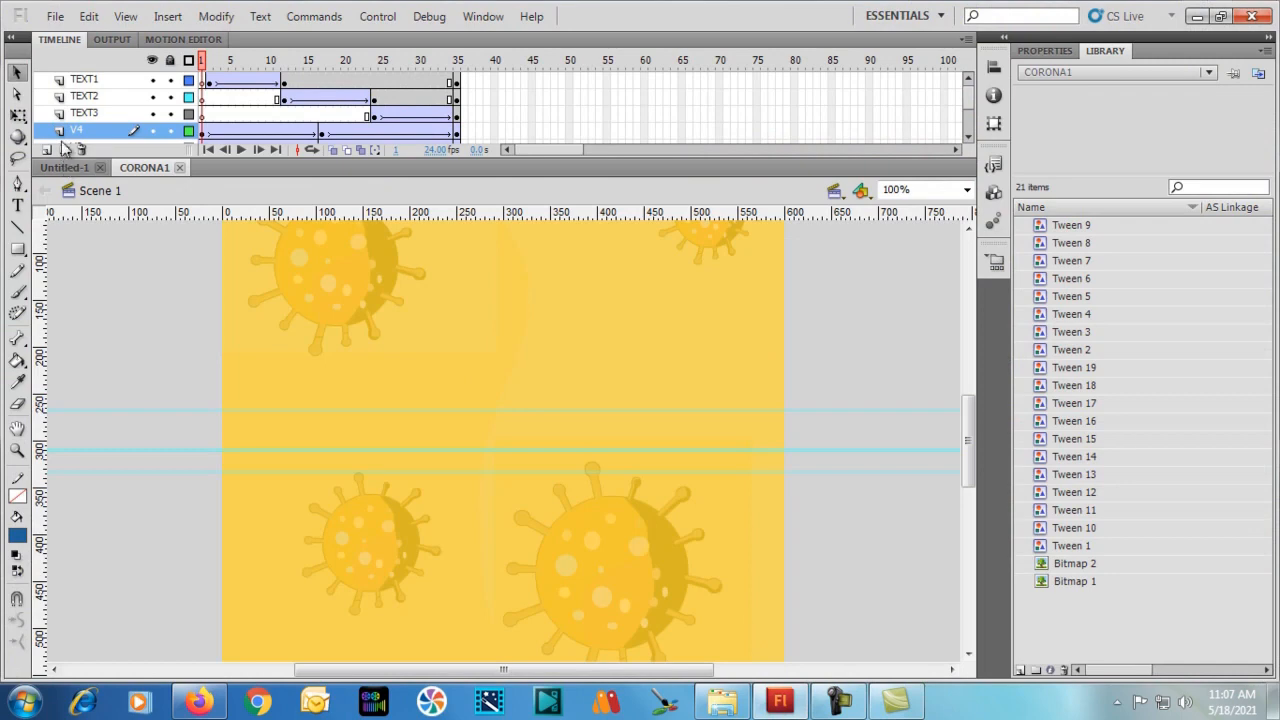
Create a new ActionScript 3.0 document with a 550 x 400 px stage.
click(55, 16)
click(62, 40)
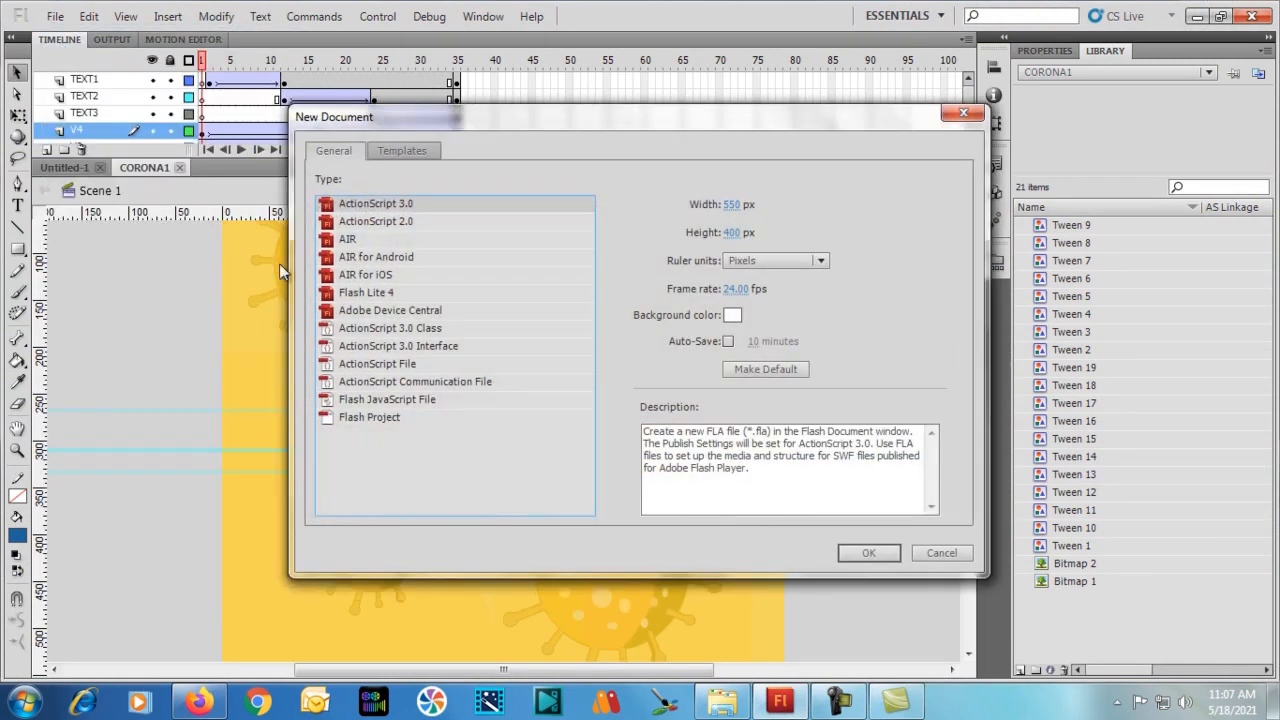
click(868, 553)
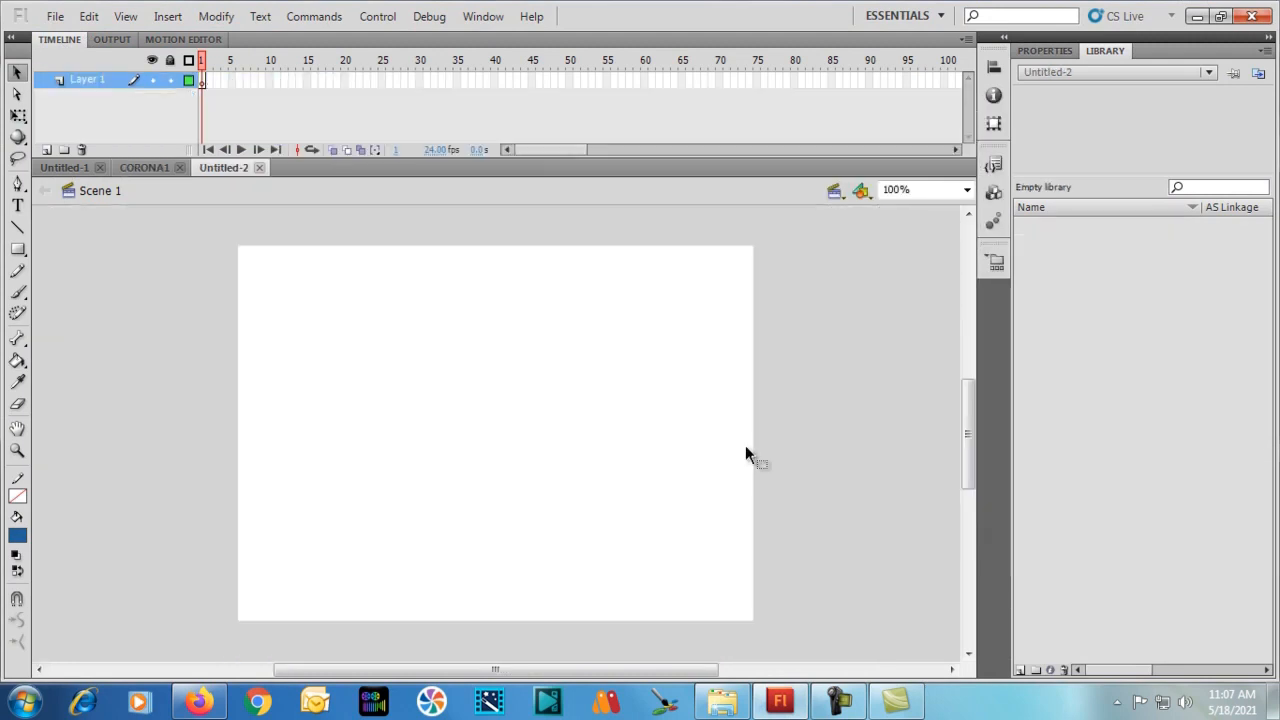
Paste the copied Camtasia Studio screenshot onto the stage and reposition it partly beside the white stage area.
key(ctrl+v)
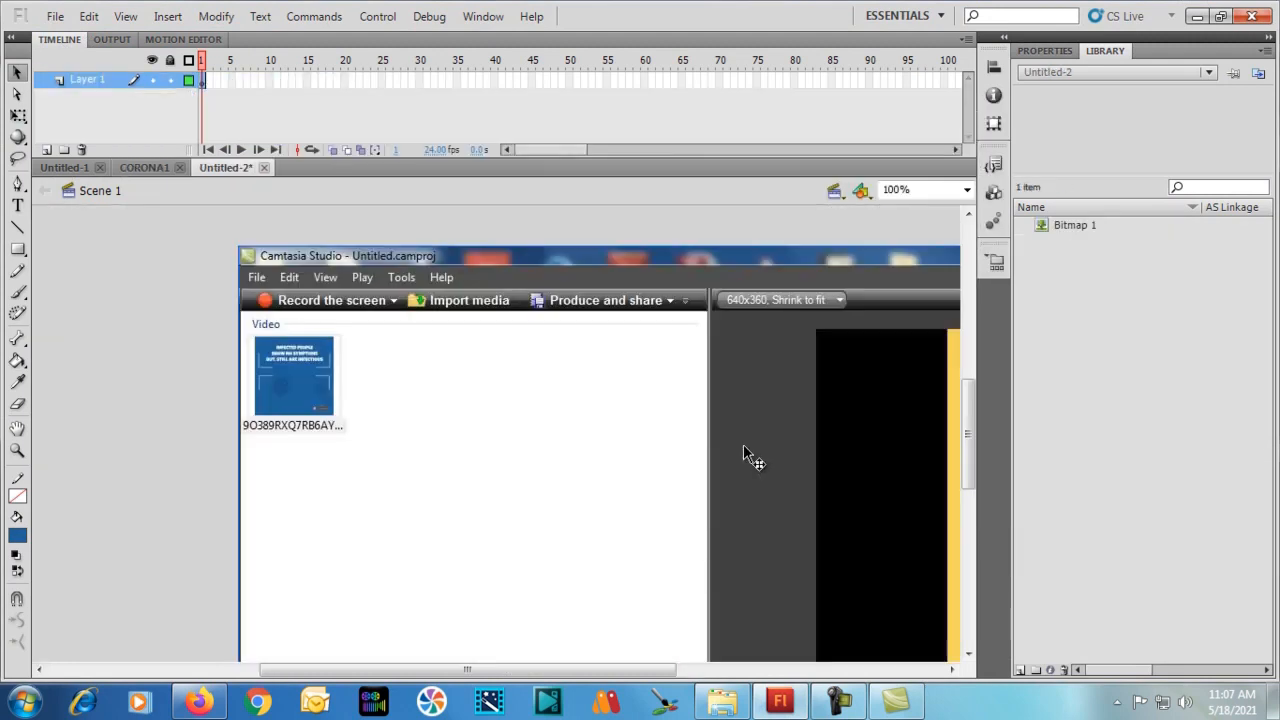
key(ctrl+minus)
drag(621, 460, 490, 343)
drag(448, 390, 654, 451)
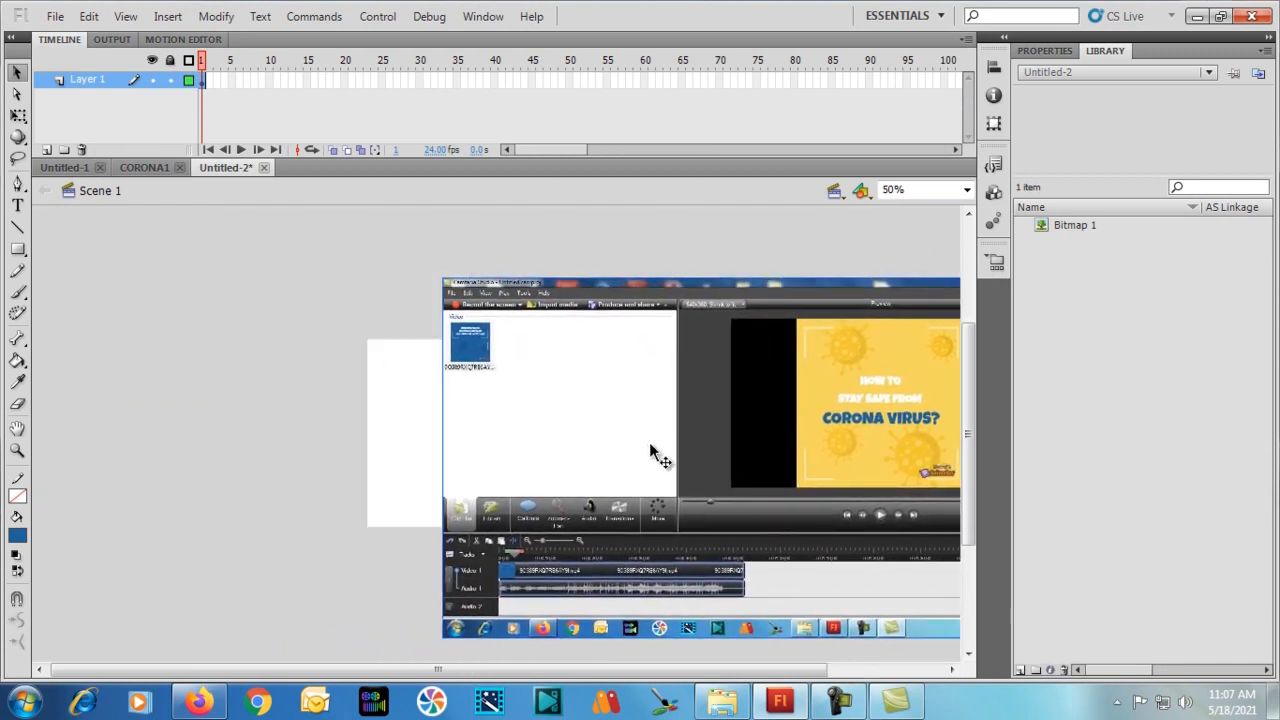
drag(745, 457, 759, 432)
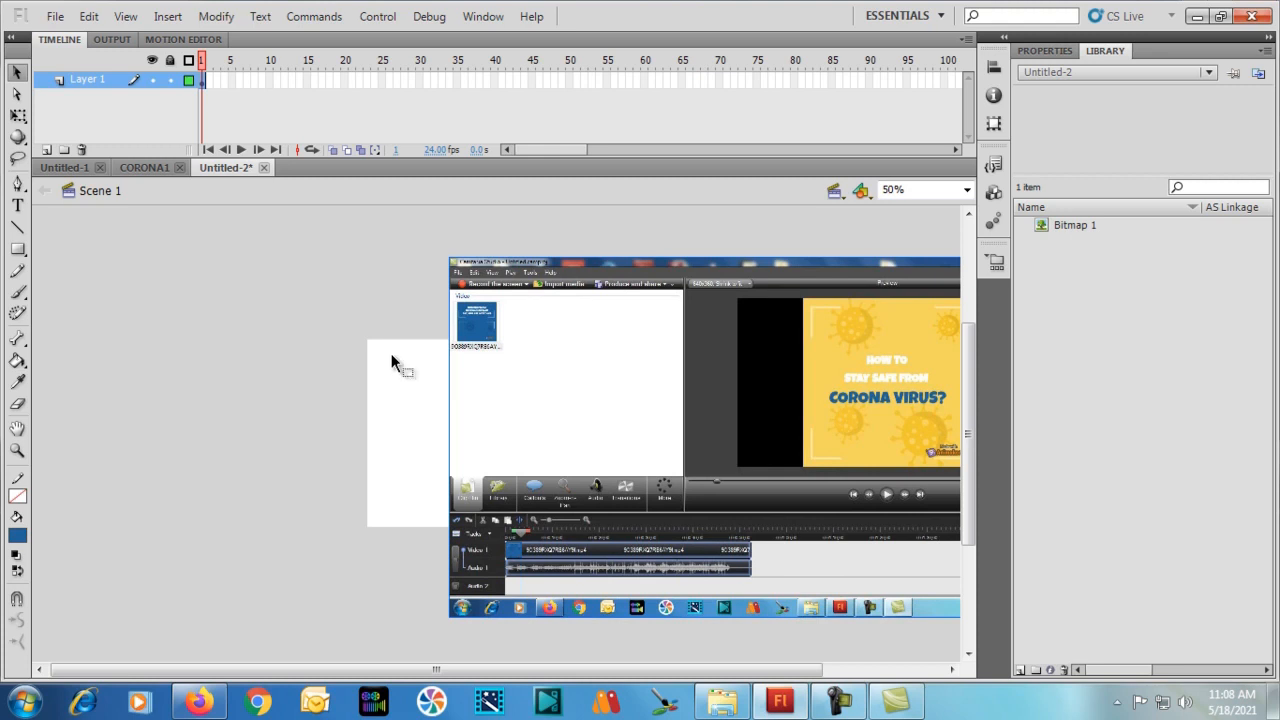
Break the pasted screenshot apart and delete everything to the left of the yellow corona virus slide.
click(484, 347)
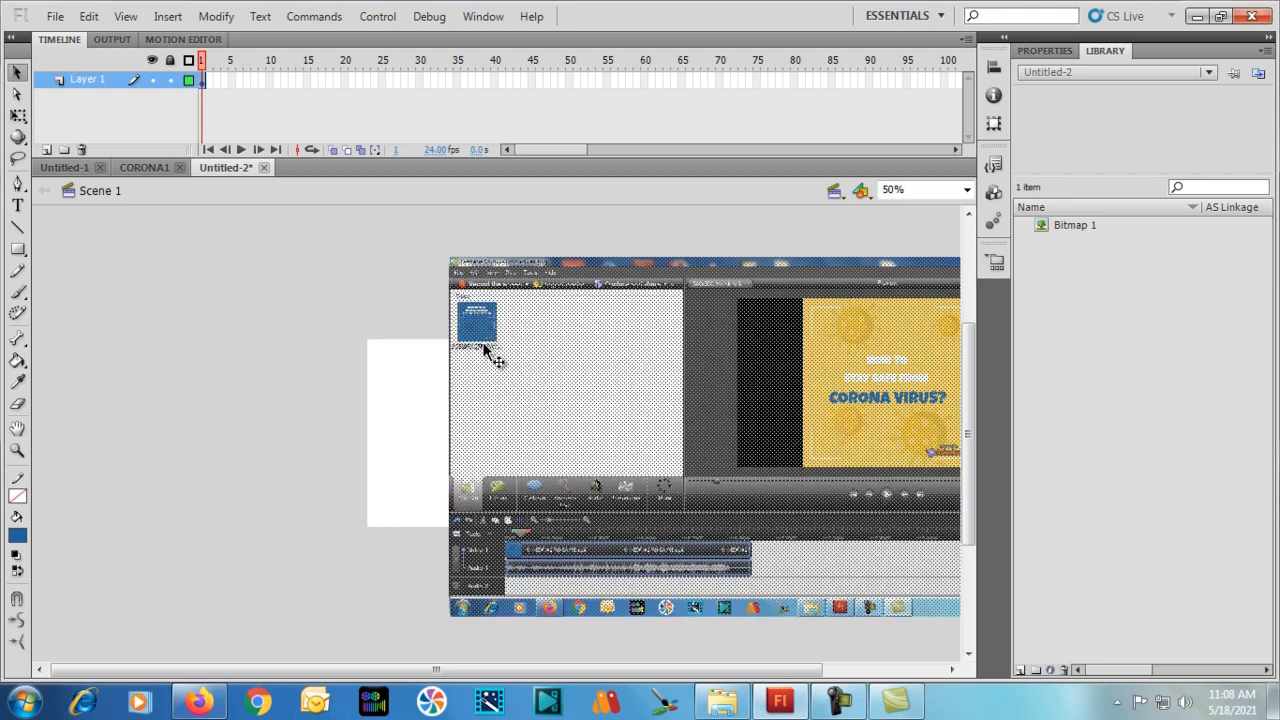
click(372, 275)
drag(348, 234, 412, 312)
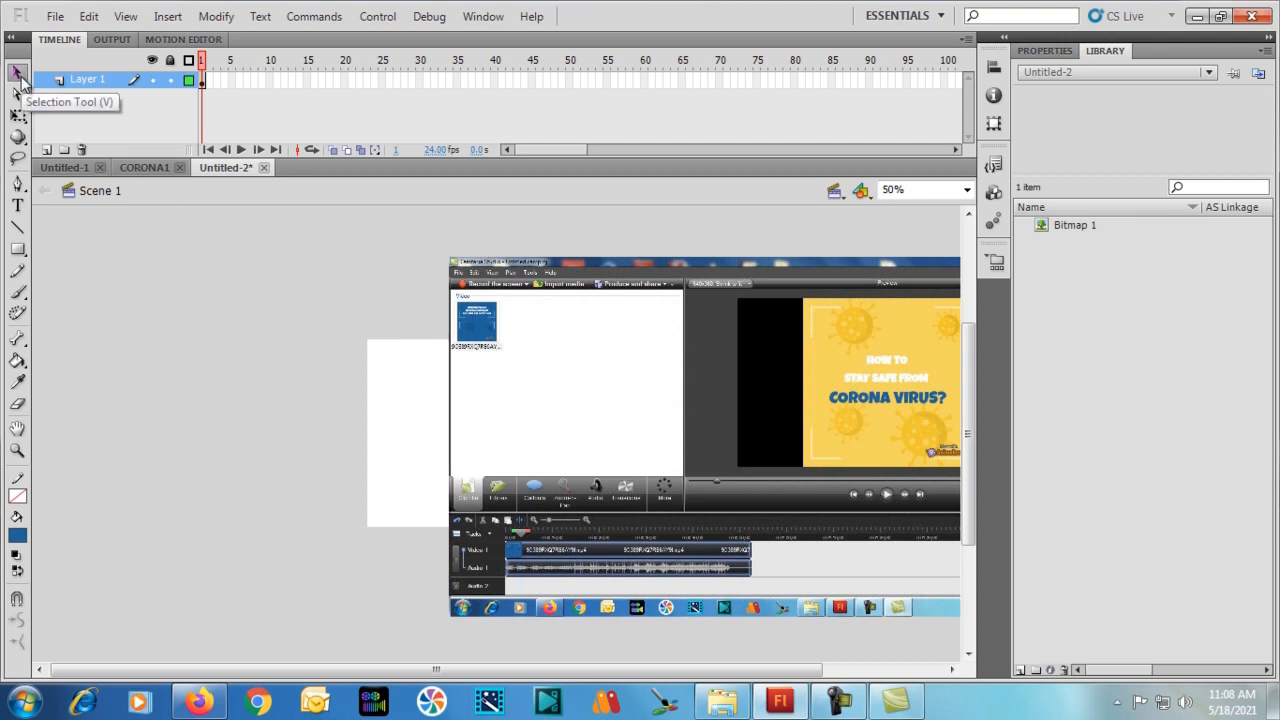
drag(380, 237, 800, 658)
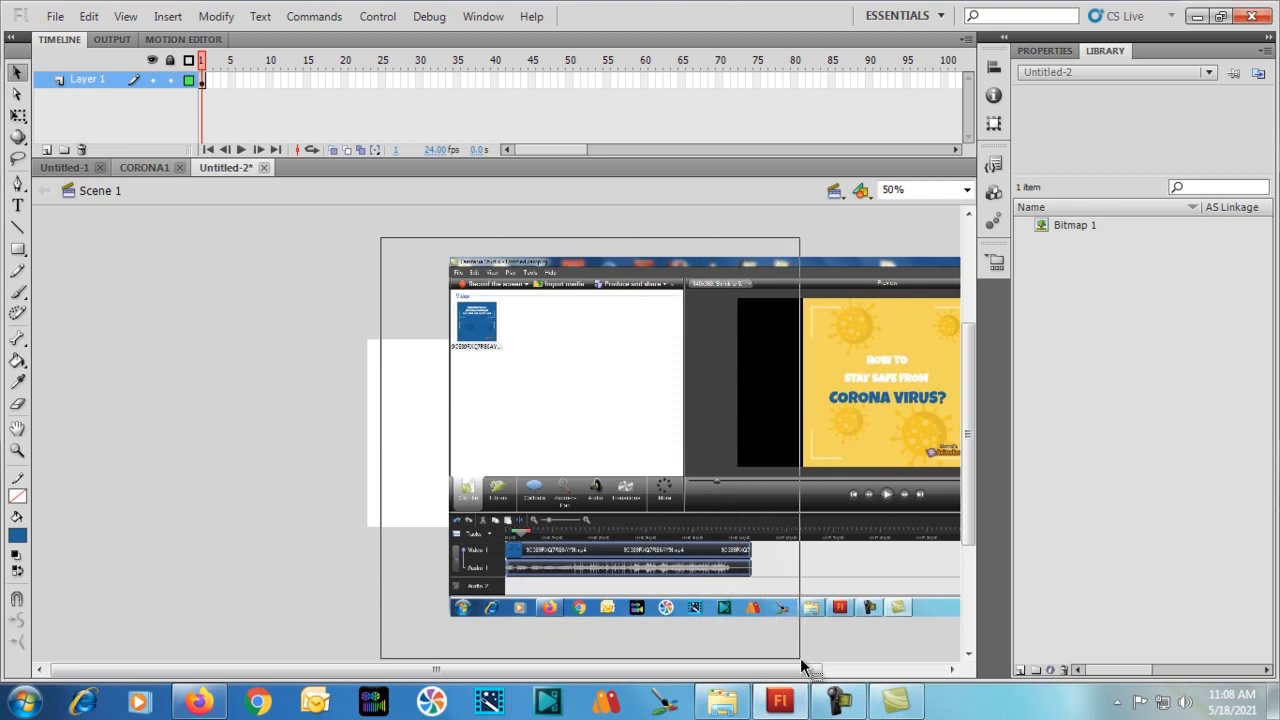
drag(800, 658, 804, 662)
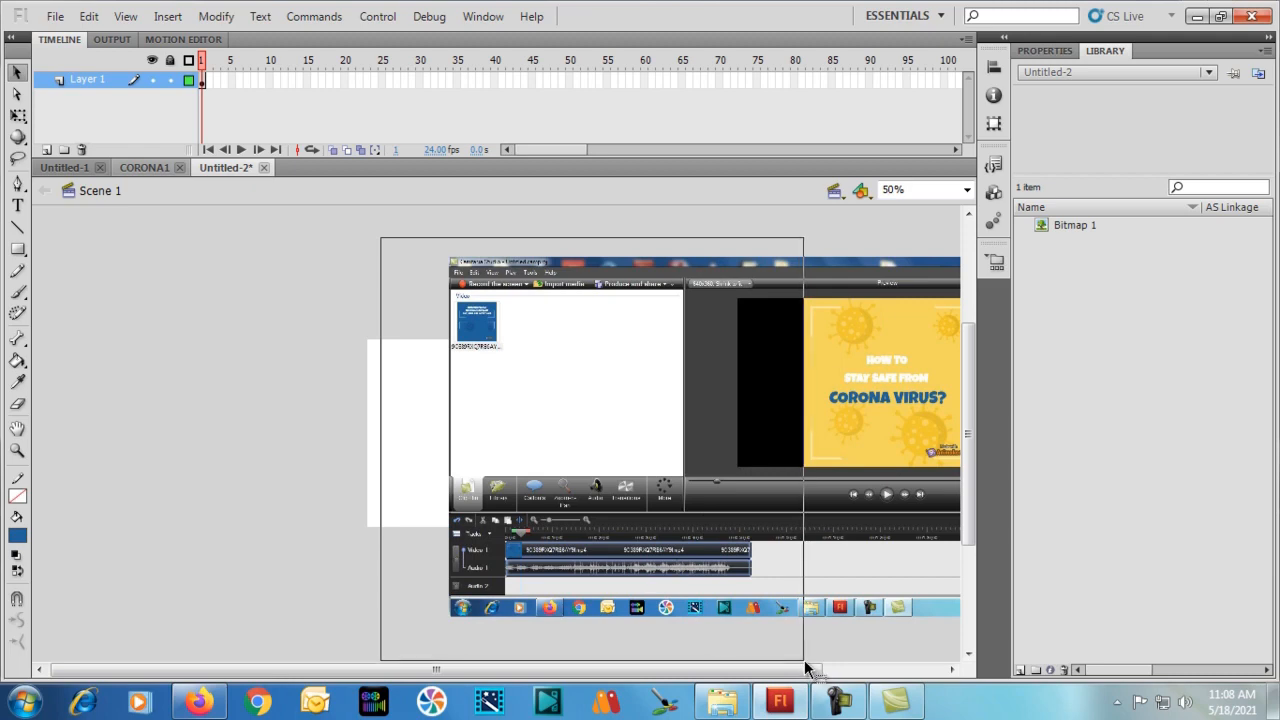
drag(805, 661, 805, 661)
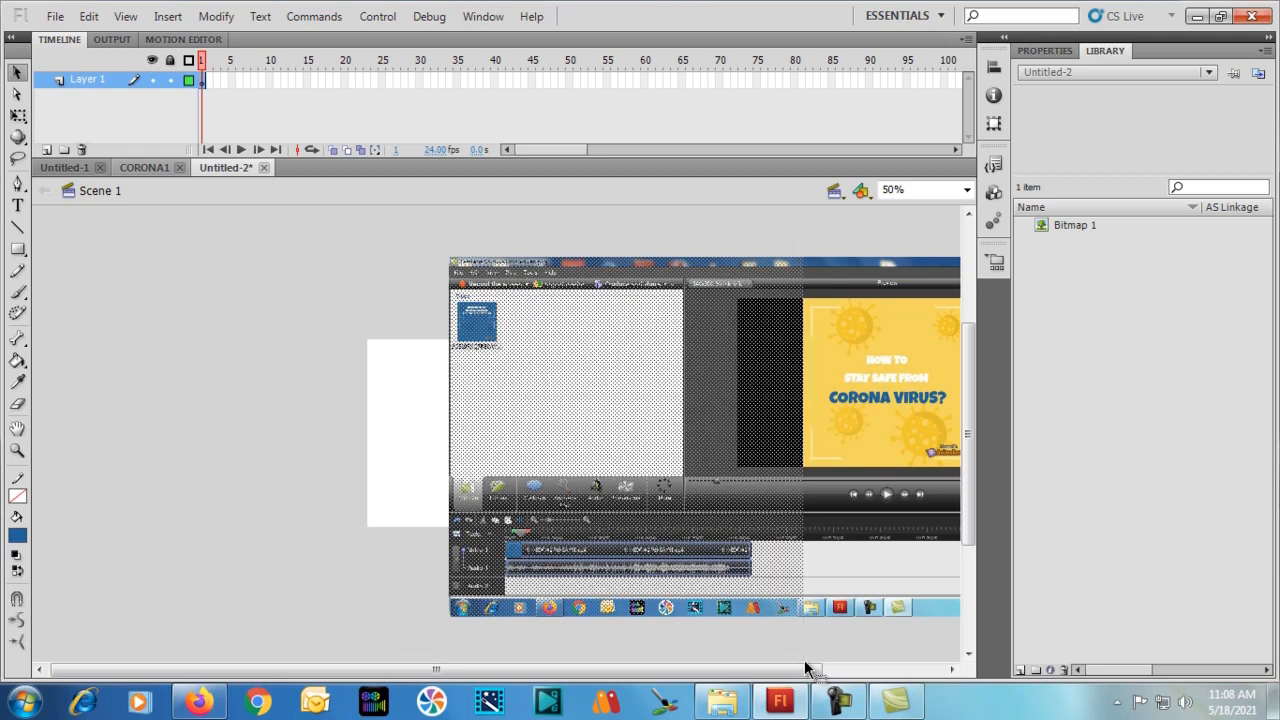
key(Delete)
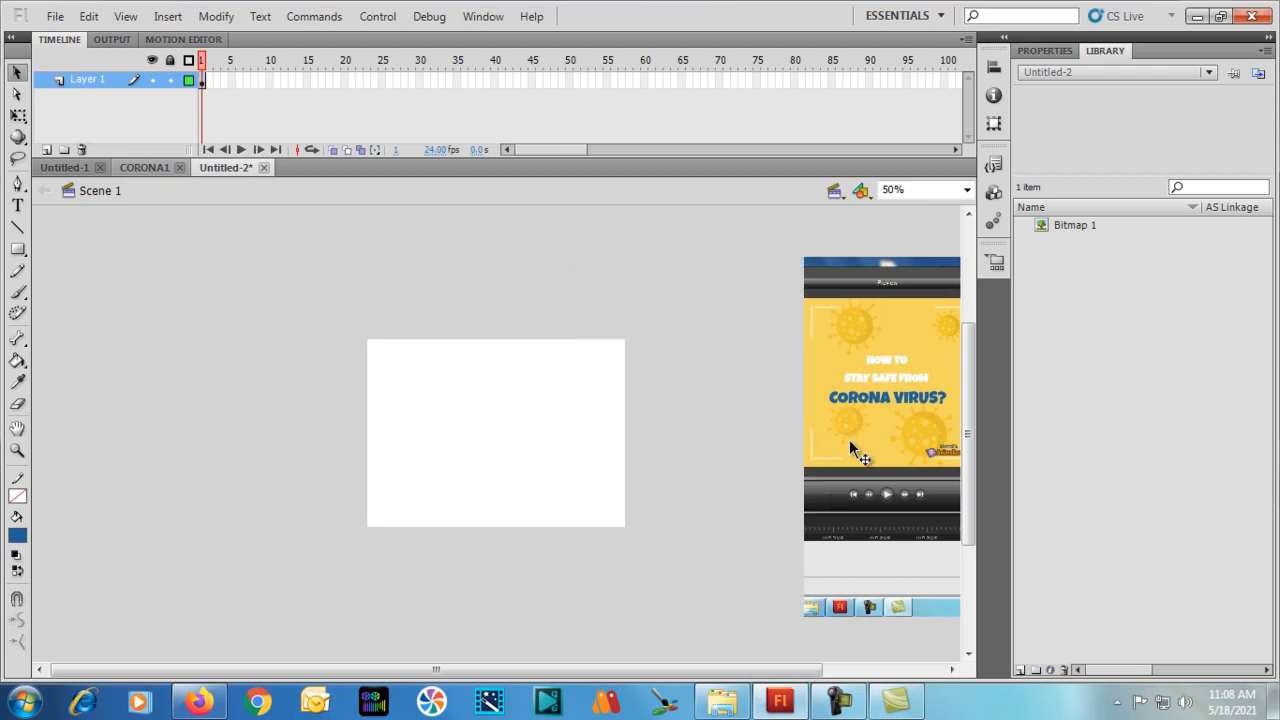
Move the remaining screenshot piece over the stage and delete the area below the yellow slide.
drag(838, 401, 488, 393)
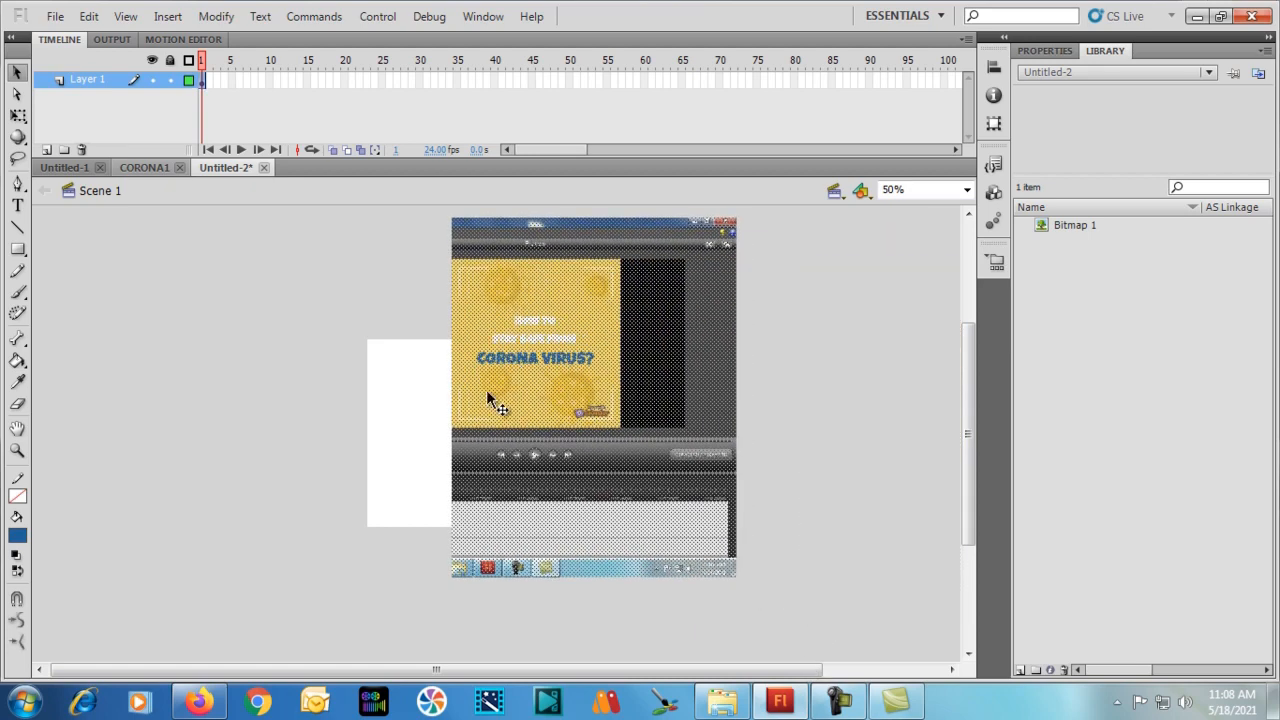
click(326, 604)
drag(331, 630, 859, 428)
key(Delete)
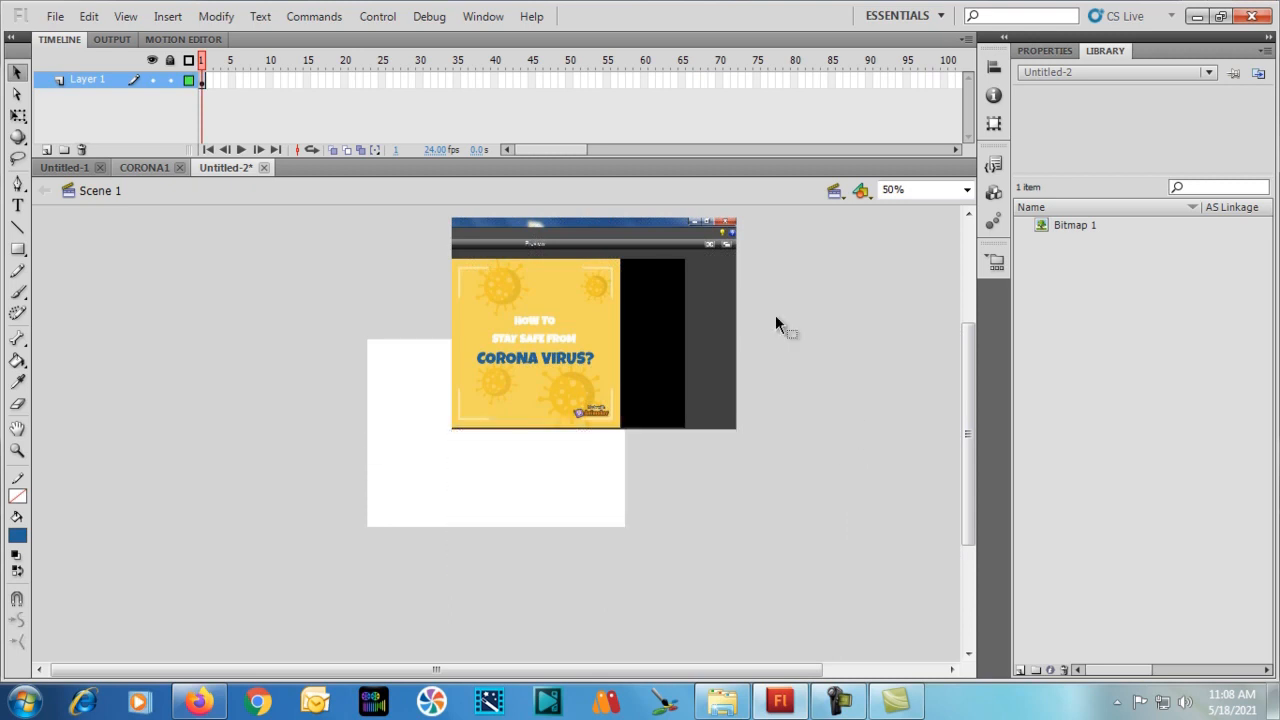
Delete the parts of the screenshot to the right of and above the yellow slide.
drag(767, 209, 621, 459)
key(Delete)
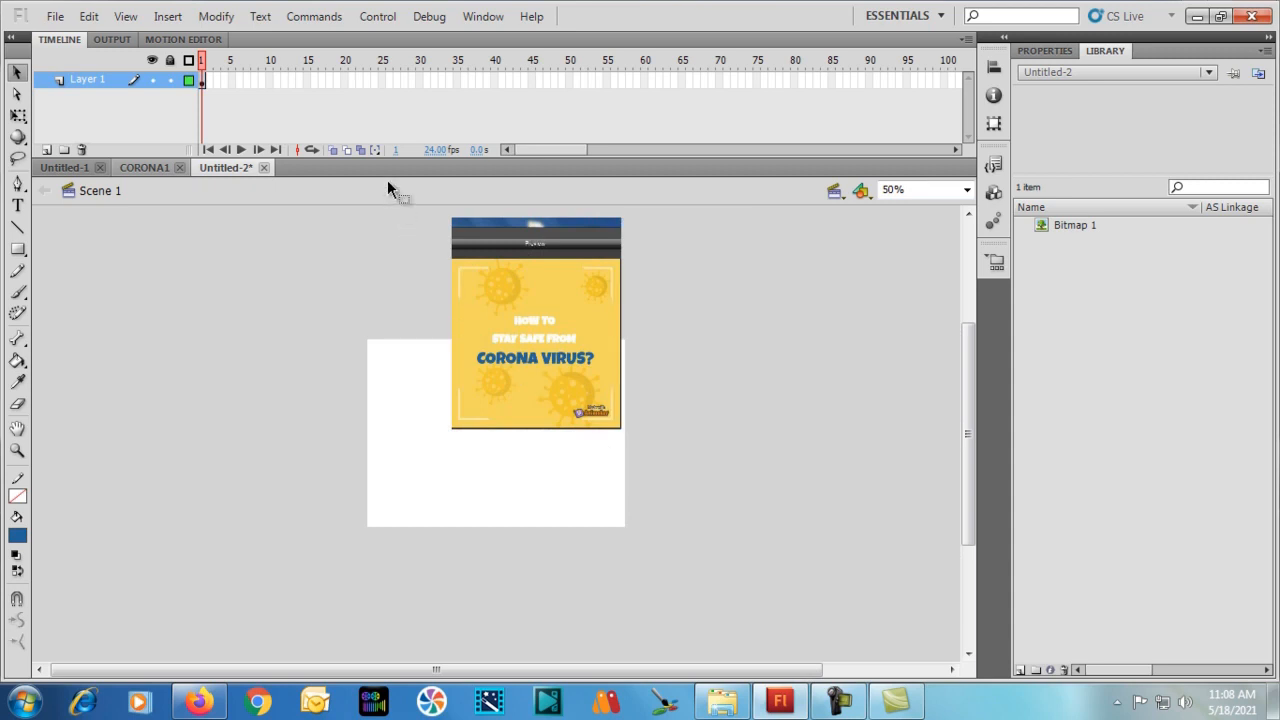
drag(388, 217, 689, 264)
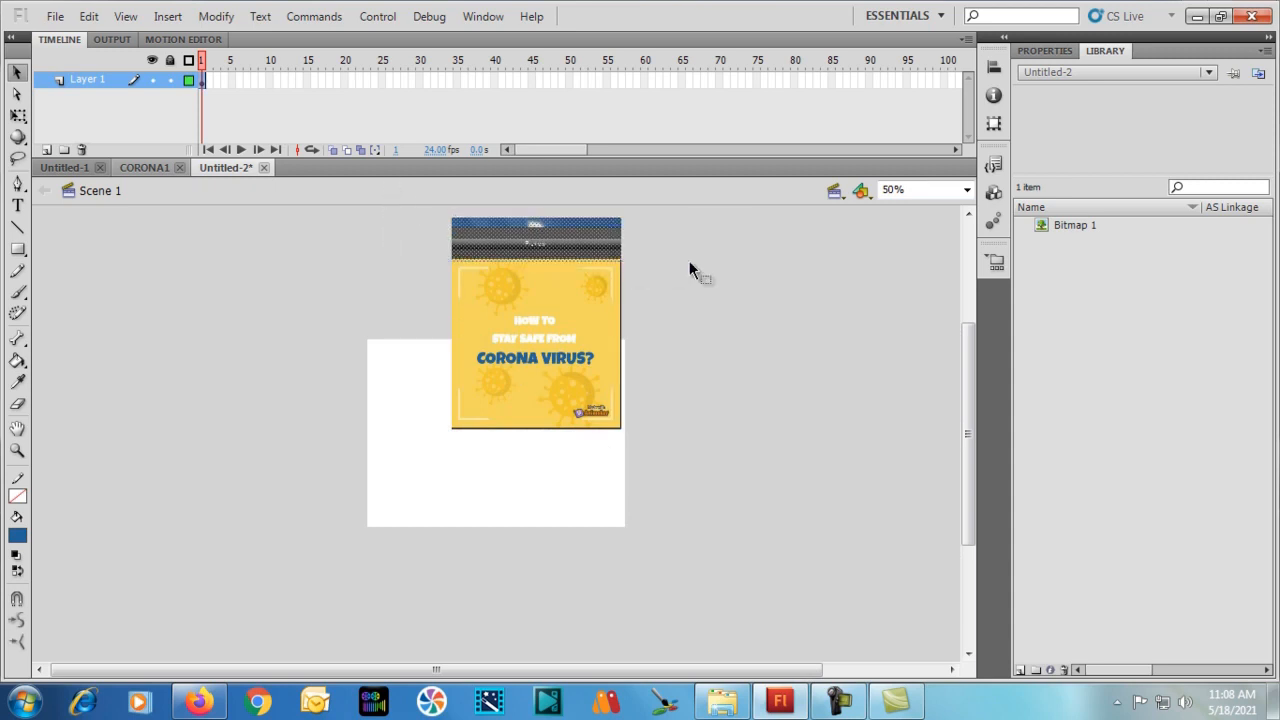
key(Delete)
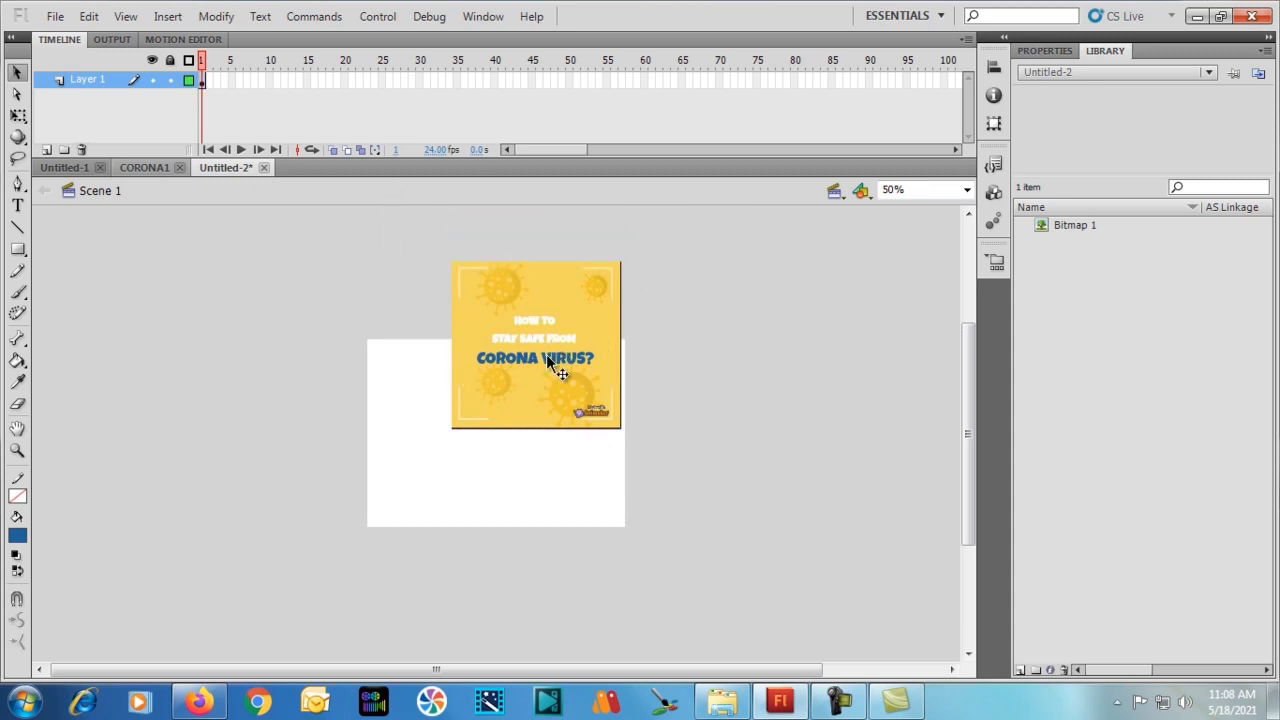
Move the cropped slide onto the stage and trim the thin dark strips from its right and bottom edges.
drag(548, 348, 510, 424)
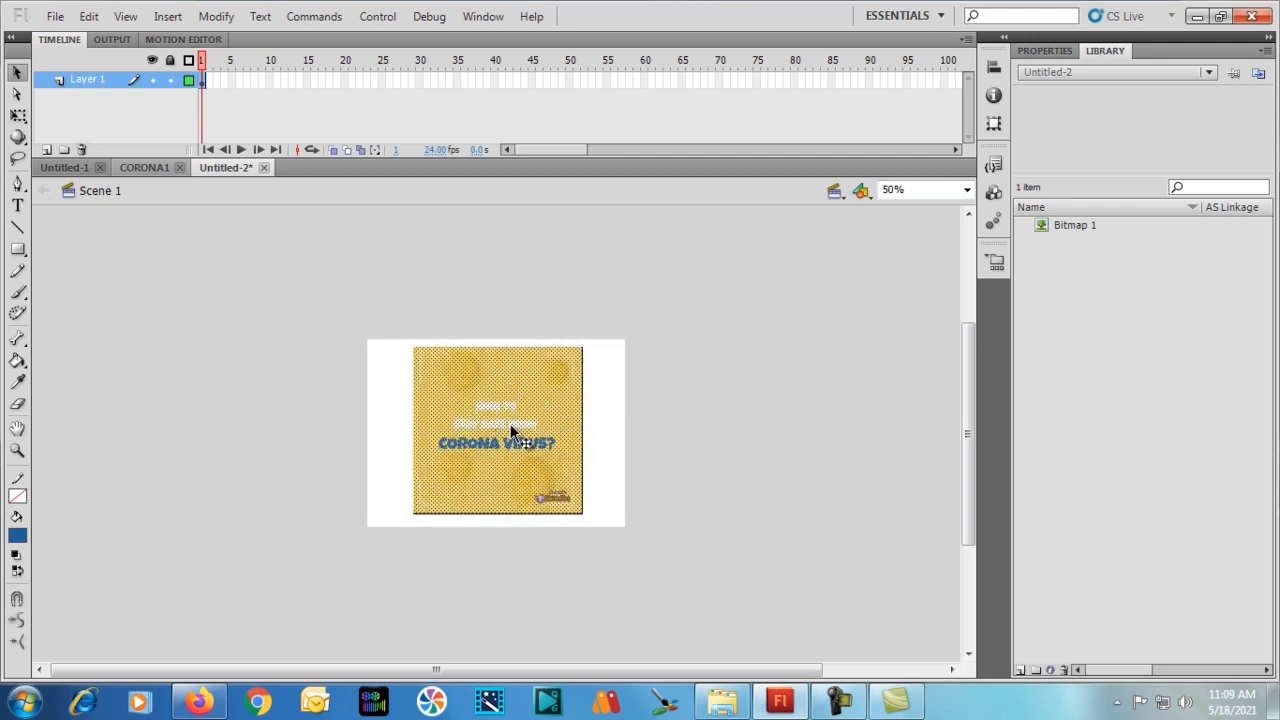
key(ctrl+1)
key(ctrl+minus)
key(ctrl+equal)
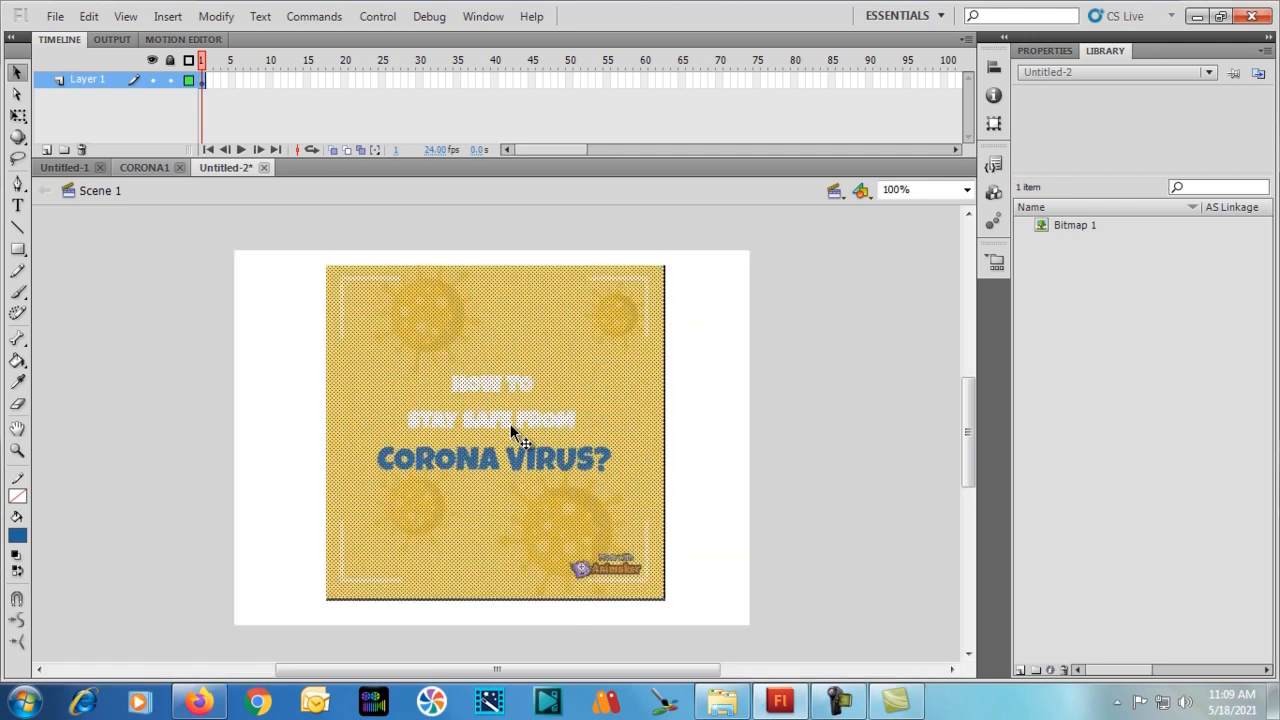
click(313, 329)
drag(713, 243, 665, 635)
key(Delete)
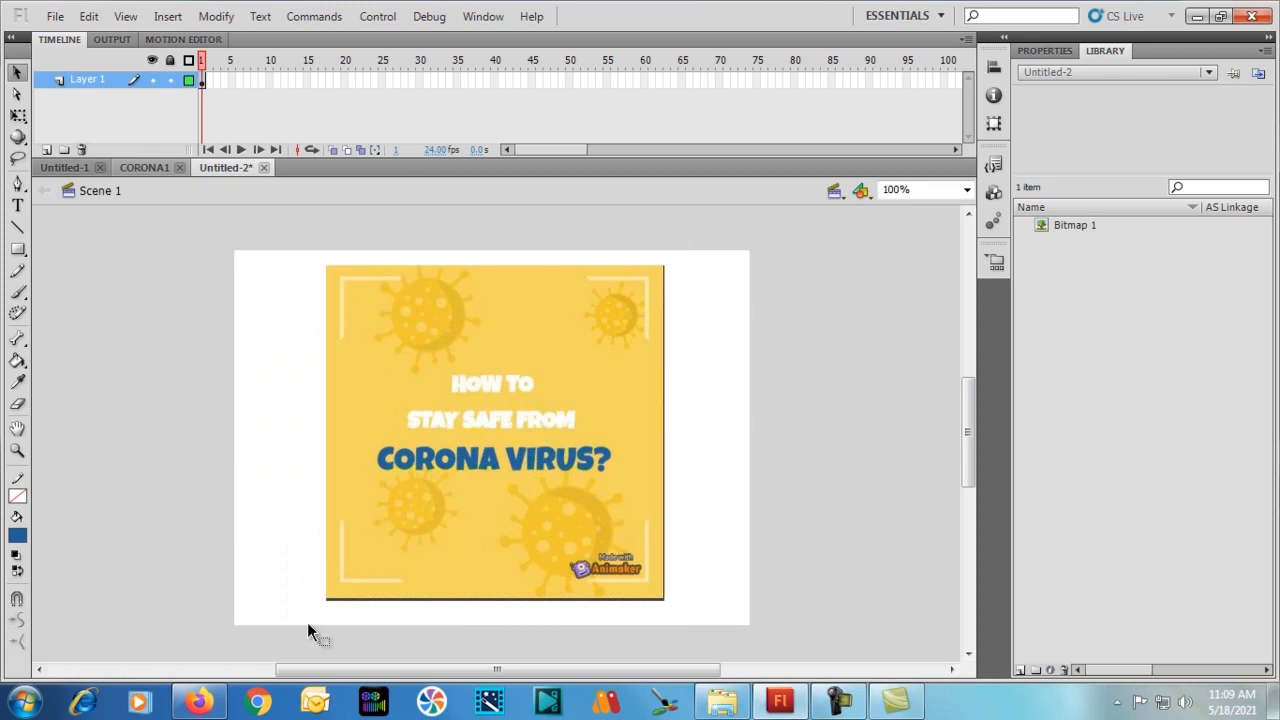
mouse_move(324, 632)
mouse_down()
mouse_move(735, 628)
mouse_move(751, 598)
mouse_up()
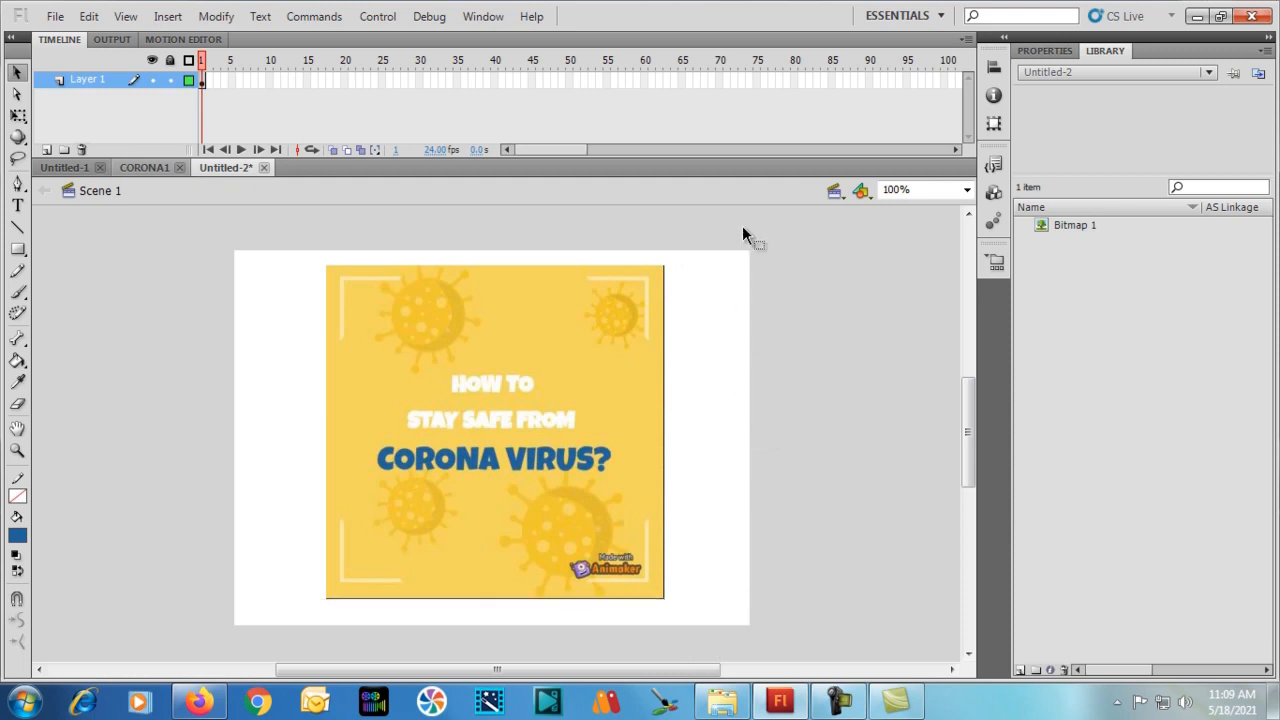
drag(742, 222, 661, 652)
key(Delete)
click(583, 443)
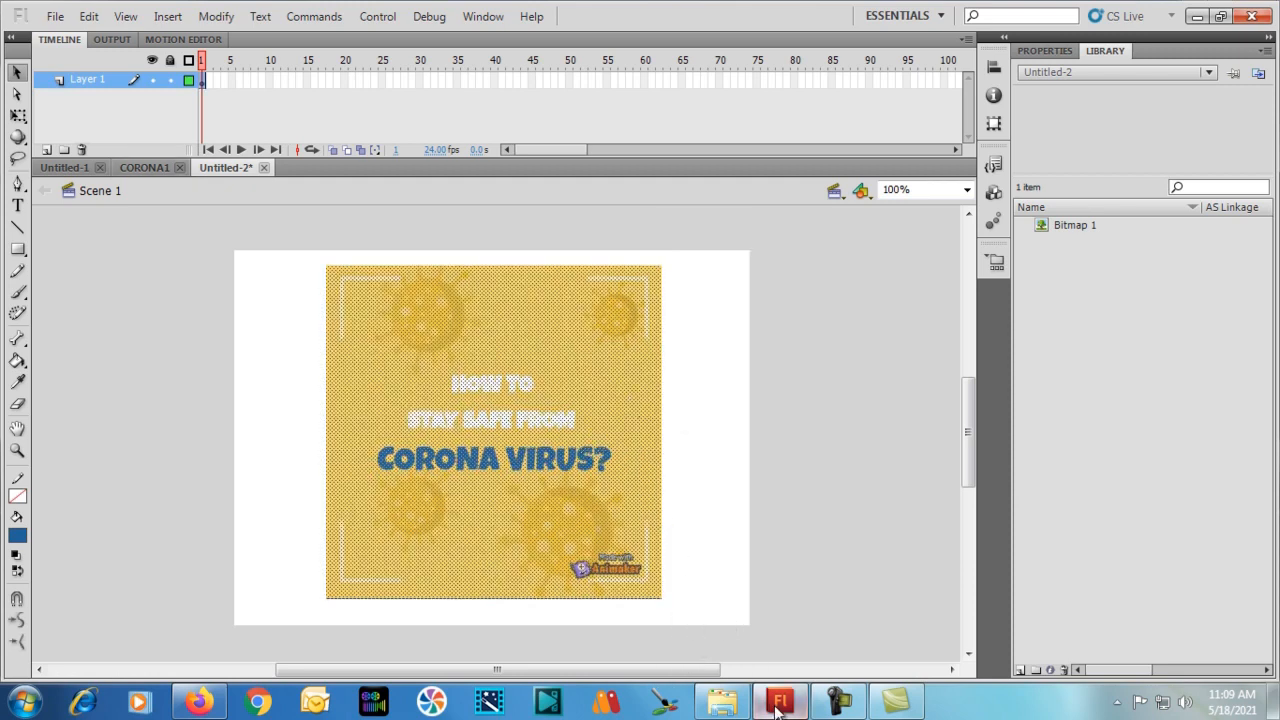
Switch to Camtasia Studio to check the video's editing dimensions, and return to Flash.
click(843, 708)
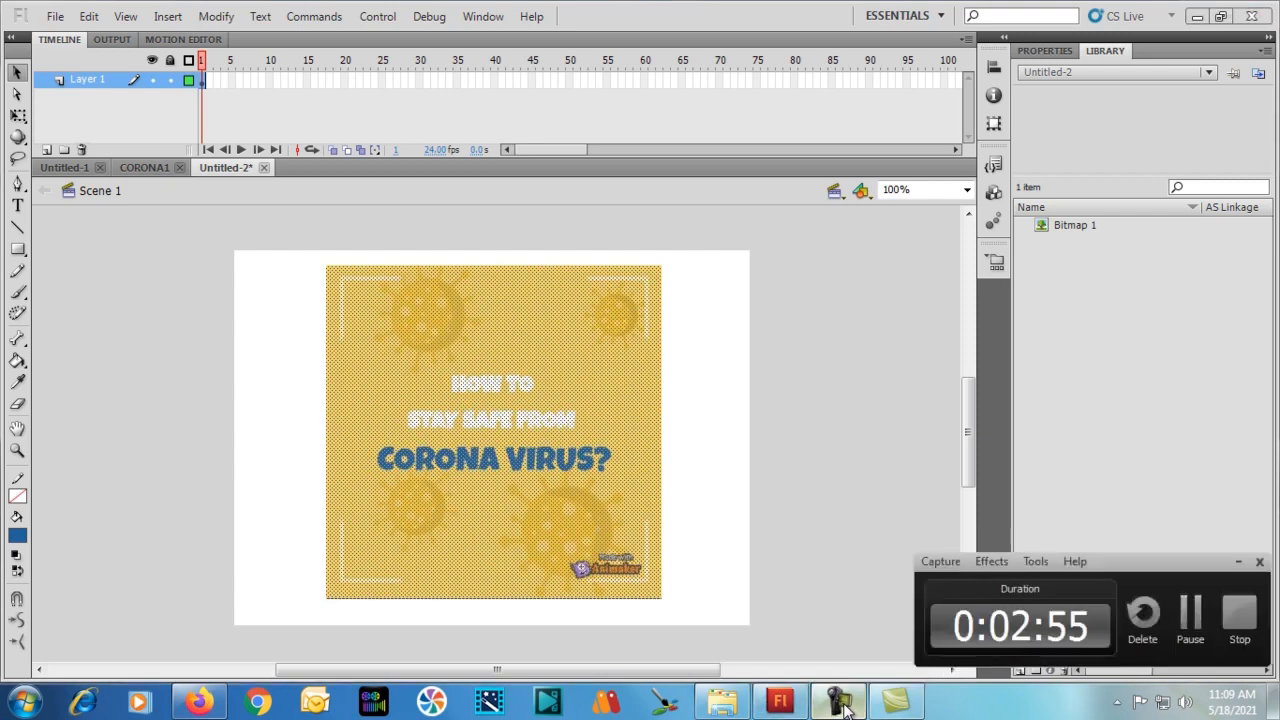
click(909, 704)
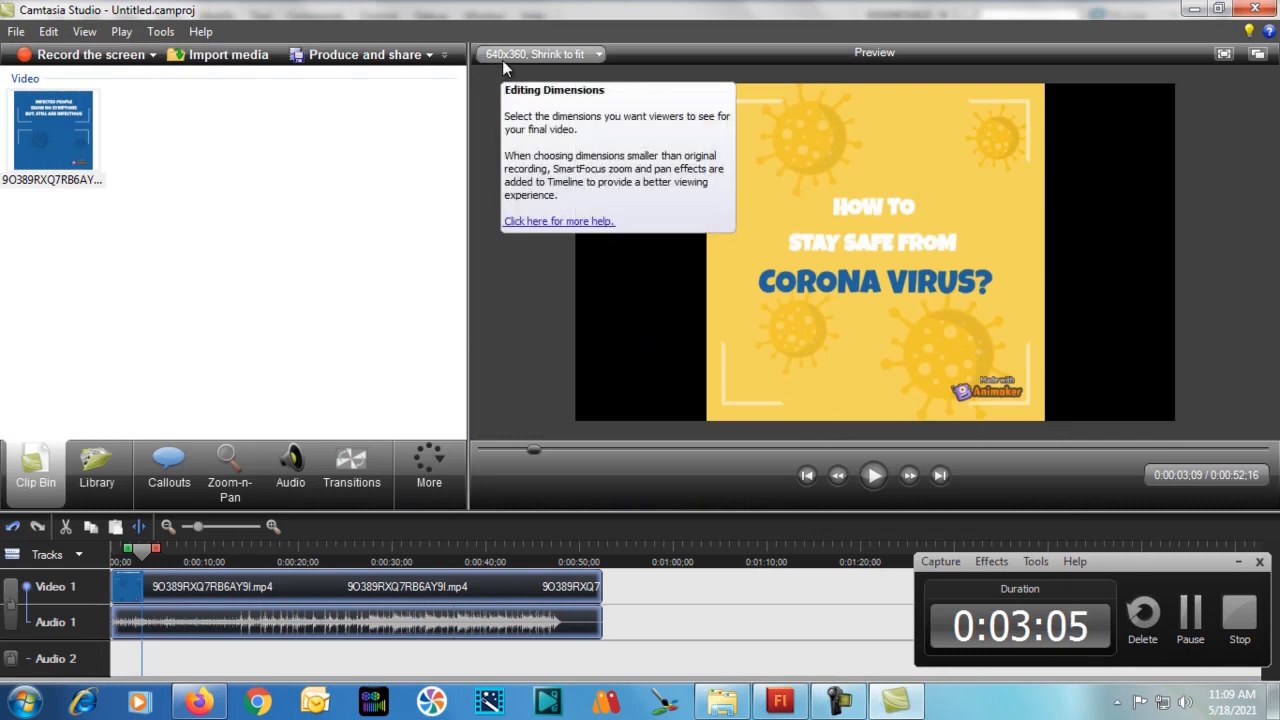
click(901, 704)
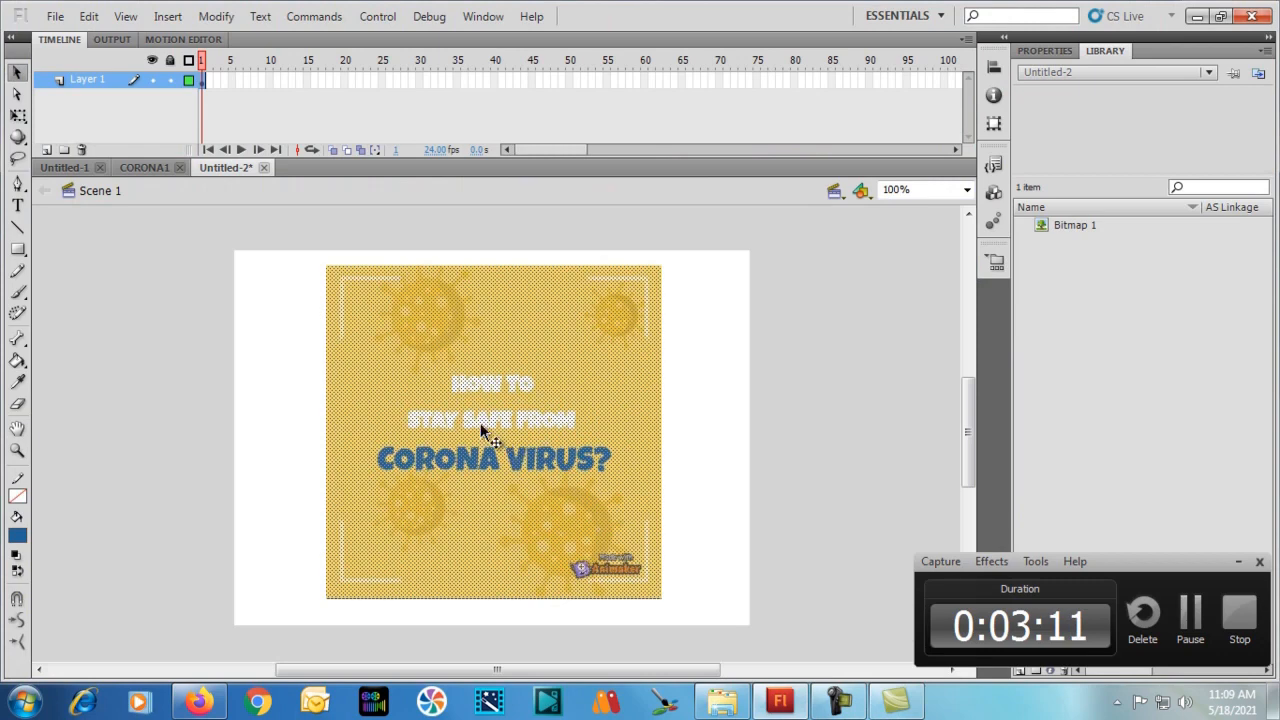
Show the properties of the cropped slide and of the document to compare their sizes.
click(1031, 53)
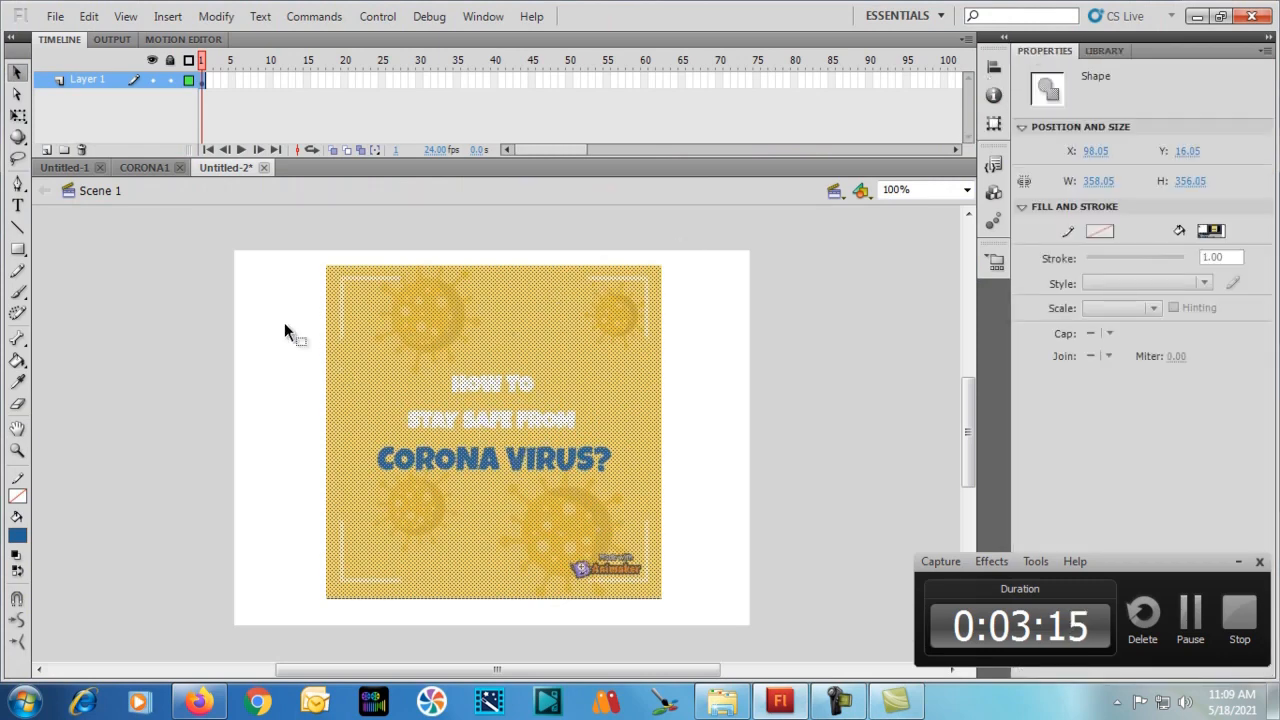
click(222, 305)
click(397, 392)
click(259, 344)
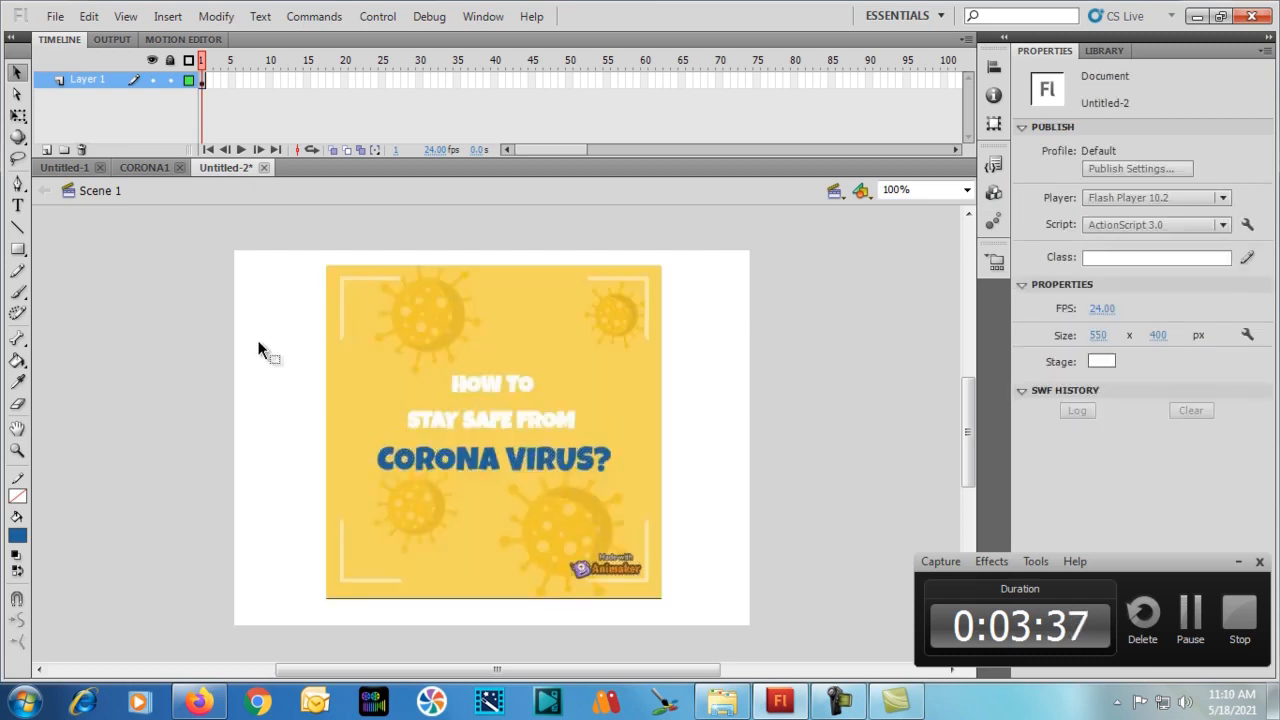
click(412, 370)
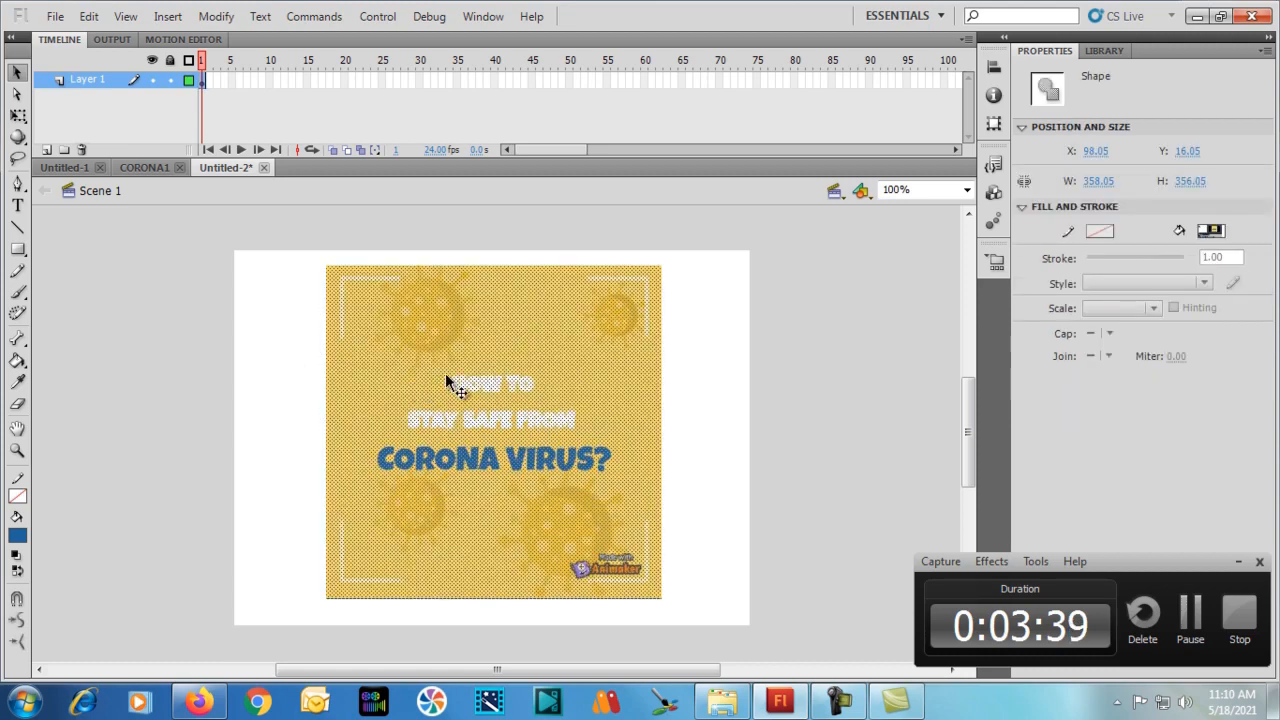
Move the slide to about X 236, Y 23 on the stage and recheck its size against the document's.
drag(445, 373, 557, 380)
click(395, 383)
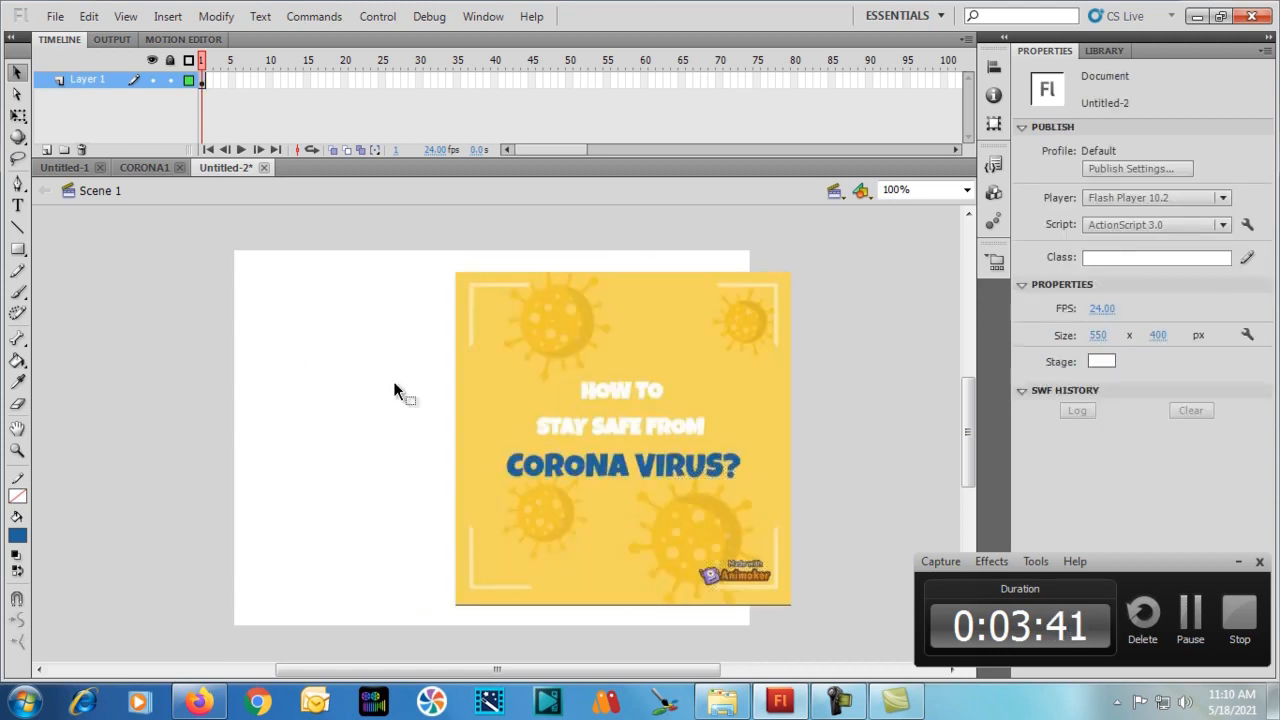
click(526, 388)
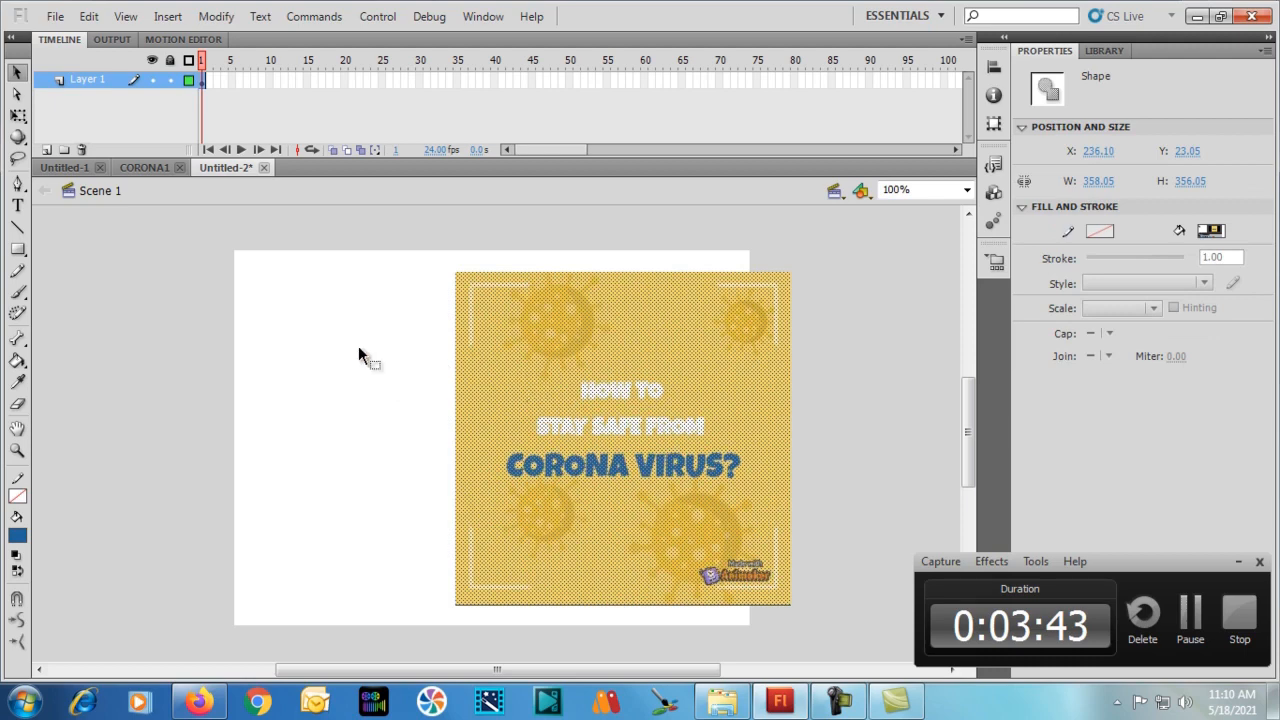
click(358, 350)
click(533, 380)
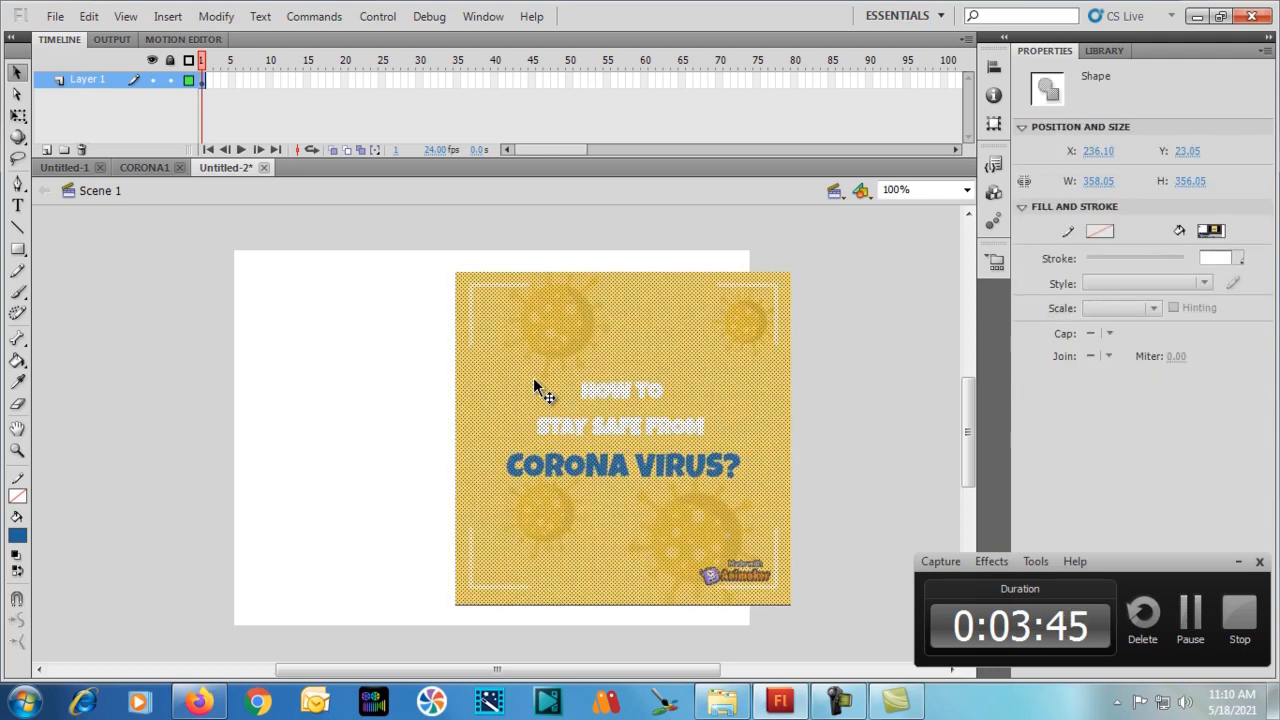
click(368, 369)
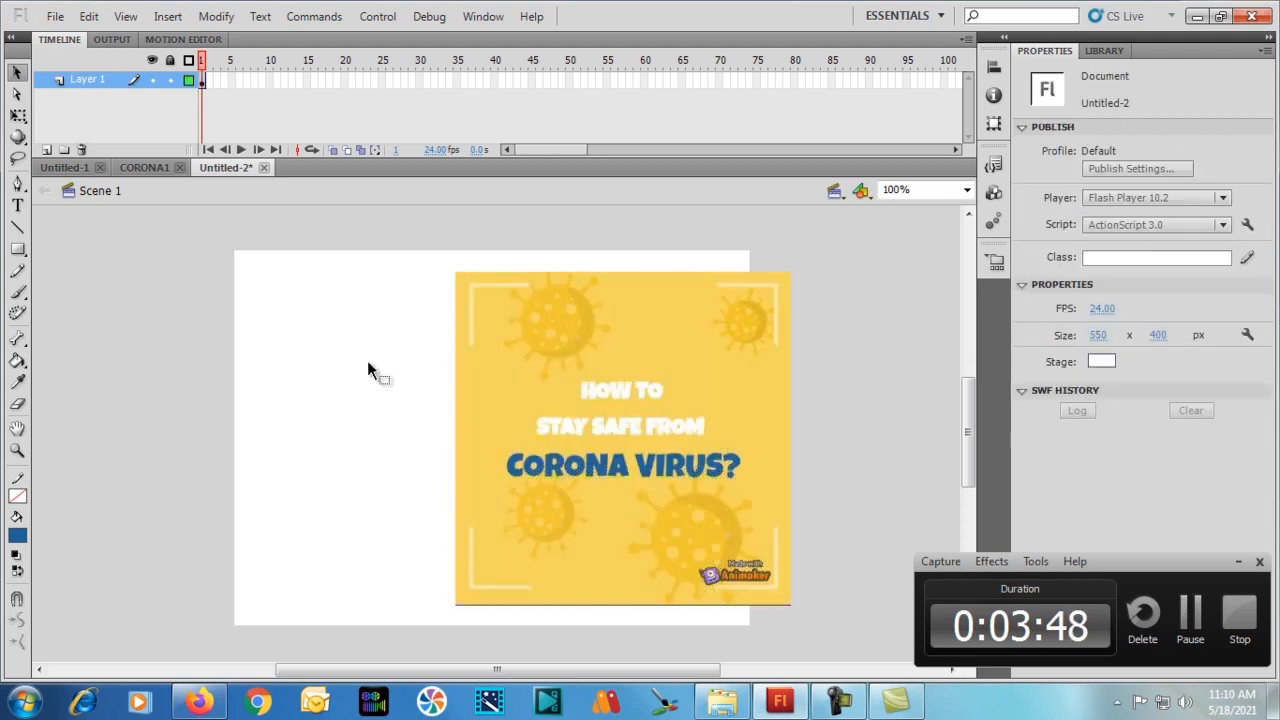
Set the document's stage width to 359 px to fit the slide.
click(1099, 337)
text(35)
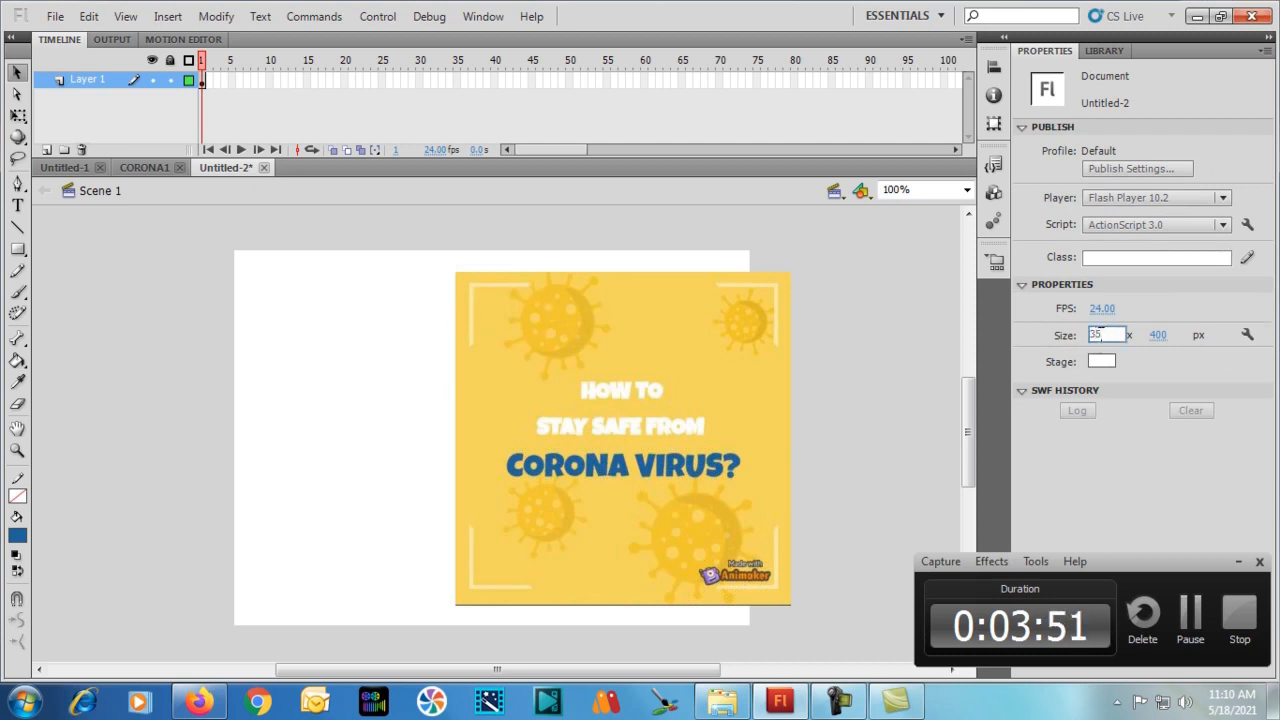
text(5.05)
key(Return)
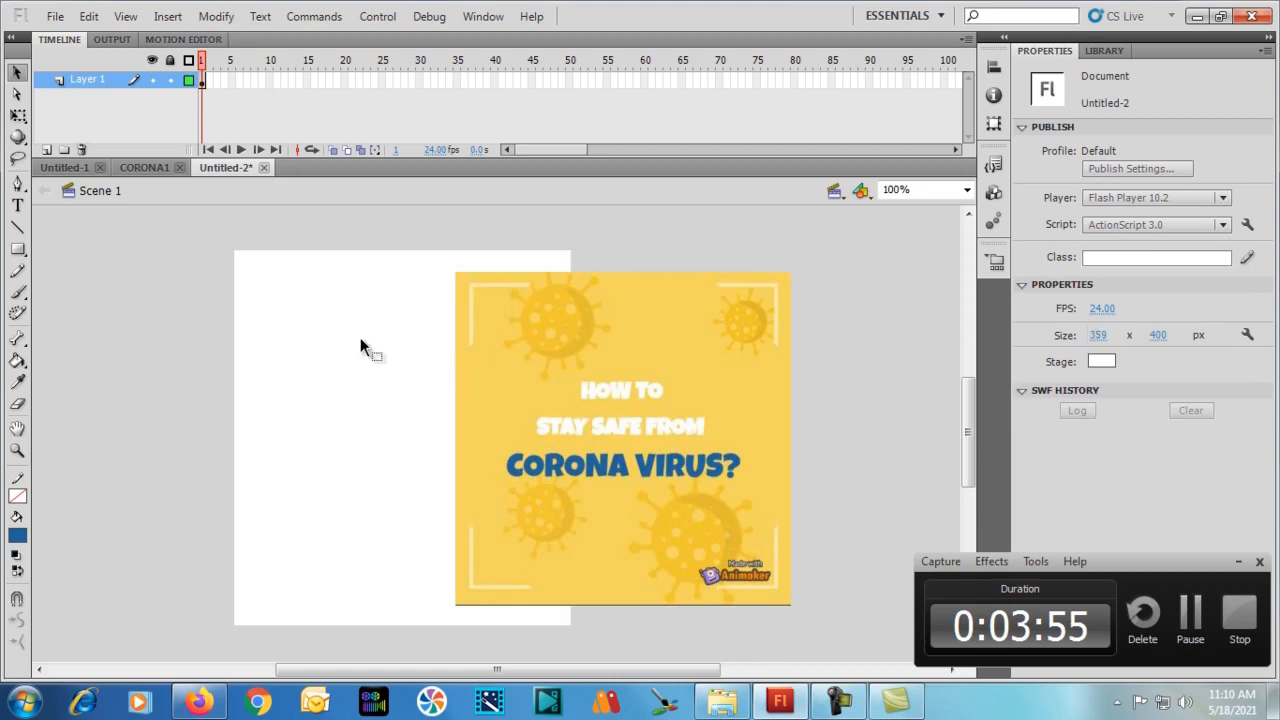
Check the slide's height against the document and set the stage height to 357 px.
click(533, 383)
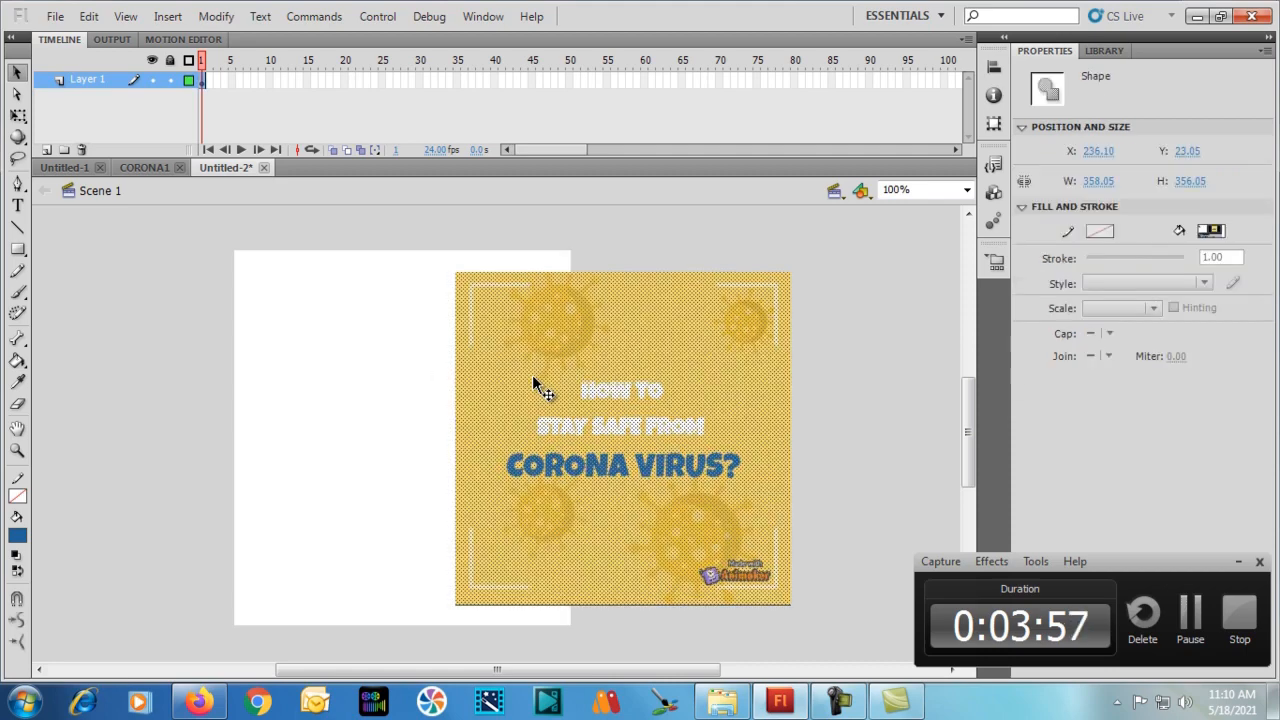
click(307, 372)
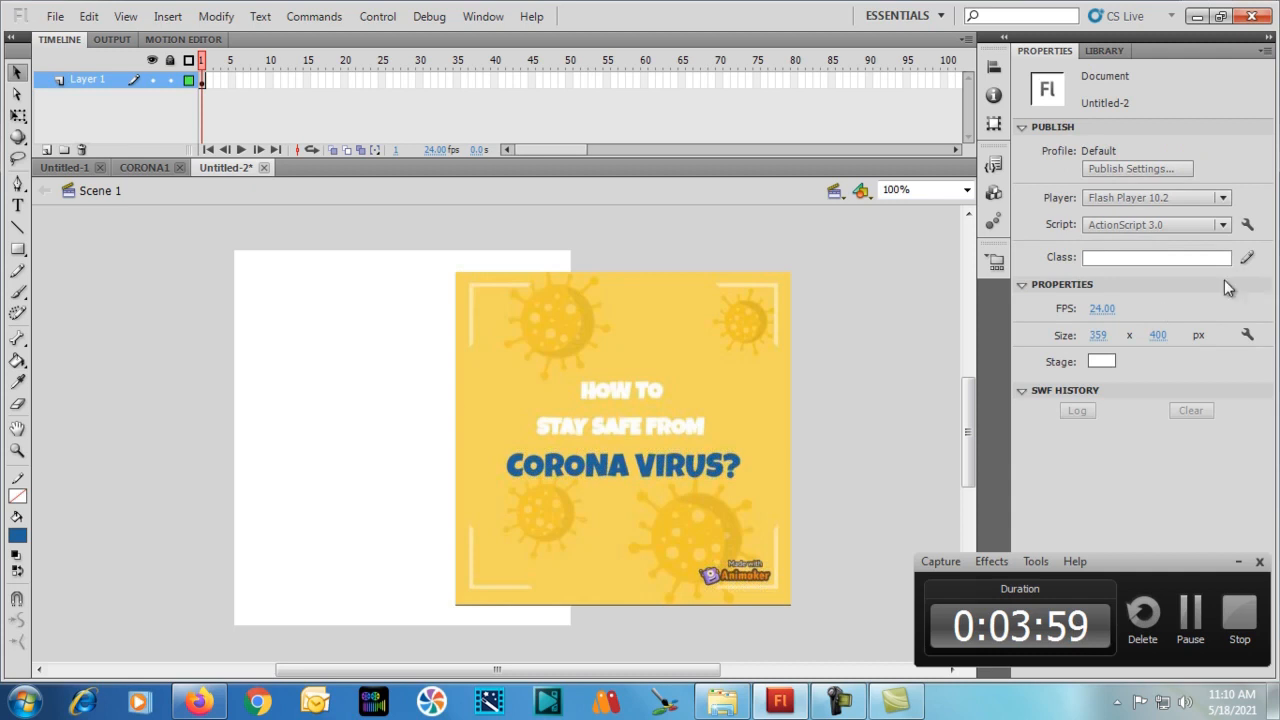
click(1157, 335)
text(3)
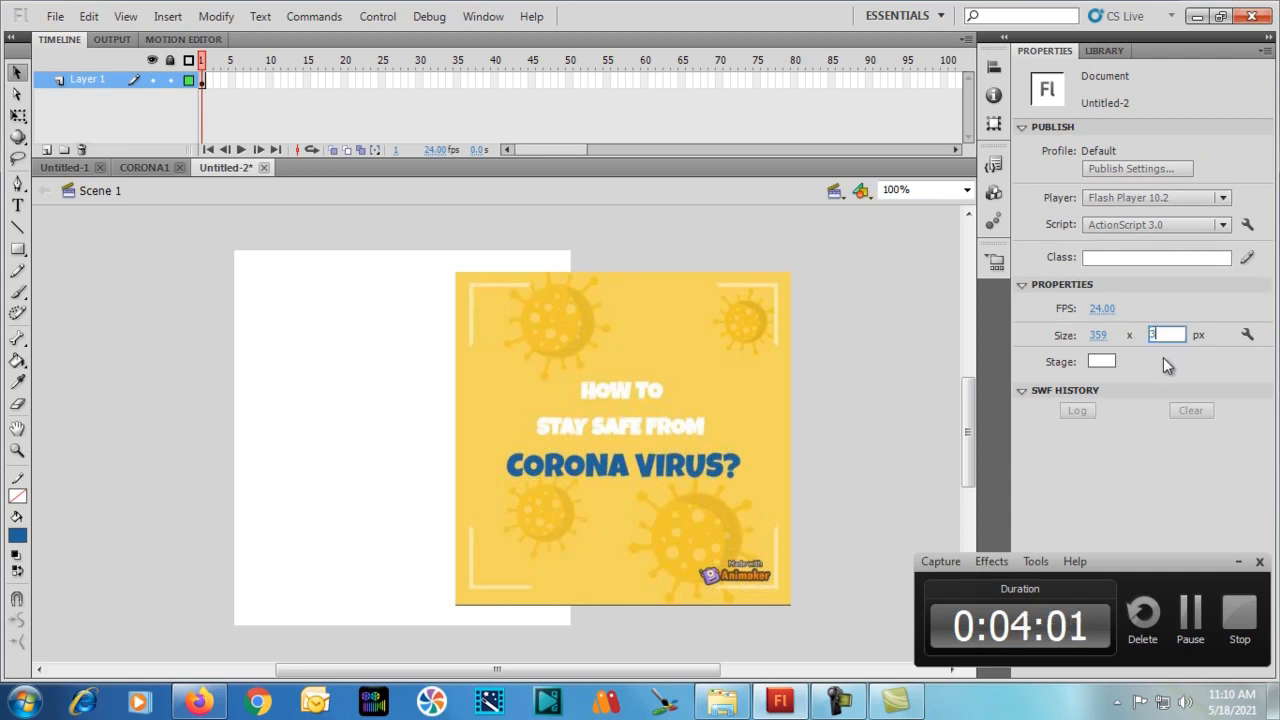
text(56.05)
key(Return)
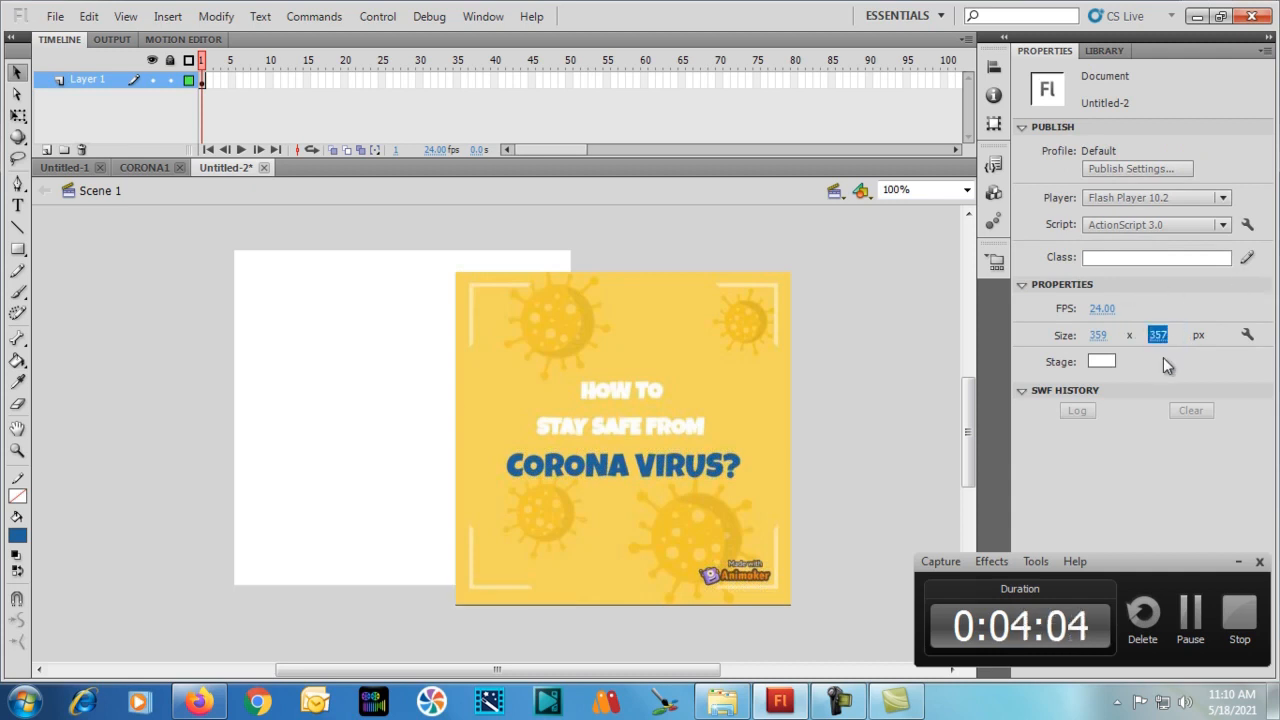
Move the slide to about X 222, Y -4 and change the color scheme to Windows 7 Basic in the performance prompt.
click(698, 355)
mouse_move(612, 400)
mouse_down()
mouse_move(700, 363)
mouse_move(477, 374)
mouse_move(431, 363)
mouse_move(405, 383)
mouse_move(486, 400)
mouse_up()
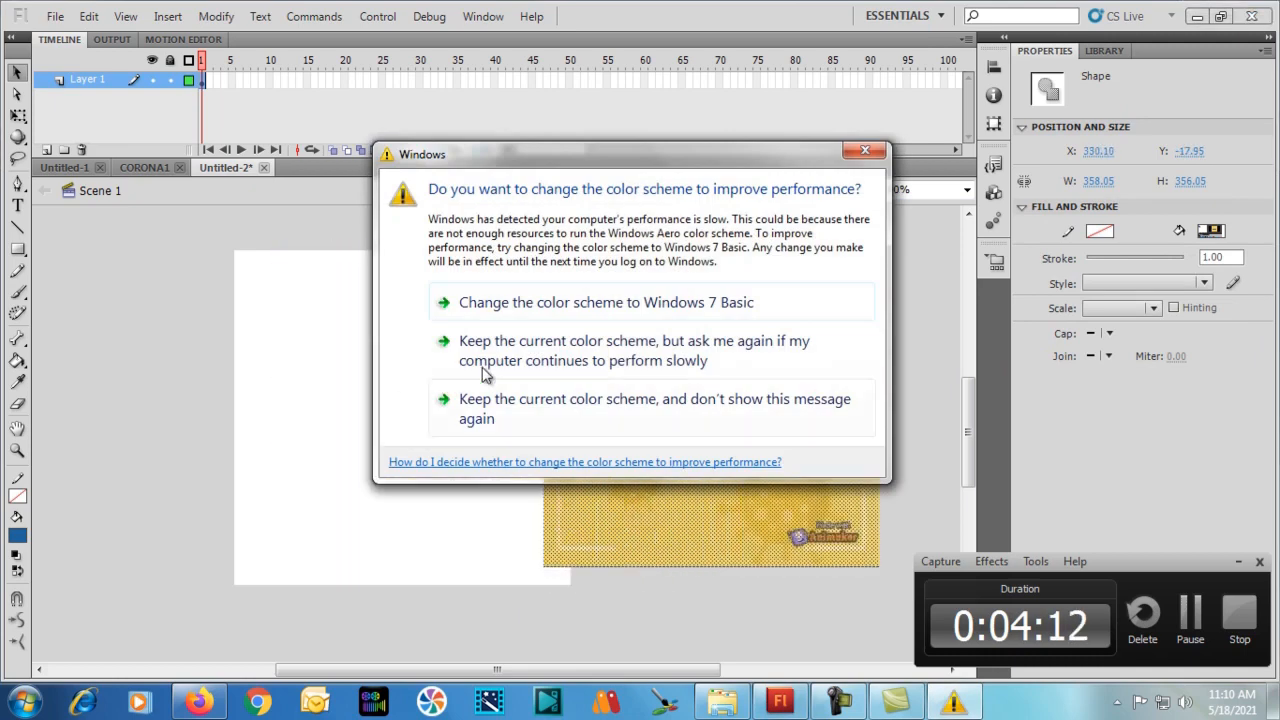
click(519, 302)
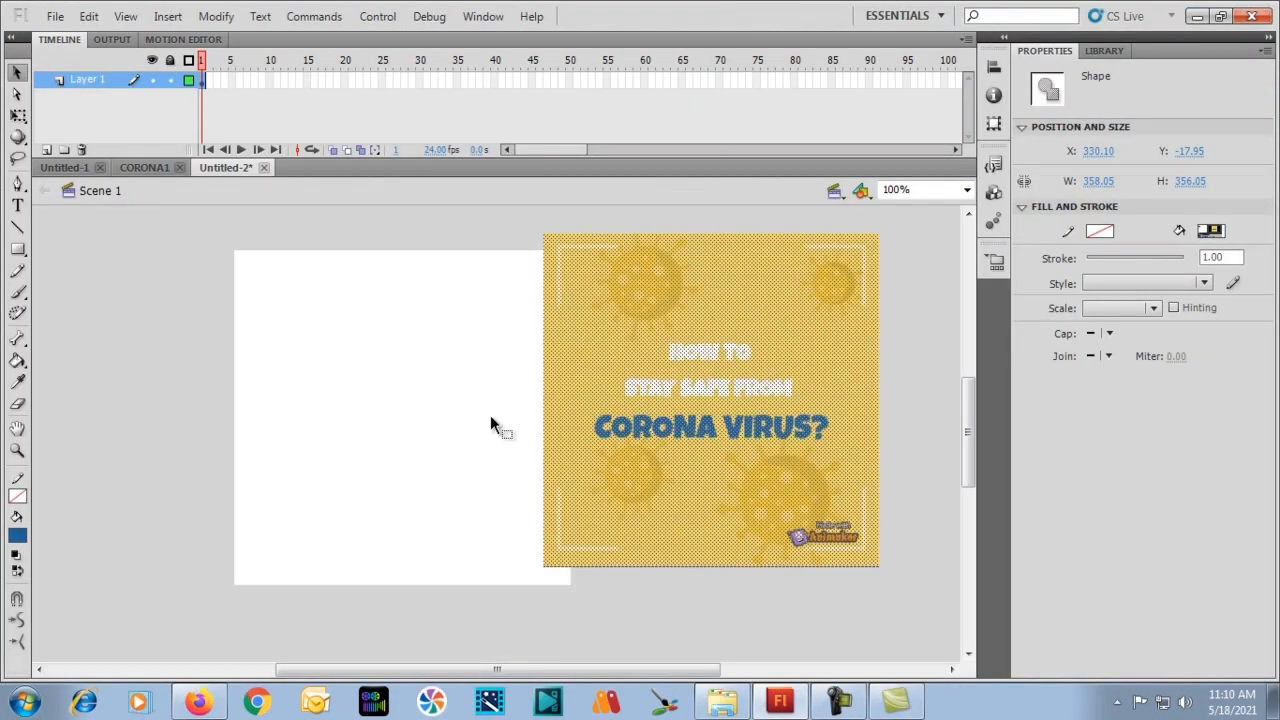
drag(681, 418, 585, 430)
click(362, 380)
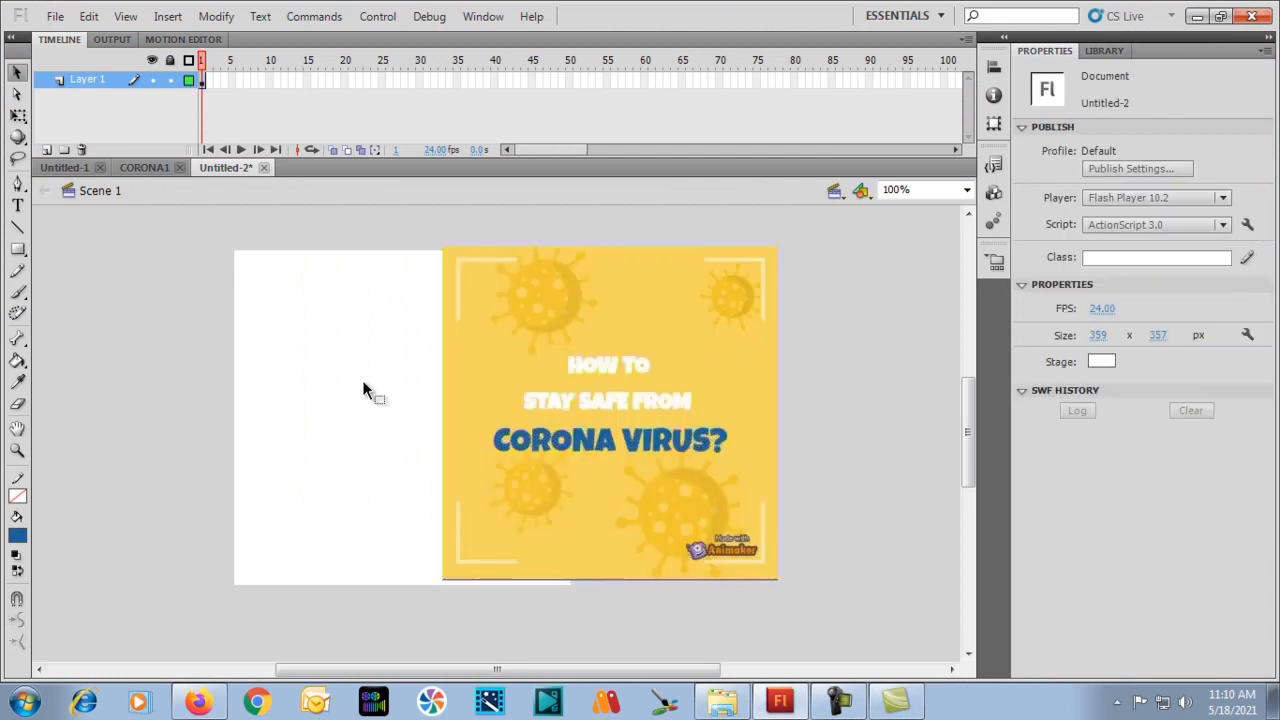
Align the slide with the stage by setting its position to X 0, Y 0.
click(531, 392)
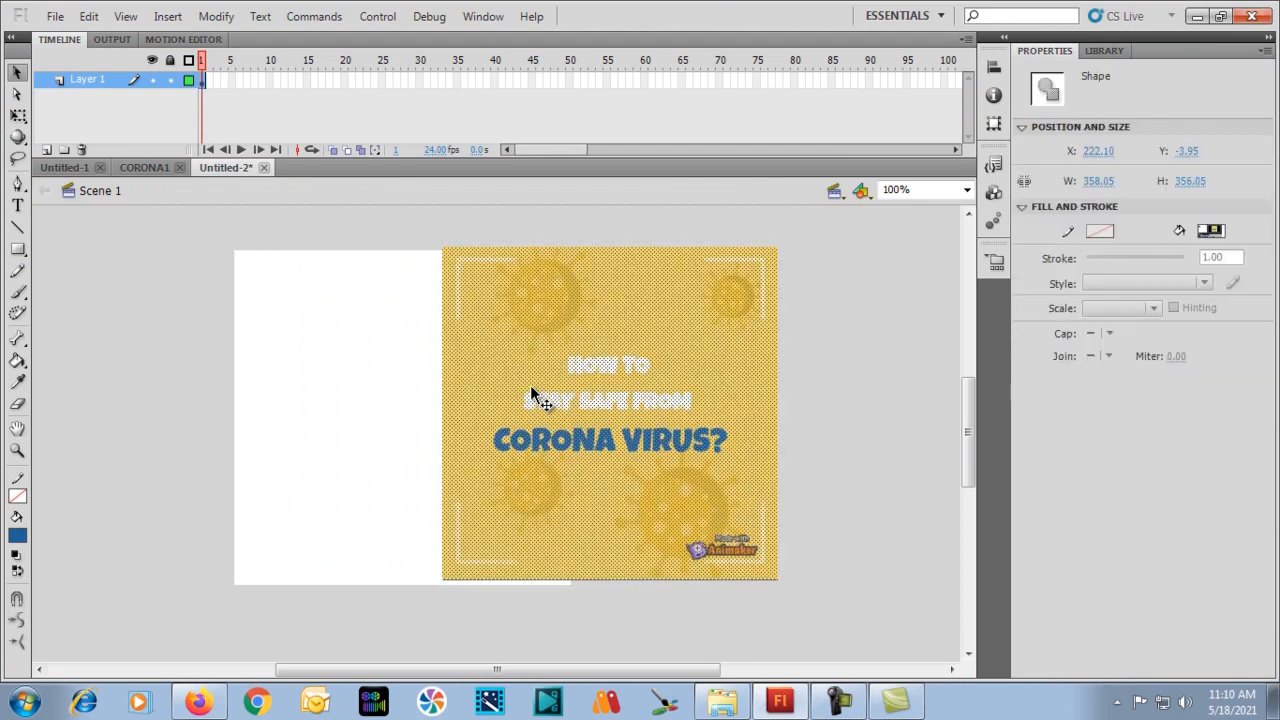
click(1095, 155)
text(0)
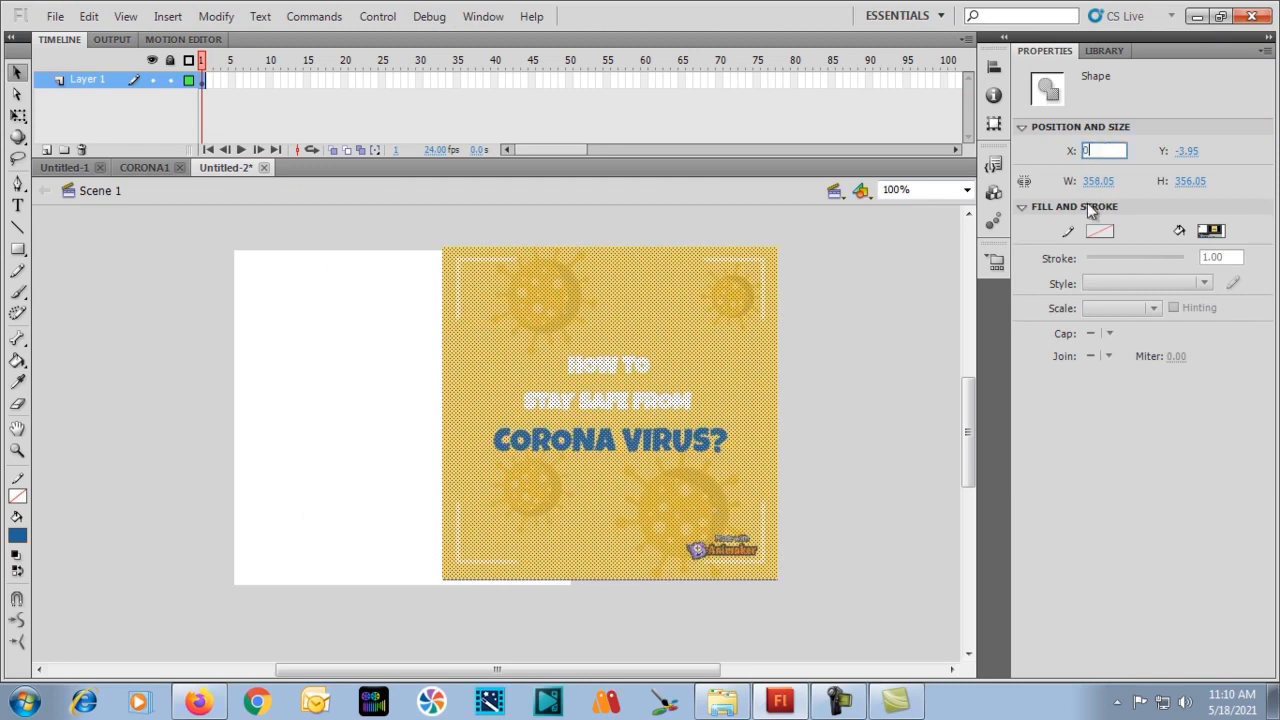
key(Tab)
text(0)
key(Tab)
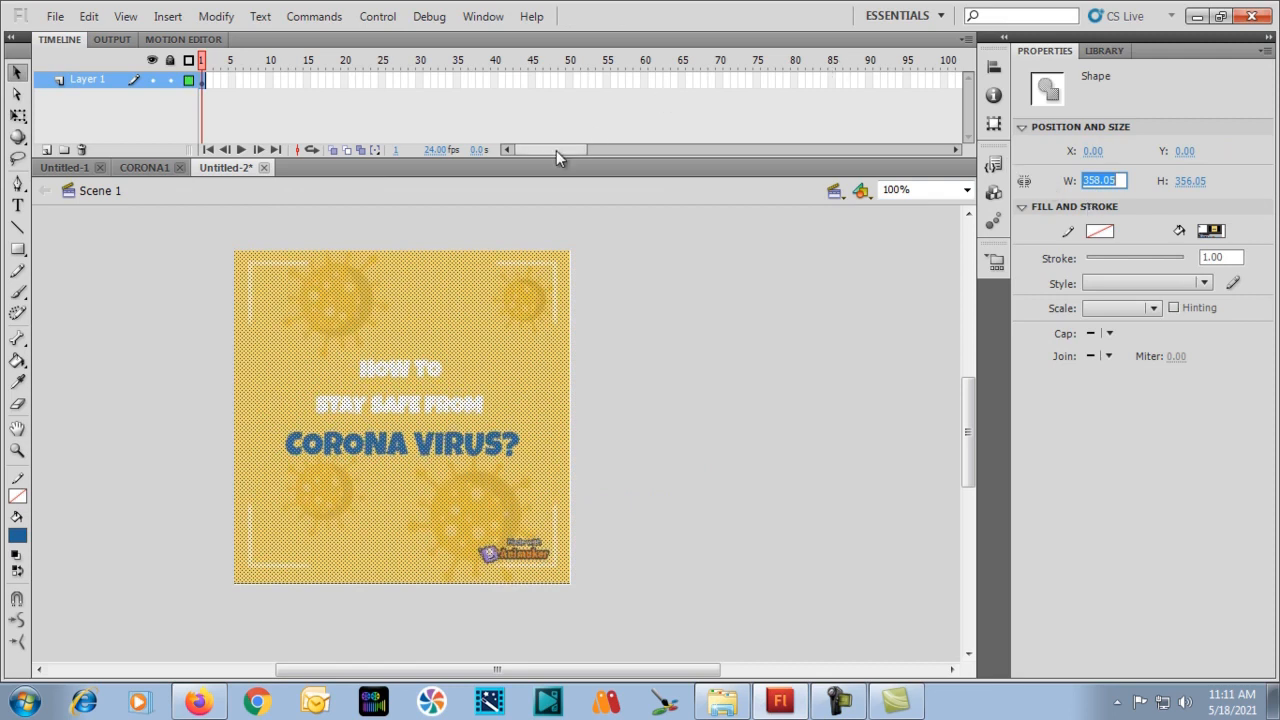
click(222, 279)
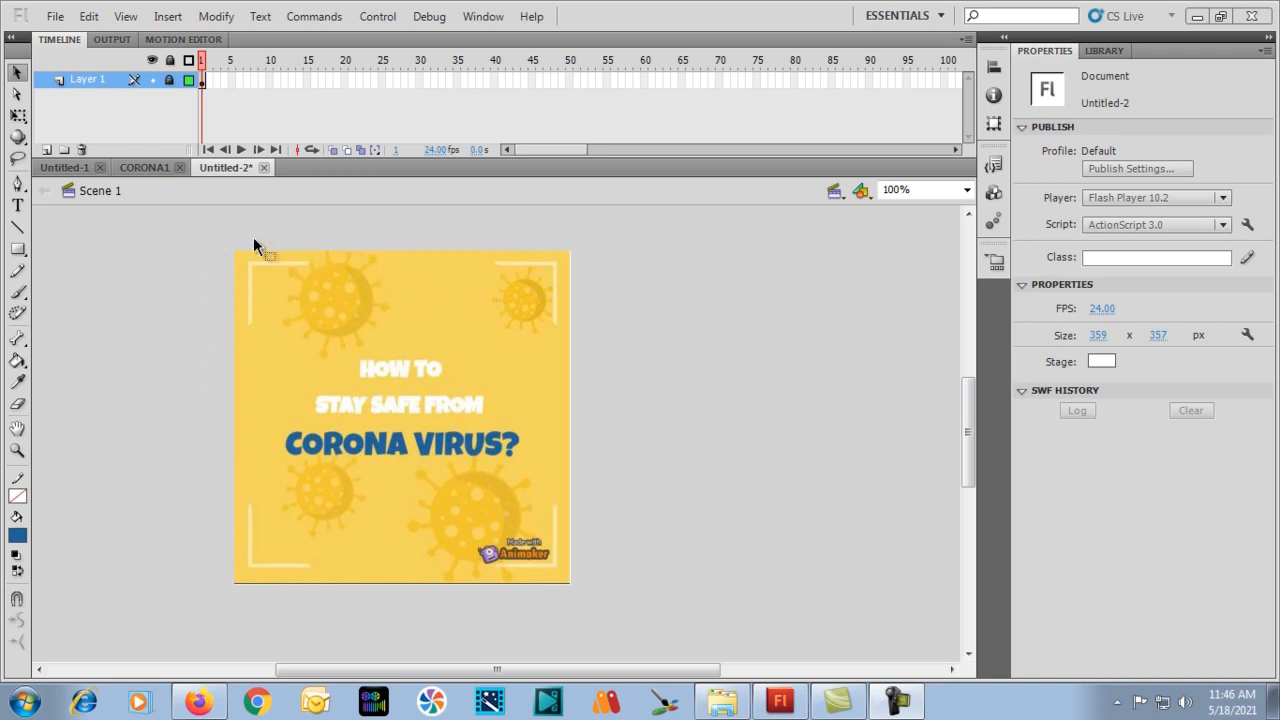
Add a new layer above Layer 1 and name it BG1.
click(45, 150)
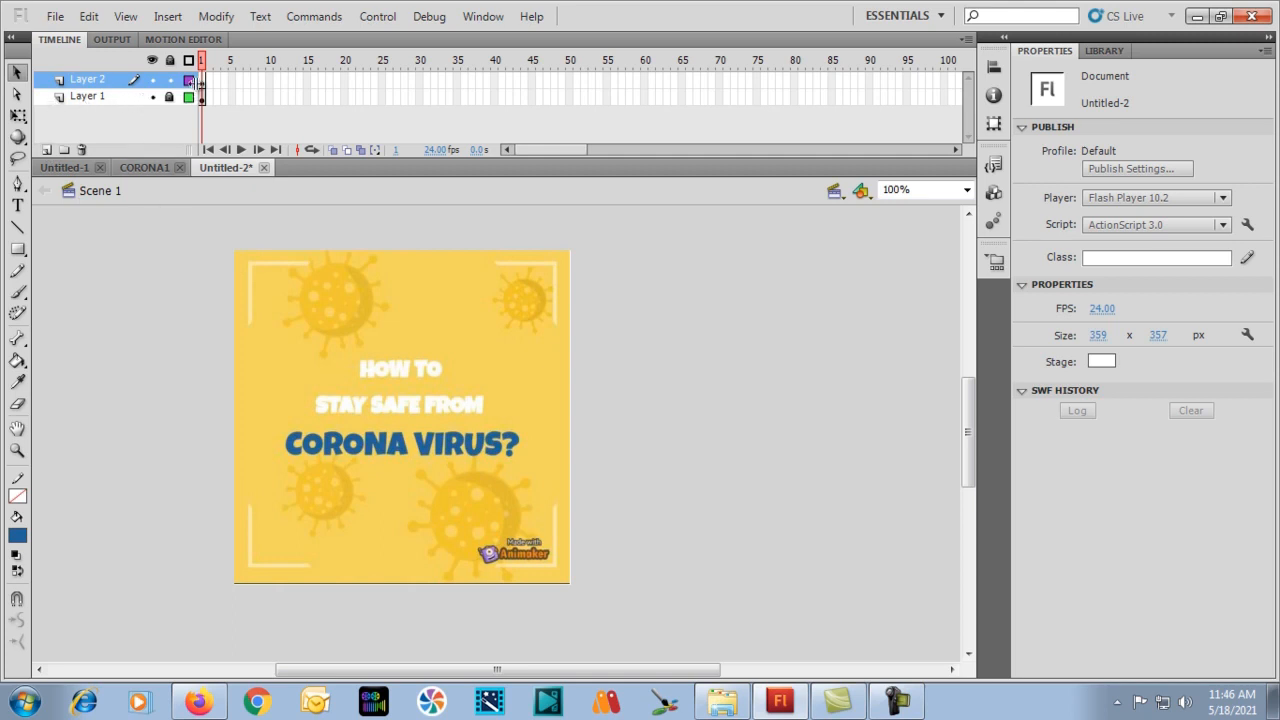
double_click(88, 79)
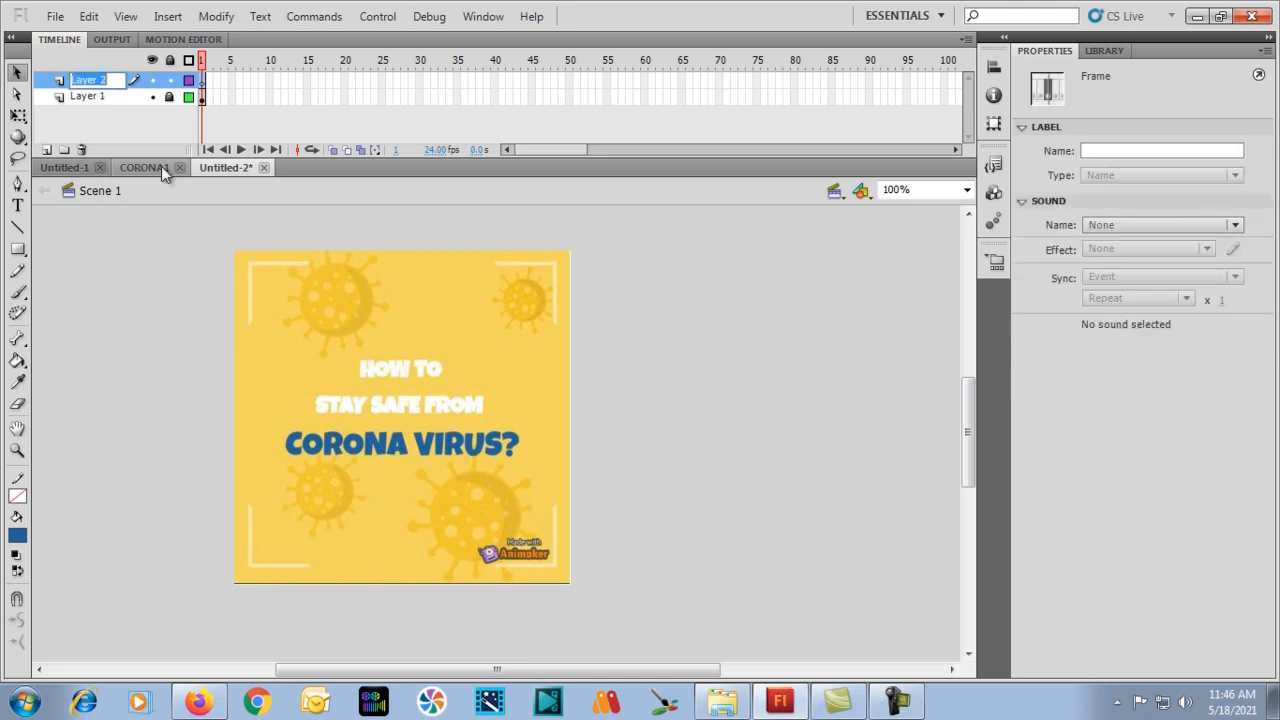
text(BG1)
key(Return)
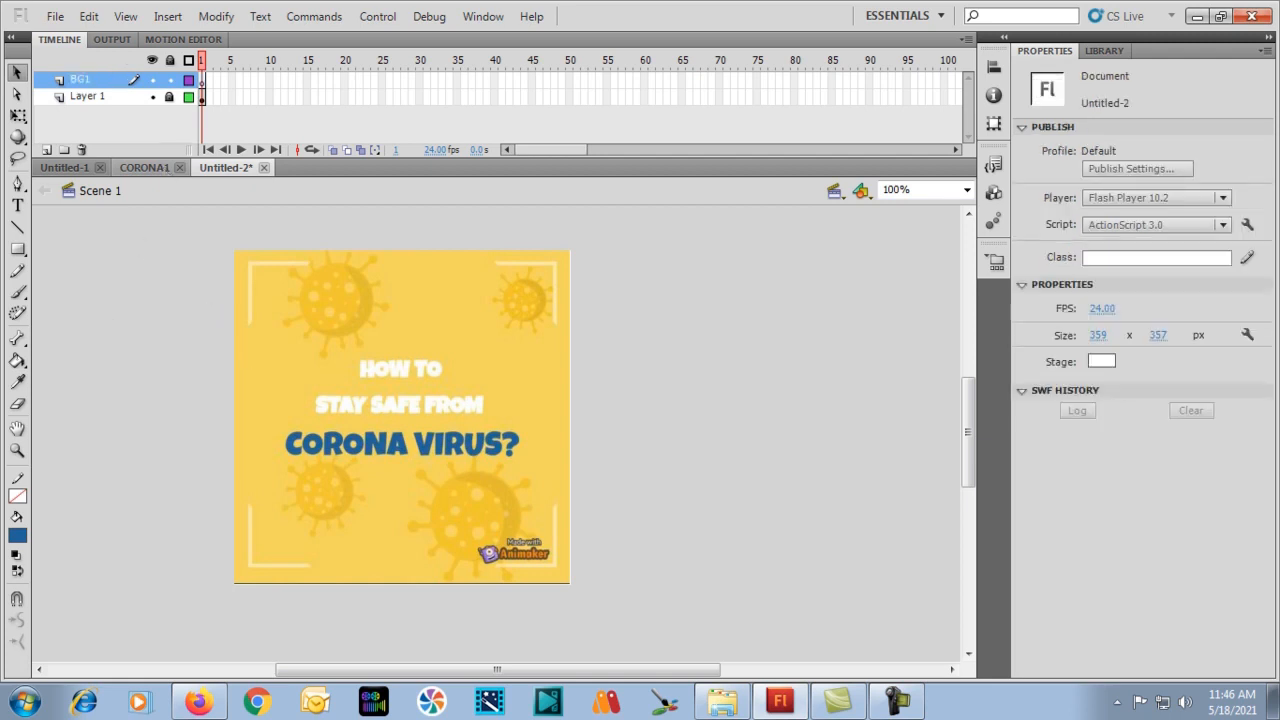
click(17, 250)
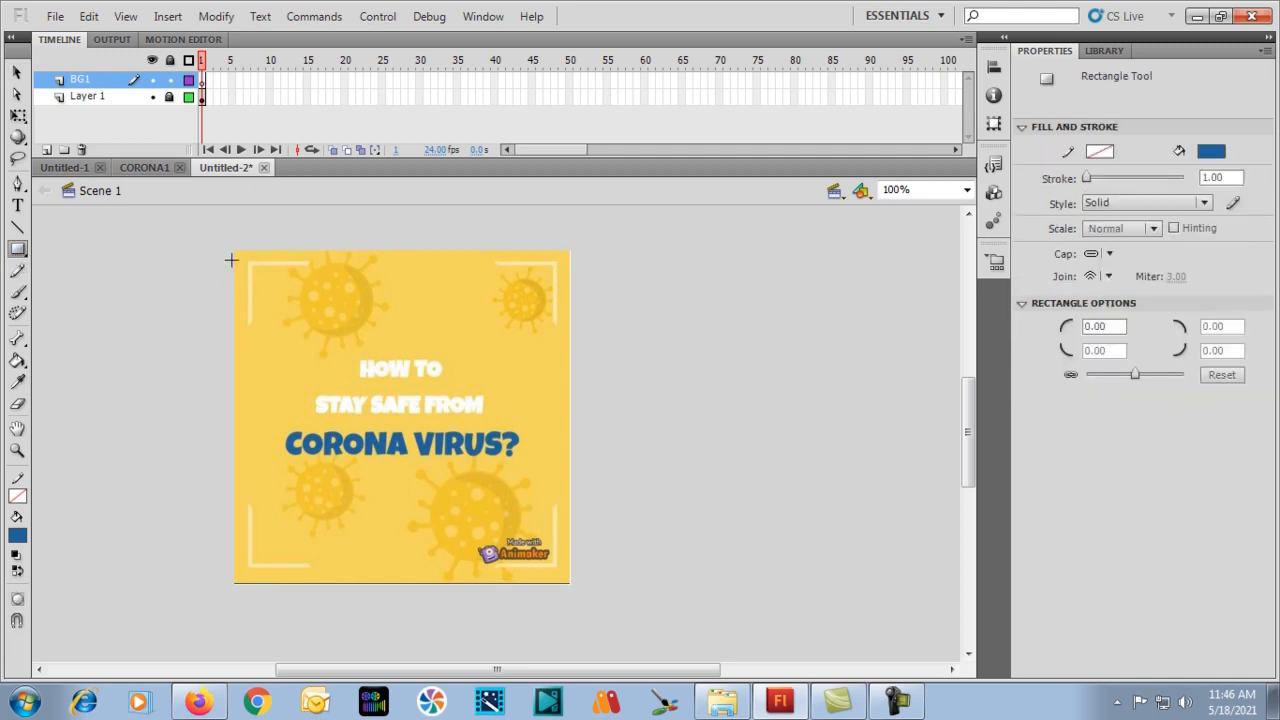
drag(231, 253, 576, 590)
click(17, 72)
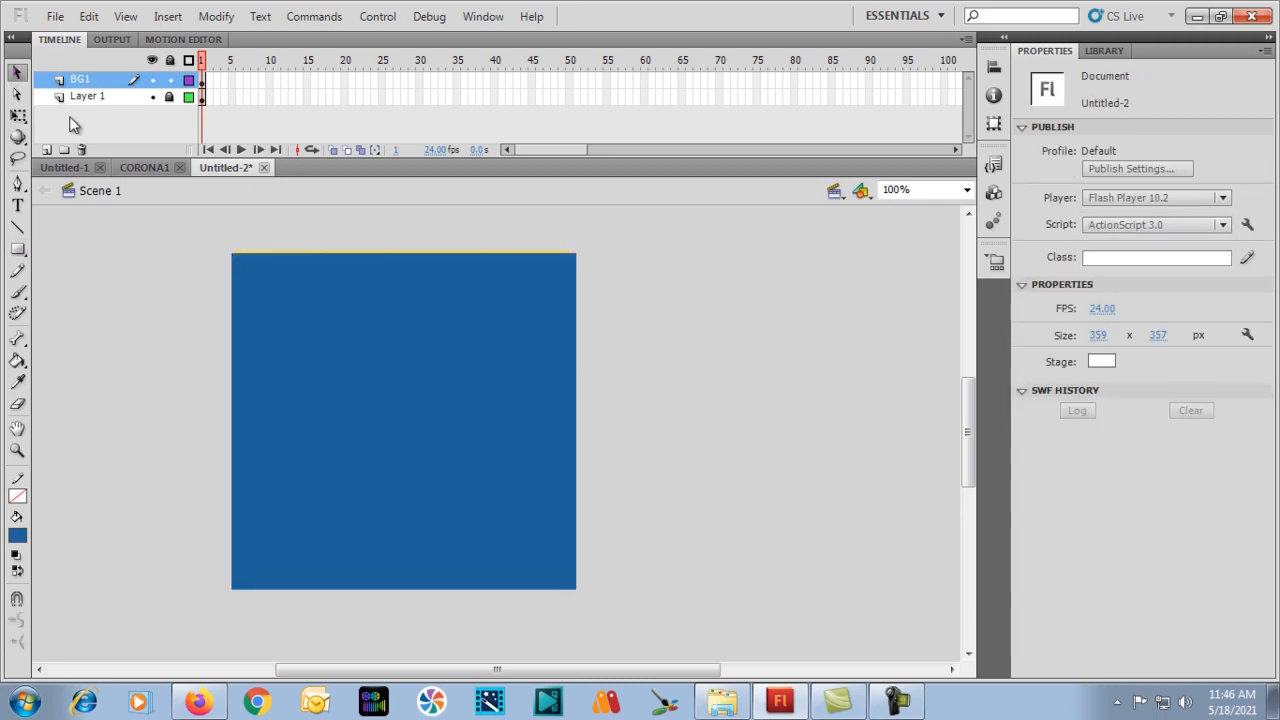
click(383, 455)
key(Delete)
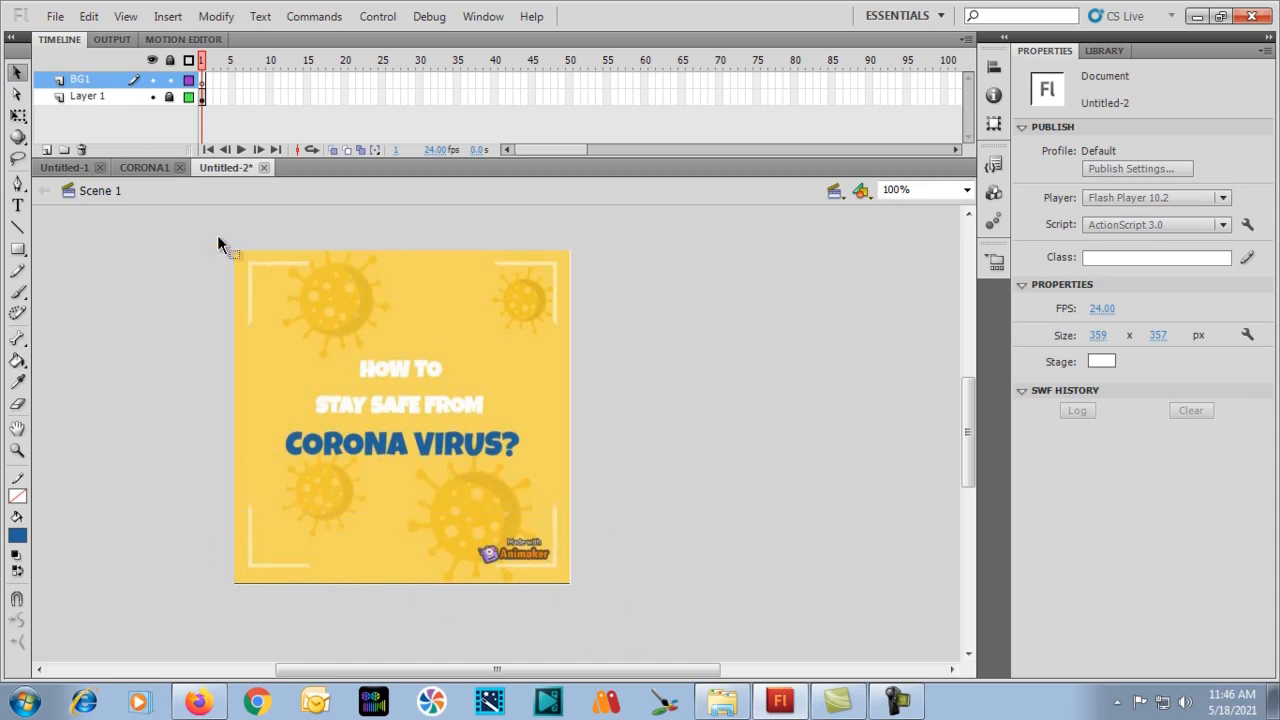
drag(218, 237, 665, 487)
Set the stroke color to black and draw a blue-filled rectangle about 338 by 326 px beside the slide on BG1.
click(18, 496)
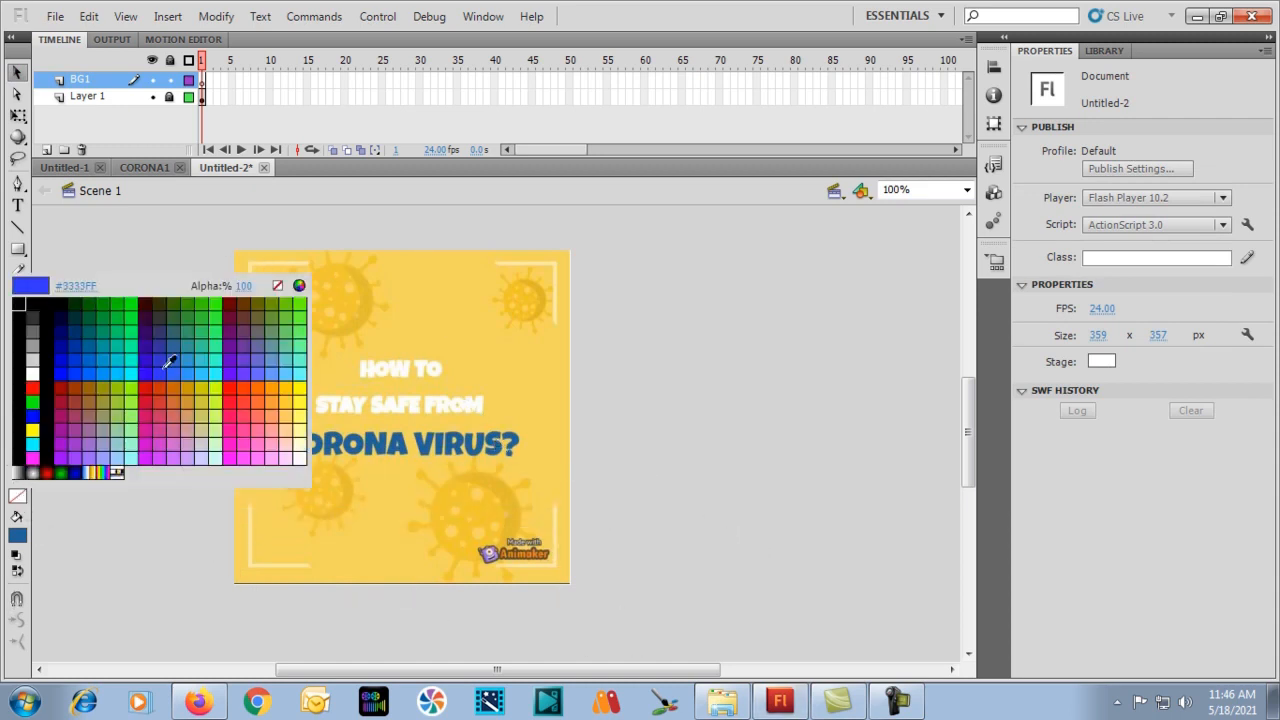
click(20, 390)
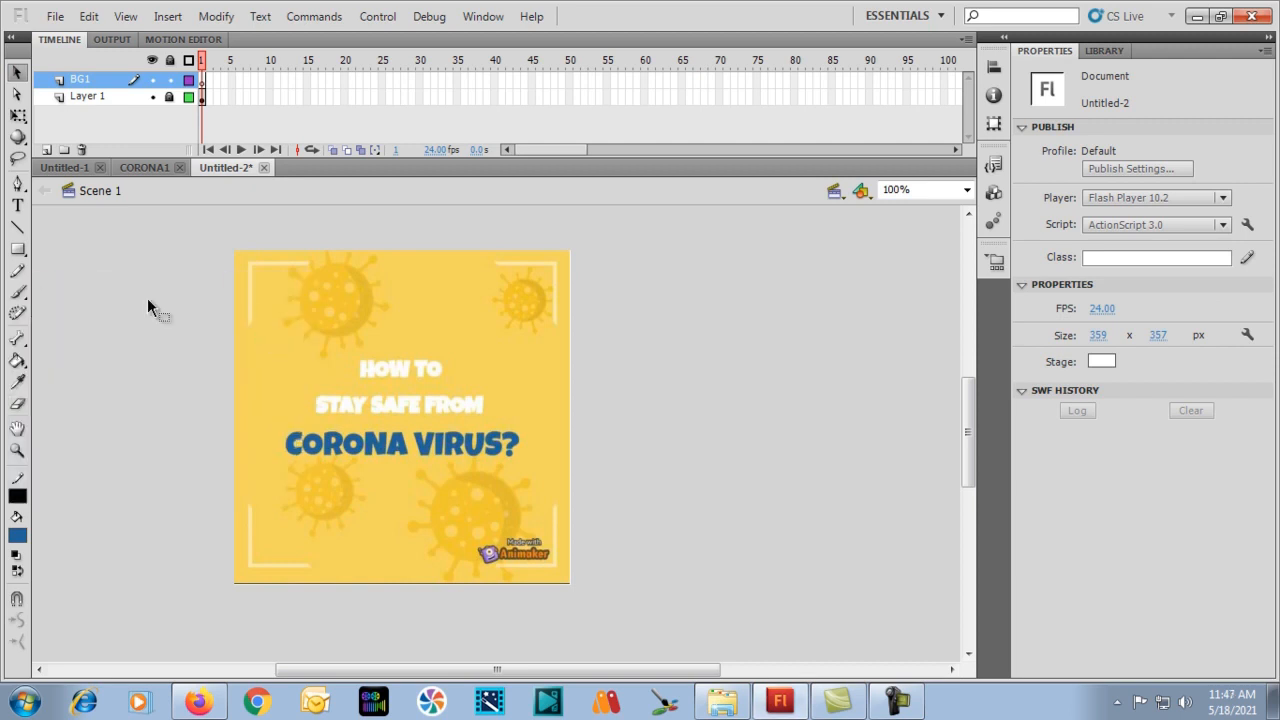
click(17, 250)
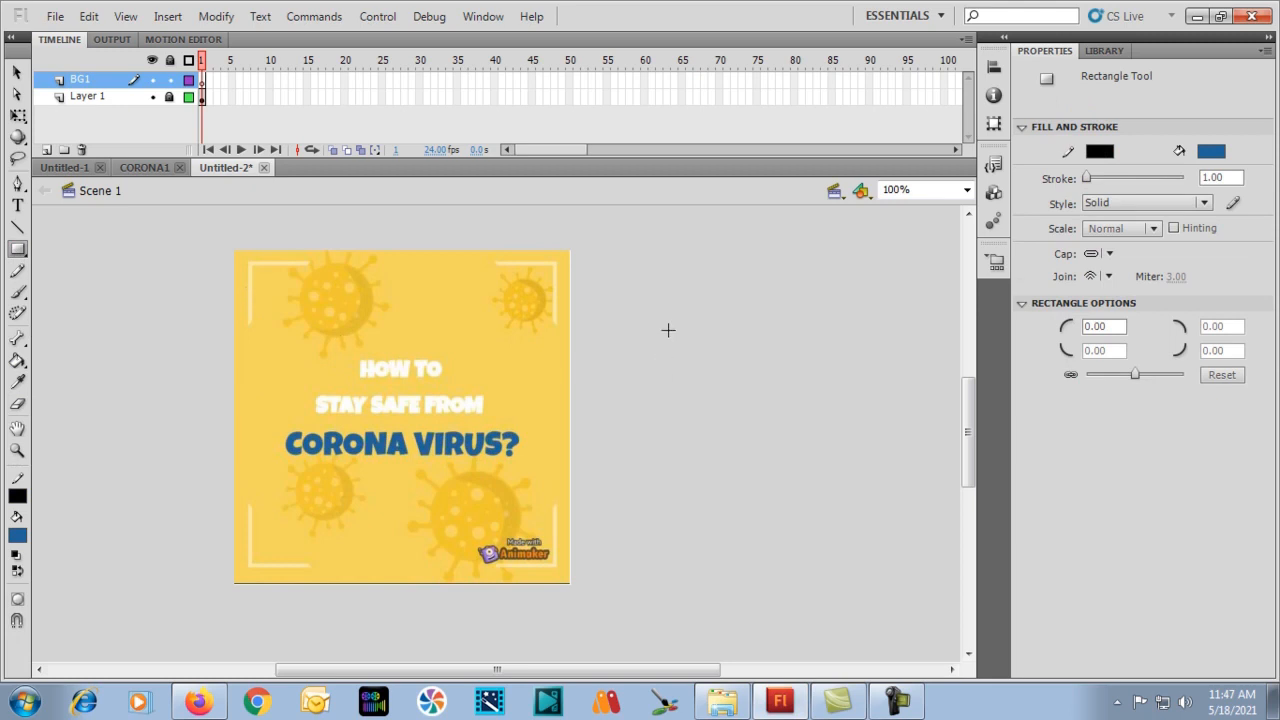
drag(604, 277, 921, 583)
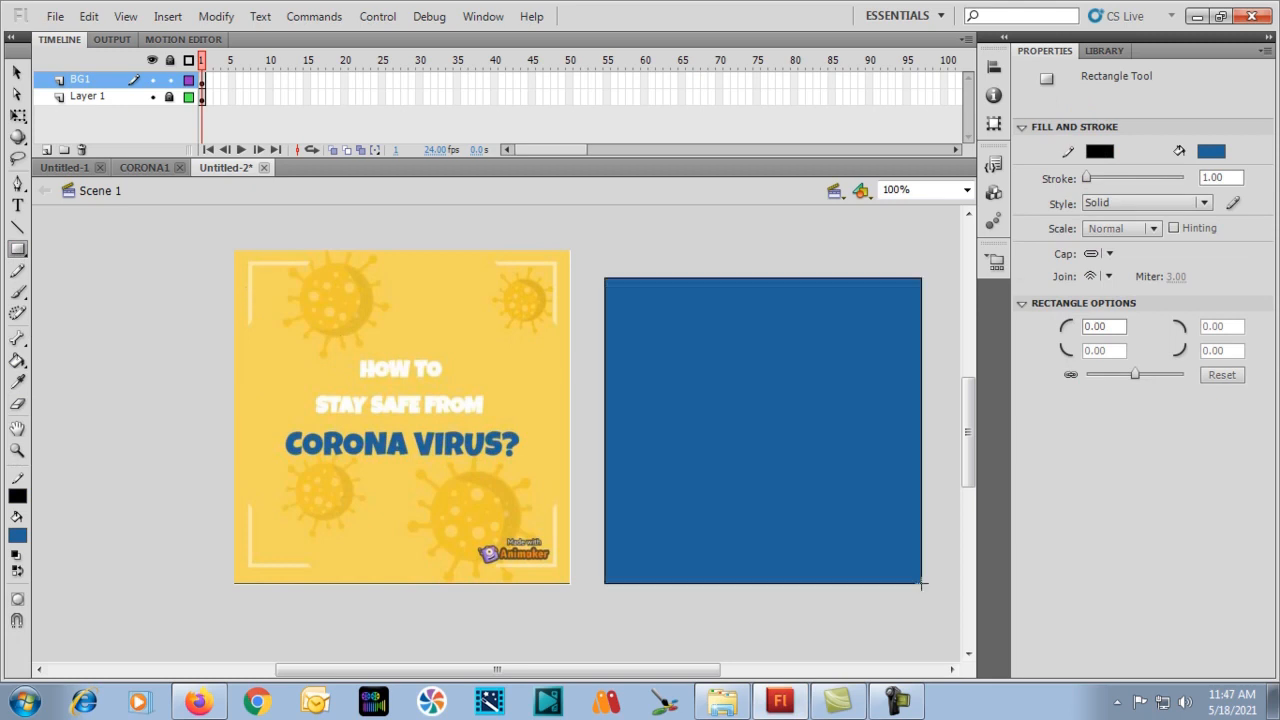
Delete the rectangle's blue fill, keeping only its black outline.
key(v)
click(798, 507)
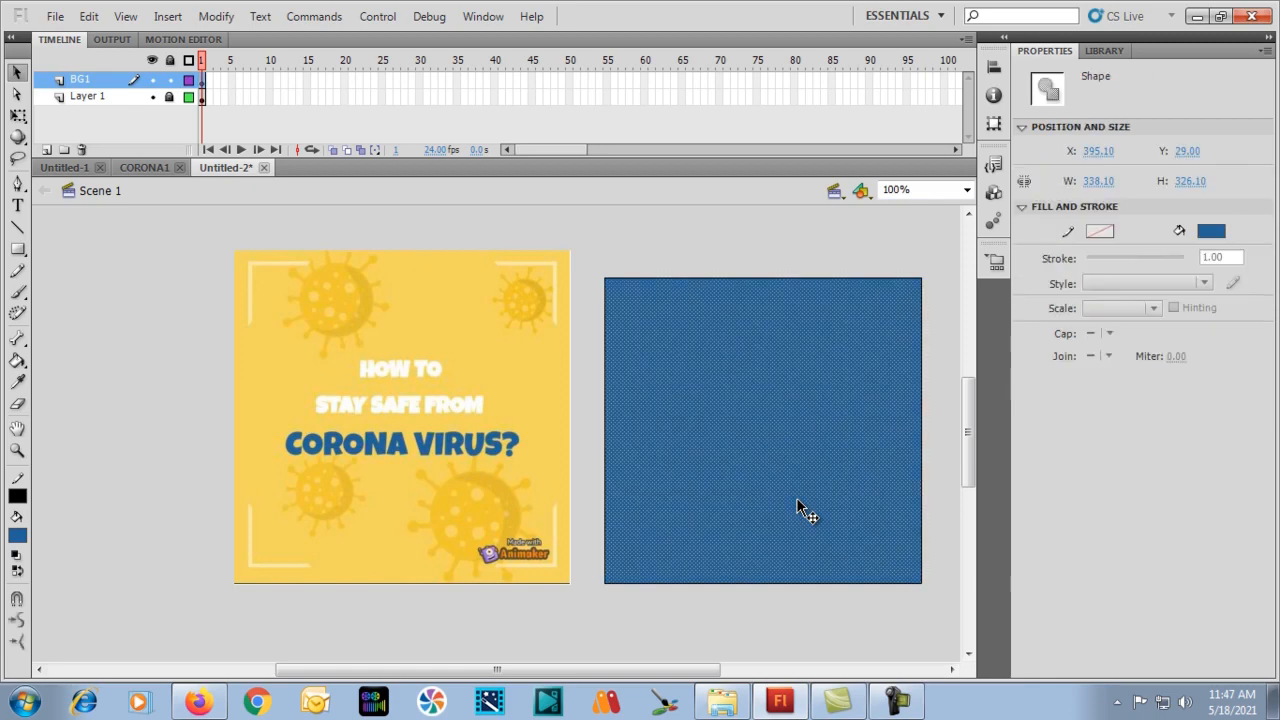
key(Delete)
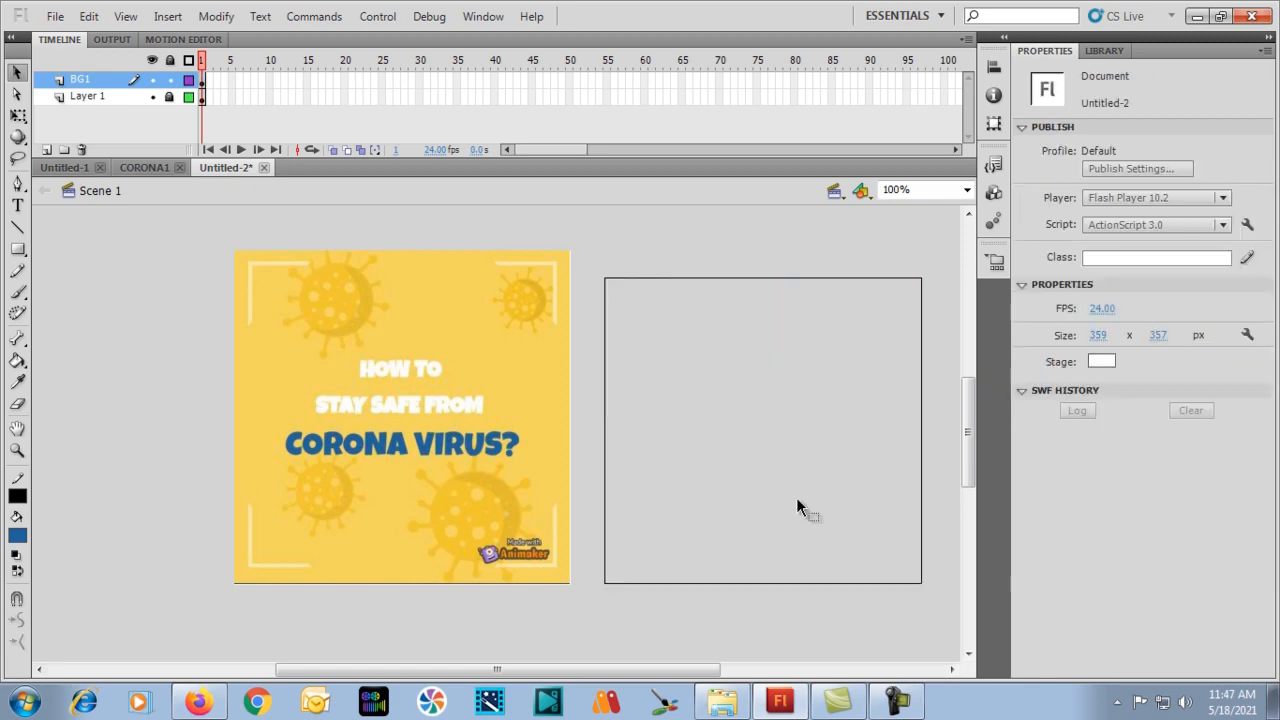
click(606, 390)
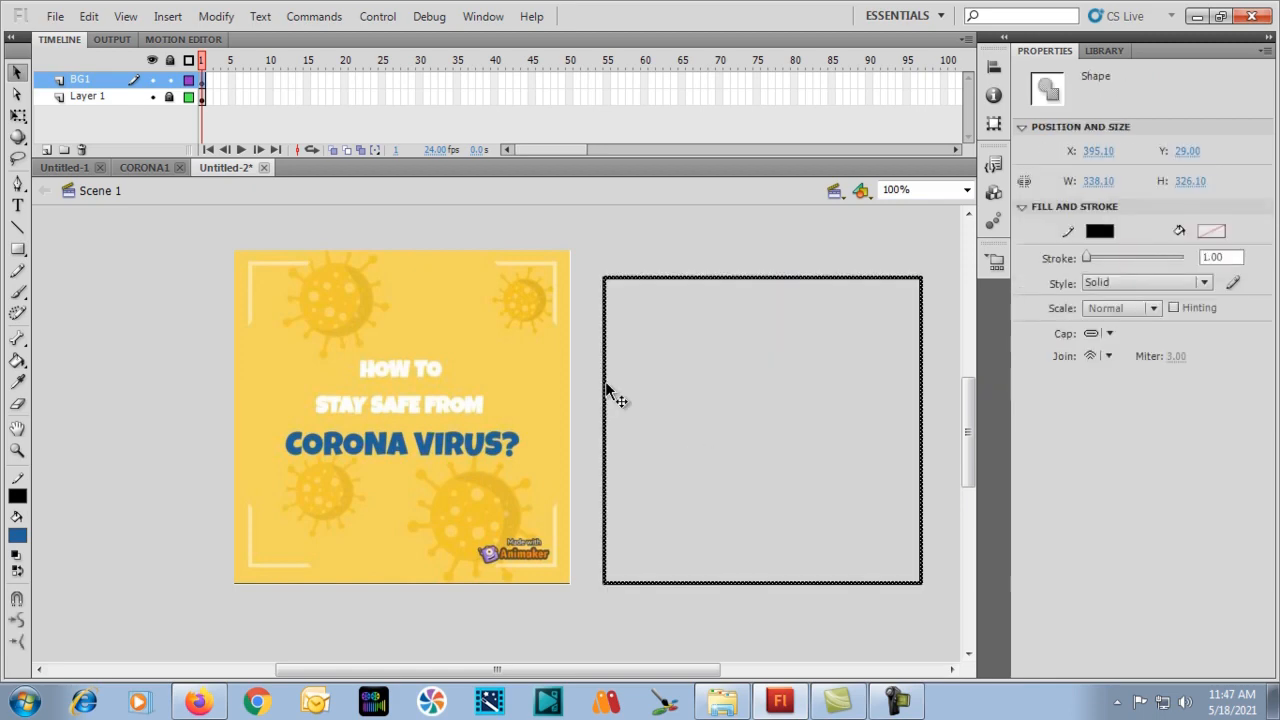
click(470, 395)
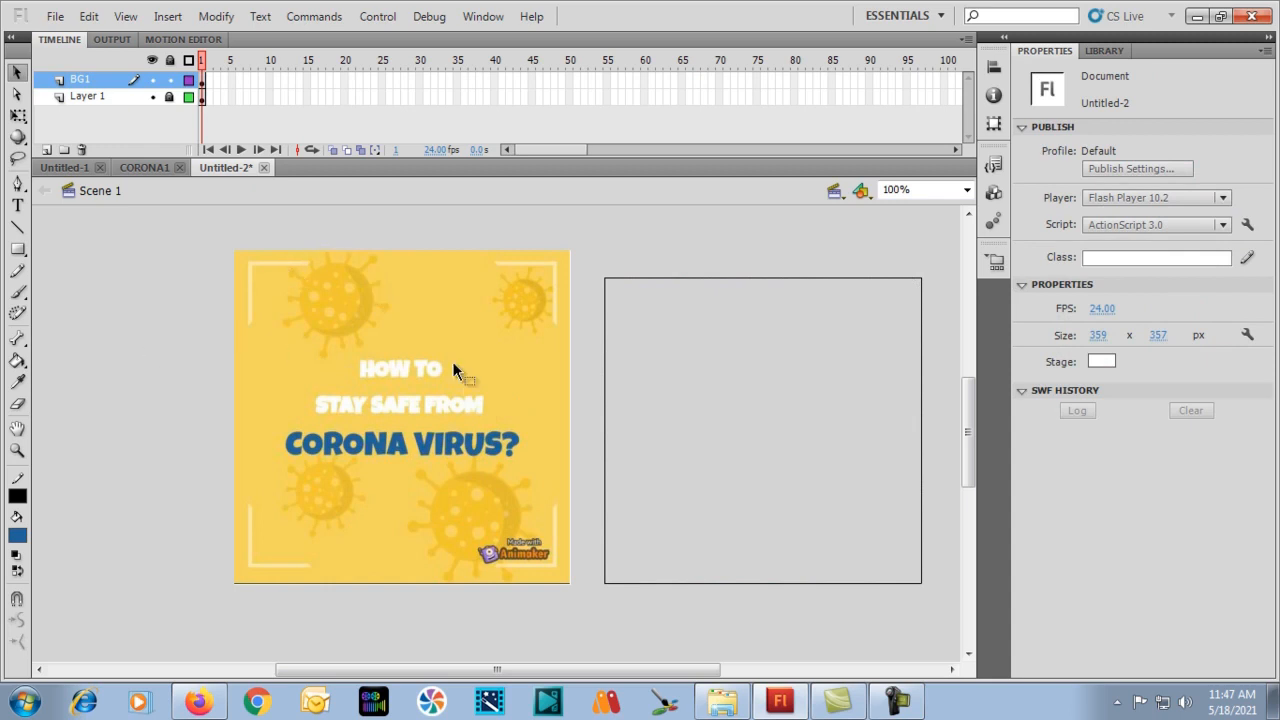
click(605, 380)
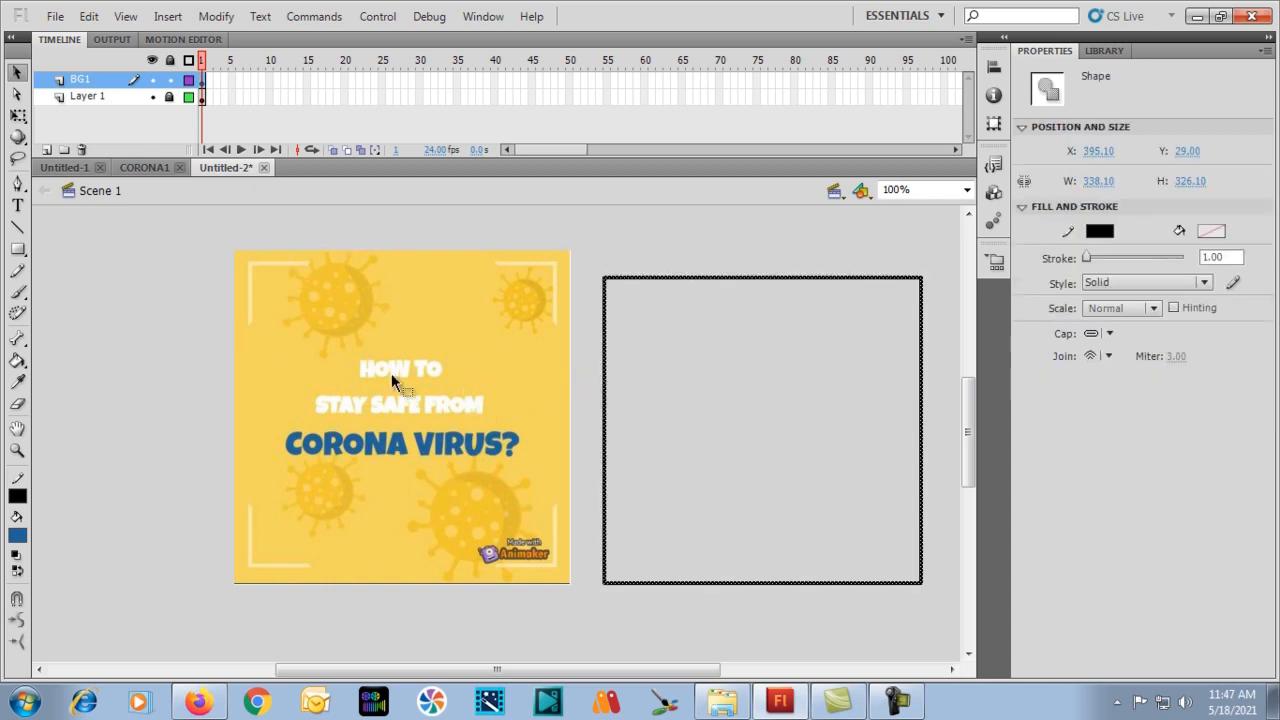
click(260, 358)
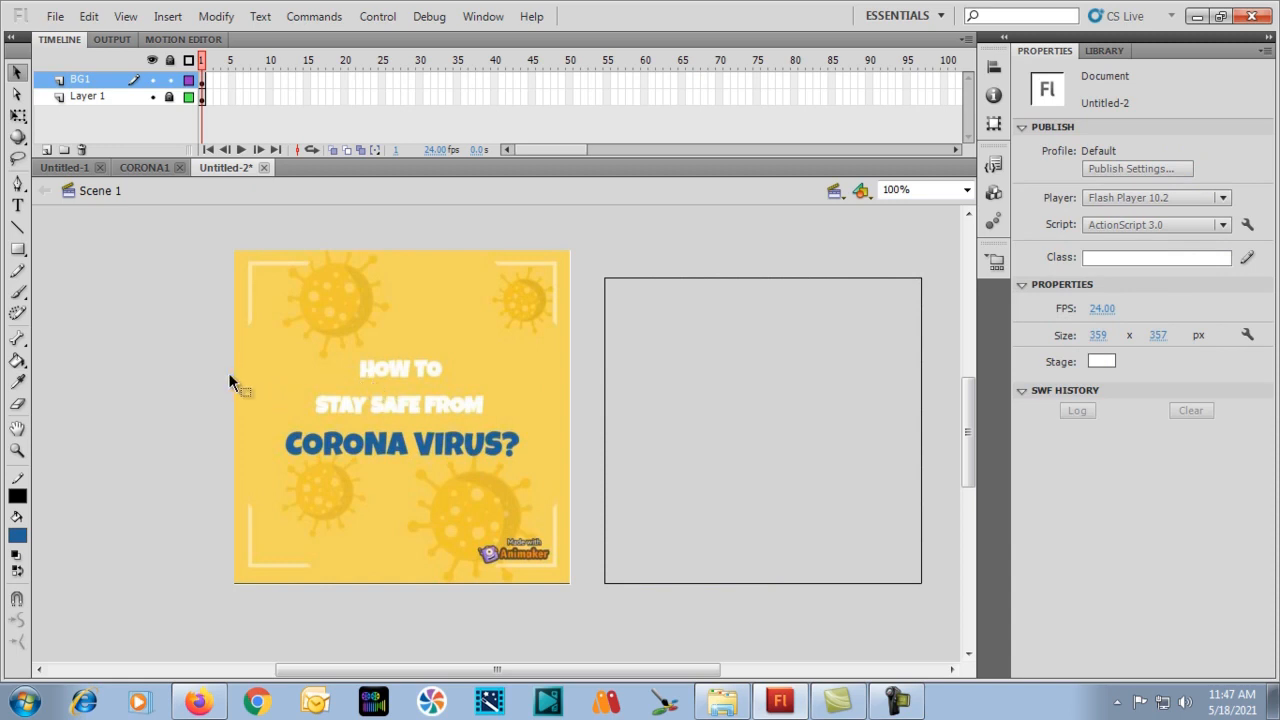
Resize the entire rectangle outline to the stage's dimensions, 359 px wide and 357 px high.
double_click(605, 358)
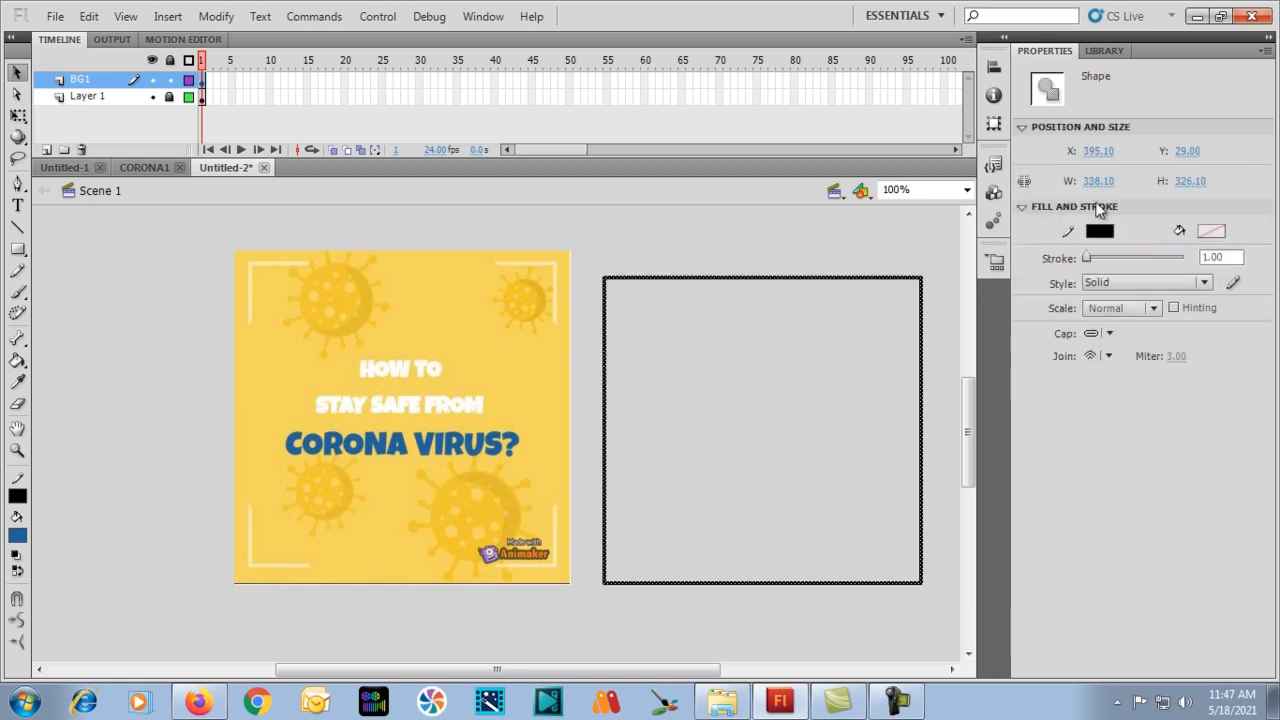
click(1100, 183)
text(359)
key(Tab)
text(35)
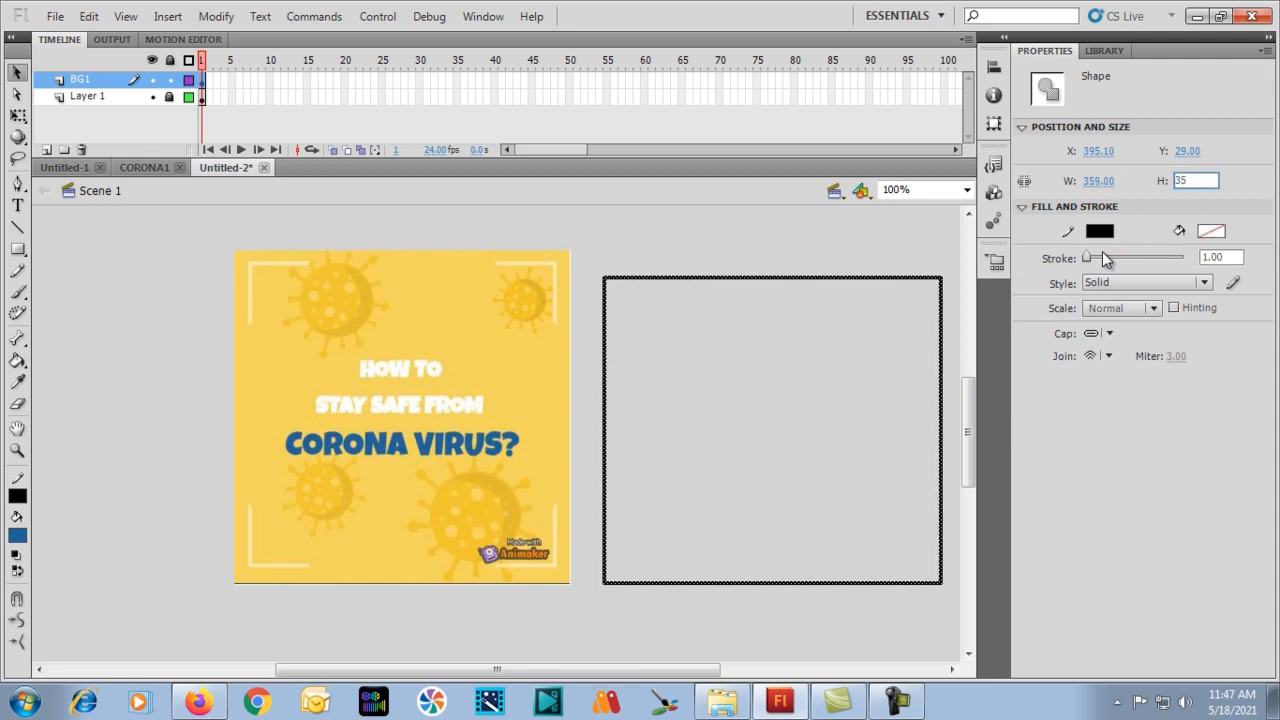
text(7)
key(Return)
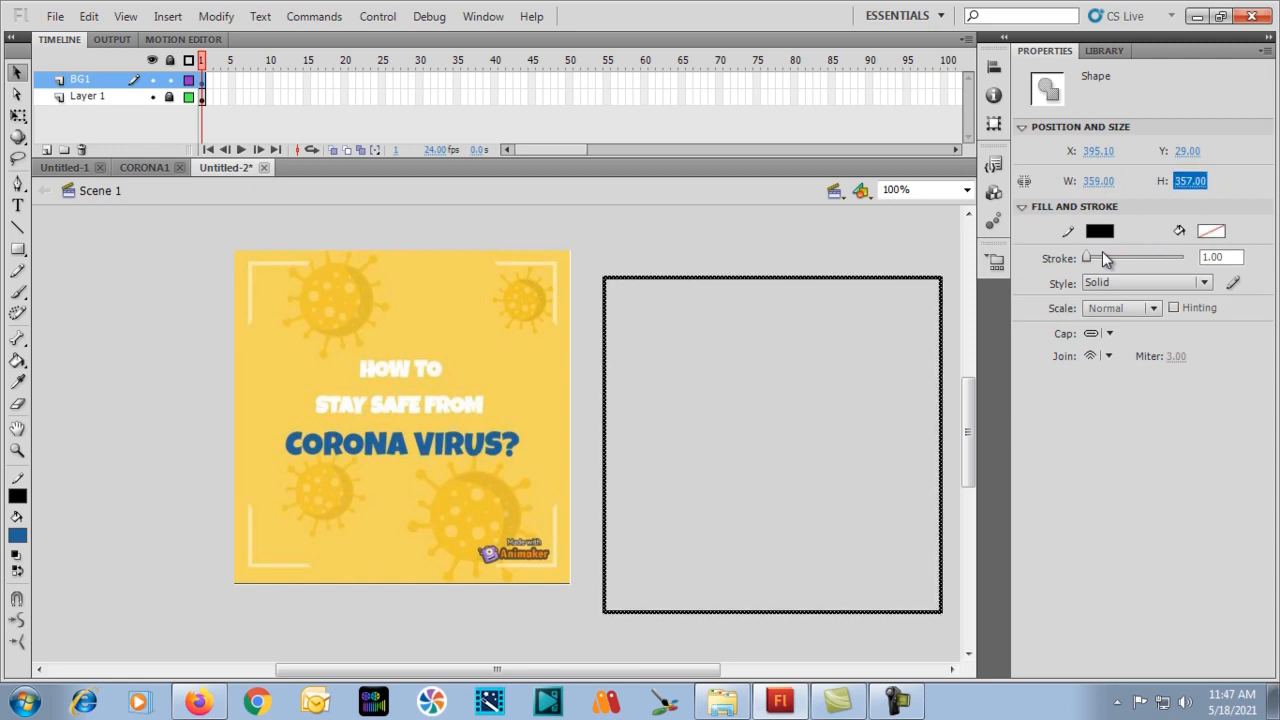
Place the rectangle outline around the slide at X 0, Y 0 and deselect it.
click(1097, 152)
text(0)
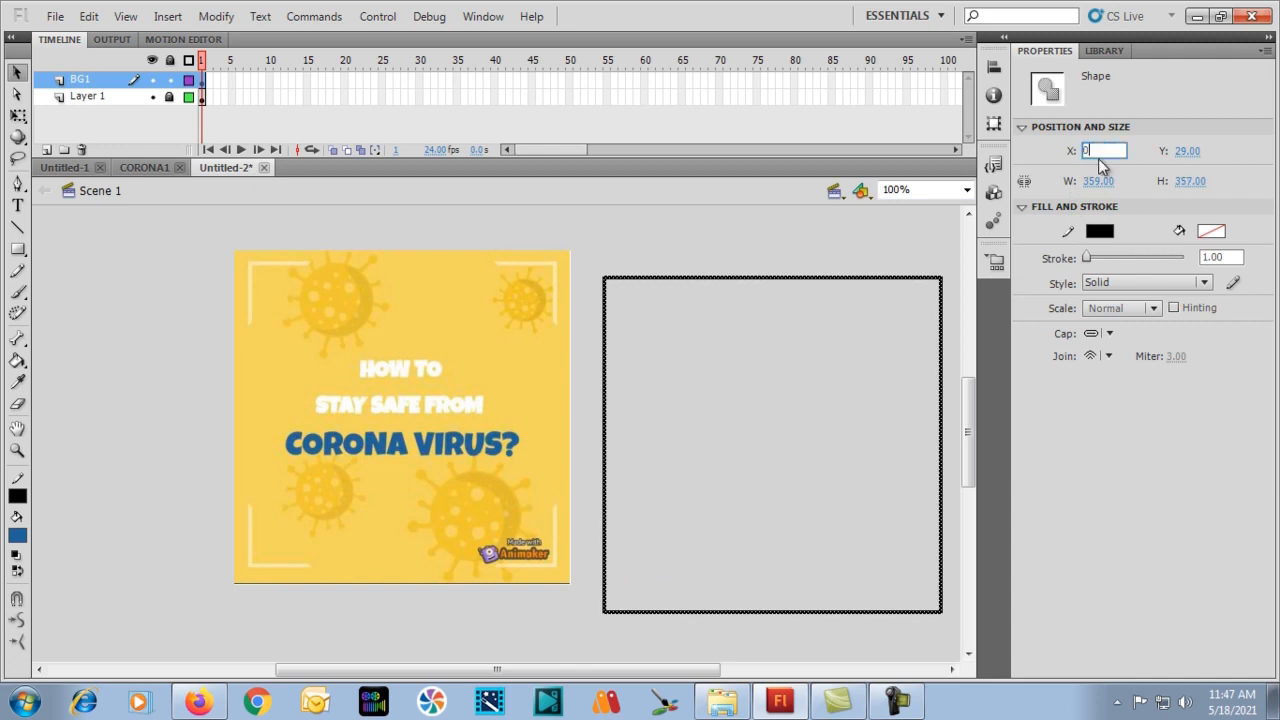
key(Tab)
text(0)
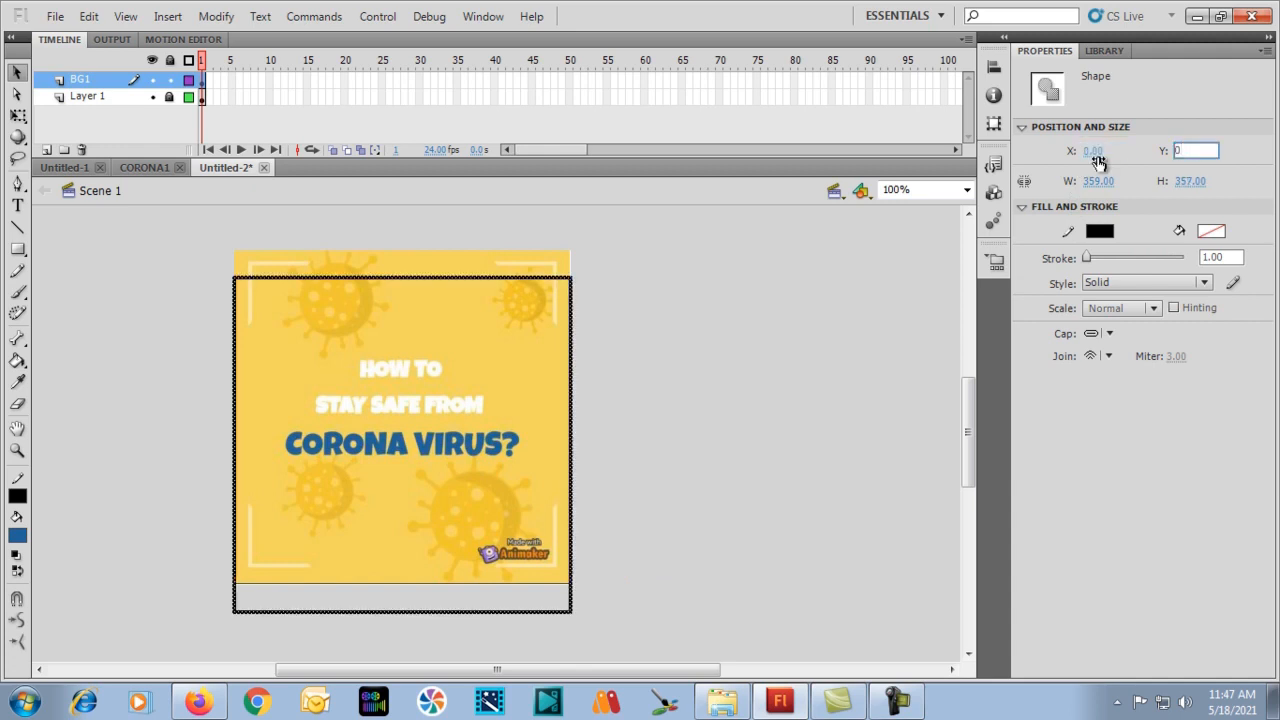
key(Return)
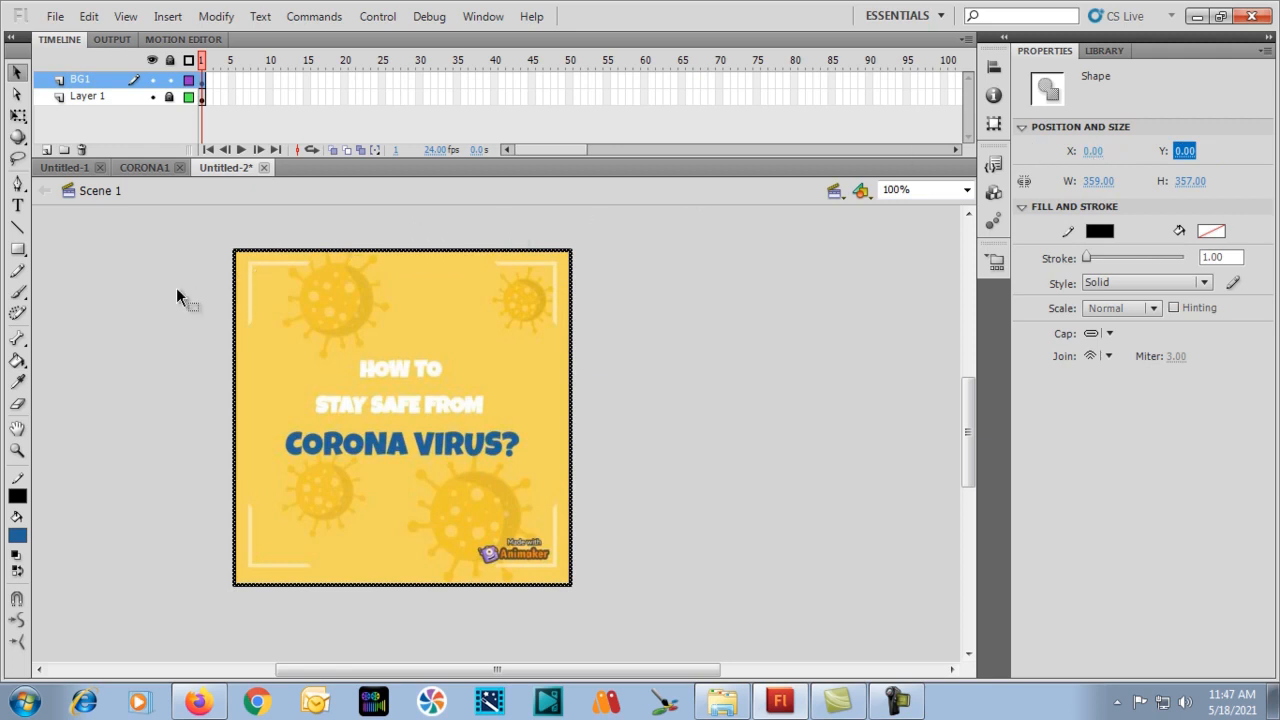
click(235, 233)
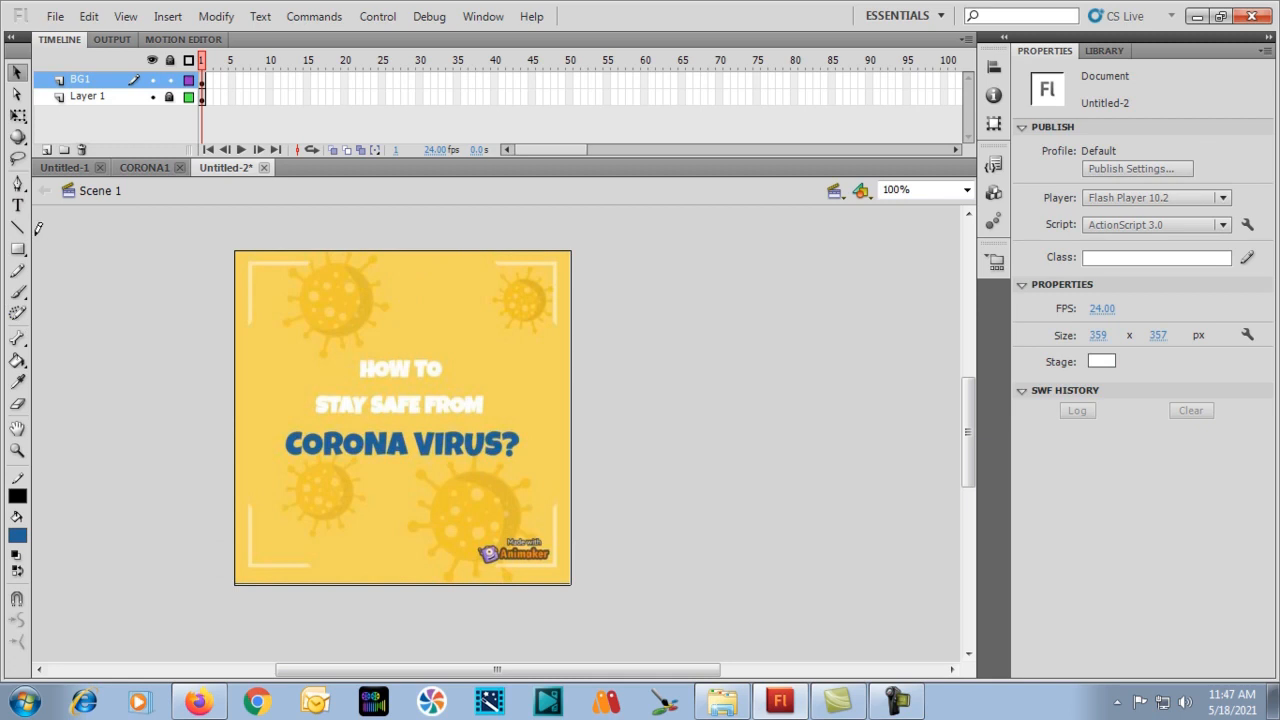
Draw a black diagonal line across the slide on BG1 and bend it into an arc bulging toward the lower-right corner.
click(17, 270)
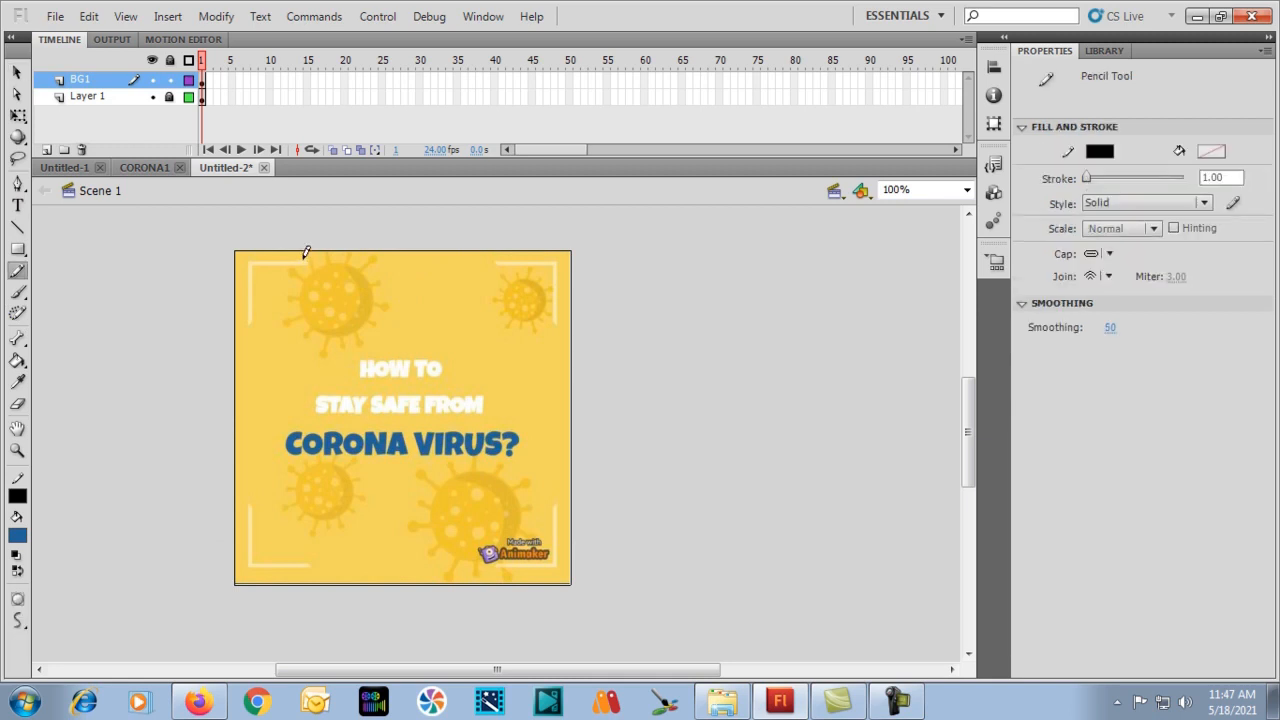
key(n)
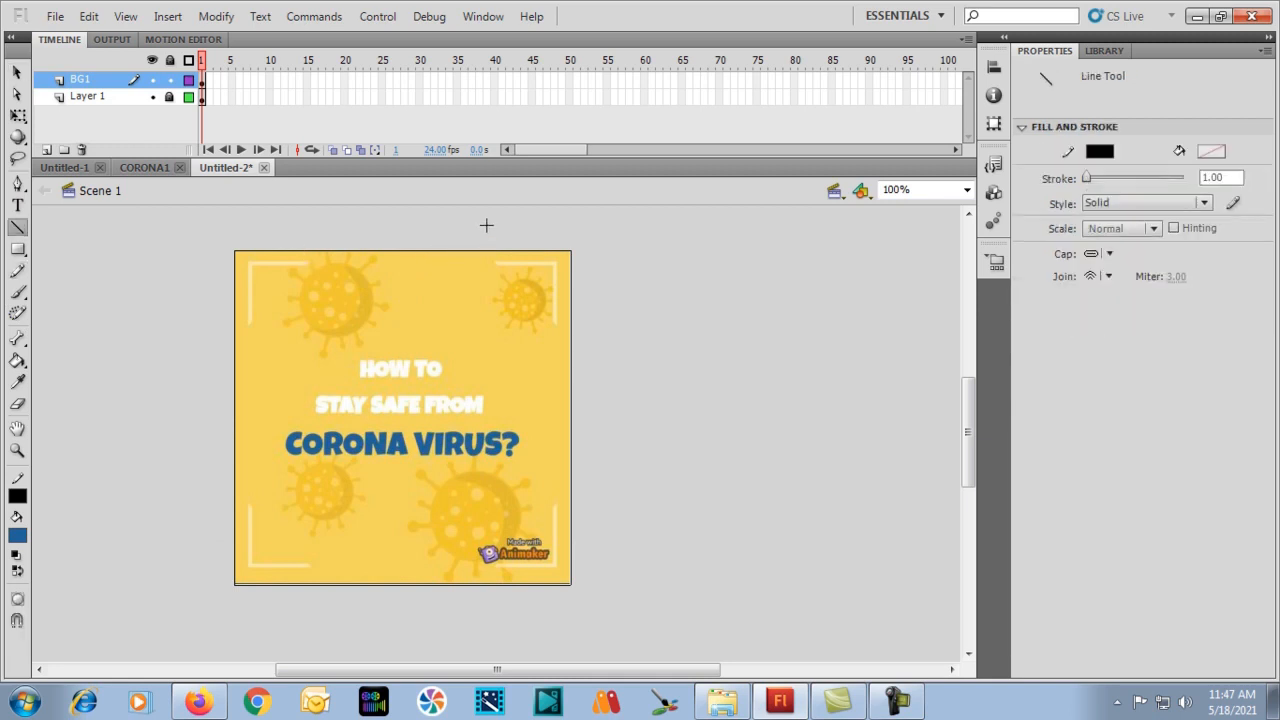
drag(487, 226, 268, 632)
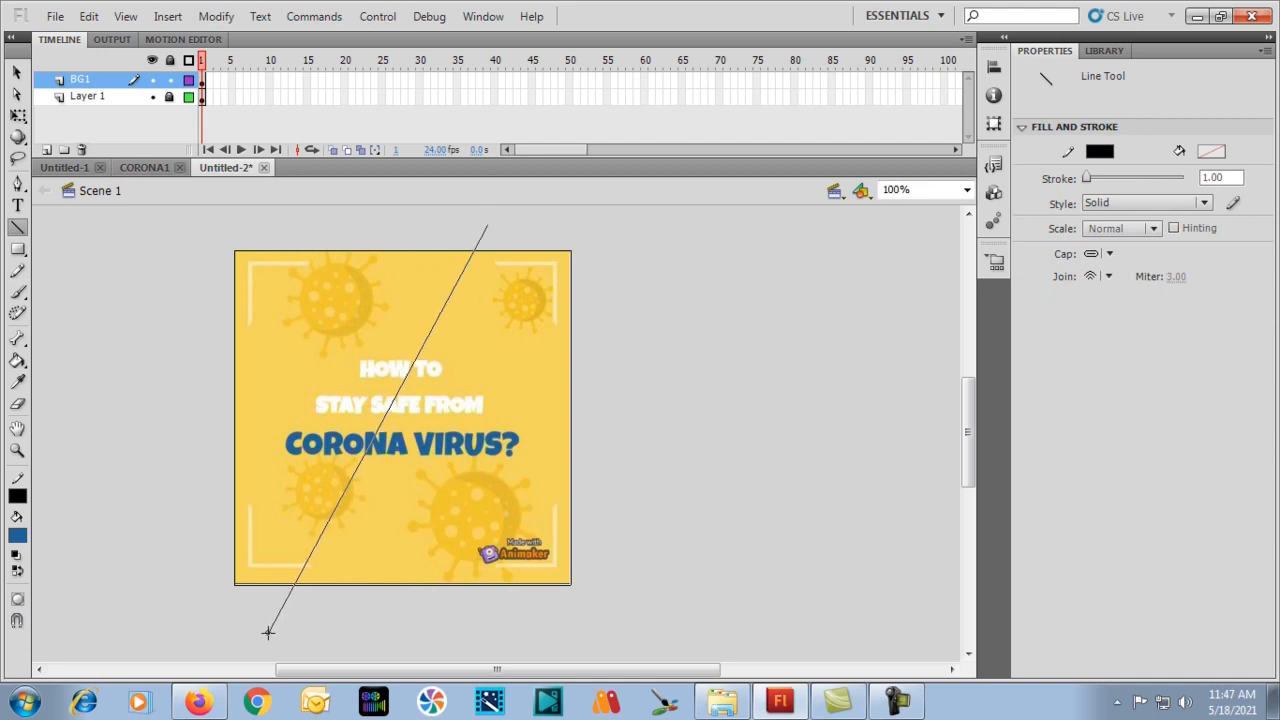
key(v)
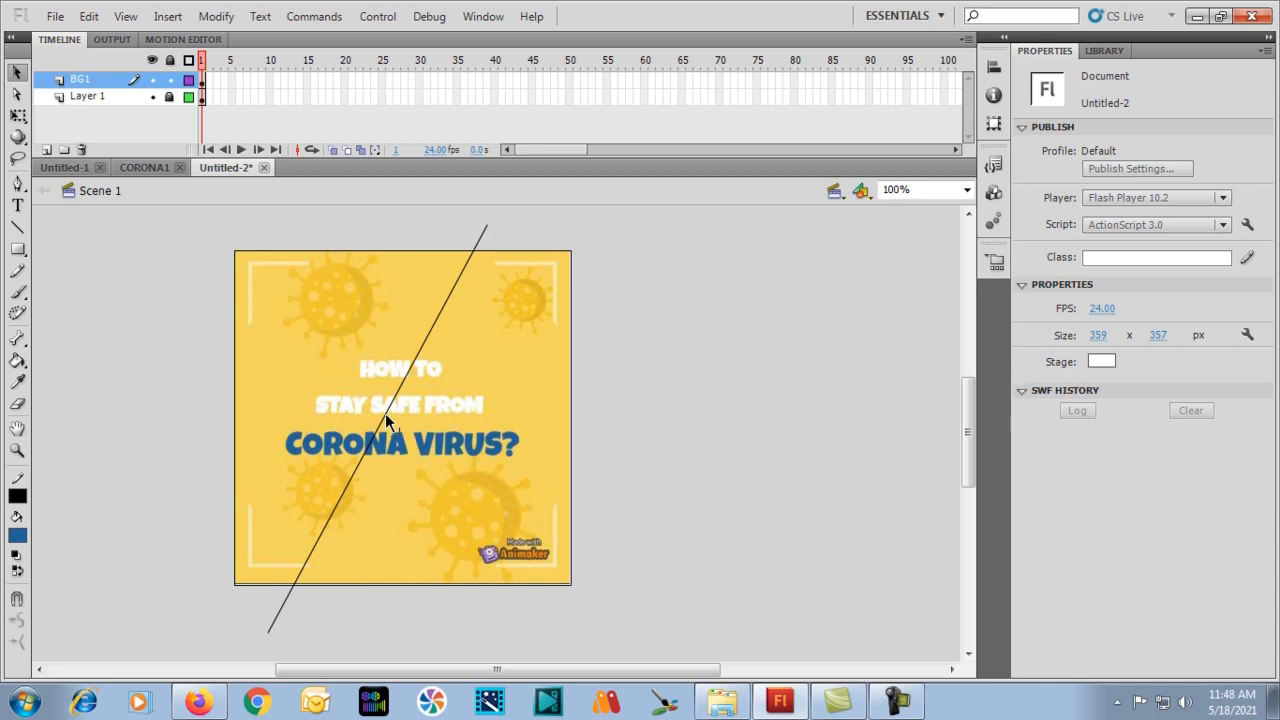
drag(386, 420, 452, 460)
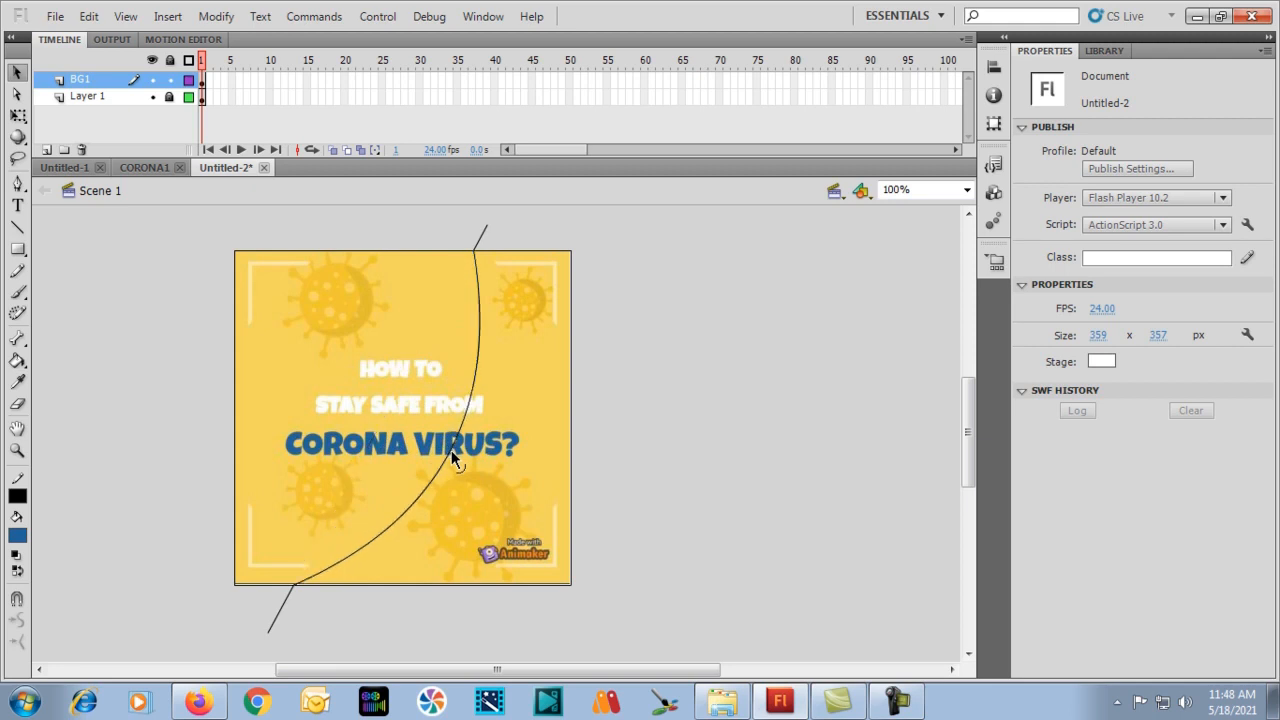
Delete both ends of the curve that stick out above and below the rectangle outline.
click(480, 245)
key(Delete)
click(275, 627)
key(Delete)
Fill the areas on both sides of the curve with the yellow background color sampled from the slide.
key(i)
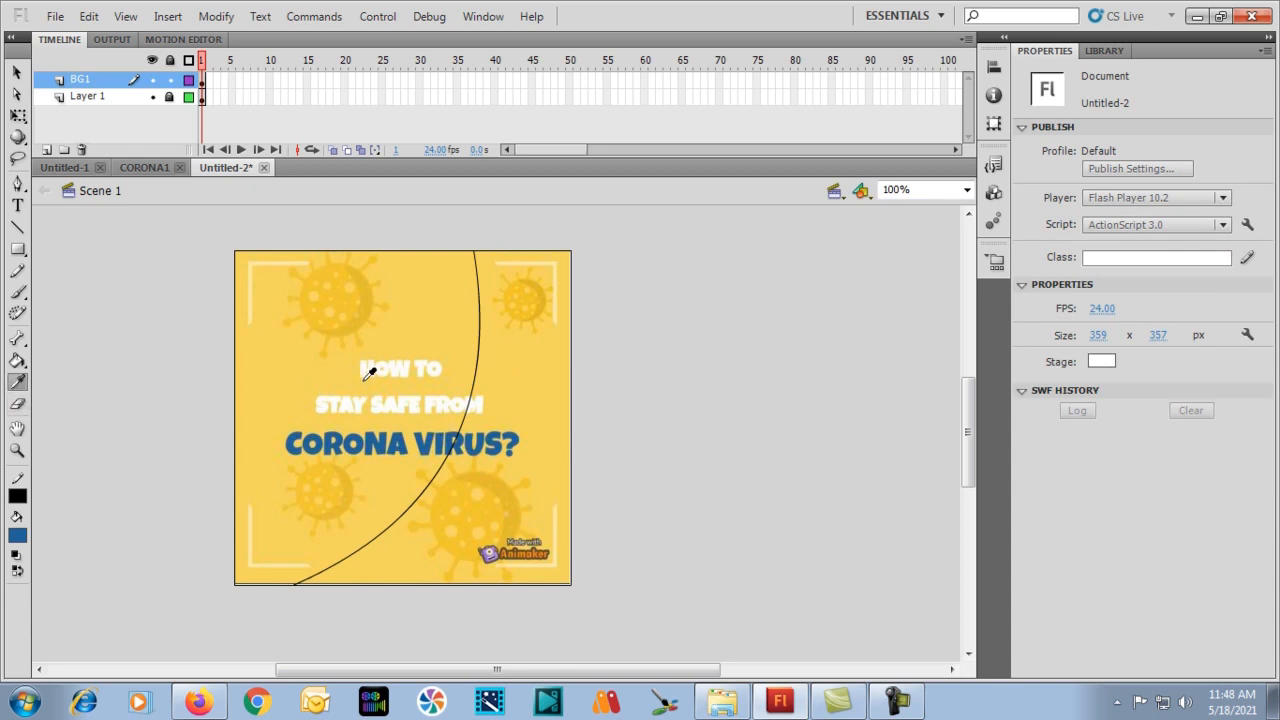
click(540, 359)
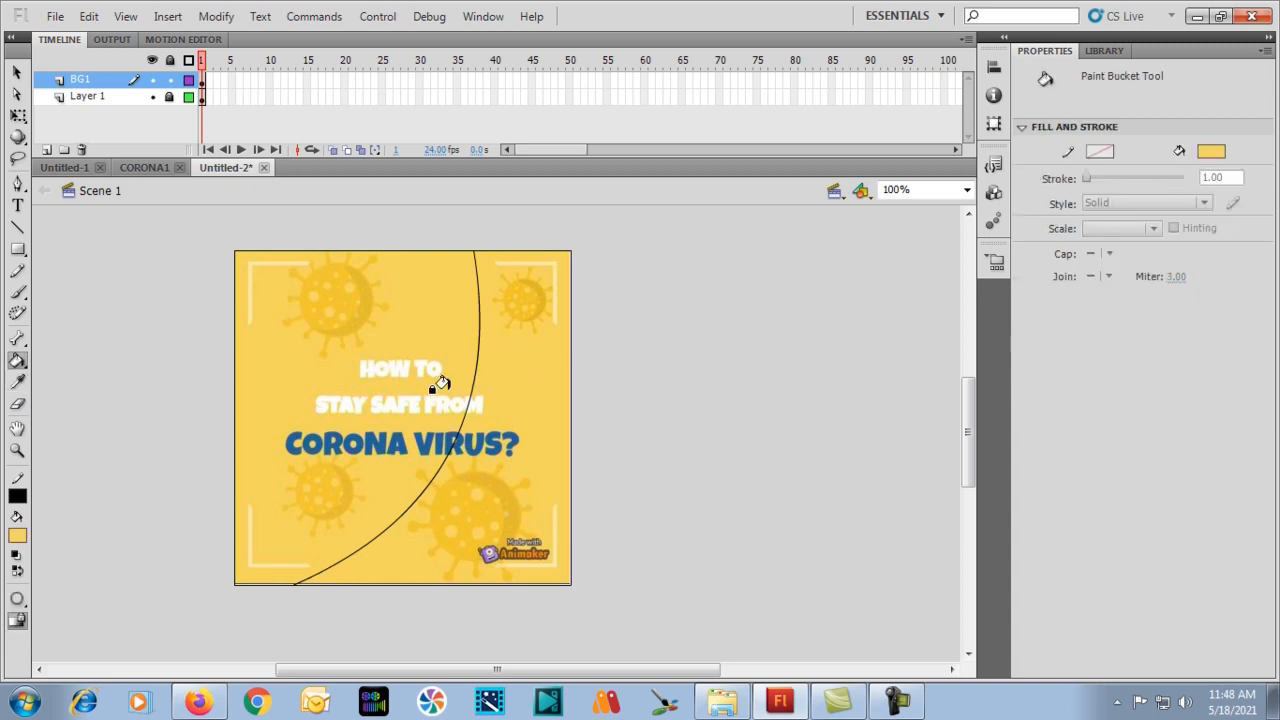
click(498, 376)
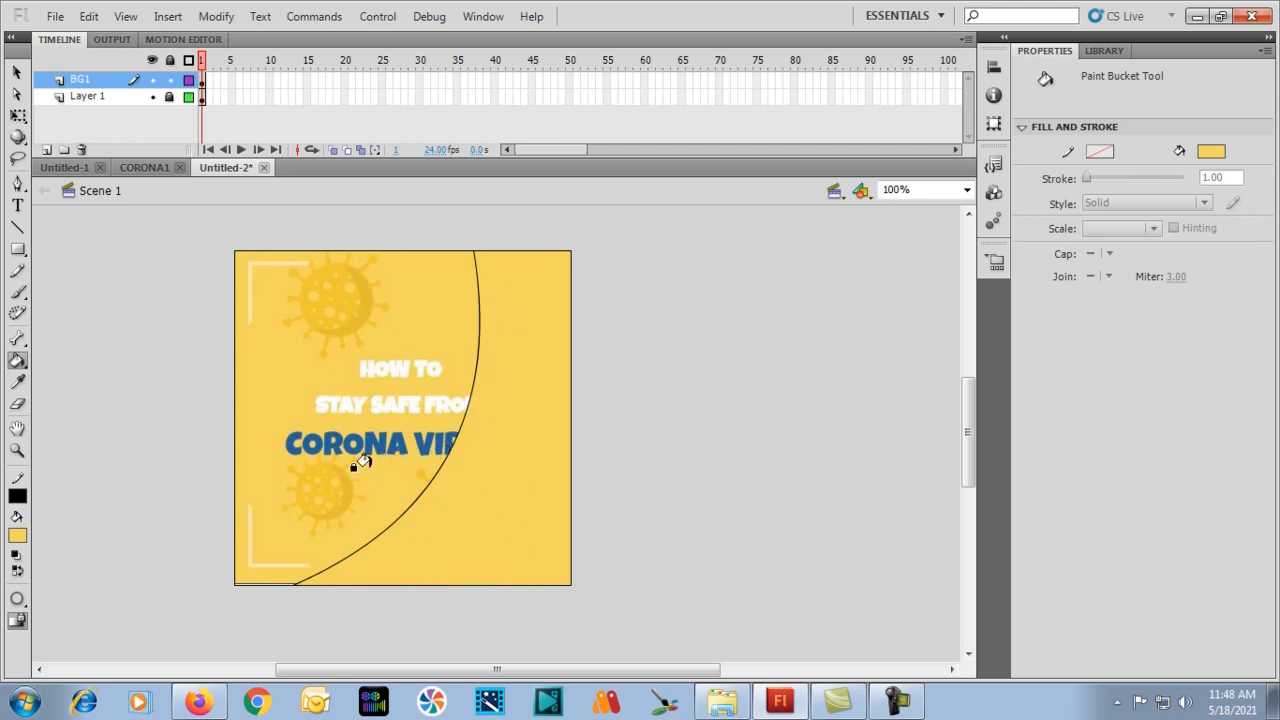
key(i)
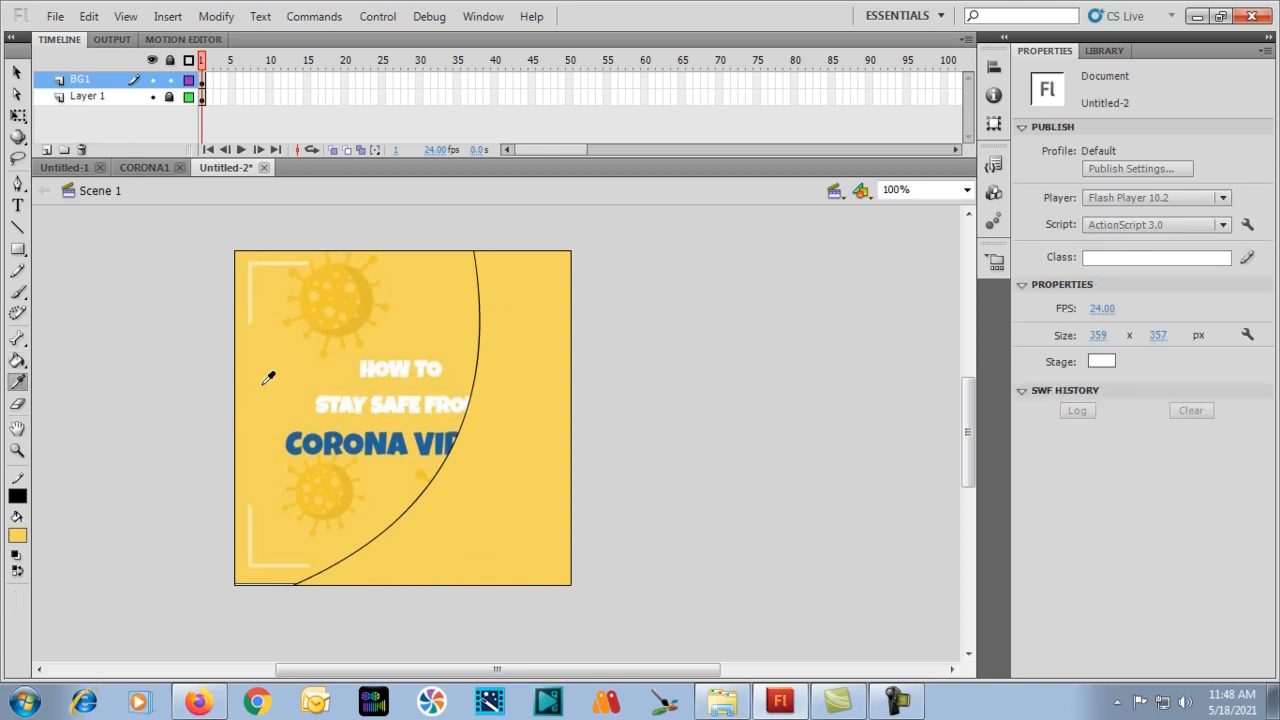
click(262, 381)
click(255, 379)
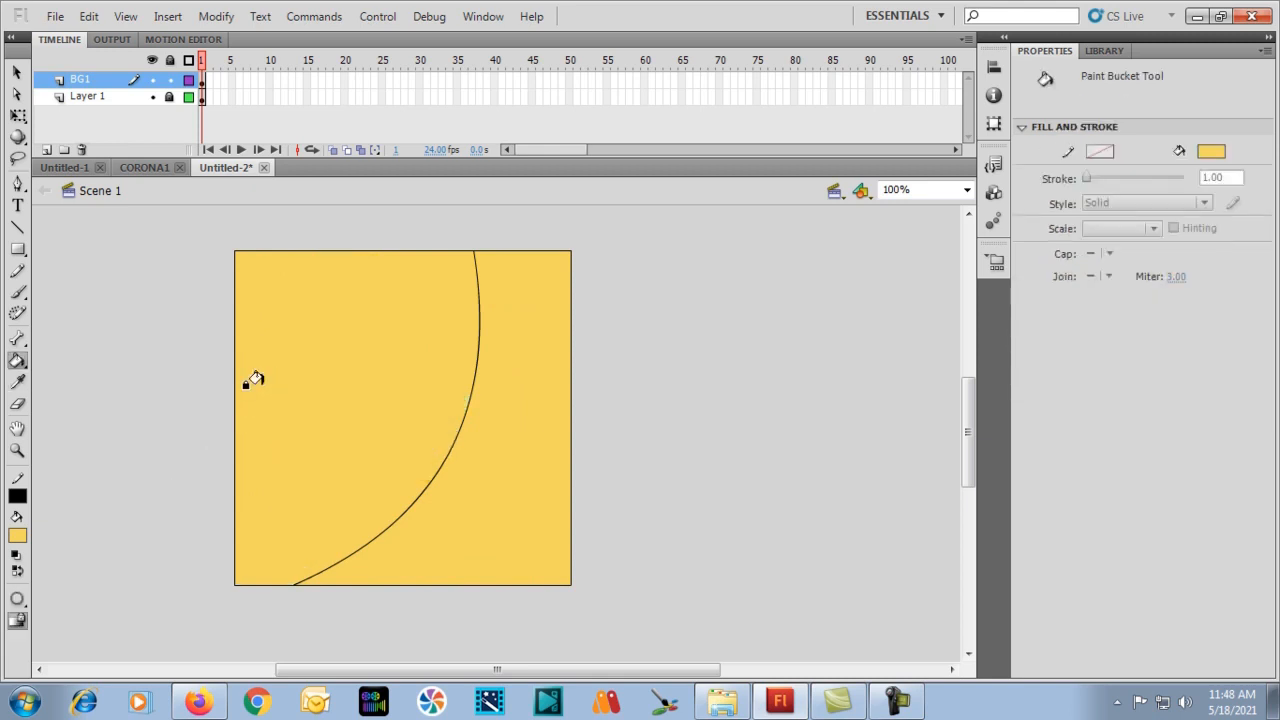
Delete the curved dividing line inside the yellow rectangle.
key(v)
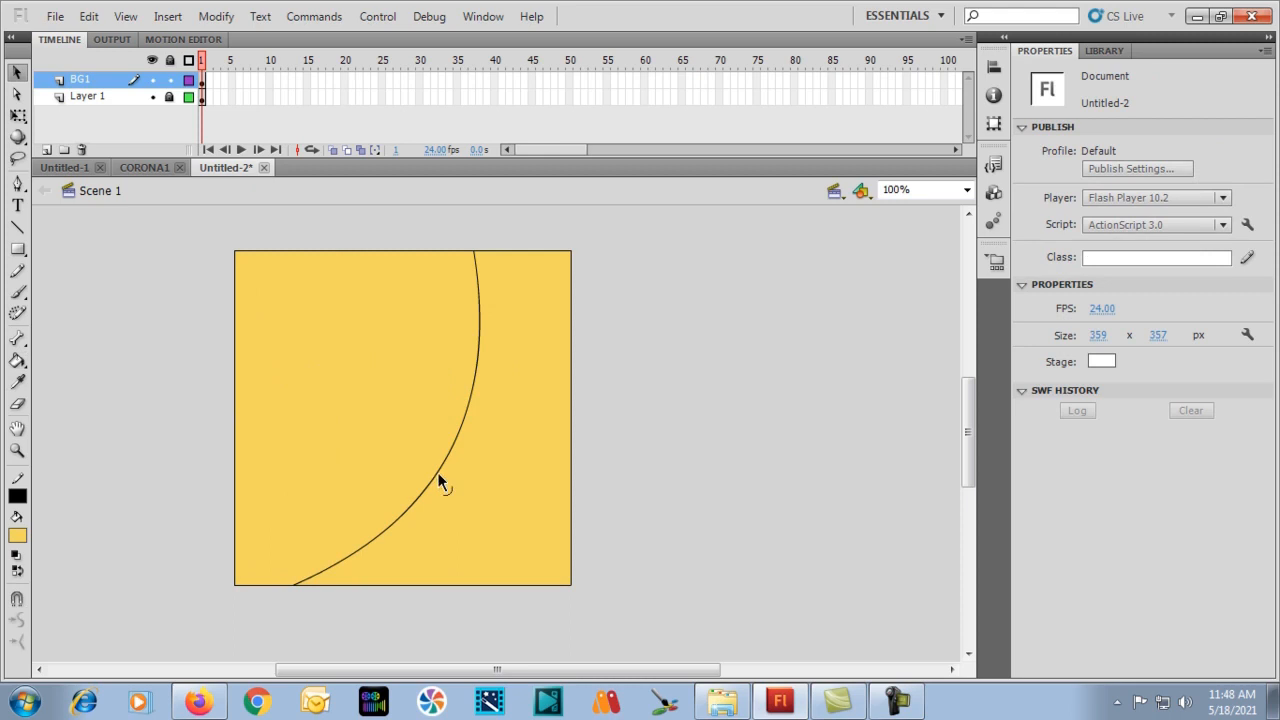
click(440, 481)
key(Delete)
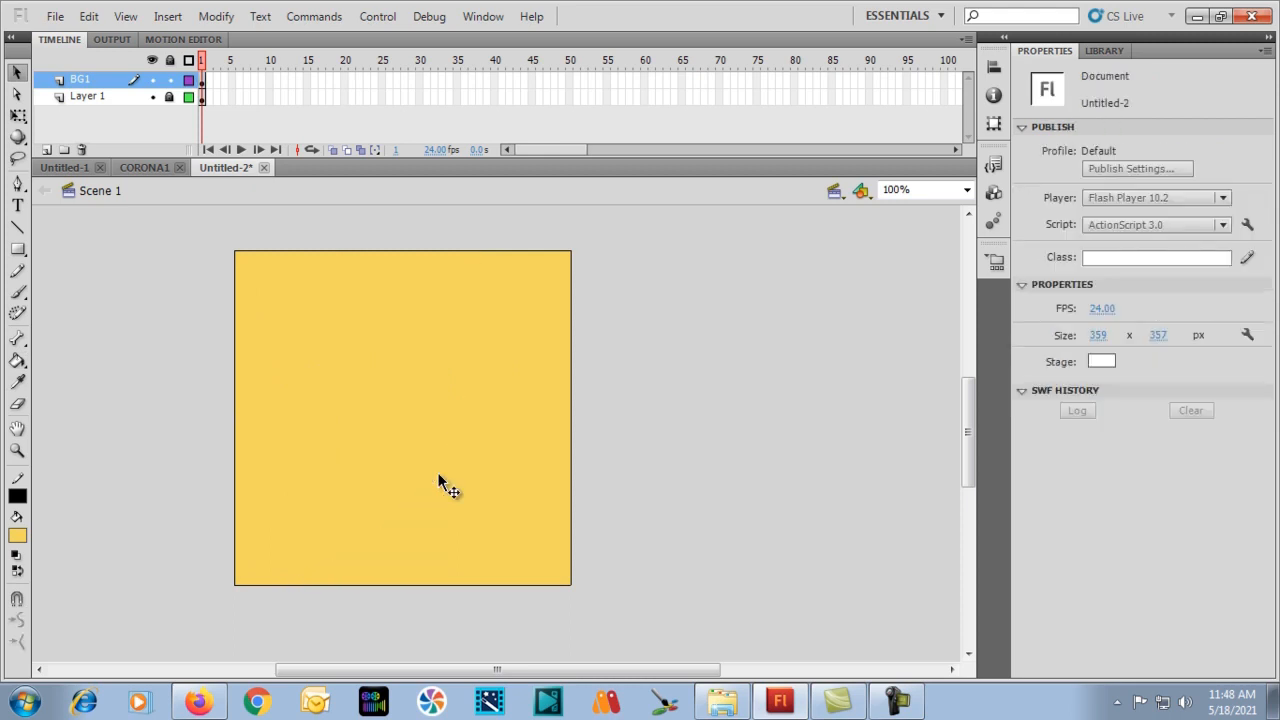
Move the whole yellow rectangle with its outline beside the slide, to X 380.1, Y 0, and deselect it.
double_click(414, 439)
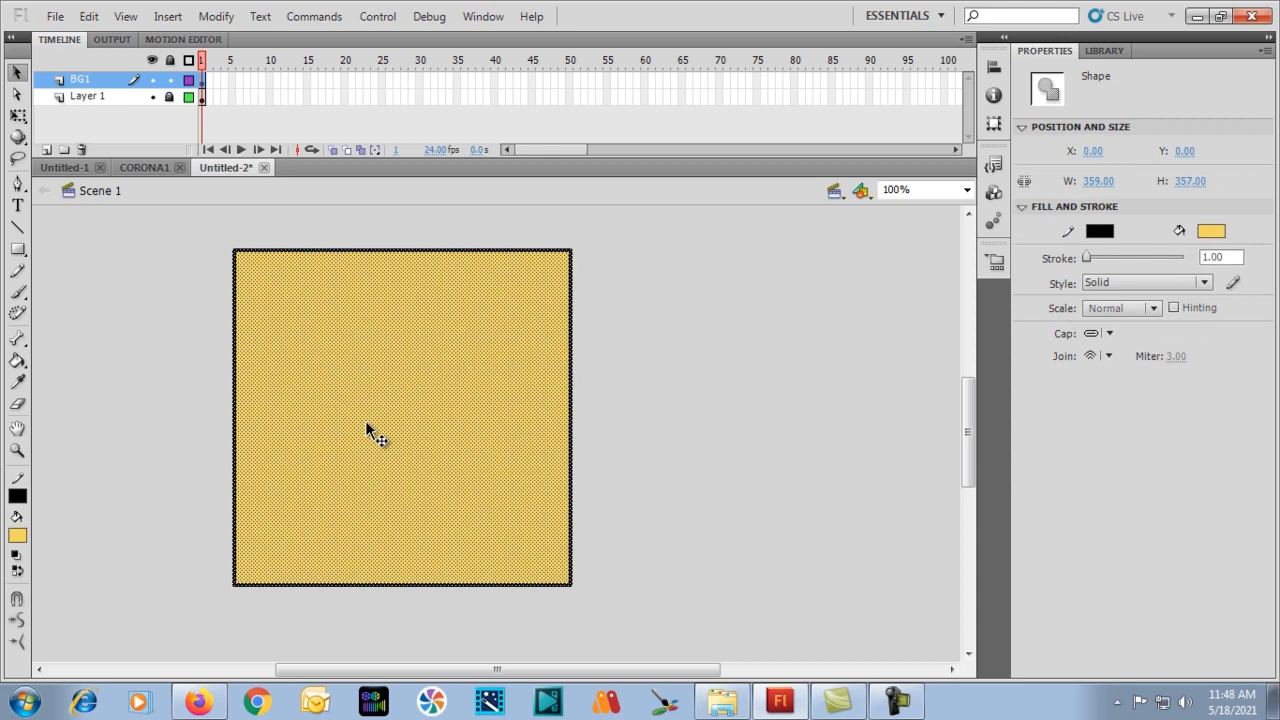
drag(365, 420, 722, 424)
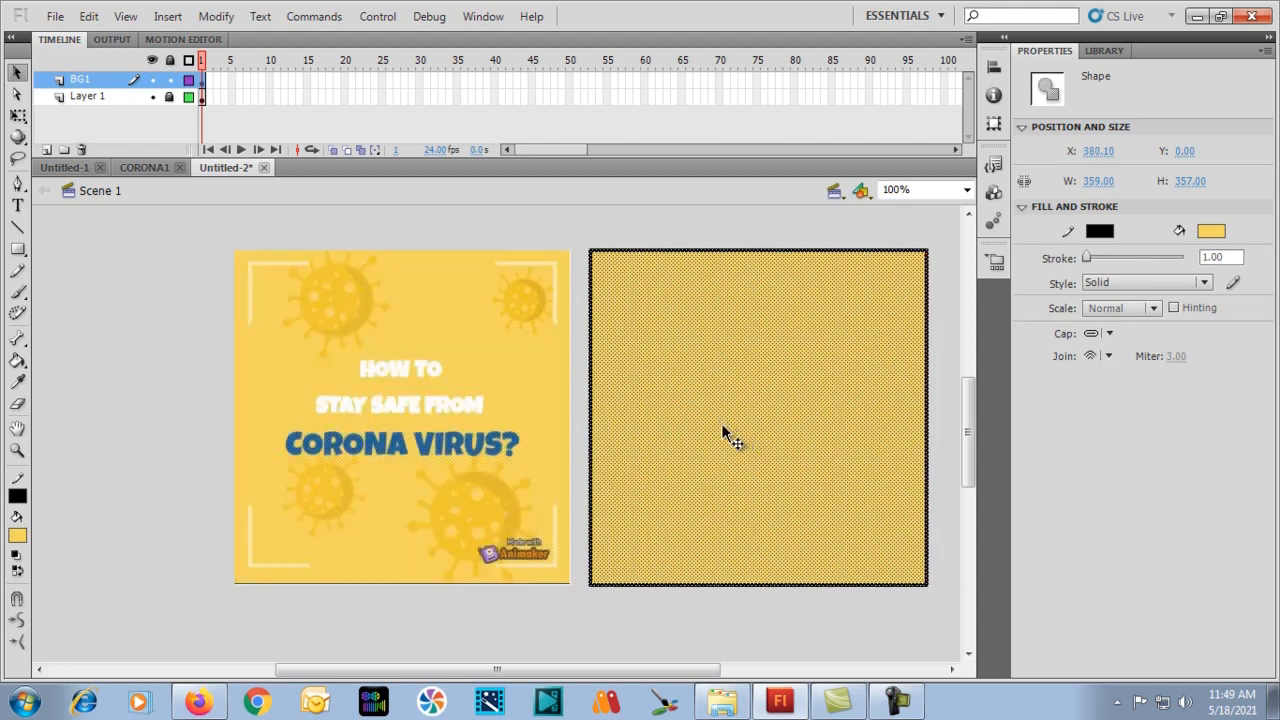
click(192, 287)
Lock the BG1 layer and add a new layer above it.
click(170, 80)
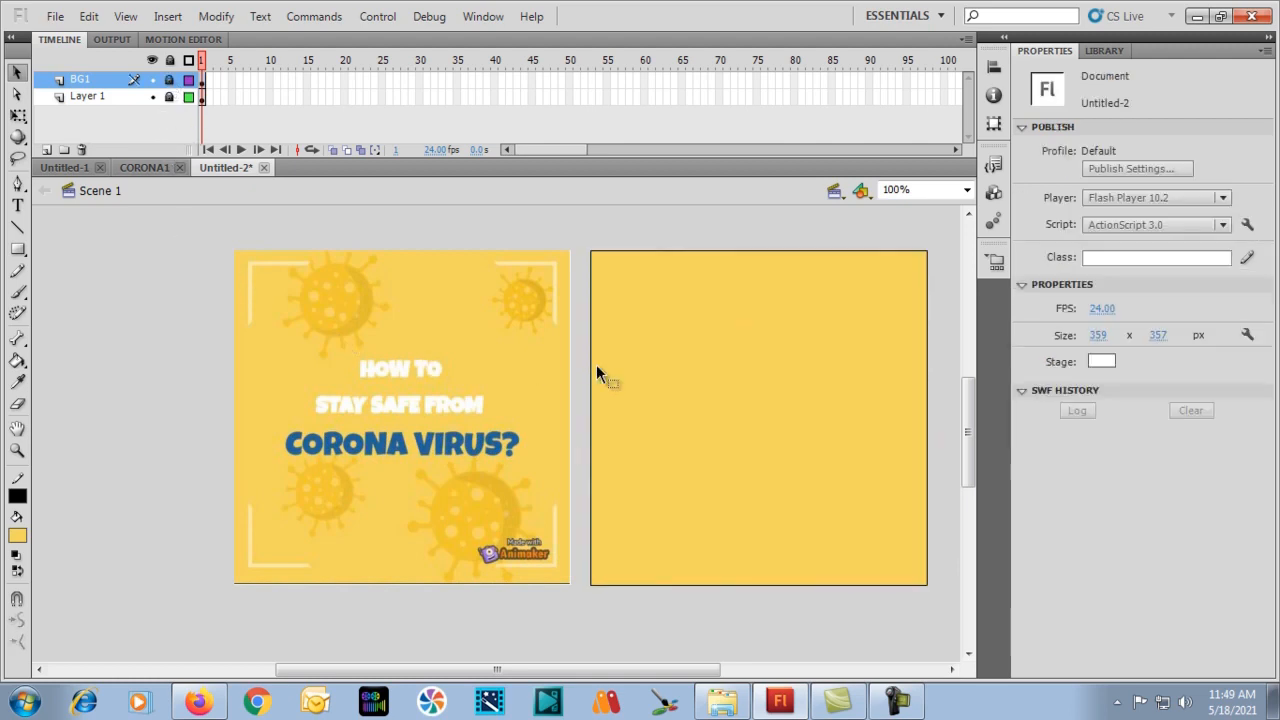
click(46, 149)
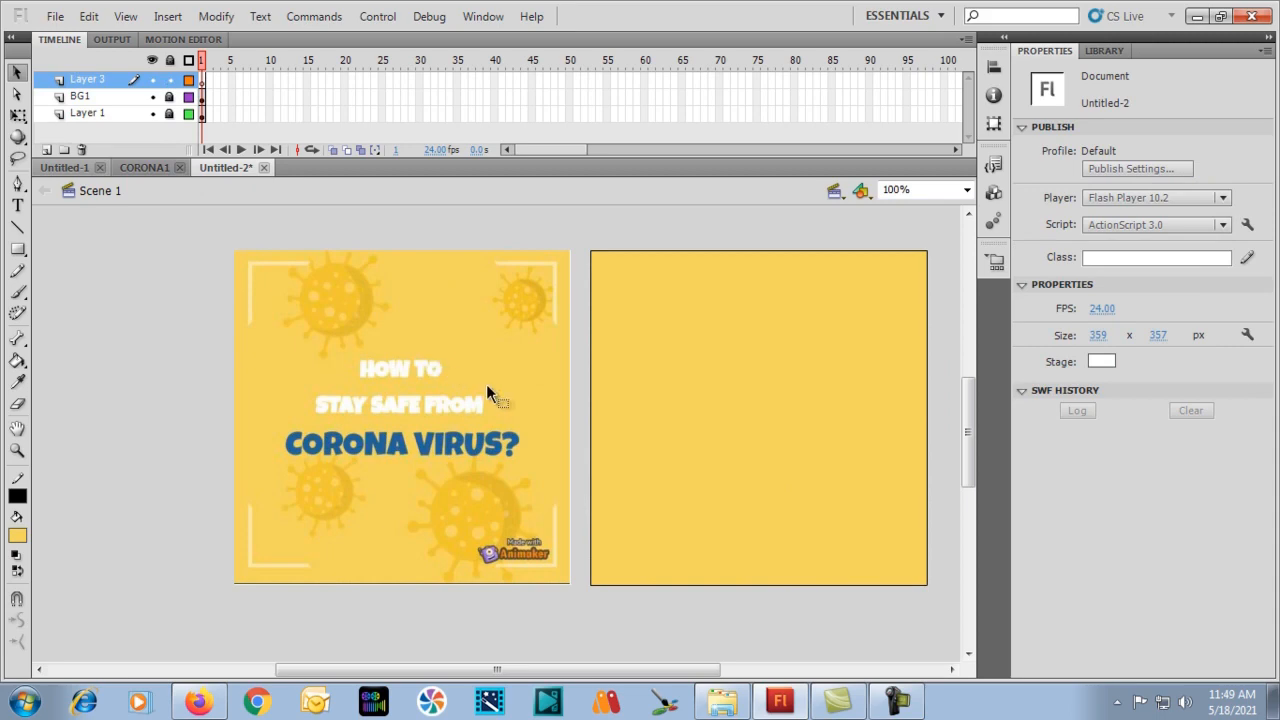
Examine the virus drawings and title lettering across the slide up close, finishing at the small virus in its upper-right corner.
key(ctrl+equal)
key(ctrl+equal)
scroll(489, 384, up, 4)
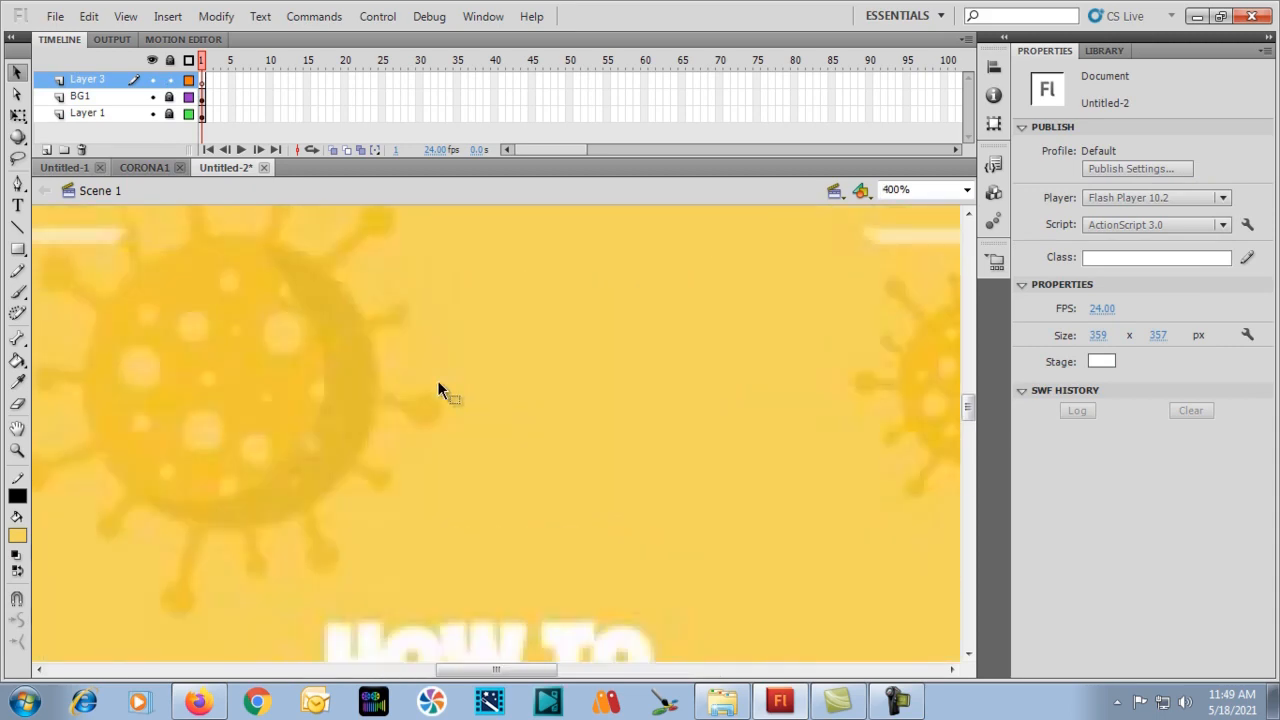
key(h)
drag(311, 386, 407, 442)
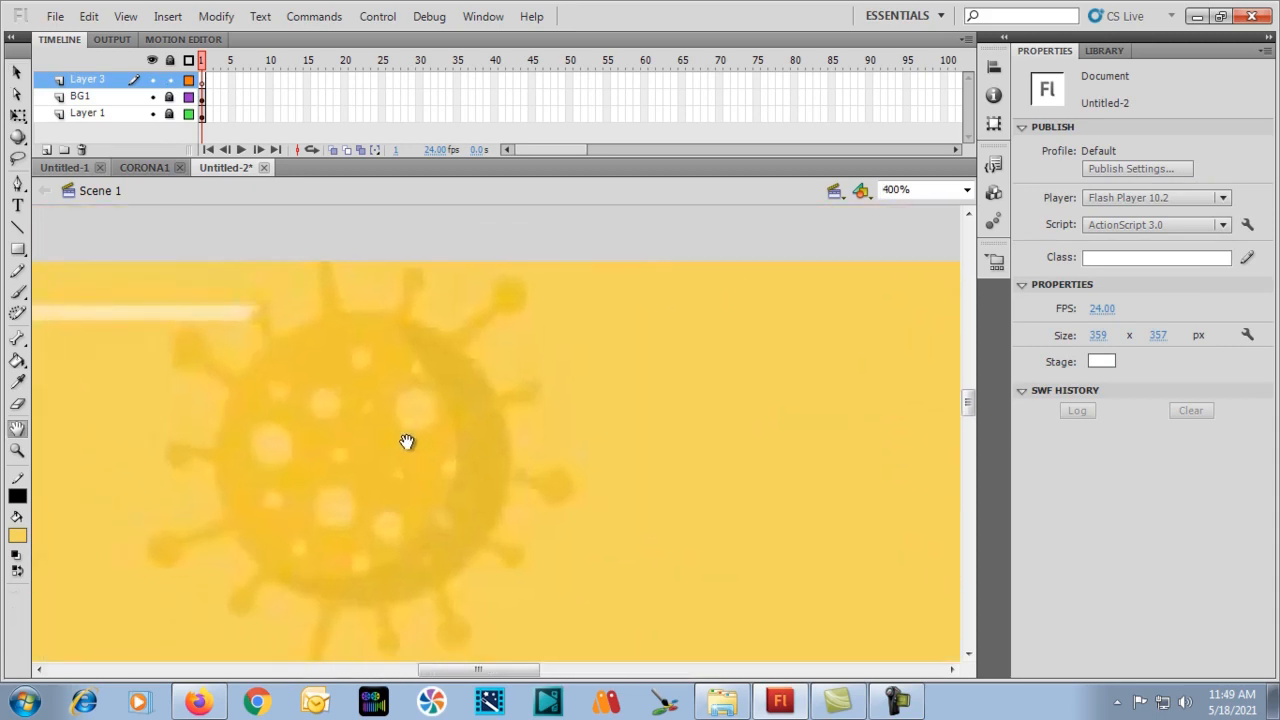
key(ctrl+minus)
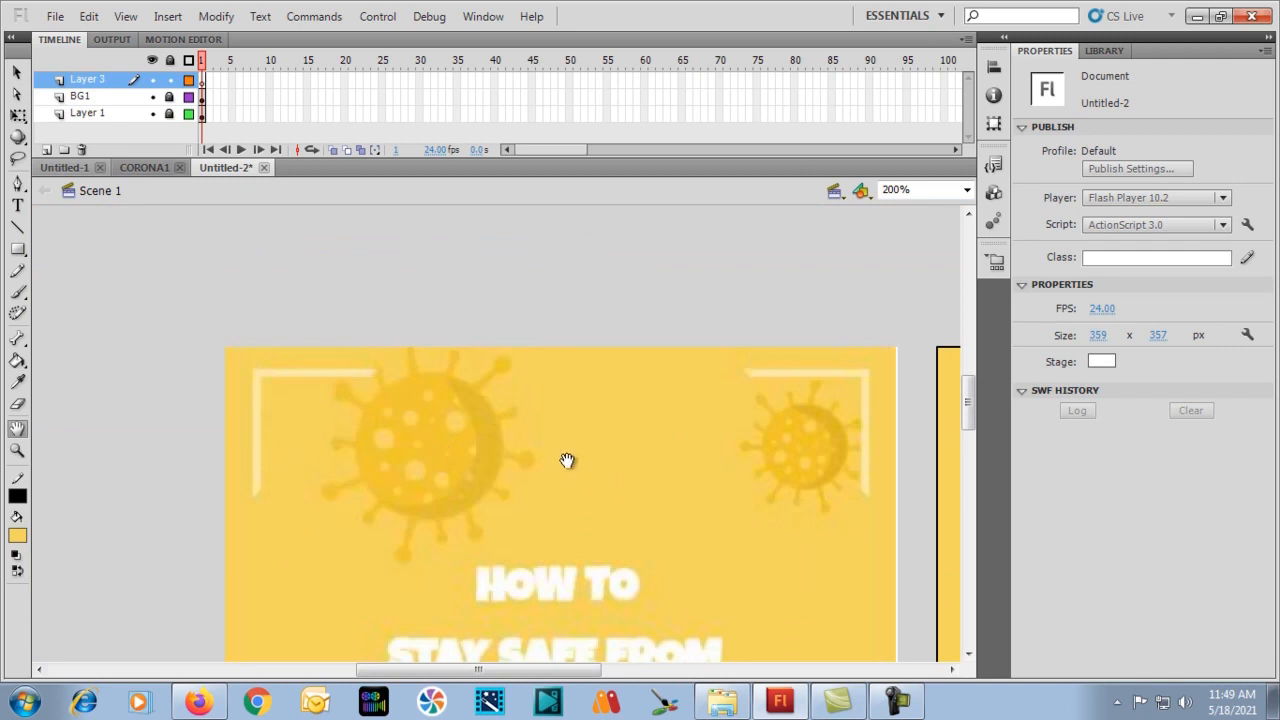
drag(497, 554, 363, 334)
drag(352, 500, 355, 407)
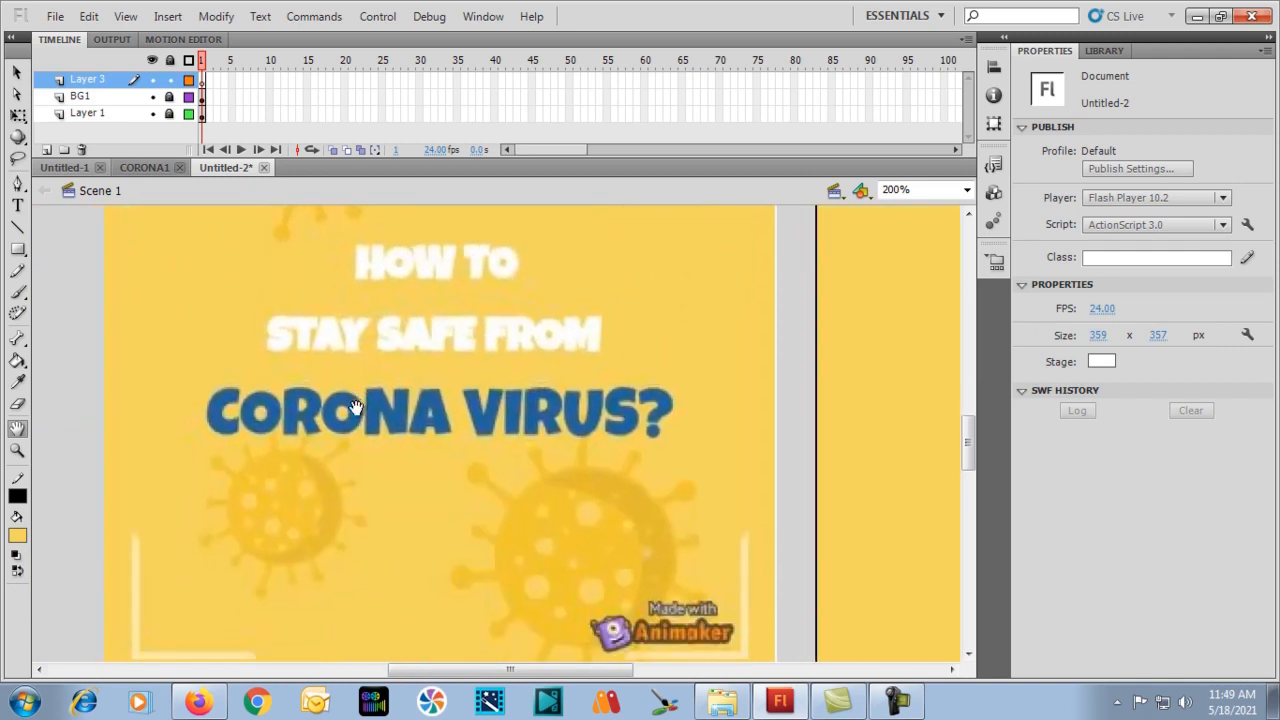
drag(469, 426, 390, 374)
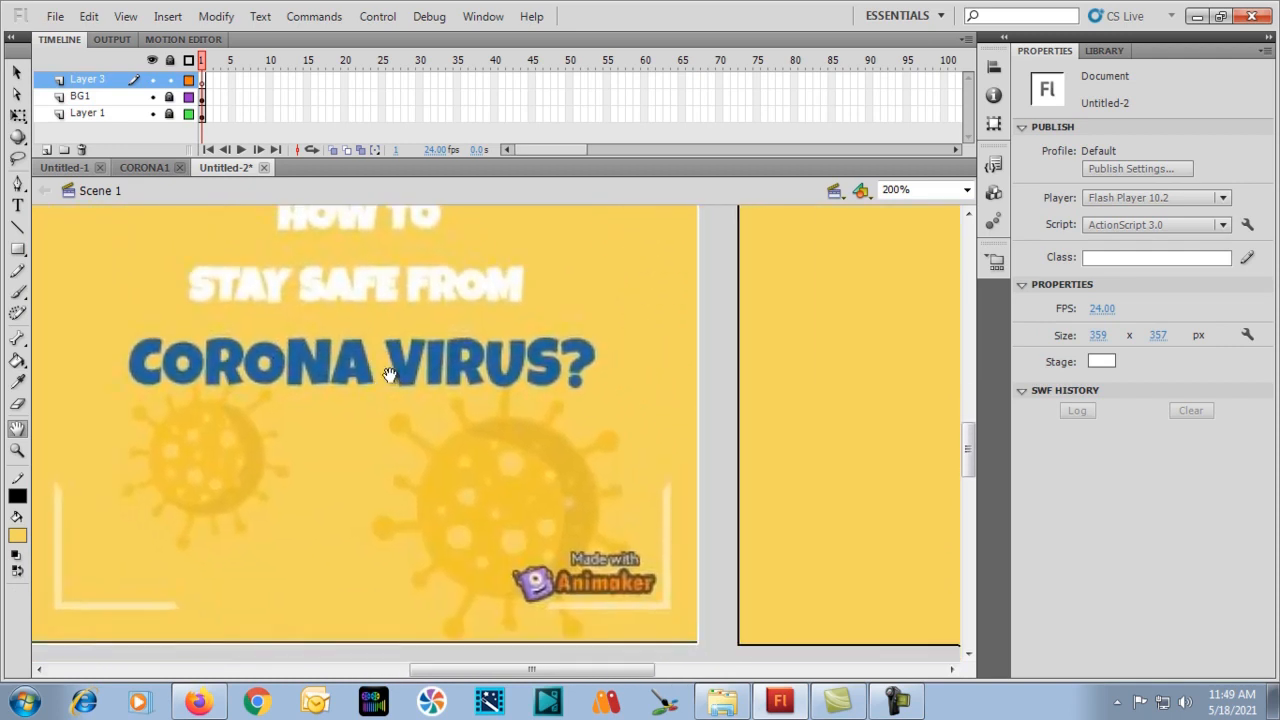
drag(457, 337, 366, 574)
drag(437, 381, 405, 458)
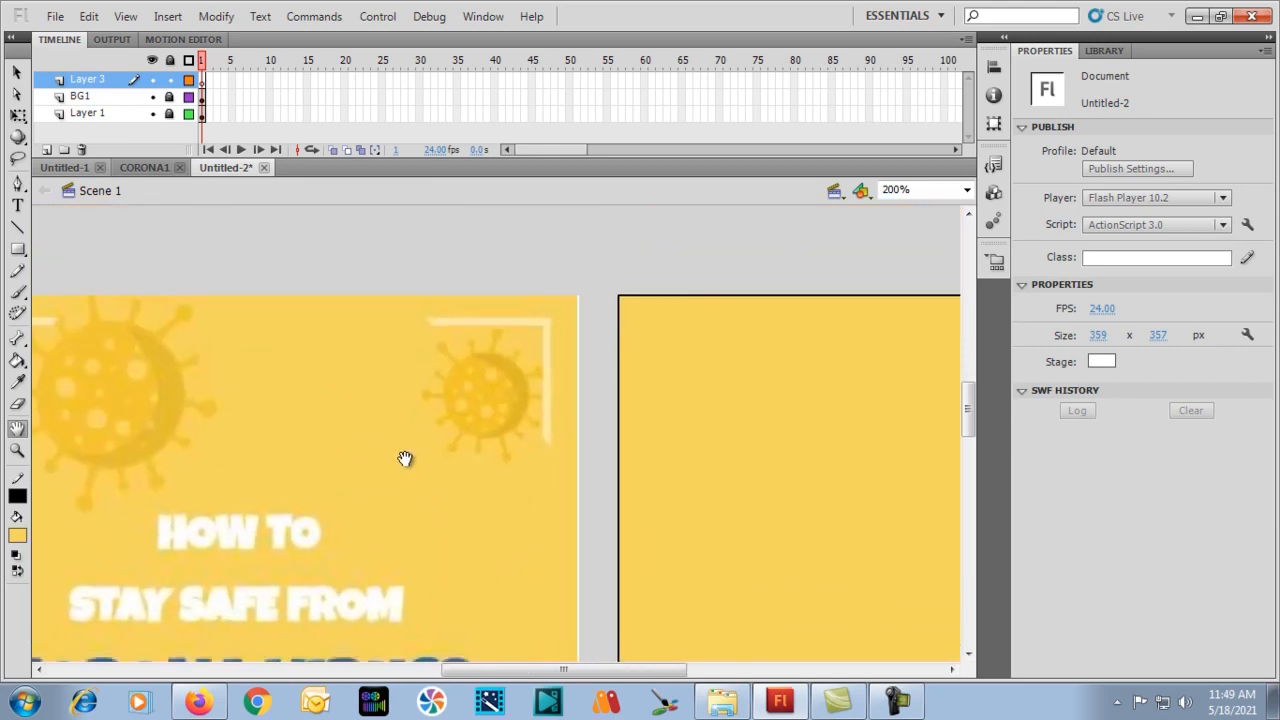
key(ctrl+equal)
drag(463, 391, 466, 434)
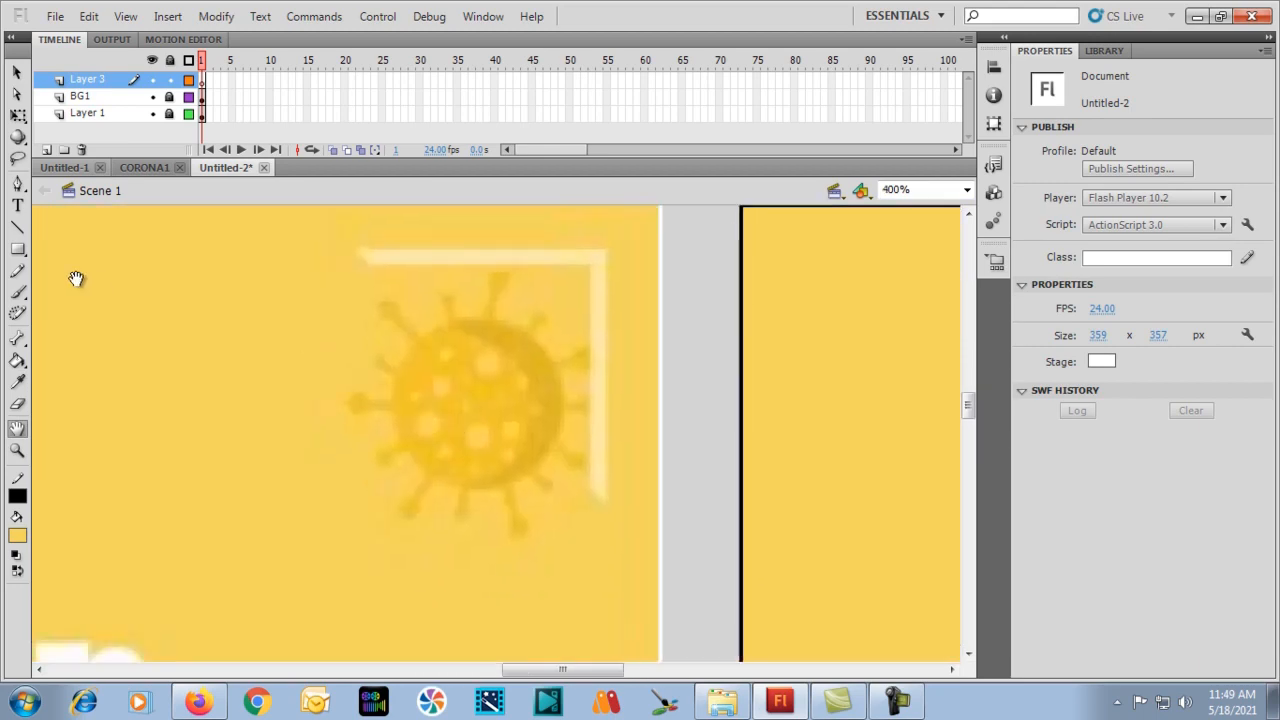
click(24, 253)
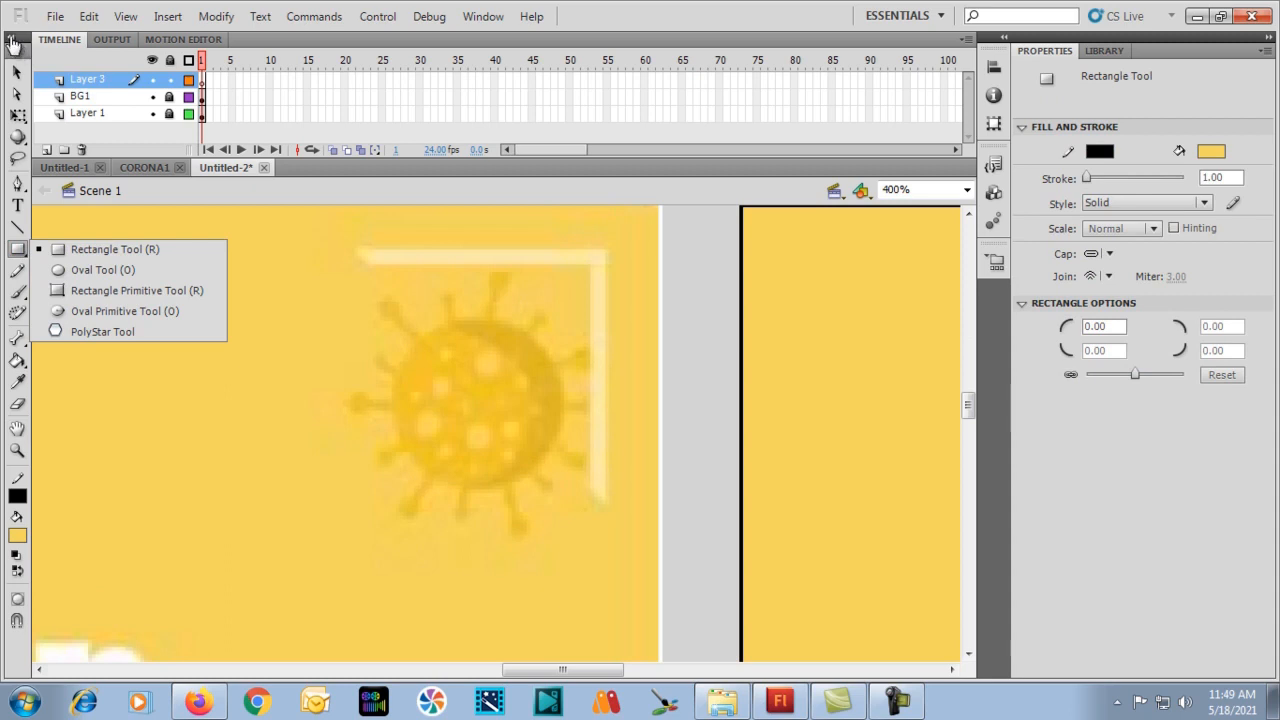
click(65, 256)
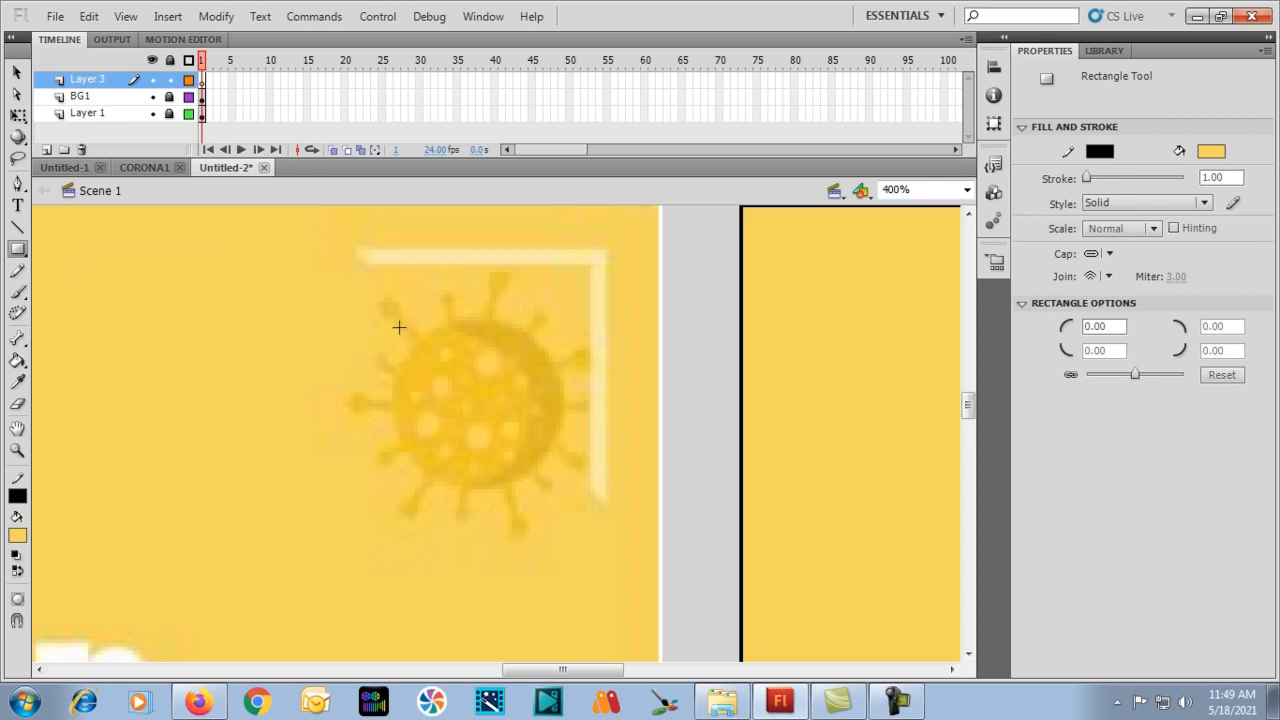
drag(404, 319, 511, 414)
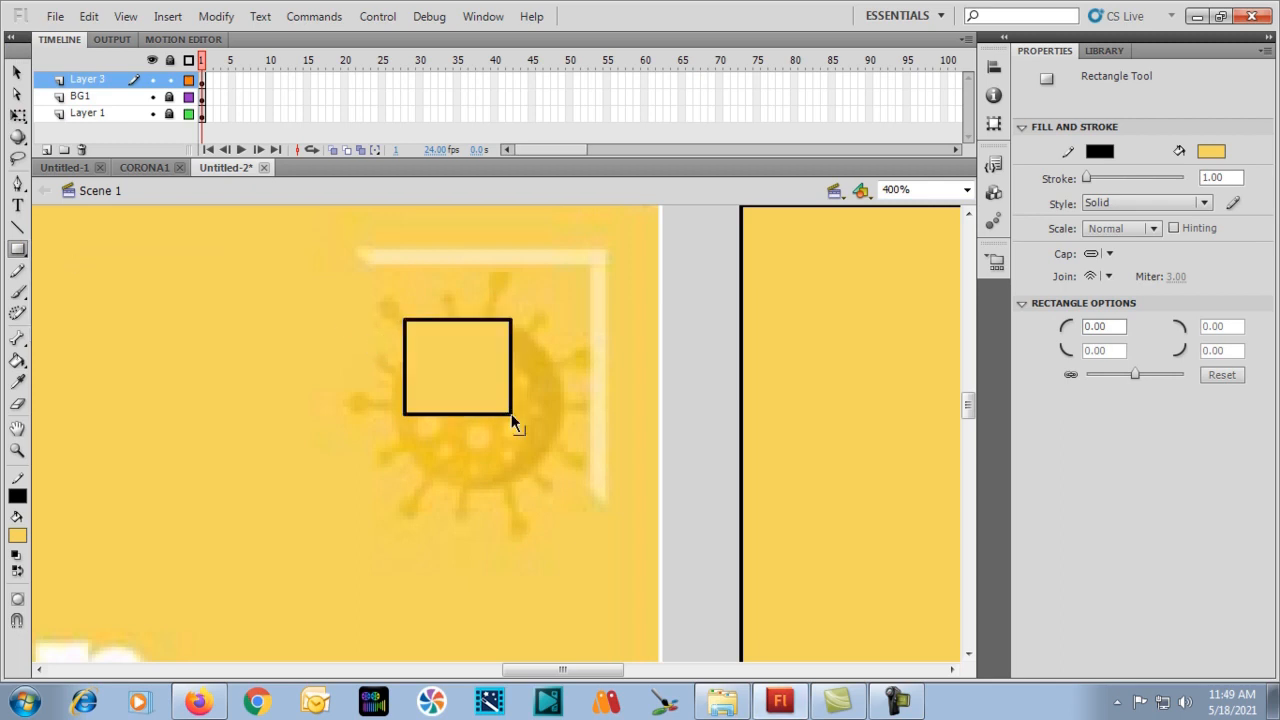
key(ctrl+z)
Draw a black-outlined circle about 47 px wide over the slide's upper-right virus on Layer 3 and delete its yellow fill.
key(o)
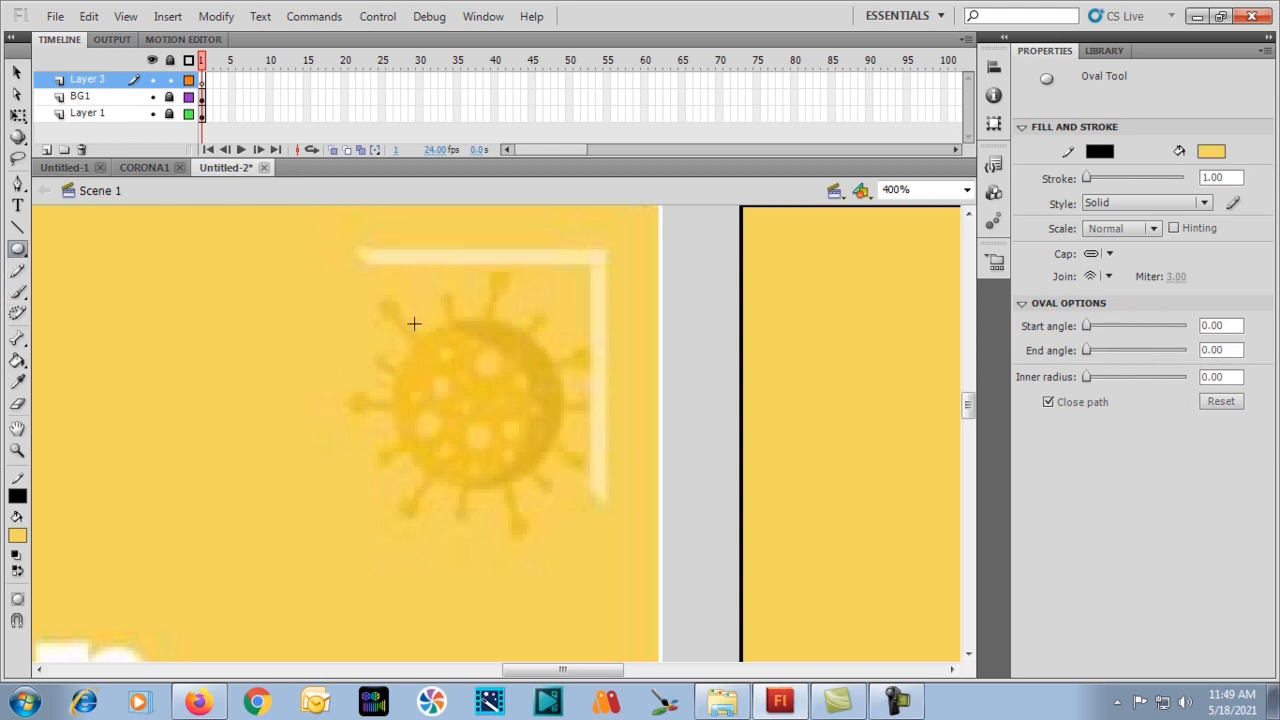
mouse_move(414, 322)
mouse_down()
mouse_move(503, 406)
mouse_move(563, 490)
mouse_move(589, 497)
mouse_up()
key(v)
click(500, 443)
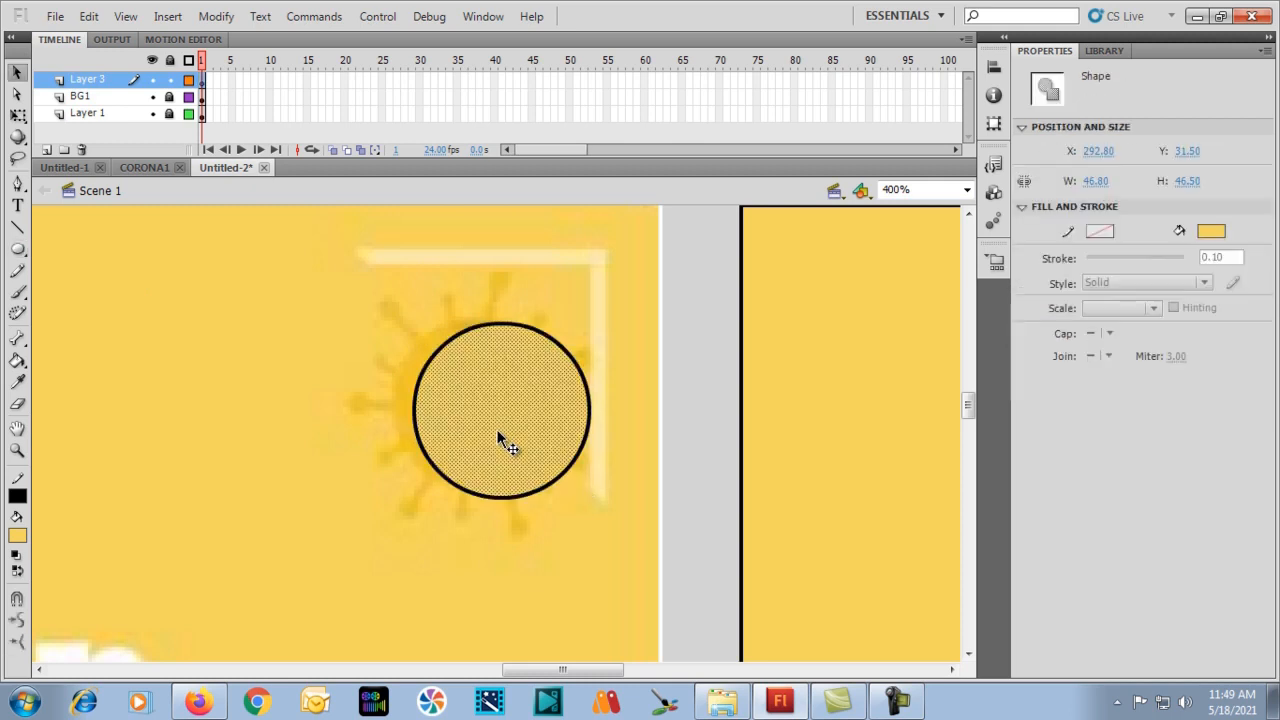
key(Delete)
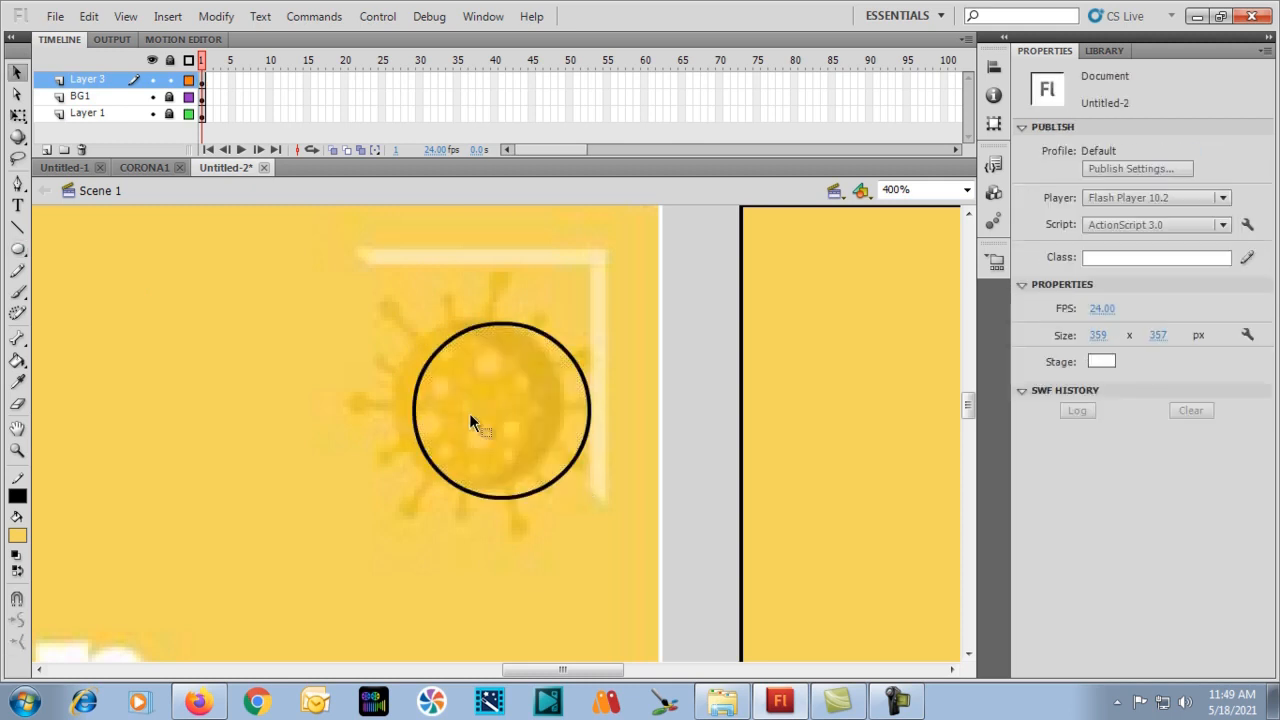
Align the black circle outline horizontally with the upper-right virus's body at X 285.3.
click(415, 394)
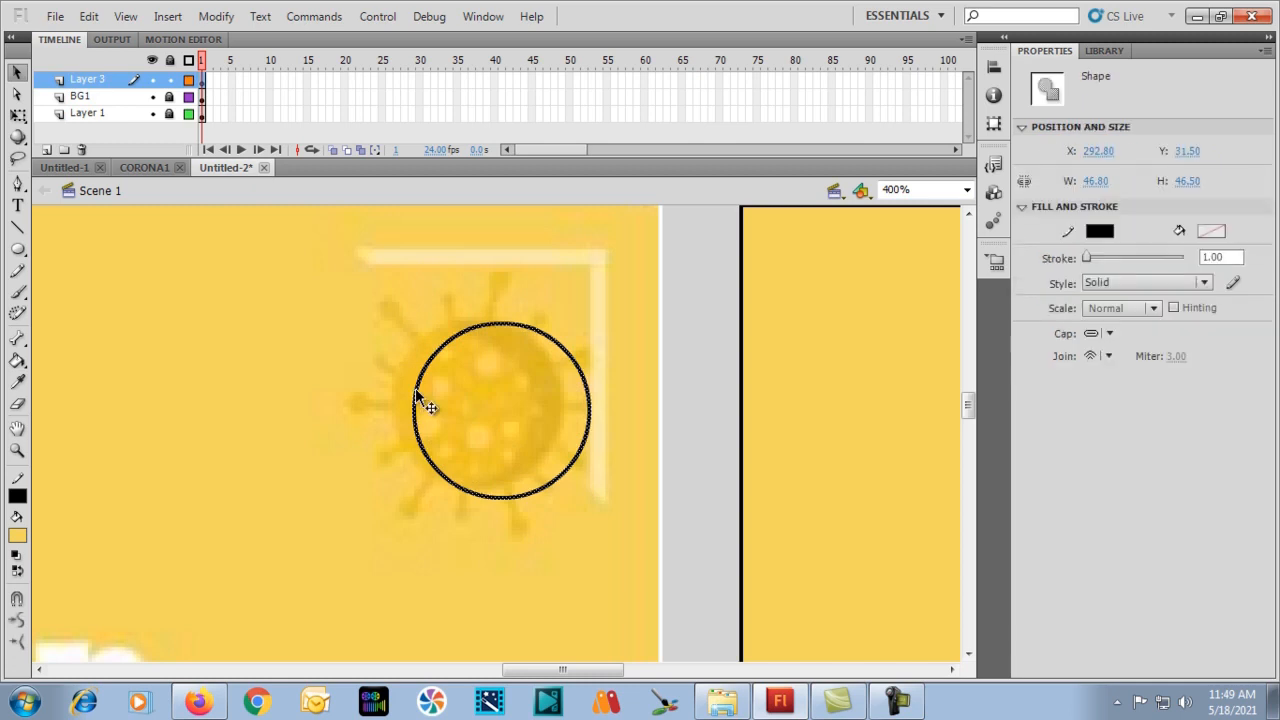
key(Left)
key(Left)
key(Left)
key(Left)
key(Left)
key(Left)
key(Left)
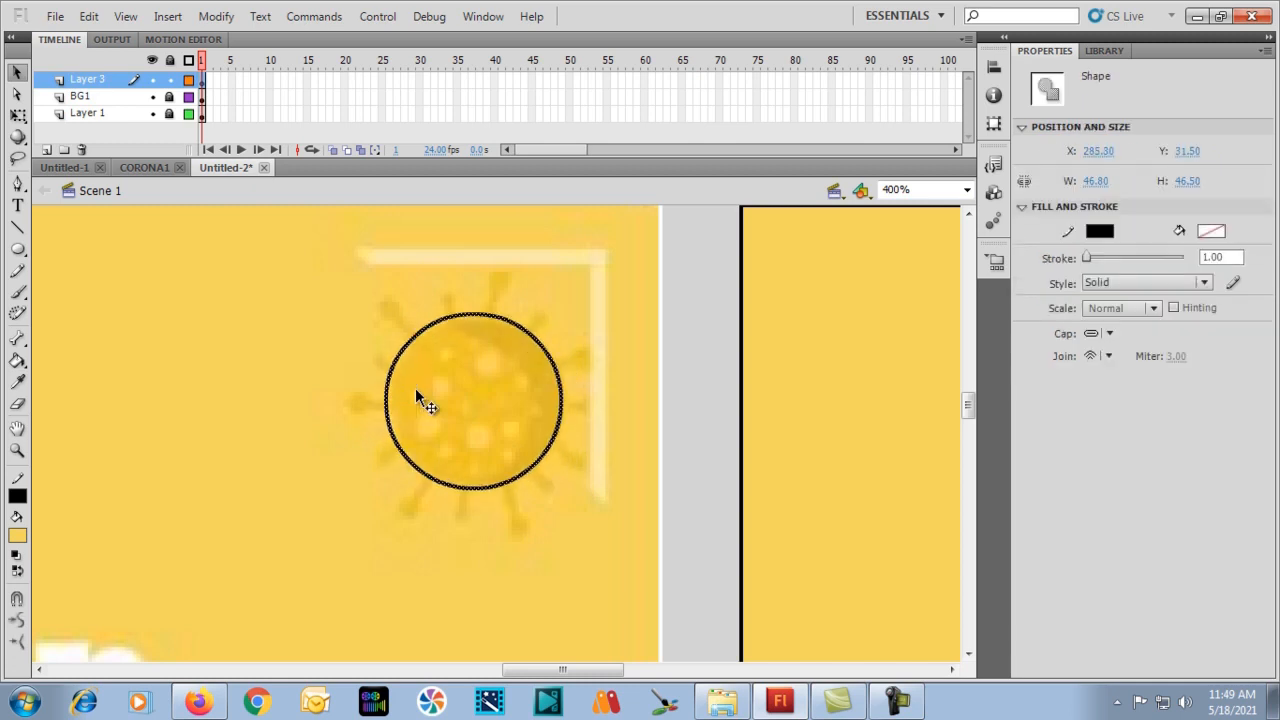
key(ctrl+equal)
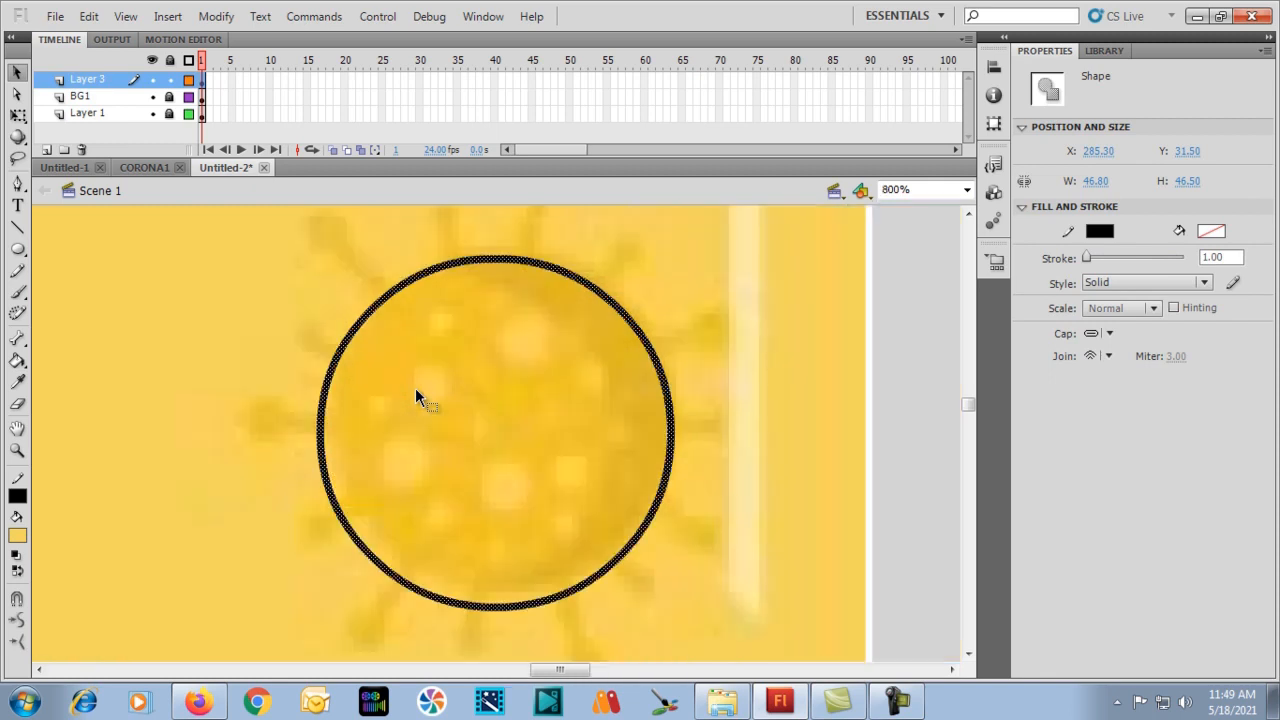
key(Up)
key(Up)
key(Up)
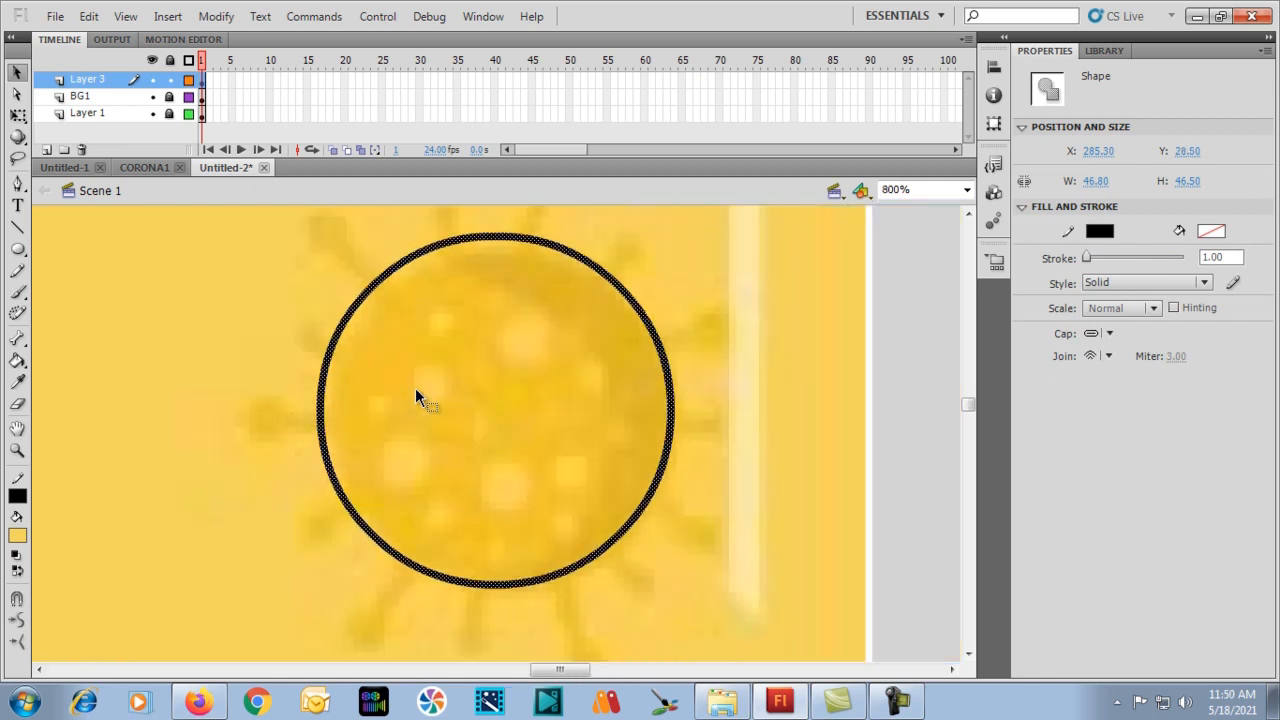
key(Down)
key(Down)
key(Down)
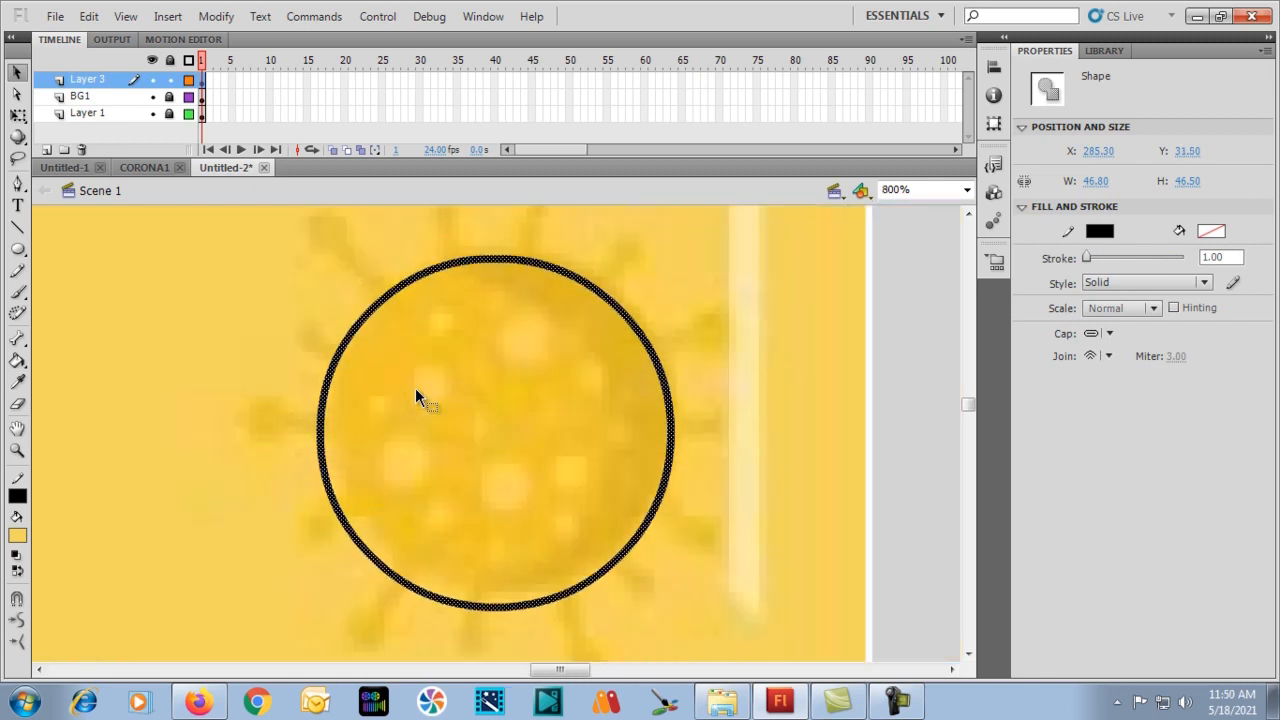
key(ctrl+minus)
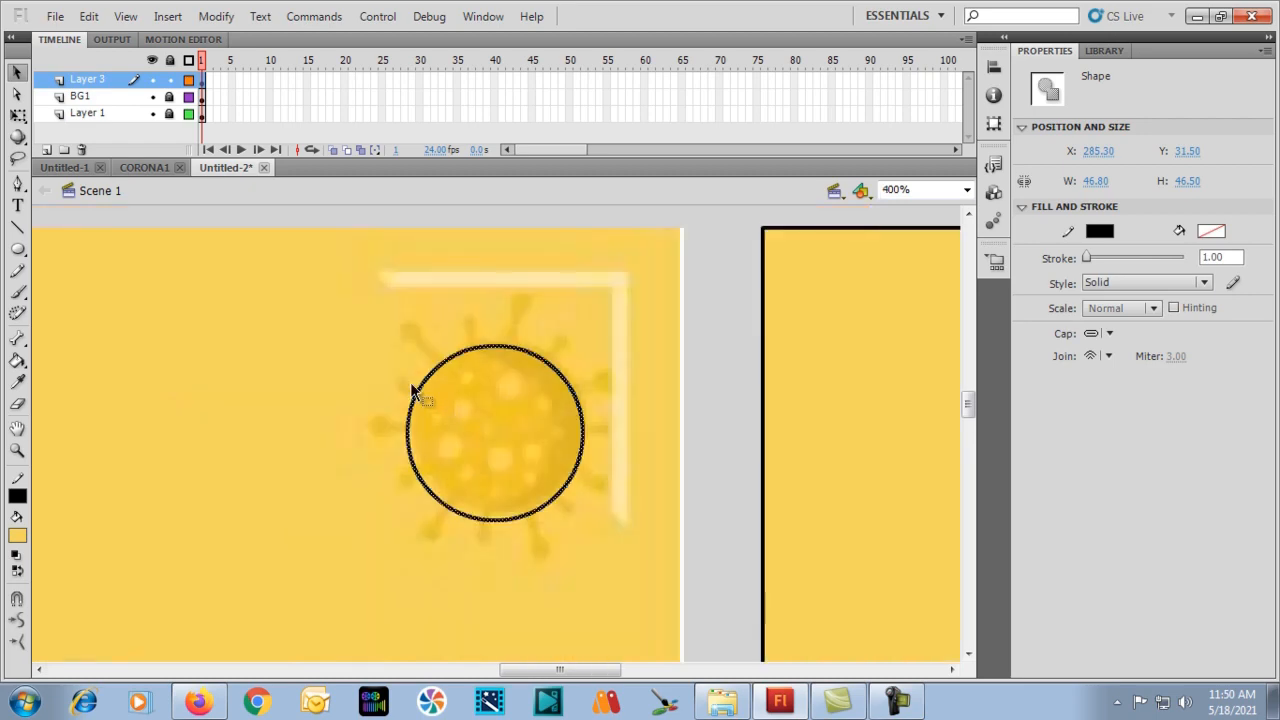
Shift the black circle outline slightly toward the slide's left side, to X 284.8.
click(399, 390)
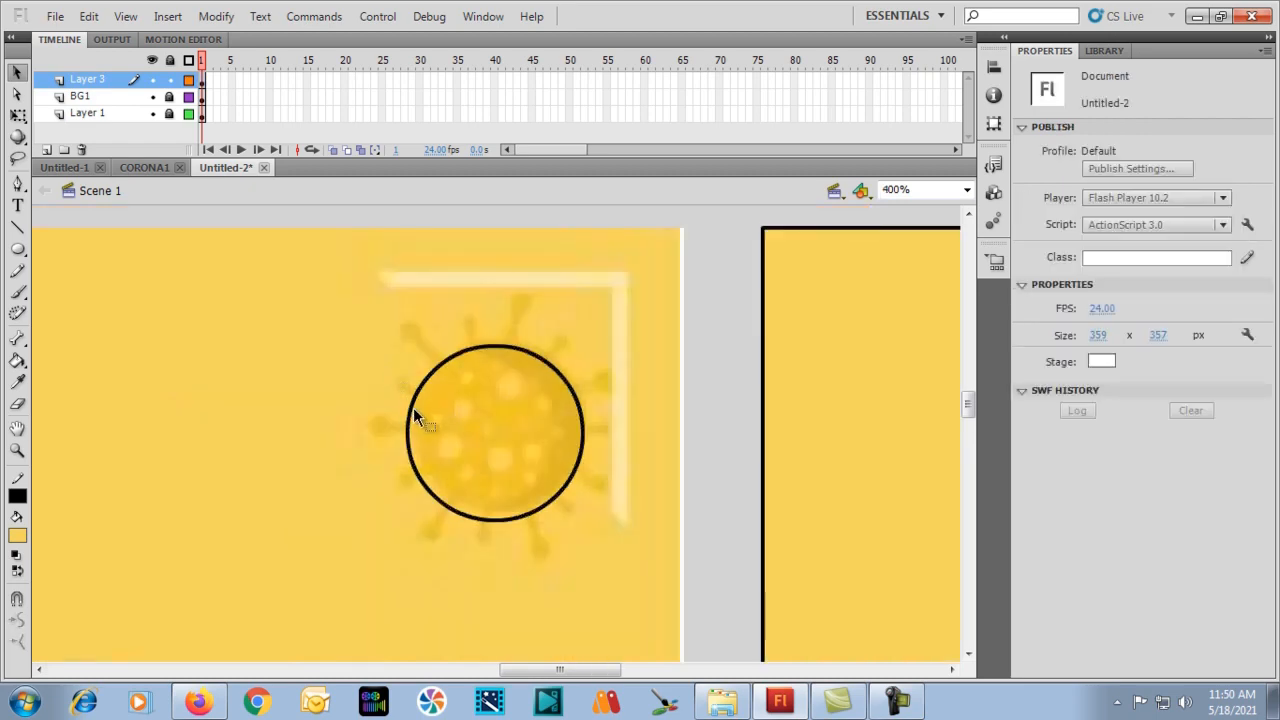
click(412, 406)
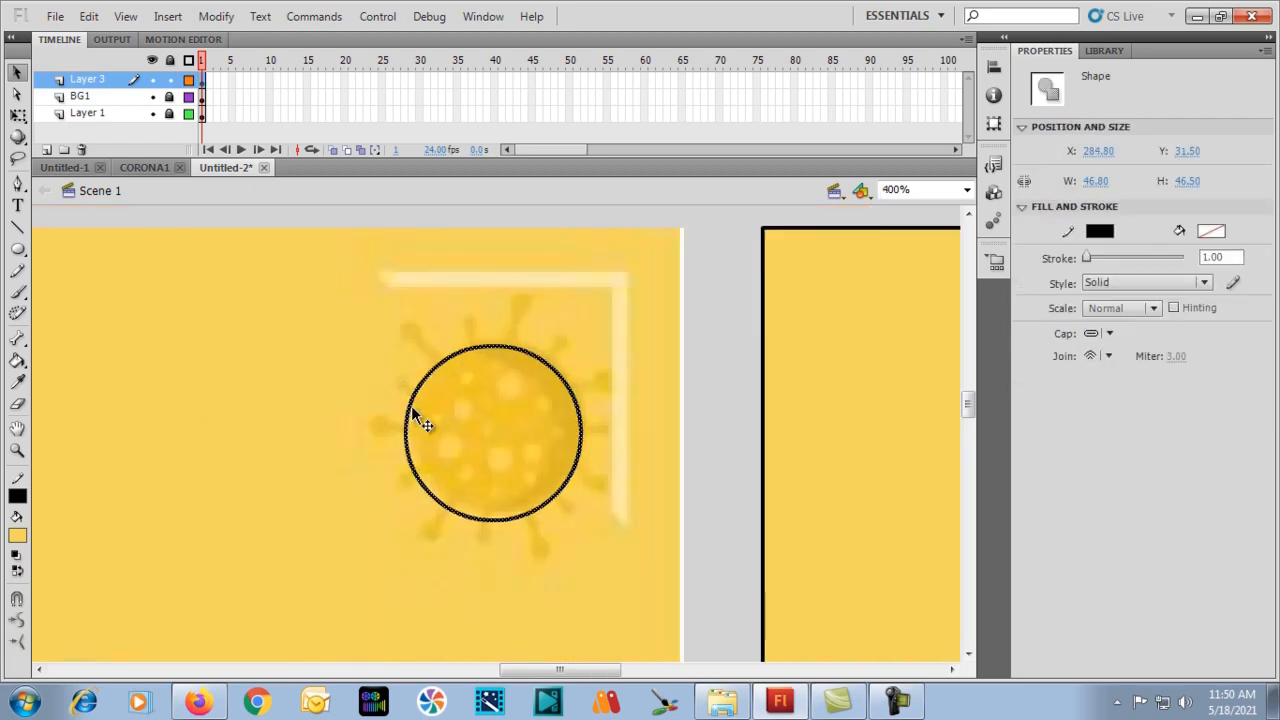
click(317, 366)
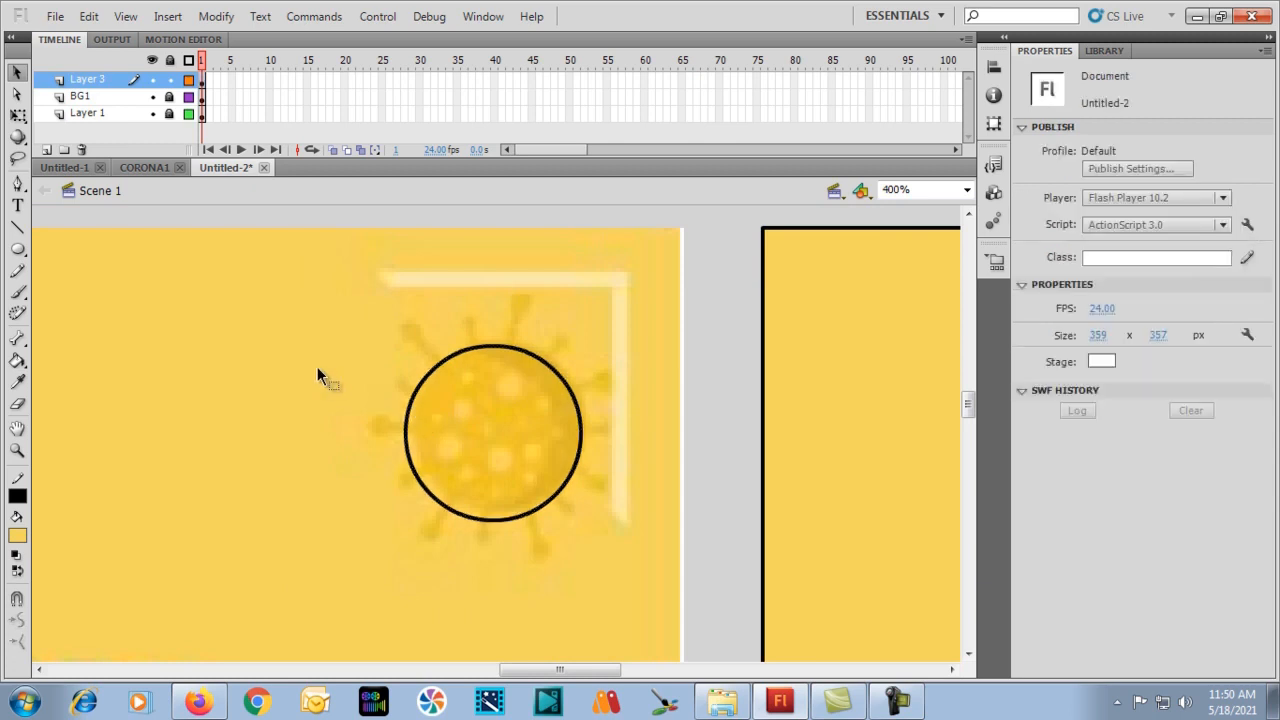
Duplicate the black circle outline and place the copy at X 279.05, Y 30.25, overlapping the original.
click(410, 424)
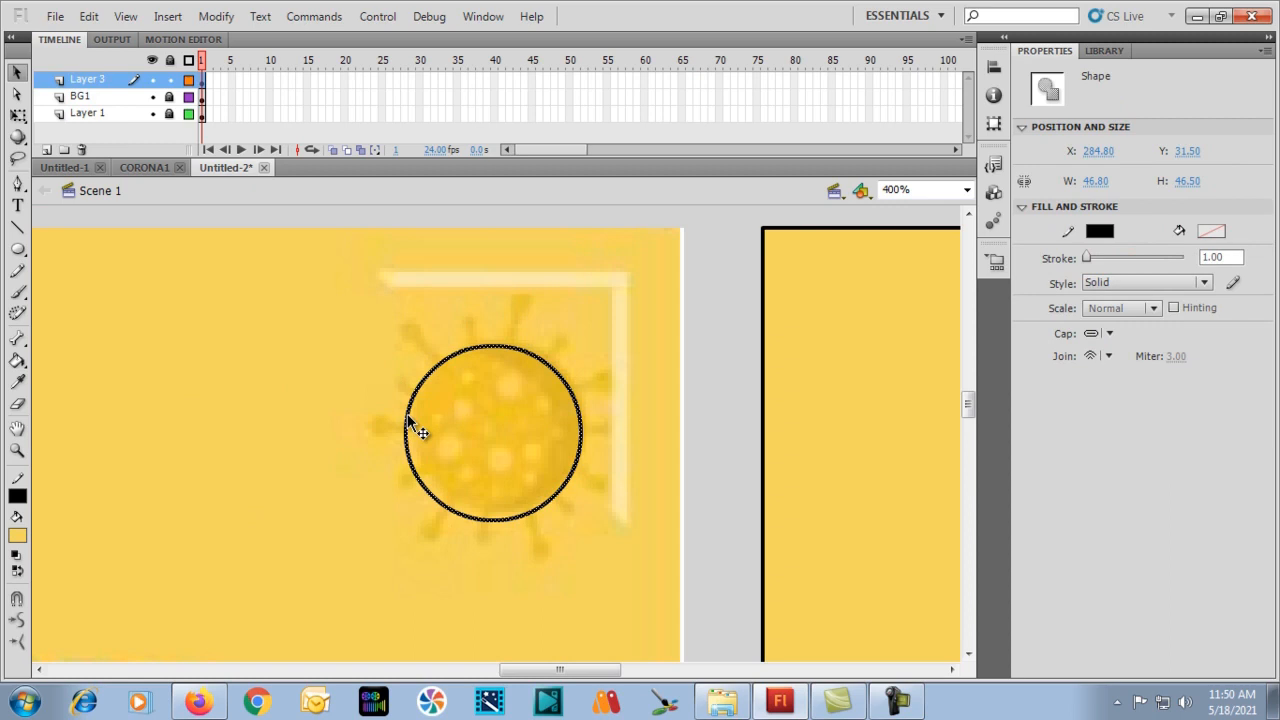
drag(407, 415, 163, 389)
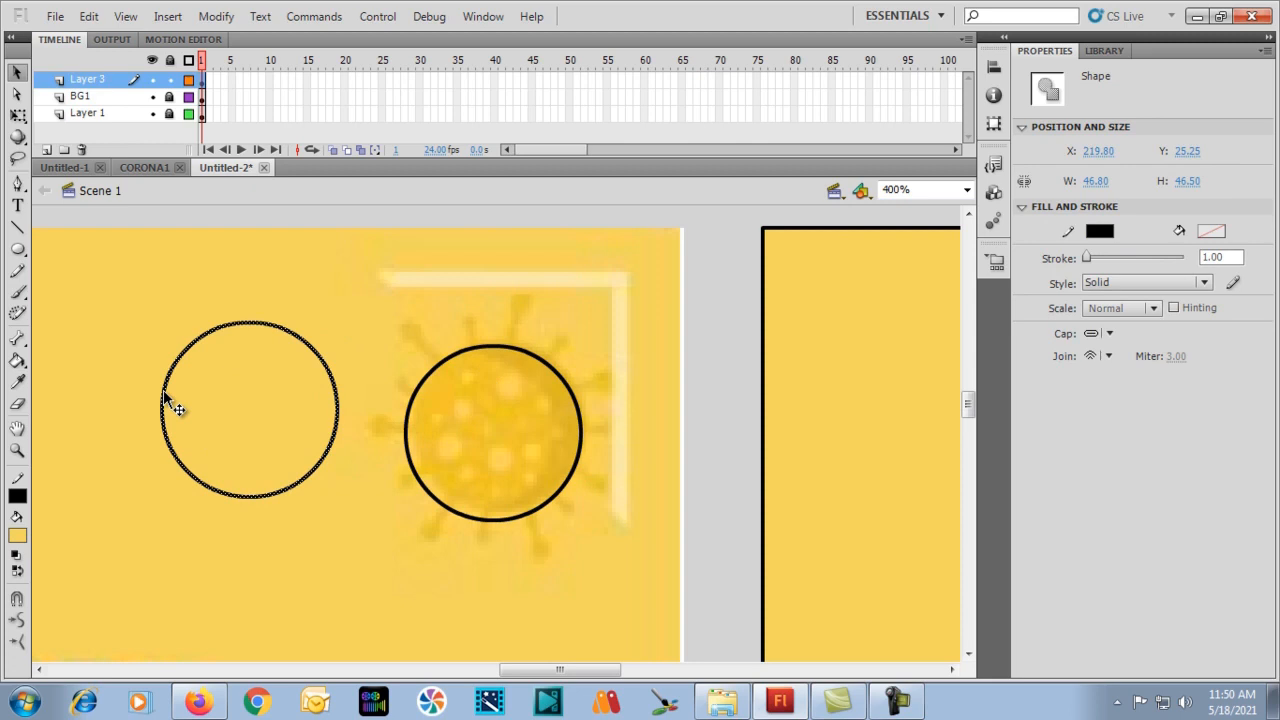
key(Right)
key(Right)
key(Right)
key(Right)
key(Right)
key(Right)
key(Right)
key(Right)
key(Right)
key(Right)
key(Right)
key(Right)
key(Right)
key(Right)
key(Right)
key(Right)
key(Right)
key(Right)
key(Right)
key(Right)
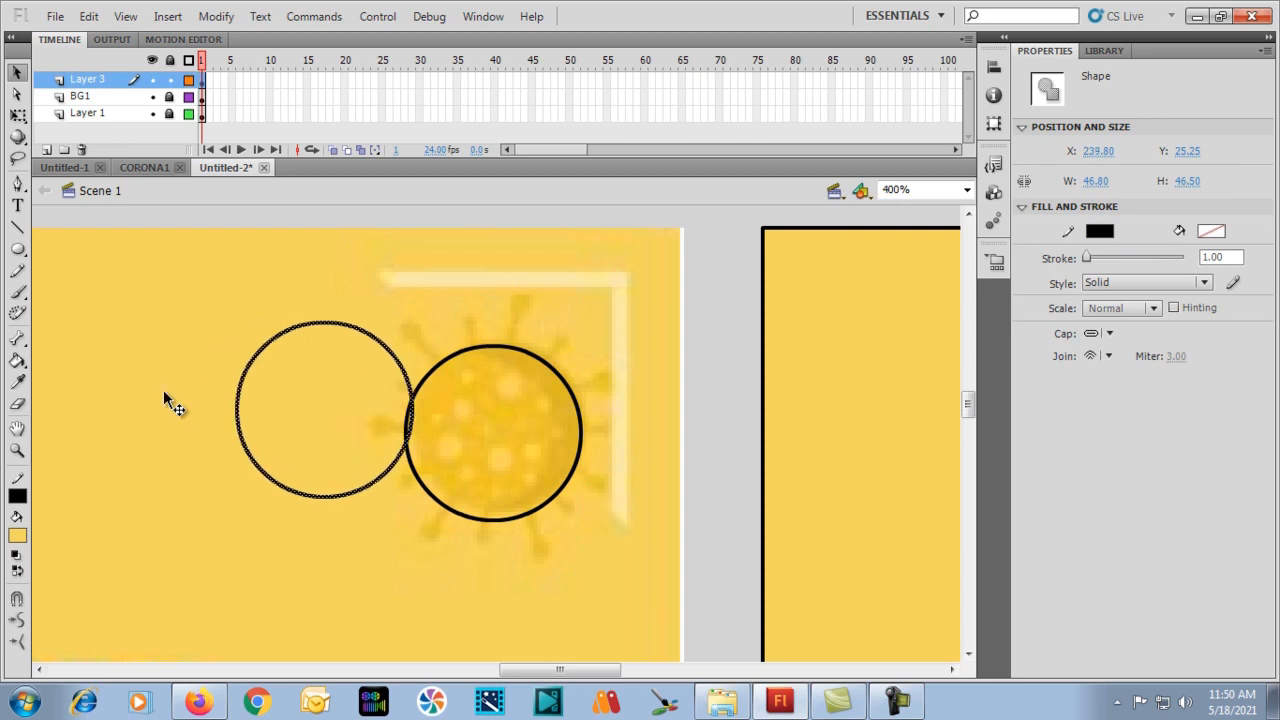
key(Right)
key(Right)
key(Right)
key(Right)
key(Right)
key(Right)
key(Right)
key(Right)
key(Right)
key(Right)
key(Right)
key(Right)
key(Right)
key(Right)
key(Right)
key(Right)
key(Right)
key(Right)
key(Right)
key(Right)
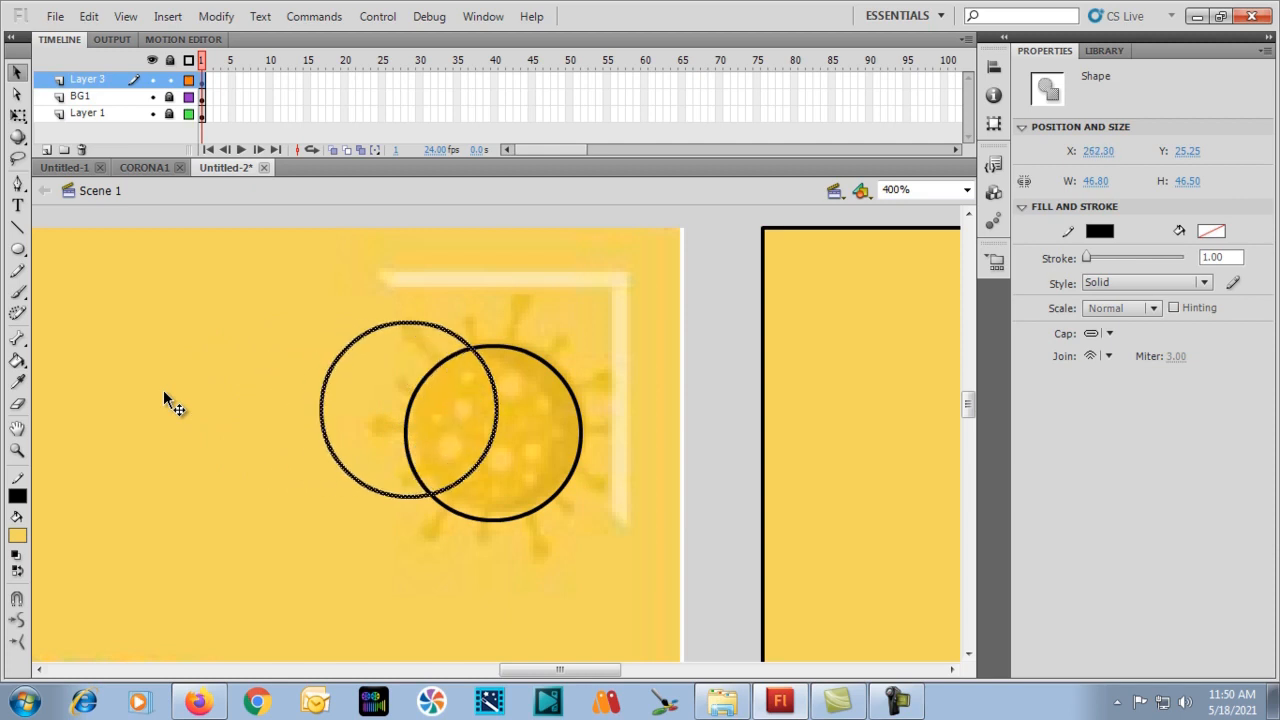
key(Right)
key(Right)
key(Right)
key(Right)
key(Right)
key(Right)
key(Right)
key(Right)
key(Right)
key(Right)
key(Down)
key(Down)
key(Down)
key(Down)
key(Down)
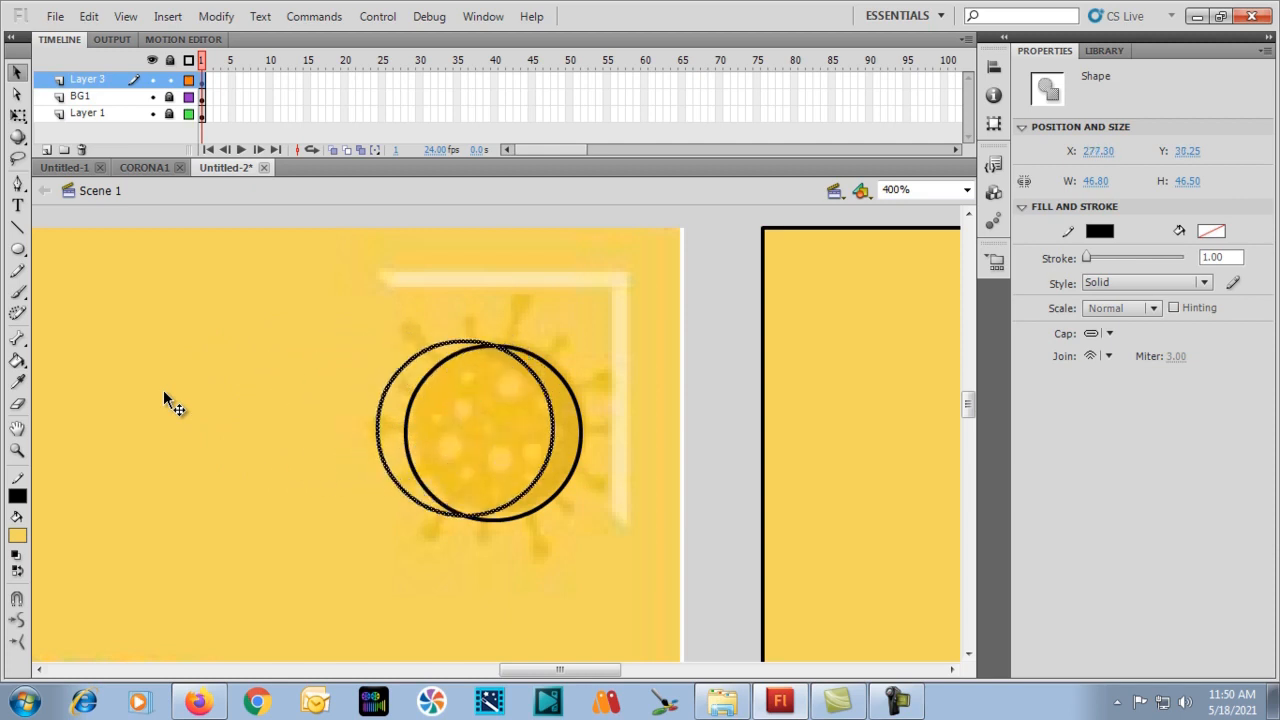
key(Left)
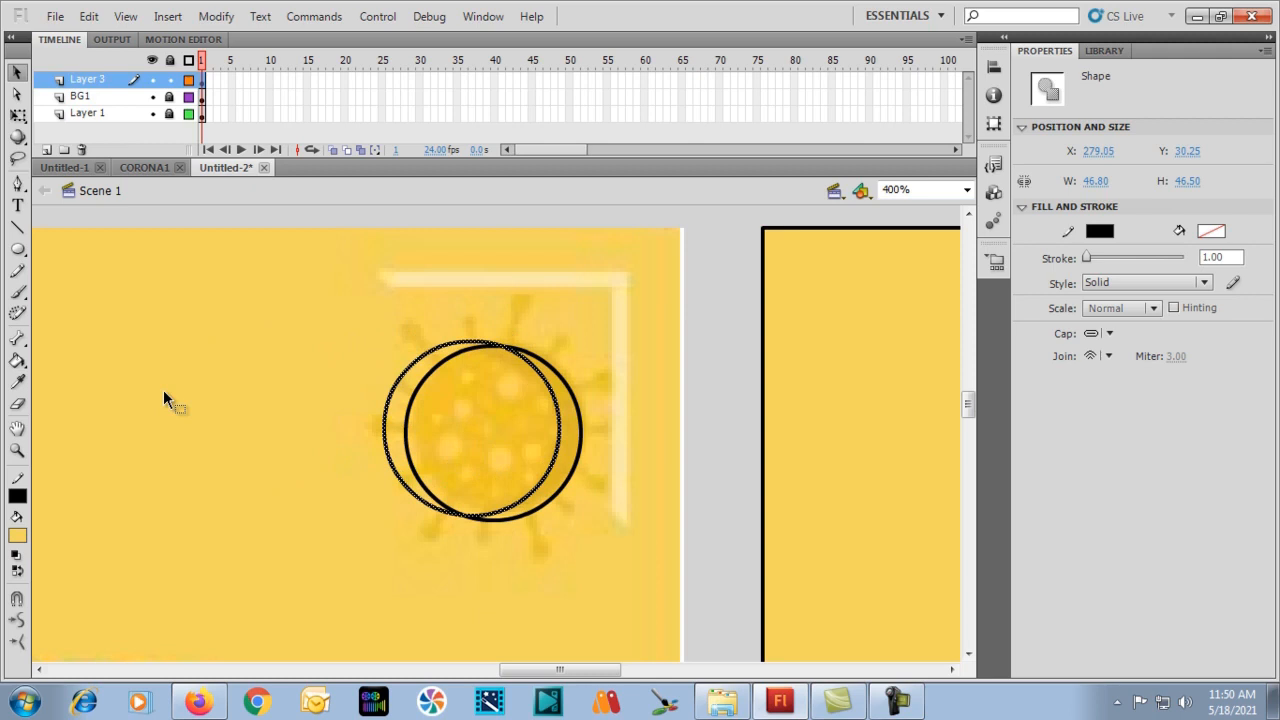
click(259, 379)
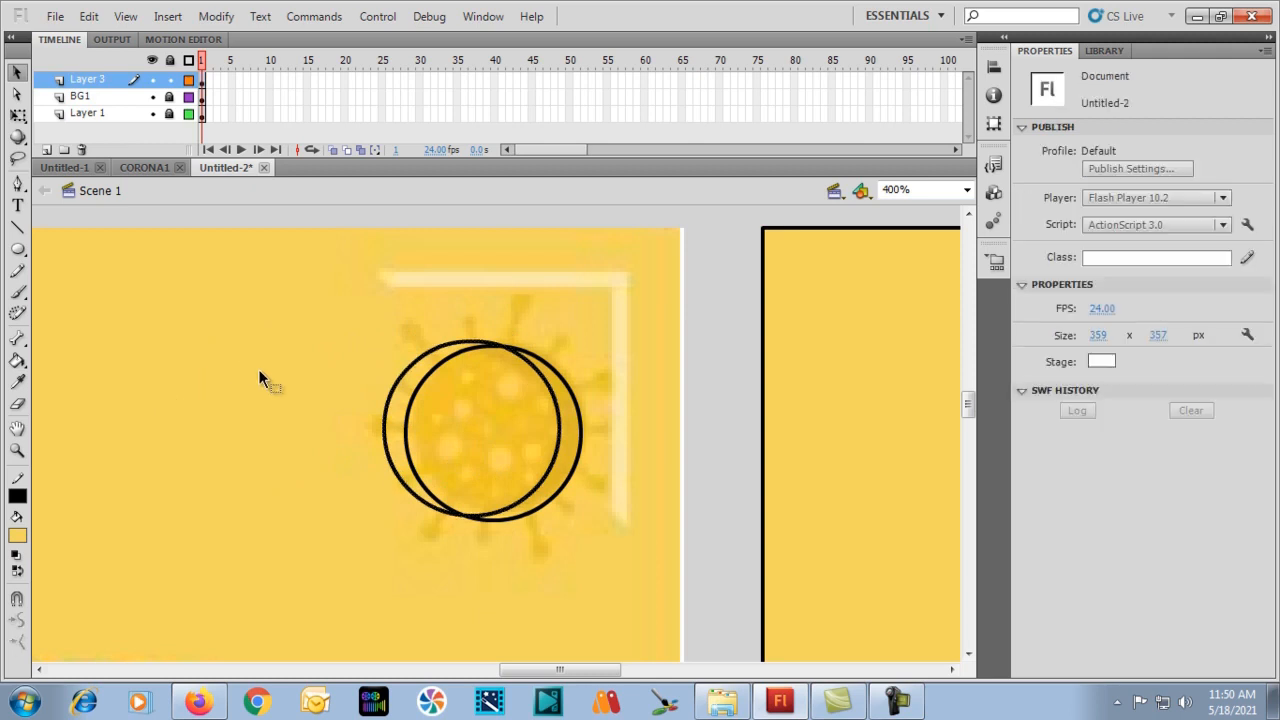
Delete the copy's arc outside the original circle and fill the right-hand crescent with dark yellow sampled from the virus's shaded edge.
click(386, 420)
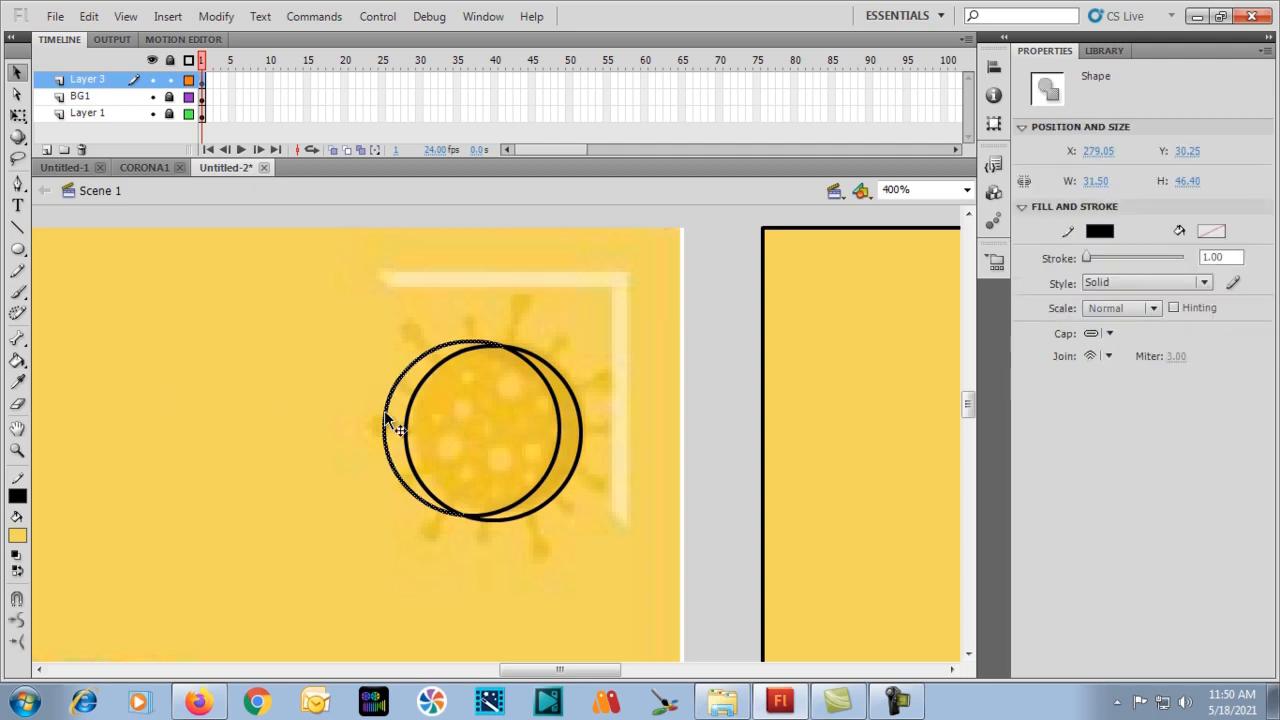
key(Delete)
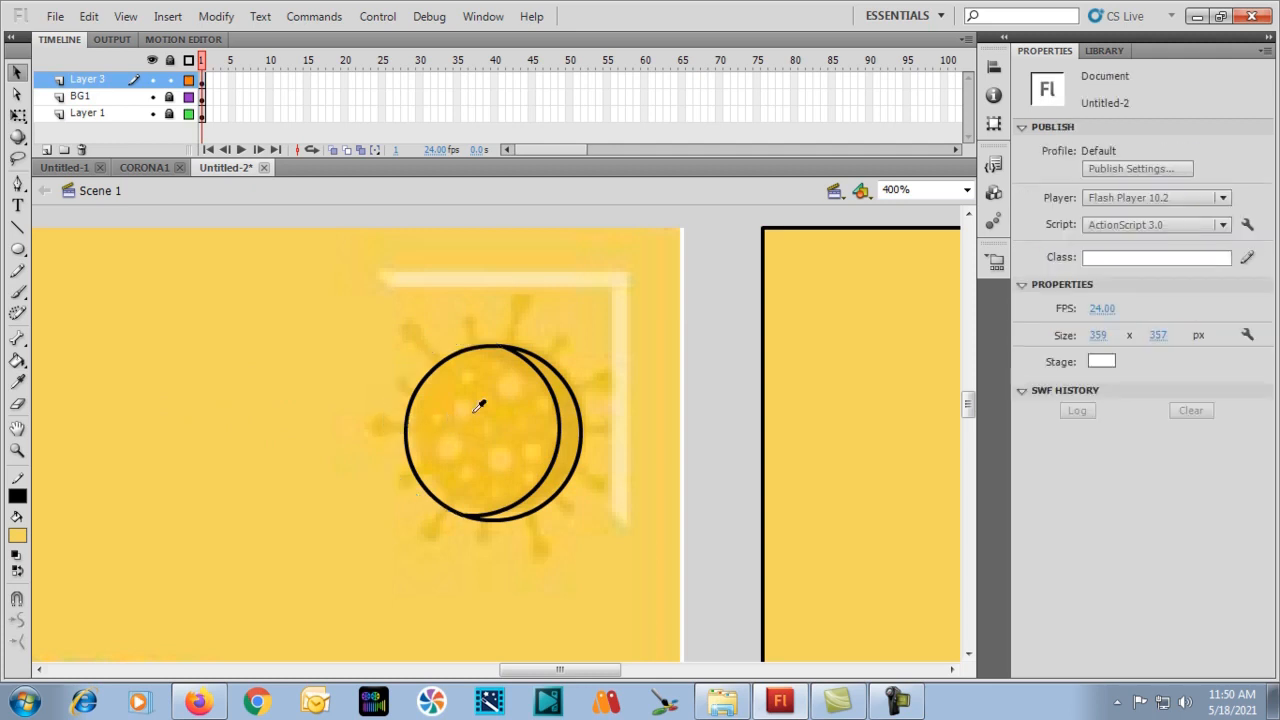
key(i)
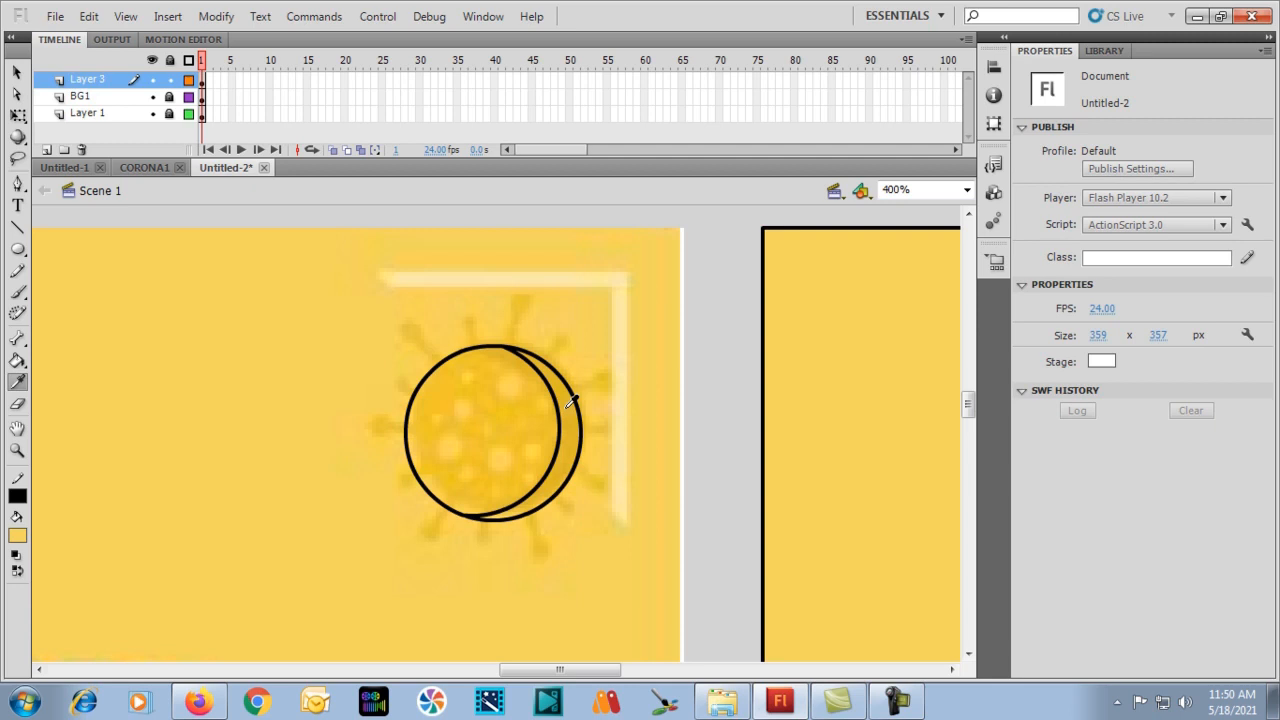
click(568, 405)
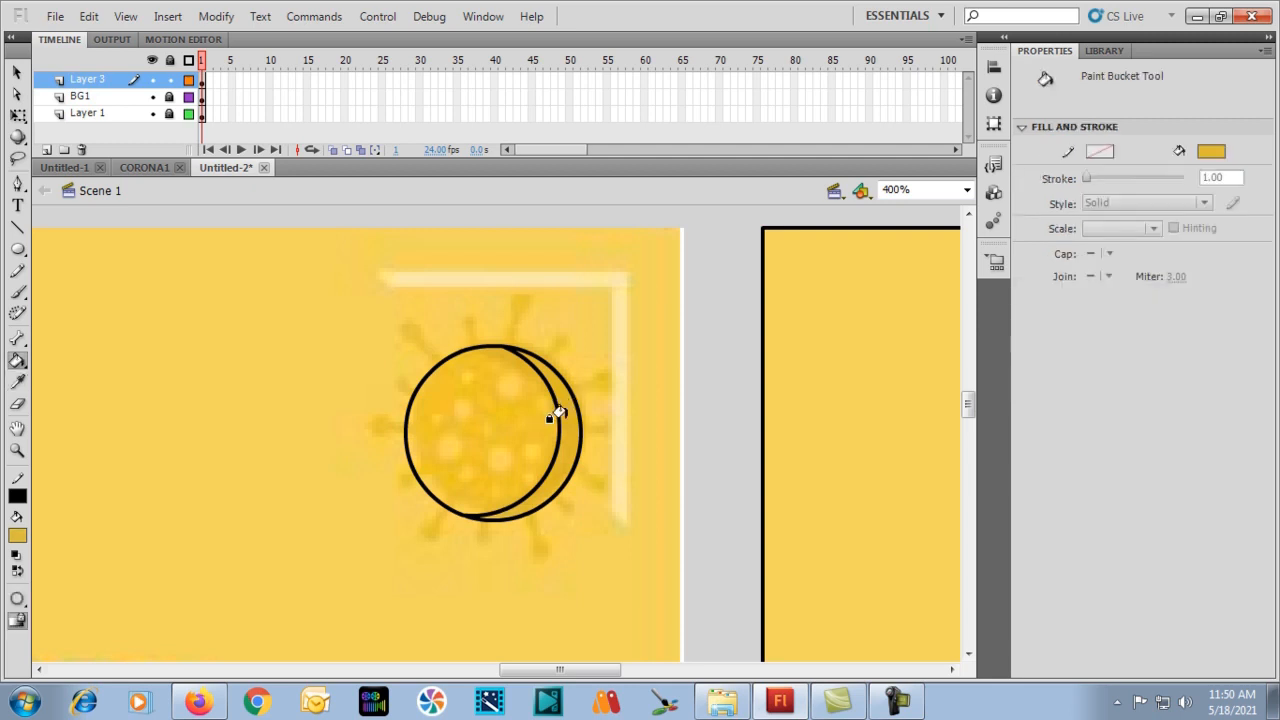
Draw nine small black-outlined ovals of varying sizes over the light spots inside the virus body.
key(i)
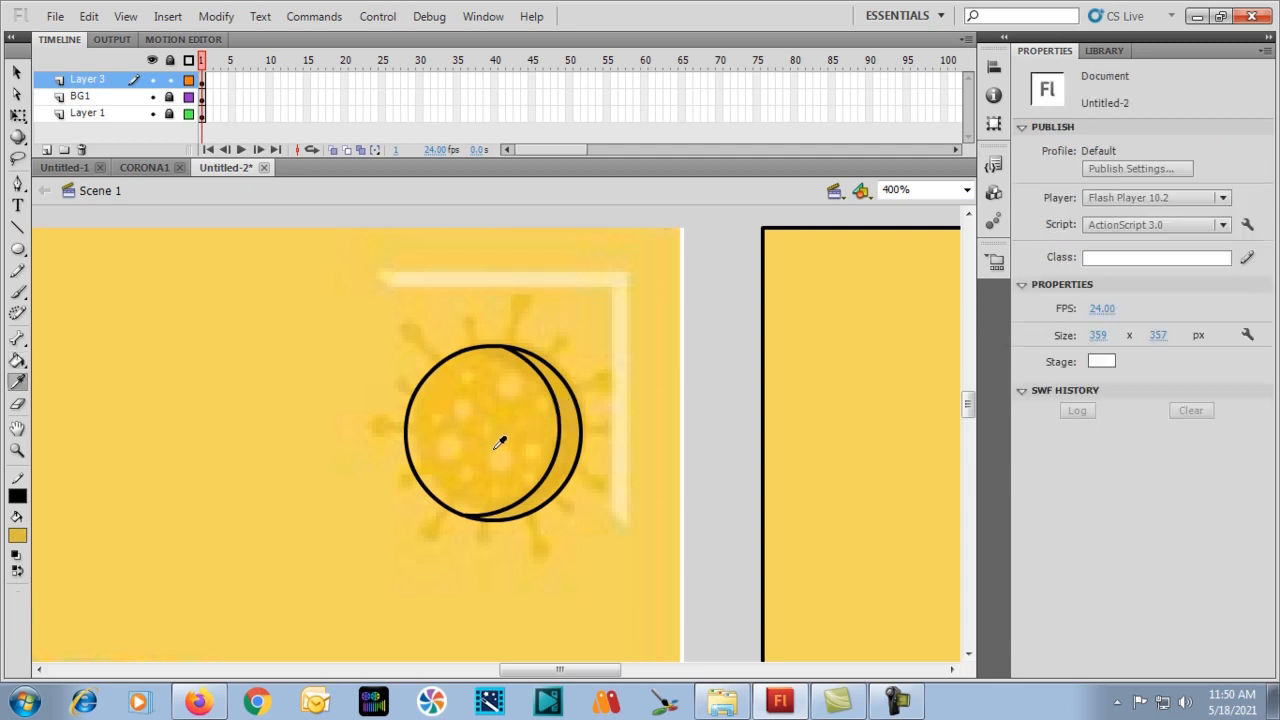
key(ctrl+equal)
key(ctrl+equal)
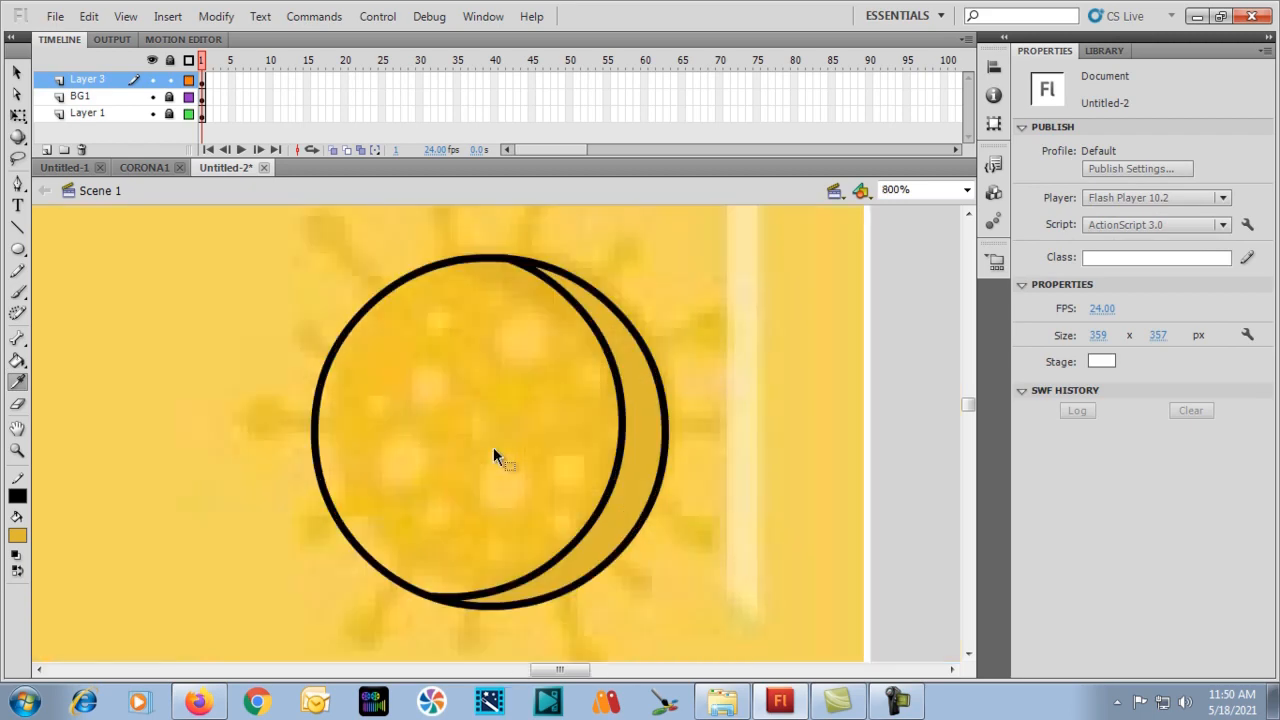
key(p)
key(ctrl+minus)
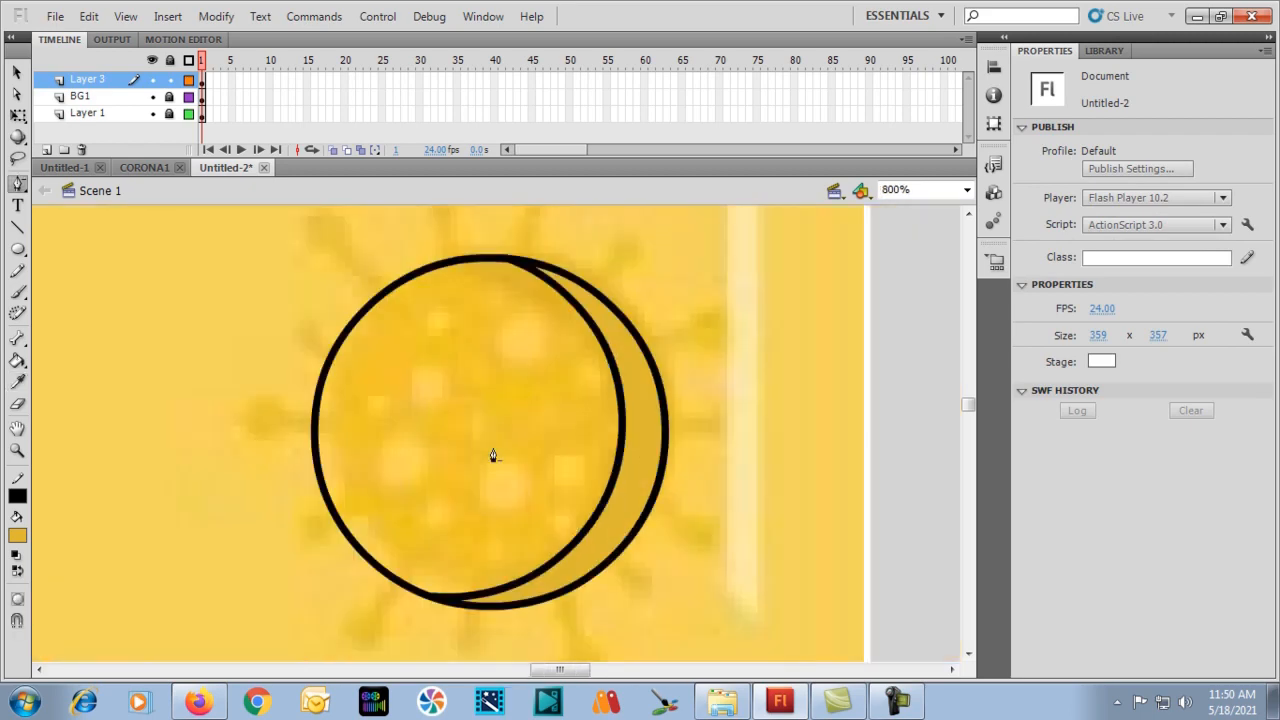
key(o)
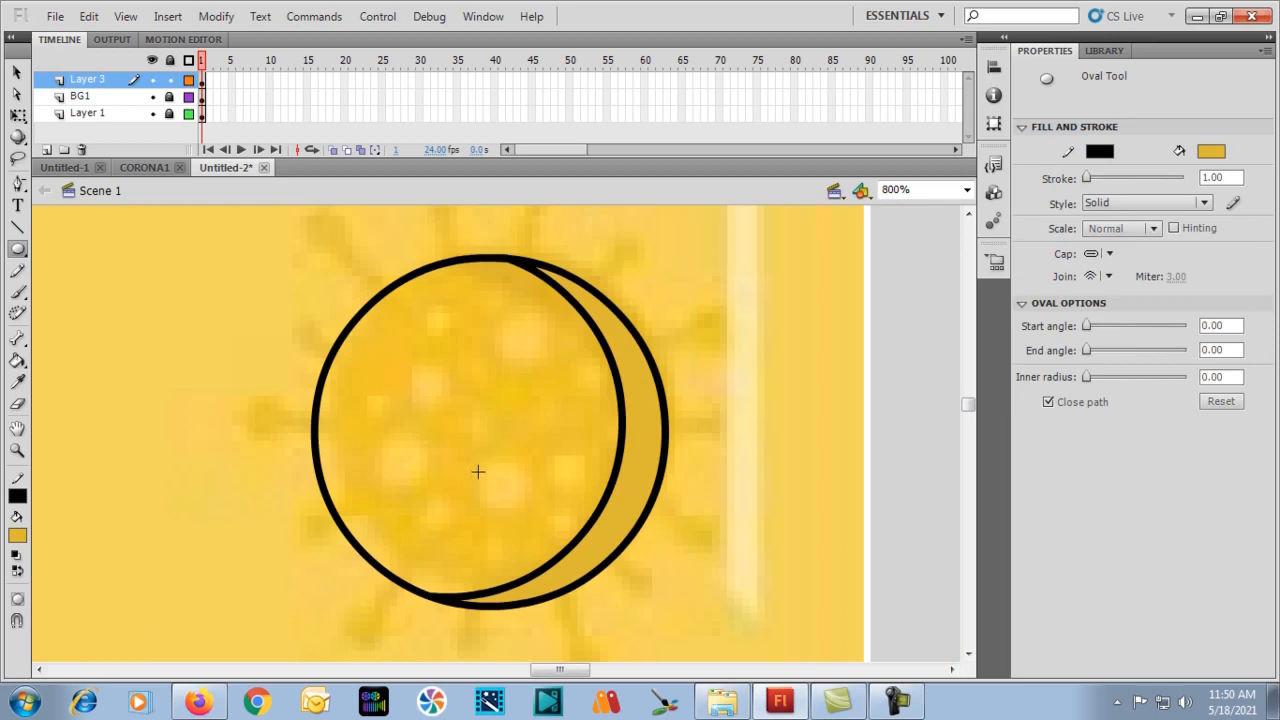
drag(530, 503, 476, 455)
drag(379, 439, 420, 485)
drag(415, 360, 366, 393)
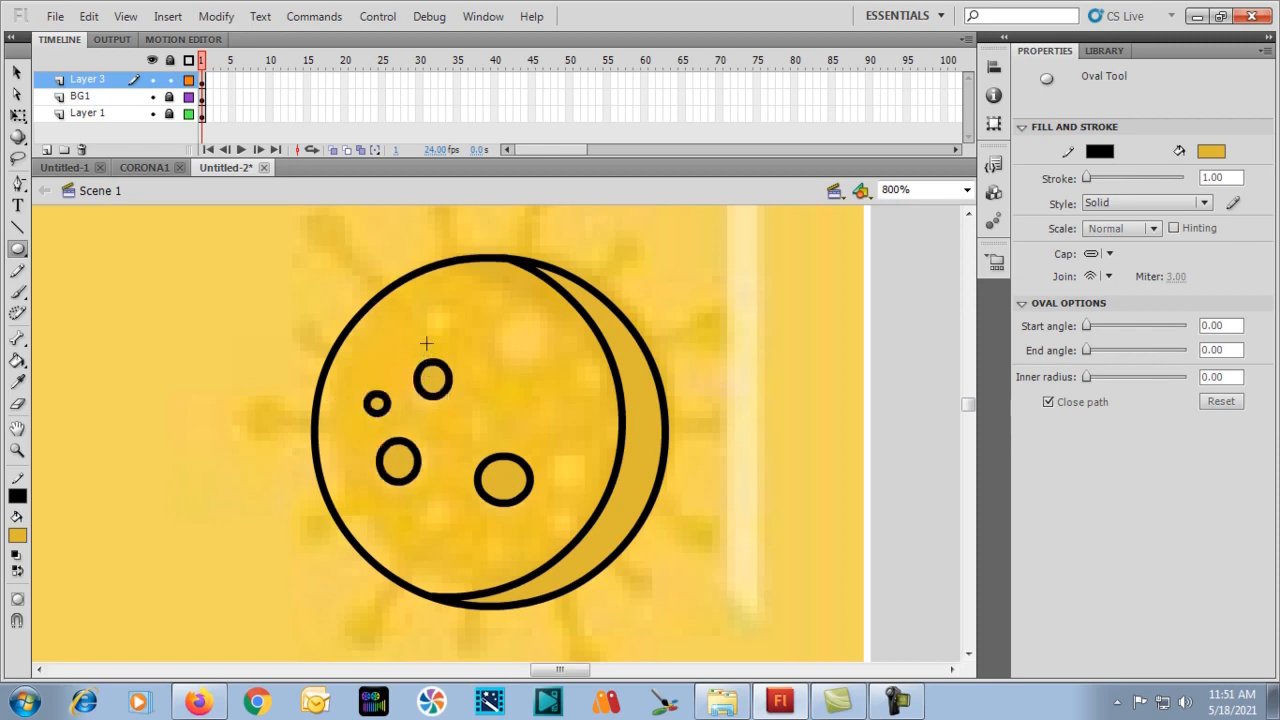
drag(458, 333, 550, 372)
drag(549, 446, 575, 533)
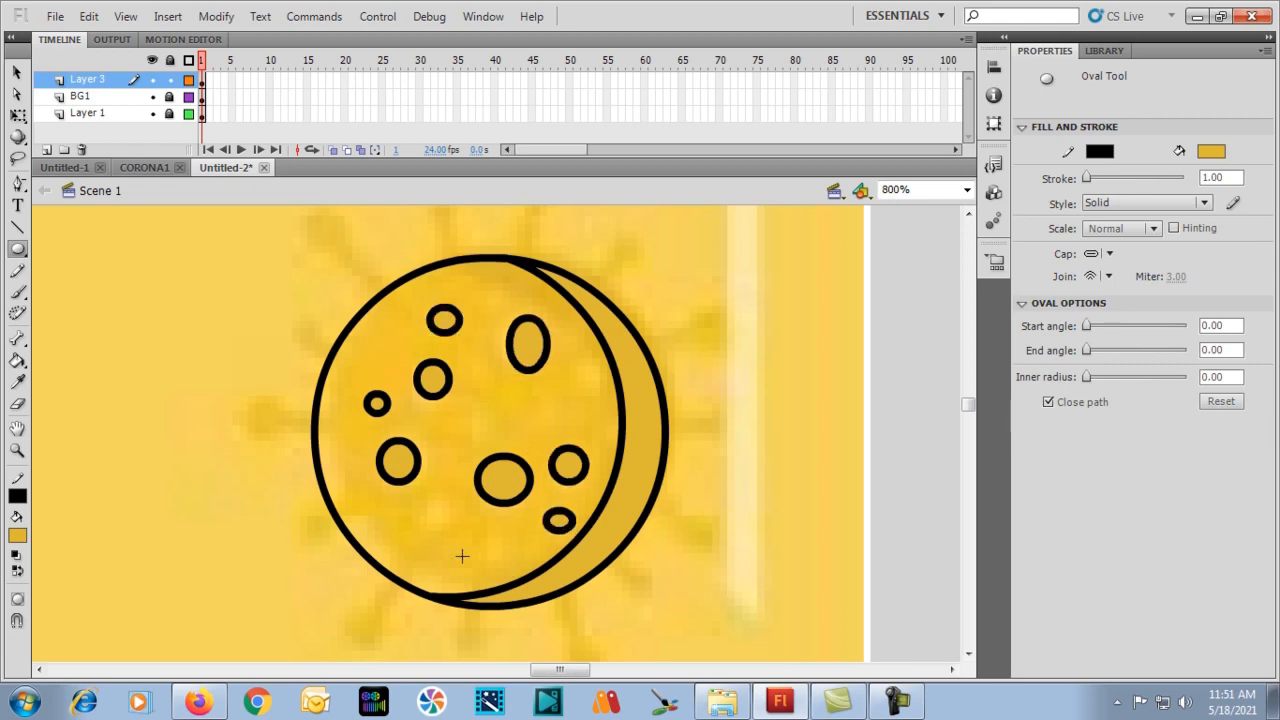
drag(416, 501, 463, 534)
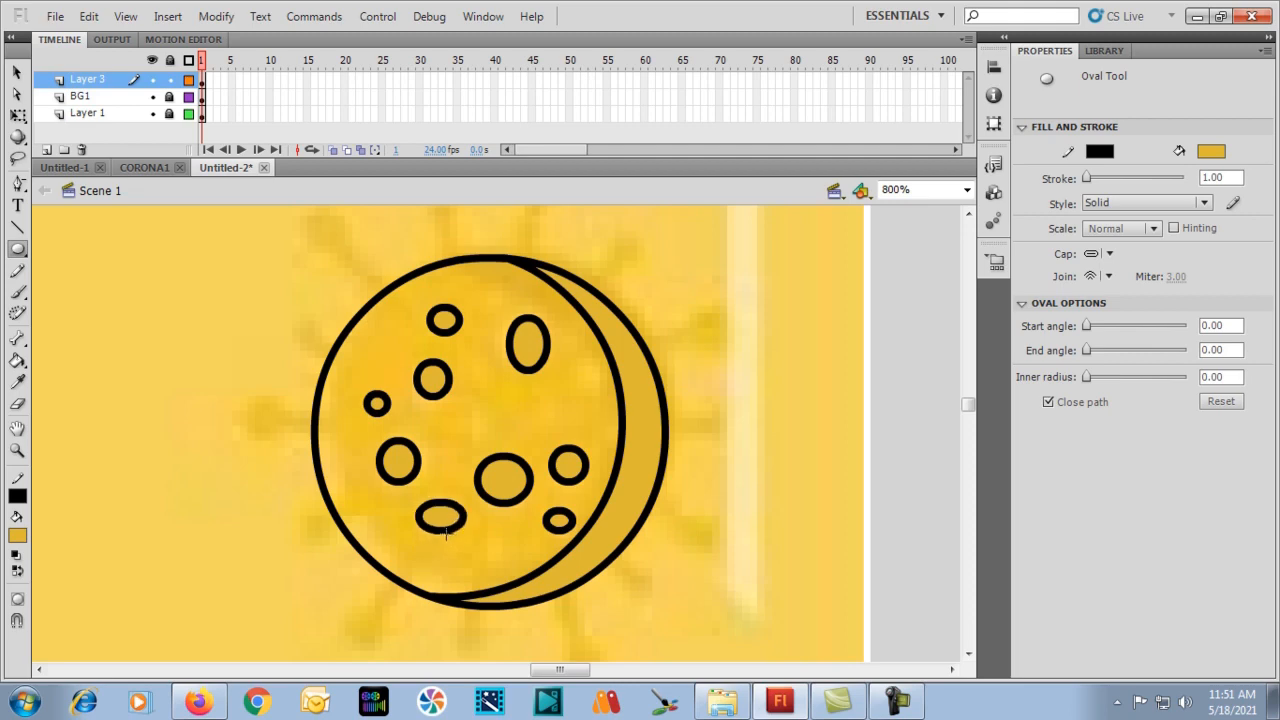
key(ctrl+minus)
key(ctrl+minus)
key(ctrl+equal)
key(ctrl+equal)
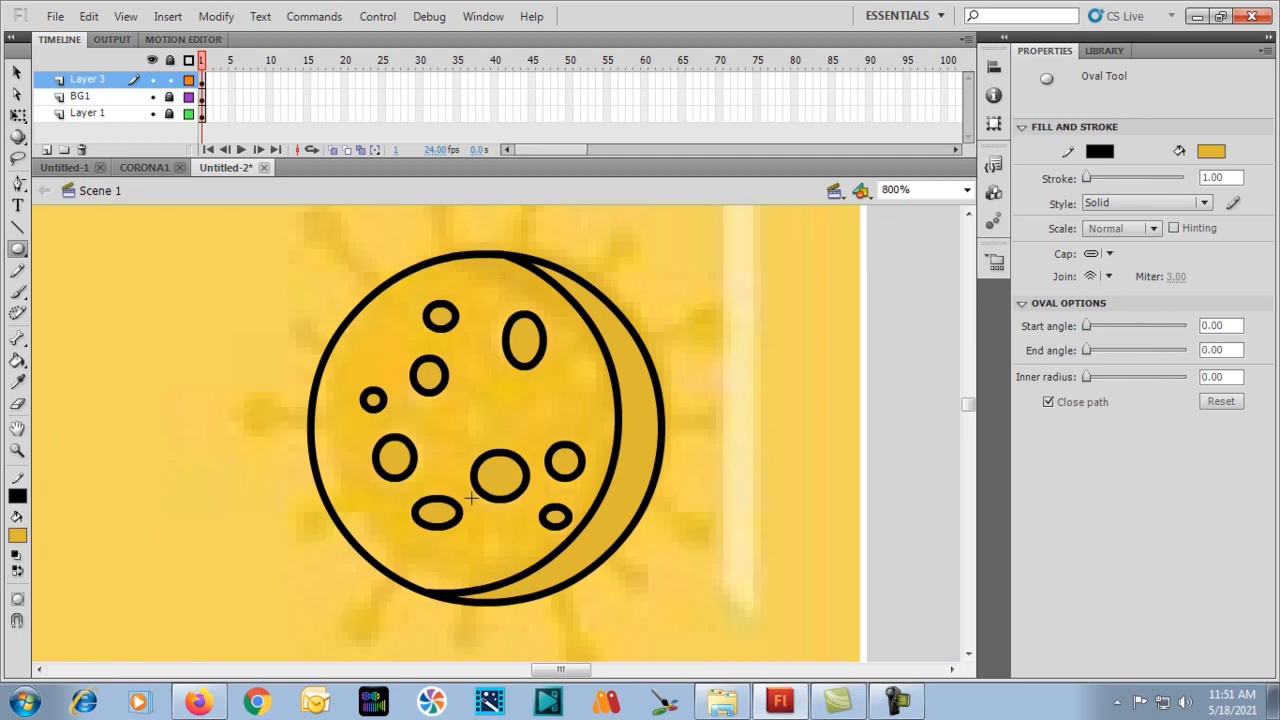
Fill the nine spots with sampled light yellow and the body around them with a deeper yellow sampled from the virus.
key(i)
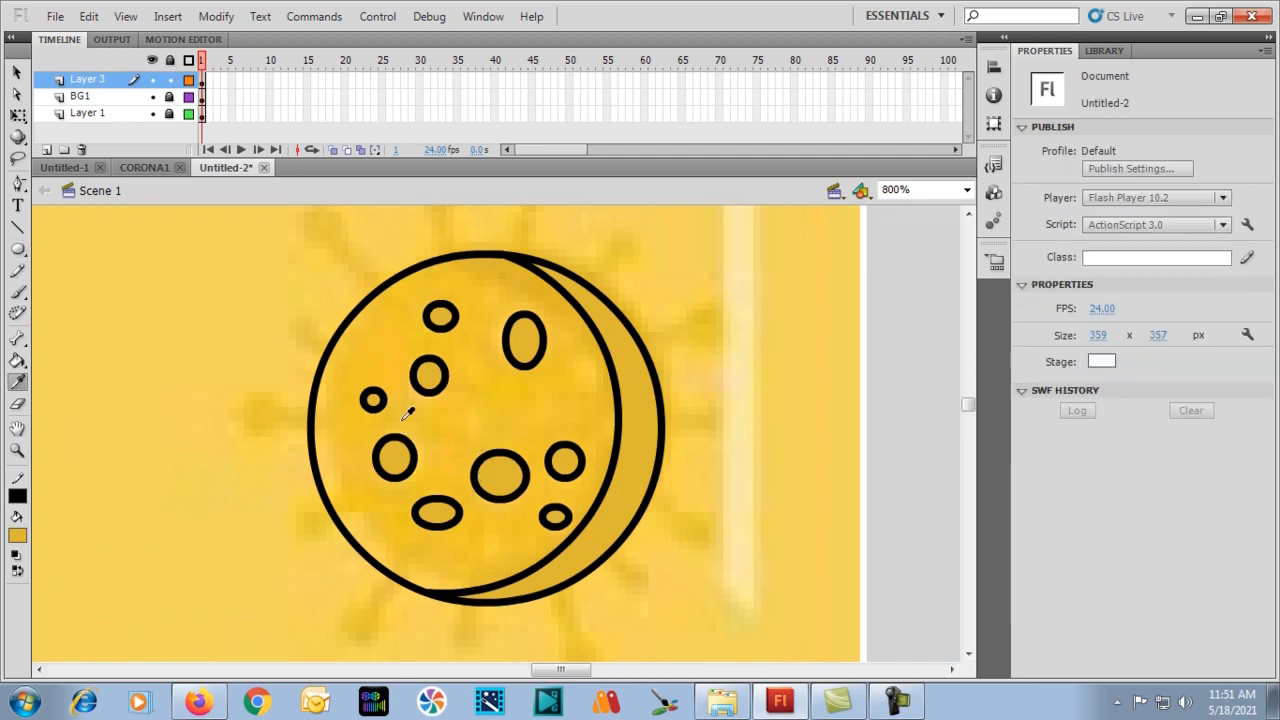
click(360, 525)
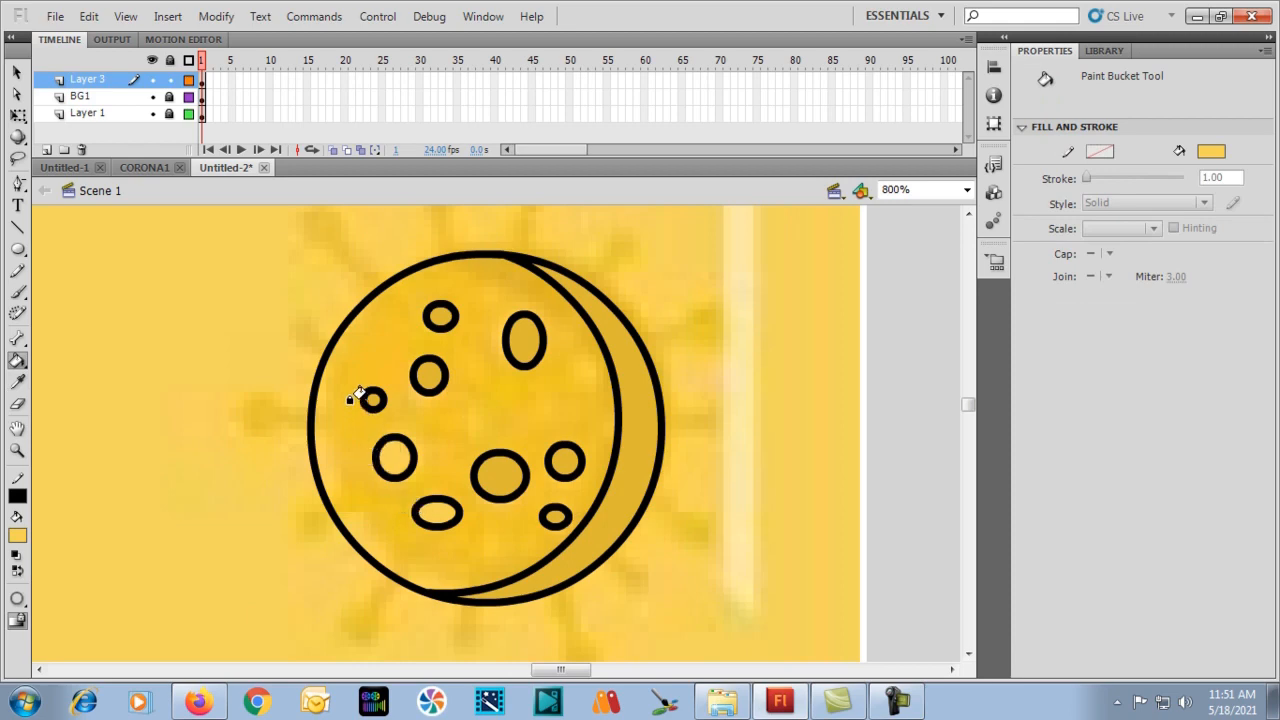
click(450, 326)
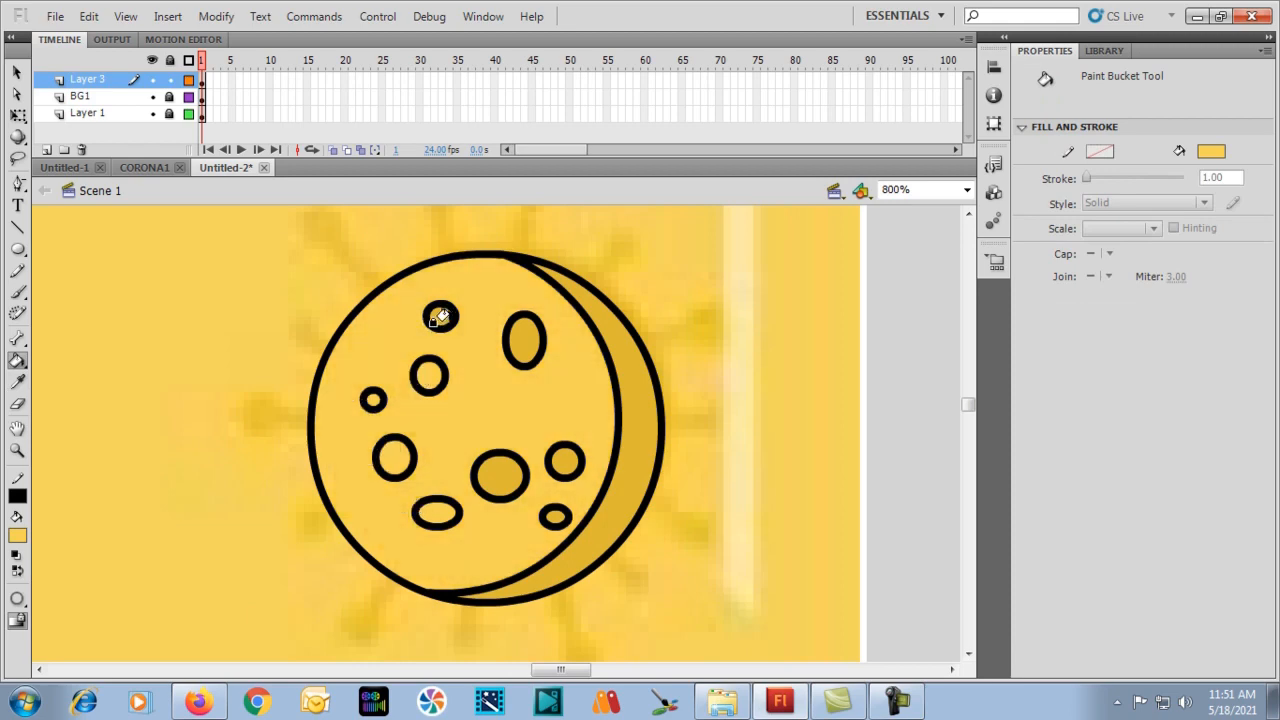
key(ctrl+z)
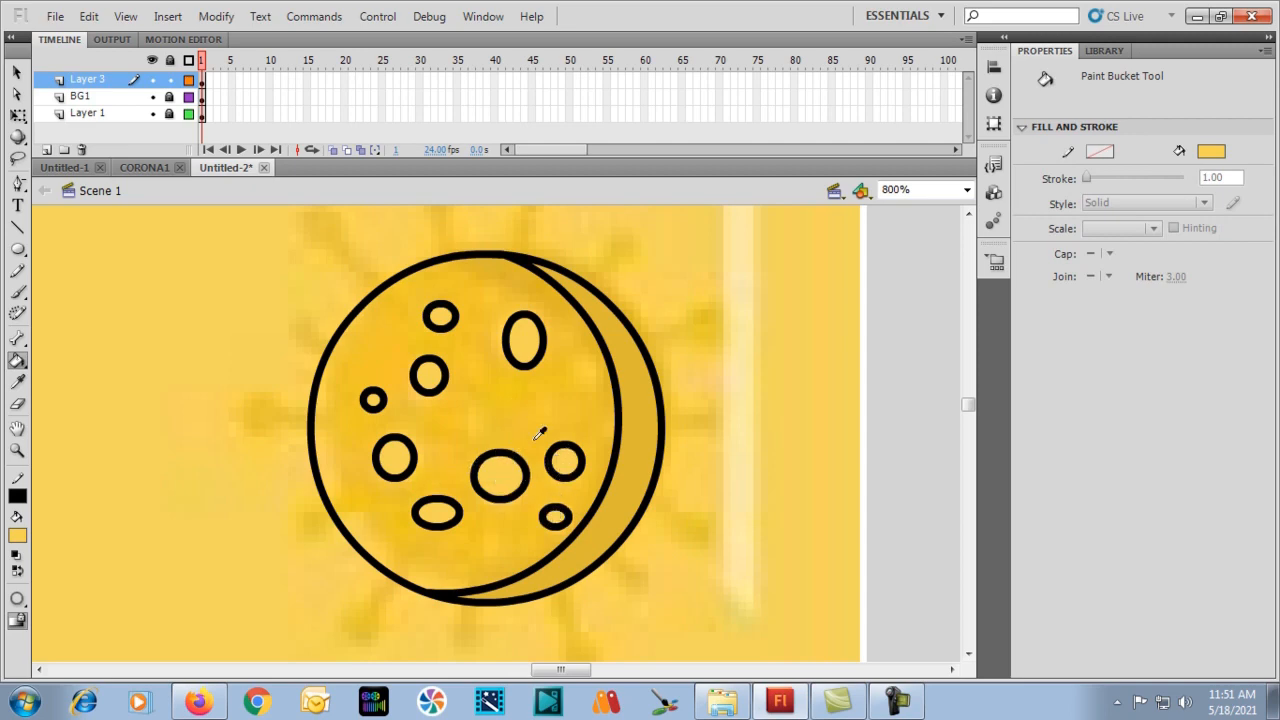
click(530, 396)
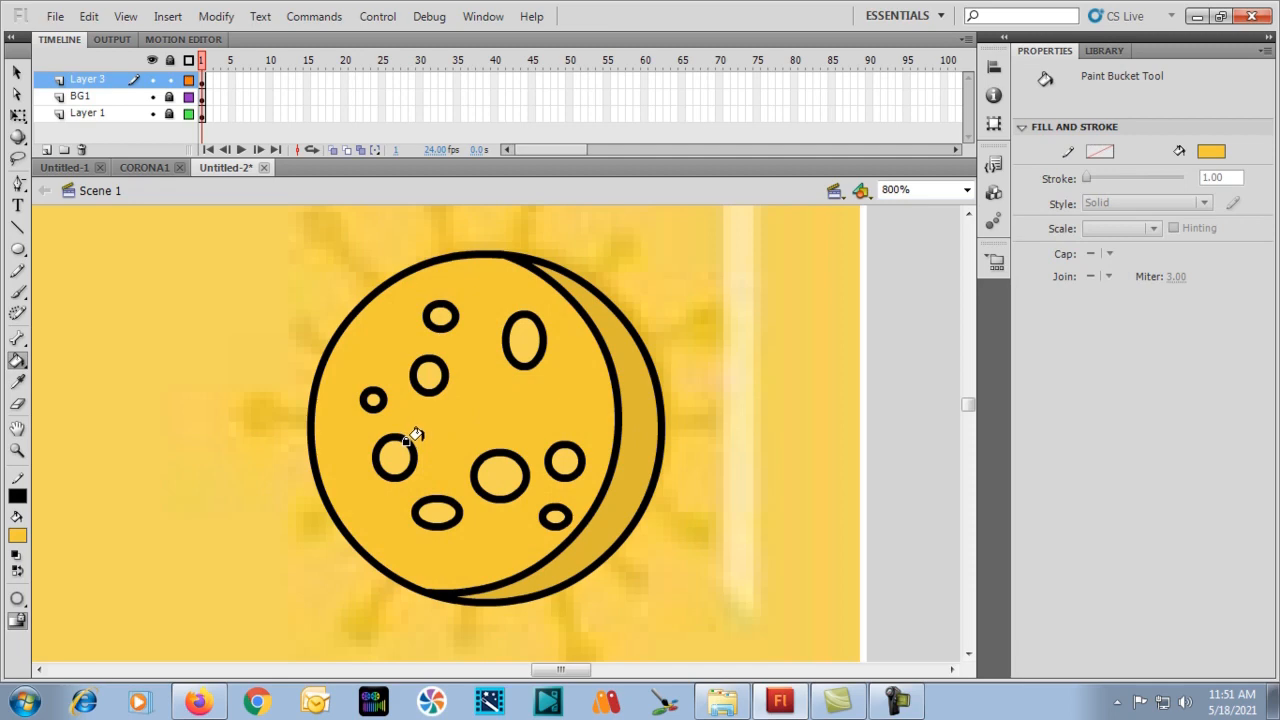
Delete the black arc dividing the virus body from its shaded crescent.
key(ctrl+minus)
key(v)
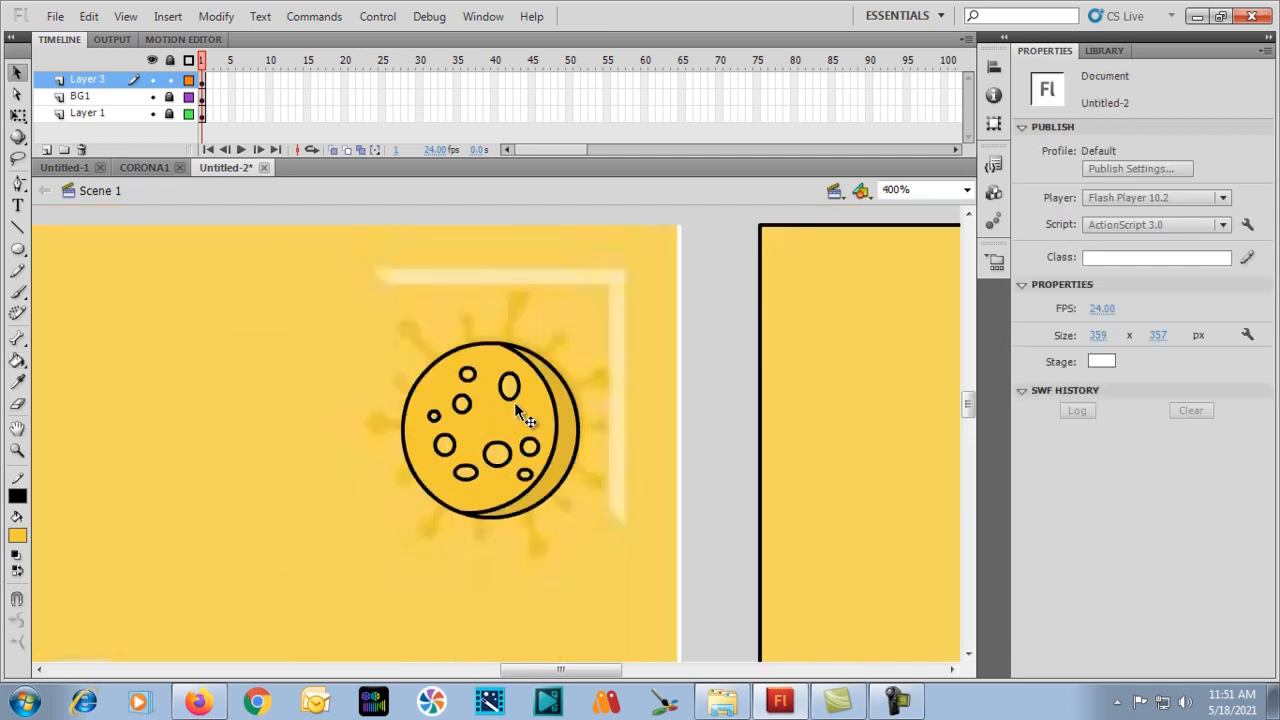
click(553, 403)
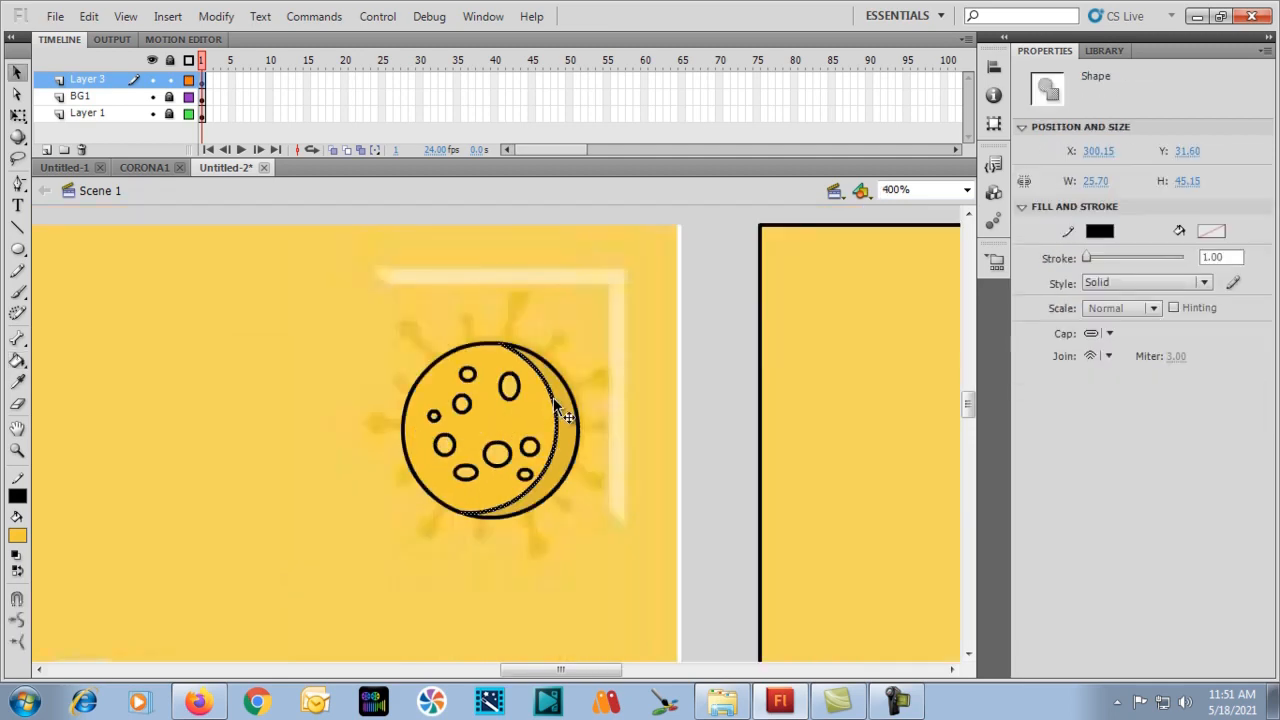
click(540, 415)
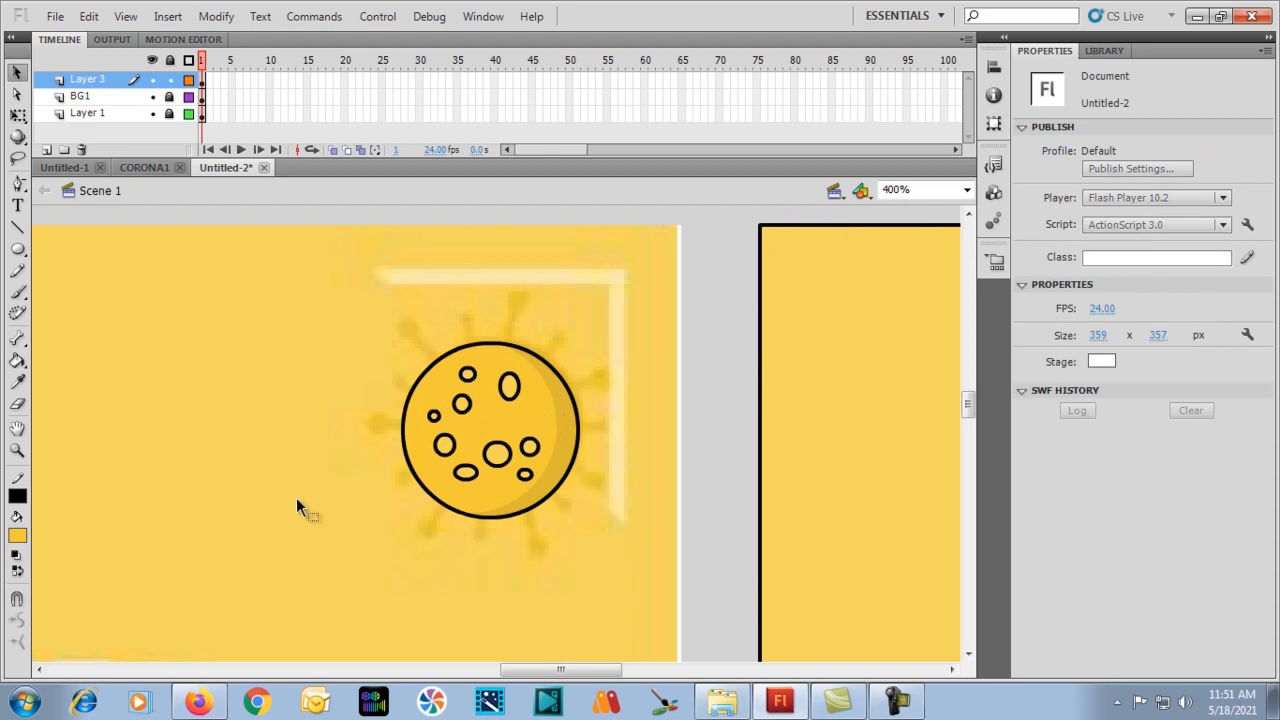
Delete the black outlines of all nine light spots inside the virus body, leaving only their fills.
key(ctrl+equal)
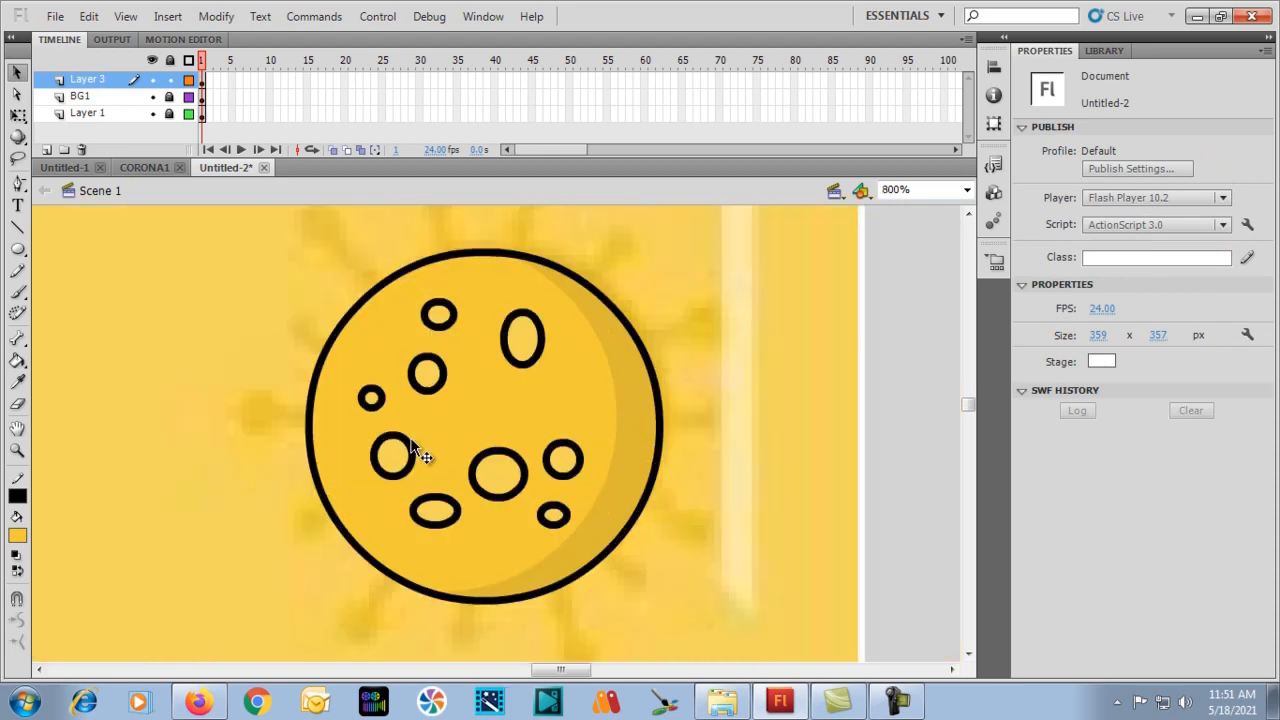
key(ctrl+minus)
key(ctrl+equal)
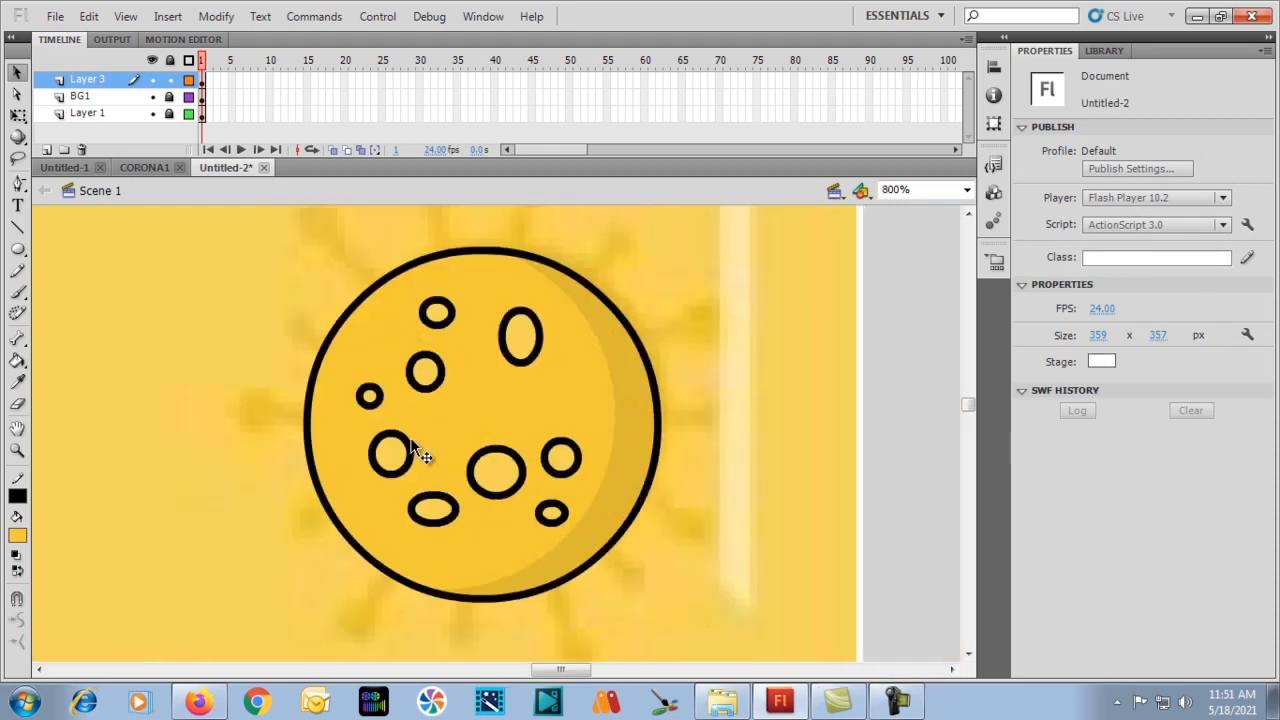
click(434, 385)
key(Delete)
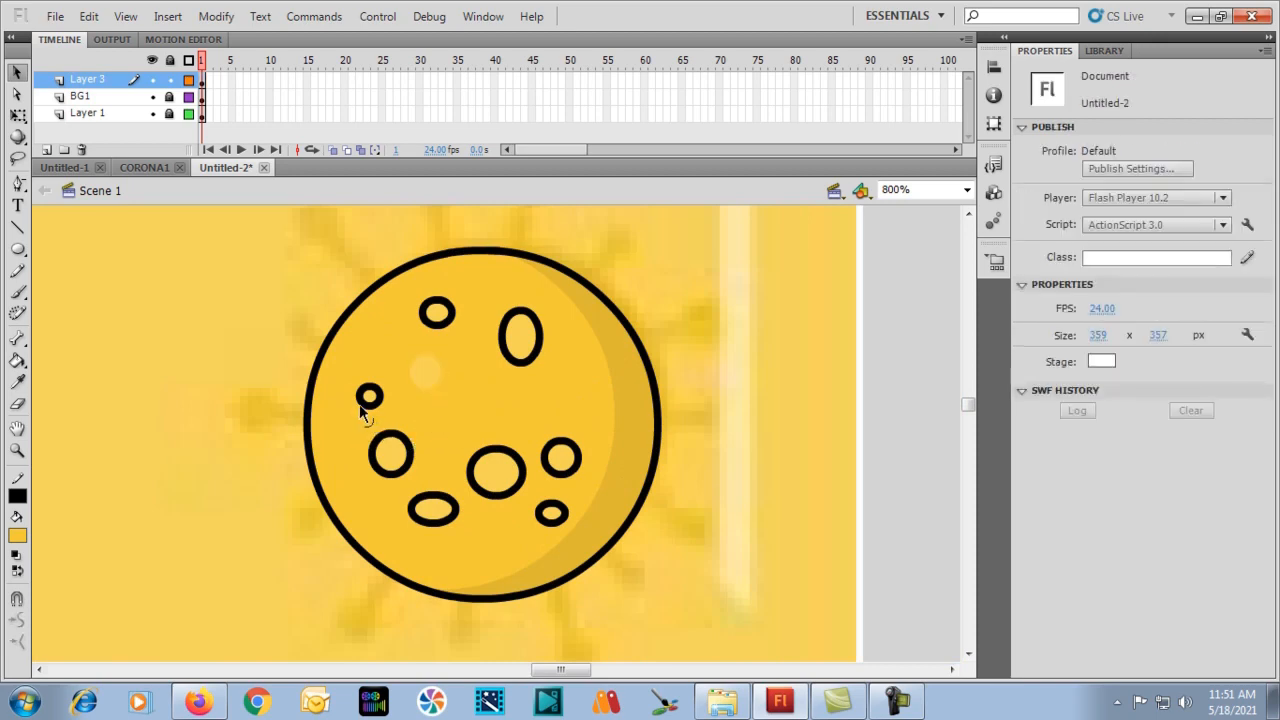
click(362, 404)
key(Delete)
click(378, 470)
key(Delete)
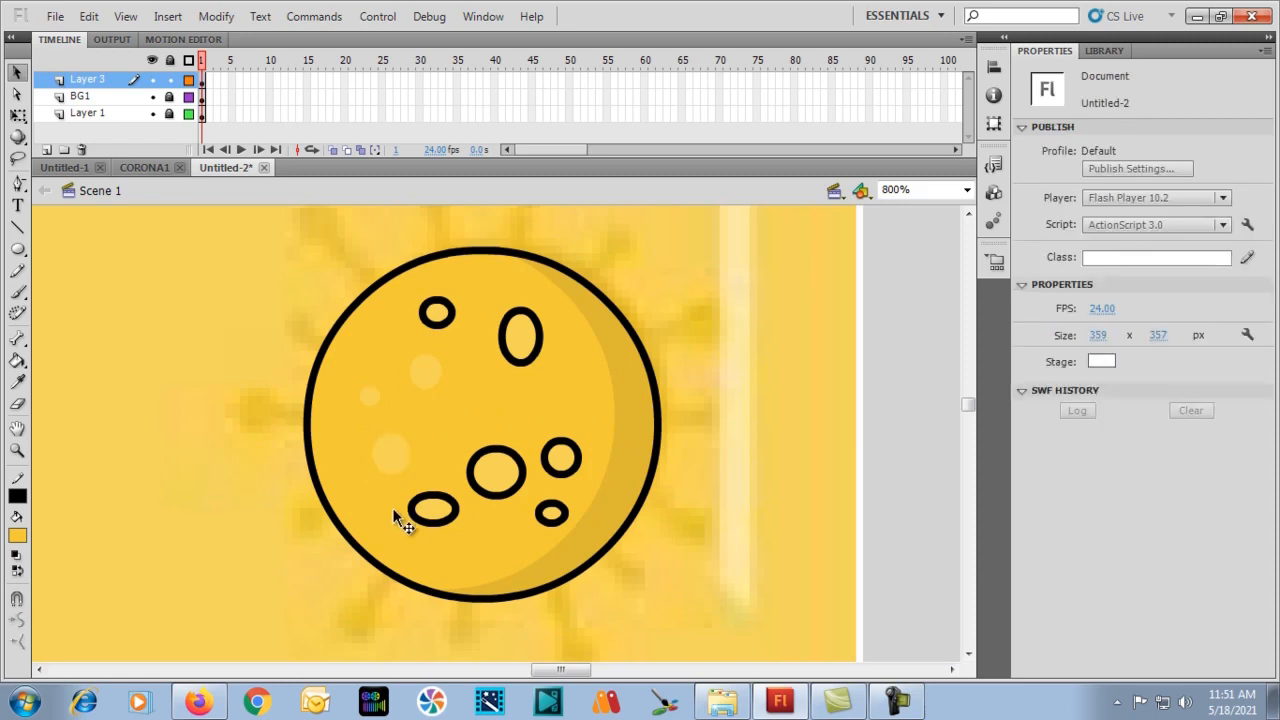
click(412, 516)
key(Delete)
click(494, 493)
key(Delete)
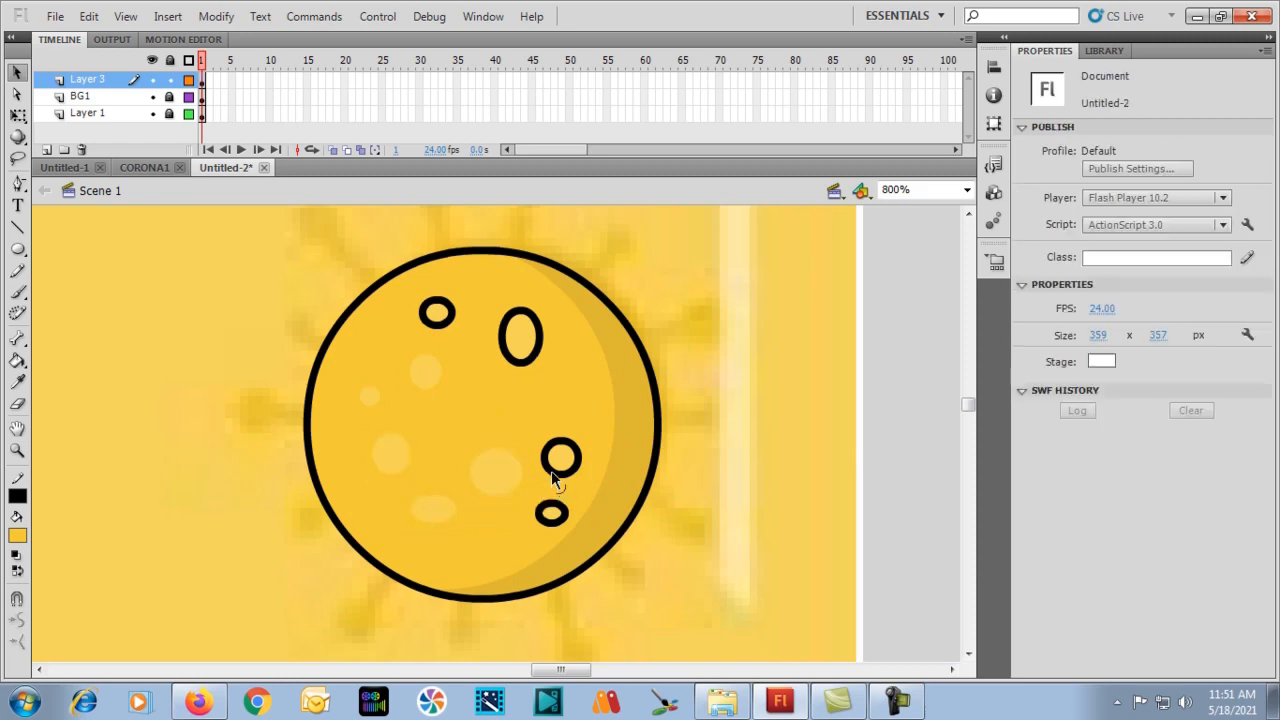
click(551, 477)
key(Delete)
click(546, 522)
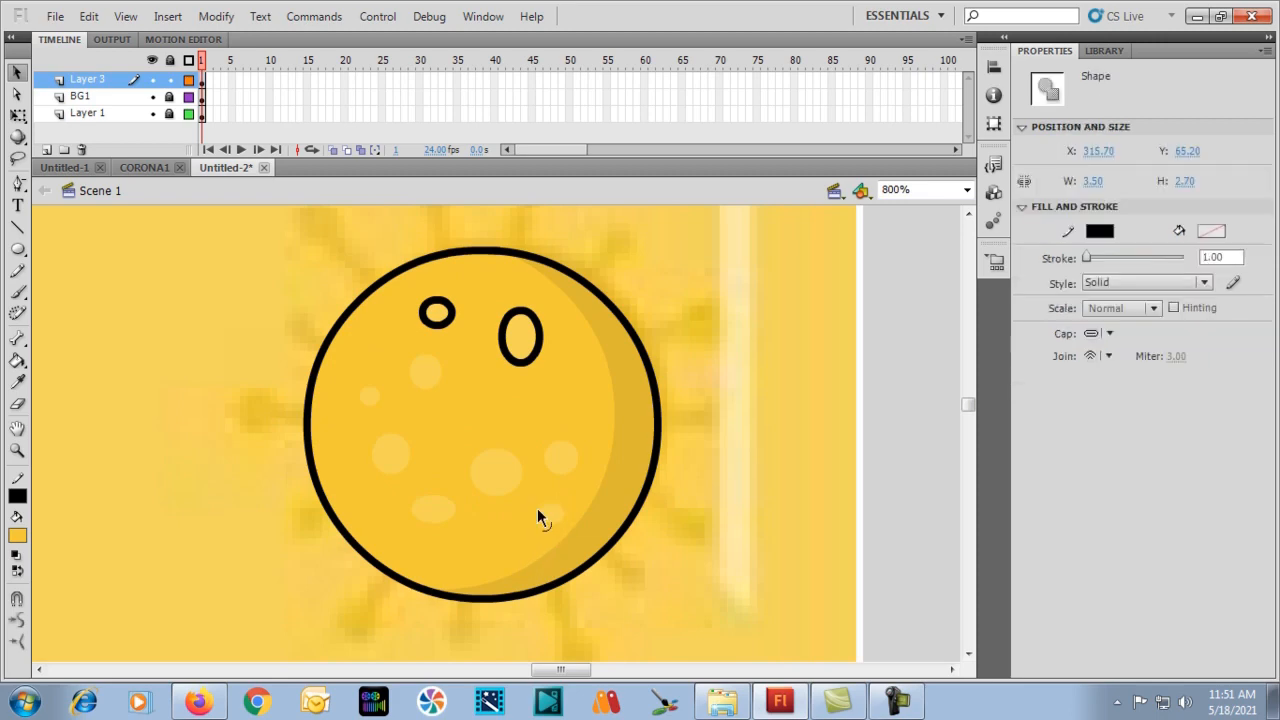
key(Delete)
click(521, 360)
click(504, 361)
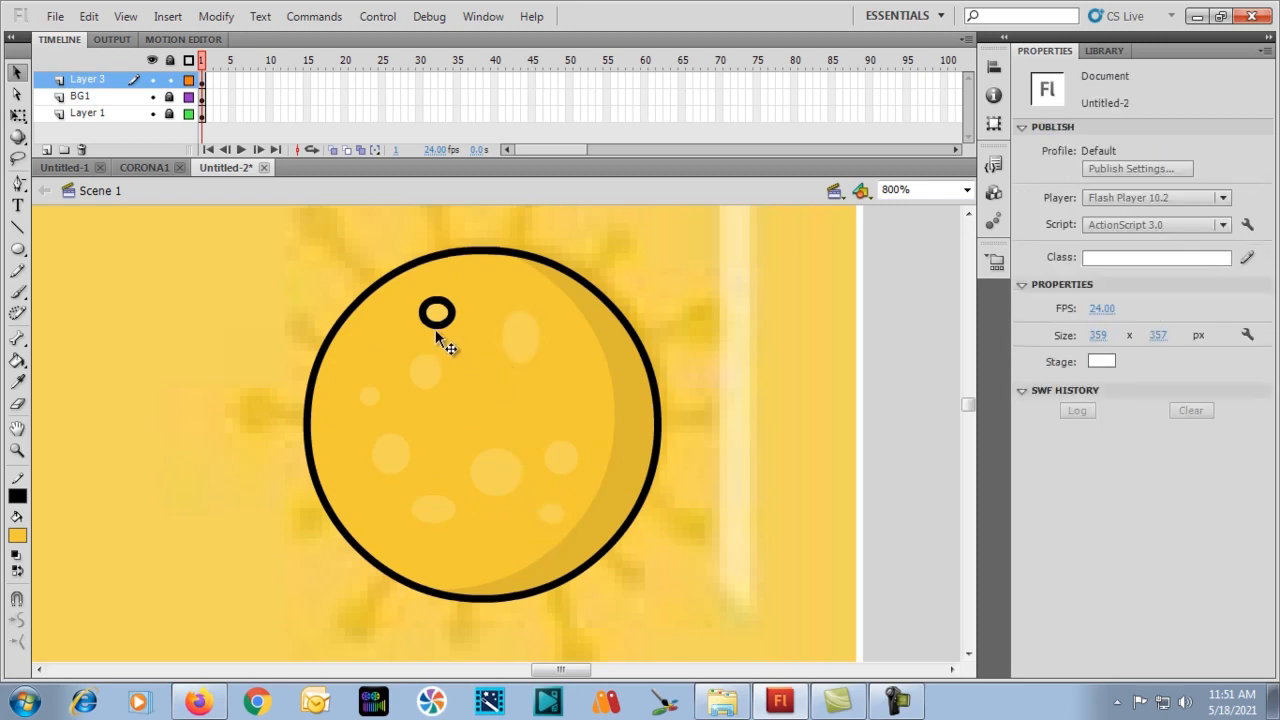
click(436, 325)
key(Delete)
Draw the spike at the virus's top as a small black-outlined yellow circle joined to the body by two straight lines.
scroll(400, 420, up, 3)
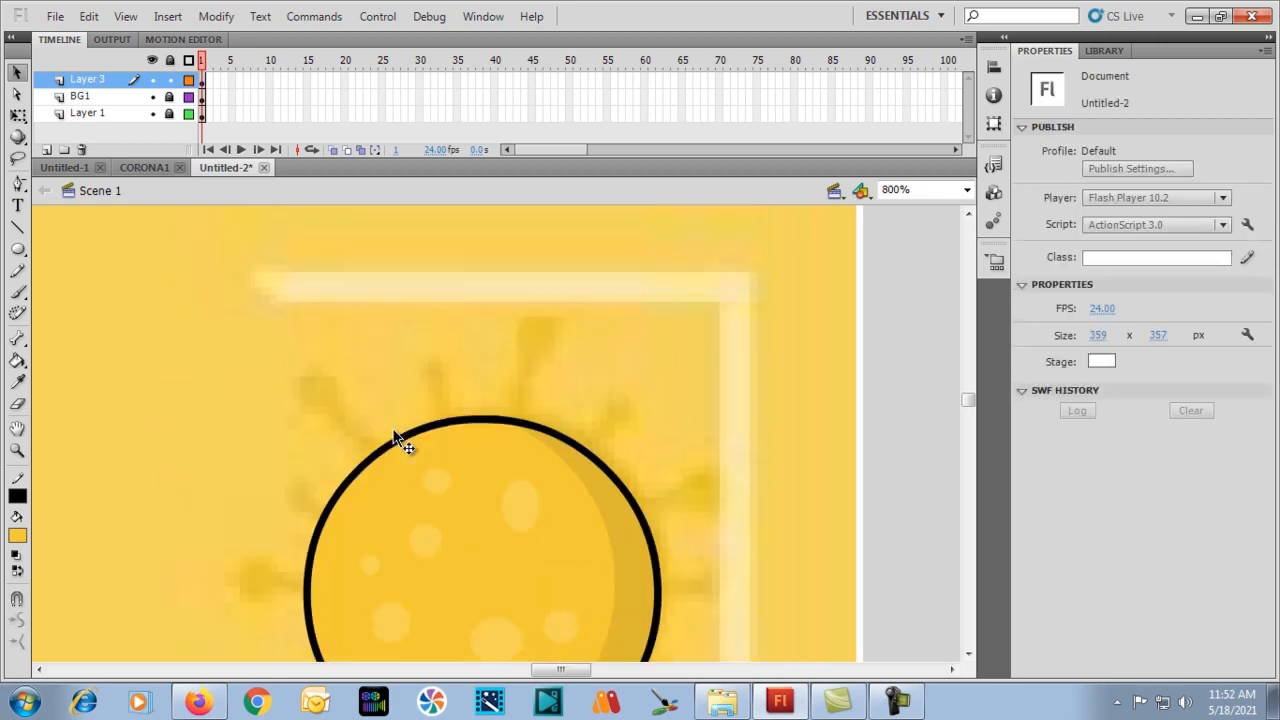
key(o)
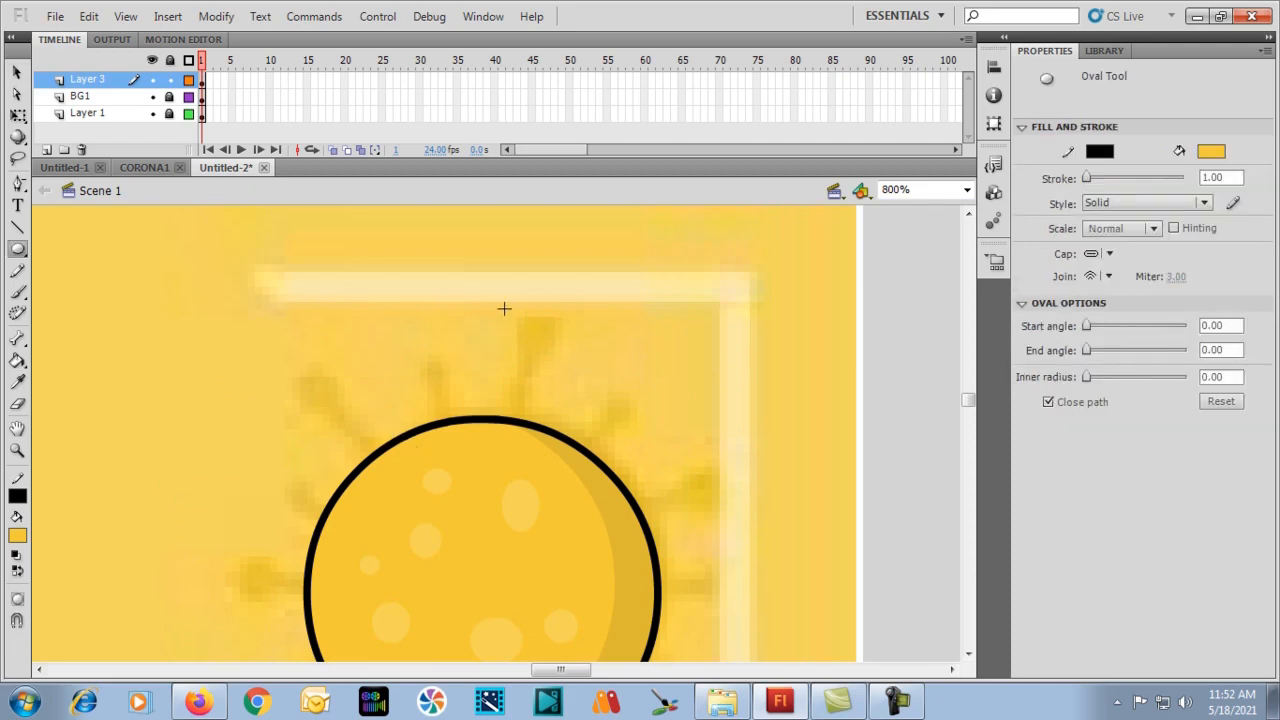
drag(504, 309, 557, 359)
key(n)
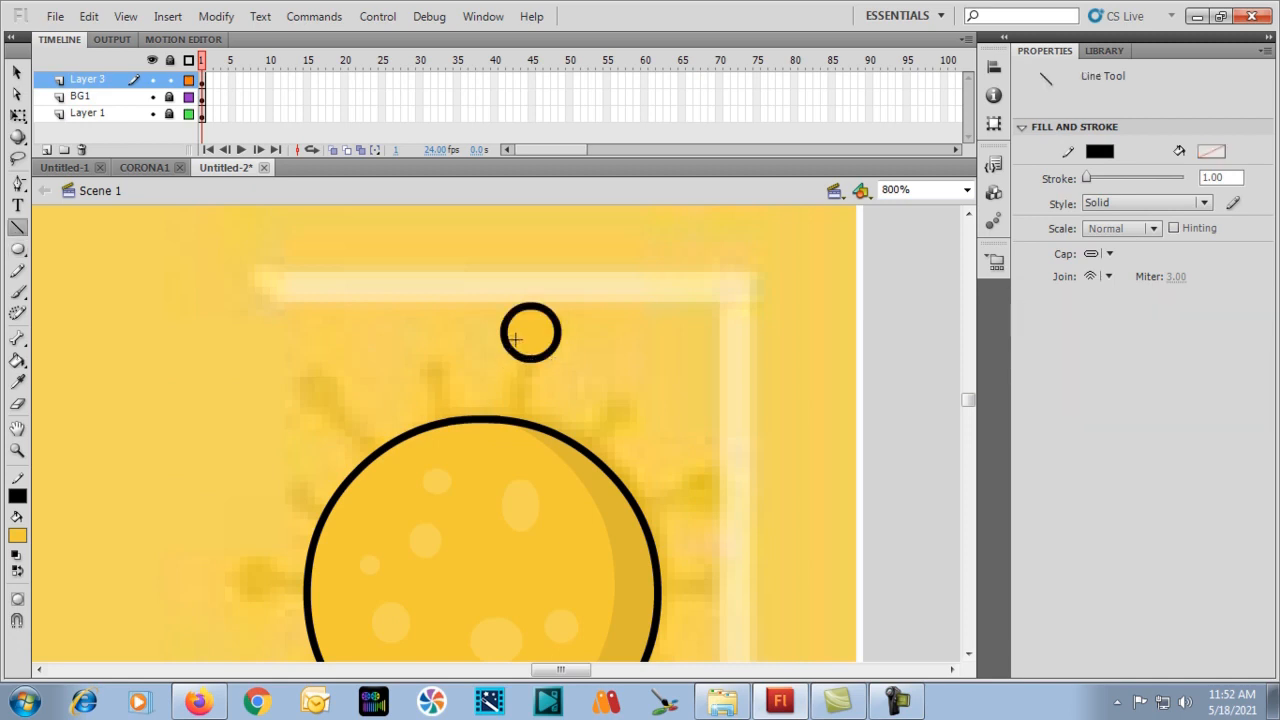
mouse_move(514, 340)
mouse_down()
mouse_move(499, 440)
mouse_move(537, 348)
mouse_up()
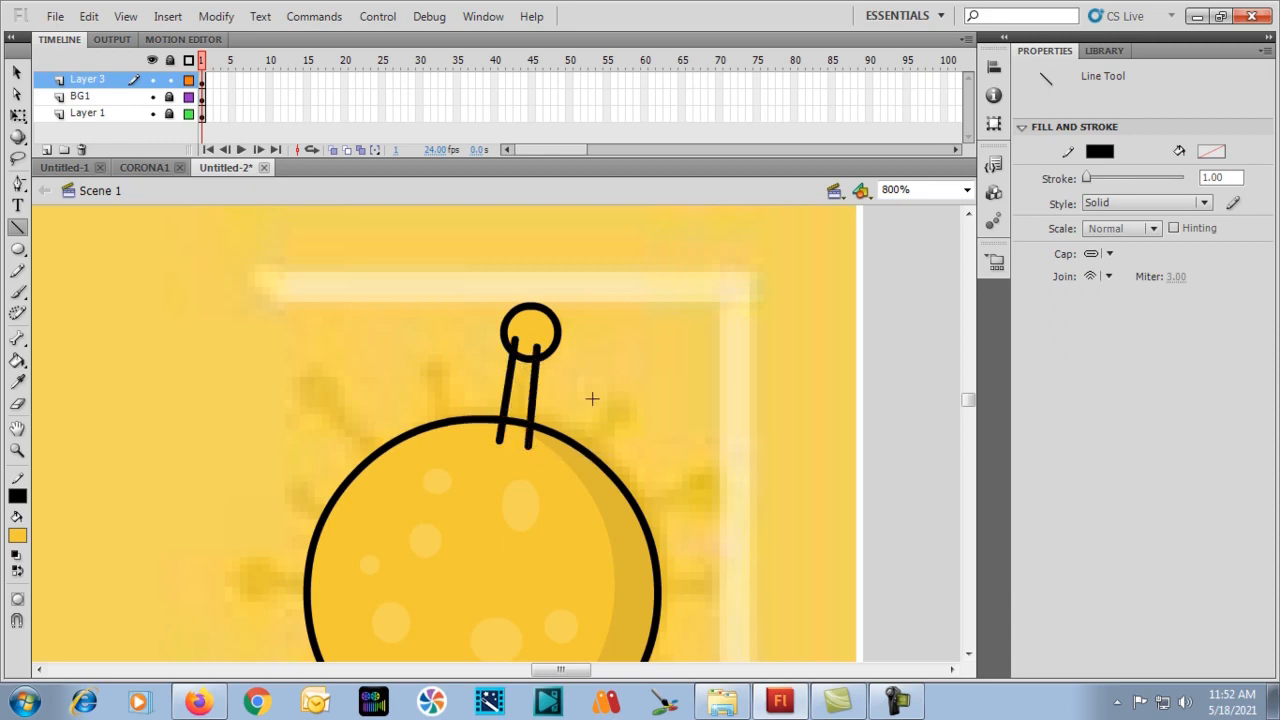
mouse_move(637, 437)
mouse_down()
mouse_move(605, 397)
mouse_move(636, 434)
mouse_up()
key(ctrl+z)
key(ctrl+z)
Trace the short spike clockwise of the top one with a small oval head and two slanted black lines into the body.
key(o)
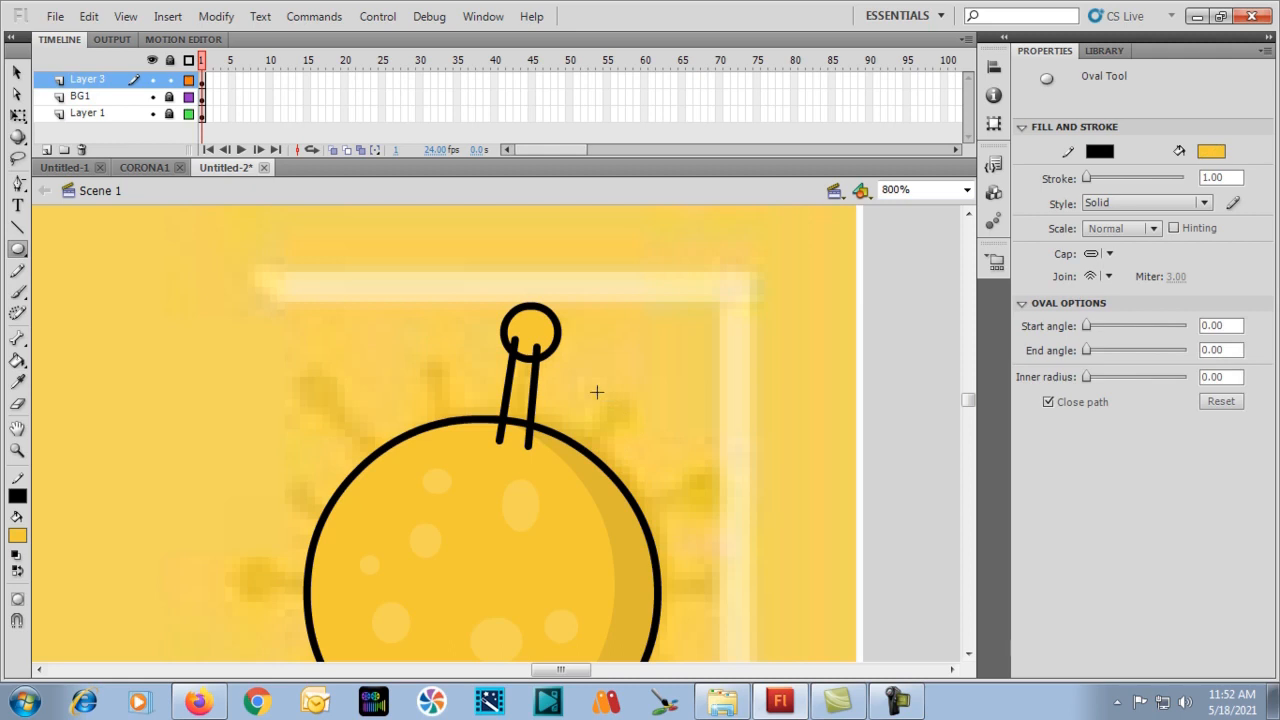
drag(596, 391, 636, 434)
drag(572, 467, 602, 421)
key(ctrl+z)
key(n)
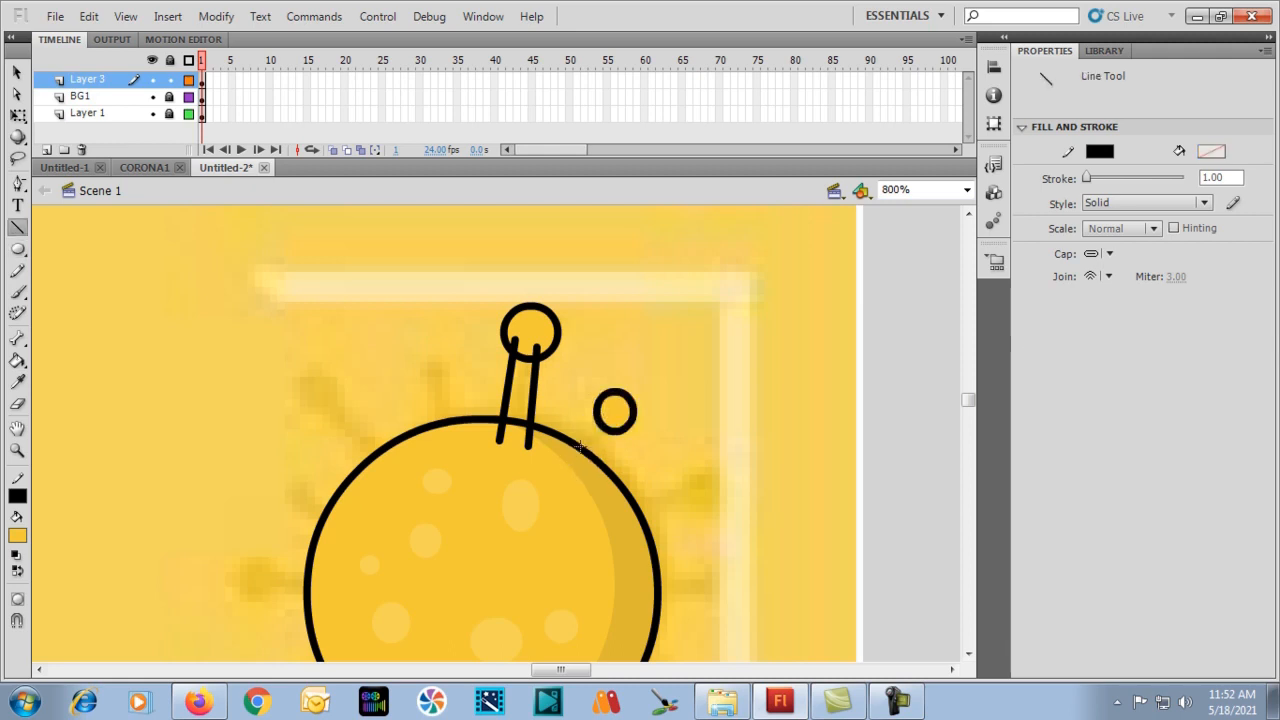
drag(570, 465, 606, 425)
mouse_move(620, 428)
mouse_down()
mouse_move(580, 480)
mouse_move(531, 417)
mouse_up()
Trace the spike at the body's upper right with an oval head and two nearly horizontal lines crossing the outline.
key(h)
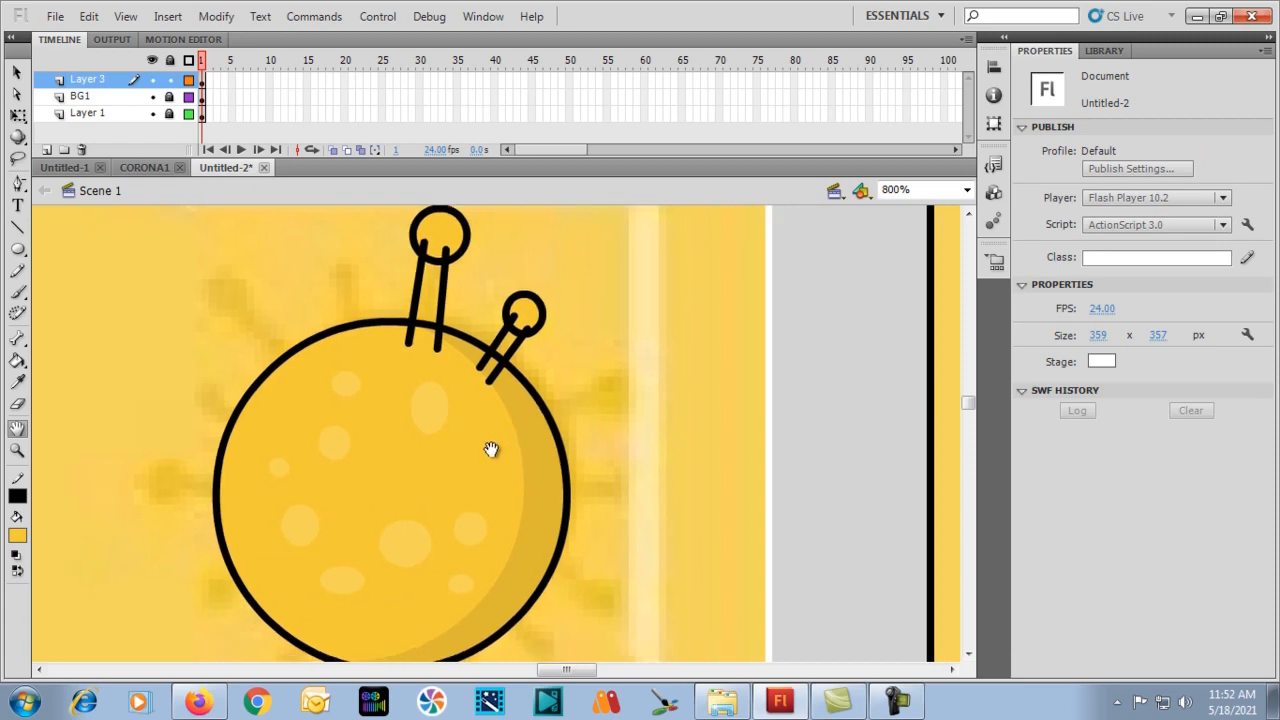
key(o)
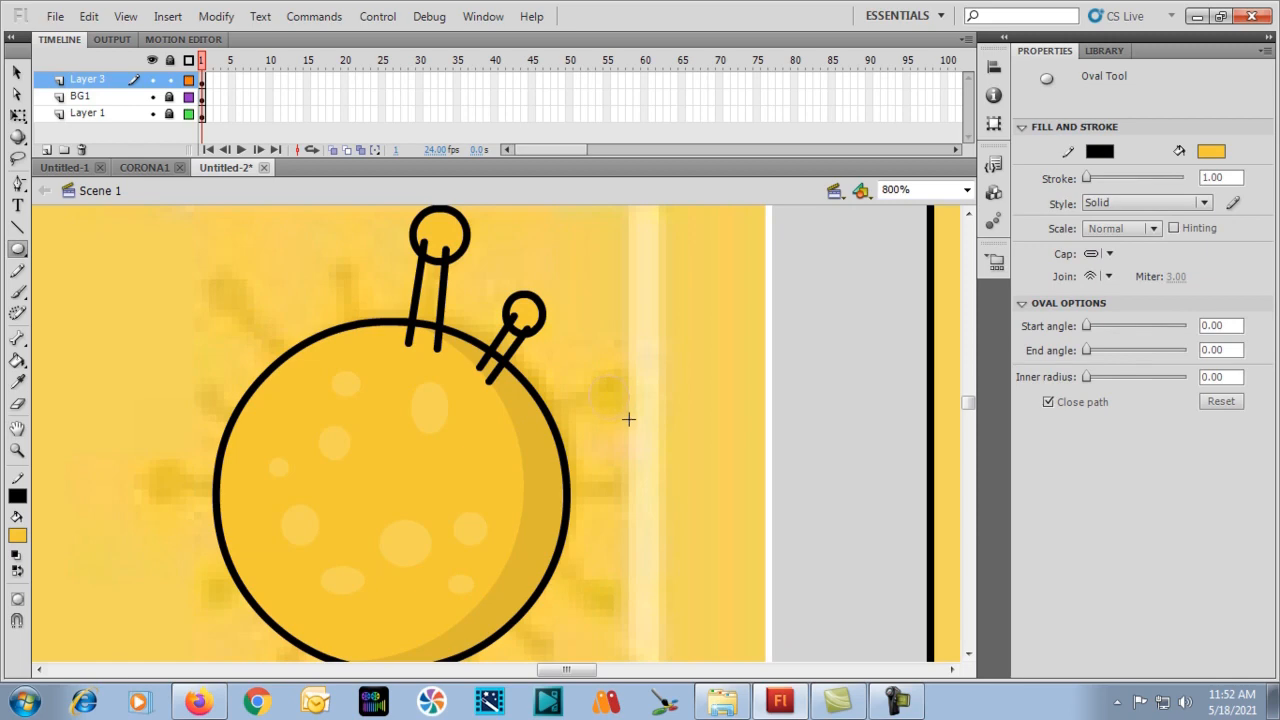
mouse_move(586, 373)
mouse_down()
mouse_move(629, 420)
mouse_move(514, 409)
mouse_up()
key(n)
drag(604, 411, 527, 432)
Trace the horizontal spike on the virus's right side with an upright oval head and two parallel stem lines.
scroll(520, 431, down, 3)
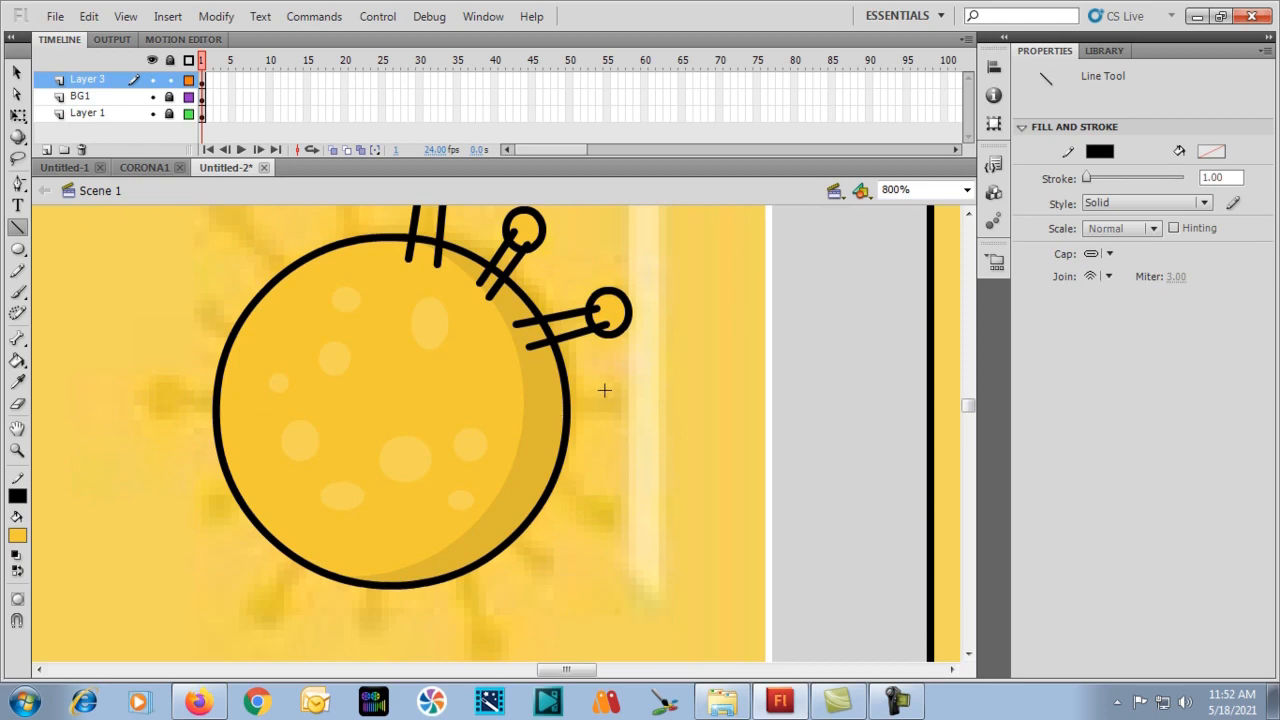
key(o)
drag(606, 378, 641, 423)
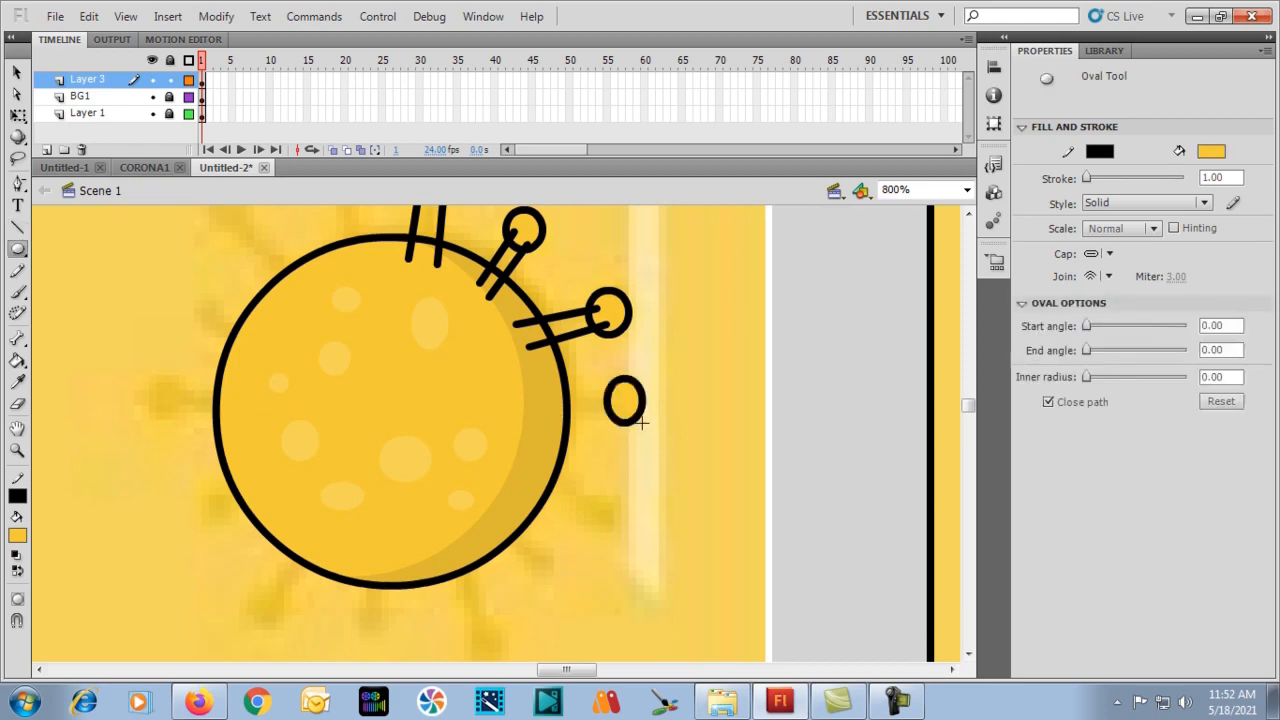
key(n)
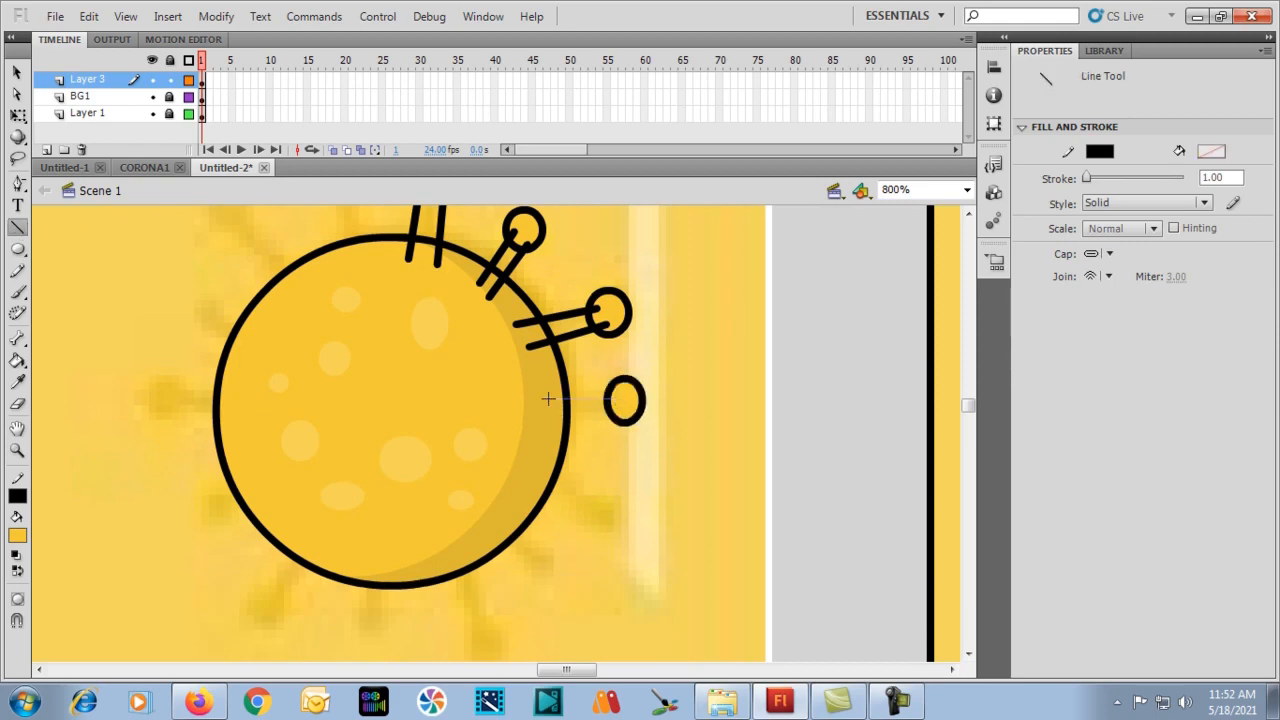
mouse_move(548, 398)
mouse_down()
mouse_move(606, 398)
mouse_move(540, 417)
mouse_up()
Trace the spike just below the horizontal right one with an oval head and two stem lines sloping into the body.
scroll(540, 417, down, 2)
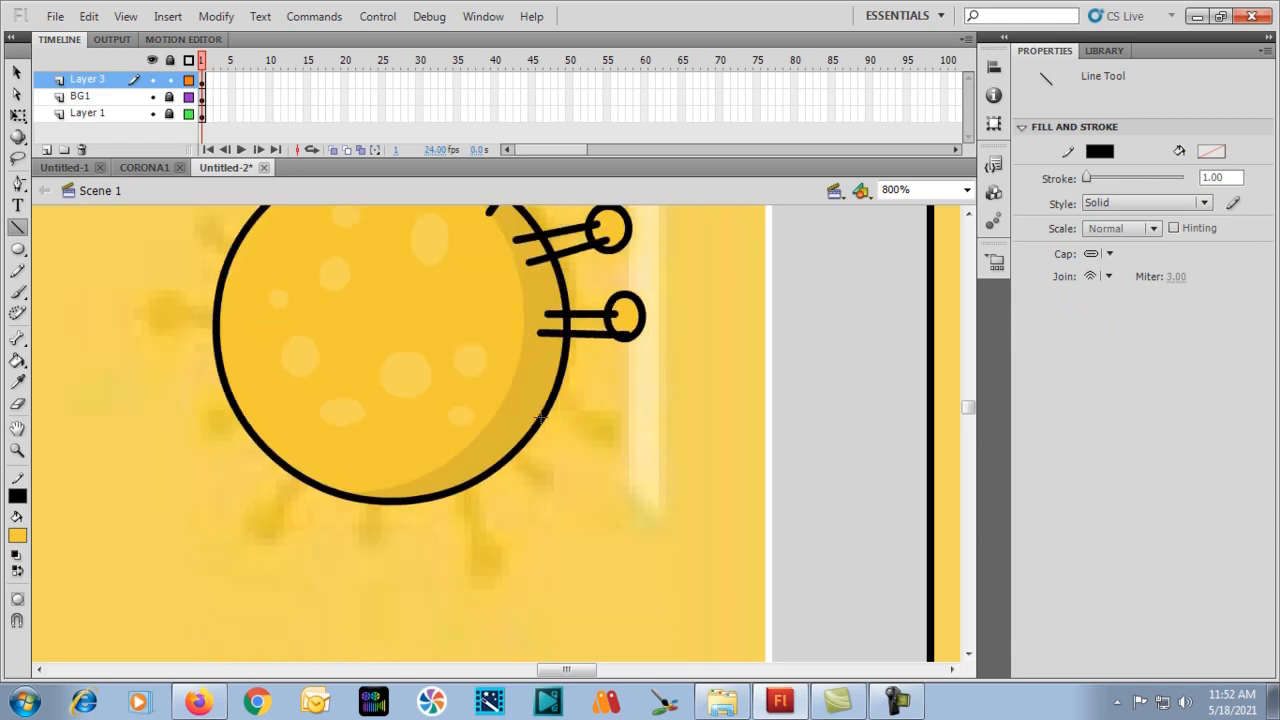
key(o)
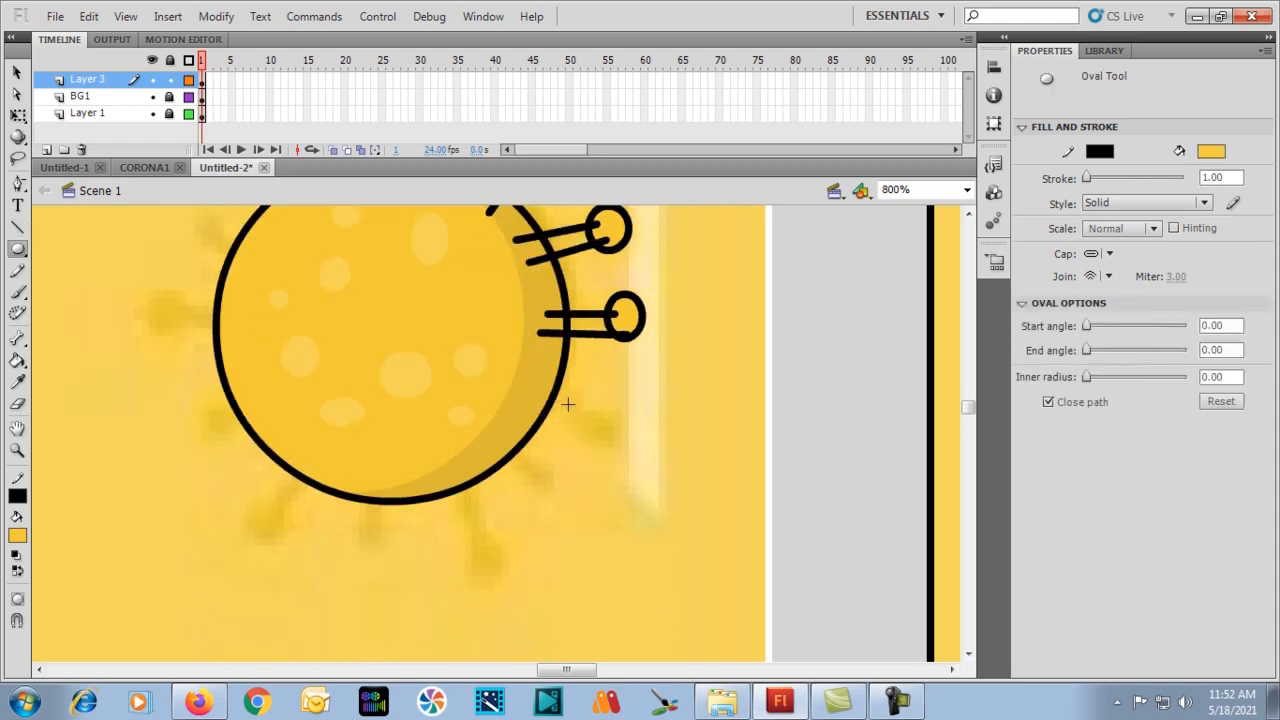
drag(580, 407, 620, 451)
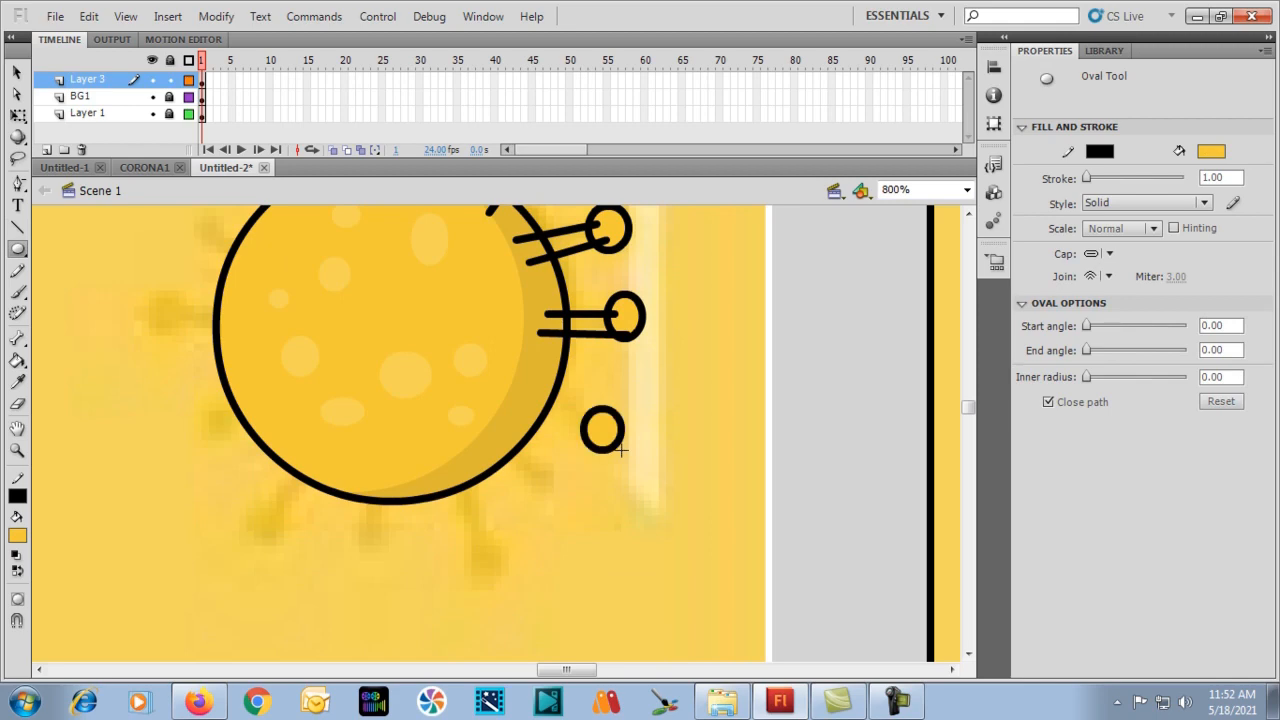
key(n)
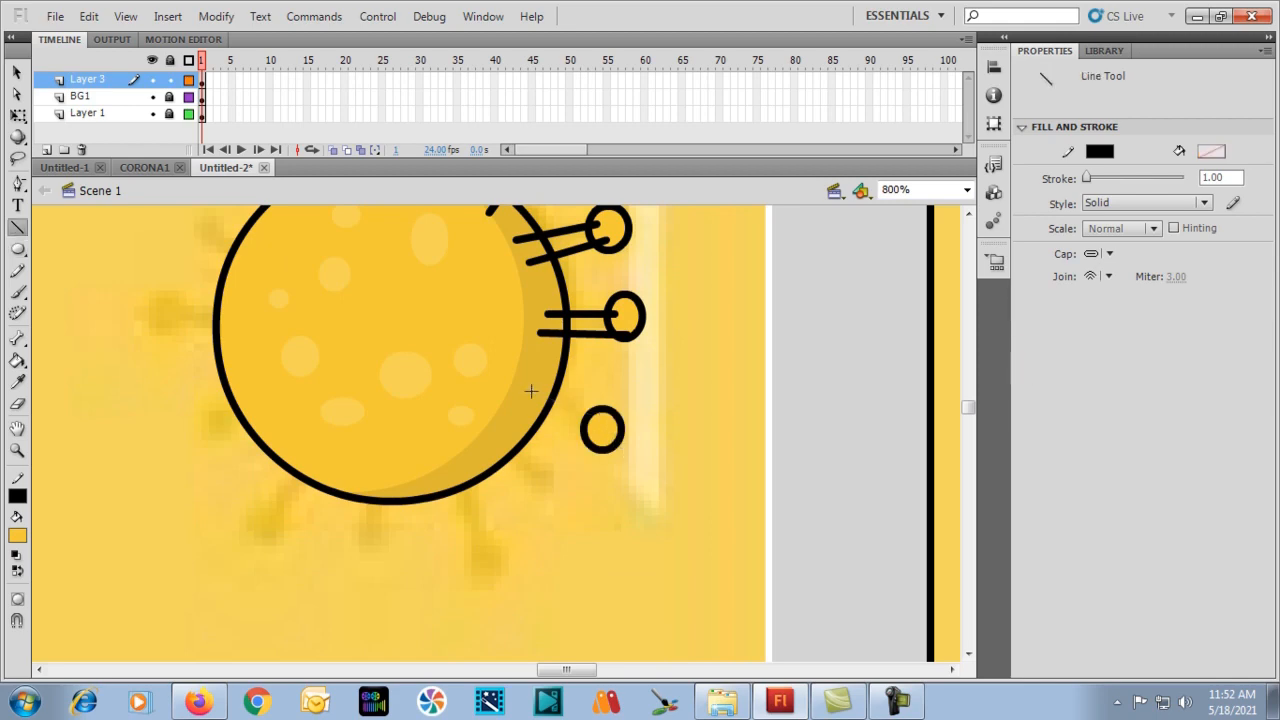
drag(531, 391, 594, 440)
drag(515, 418, 592, 442)
Trace the short spike at the body's lower right with a small circle head and two black stem lines.
scroll(466, 429, down, 3)
key(o)
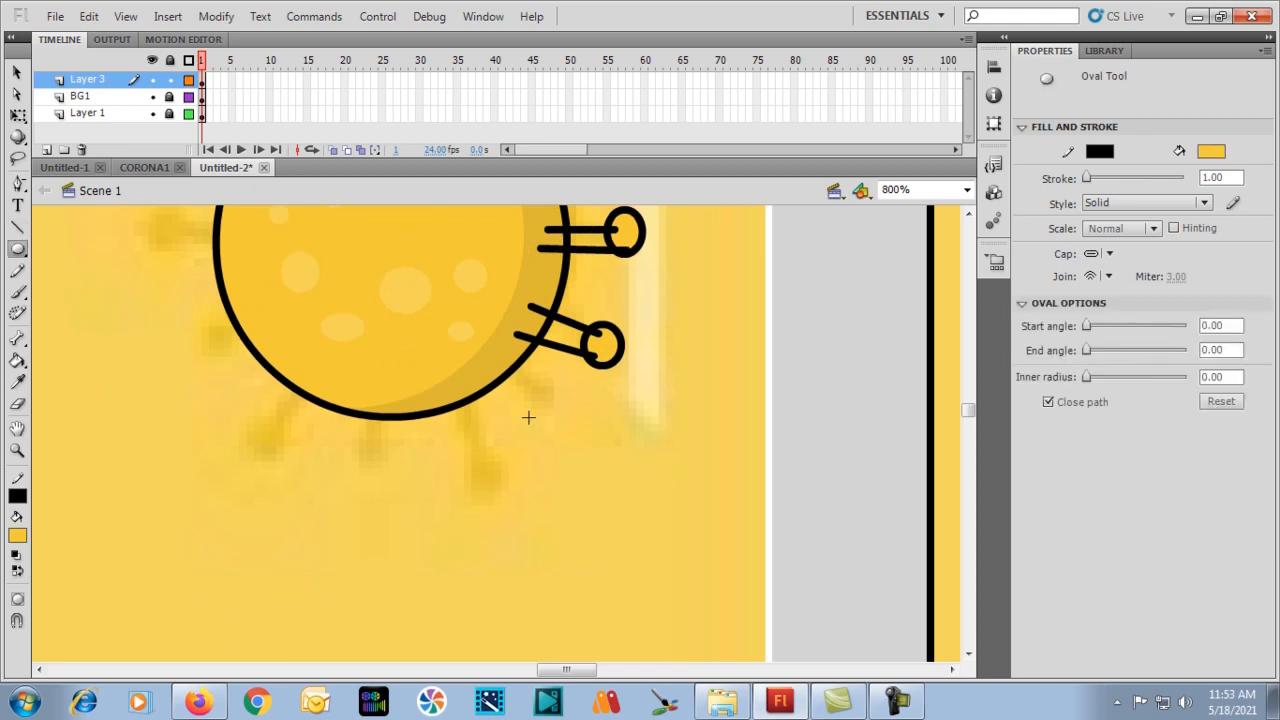
drag(524, 378, 560, 414)
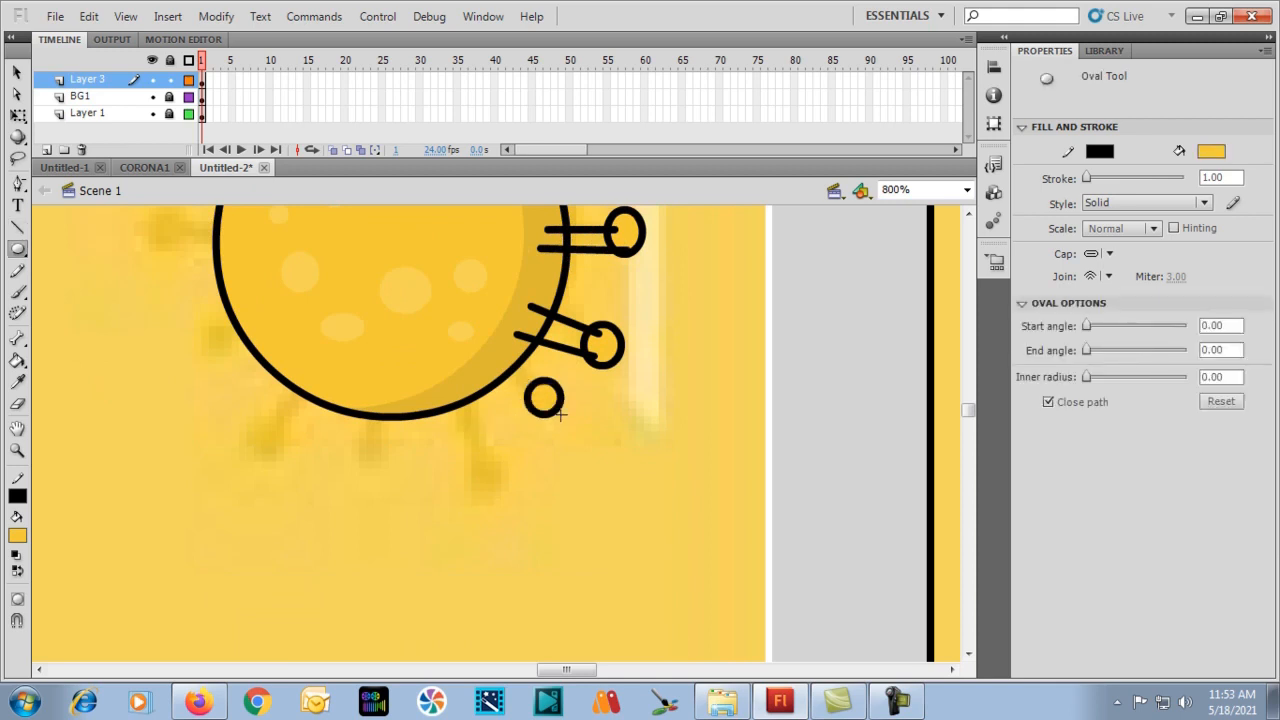
key(n)
drag(495, 356, 530, 401)
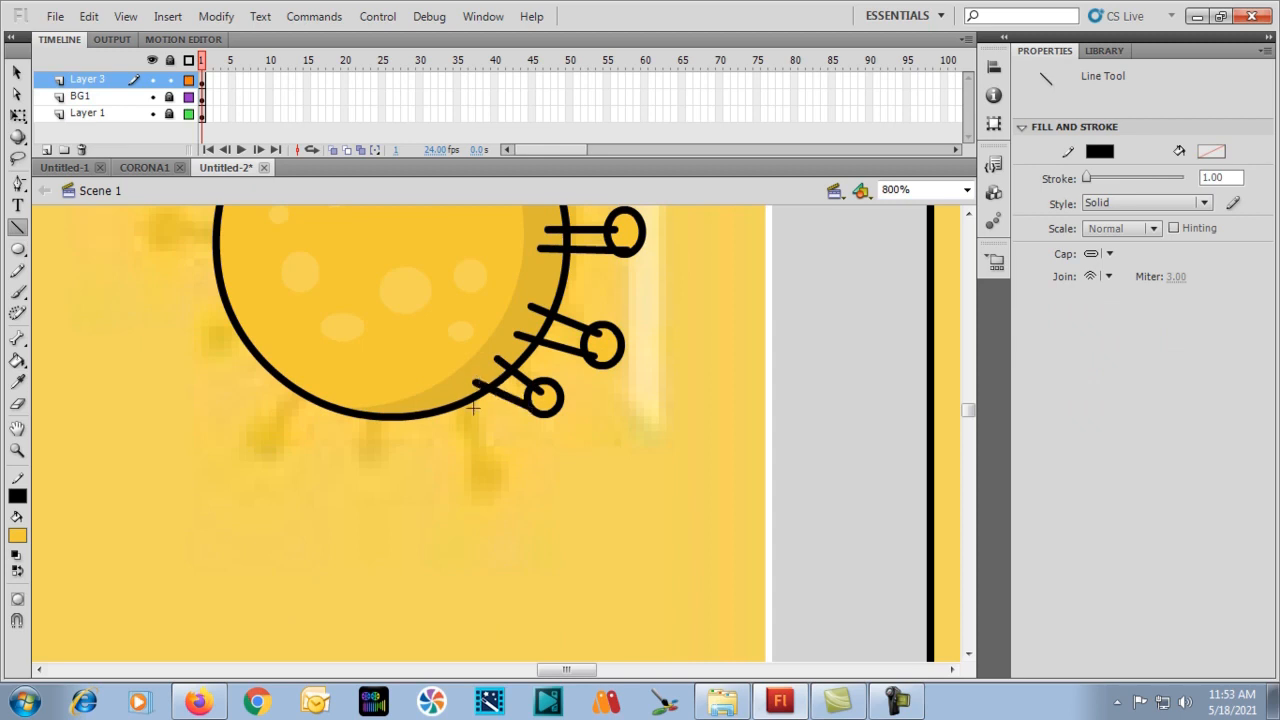
Trace the long spike at the bottom right of the virus with a larger oval head and two stem lines.
key(o)
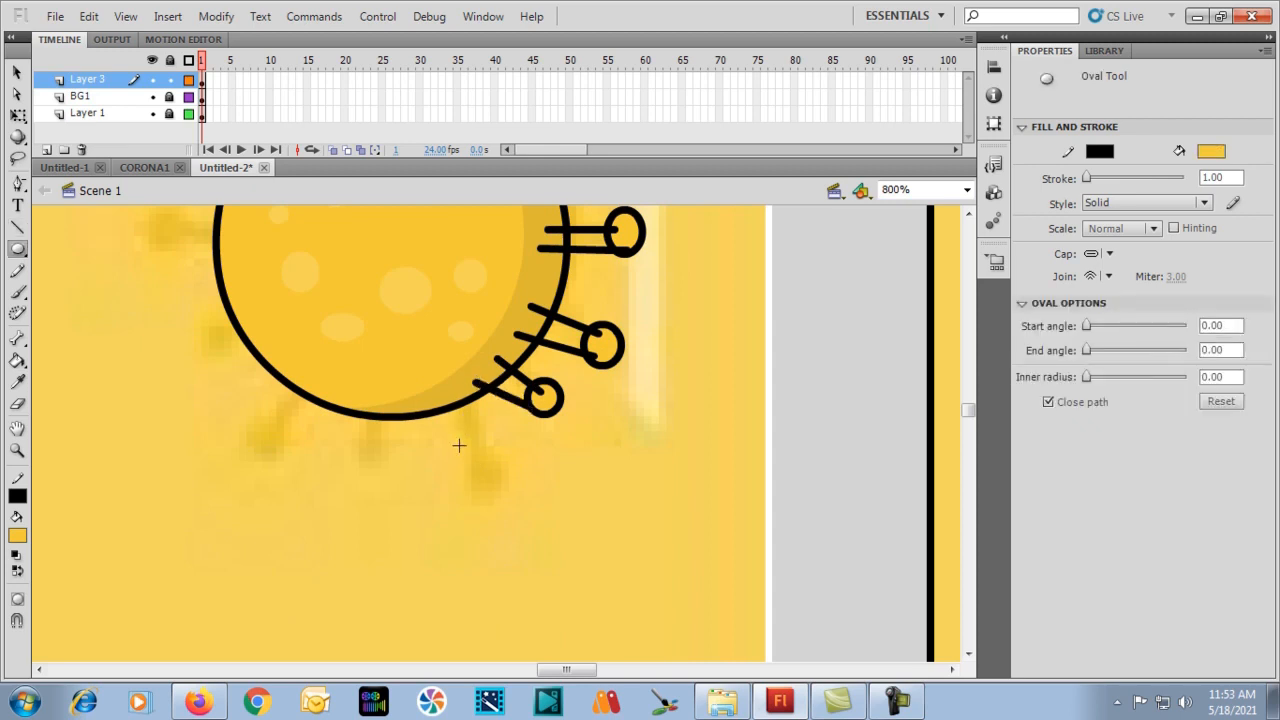
mouse_move(459, 445)
mouse_down()
mouse_move(506, 494)
mouse_move(458, 380)
mouse_up()
key(n)
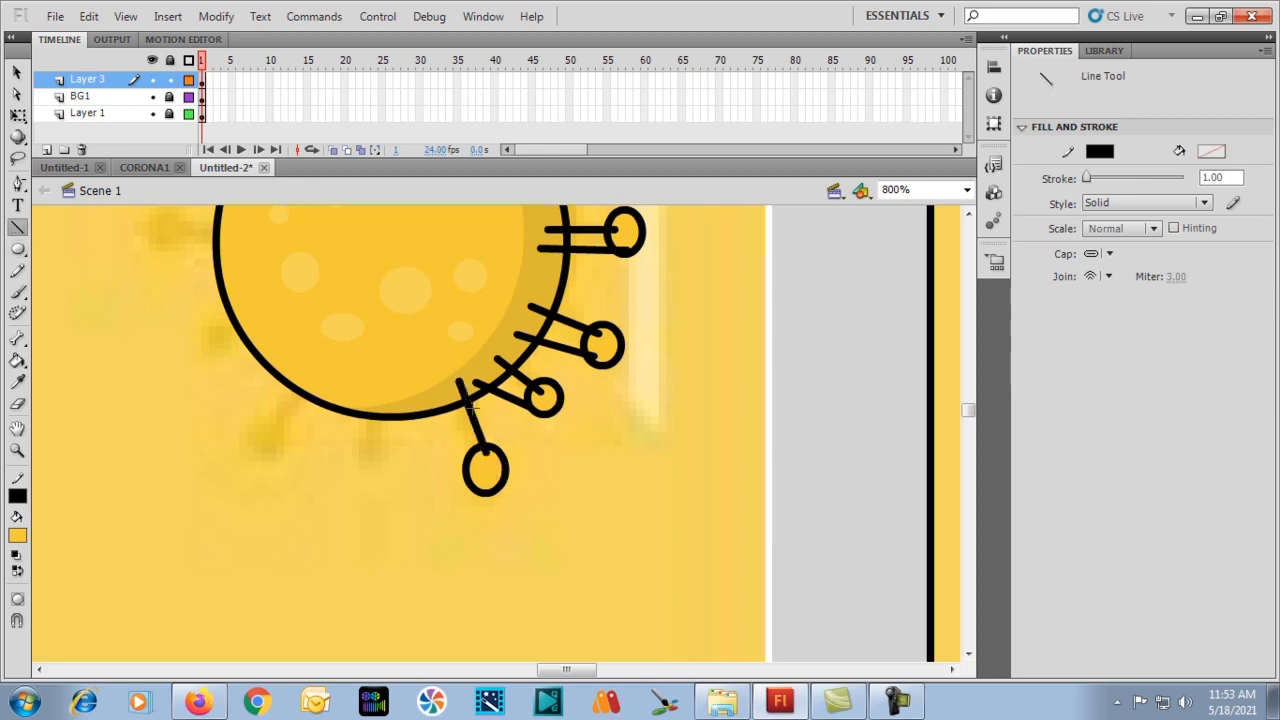
drag(475, 464, 440, 393)
Trace the short spike at the virus's bottom centre with a small oval head and two near-vertical stem lines.
key(o)
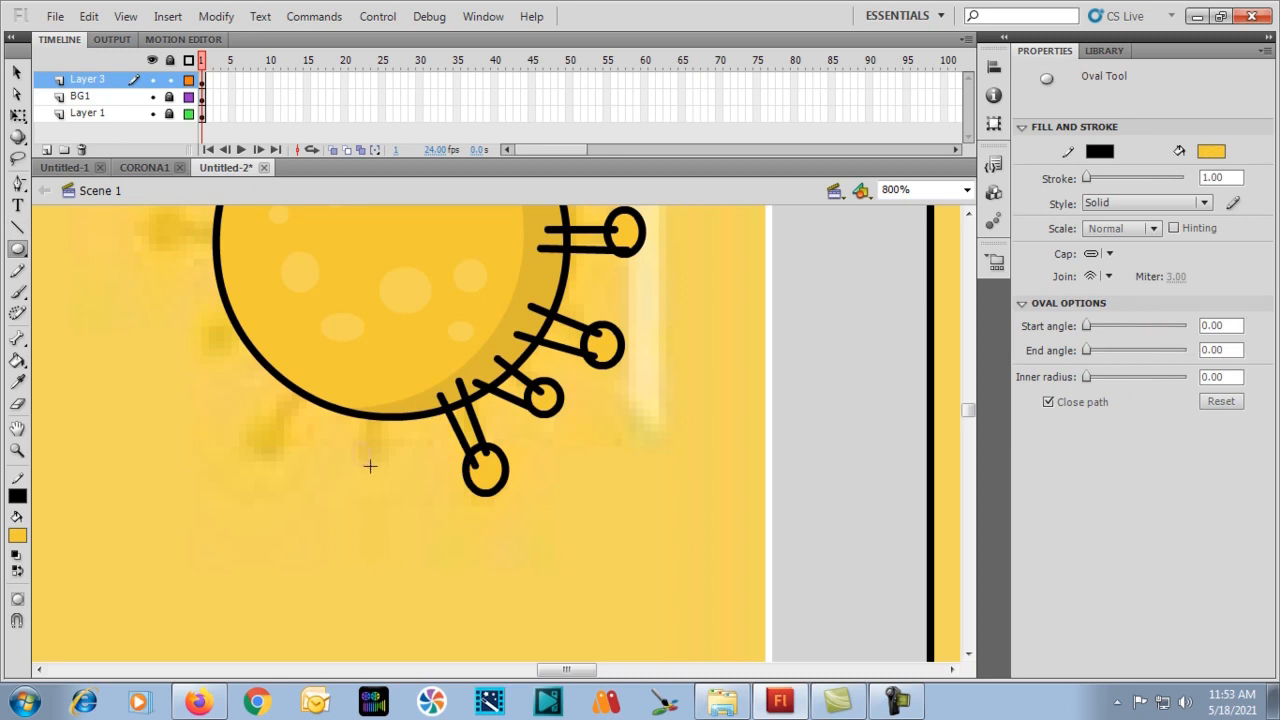
drag(370, 466, 387, 476)
key(n)
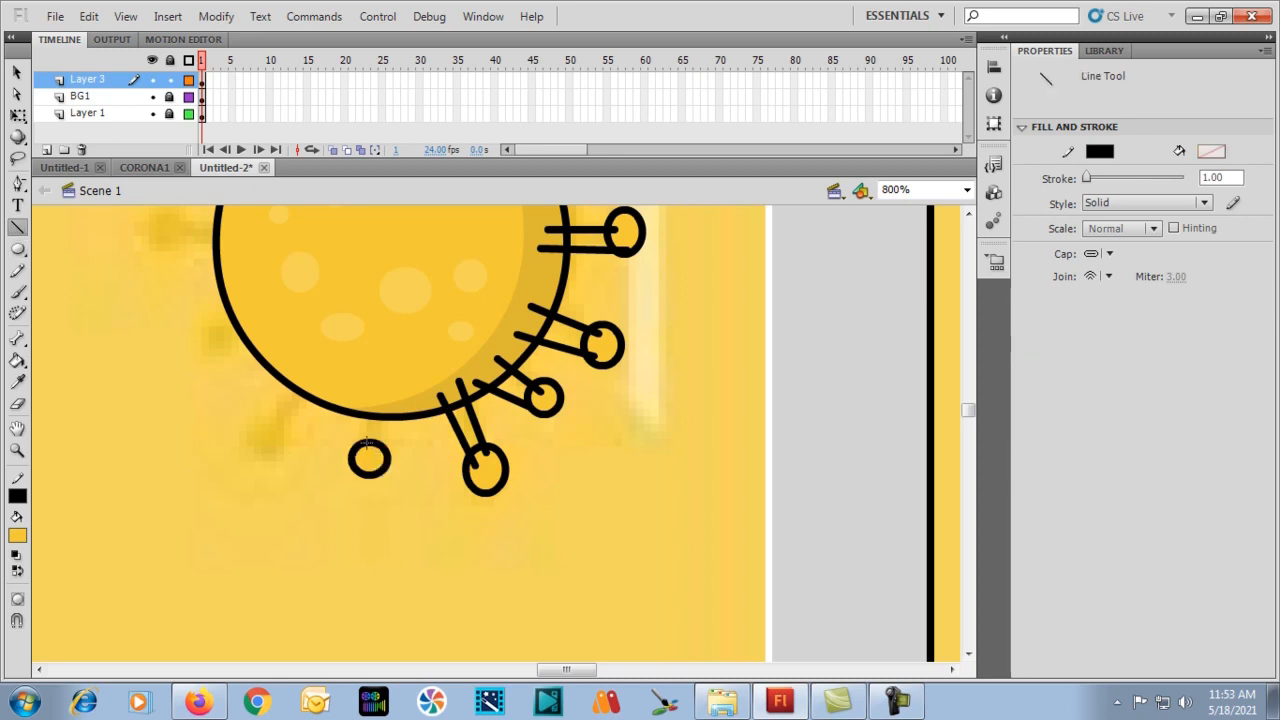
drag(368, 393, 362, 451)
drag(386, 393, 386, 448)
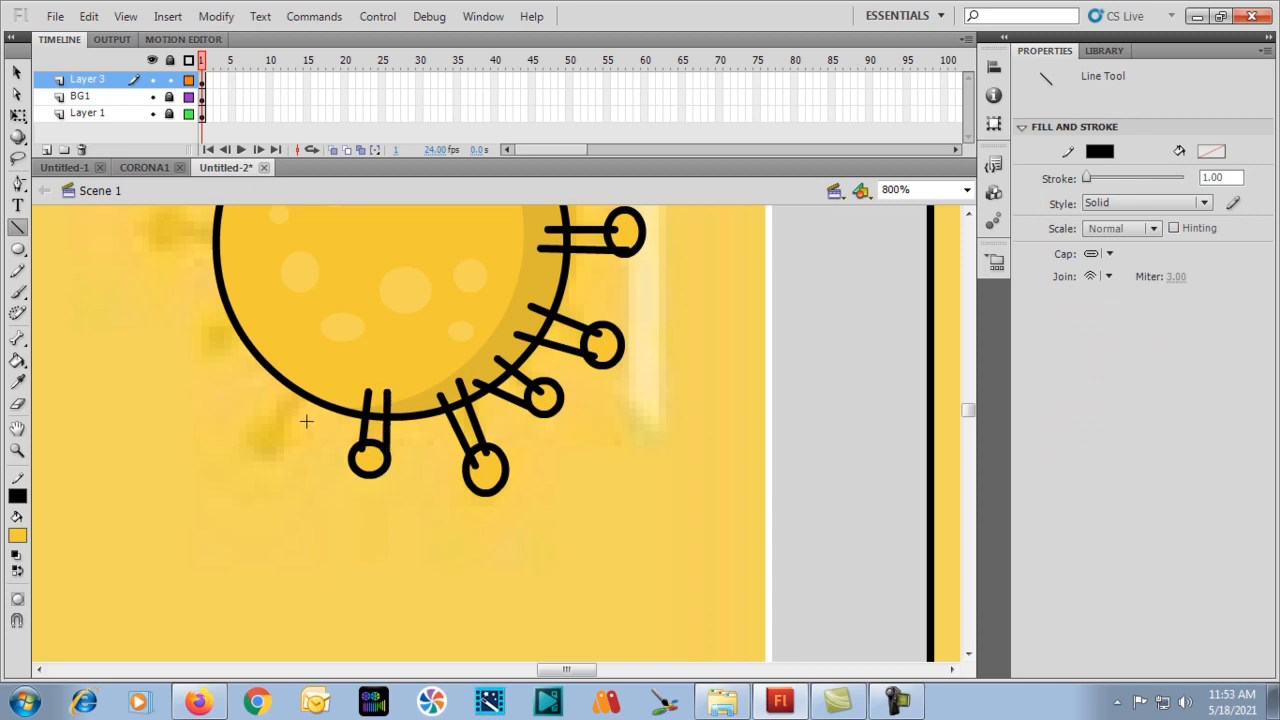
Trace the spike at the virus's bottom left with a round head and two diagonal stem lines into the body.
key(o)
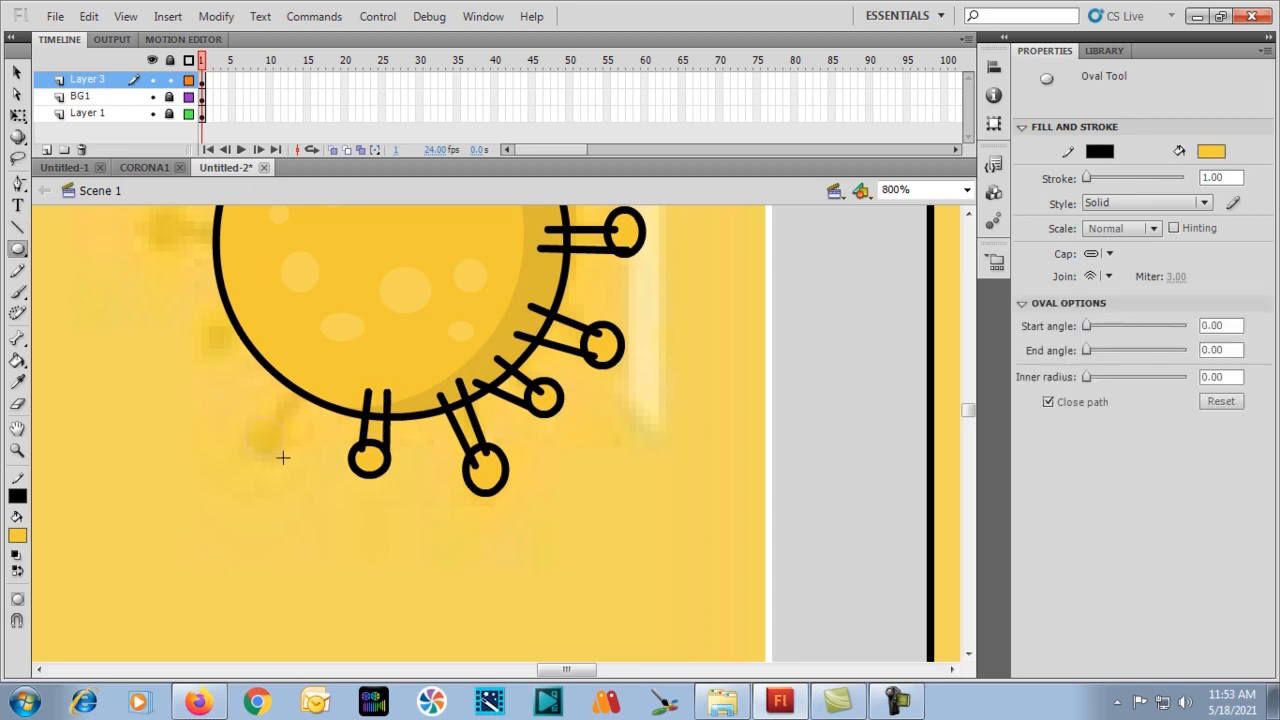
mouse_move(242, 414)
mouse_down()
mouse_move(284, 458)
mouse_move(293, 377)
mouse_up()
key(n)
mouse_move(273, 435)
mouse_down()
mouse_move(319, 385)
mouse_move(457, 558)
mouse_up()
Trace the short spike on the virus's lower left side with a small oval head and two diagonal stem lines.
key(space)
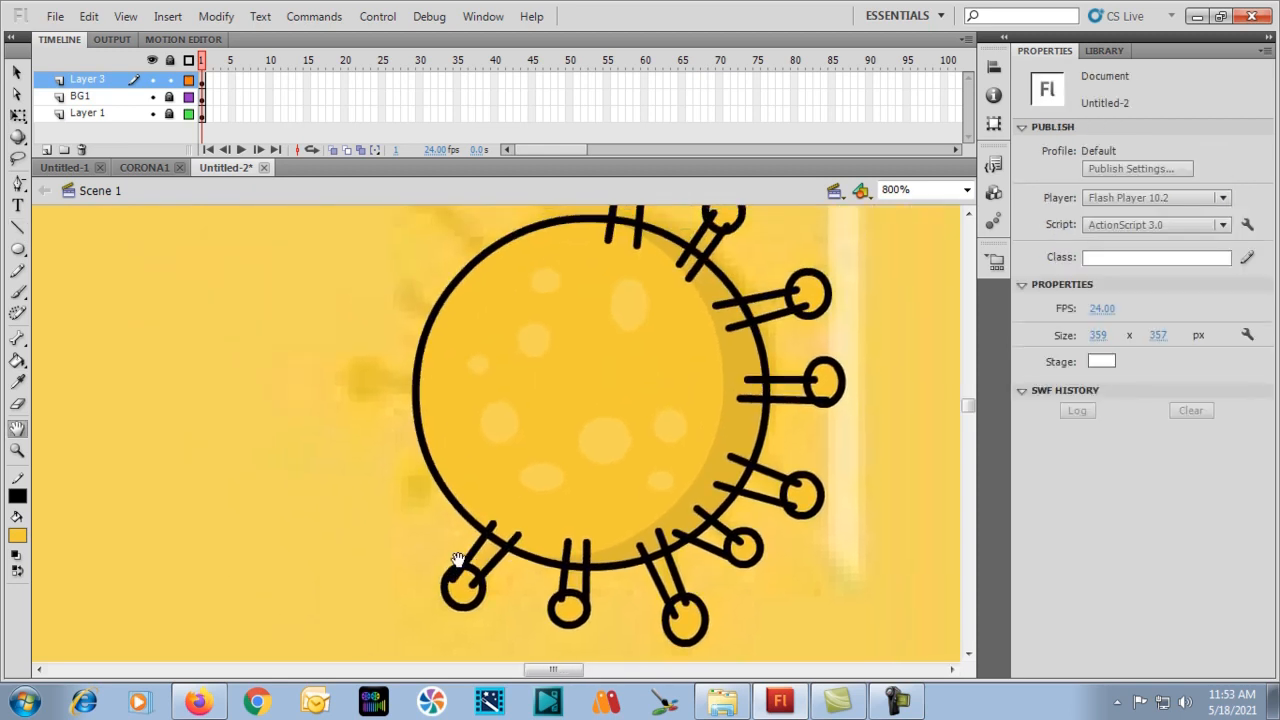
key(o)
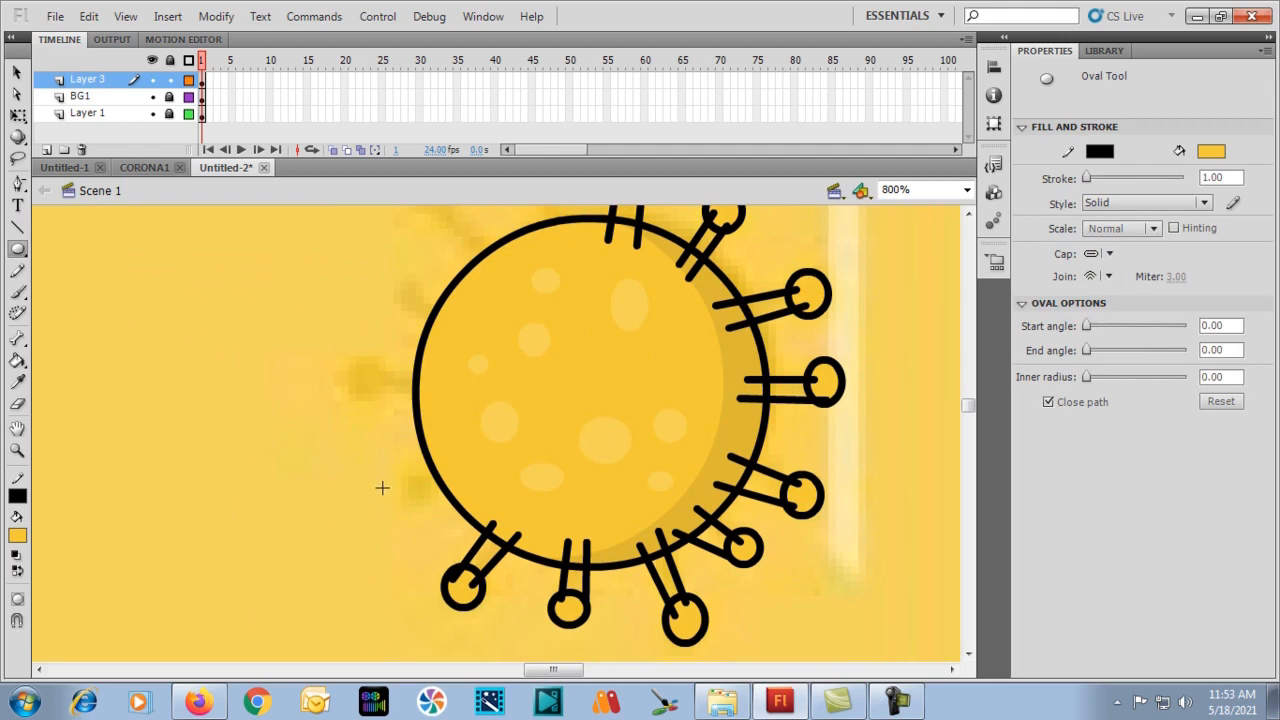
mouse_move(381, 487)
mouse_down()
mouse_move(411, 519)
mouse_move(403, 487)
mouse_move(443, 452)
mouse_up()
key(n)
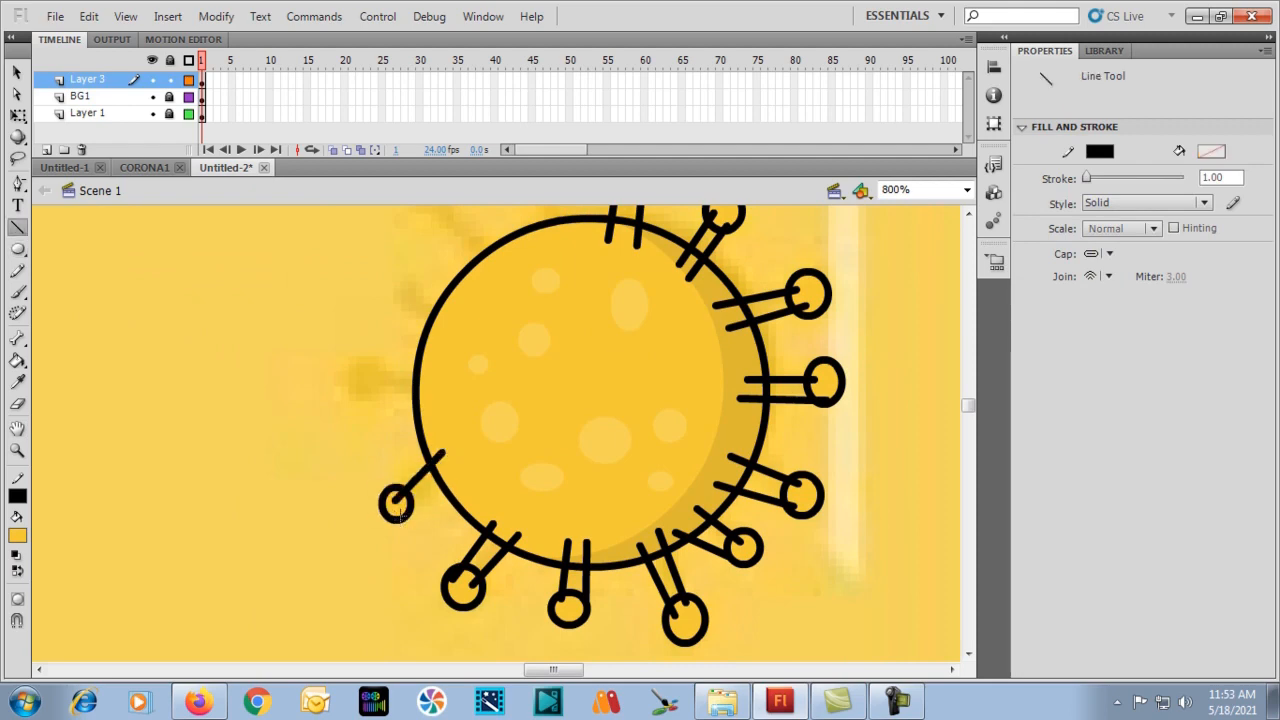
drag(400, 512, 462, 468)
scroll(365, 479, up, 3)
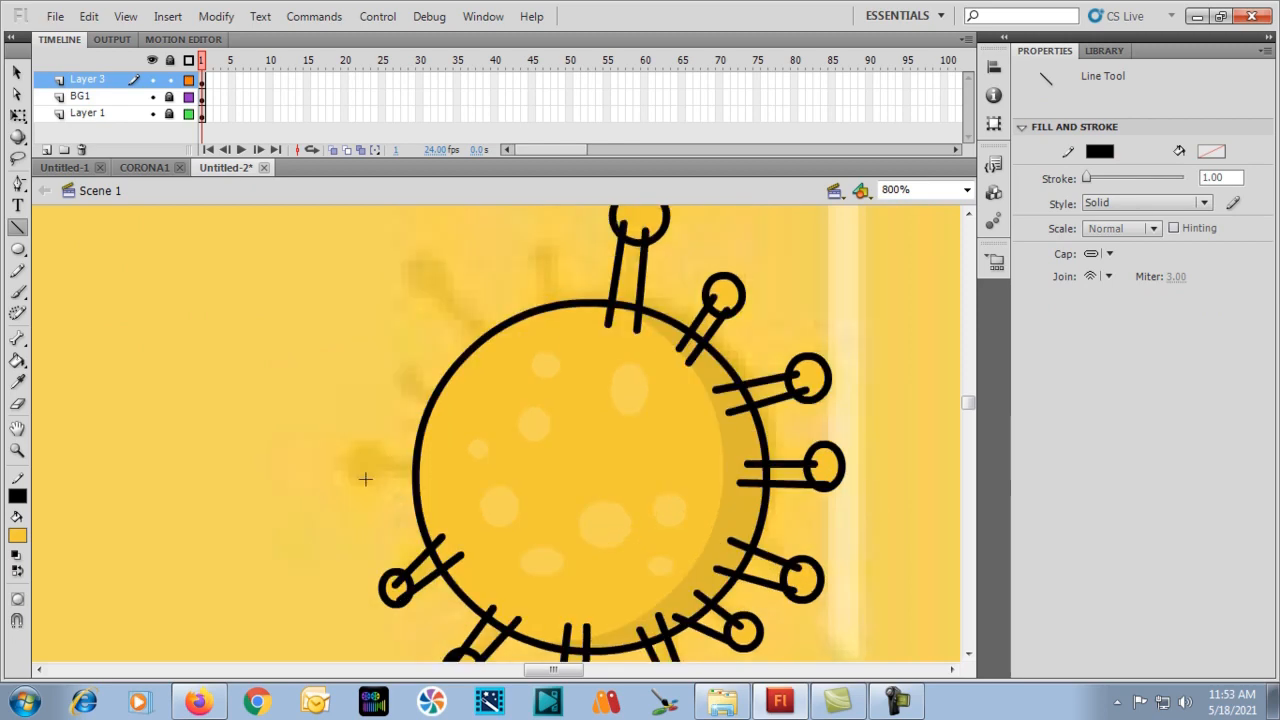
Trace the spike on the virus's left side with a round head and two near-horizontal stem lines into the body.
drag(345, 442, 392, 487)
key(ctrl+z)
key(o)
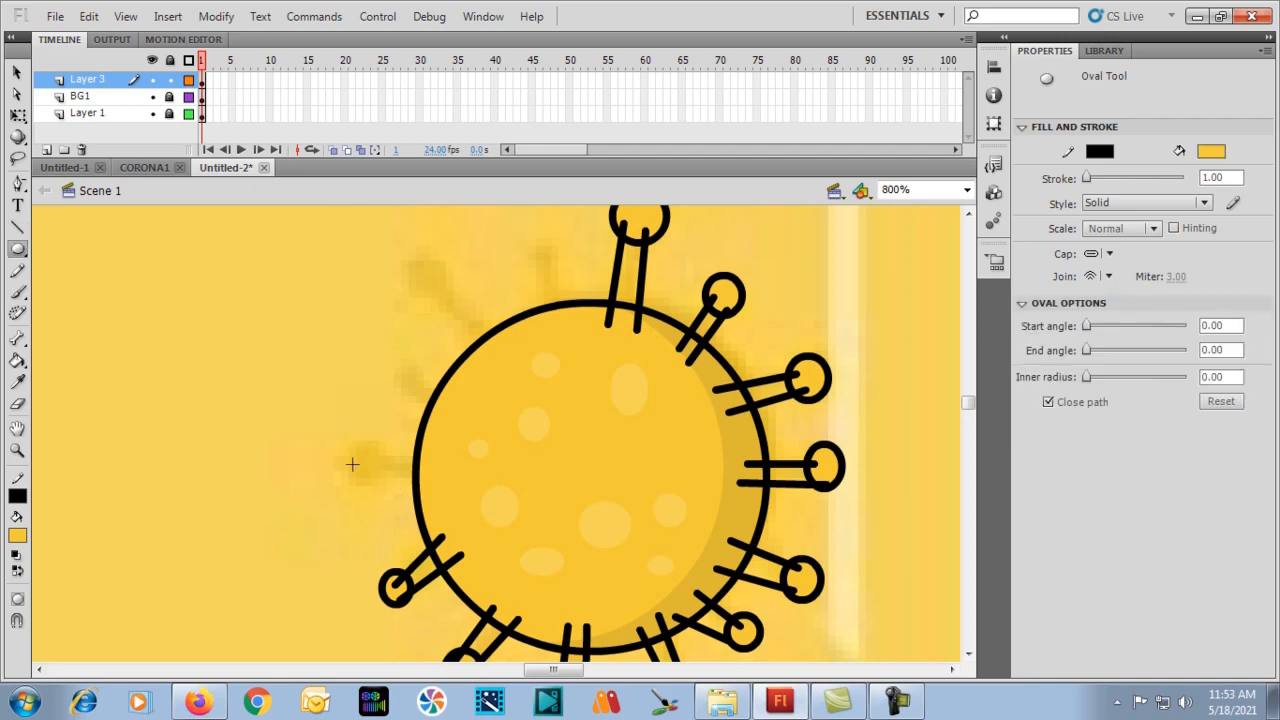
mouse_move(333, 443)
mouse_down()
mouse_move(383, 489)
mouse_move(362, 456)
mouse_move(421, 486)
mouse_up()
key(n)
Trace the next spike above it with a round head and two stem lines sloping down into the virus body.
scroll(422, 486, up, 2)
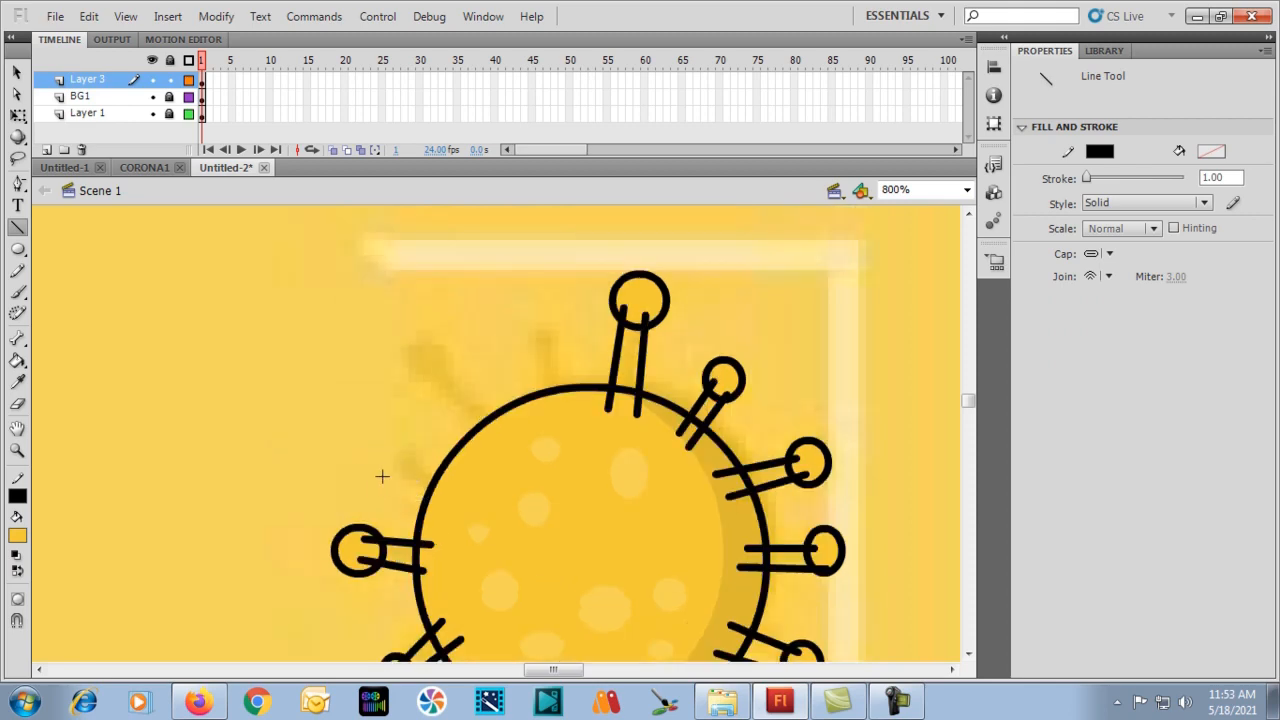
key(o)
mouse_move(349, 446)
mouse_down()
mouse_move(397, 488)
mouse_move(420, 462)
mouse_move(458, 469)
mouse_up()
key(ctrl+z)
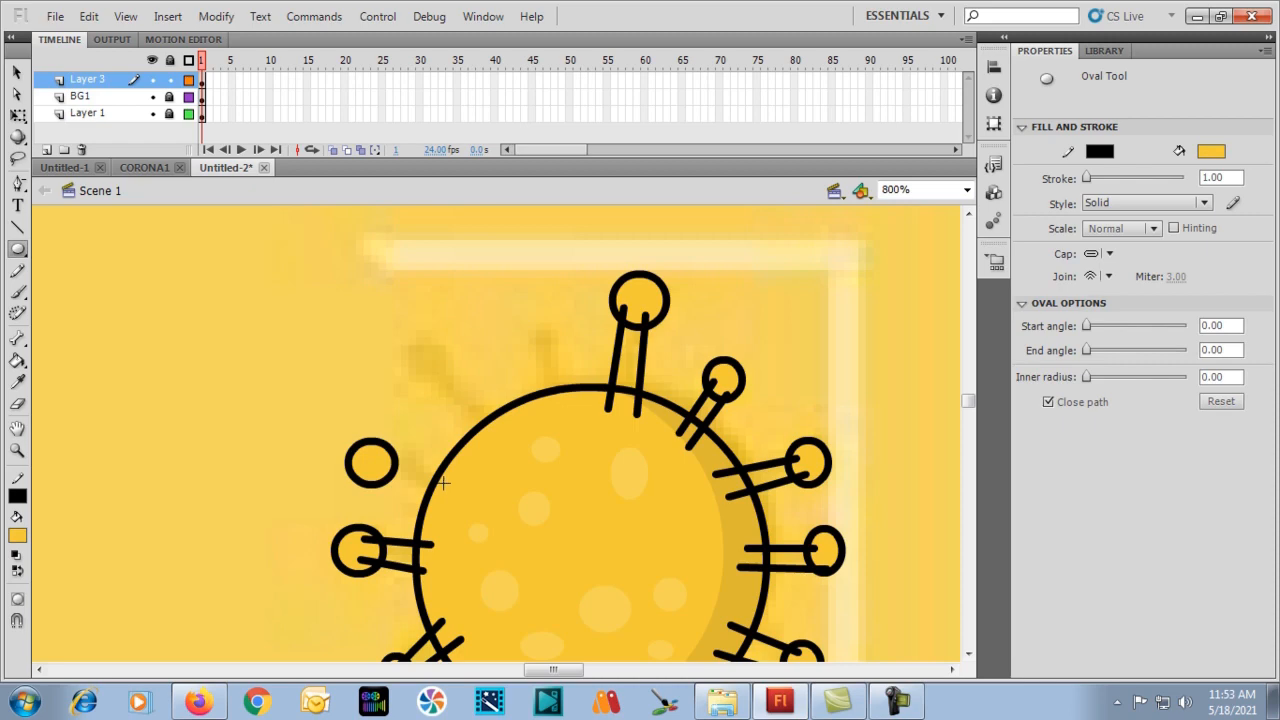
key(n)
mouse_move(382, 458)
mouse_down()
mouse_move(464, 479)
mouse_move(383, 474)
mouse_move(445, 508)
mouse_up()
Trace the diagonal spike at the virus's upper left with a round head and two stem lines.
scroll(445, 508, up, 1)
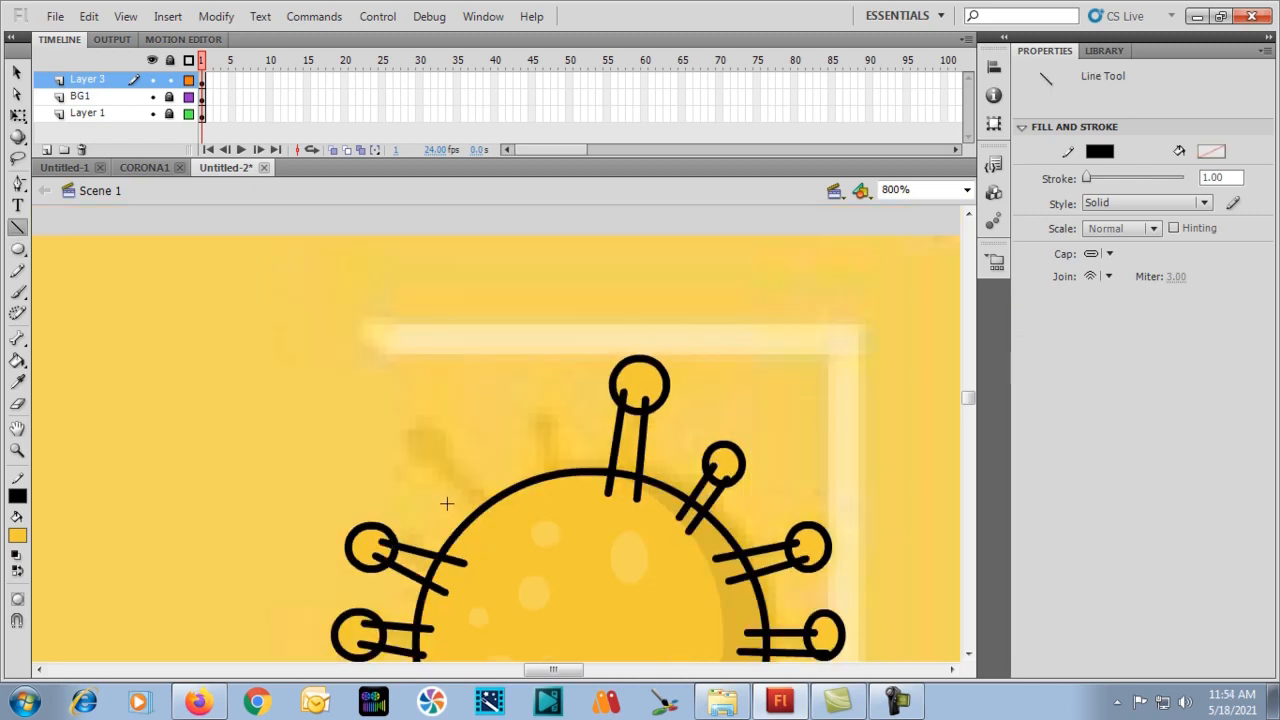
key(o)
mouse_move(415, 437)
mouse_down()
mouse_move(490, 508)
mouse_move(476, 521)
mouse_up()
key(n)
Trace the short spike just left of the long top spike with a small round head and two stem lines.
key(o)
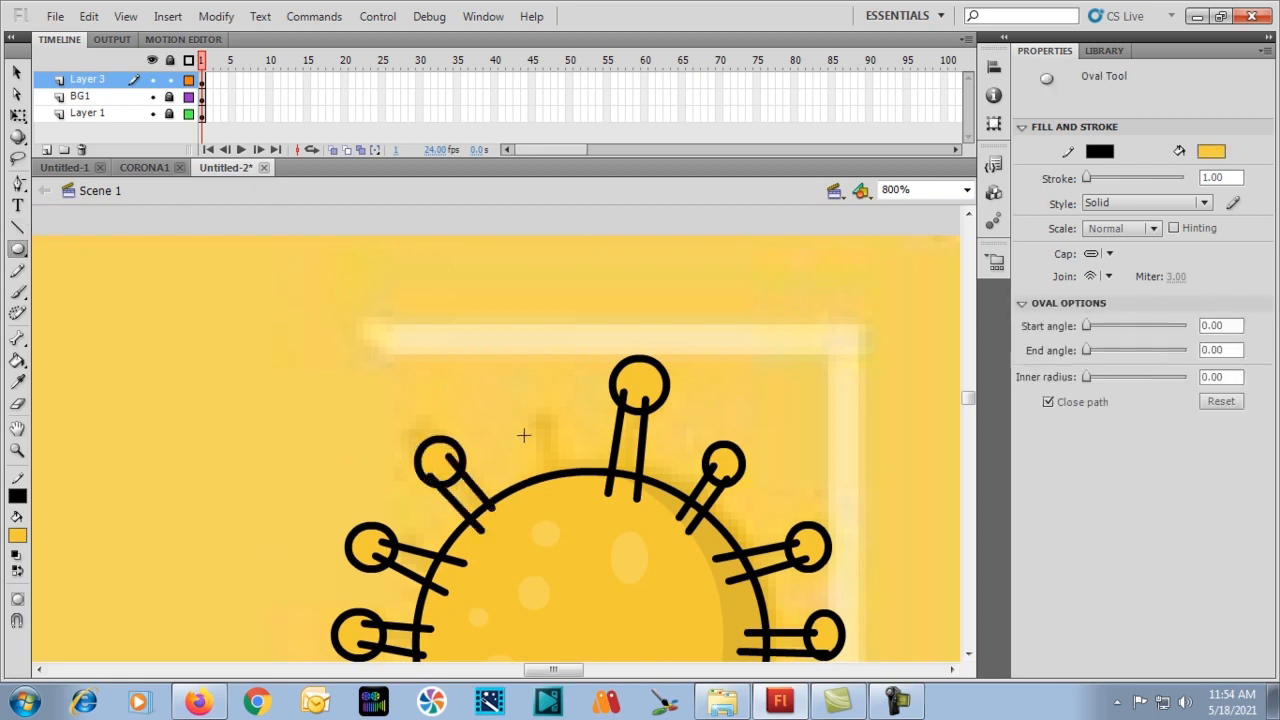
mouse_move(523, 400)
mouse_down()
mouse_move(565, 441)
mouse_move(569, 494)
mouse_up()
key(n)
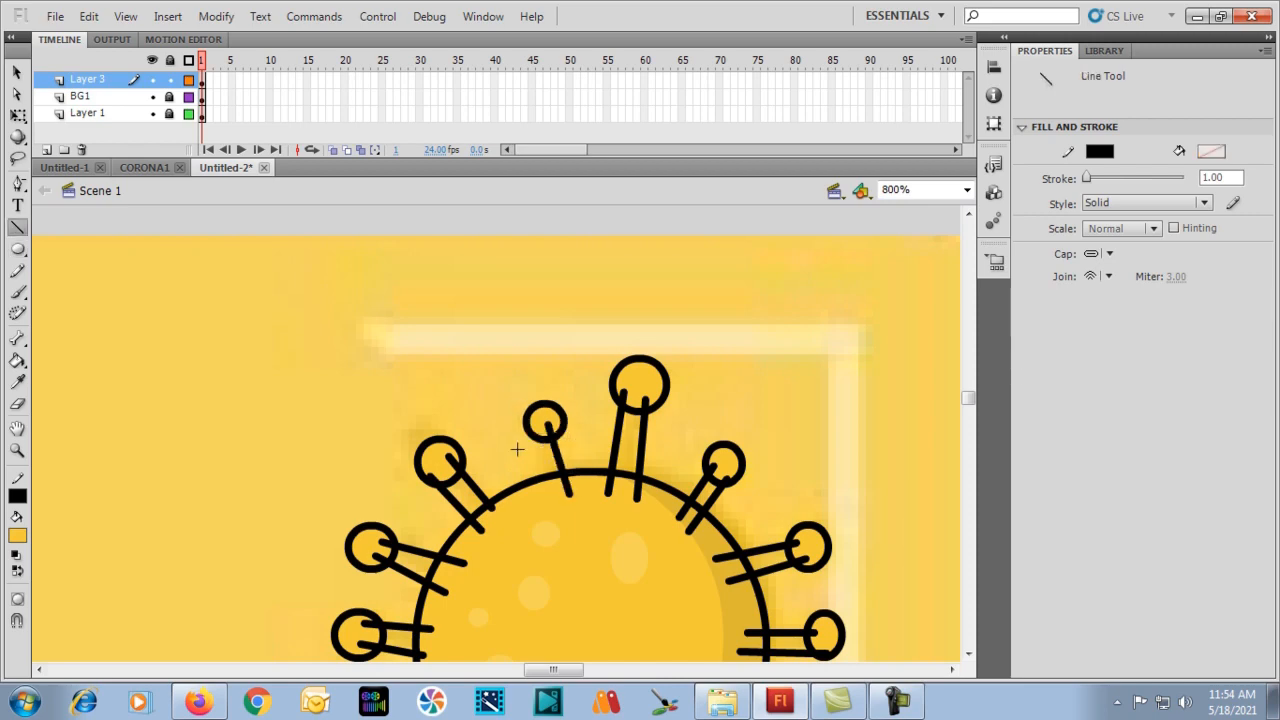
drag(532, 430, 546, 506)
Fill the stems of the spikes along the virus's left and bottom sides with shades sampled from the reference image.
key(ctrl+minus)
key(ctrl+minus)
key(ctrl+equal)
key(ctrl+equal)
key(ctrl+equal)
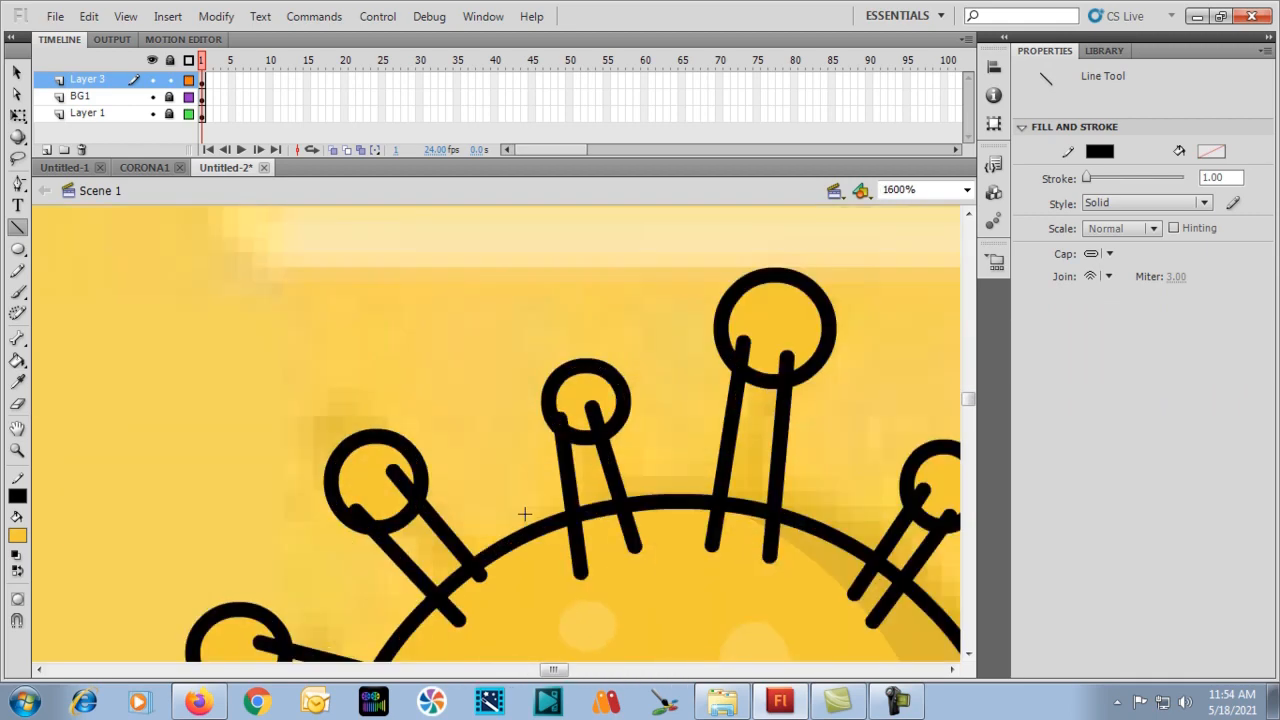
key(v)
key(k)
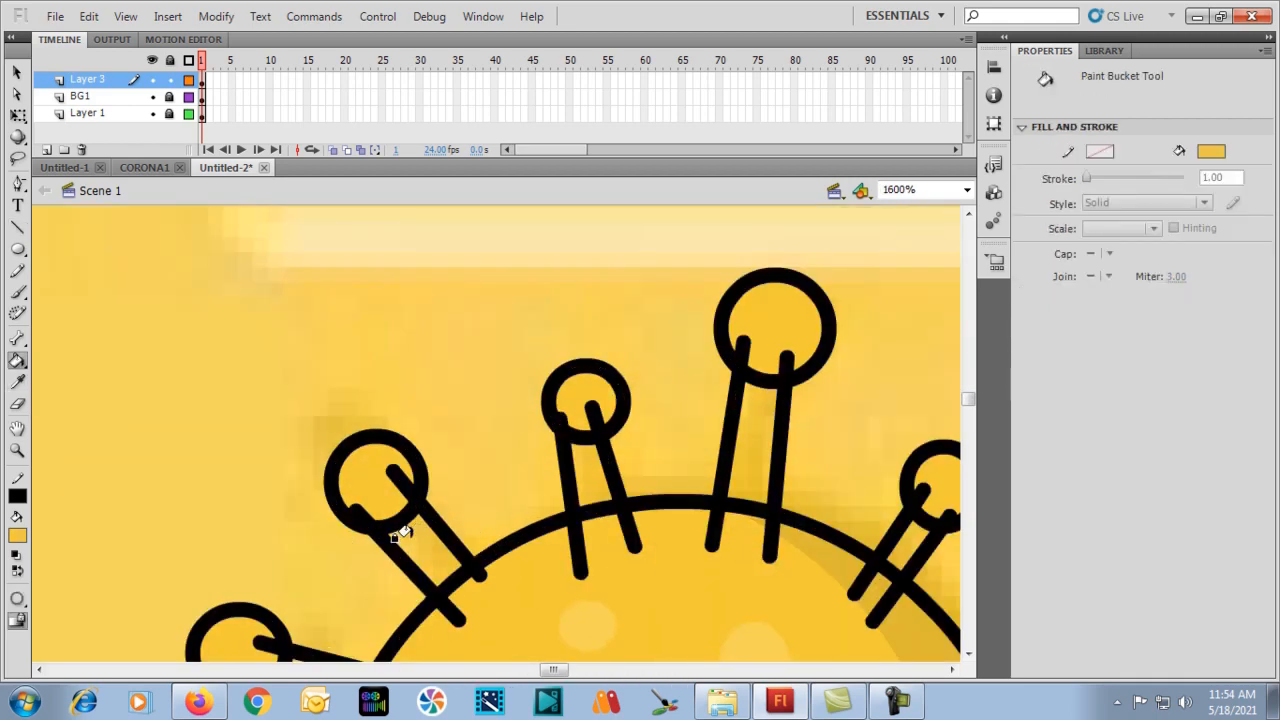
scroll(400, 528, down, 5)
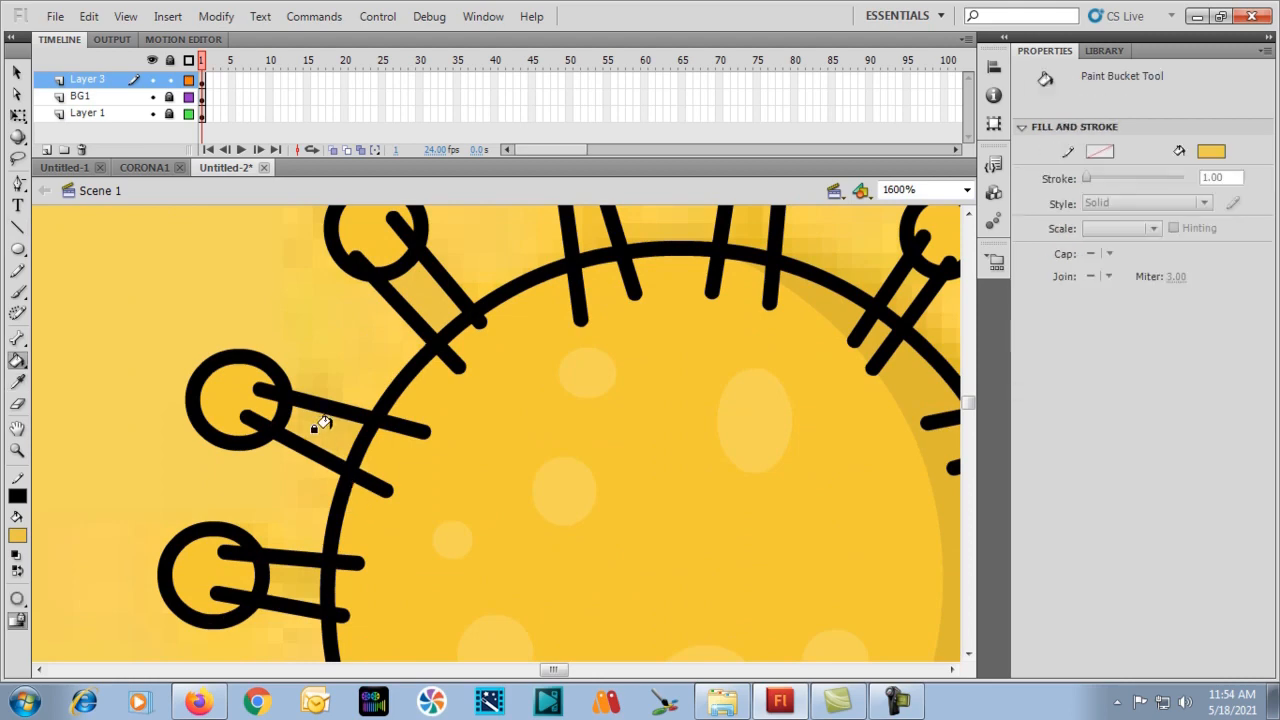
scroll(320, 432, down, 3)
scroll(280, 412, down, 3)
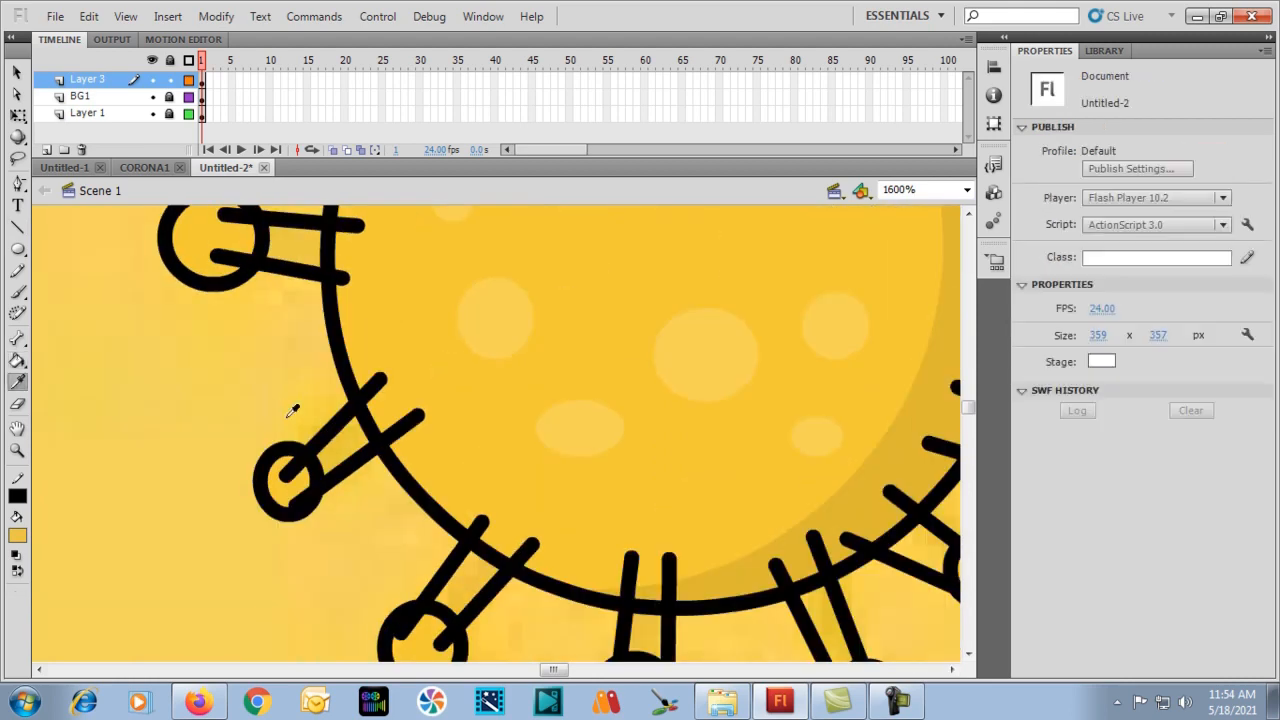
scroll(330, 438, down, 3)
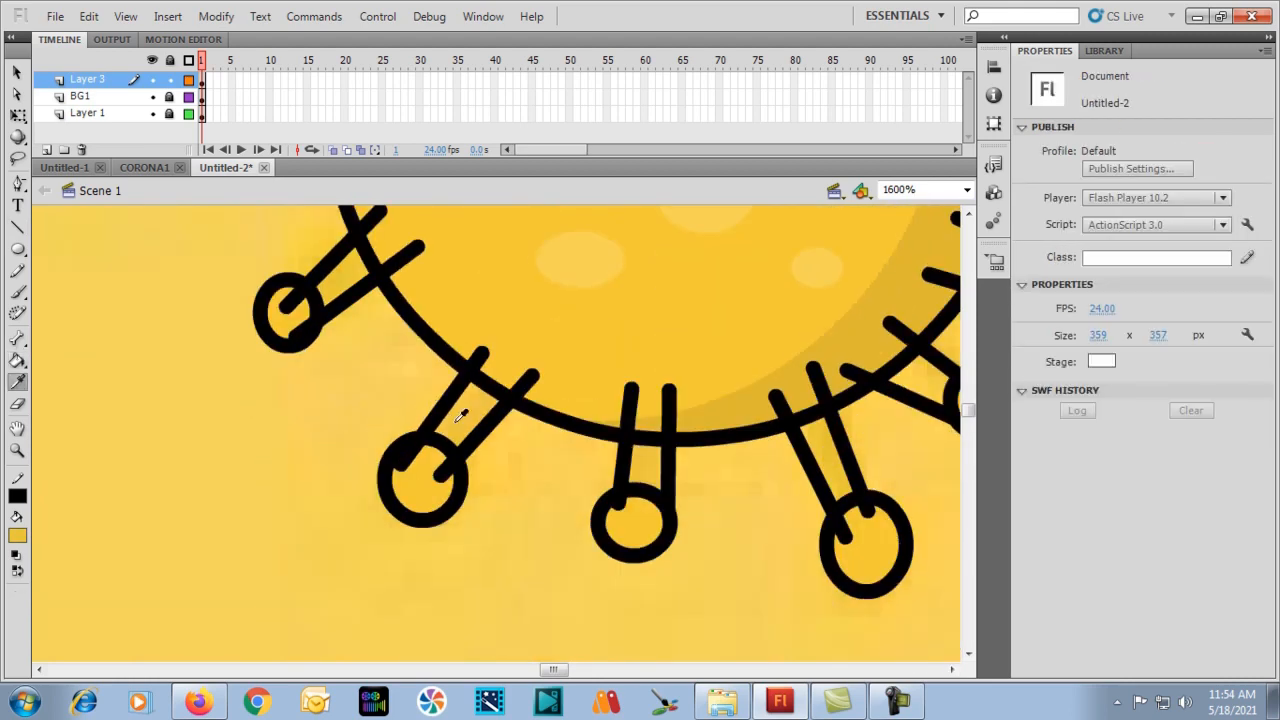
click(632, 450)
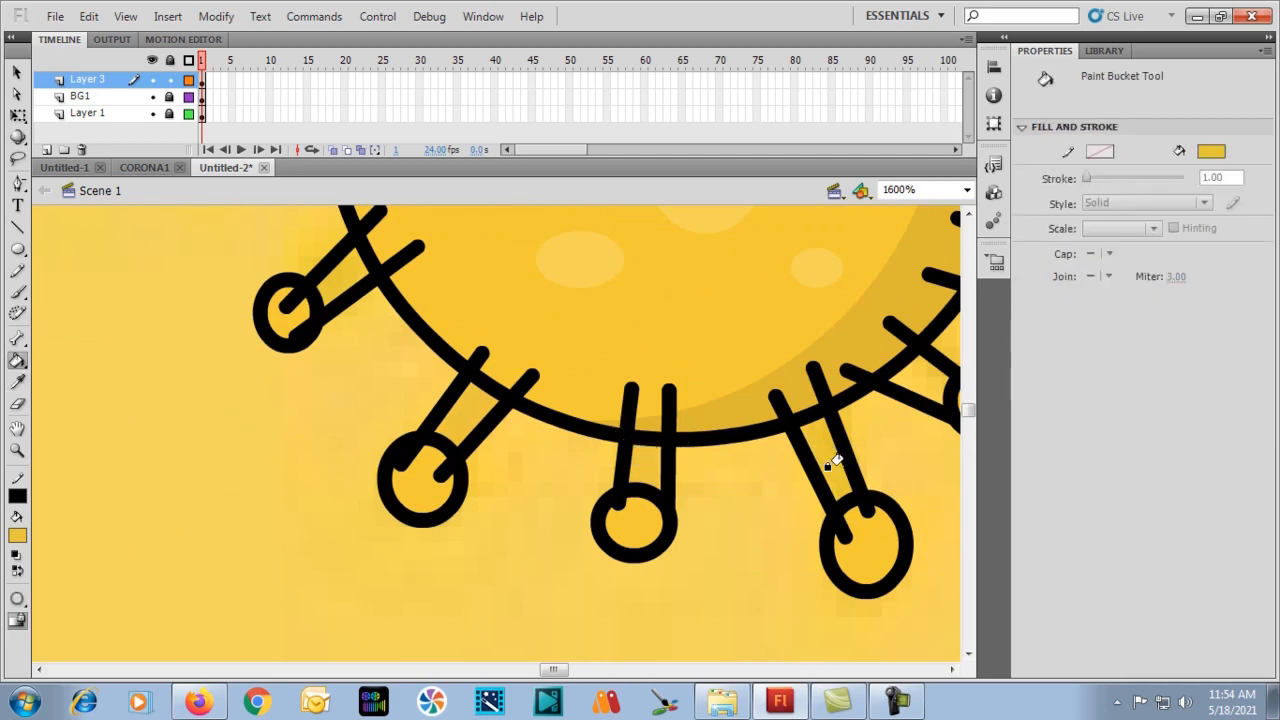
Fill the stems of the spikes on the virus's right side with shades sampled from the reference image.
scroll(832, 462, up, 2)
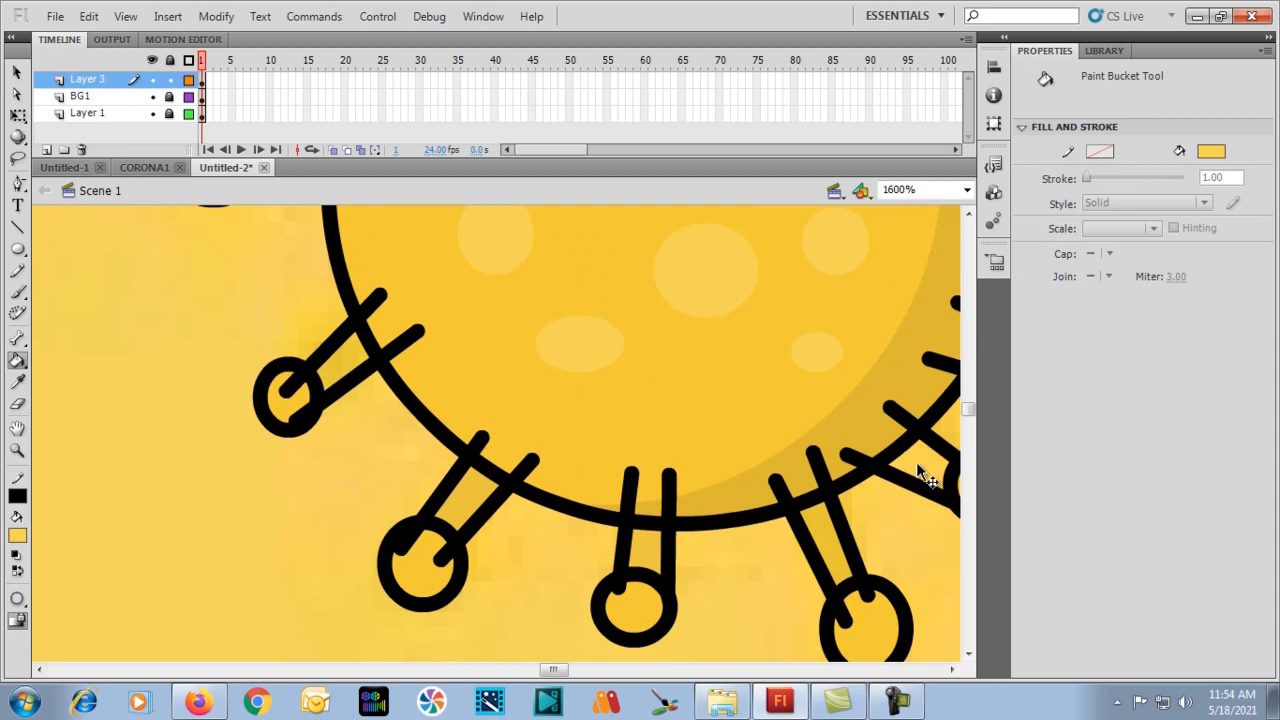
key(ctrl+minus)
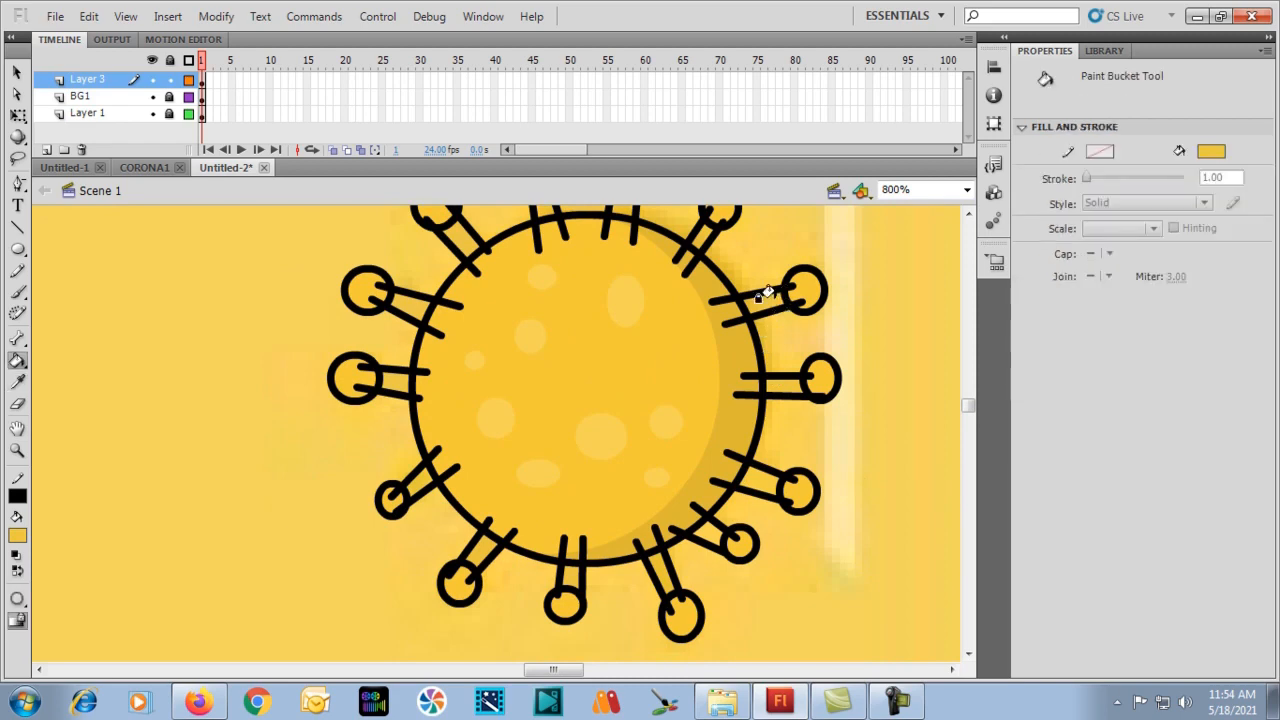
scroll(766, 292, up, 3)
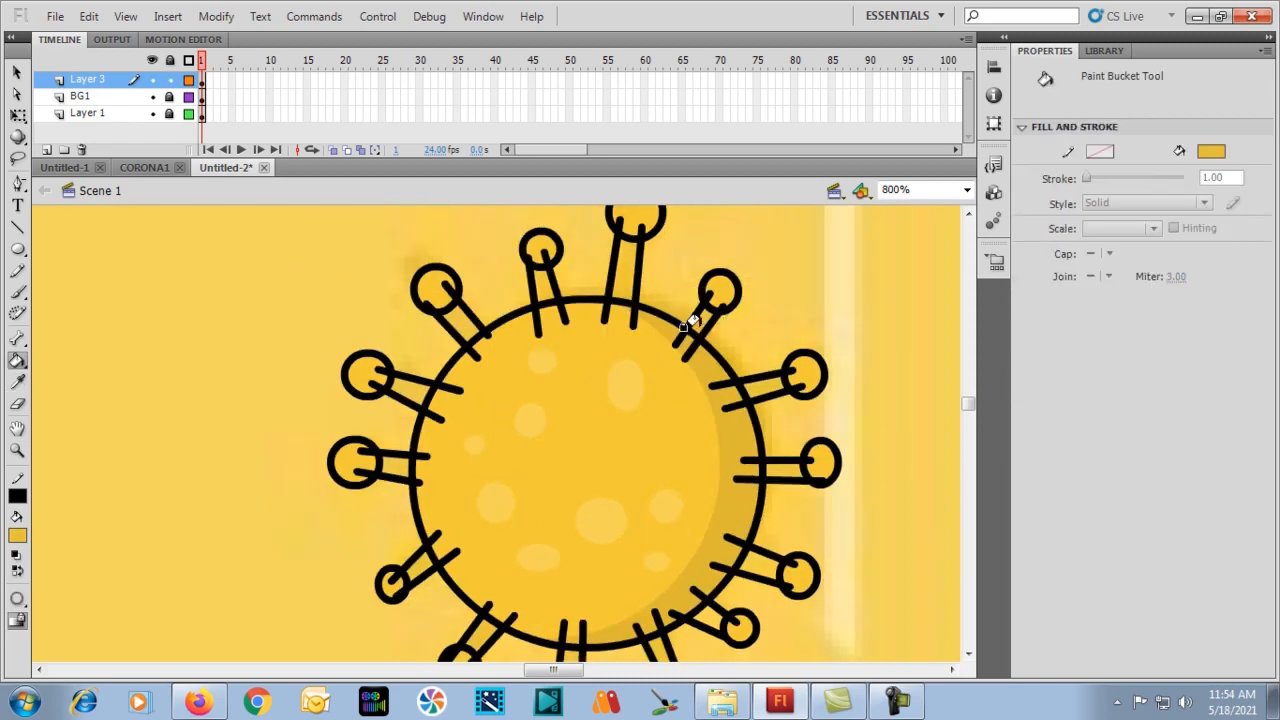
Fill the stems of the long top spike and the upper-left spikes with shades sampled from the reference image.
key(i)
click(622, 275)
key(i)
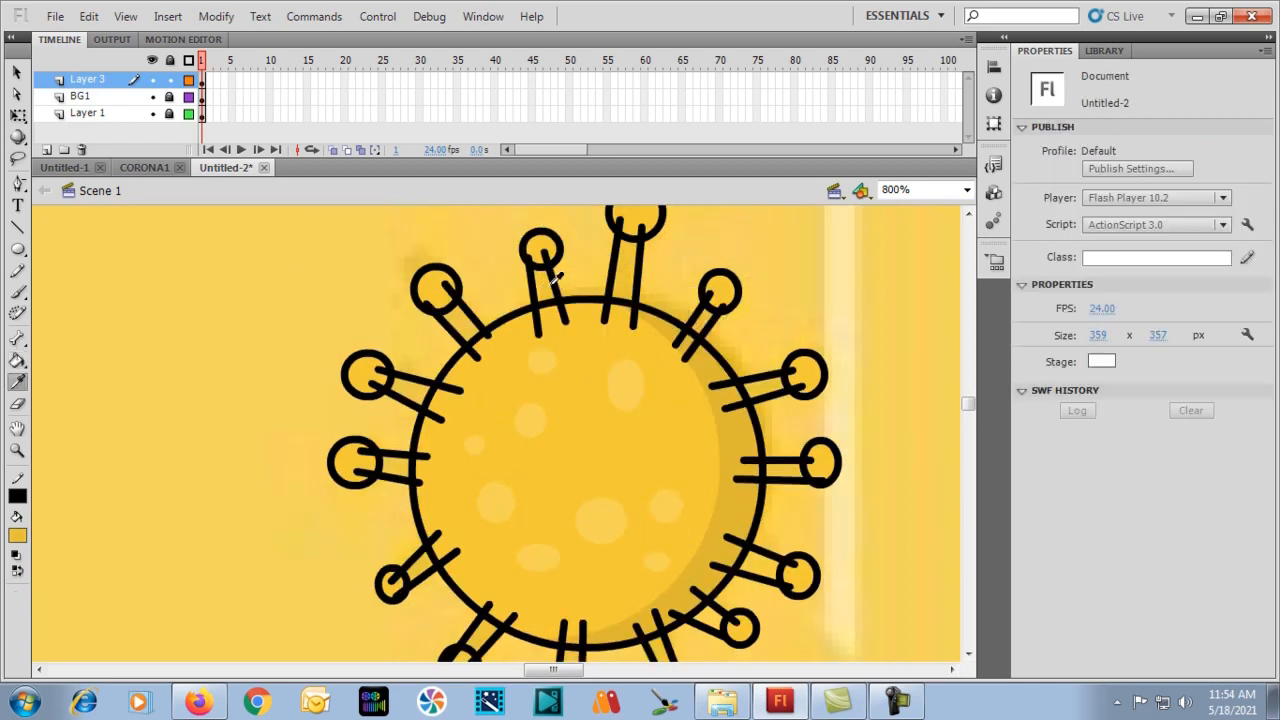
click(545, 275)
key(i)
click(455, 300)
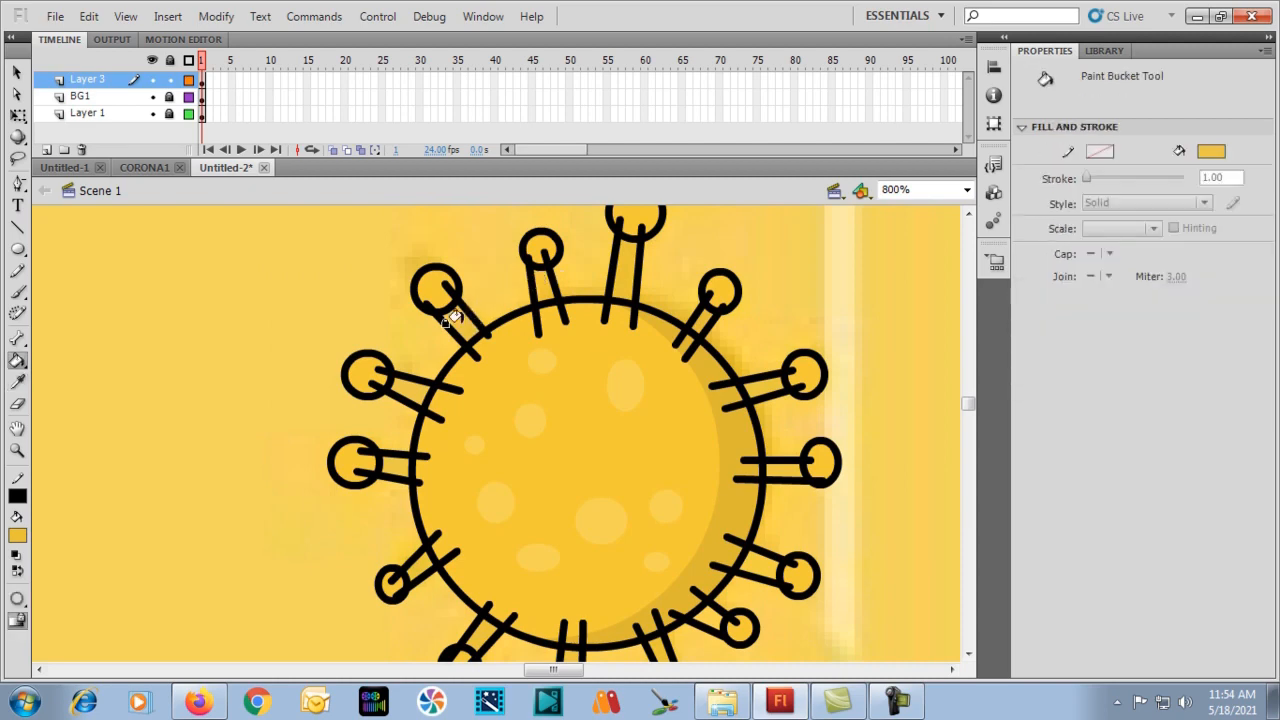
key(i)
click(406, 388)
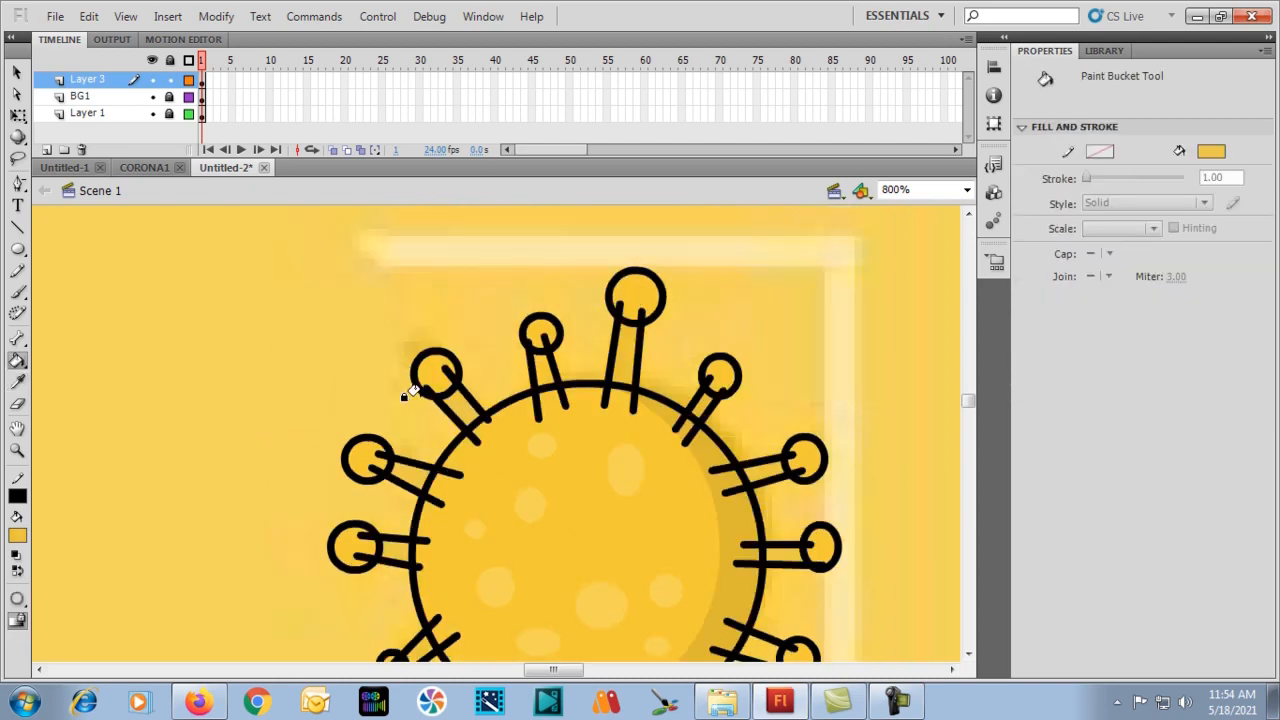
key(v)
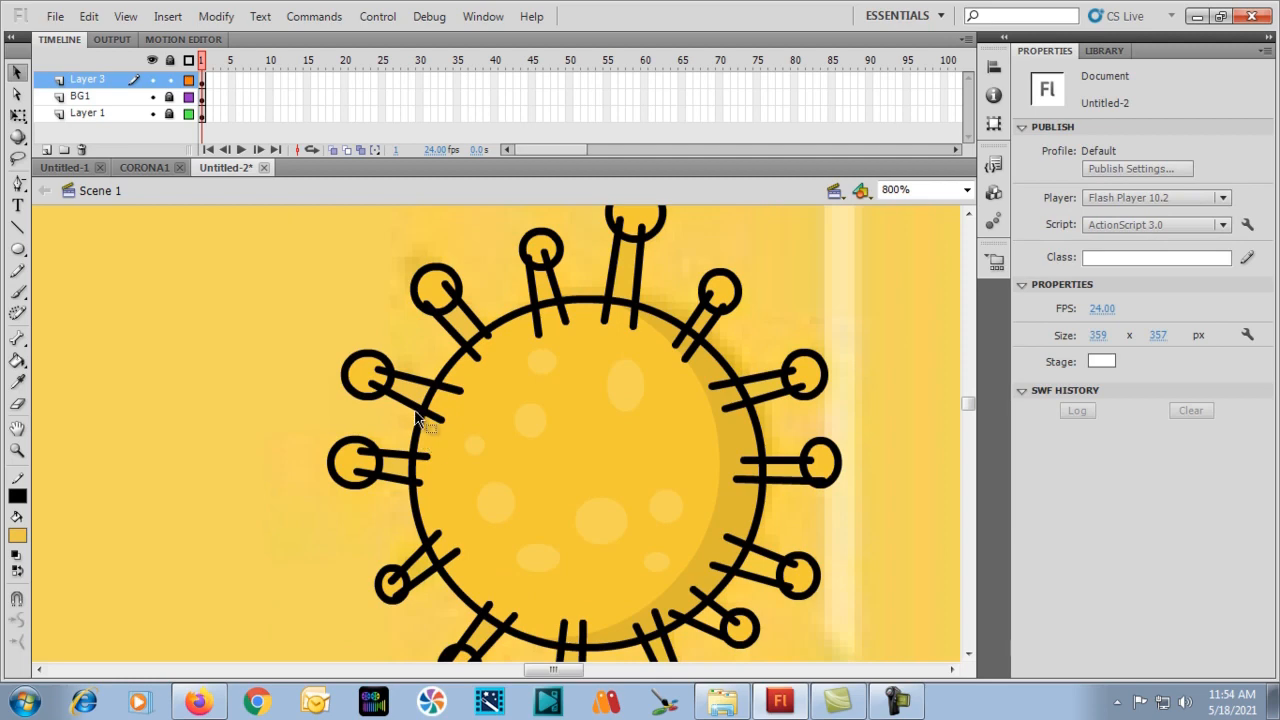
click(430, 308)
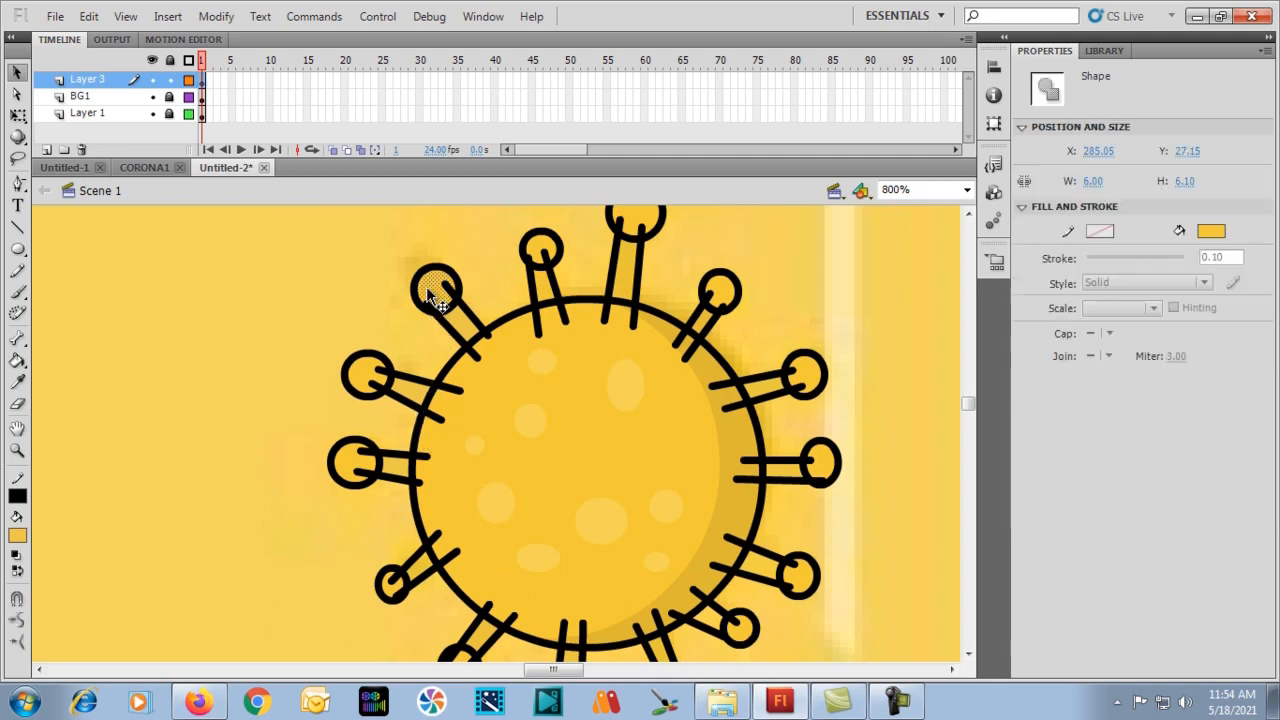
click(365, 360)
click(357, 348)
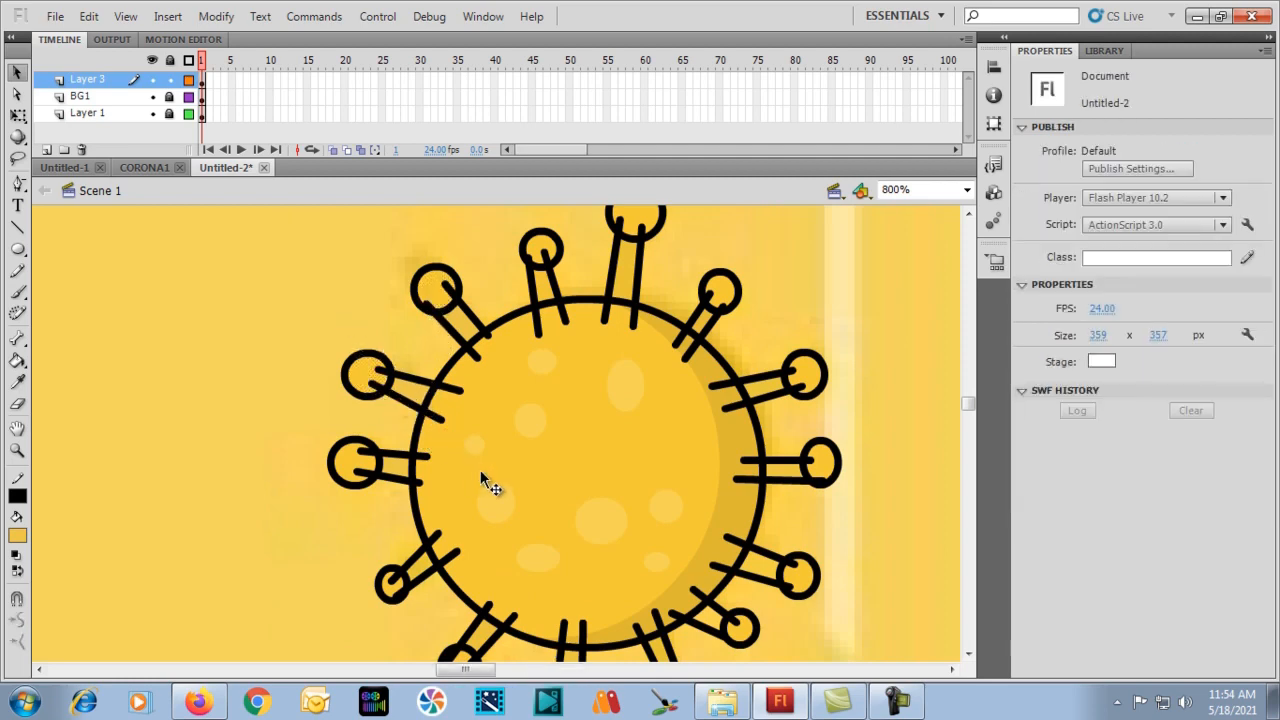
Delete all the black outlines of the traced virus and group its remaining fills.
key(ctrl+minus)
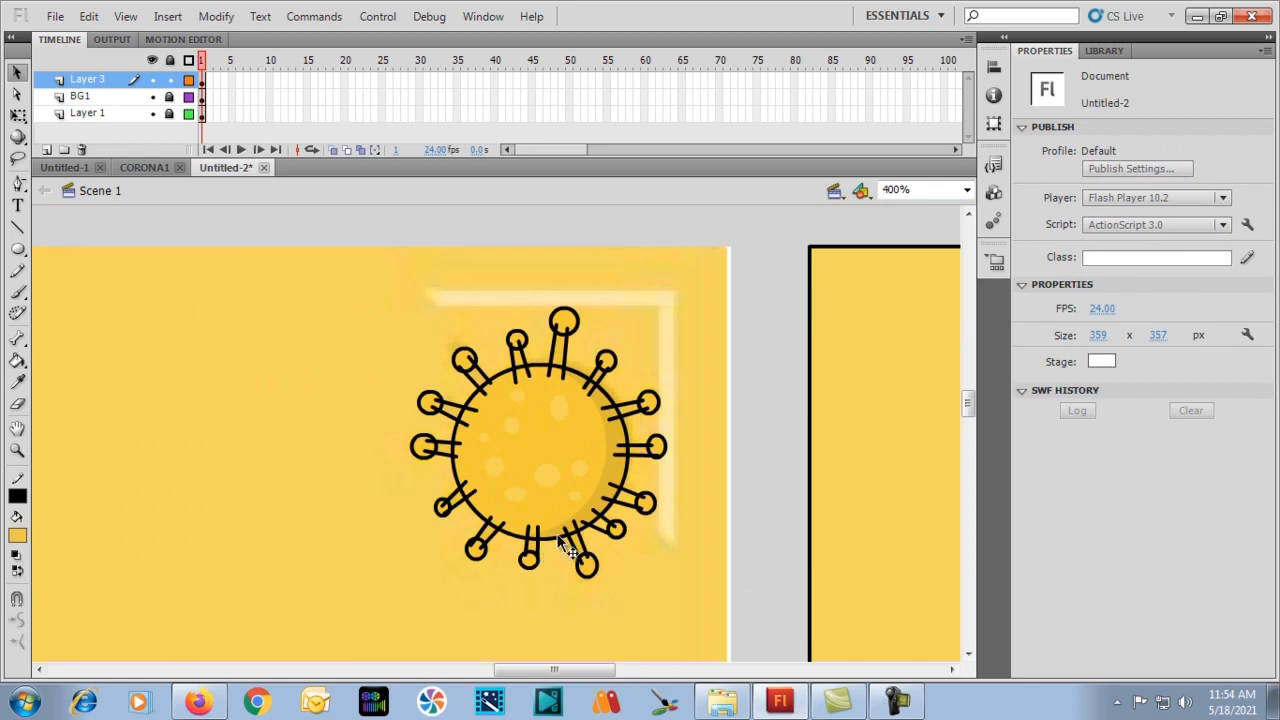
click(557, 543)
double_click(557, 543)
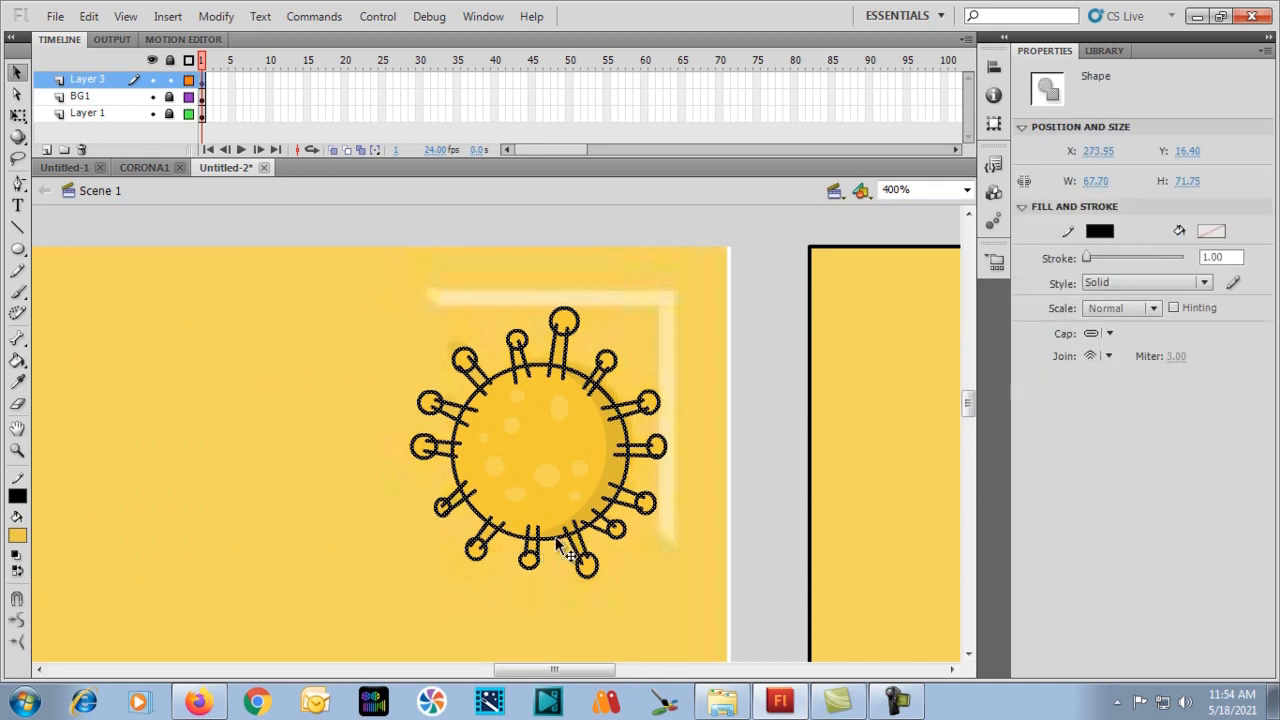
key(Delete)
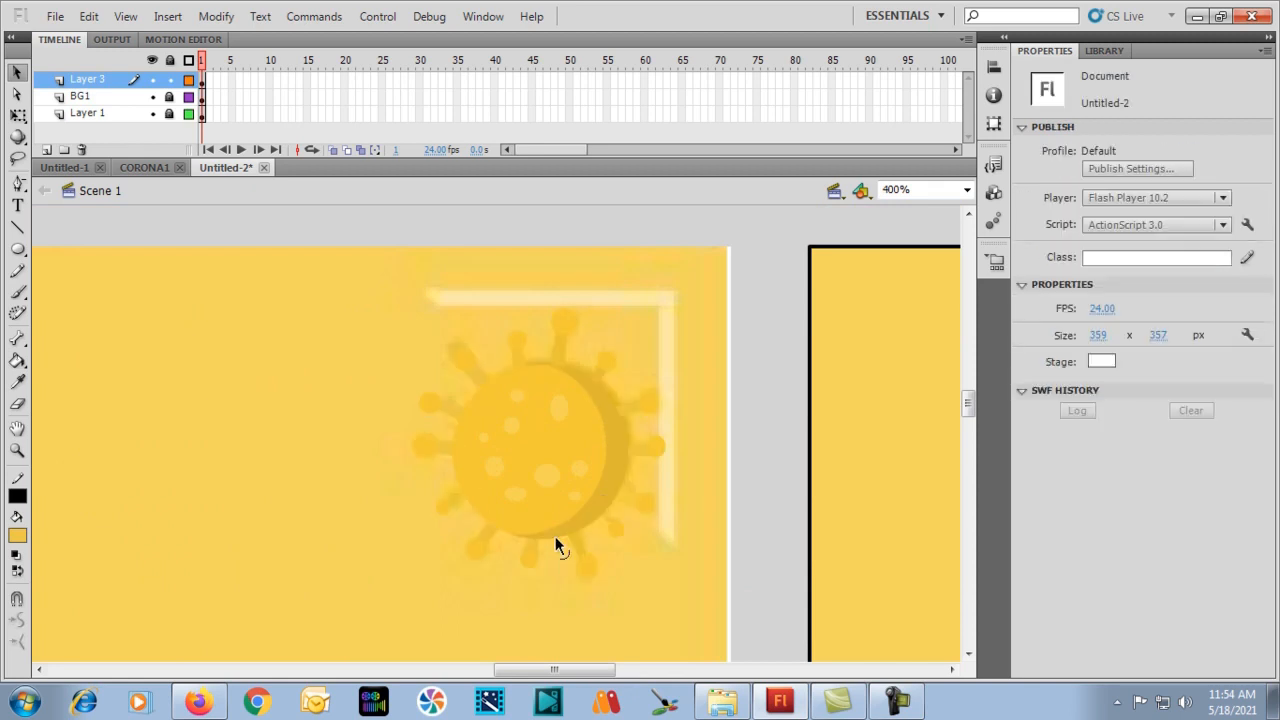
drag(356, 280, 717, 613)
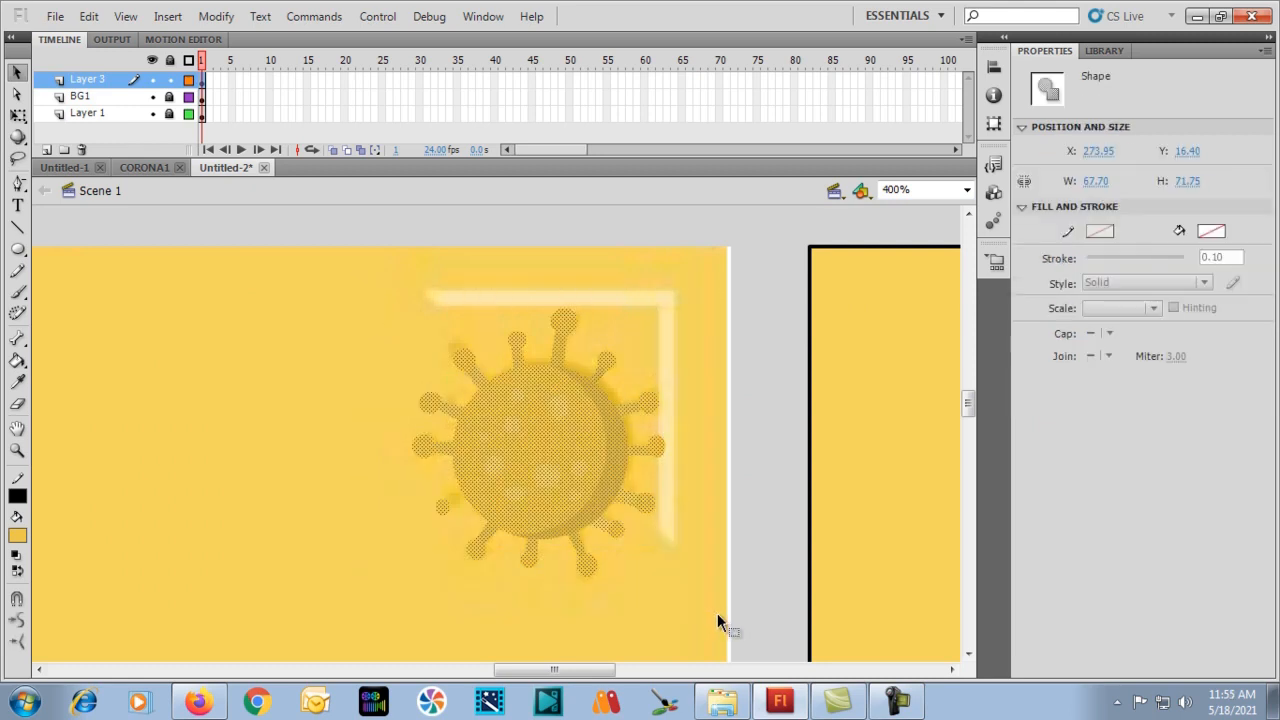
key(ctrl+g)
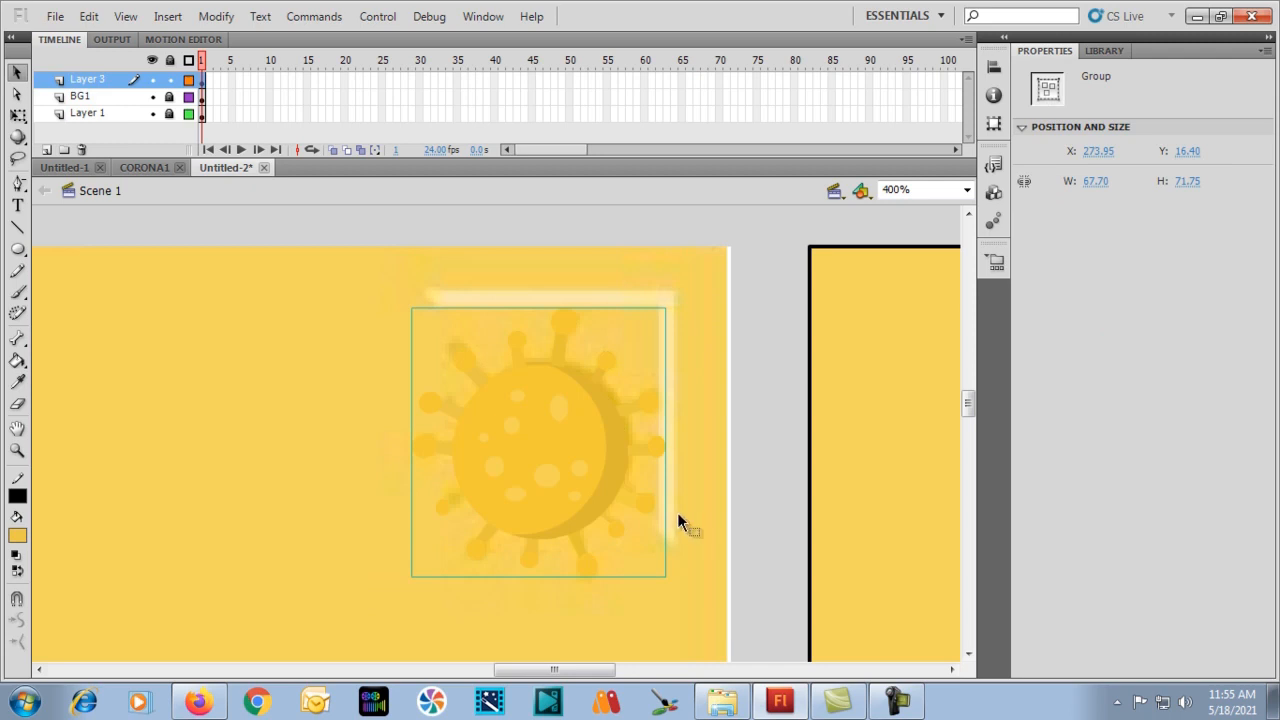
Move the virus group aside to compare it with the reference virus, and put it back over the original.
drag(551, 460, 367, 447)
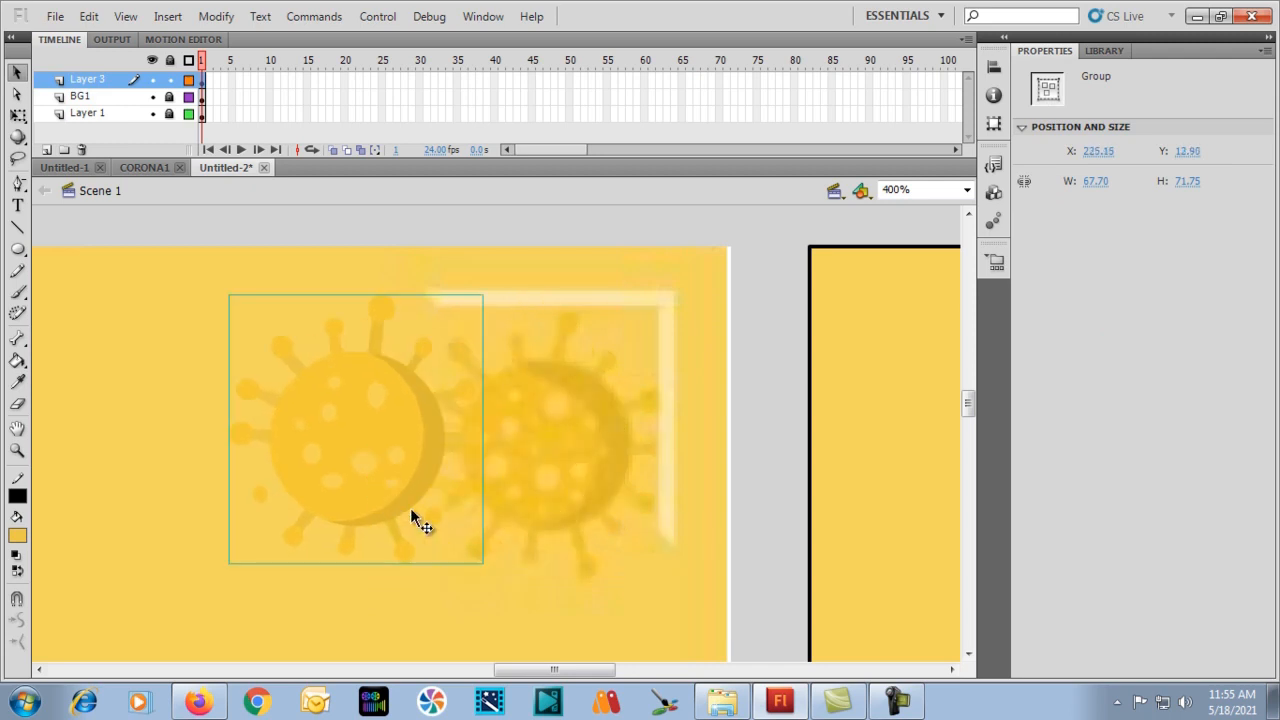
key(ctrl+minus)
key(ctrl+minus)
key(ctrl+equal)
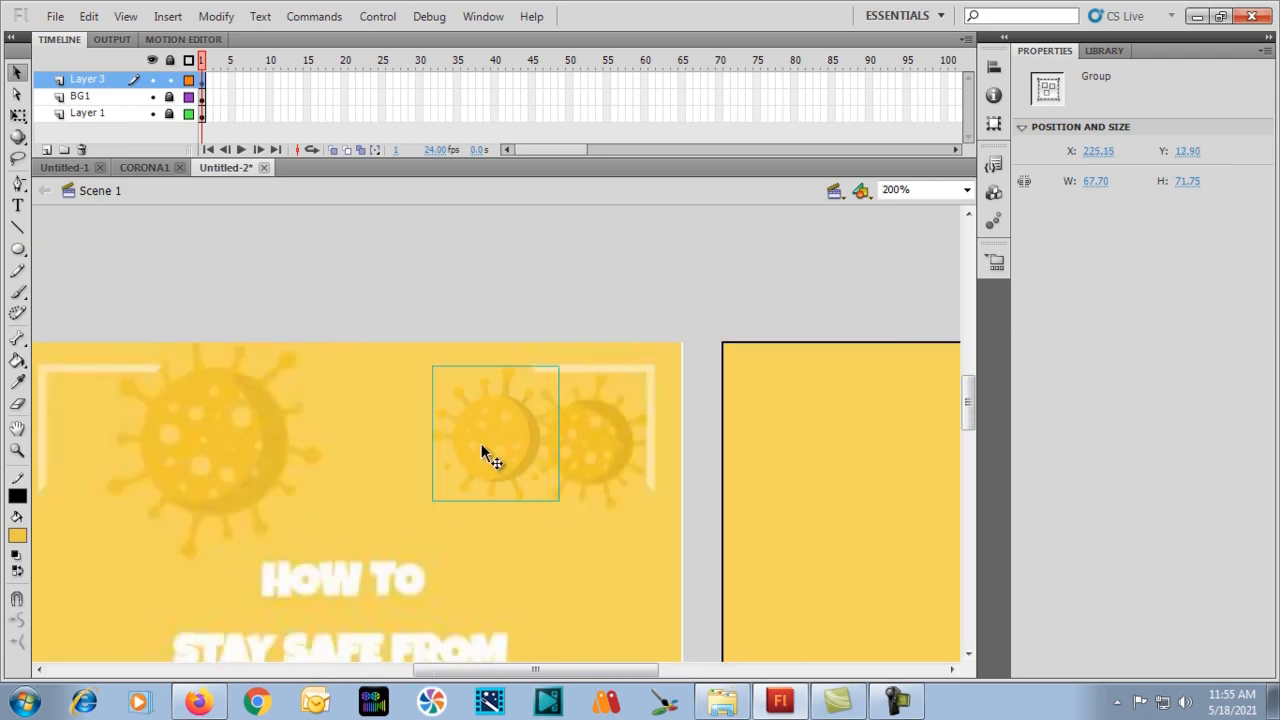
drag(481, 447, 572, 446)
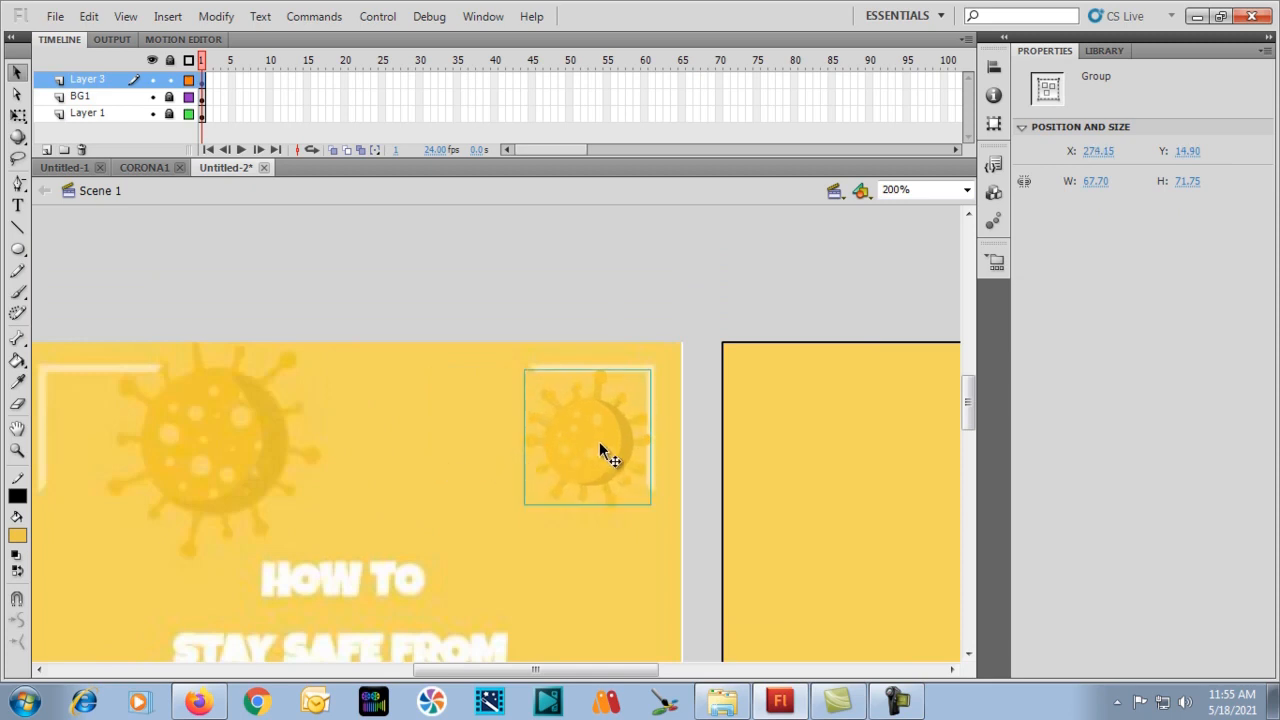
Place a copy of the virus group over the larger reference virus at the slide's upper left and enlarge it to about 115 × 122 px.
drag(585, 439, 218, 441)
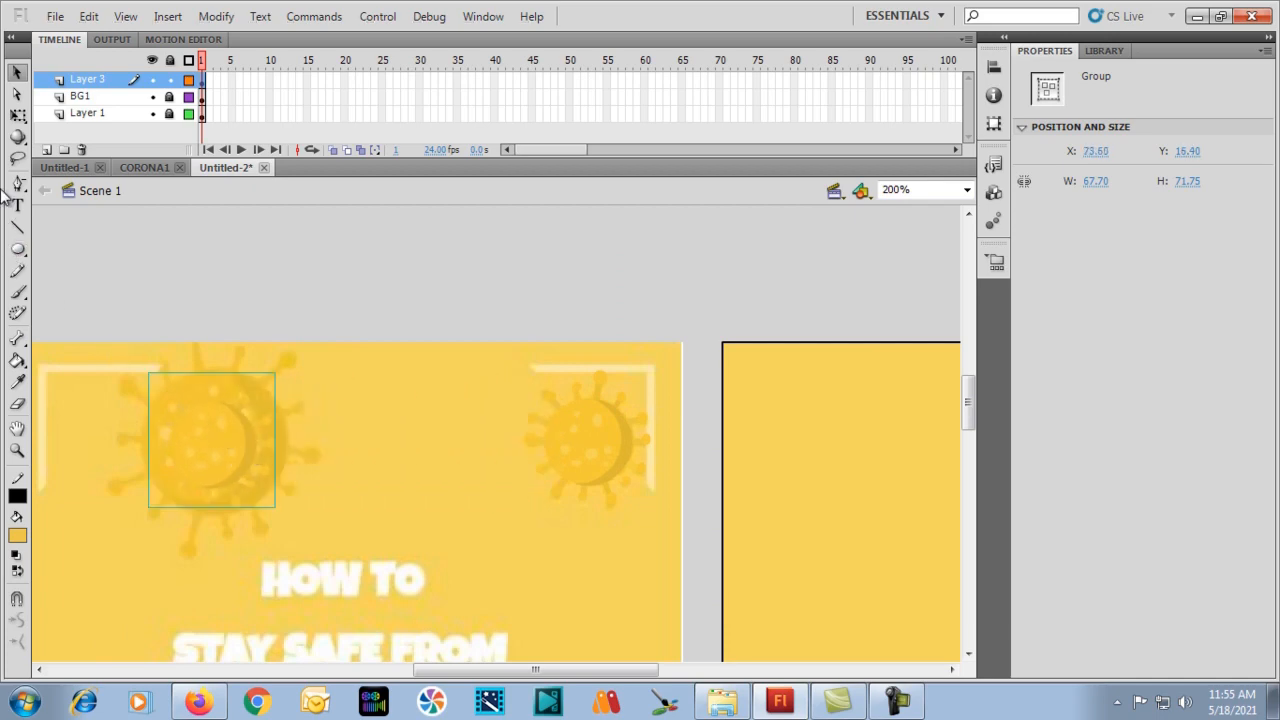
click(18, 116)
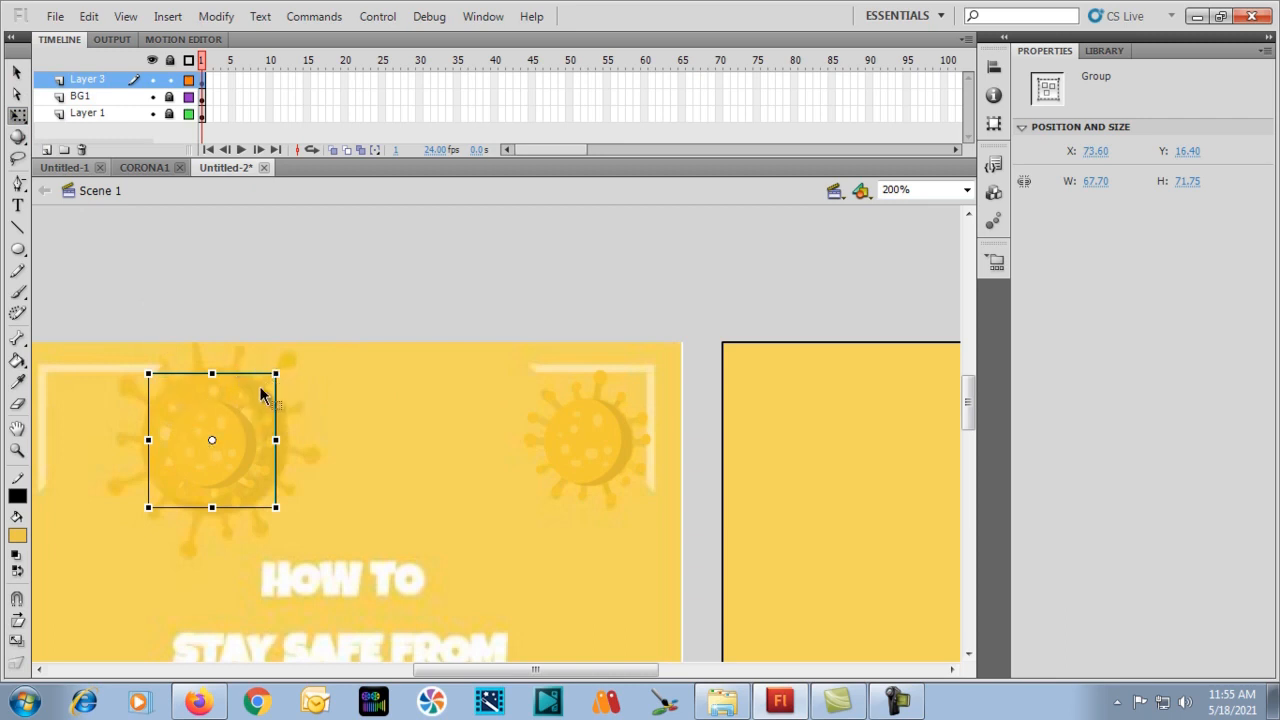
drag(275, 373, 374, 329)
drag(238, 428, 202, 430)
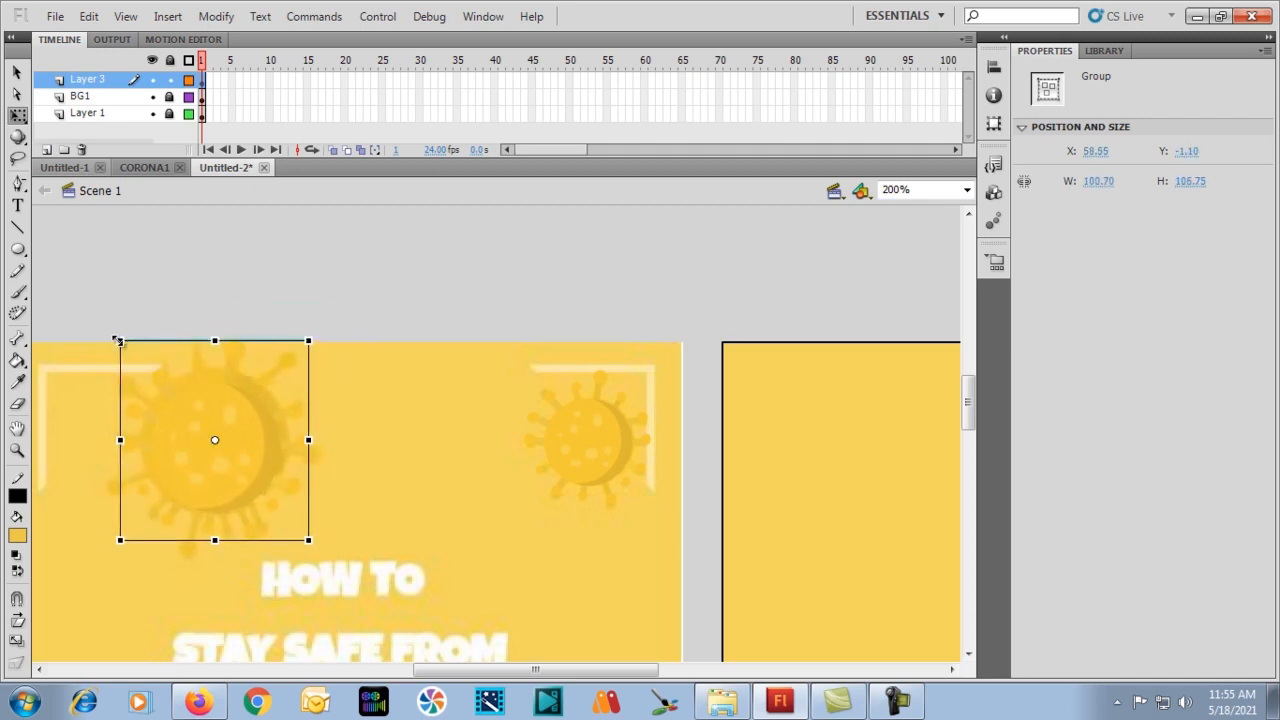
drag(117, 340, 98, 318)
drag(170, 408, 182, 416)
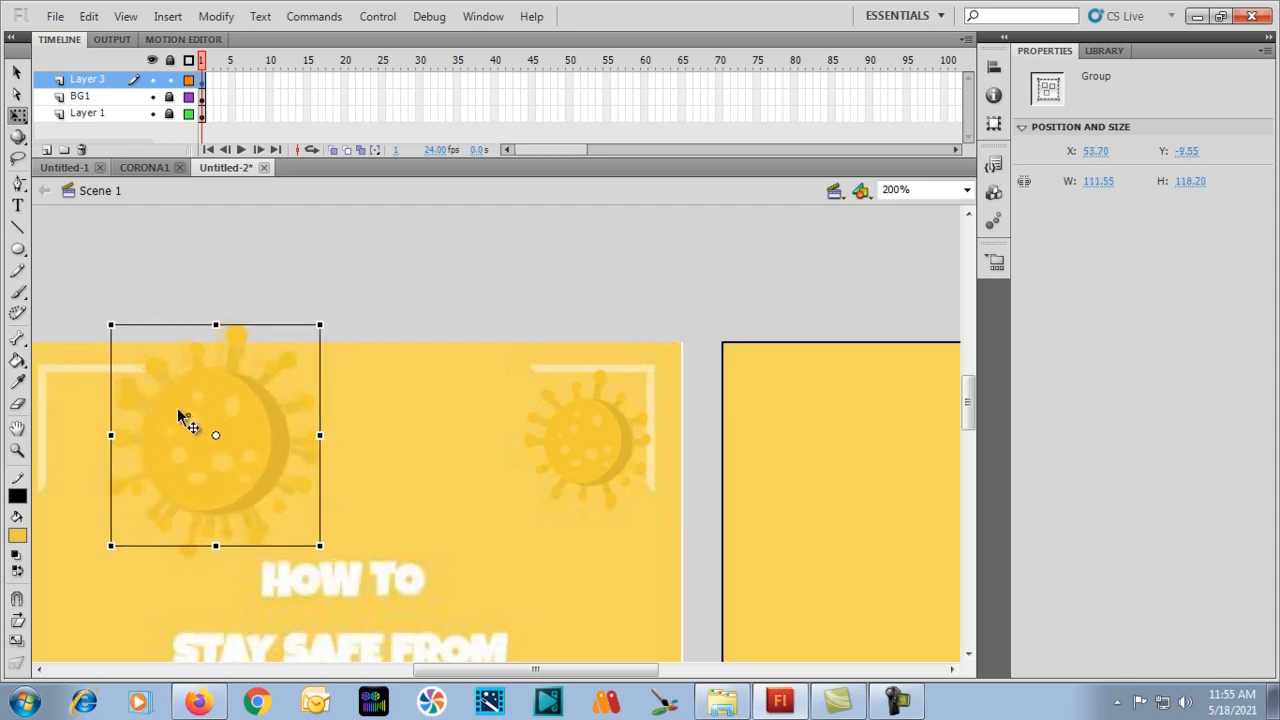
drag(319, 325, 327, 318)
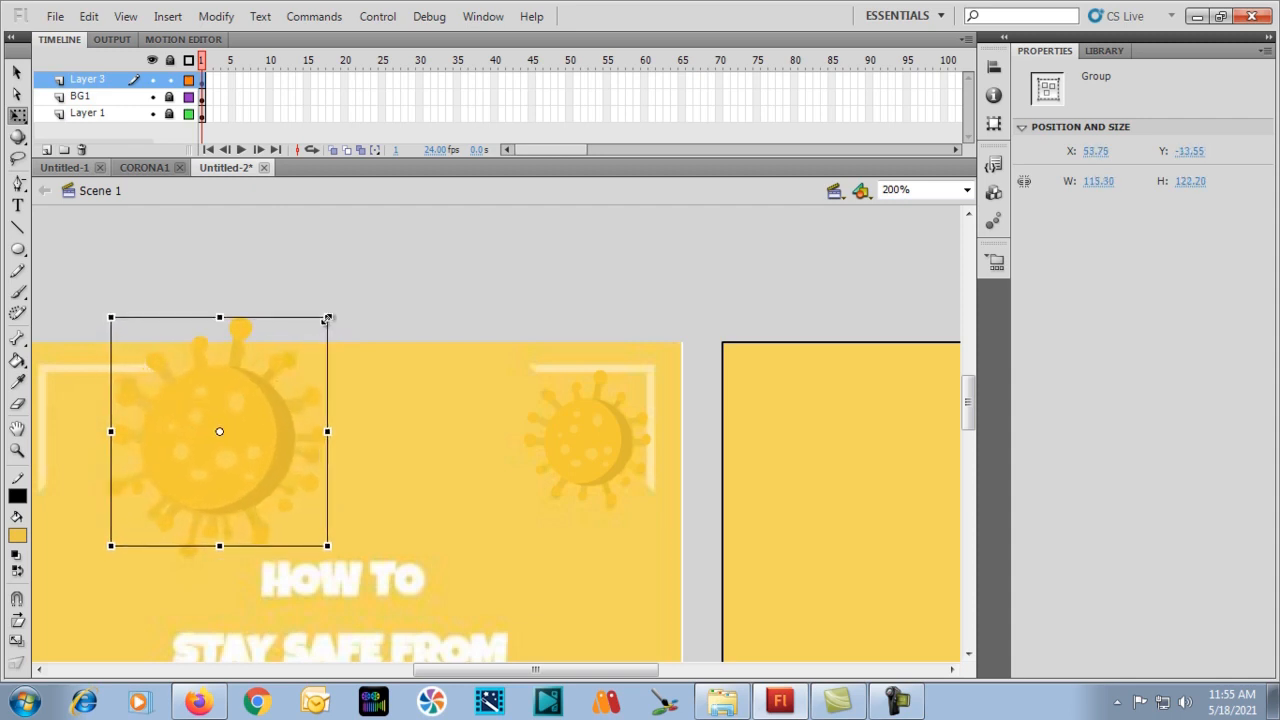
drag(226, 409, 220, 414)
scroll(220, 414, down, 5)
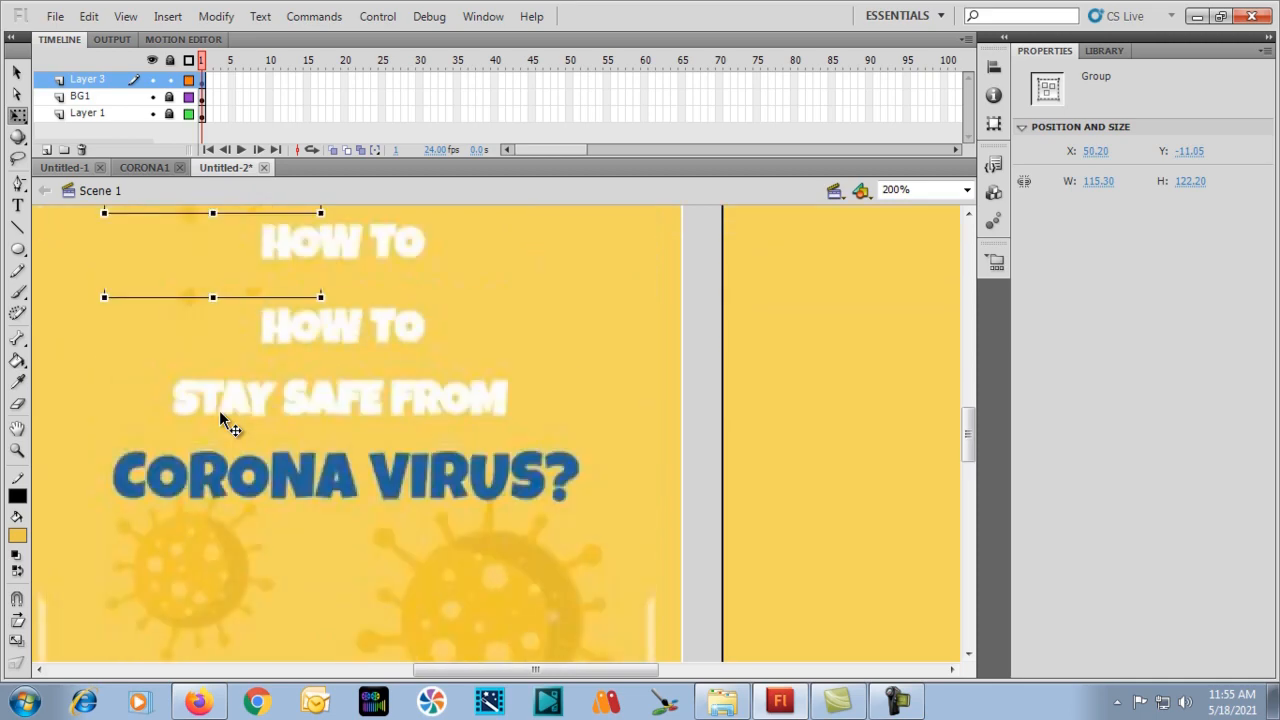
Place a copy of the virus group over the lower-left reference virus and scale it to about 96 × 102 px.
key(ctrl+minus)
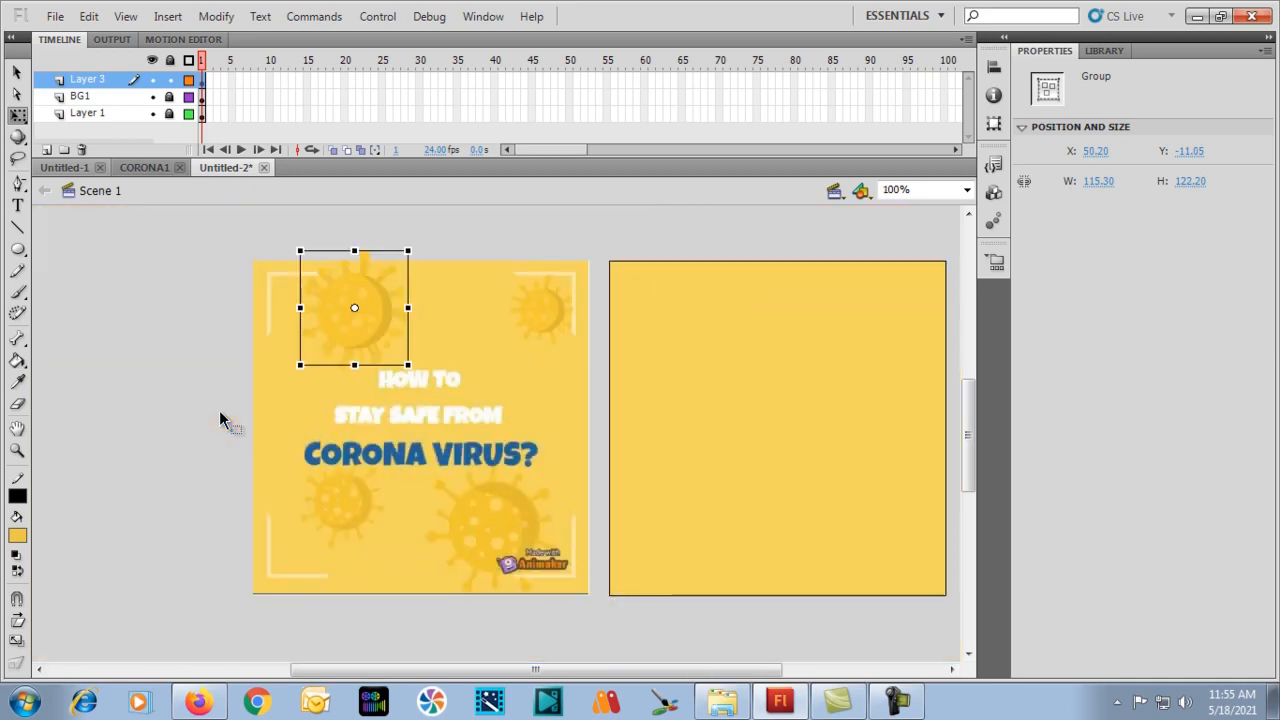
drag(345, 313, 327, 503)
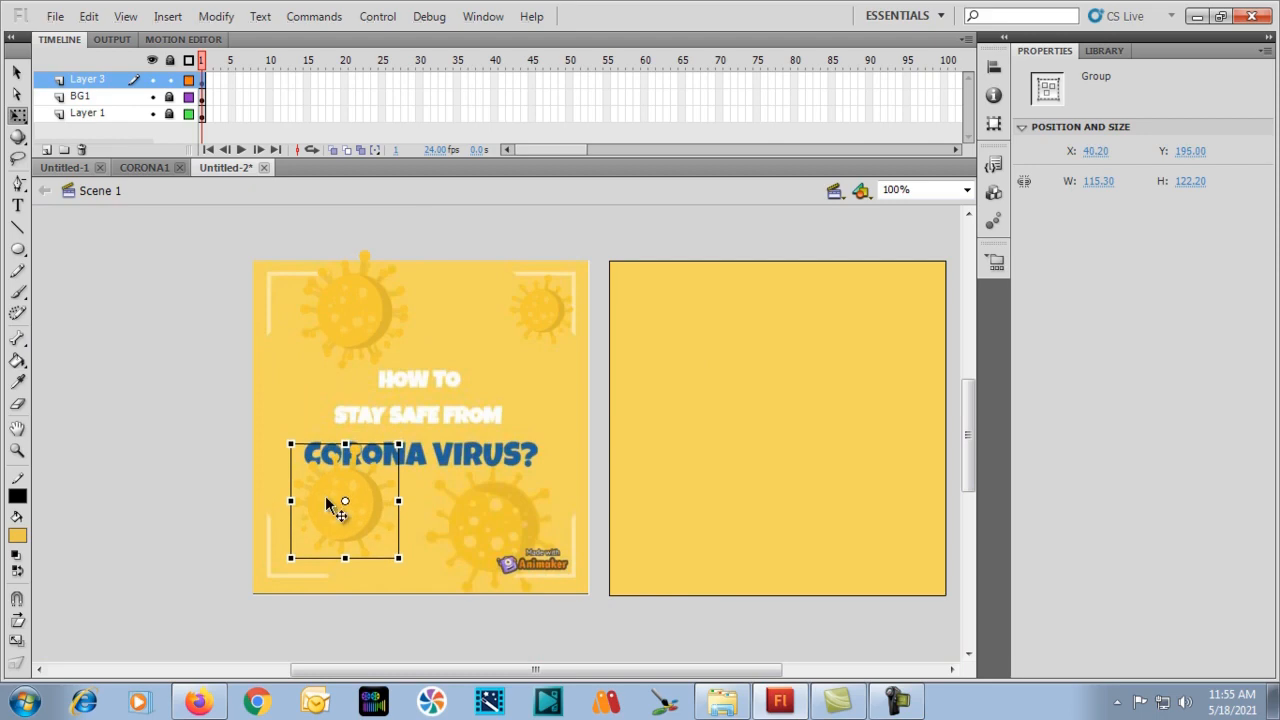
drag(399, 444, 385, 465)
key(ctrl+equal)
key(ctrl+equal)
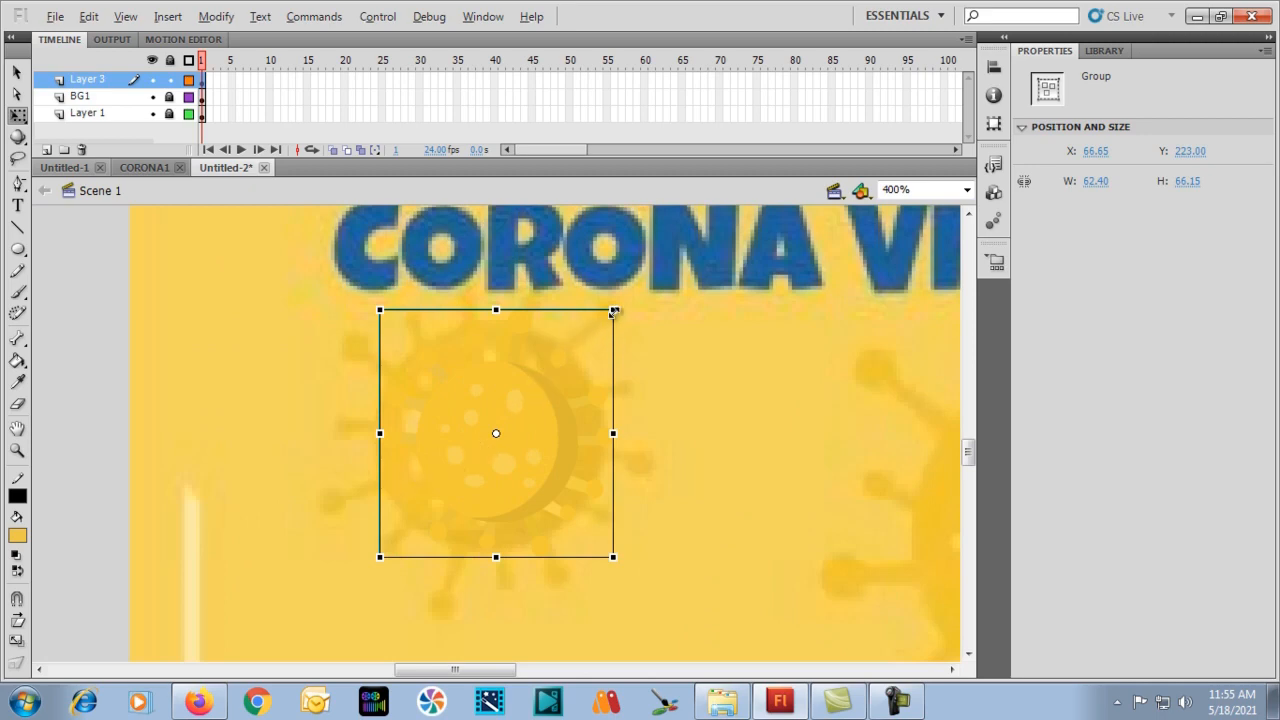
drag(614, 312, 741, 244)
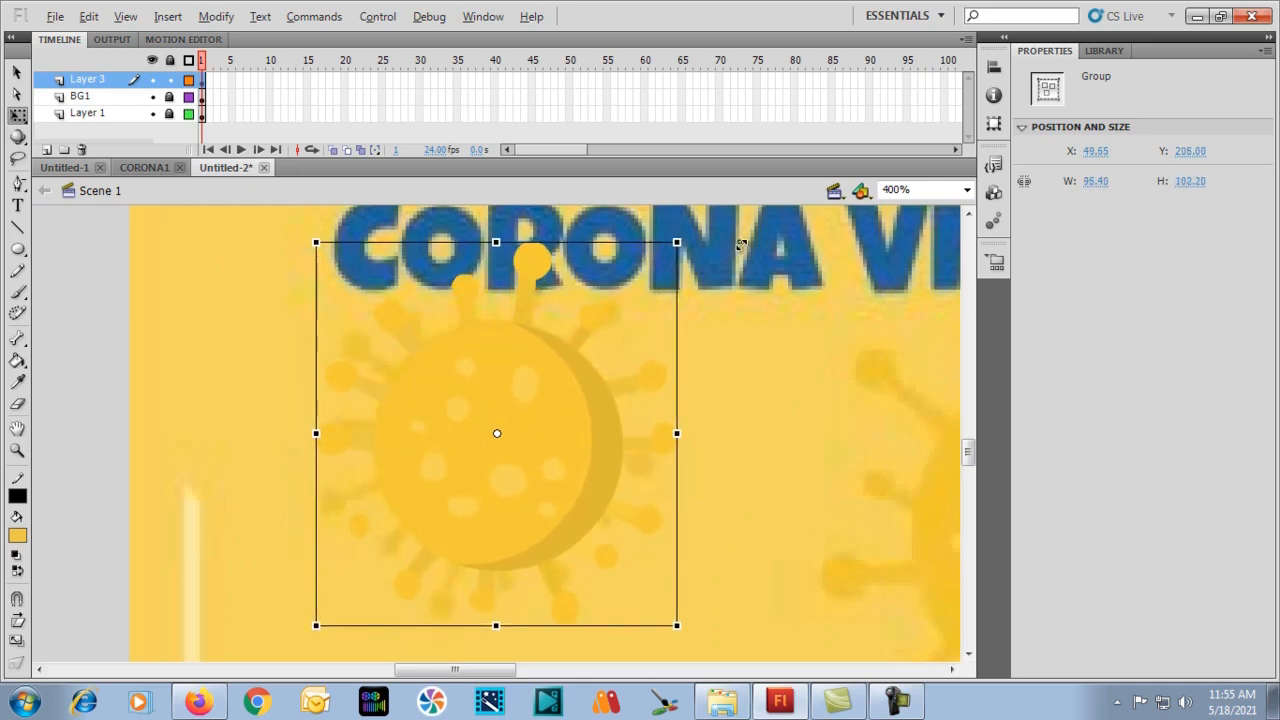
drag(533, 403, 525, 398)
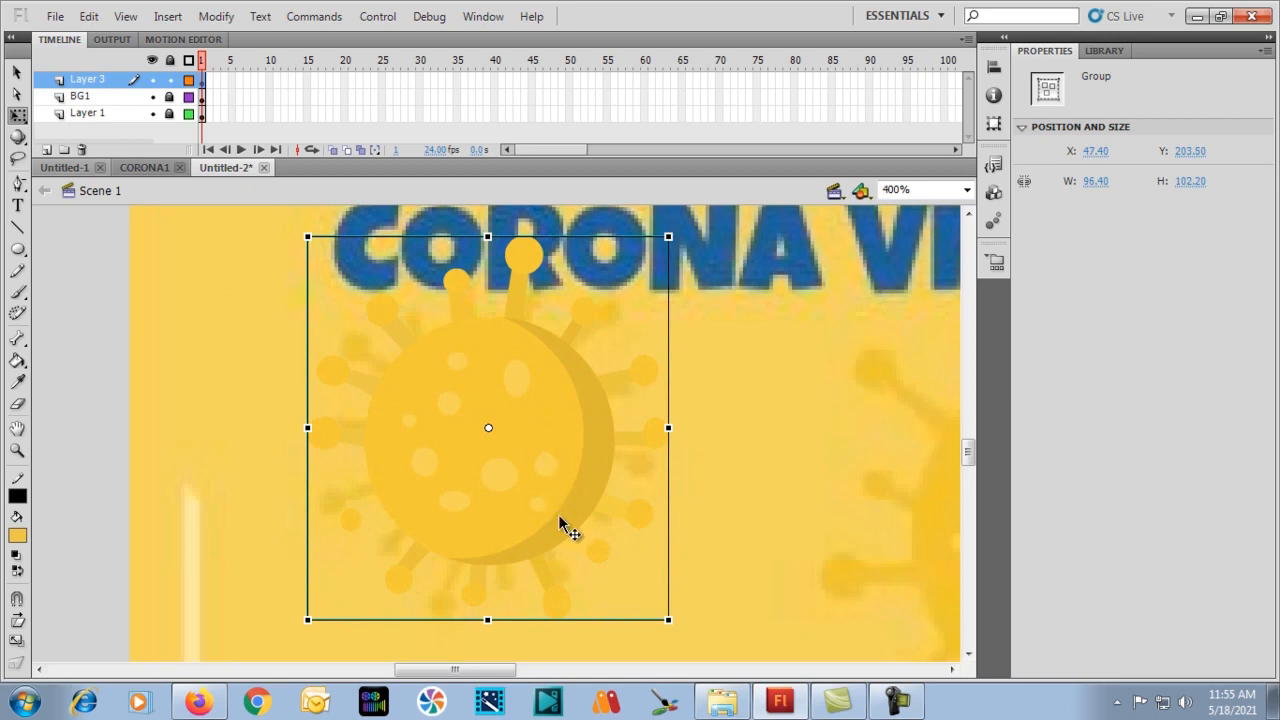
Place another virus copy over the large lower-right reference virus, enlarge it to about 142 × 150 px, and deselect it.
key(ctrl+minus)
key(ctrl+minus)
key(ctrl+equal)
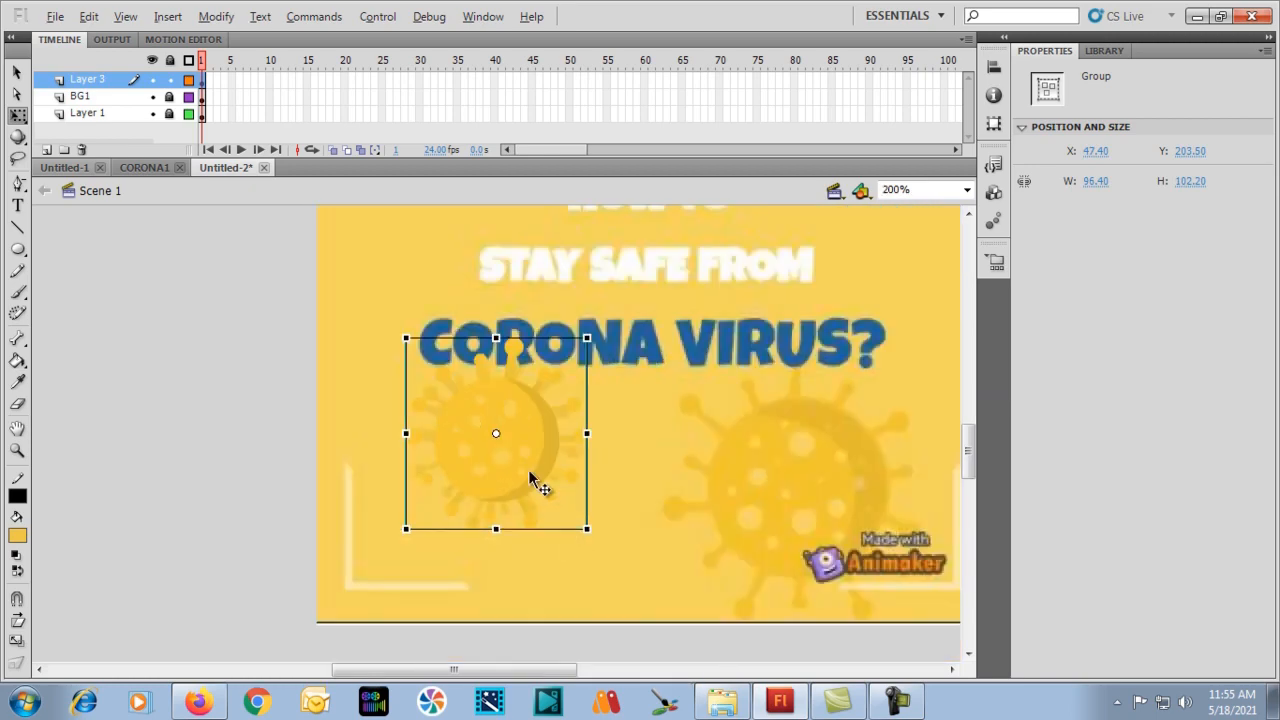
drag(509, 471, 803, 515)
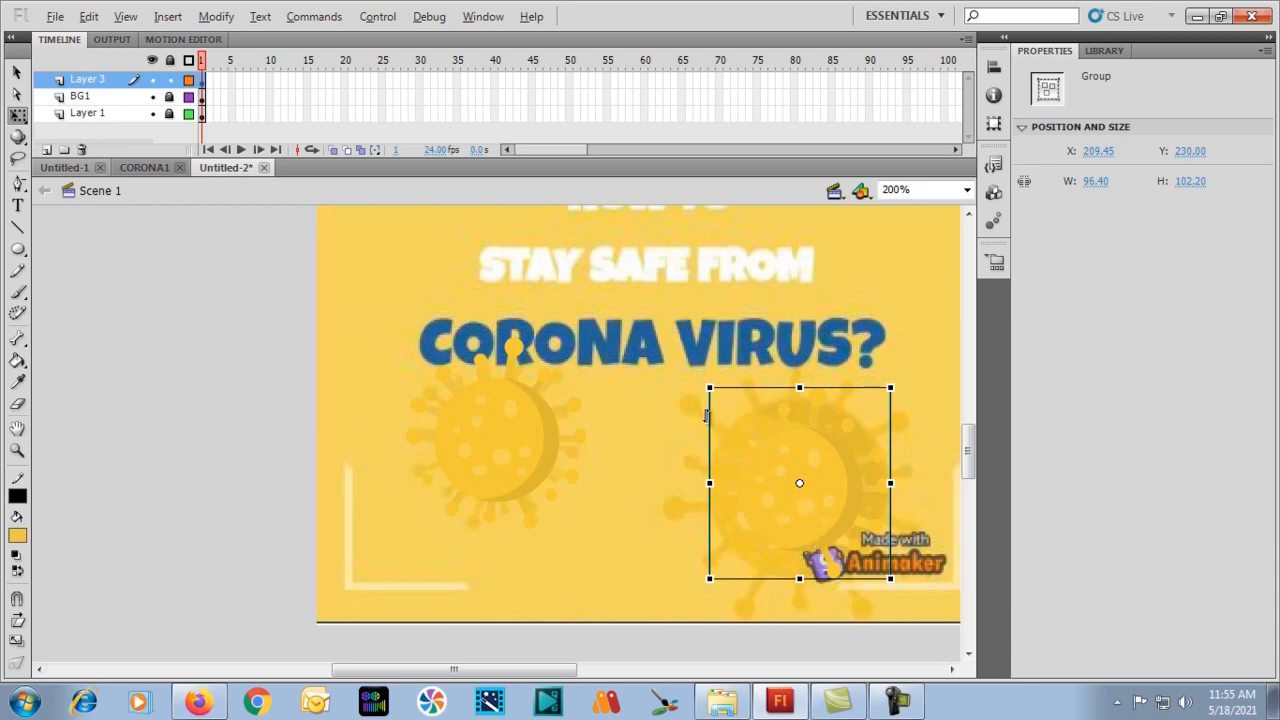
drag(708, 388, 657, 332)
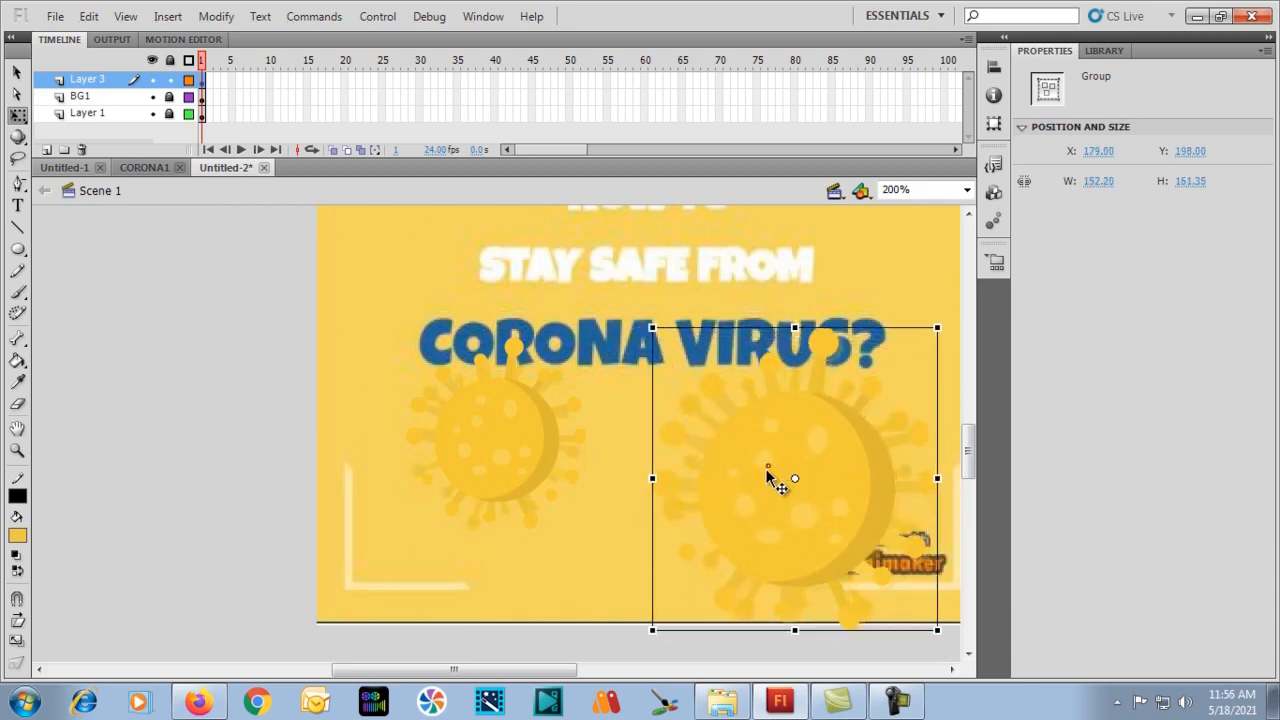
mouse_move(765, 468)
mouse_down()
mouse_move(741, 469)
mouse_move(759, 465)
mouse_up()
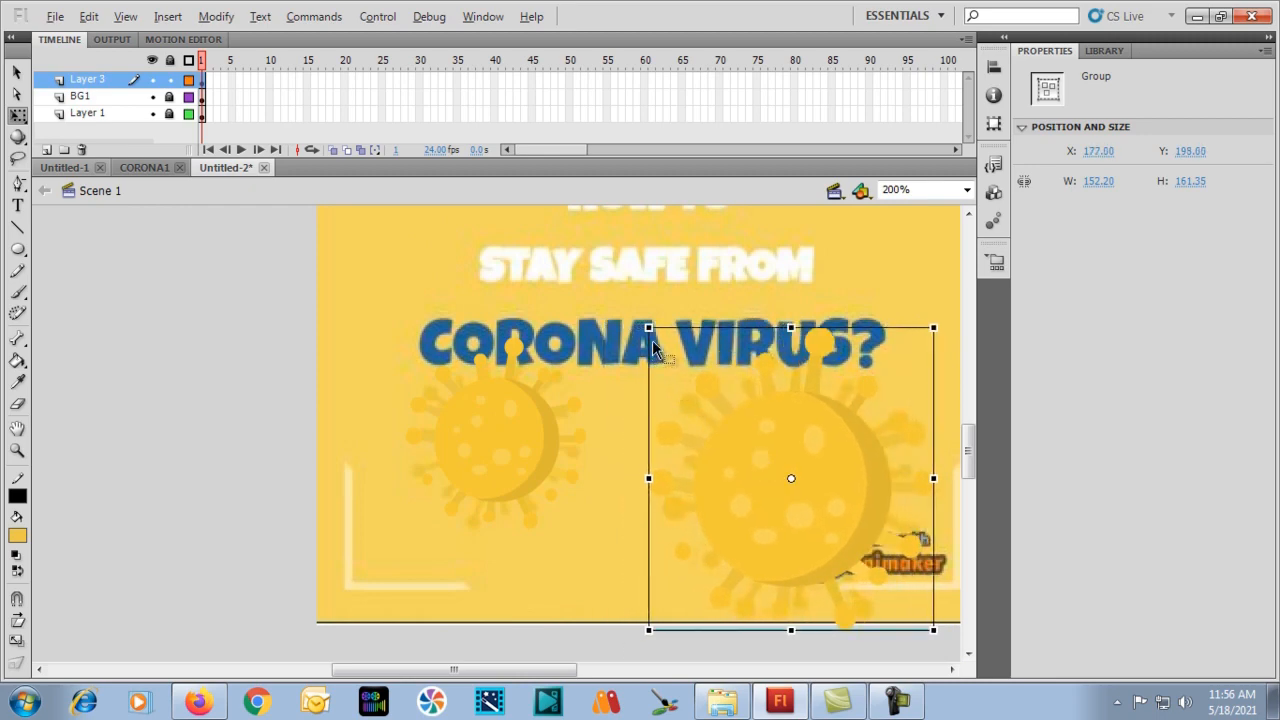
drag(650, 328, 656, 339)
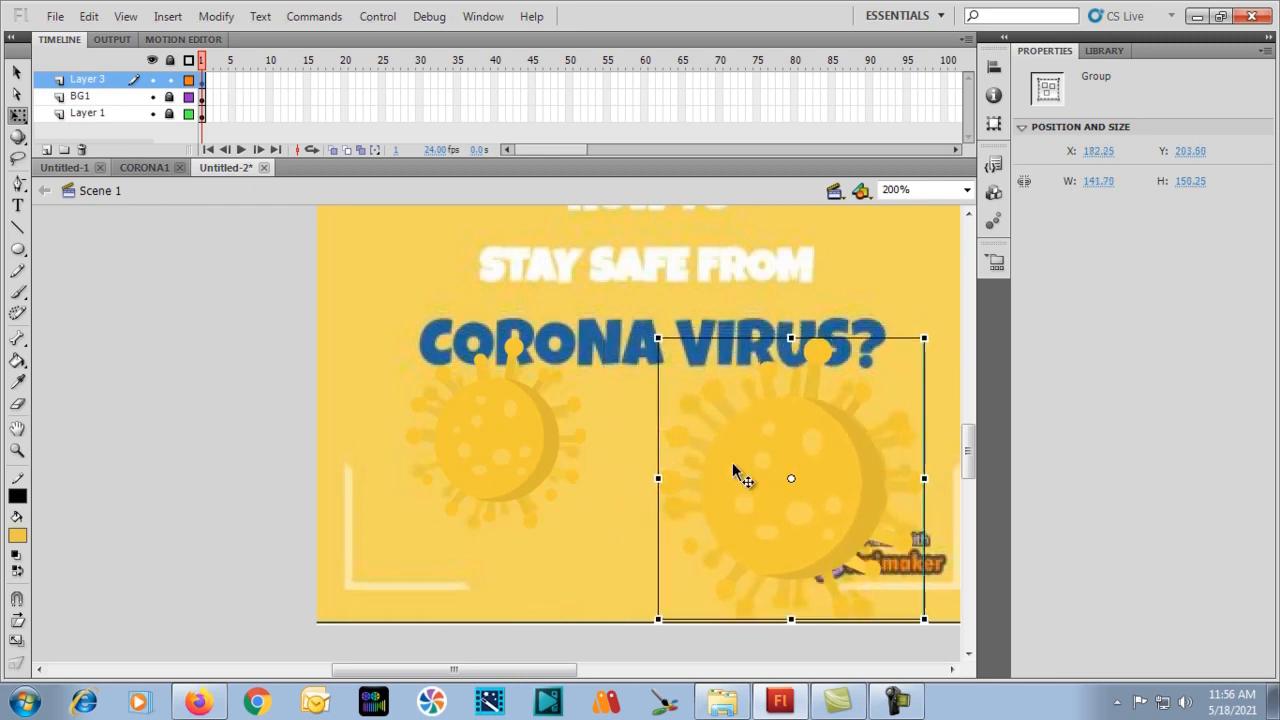
drag(741, 462, 744, 463)
key(ctrl+1)
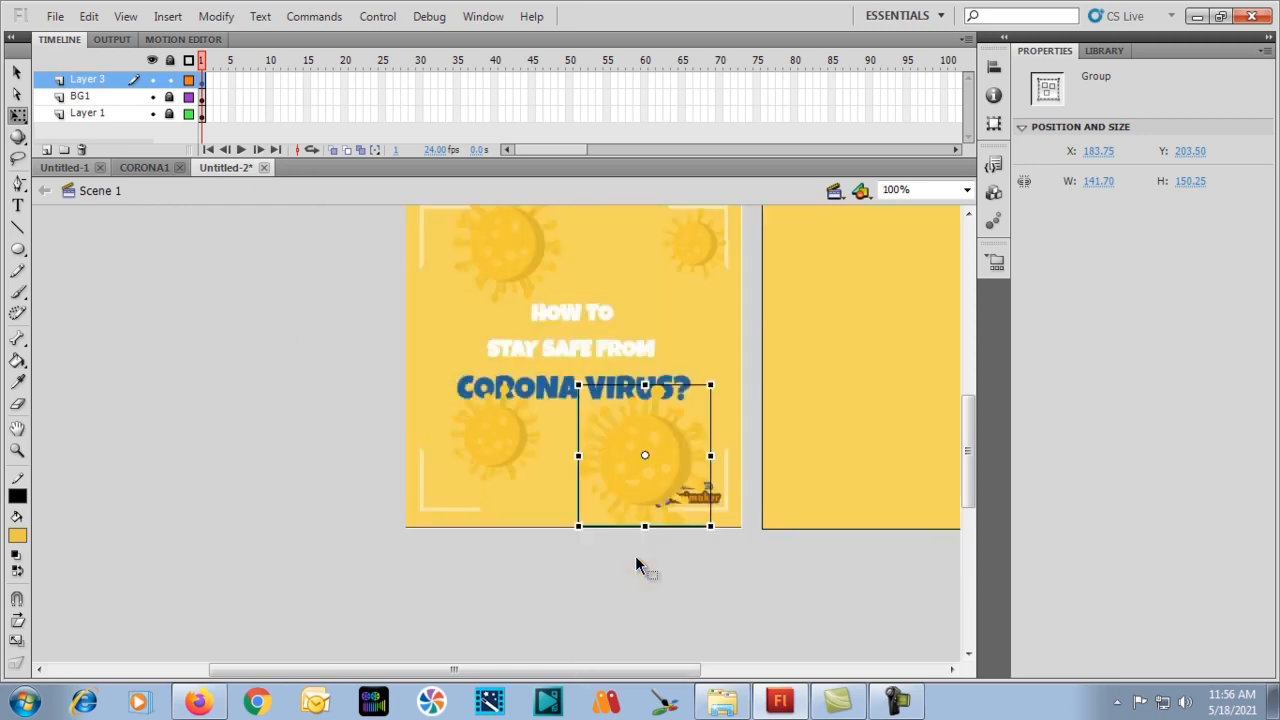
key(ctrl+minus)
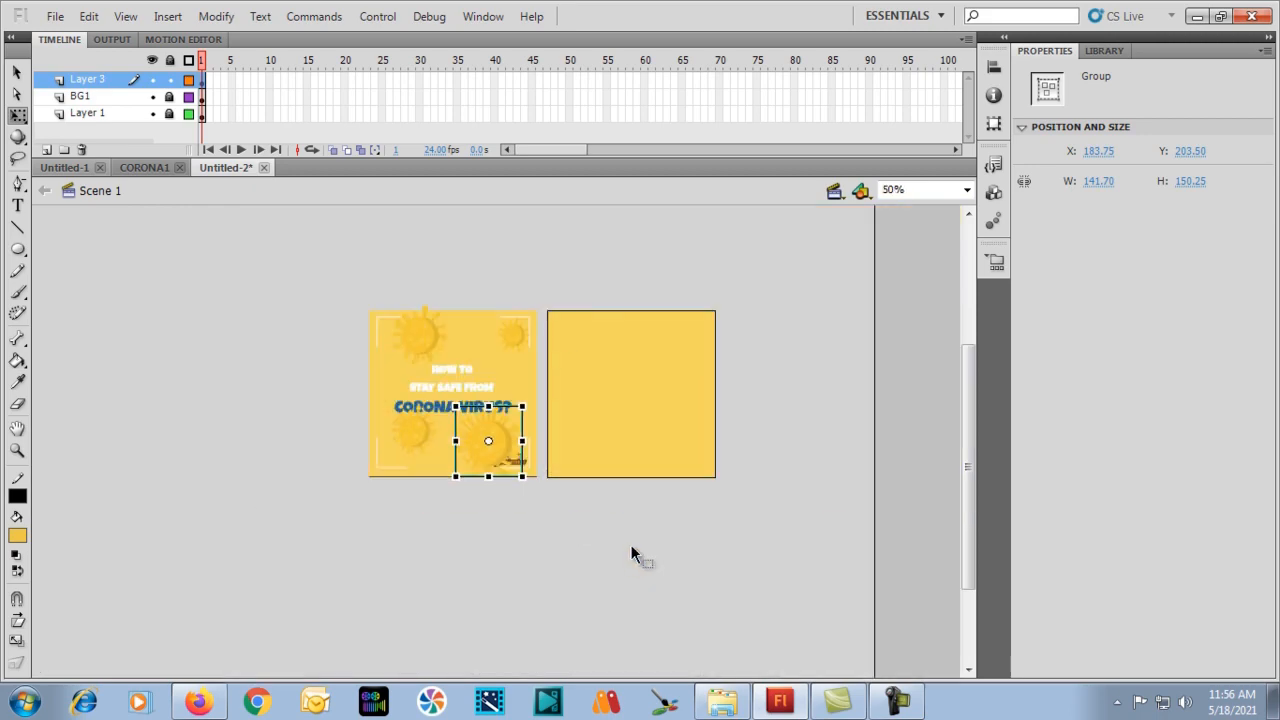
click(549, 296)
drag(784, 290, 543, 536)
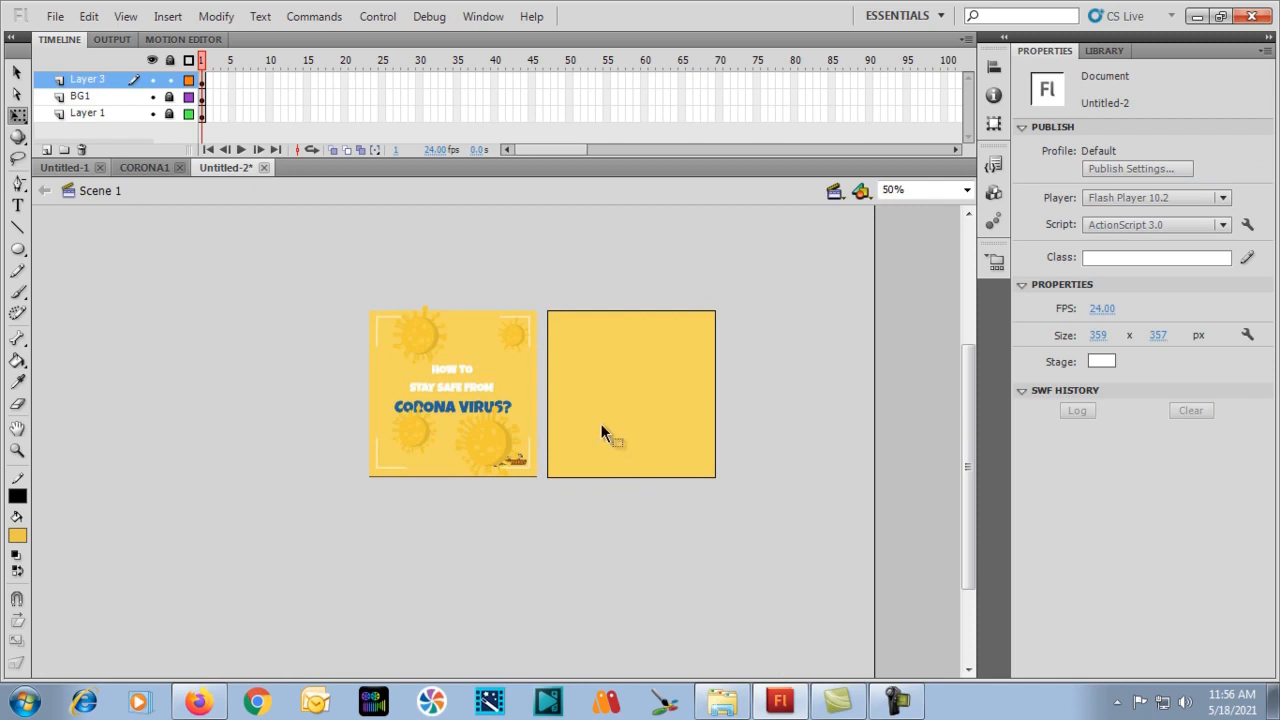
Unlock BG1 and position its yellow background rectangle at X 0, Y 0.
click(169, 97)
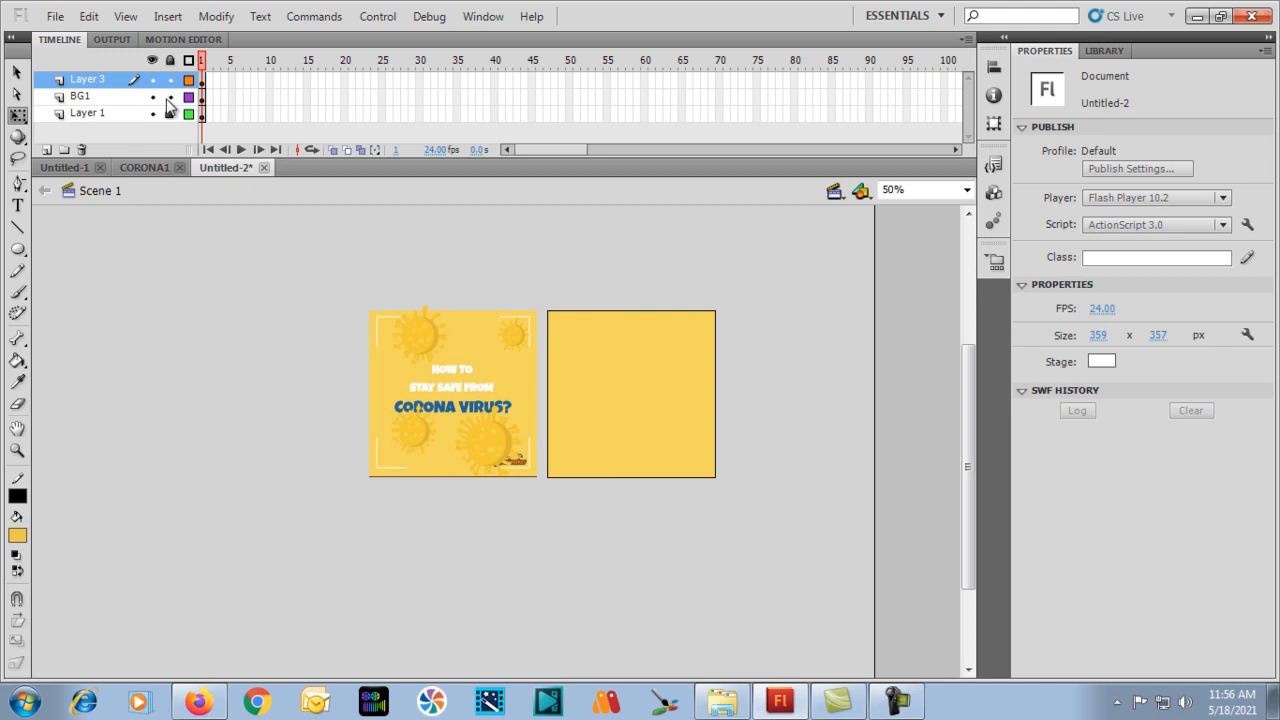
click(694, 360)
click(1094, 151)
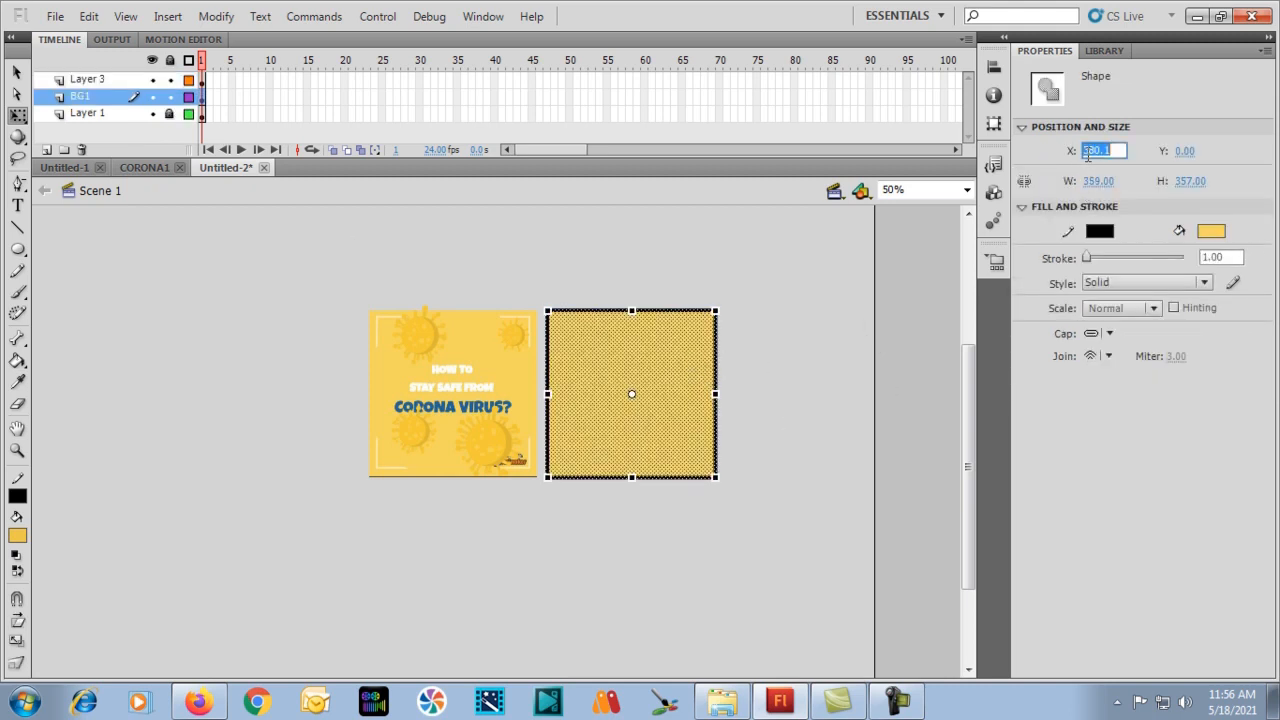
text(0)
key(Tab)
text(0)
key(Return)
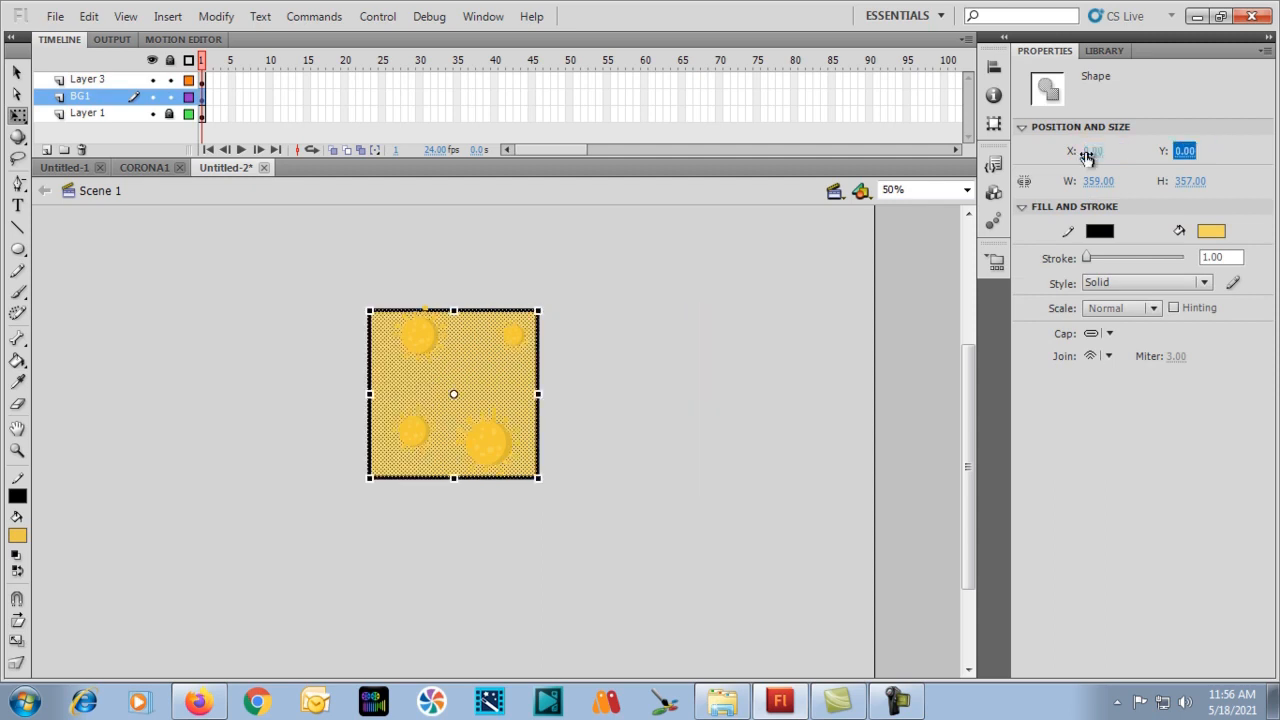
key(ctrl+1)
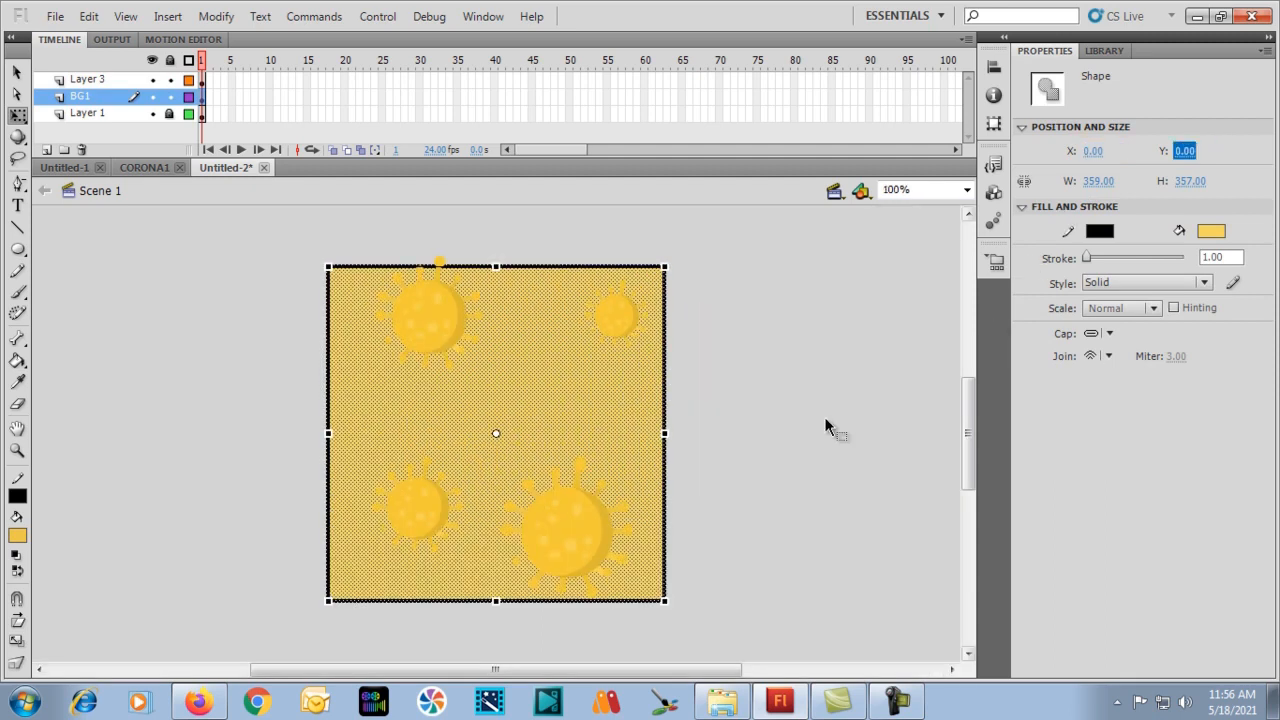
Deselect the background and lock the BG1 and Layer 3 layers.
click(157, 391)
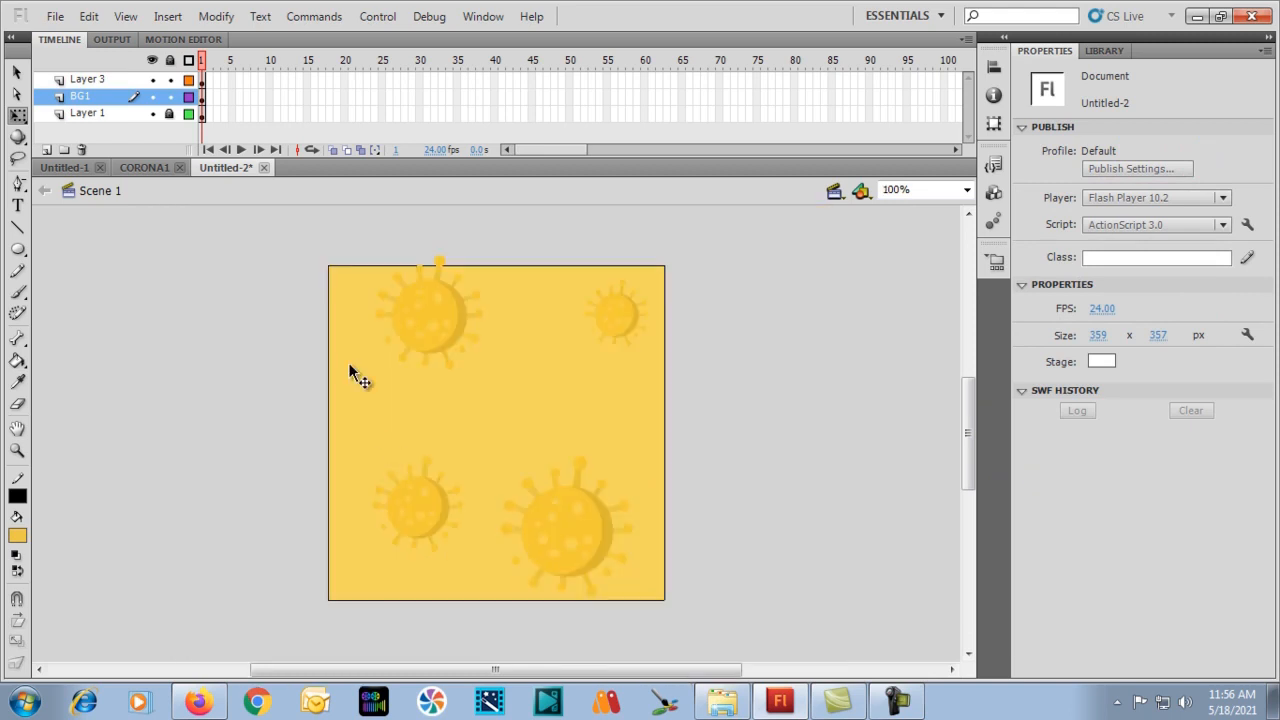
click(170, 95)
click(171, 80)
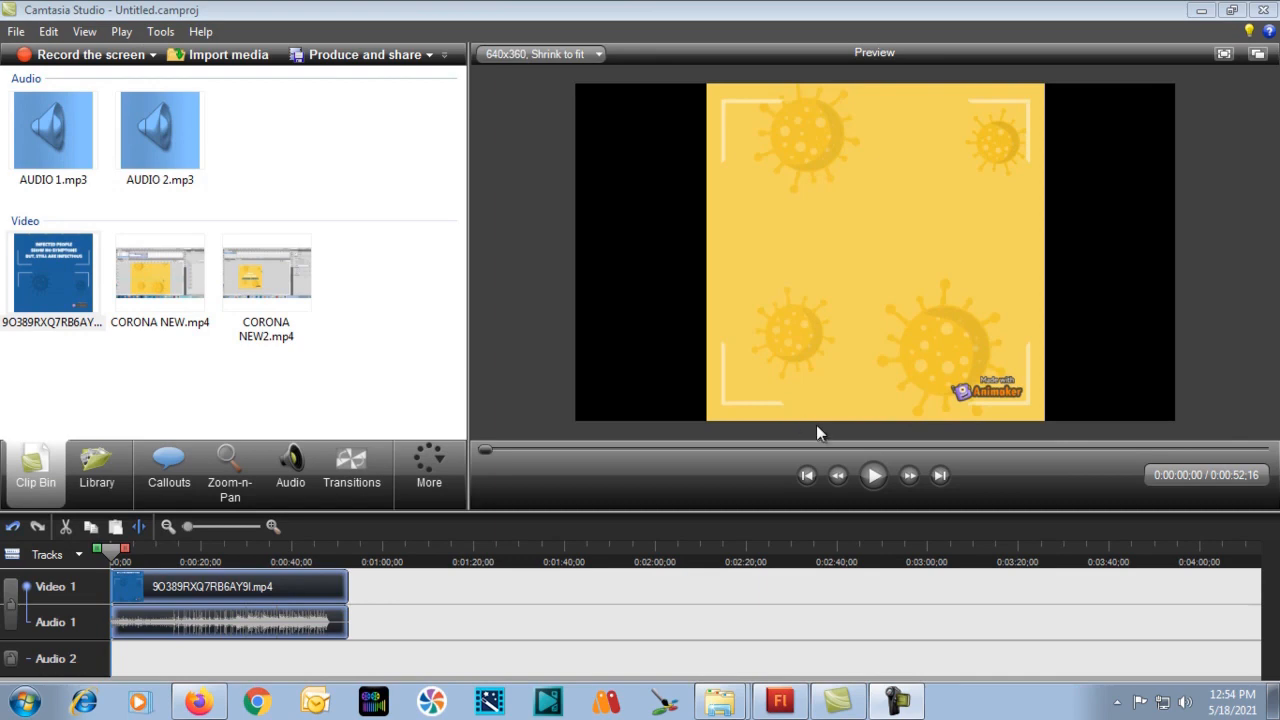
Play the reference video's opening in Camtasia Studio, scrub the first frames of CORONA1 in Flash, and return to Untitled-2.
click(878, 481)
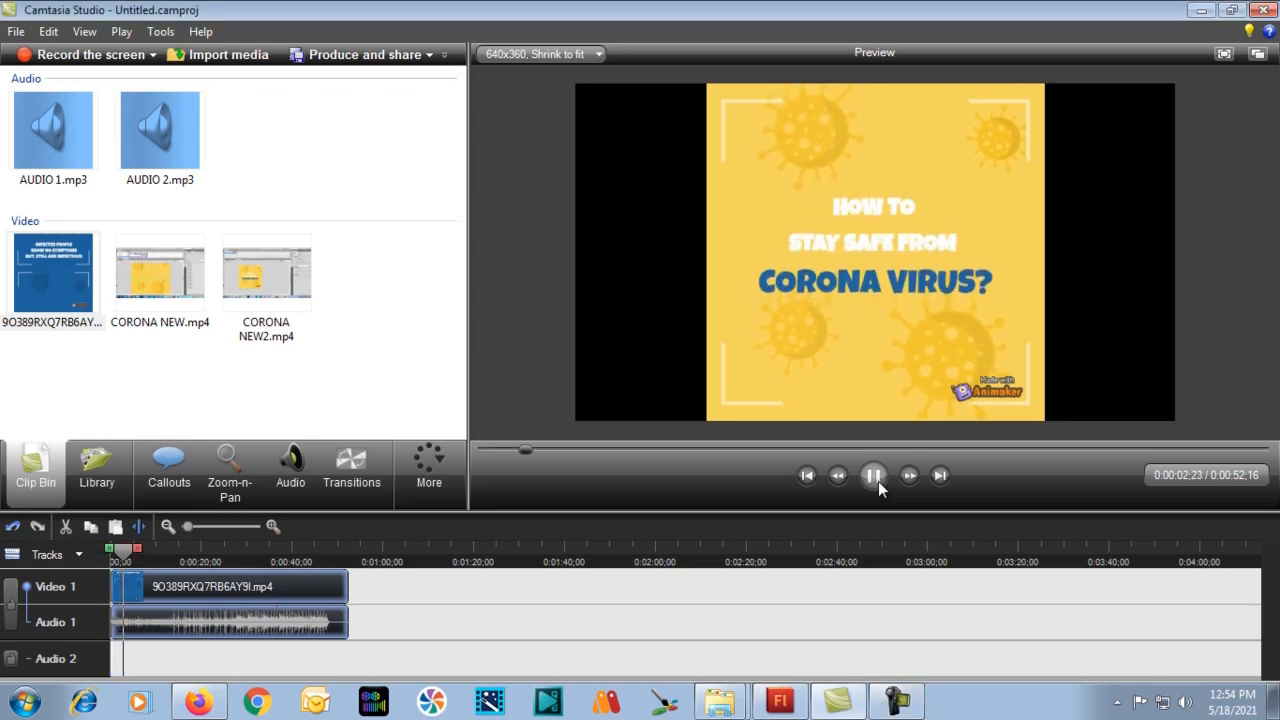
click(874, 478)
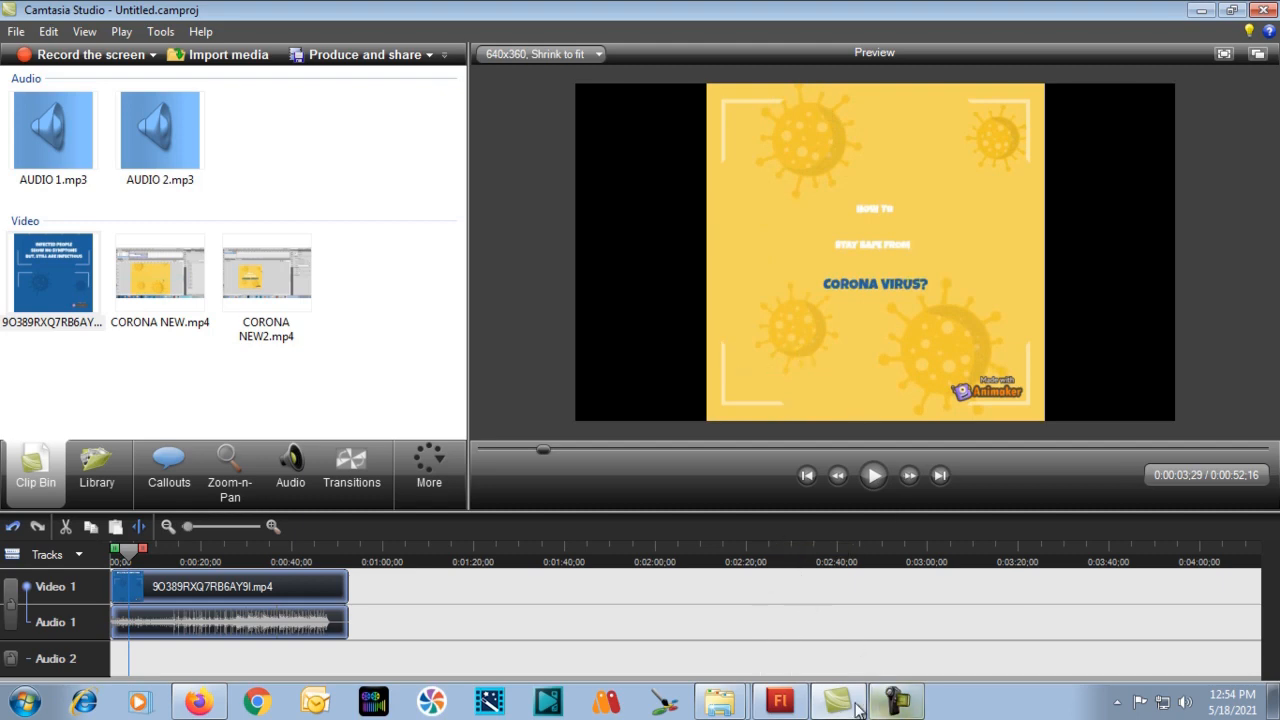
click(790, 705)
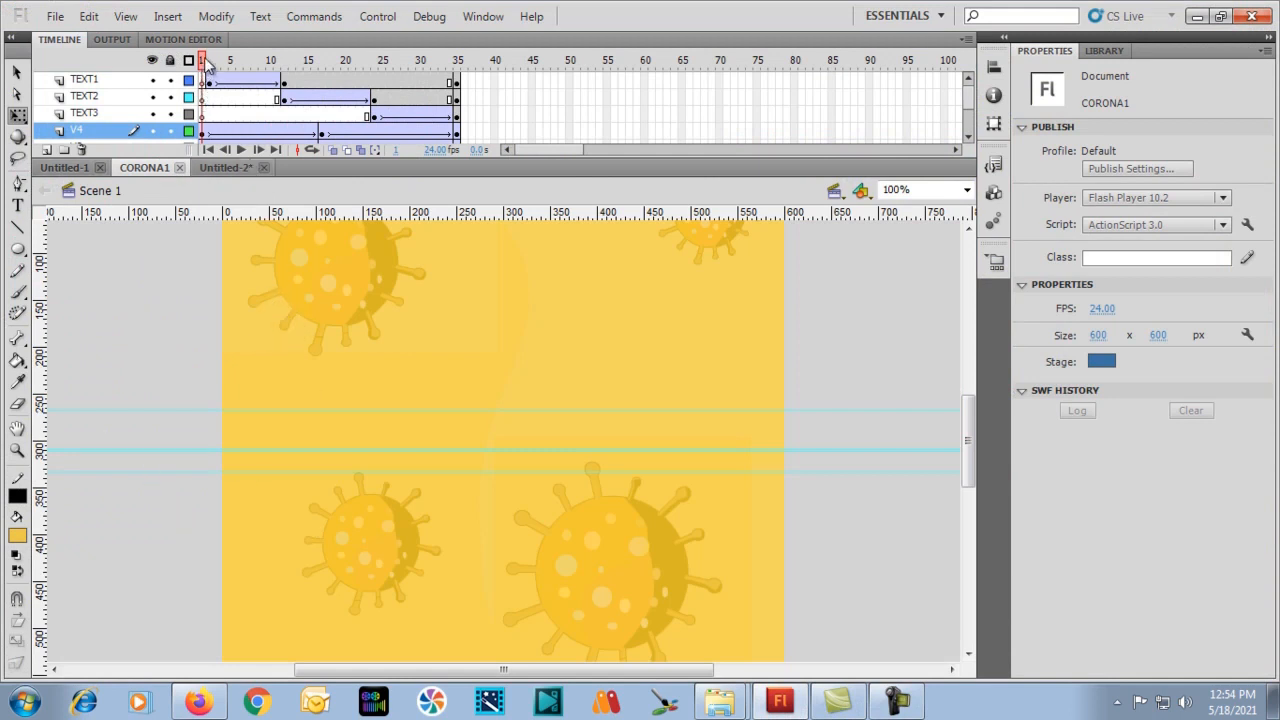
drag(201, 60, 231, 63)
click(220, 168)
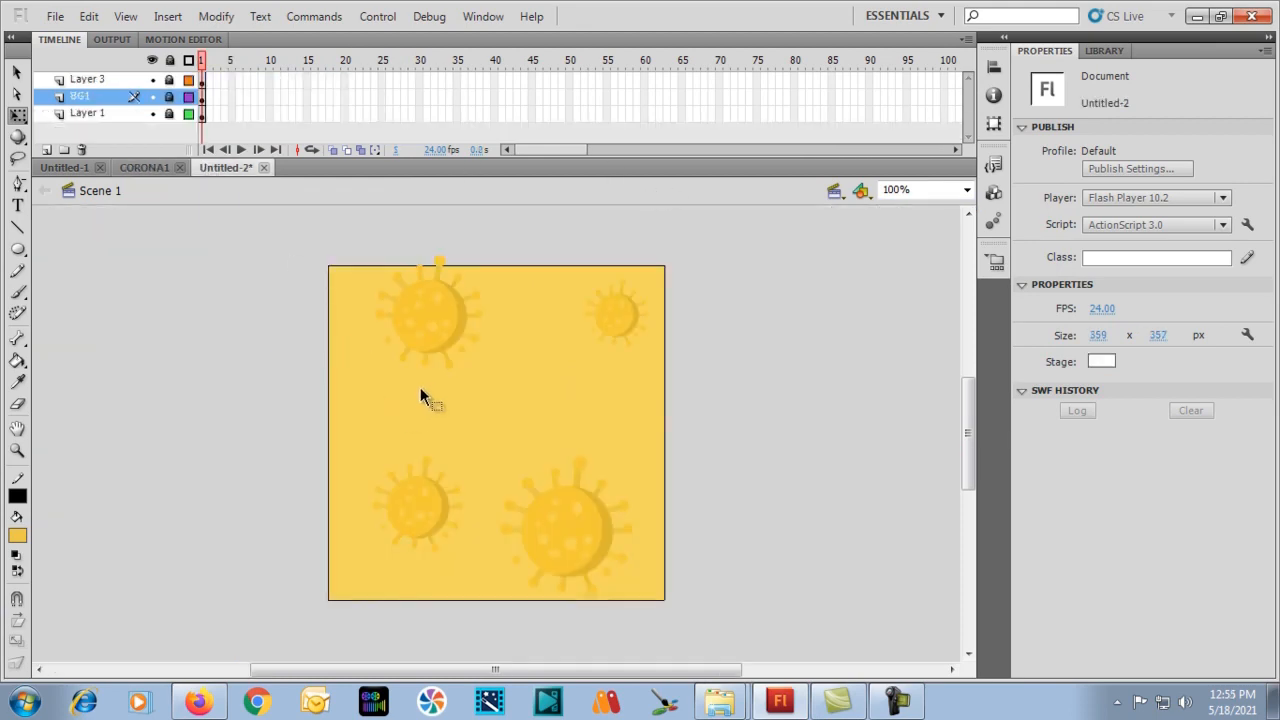
key(ctrl+equal)
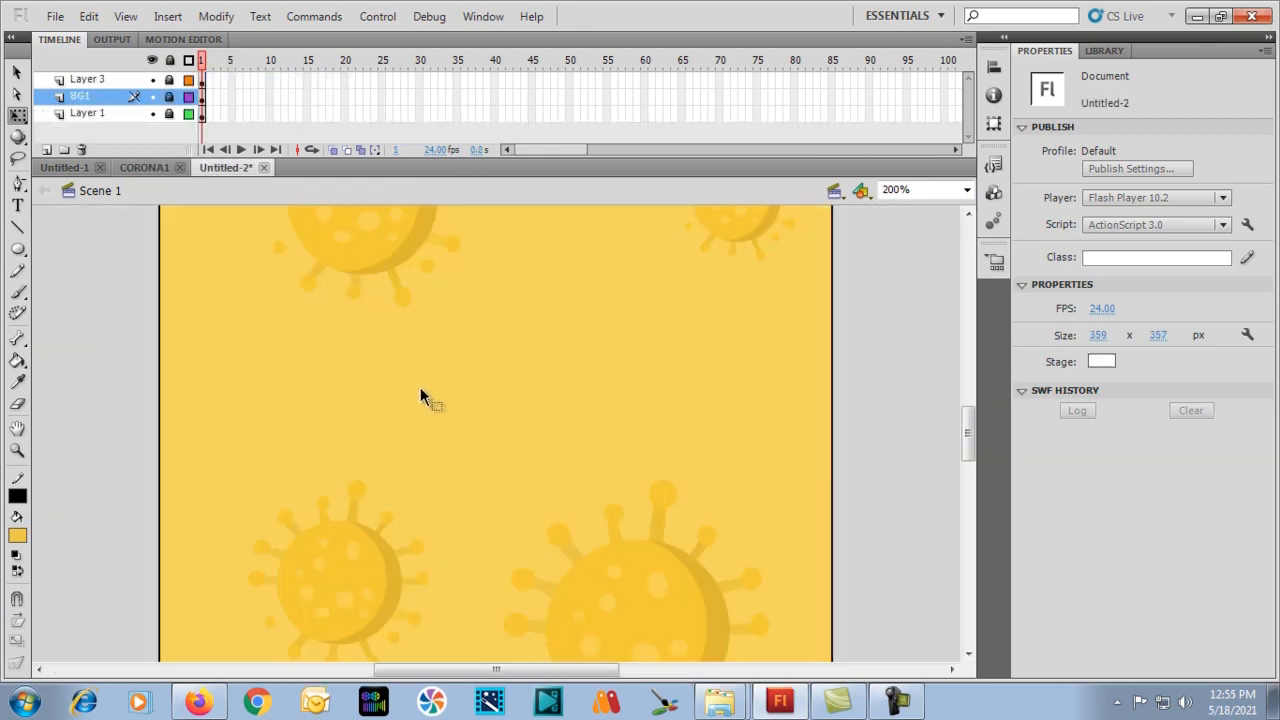
key(ctrl+minus)
key(ctrl+equal)
key(ctrl+minus)
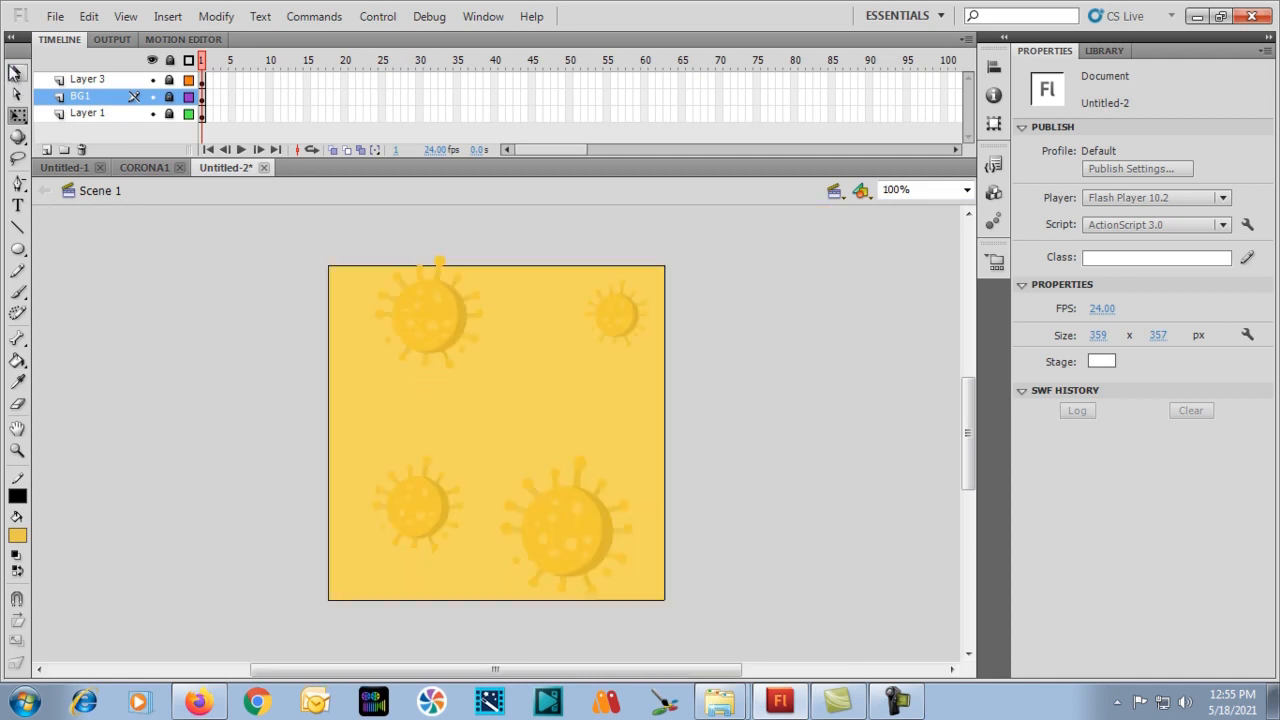
Unlock Layer 3, select all four virus groups, and distribute them to separate layers.
click(170, 80)
click(424, 327)
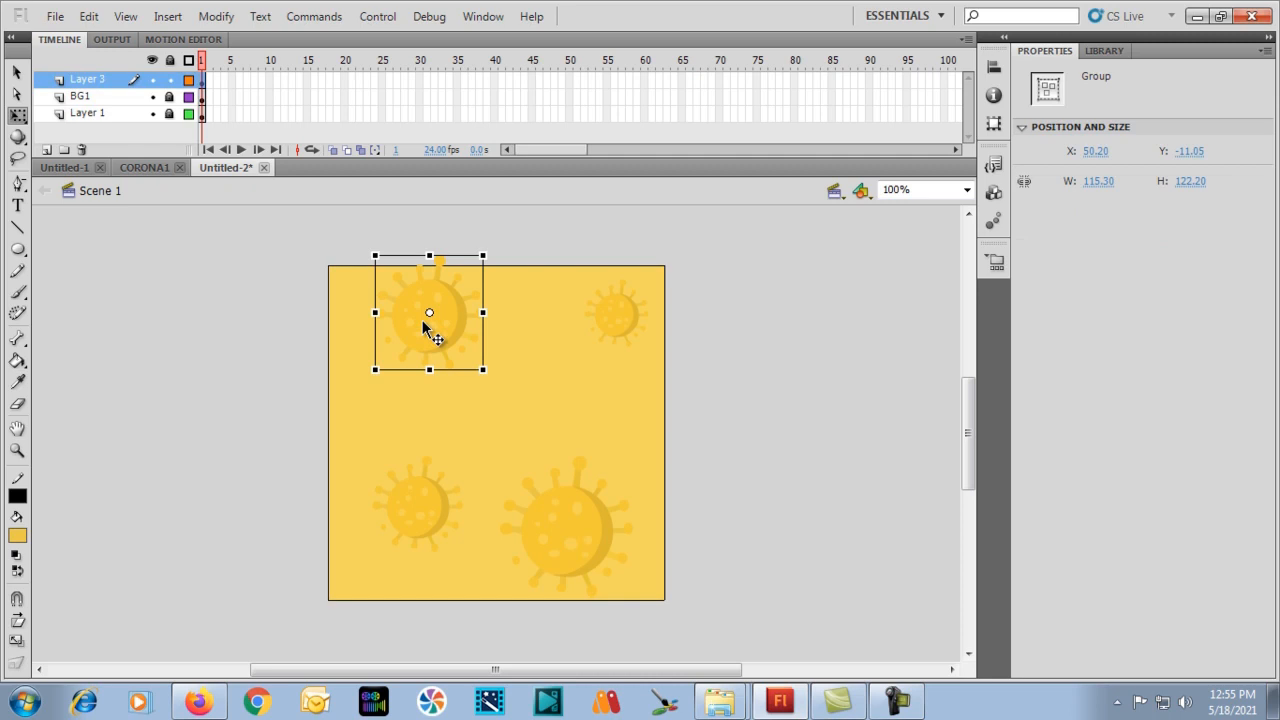
shift+click(408, 500)
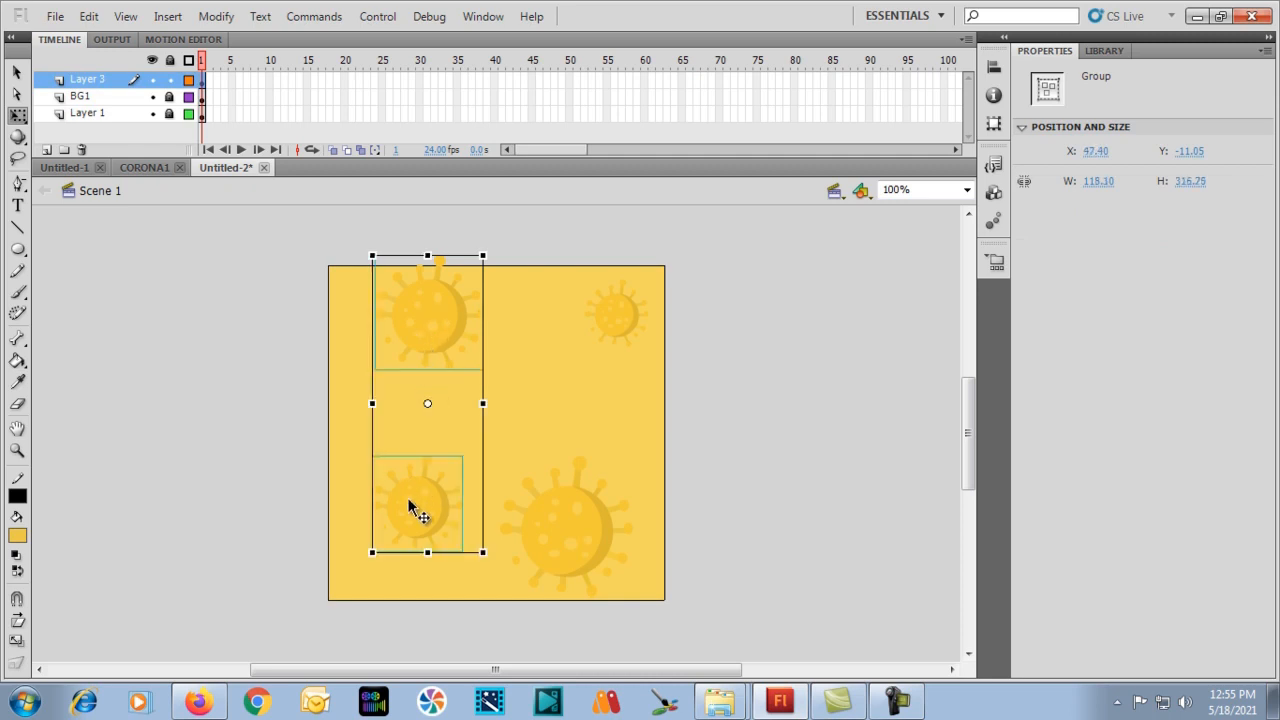
shift+click(555, 513)
shift+click(614, 318)
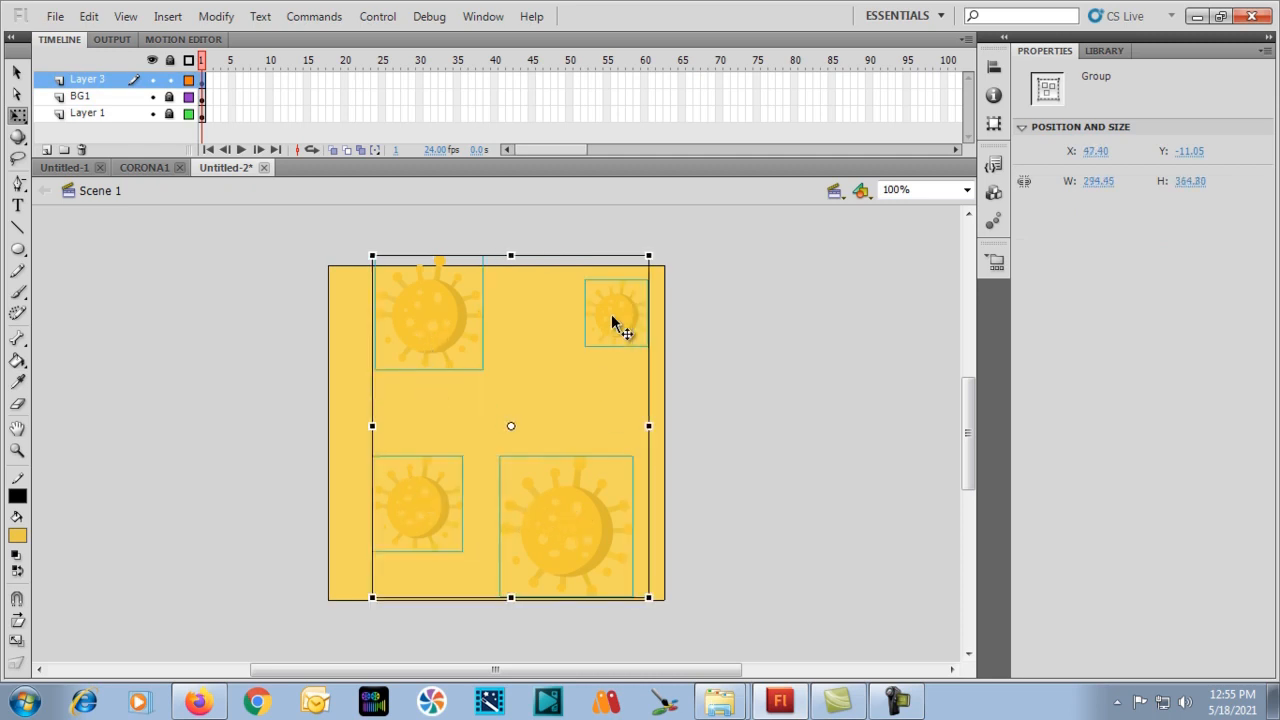
right_click(430, 333)
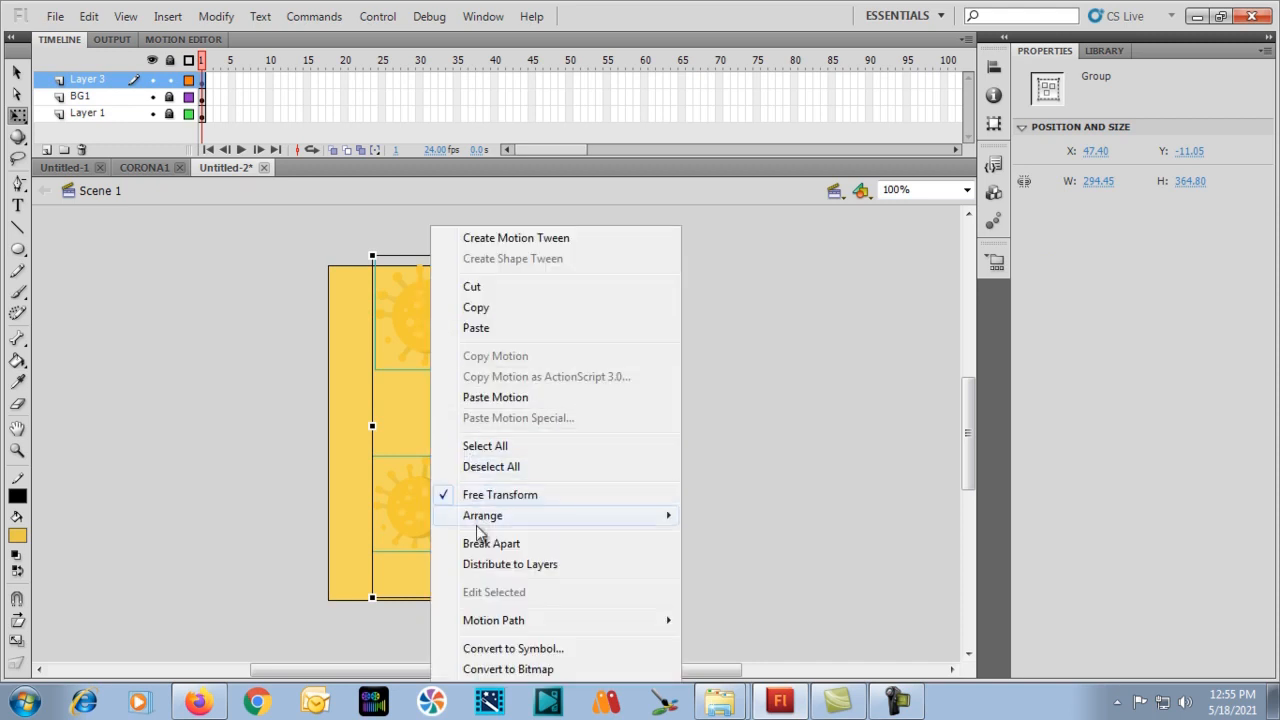
click(483, 566)
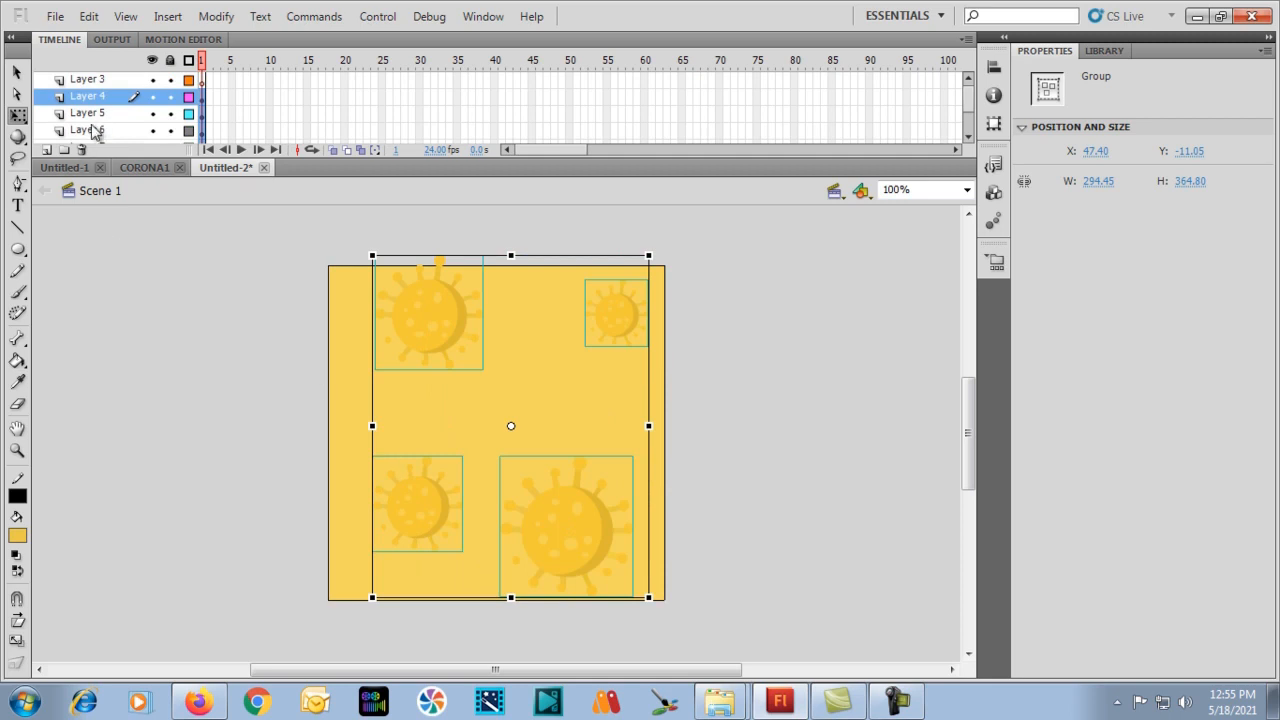
Examine which virus each of Layers 3 to 7 contains.
click(88, 130)
click(95, 115)
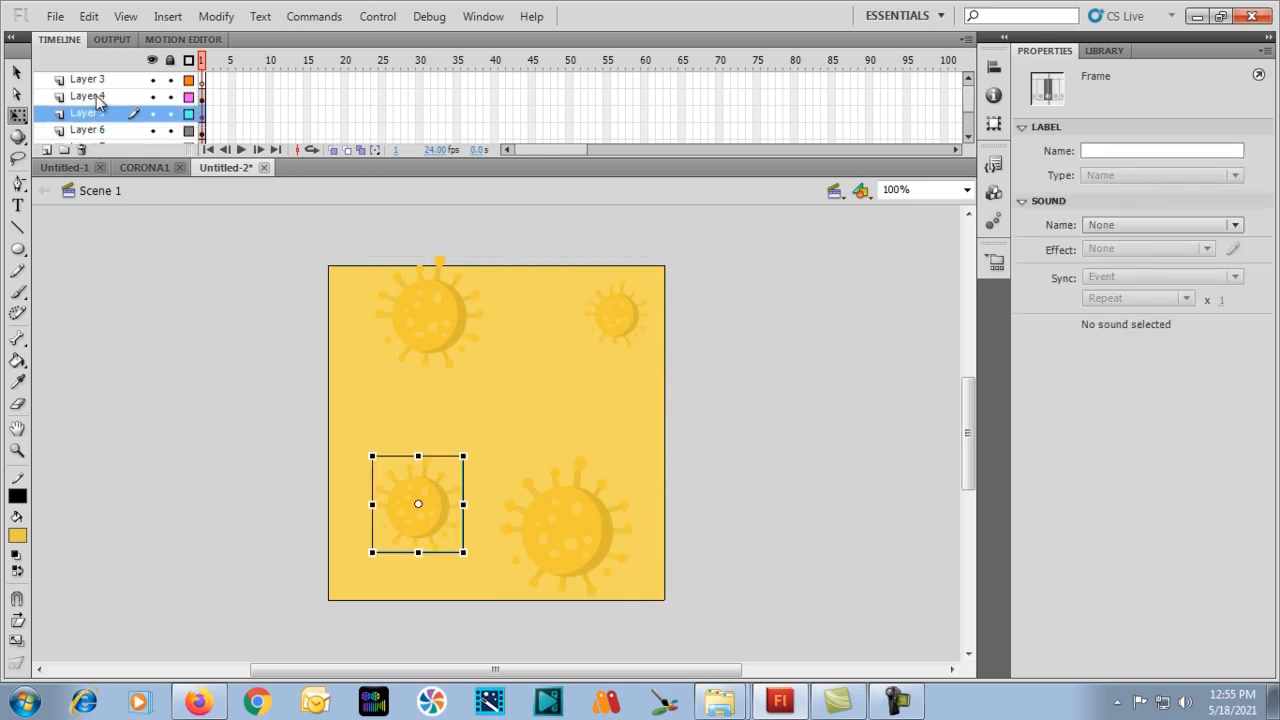
click(96, 95)
scroll(96, 98, down, 1)
click(88, 130)
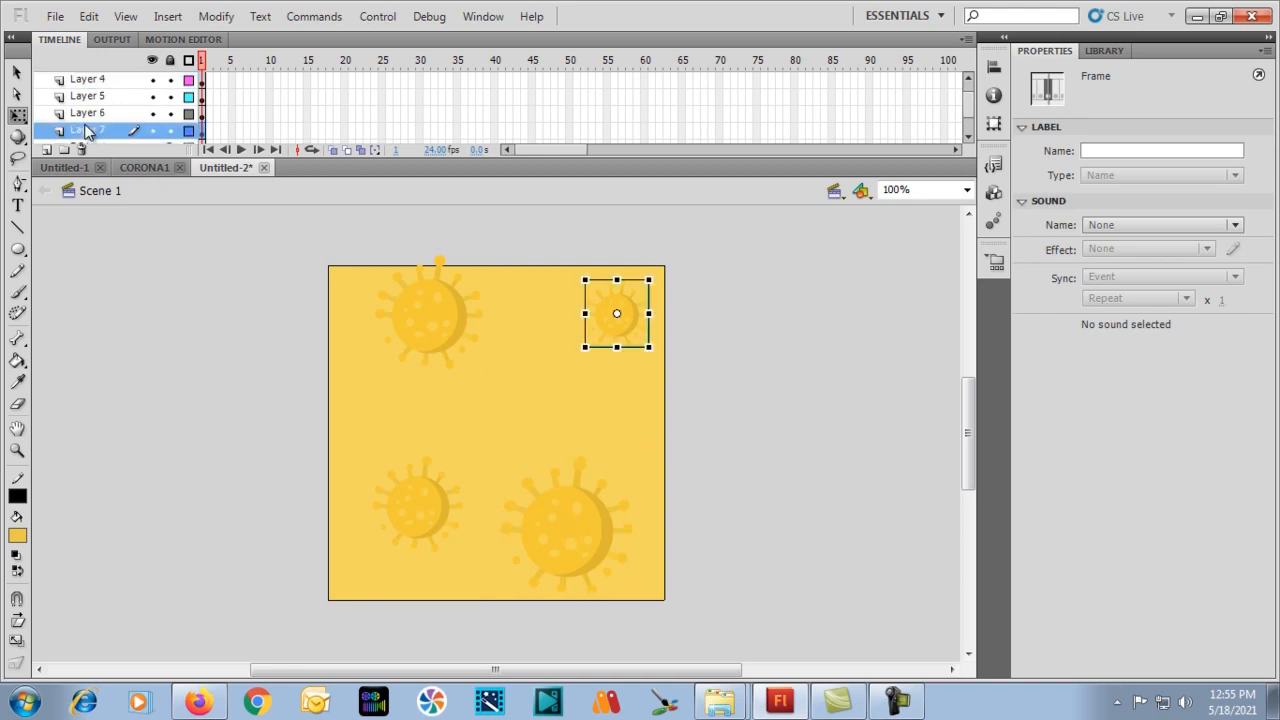
click(89, 113)
click(89, 96)
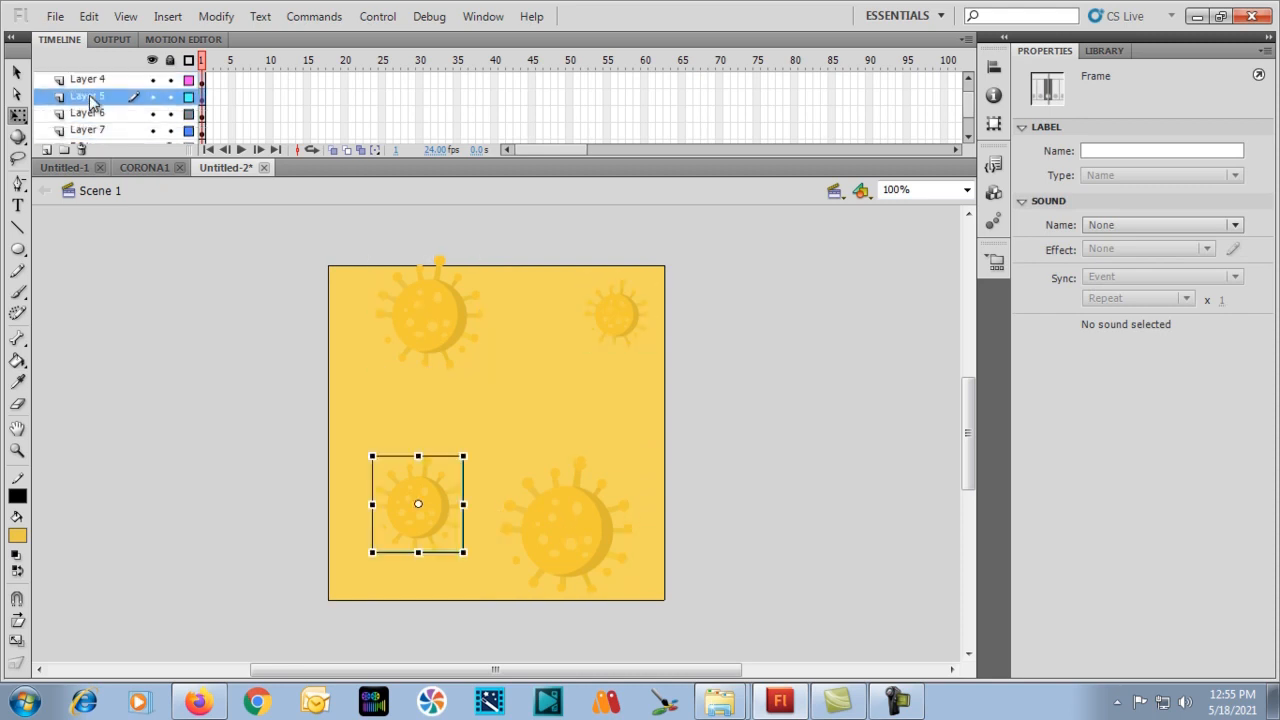
click(90, 80)
scroll(97, 137, up, 1)
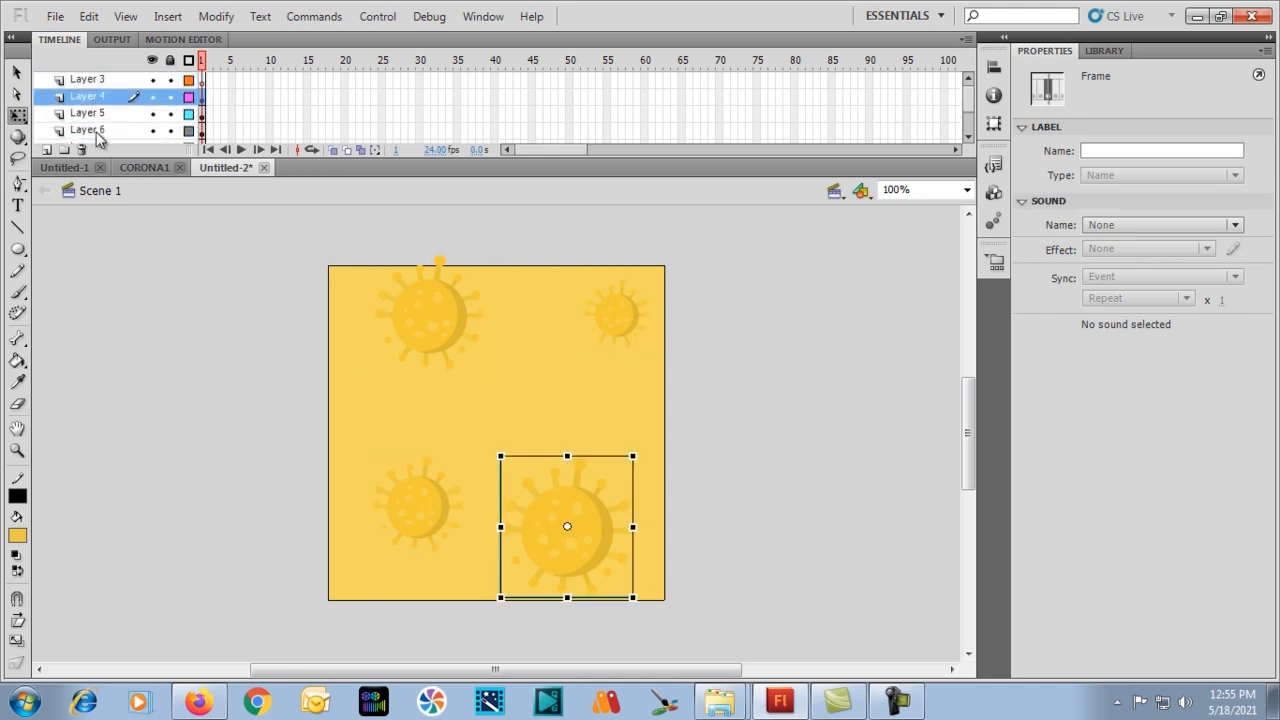
click(88, 79)
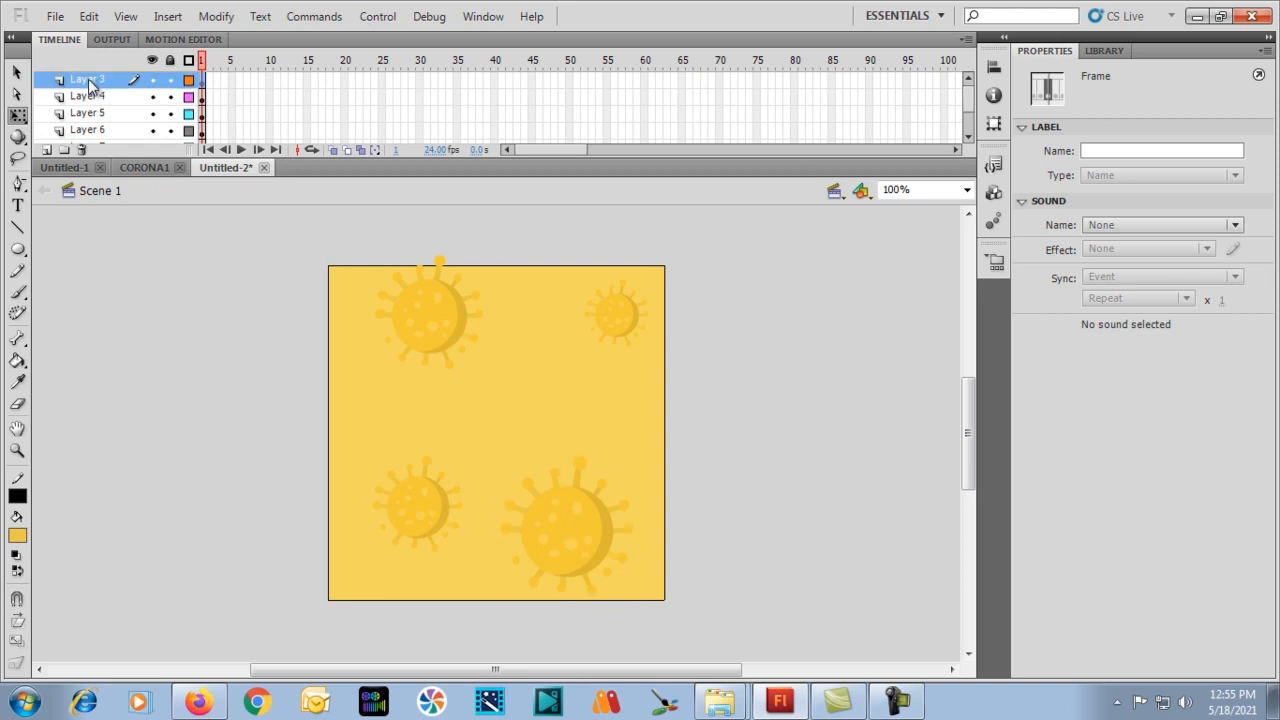
Delete the empty Layer 3 and select each of the four viruses to check which layer holds it.
right_click(88, 79)
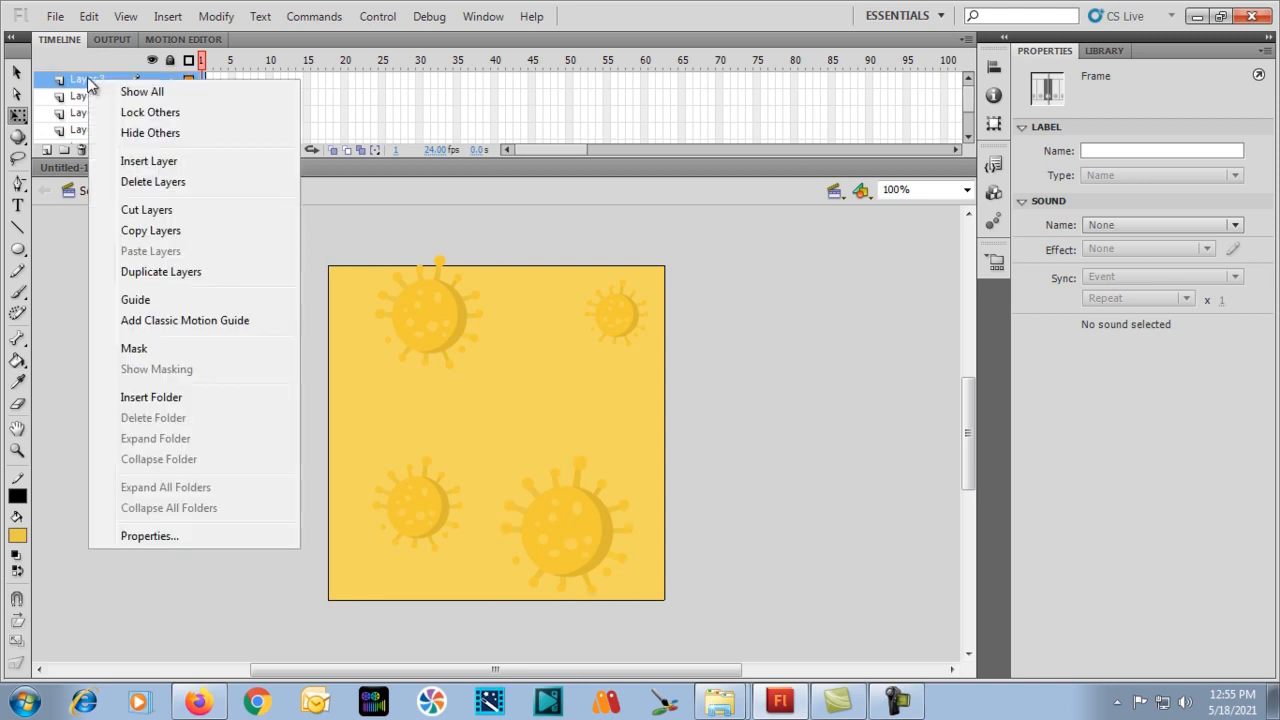
click(113, 181)
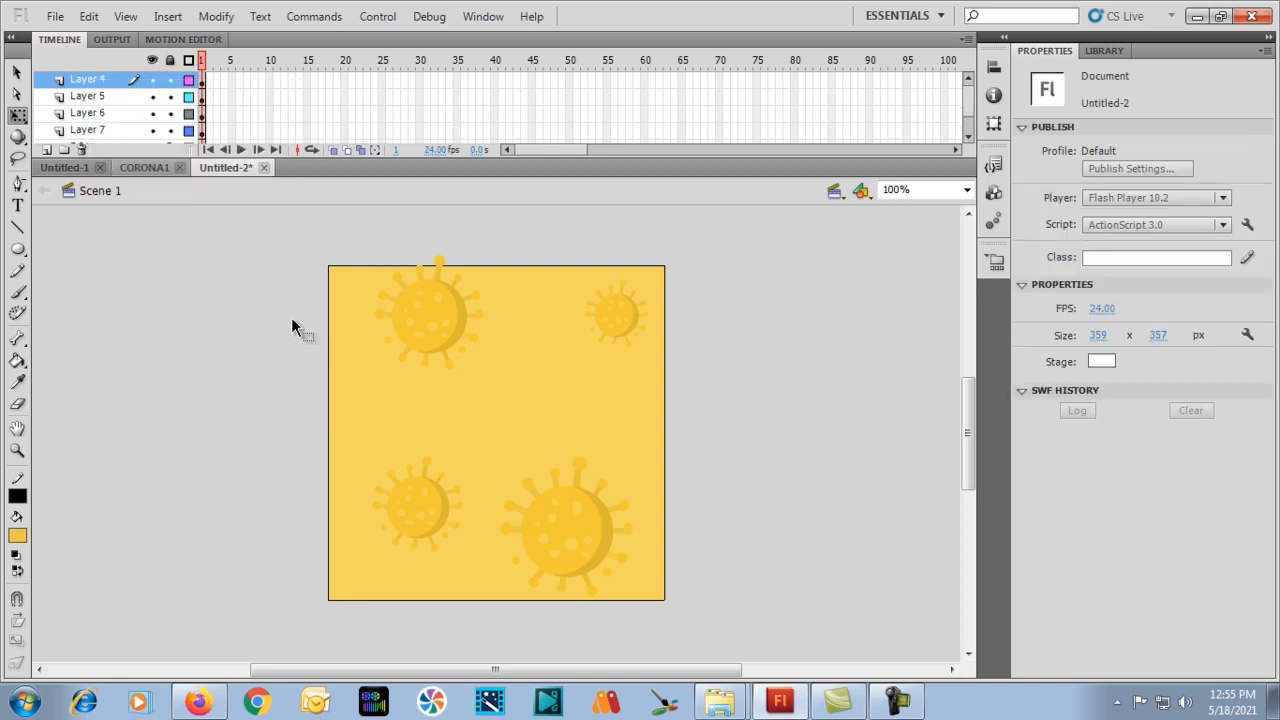
click(413, 303)
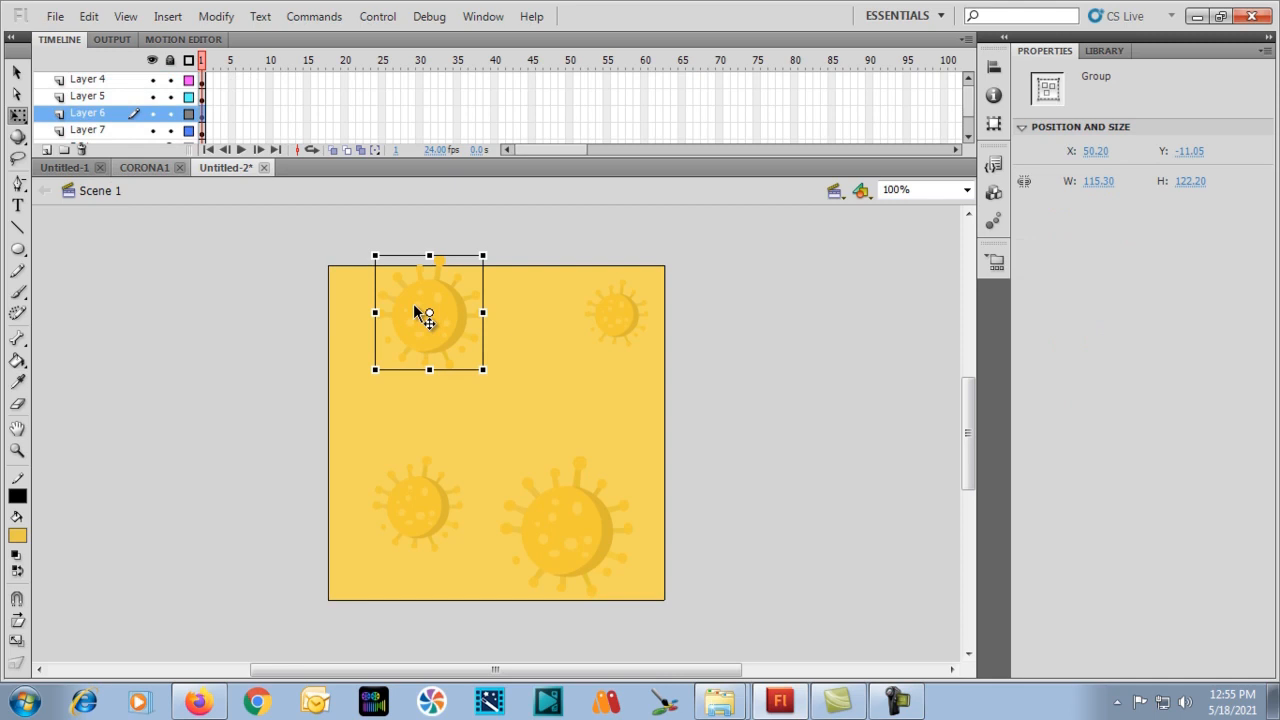
click(423, 514)
click(580, 528)
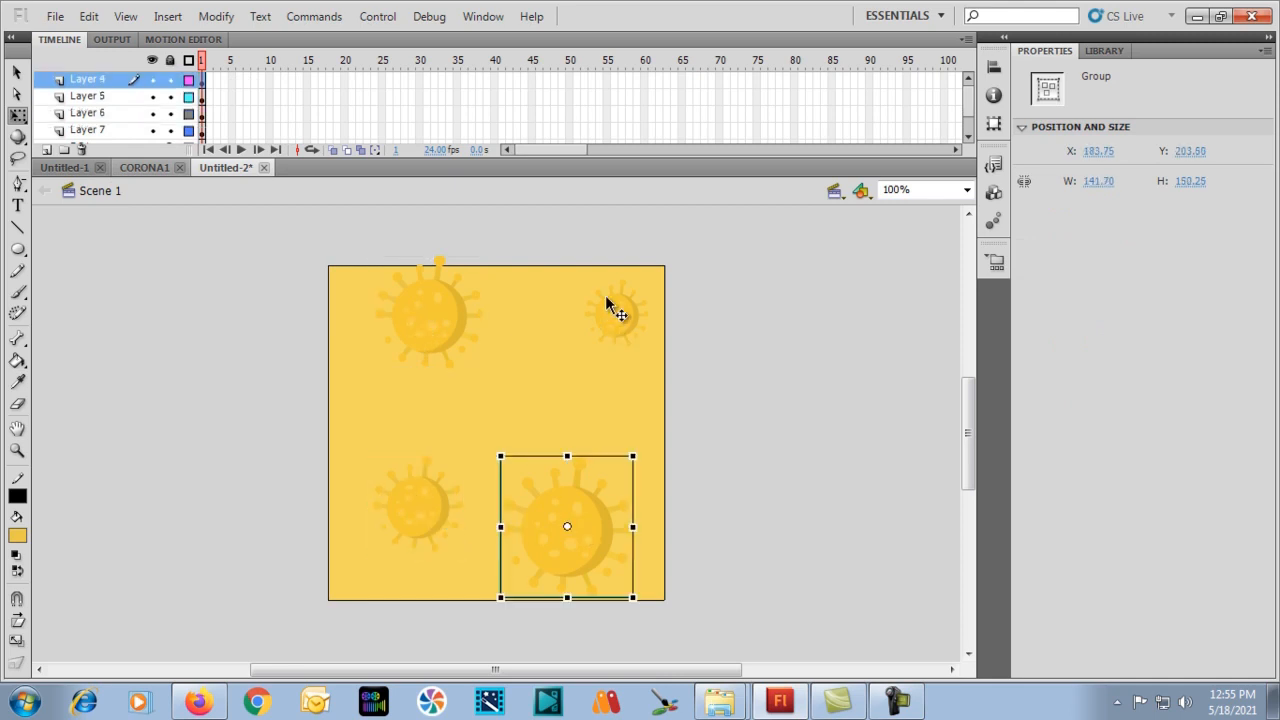
click(608, 308)
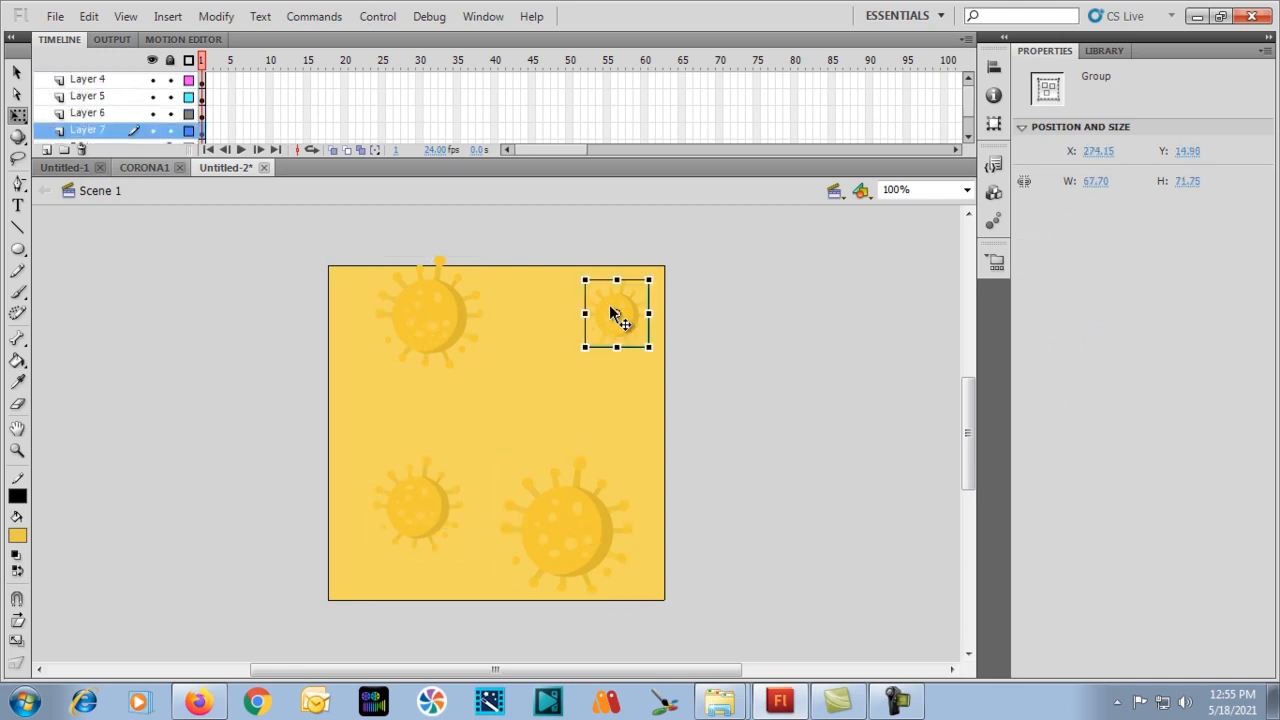
Rename the virus layers: Layer 7 as V1, Layer 6 as V2, Layer 5 as V3 and Layer 4 as V4.
click(90, 81)
double_click(88, 128)
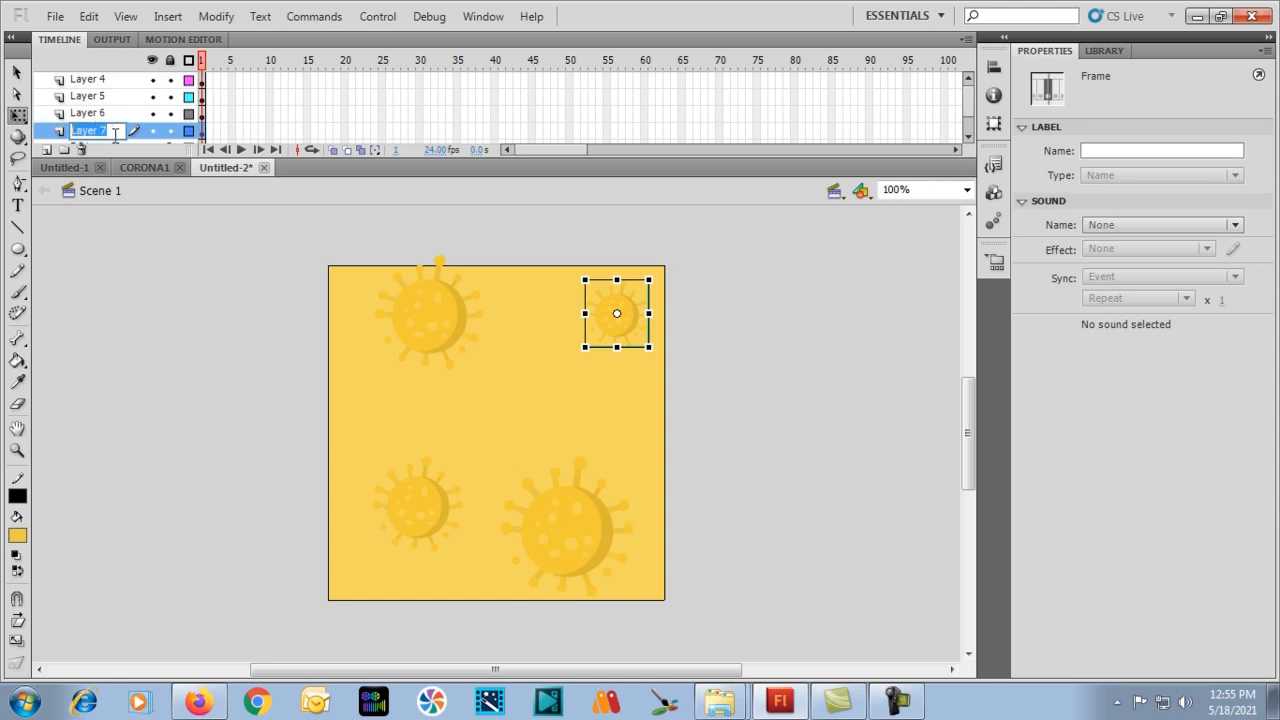
text(V1)
double_click(100, 118)
text(V)
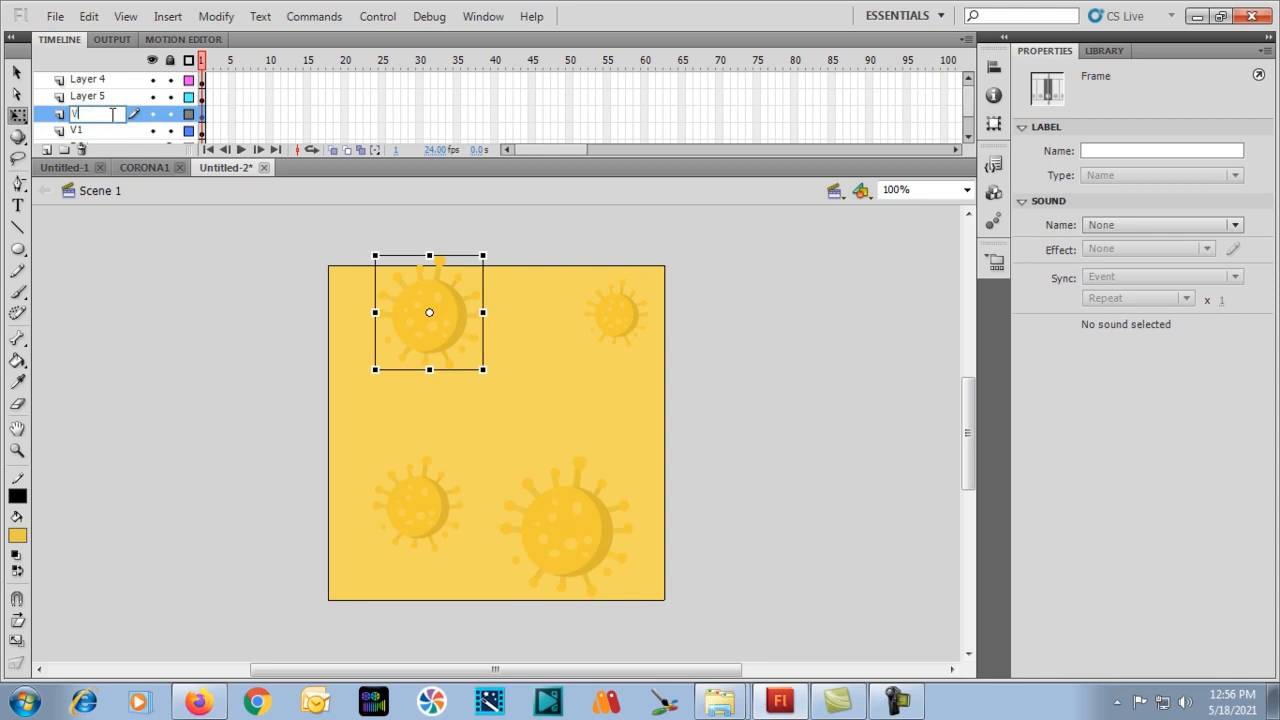
text(2)
double_click(115, 97)
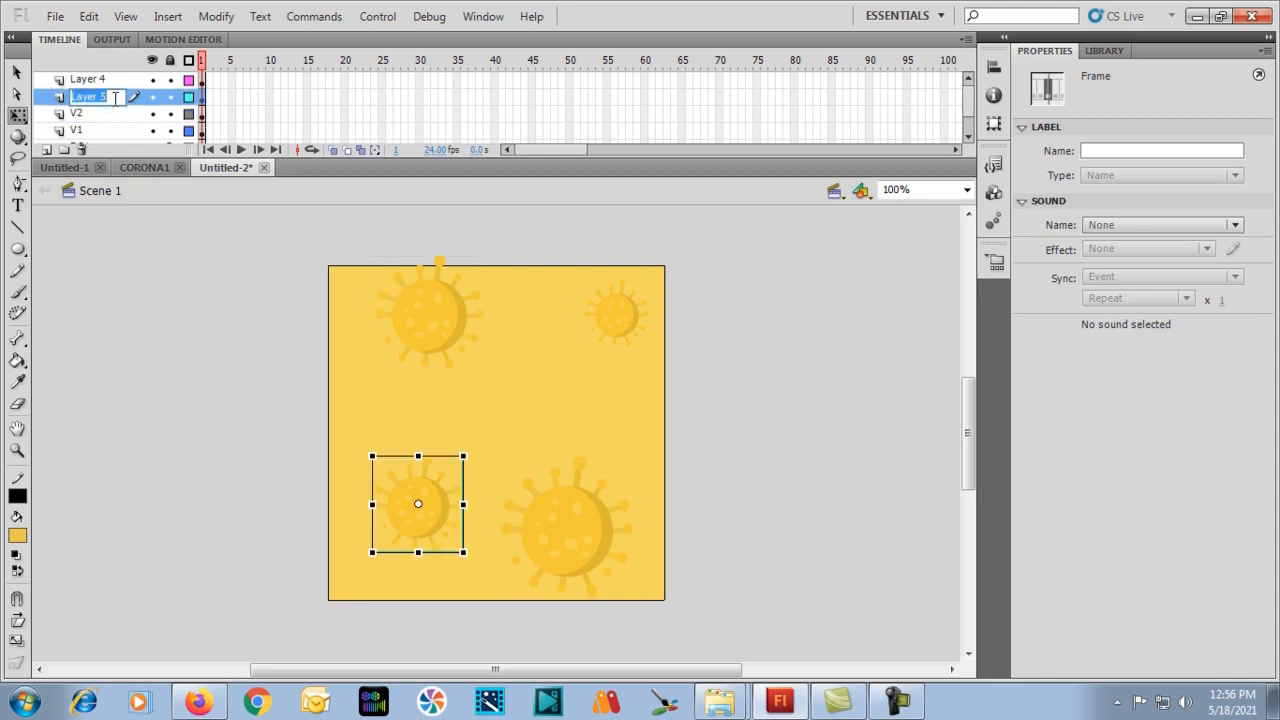
text(V3)
click(118, 82)
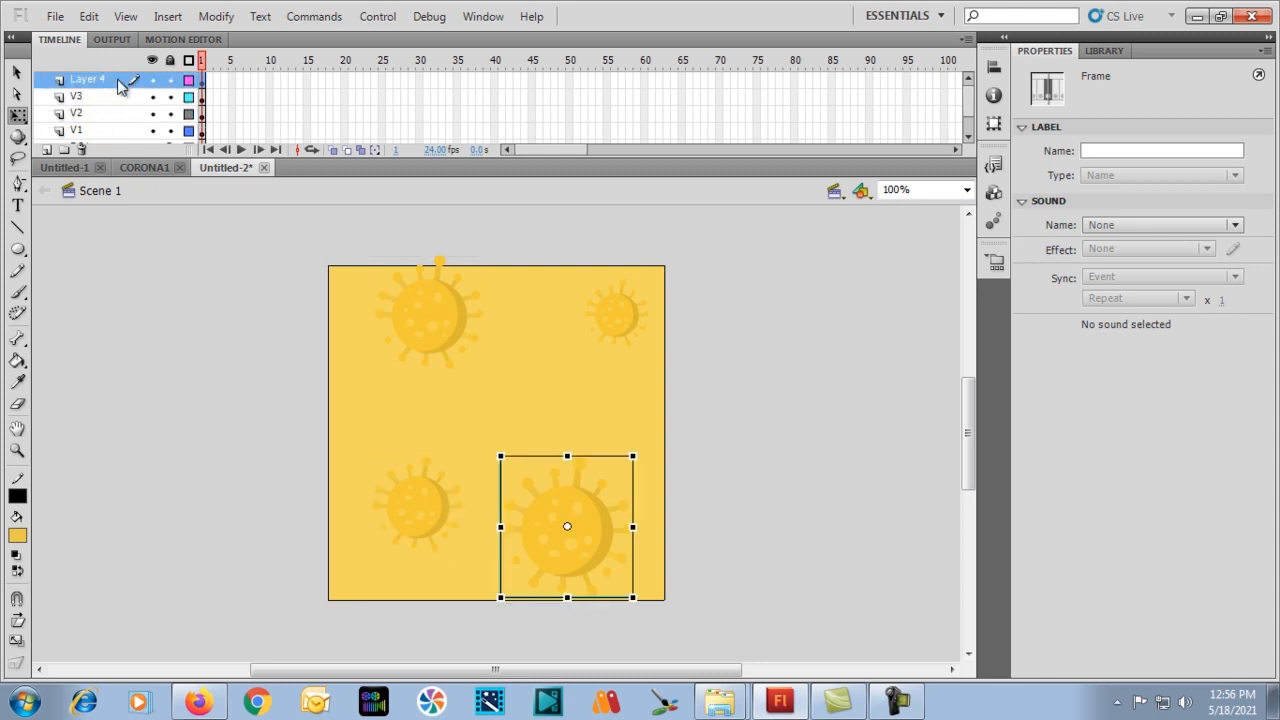
double_click(117, 81)
text(V4)
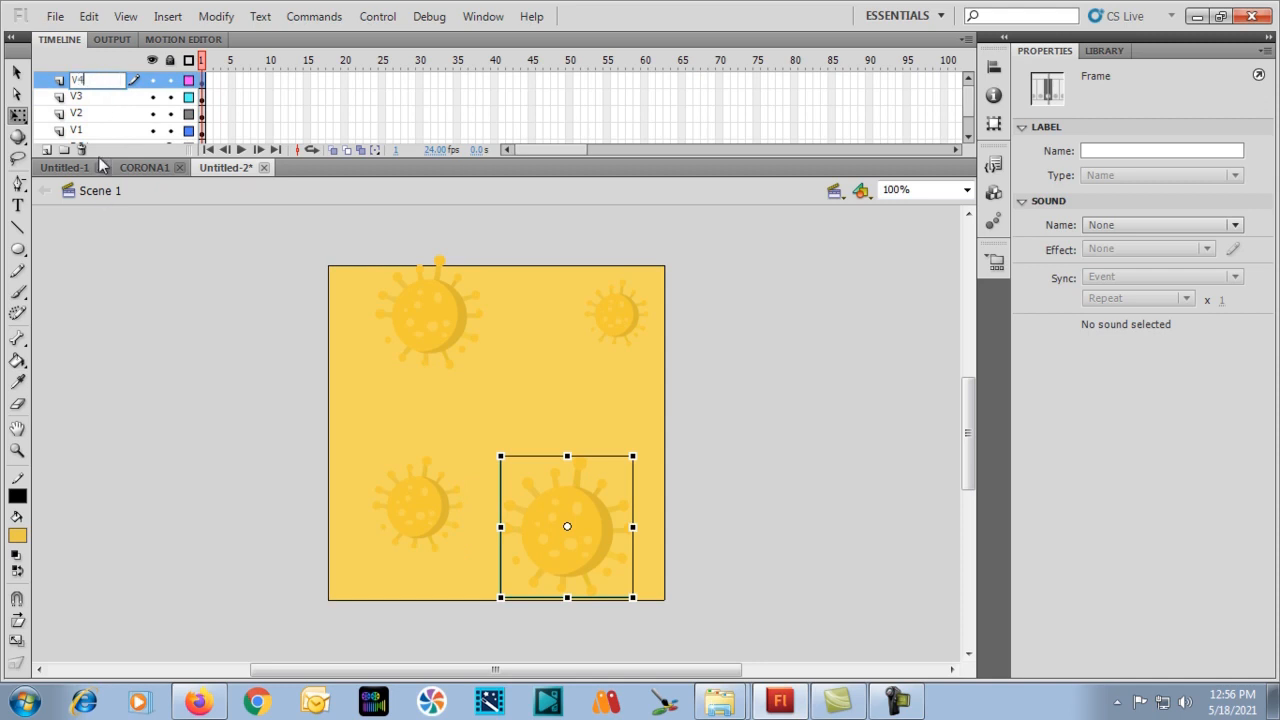
click(100, 215)
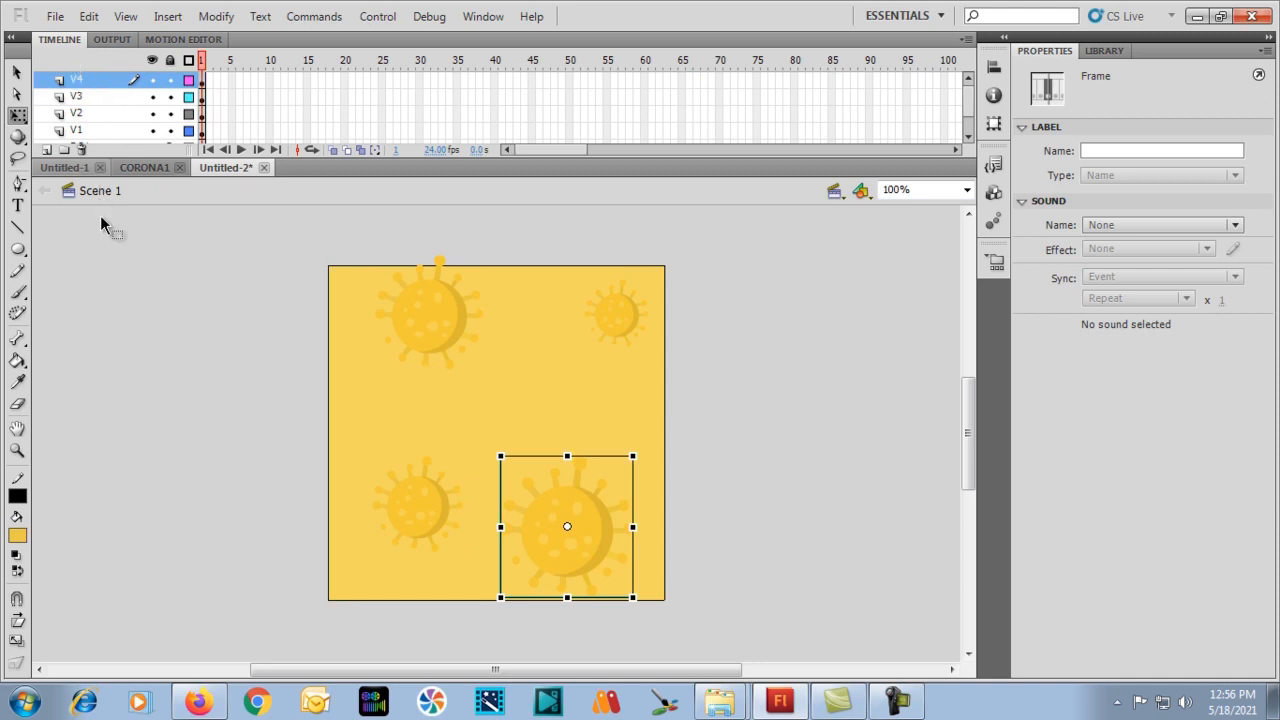
Go through the renamed layers V1 to V4 to check which virus each one contains.
click(80, 97)
click(82, 113)
click(84, 130)
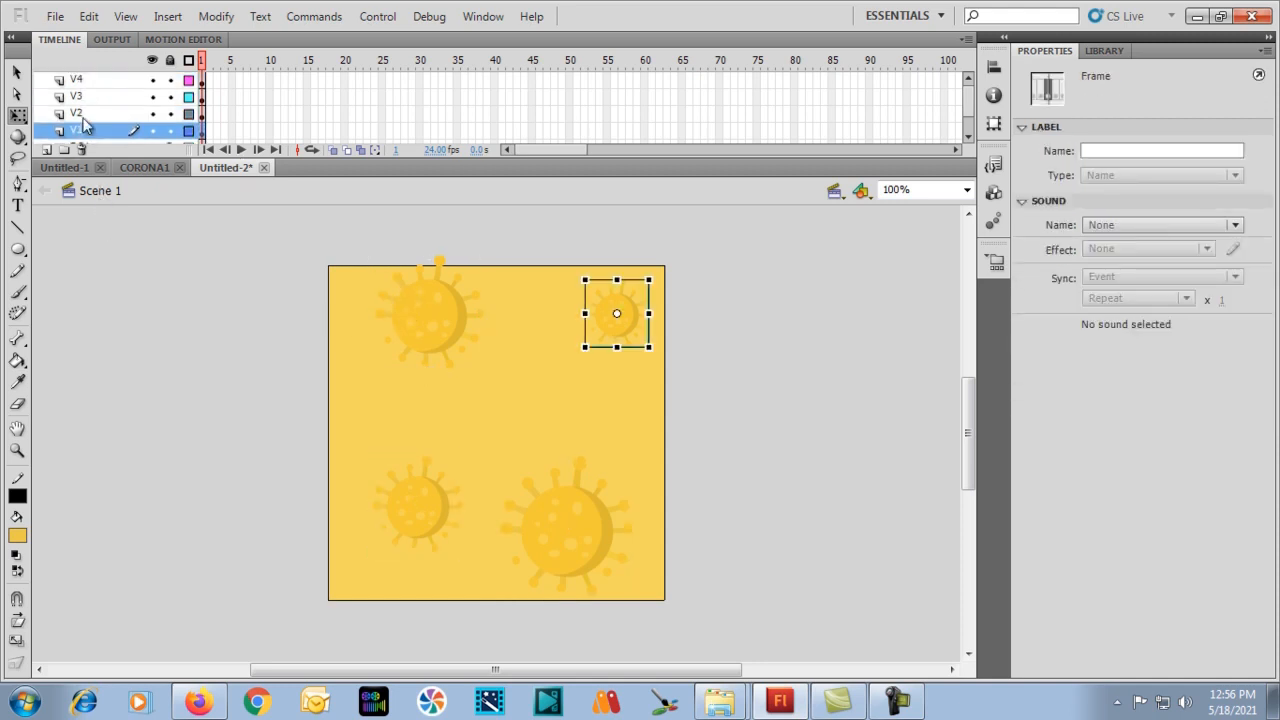
click(82, 113)
click(82, 97)
click(81, 82)
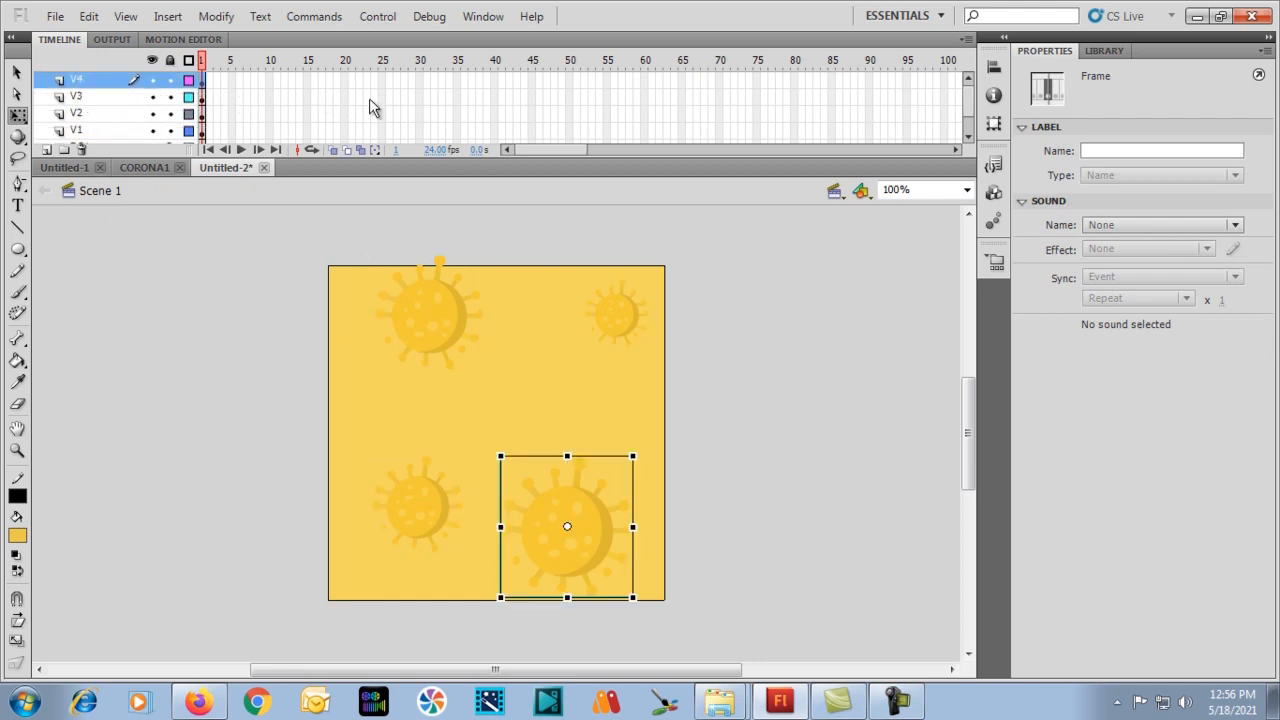
Insert keyframes at frame 25 on all layers, from V4 down to Layer 1.
scroll(369, 98, down, 1)
scroll(375, 110, up, 1)
drag(382, 79, 381, 177)
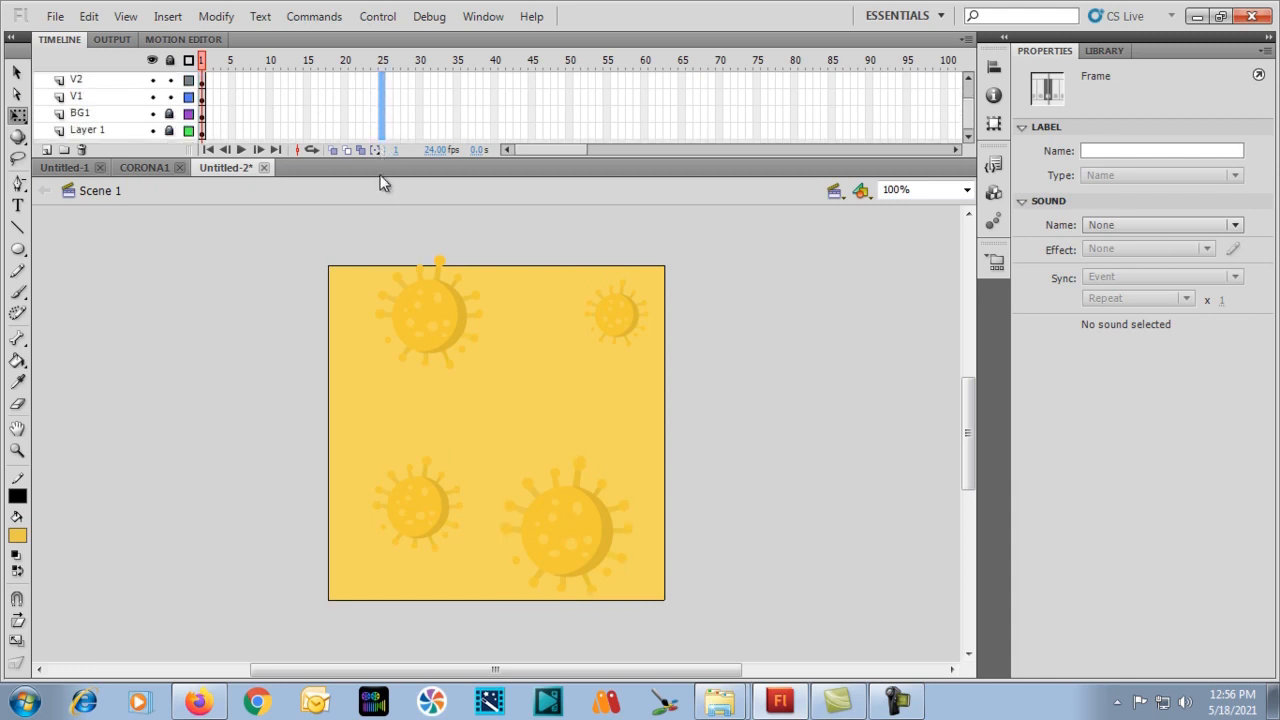
key(F5)
click(373, 95)
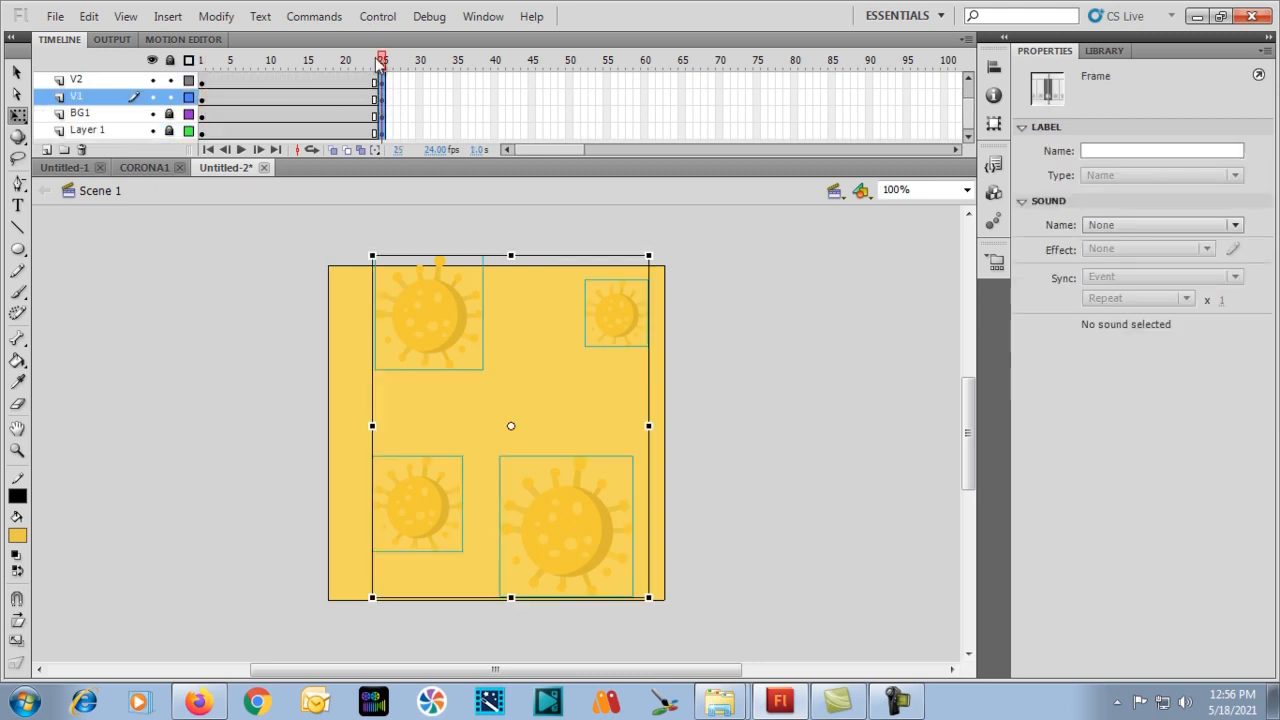
mouse_move(380, 58)
mouse_down()
mouse_move(199, 62)
mouse_move(382, 62)
mouse_up()
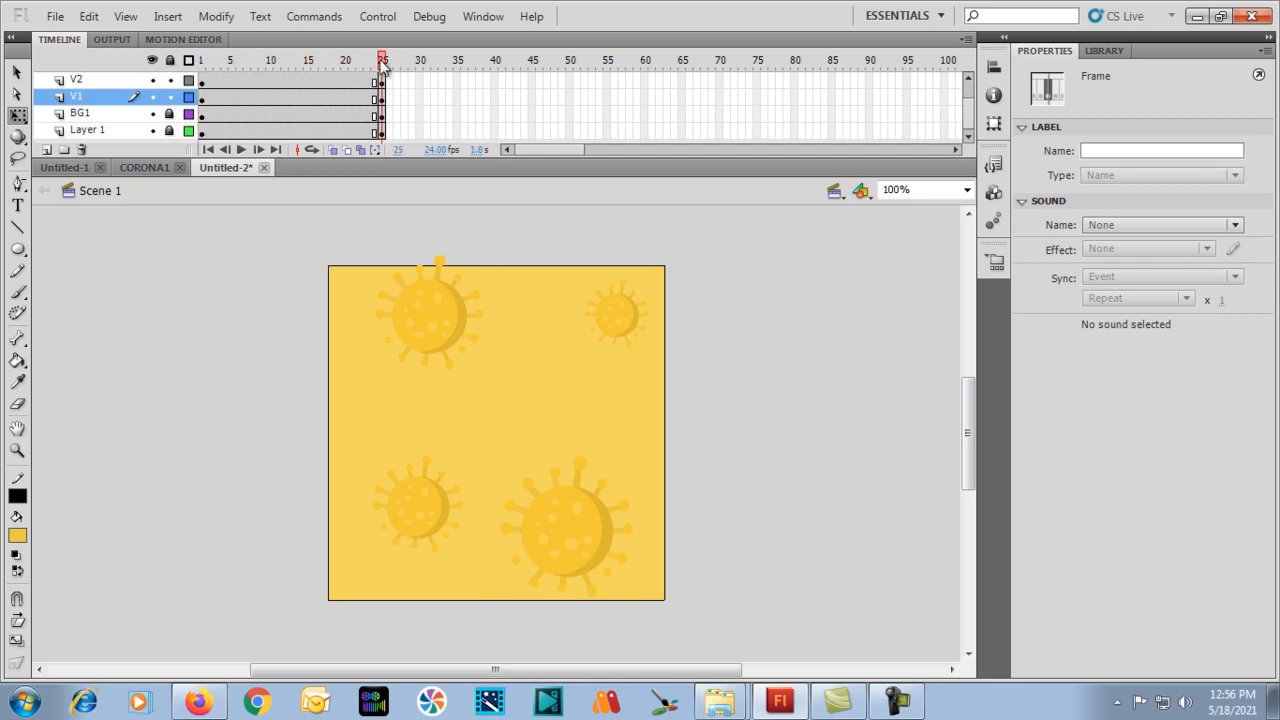
Check the first keyframes of the four virus layers and create a classic tween on layer V4 from frame 1.
scroll(267, 110, up, 2)
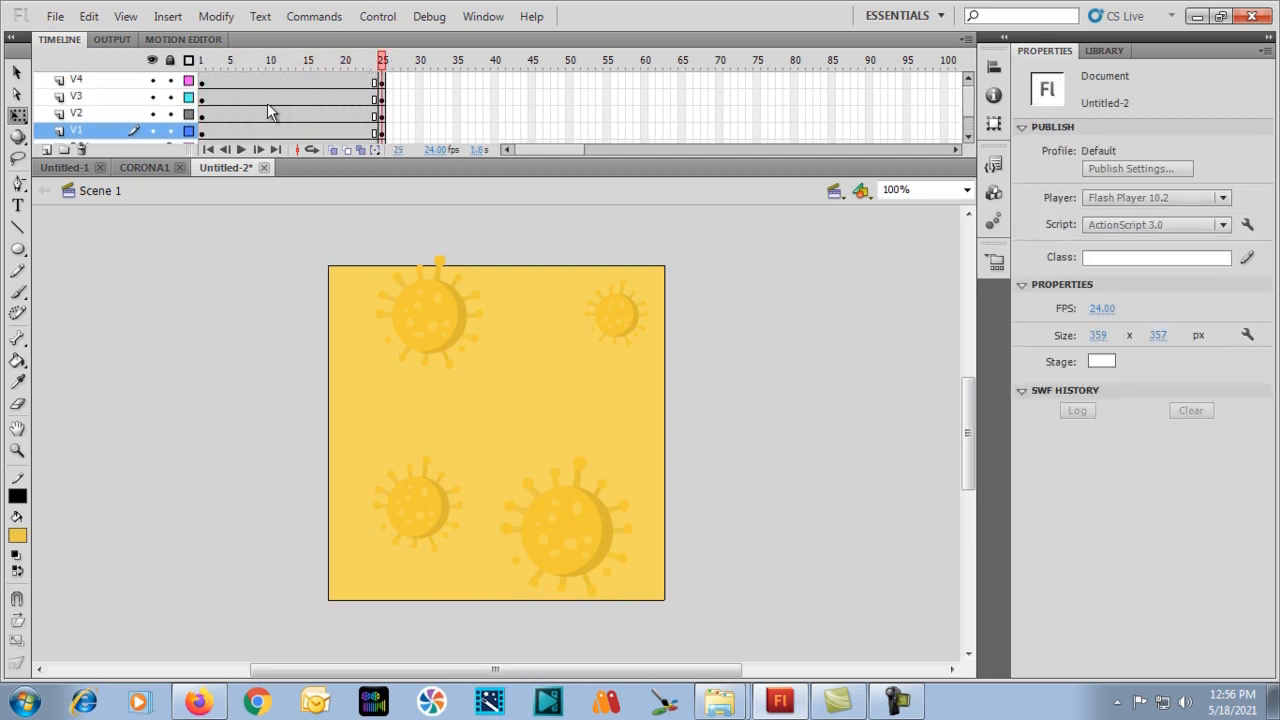
click(201, 81)
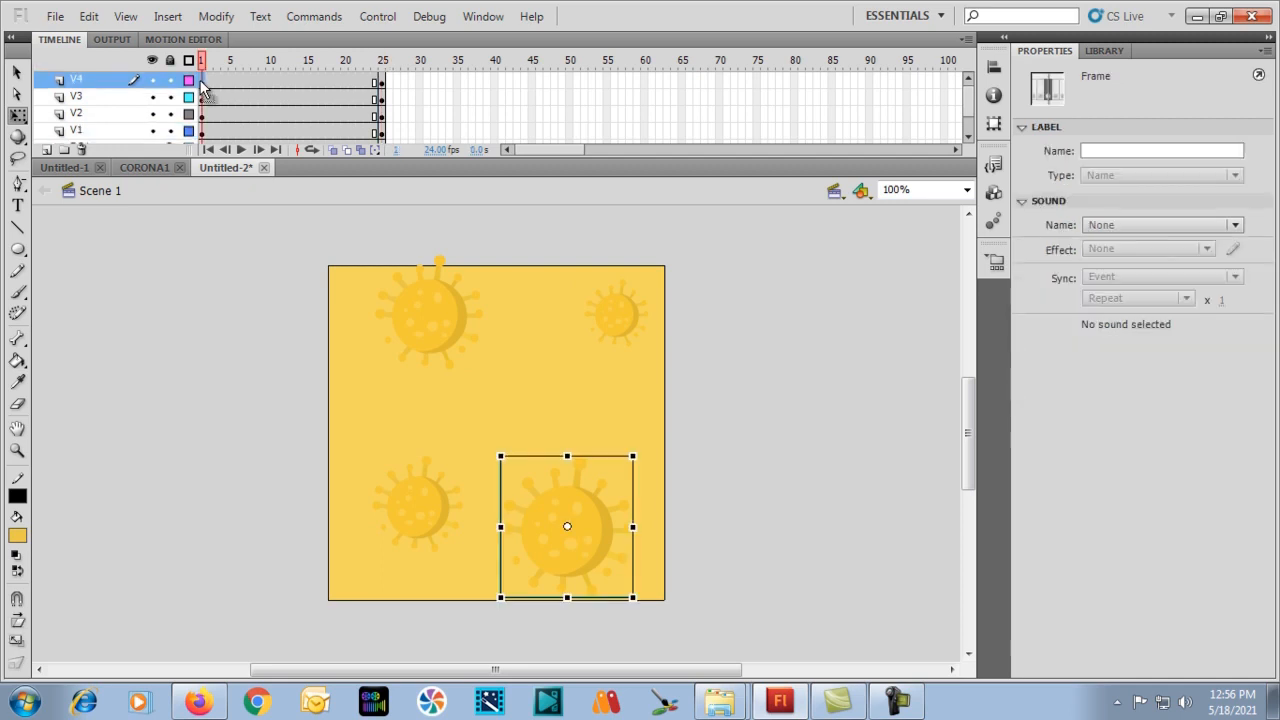
click(202, 97)
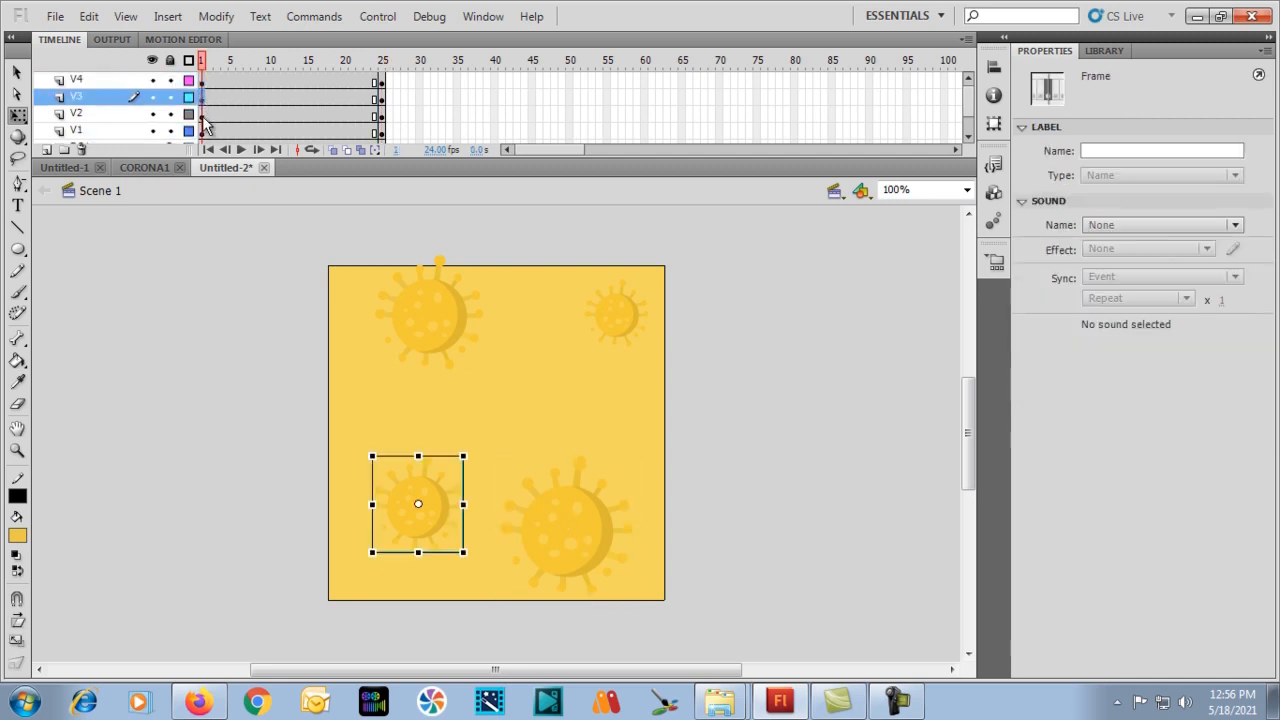
click(203, 114)
click(202, 131)
click(202, 85)
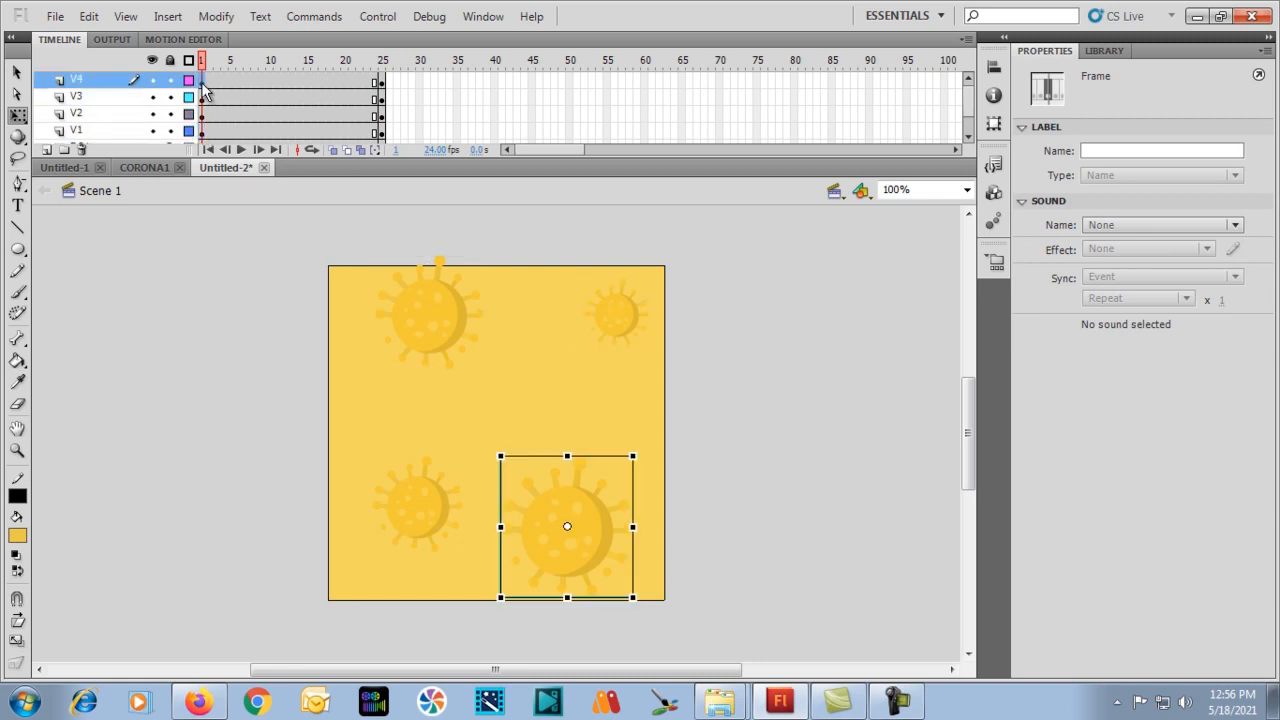
right_click(202, 84)
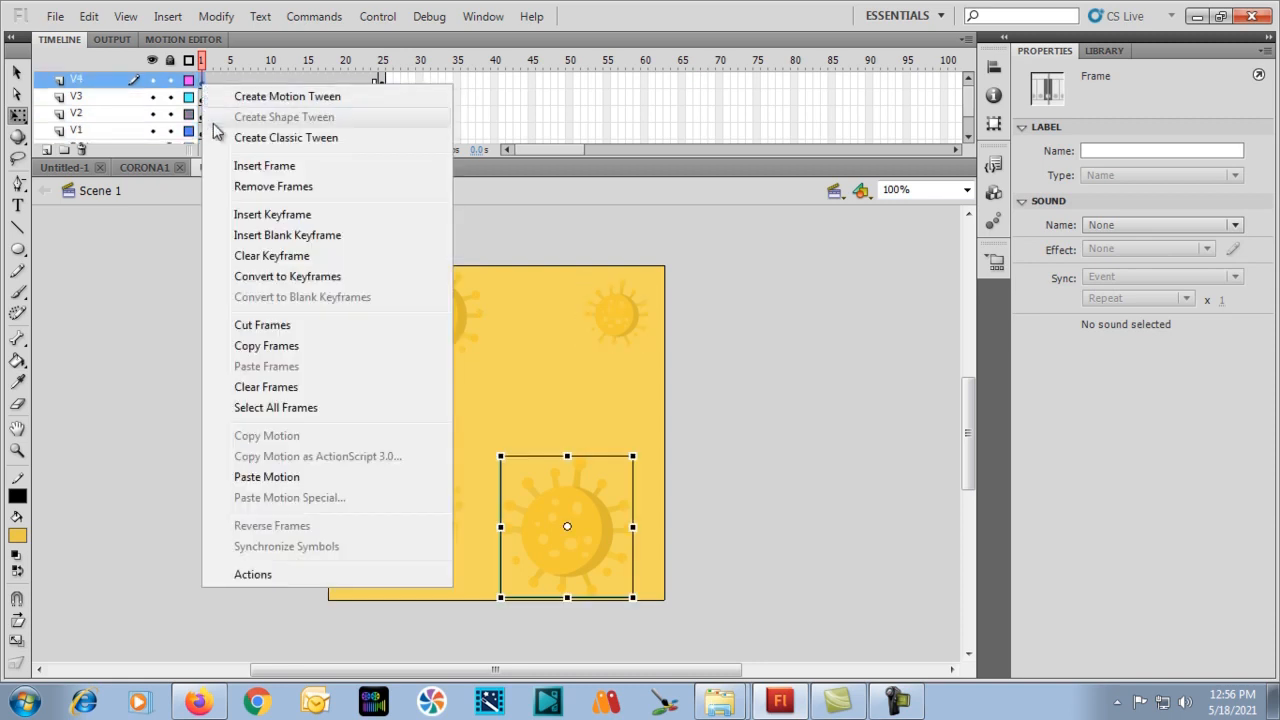
click(286, 138)
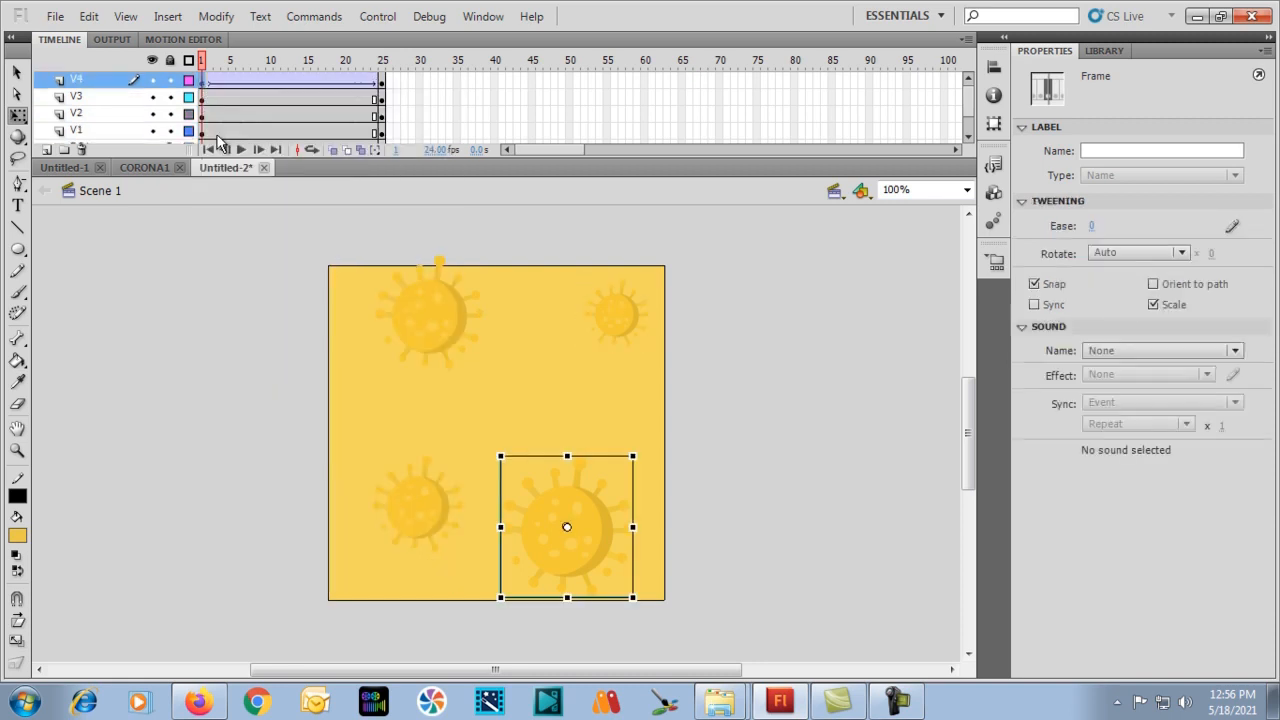
Select the first keyframe of layer V3 for a classic tween.
click(203, 100)
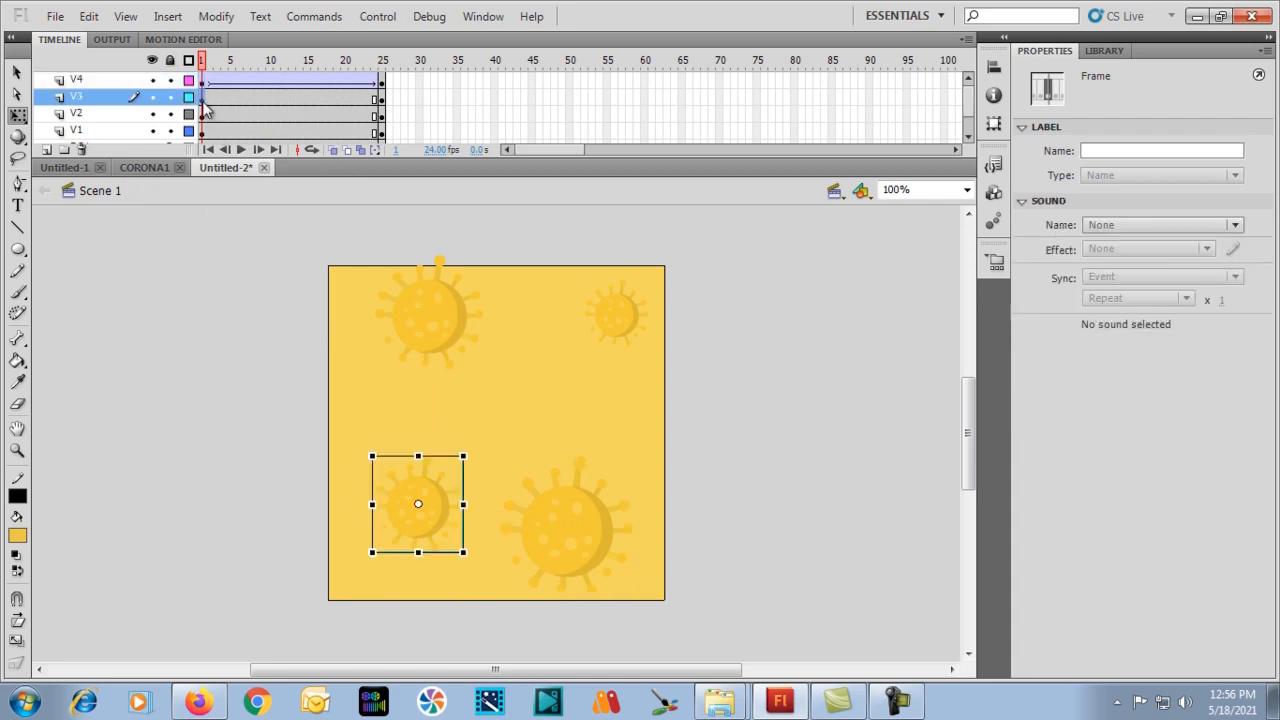
Create classic tweens between frames 1 and 25 on the V3, V2 and V1 virus layers.
right_click(203, 100)
click(224, 155)
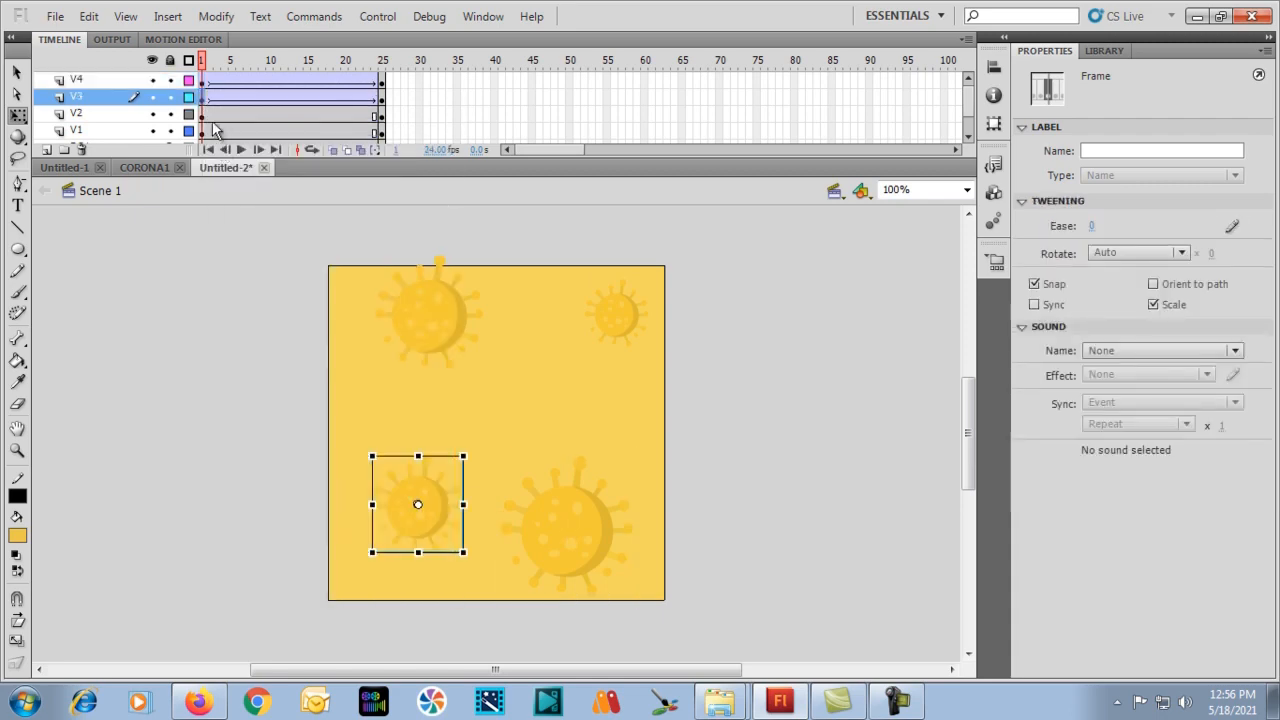
click(204, 118)
right_click(204, 118)
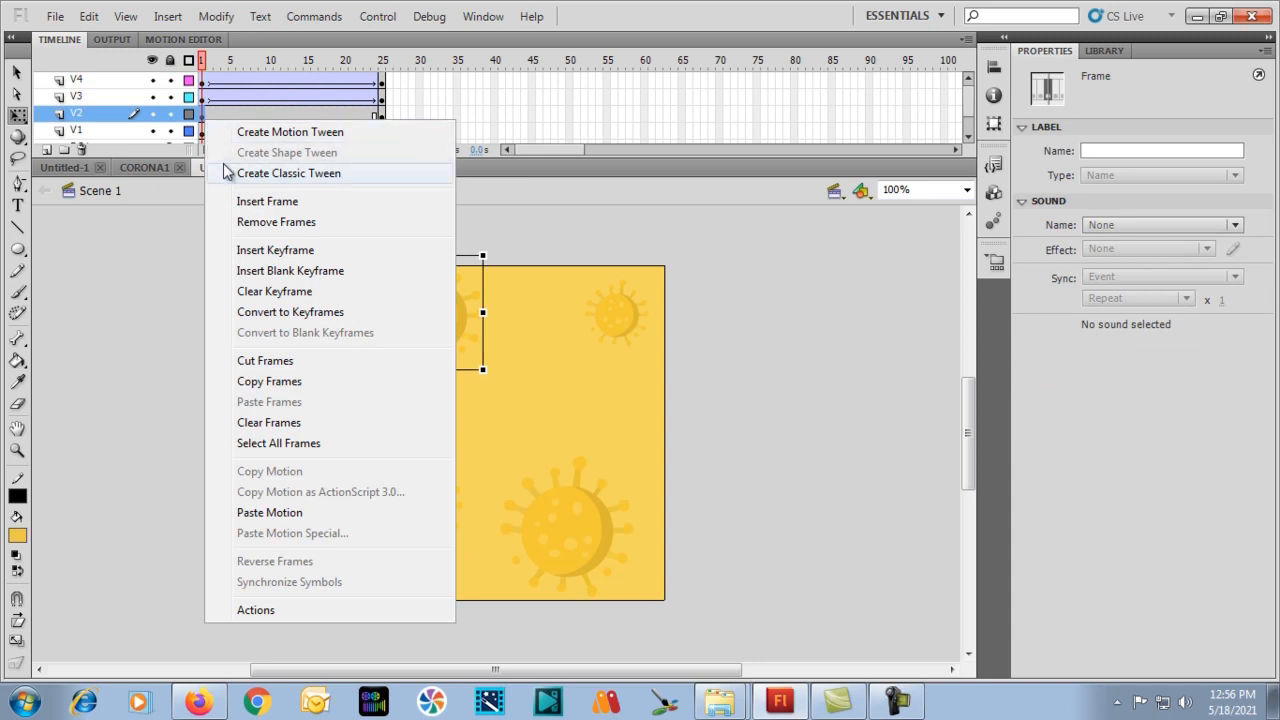
click(224, 173)
scroll(212, 87, down, 1)
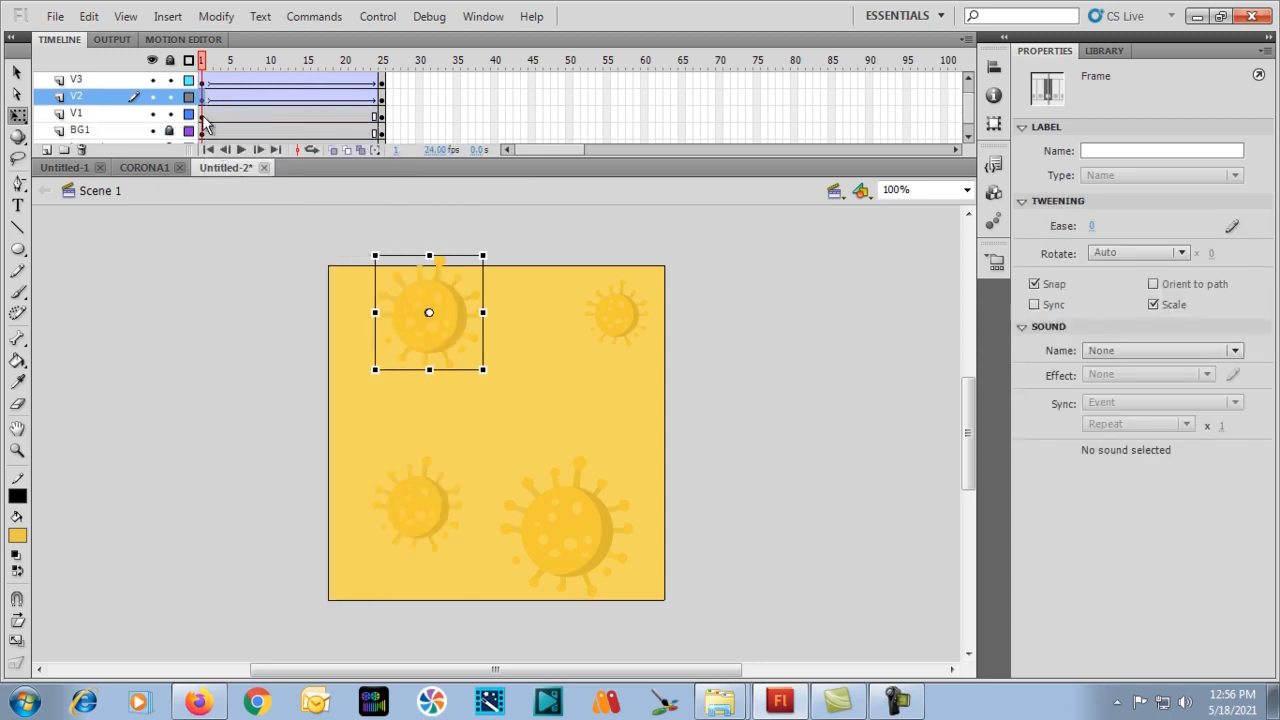
click(202, 113)
right_click(202, 113)
click(242, 166)
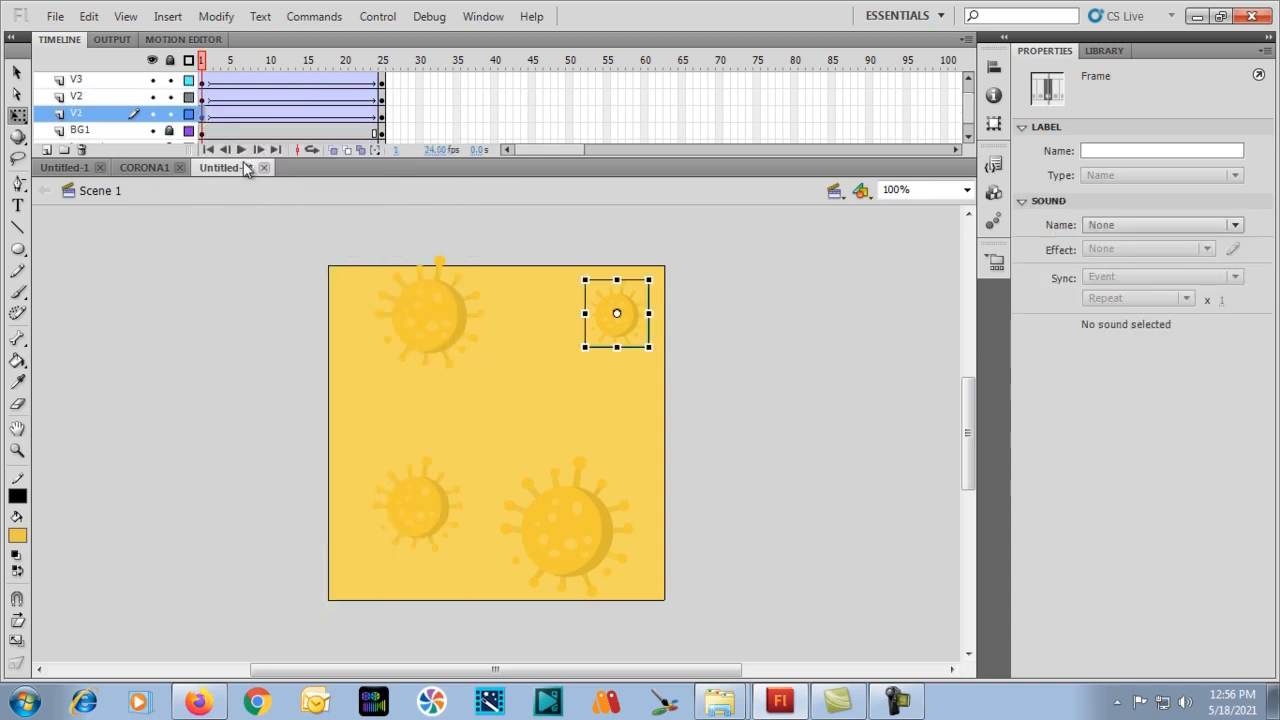
scroll(278, 128, up, 1)
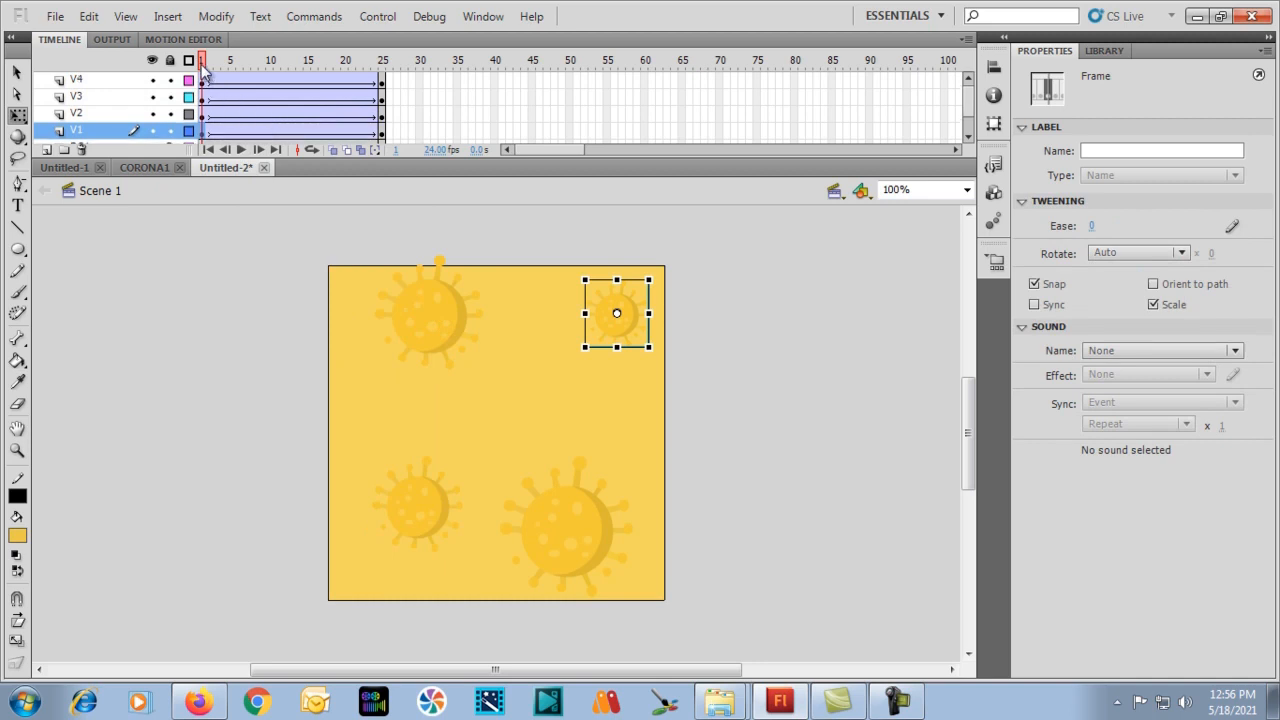
Insert keyframes at frame 12 on all four virus layers, V1 through V4.
drag(203, 62, 335, 62)
drag(337, 66, 292, 66)
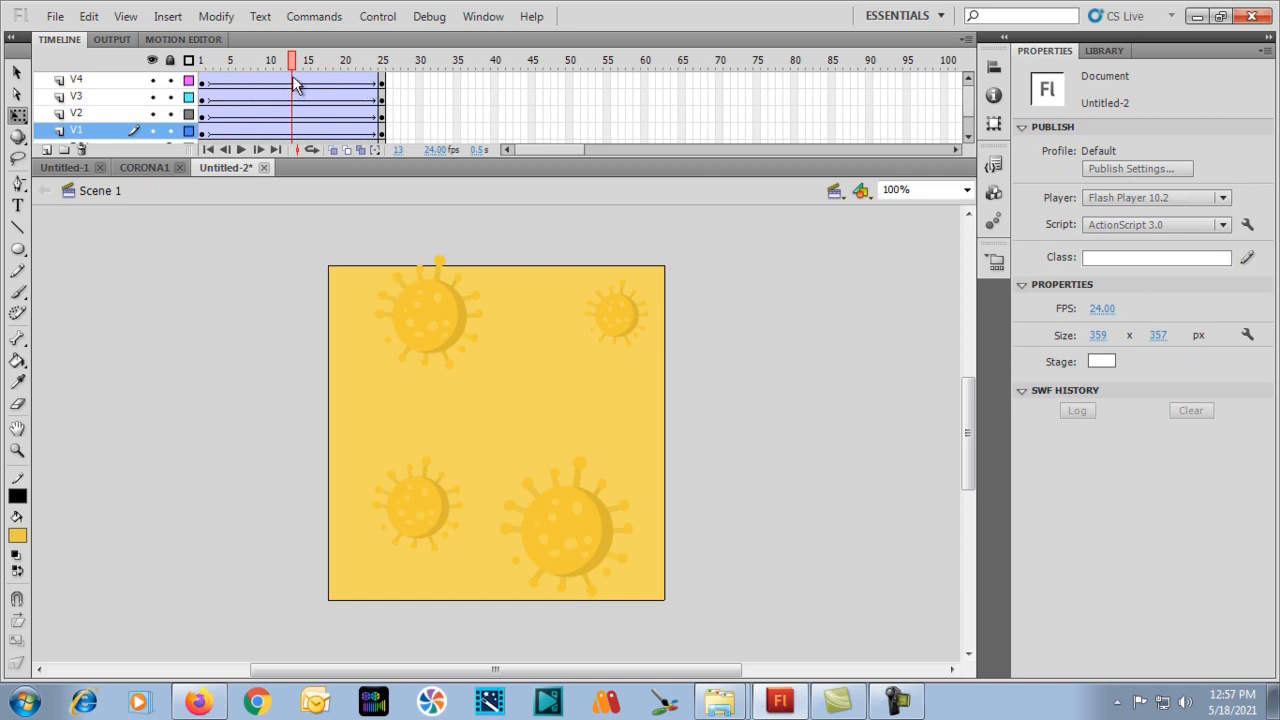
mouse_move(292, 80)
mouse_down()
mouse_move(292, 145)
mouse_move(286, 95)
mouse_up()
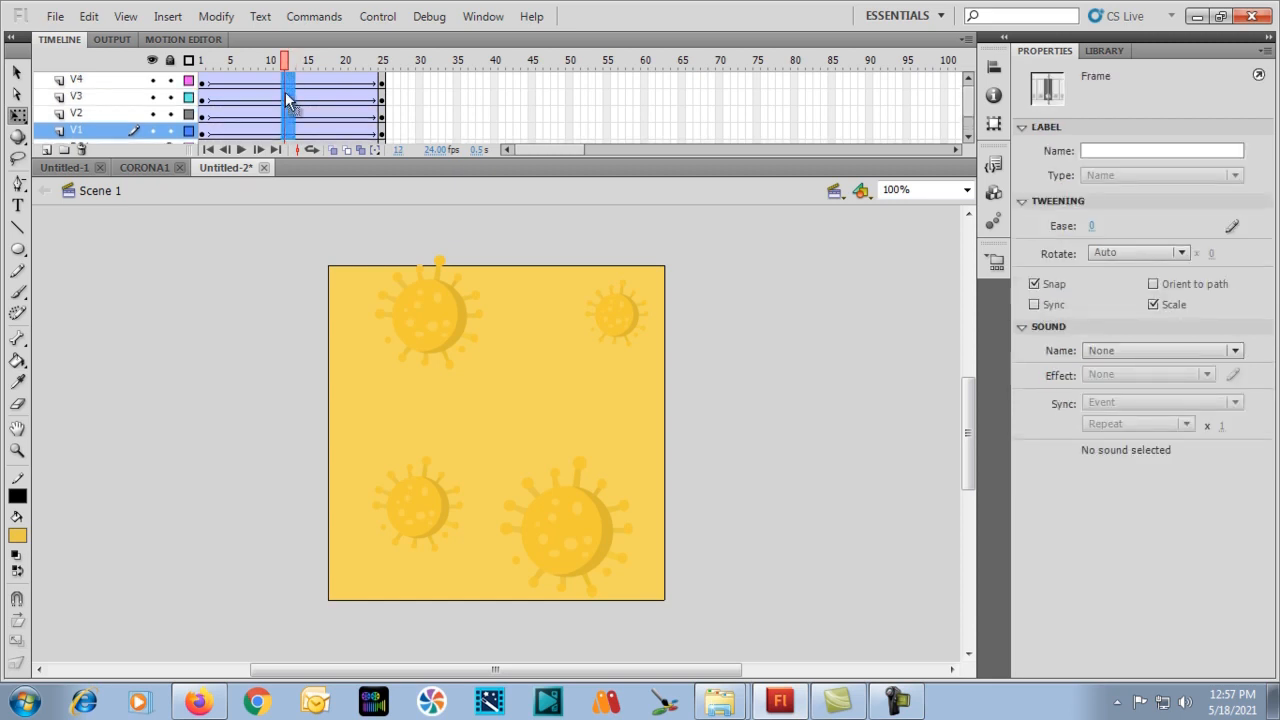
click(287, 96)
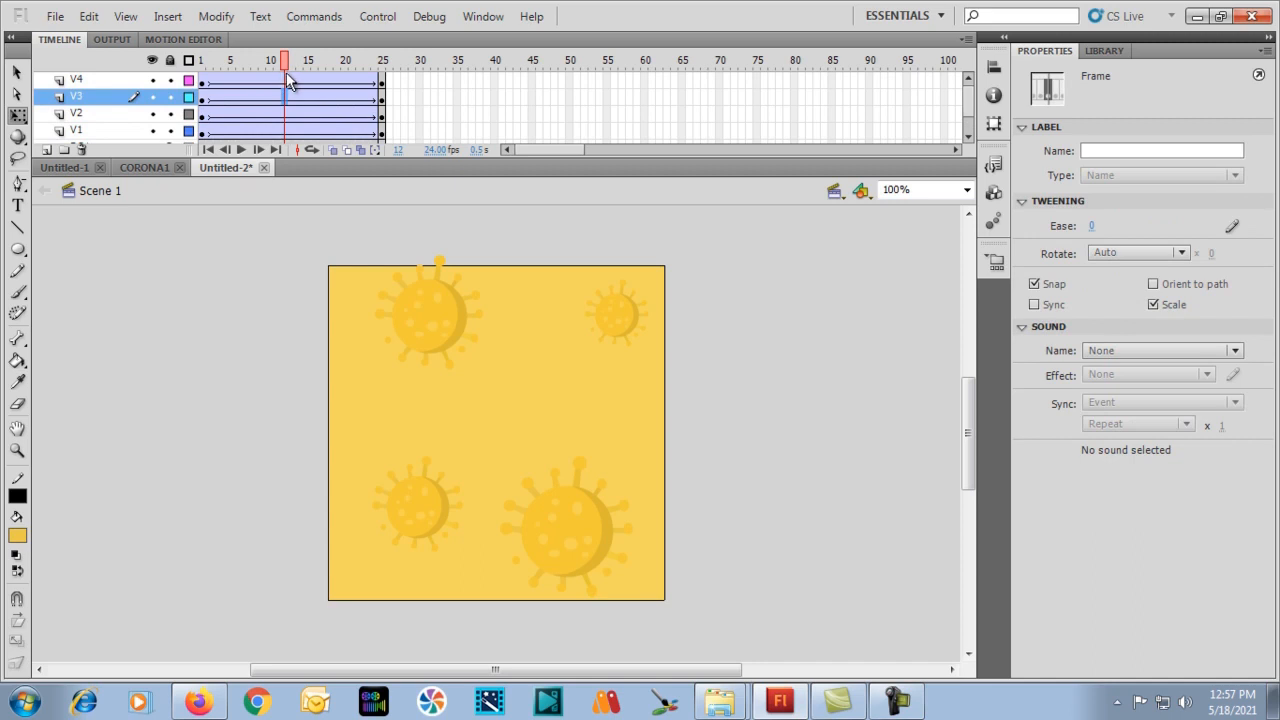
mouse_move(287, 80)
mouse_down()
mouse_move(287, 147)
mouse_move(286, 100)
mouse_up()
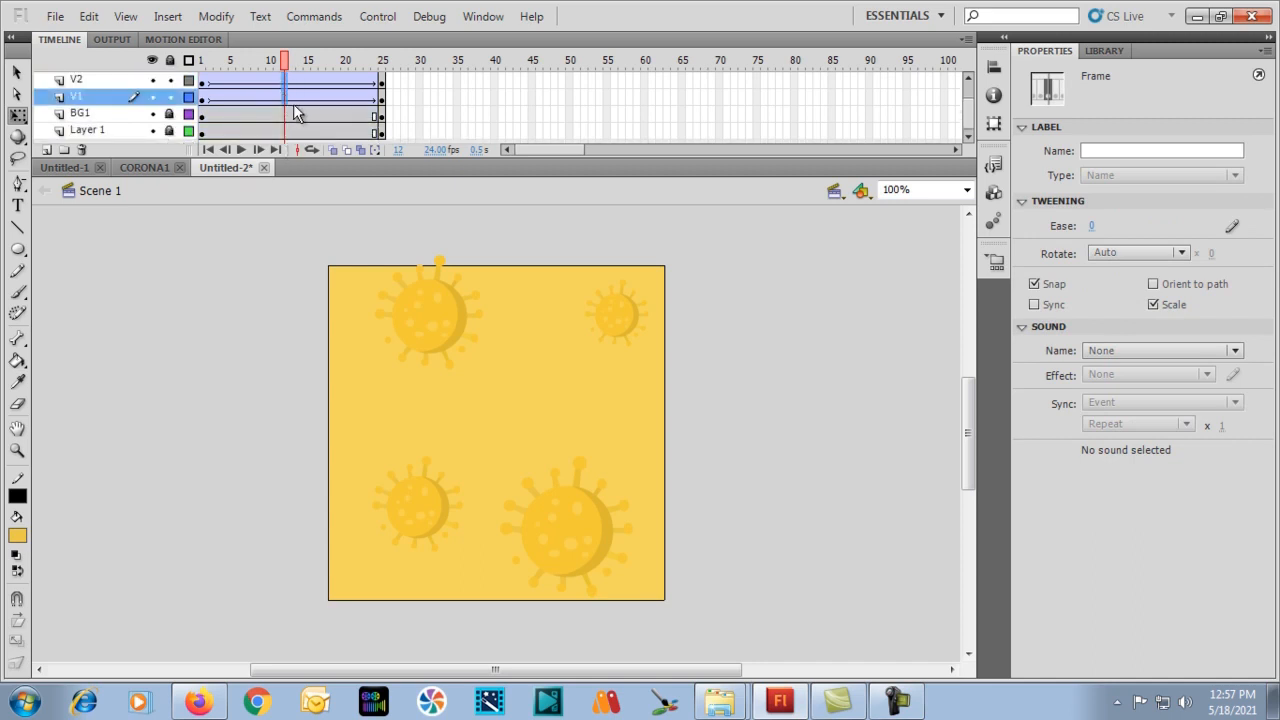
key(F6)
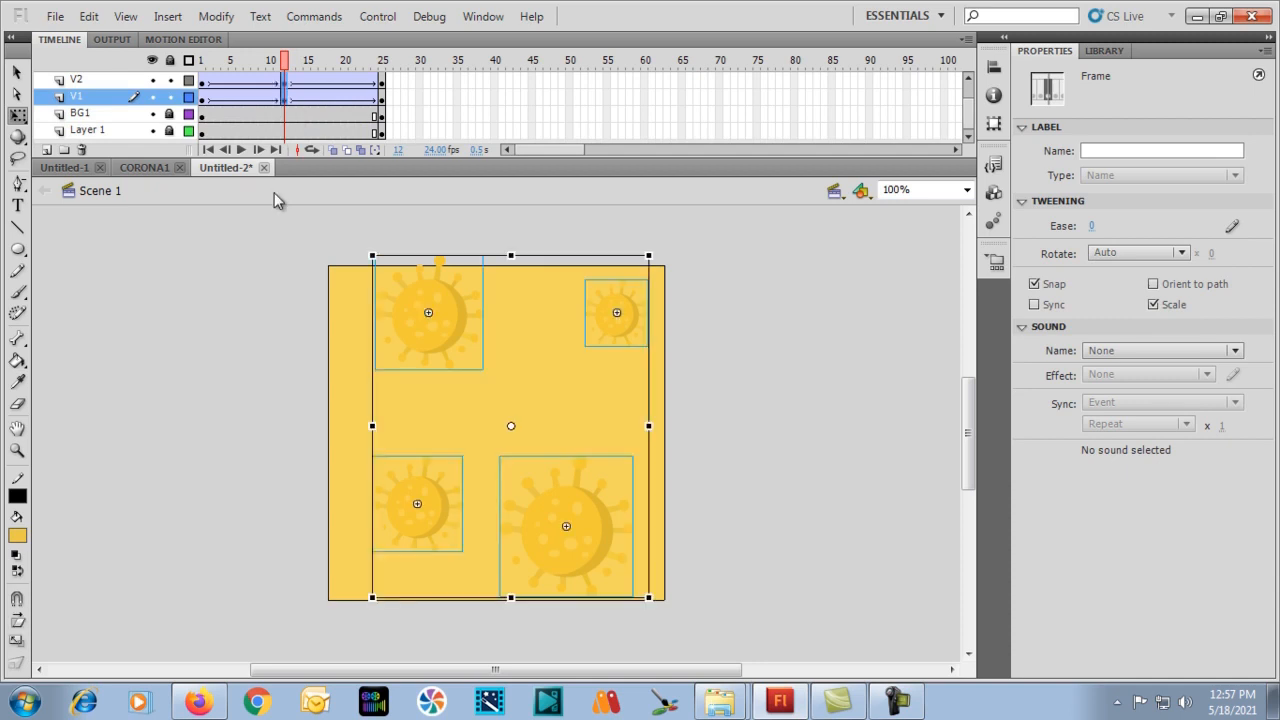
scroll(272, 120, up, 2)
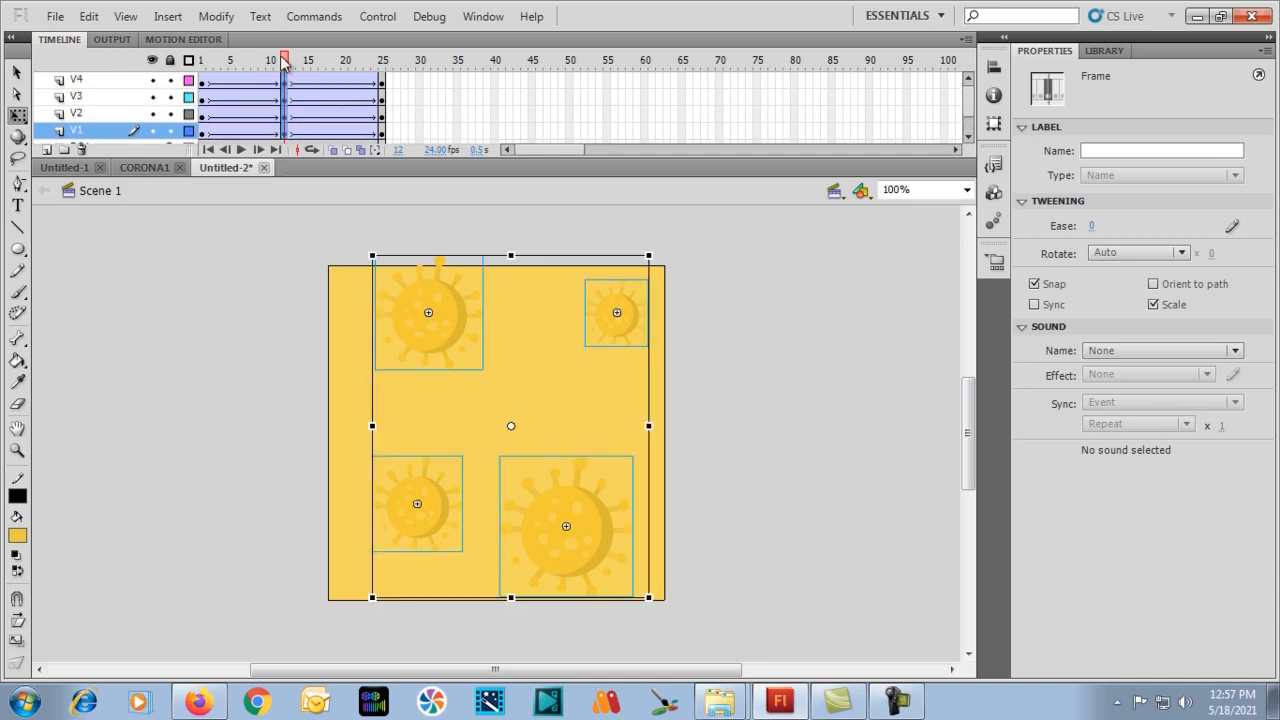
drag(284, 61, 203, 64)
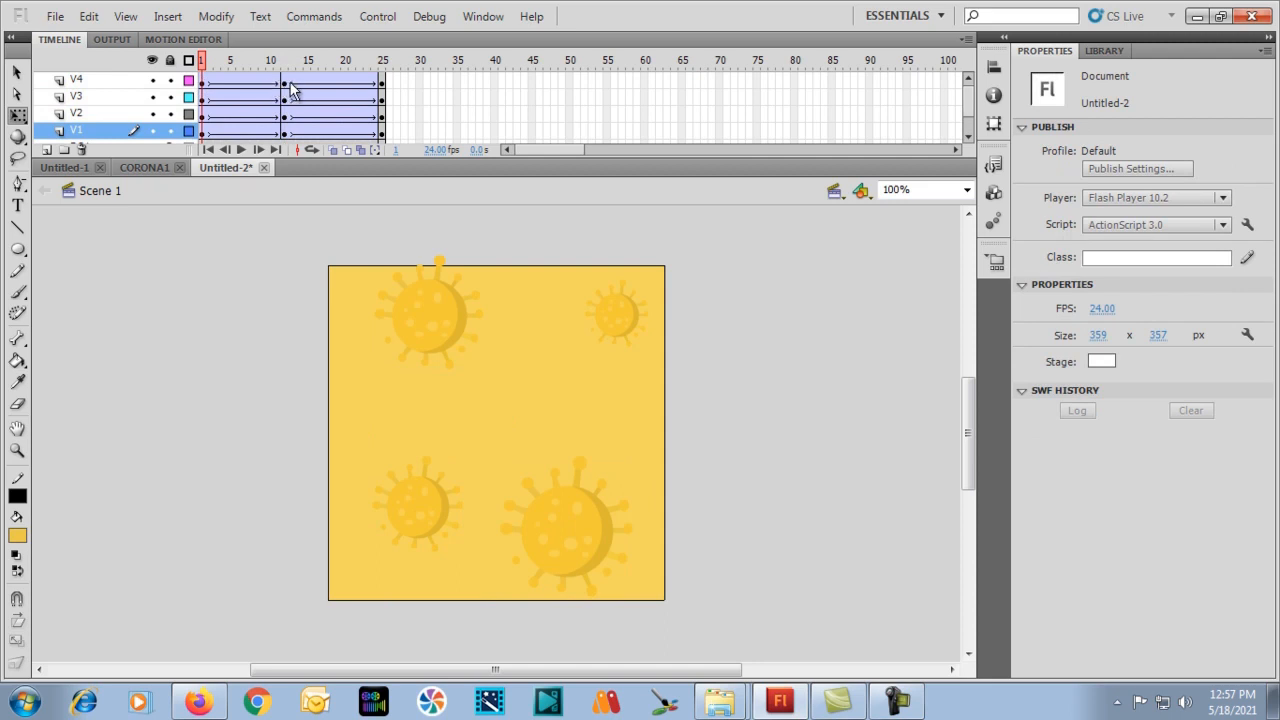
mouse_move(205, 62)
mouse_down()
mouse_move(380, 62)
mouse_move(212, 68)
mouse_up()
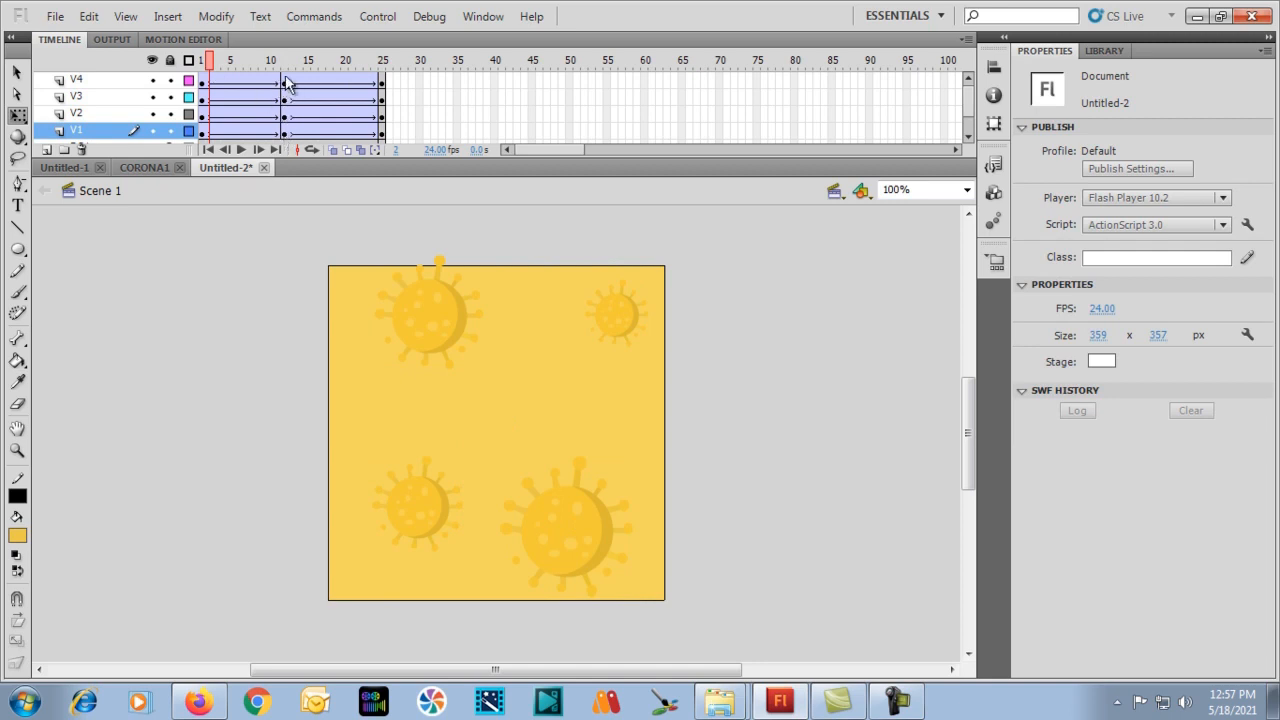
drag(209, 57, 285, 60)
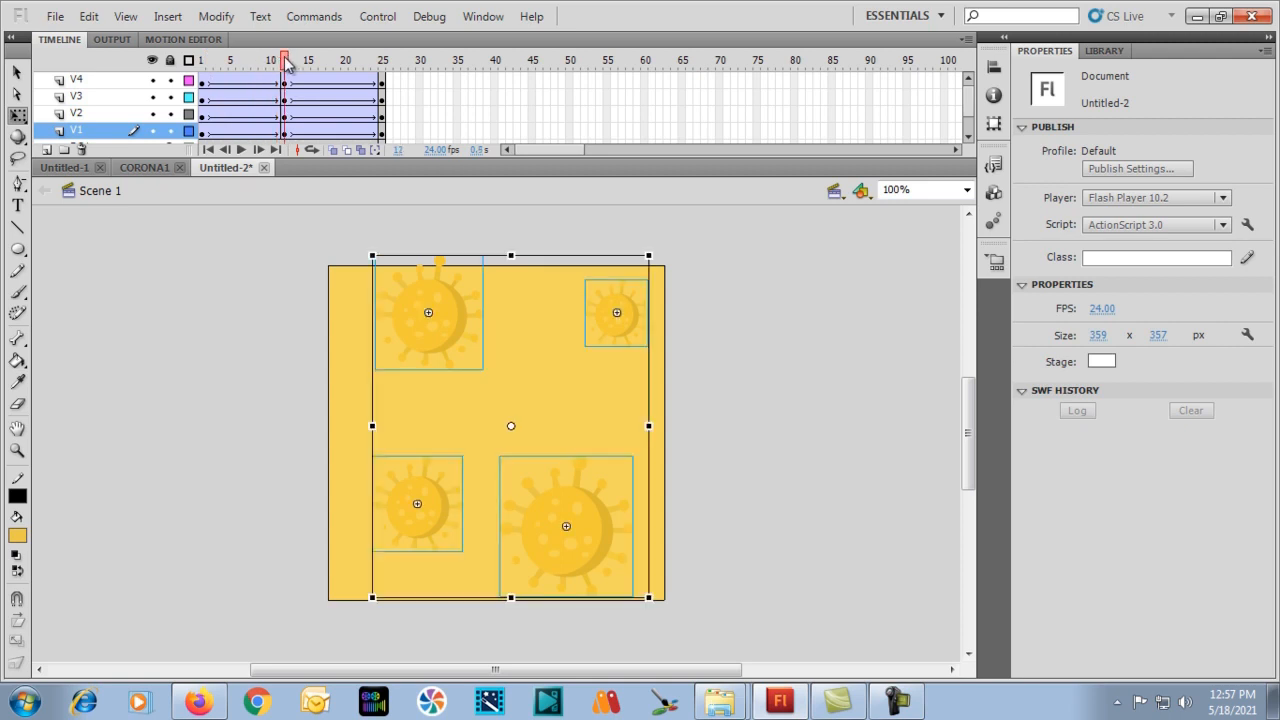
scroll(274, 120, down, 1)
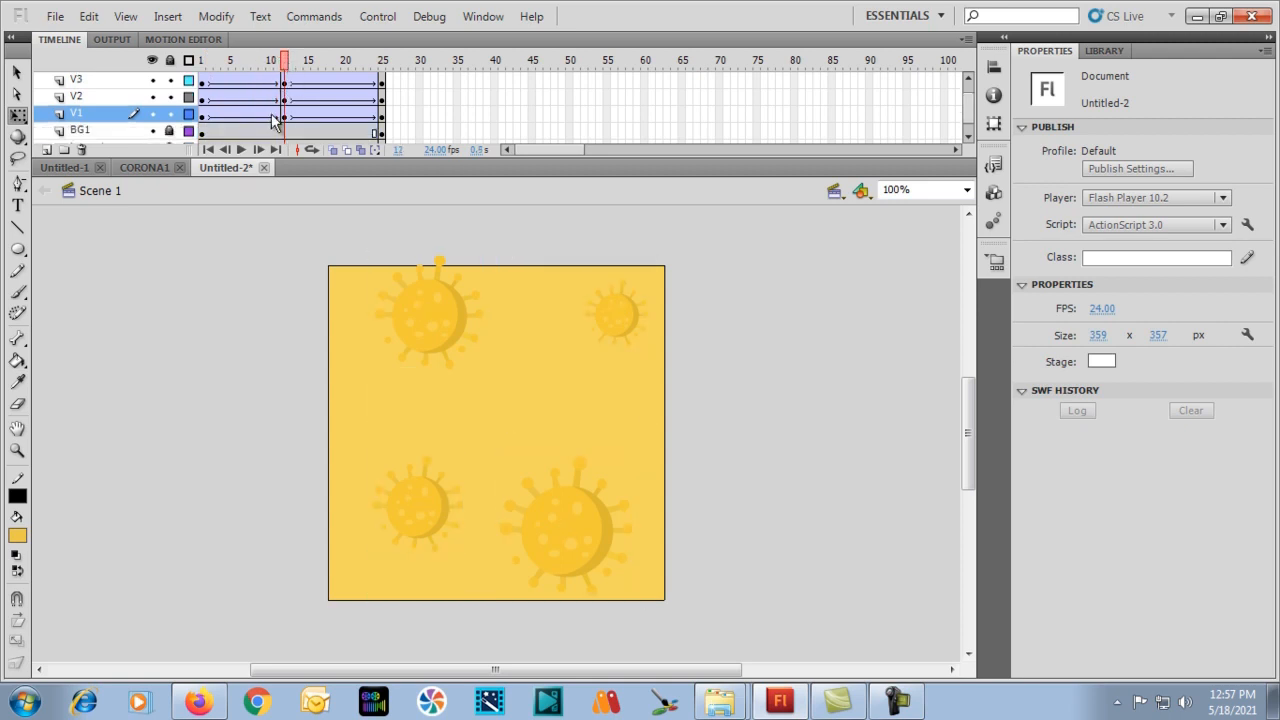
scroll(274, 120, up, 1)
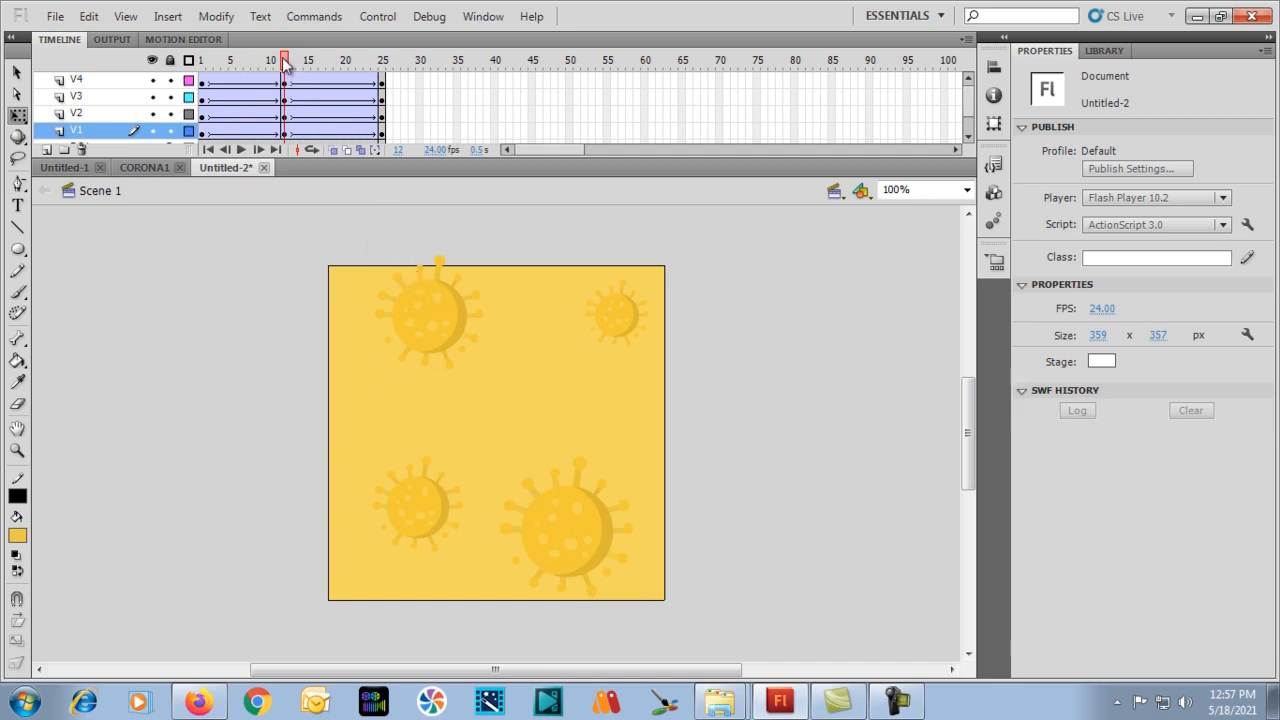
On frame 1, move all four viruses slightly inward toward the centre of the stage.
drag(284, 64, 203, 62)
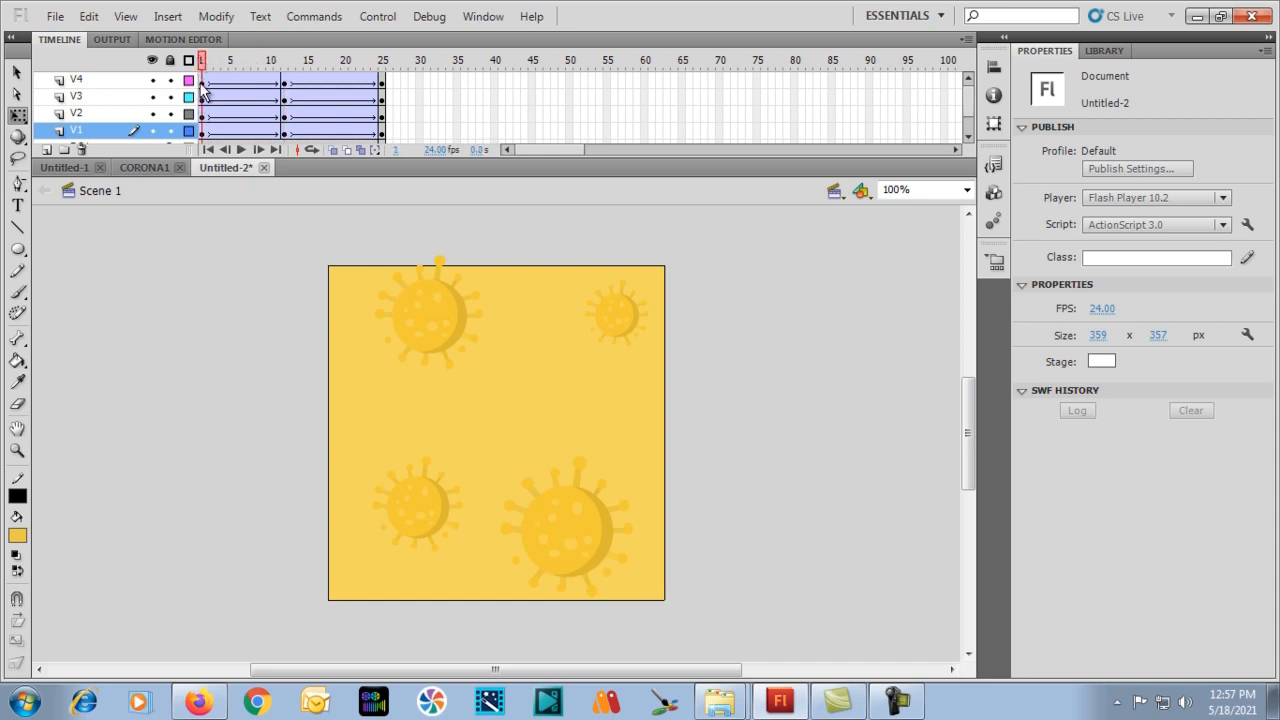
click(203, 82)
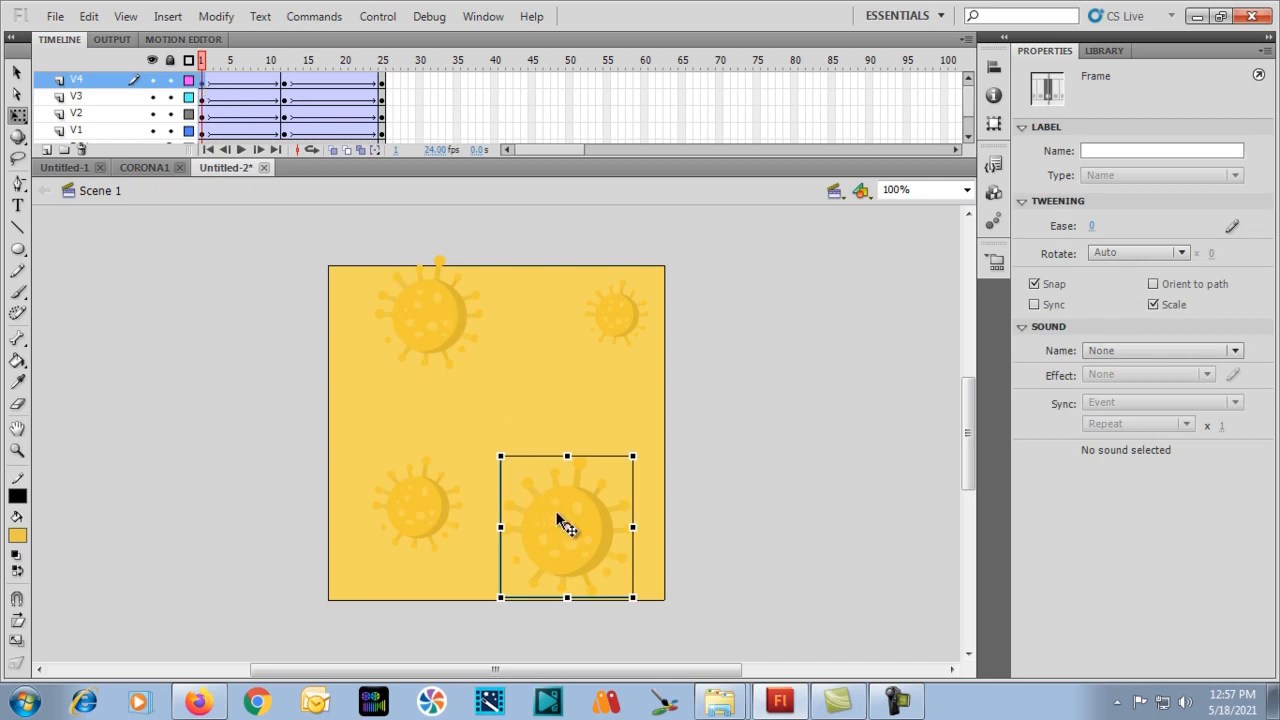
drag(550, 505, 532, 475)
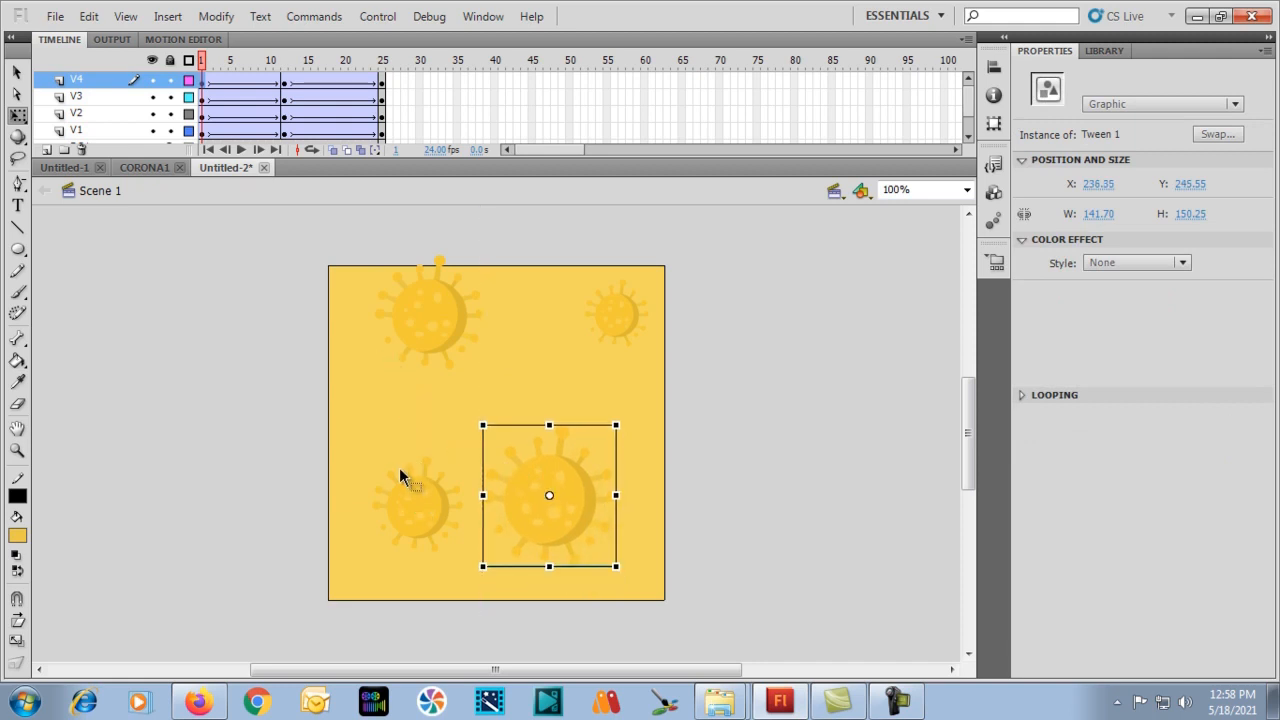
mouse_move(410, 500)
mouse_down()
mouse_move(423, 507)
mouse_move(418, 488)
mouse_up()
mouse_move(420, 326)
mouse_down()
mouse_move(410, 323)
mouse_move(434, 346)
mouse_up()
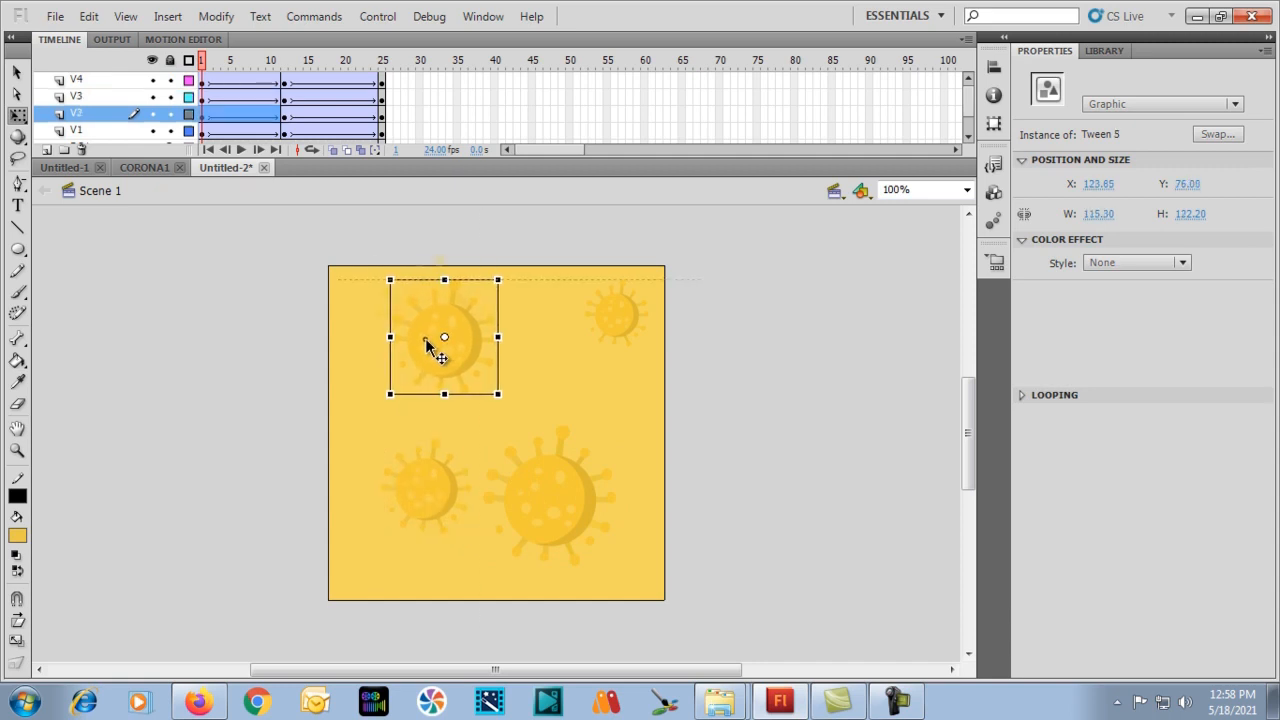
click(614, 316)
drag(621, 323, 596, 363)
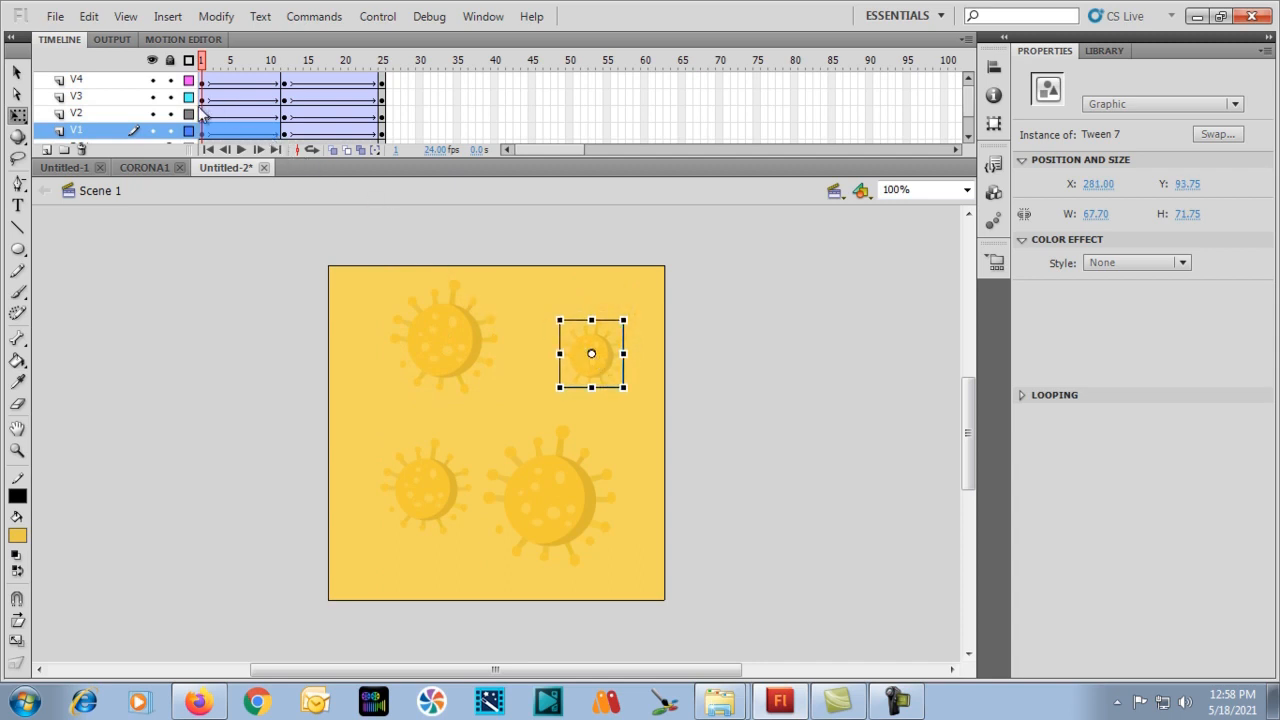
scroll(207, 107, down, 2)
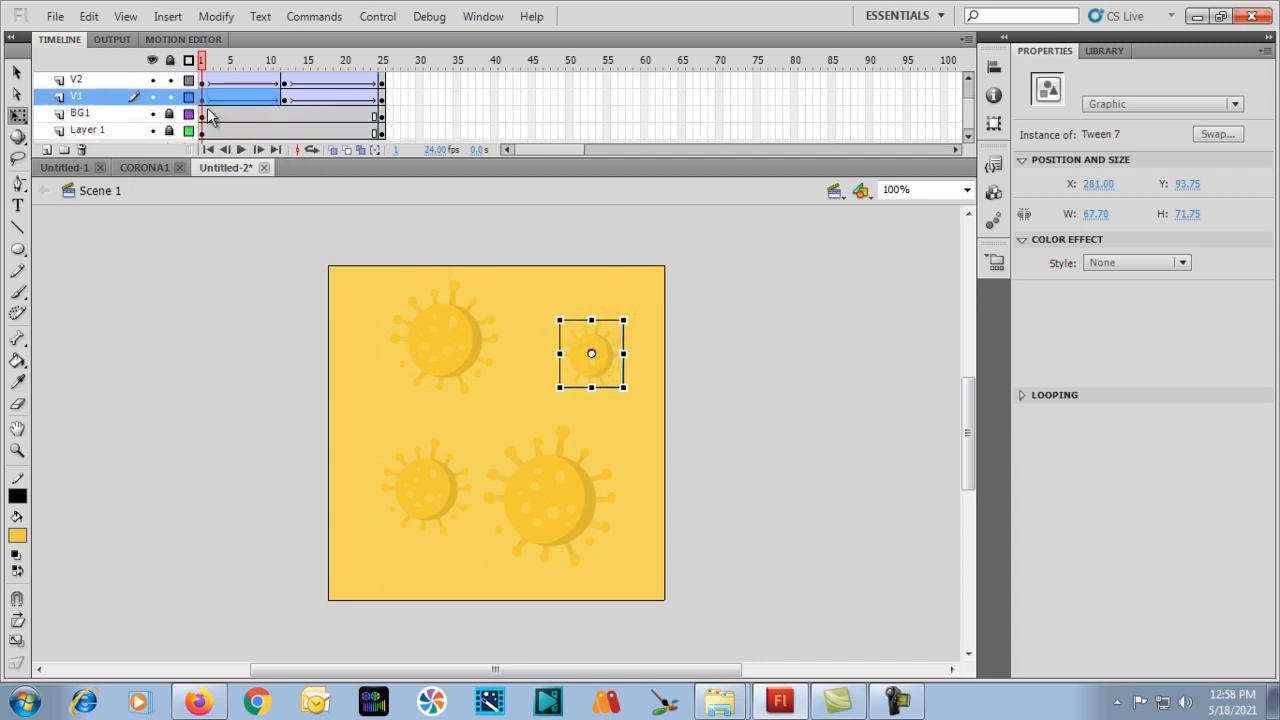
scroll(207, 107, up, 2)
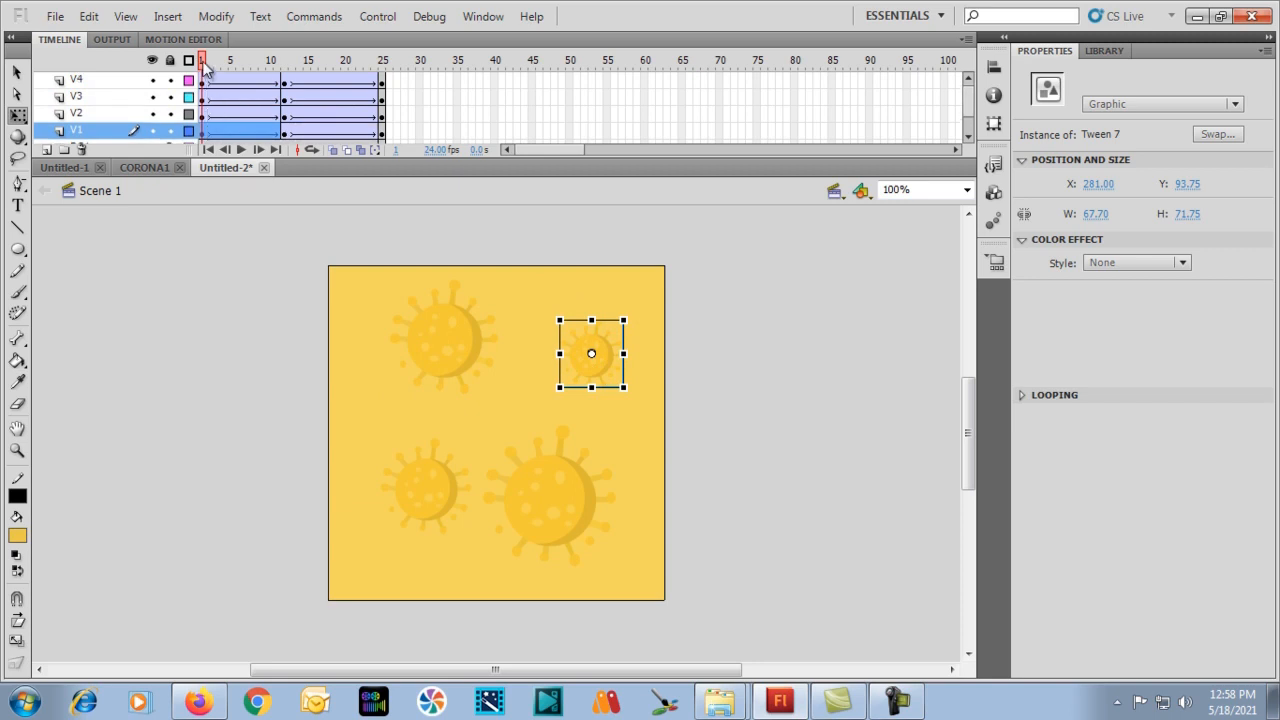
Scrub from frame 1 to frame 12 to check the movement of the viruses.
drag(207, 62, 290, 75)
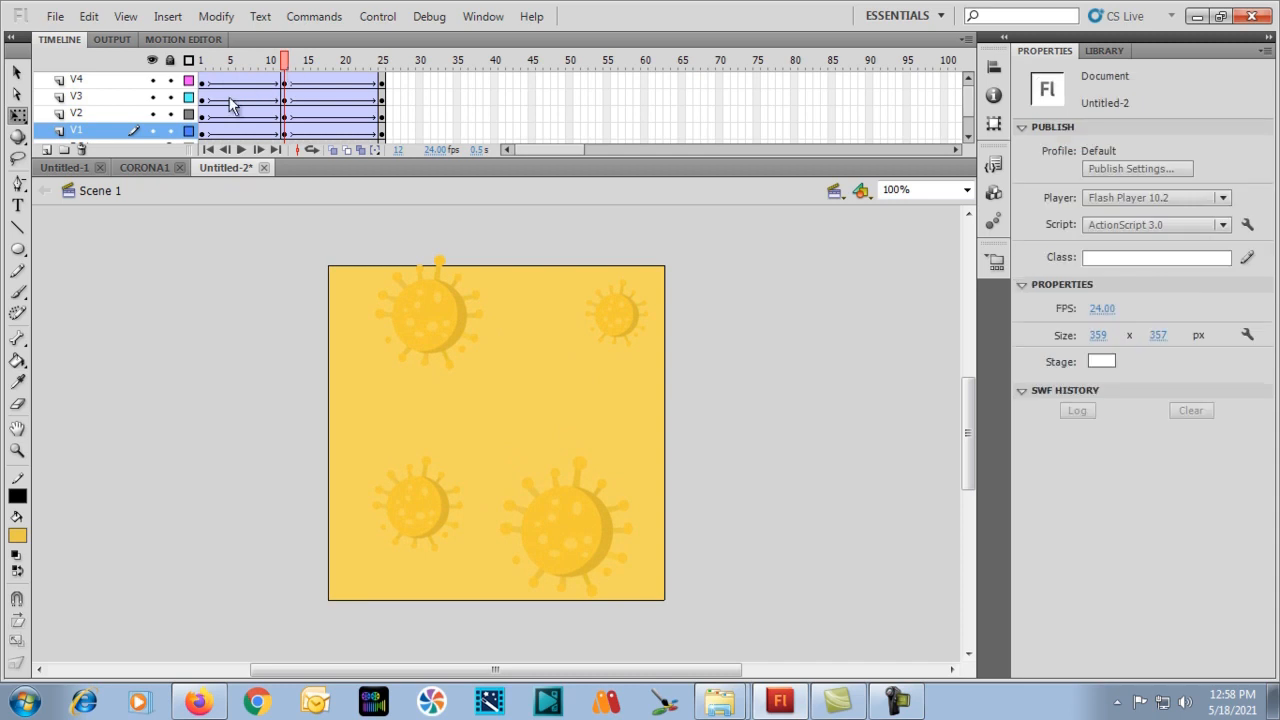
mouse_move(281, 65)
mouse_down()
mouse_move(383, 66)
mouse_move(250, 68)
mouse_move(341, 80)
mouse_move(285, 66)
mouse_up()
scroll(373, 105, down, 2)
scroll(375, 105, up, 2)
Shift the frame 25 keyframes of all layers, including the background layers, to frame 35.
click(384, 80)
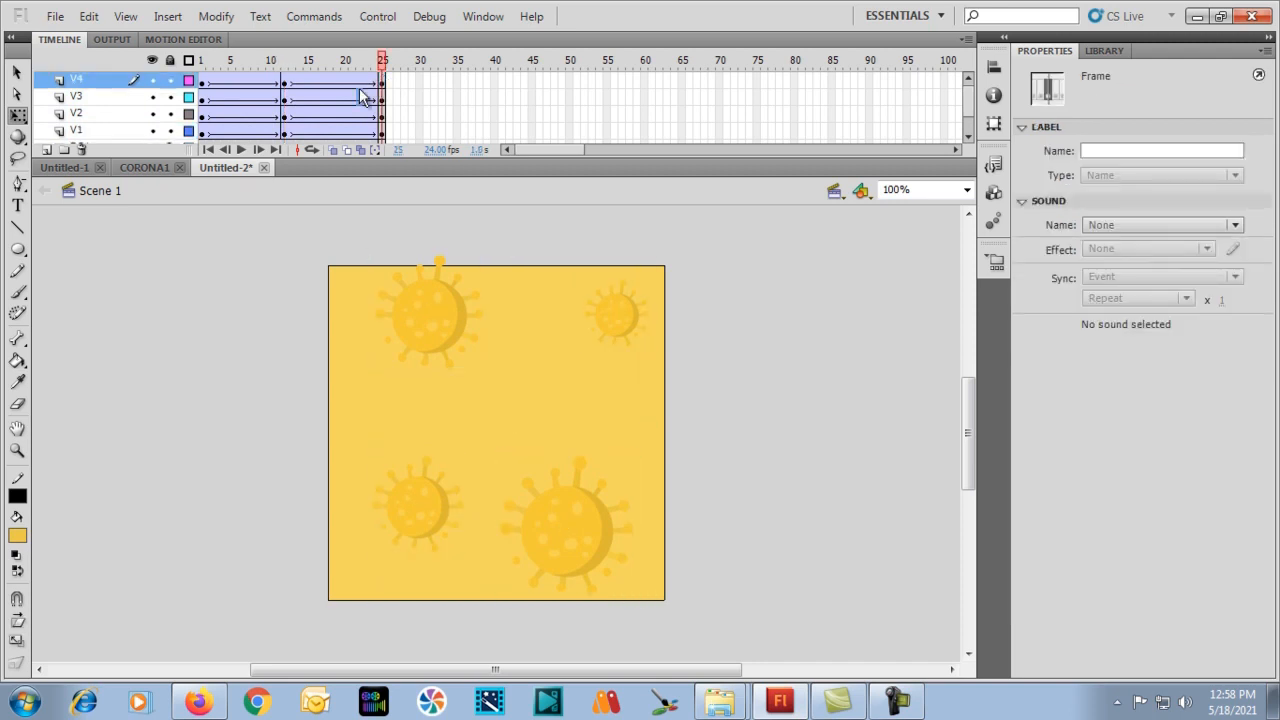
click(380, 97)
scroll(386, 124, down, 2)
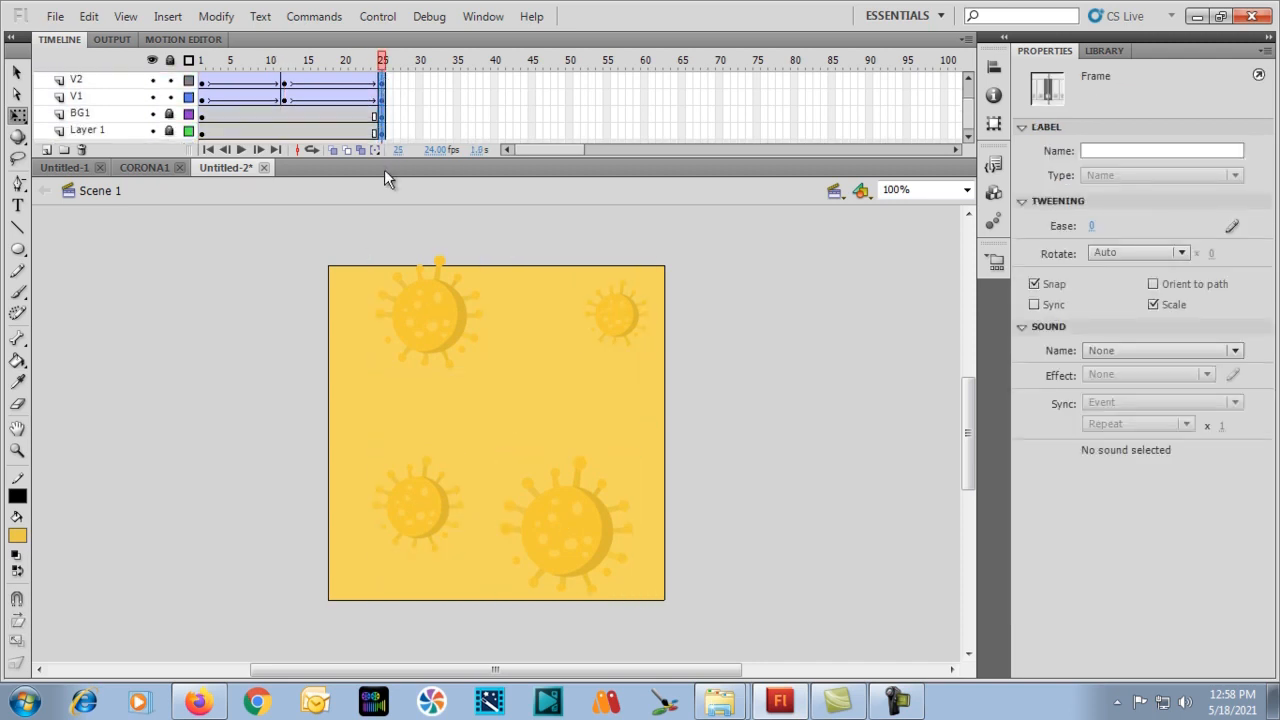
key(ctrl+a)
drag(384, 101, 457, 105)
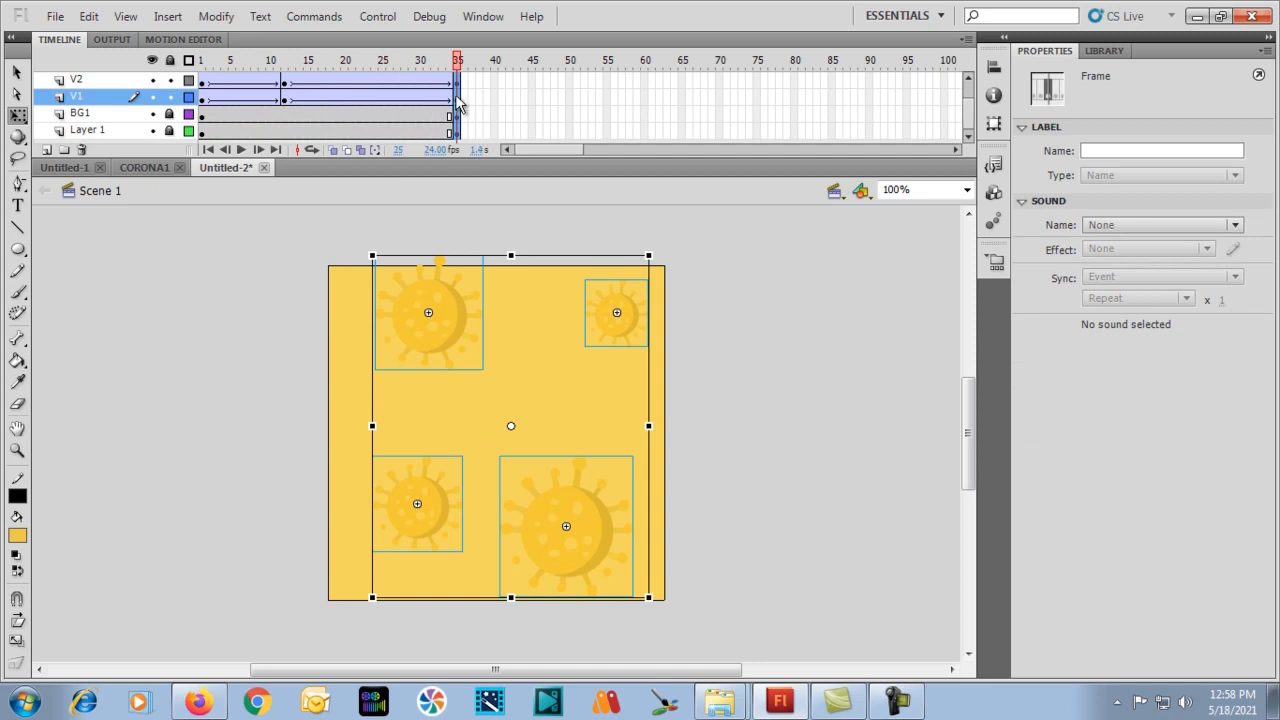
scroll(416, 103, up, 2)
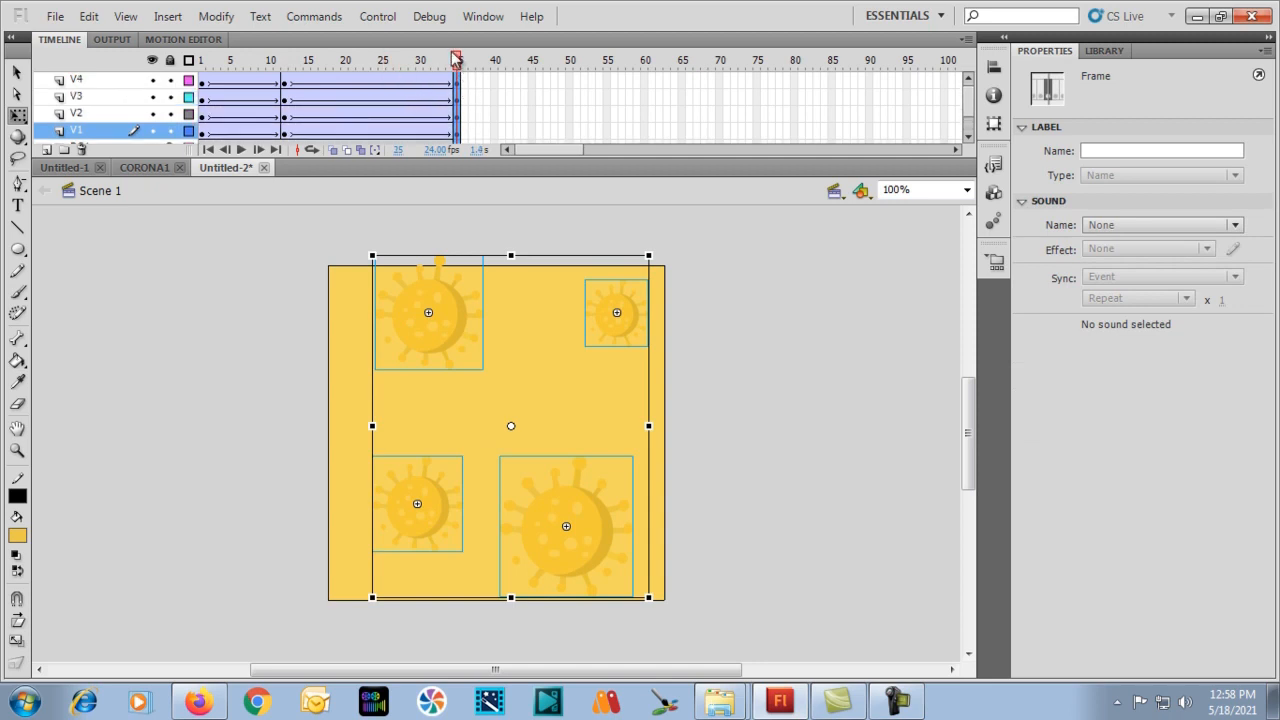
Copy the frame 1 keyframes of layers V1 through V4 to frame 22.
drag(457, 60, 285, 60)
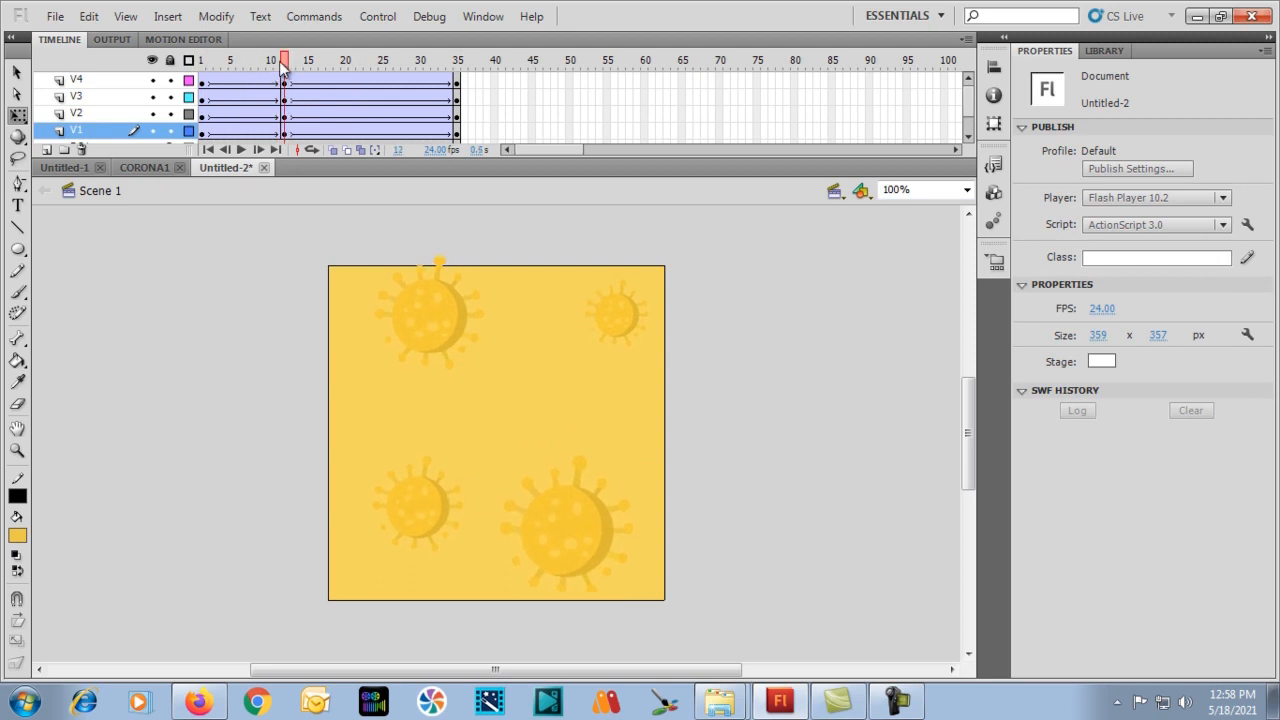
mouse_move(285, 62)
mouse_down()
mouse_move(189, 63)
mouse_move(285, 60)
mouse_up()
scroll(211, 92, down, 2)
scroll(205, 117, up, 2)
mouse_move(203, 80)
mouse_down()
mouse_move(203, 150)
mouse_move(203, 100)
mouse_up()
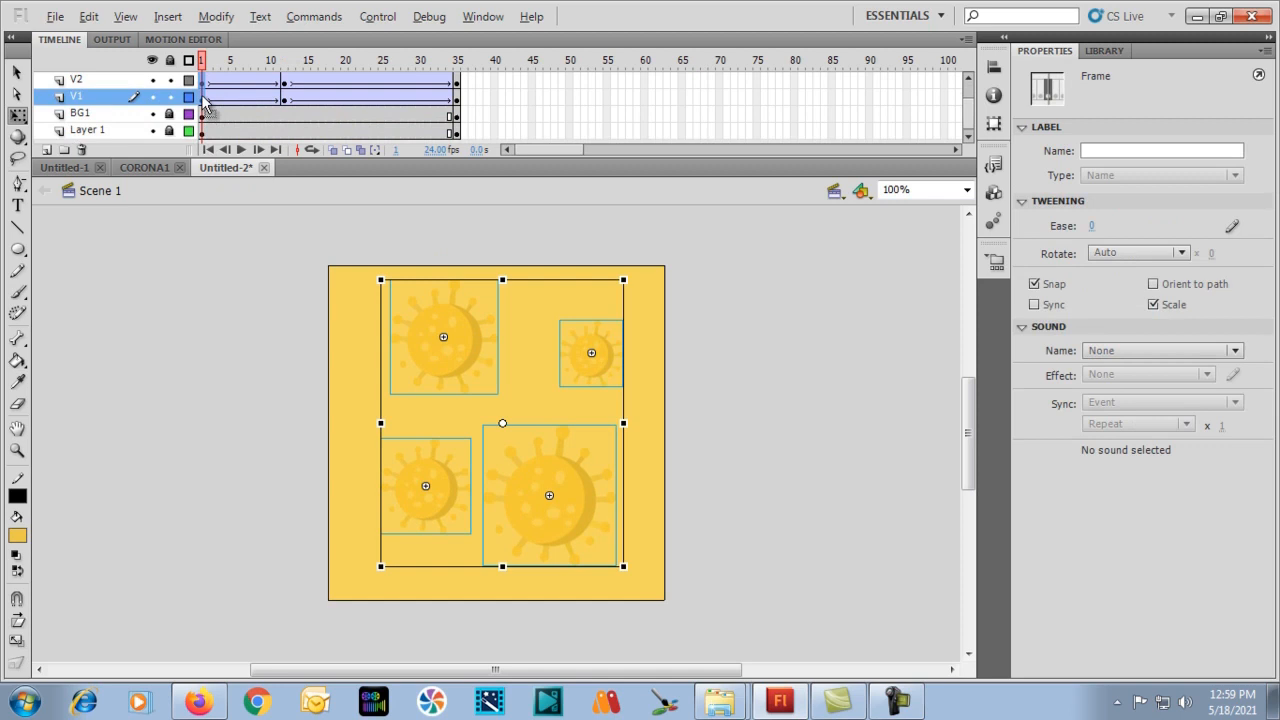
drag(203, 101, 364, 107)
scroll(363, 107, up, 2)
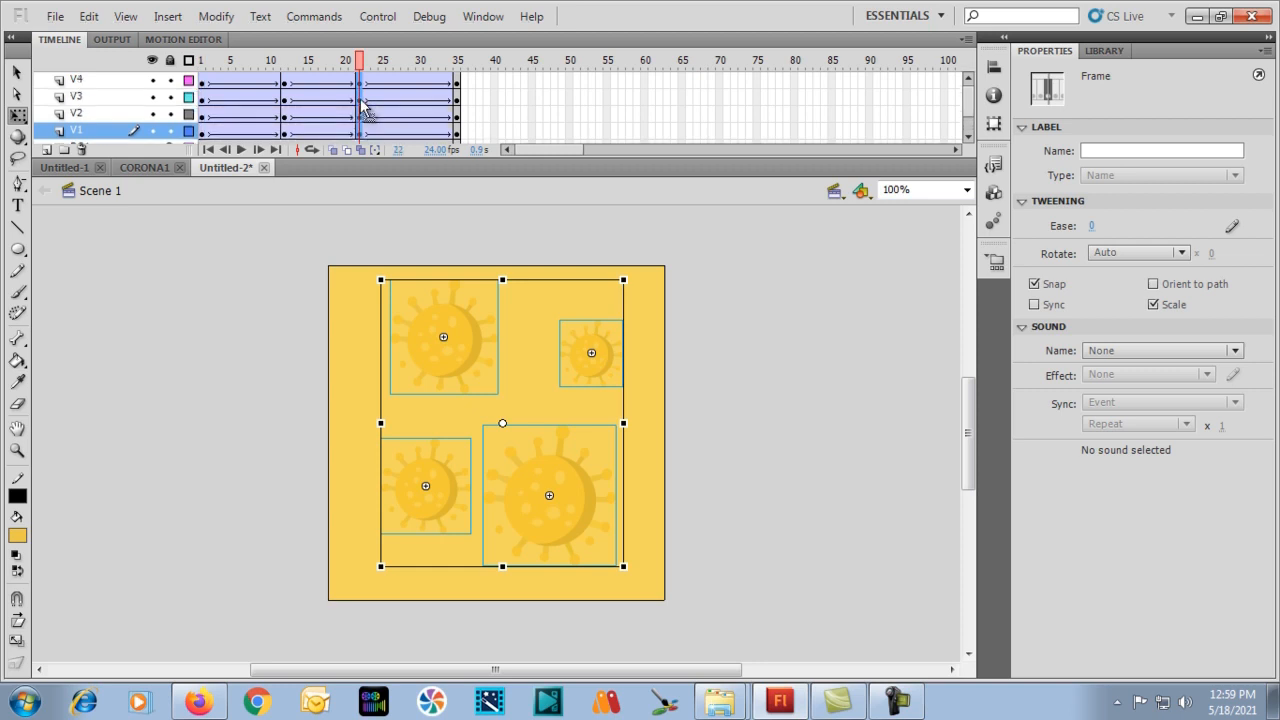
Play the virus animation on the stage from frame 1.
drag(358, 60, 192, 68)
key(Return)
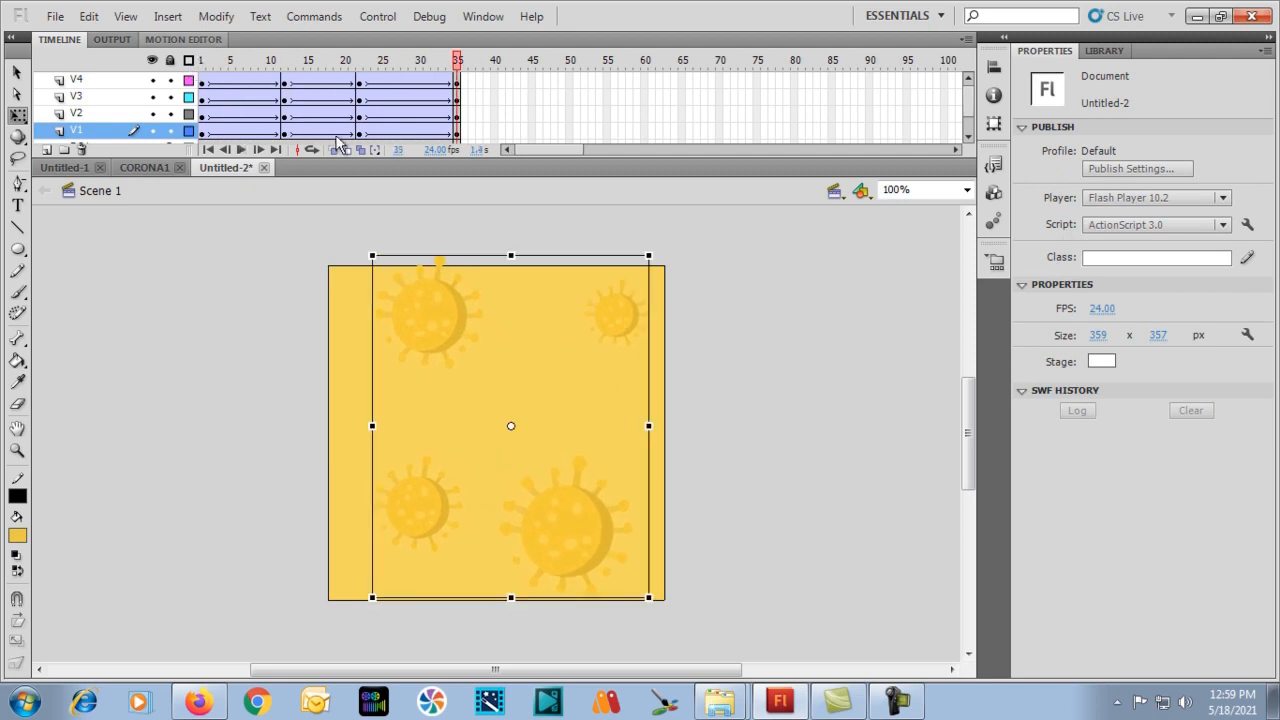
Switch to Camtasia Studio and play the corona virus reference clip from 0:00:02;14 to study its motion.
click(840, 704)
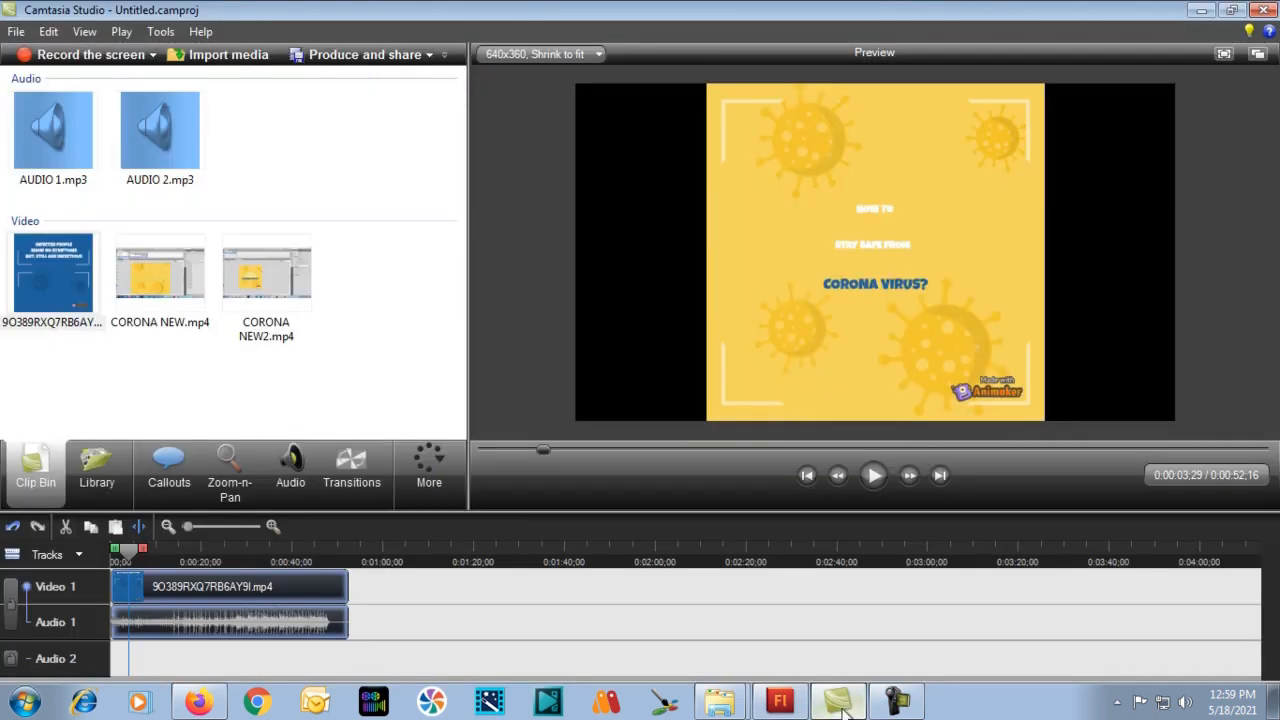
drag(544, 449, 520, 449)
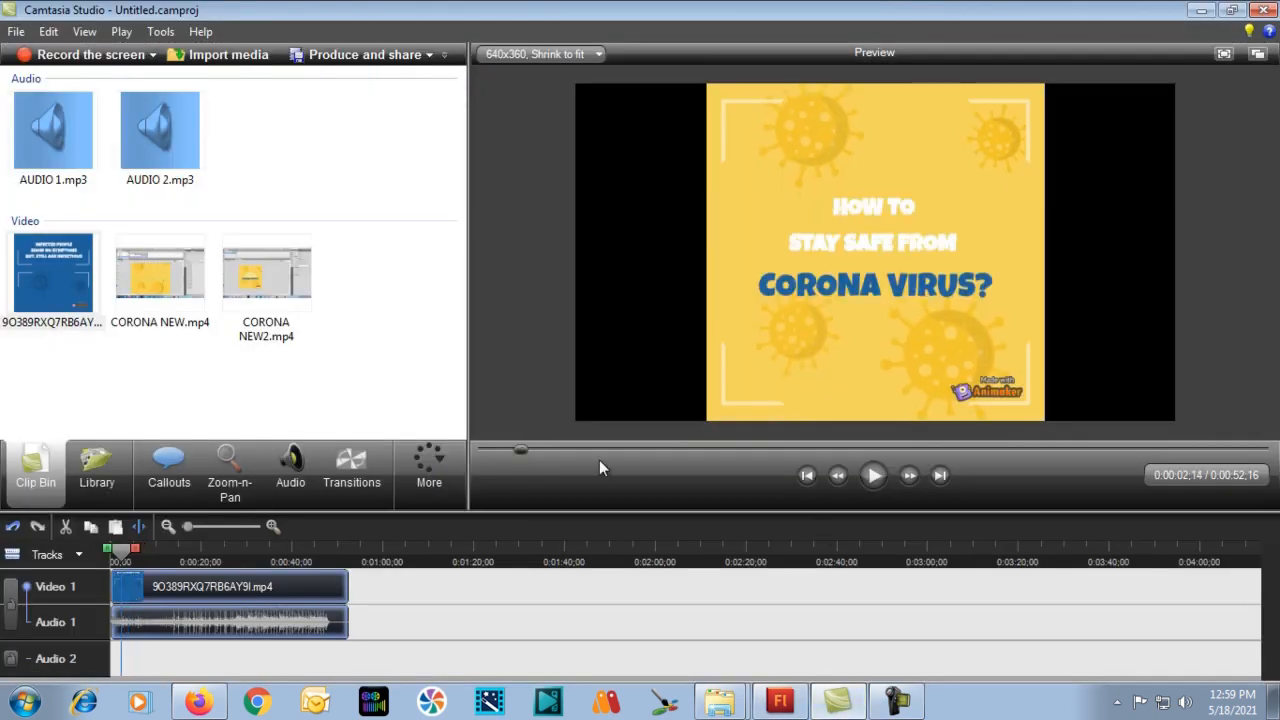
click(871, 476)
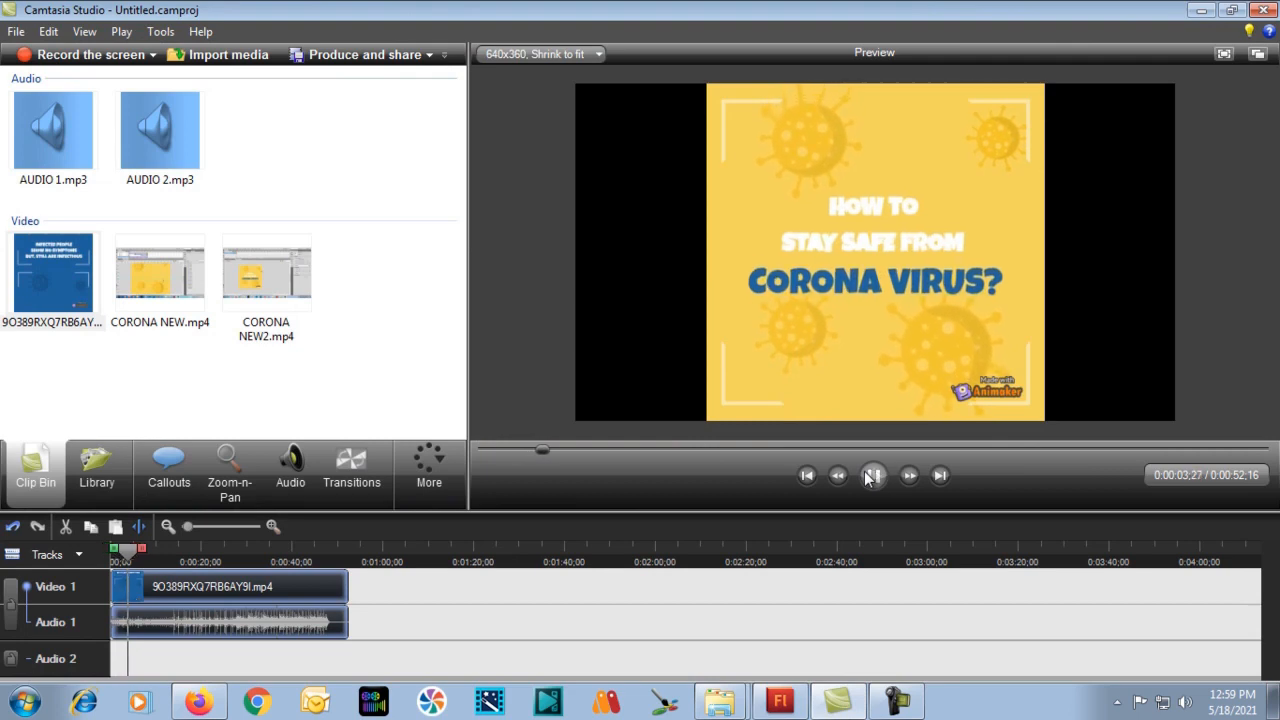
Replay the corona virus reference clip from 0:00:03;17 to study how the viruses move.
click(871, 476)
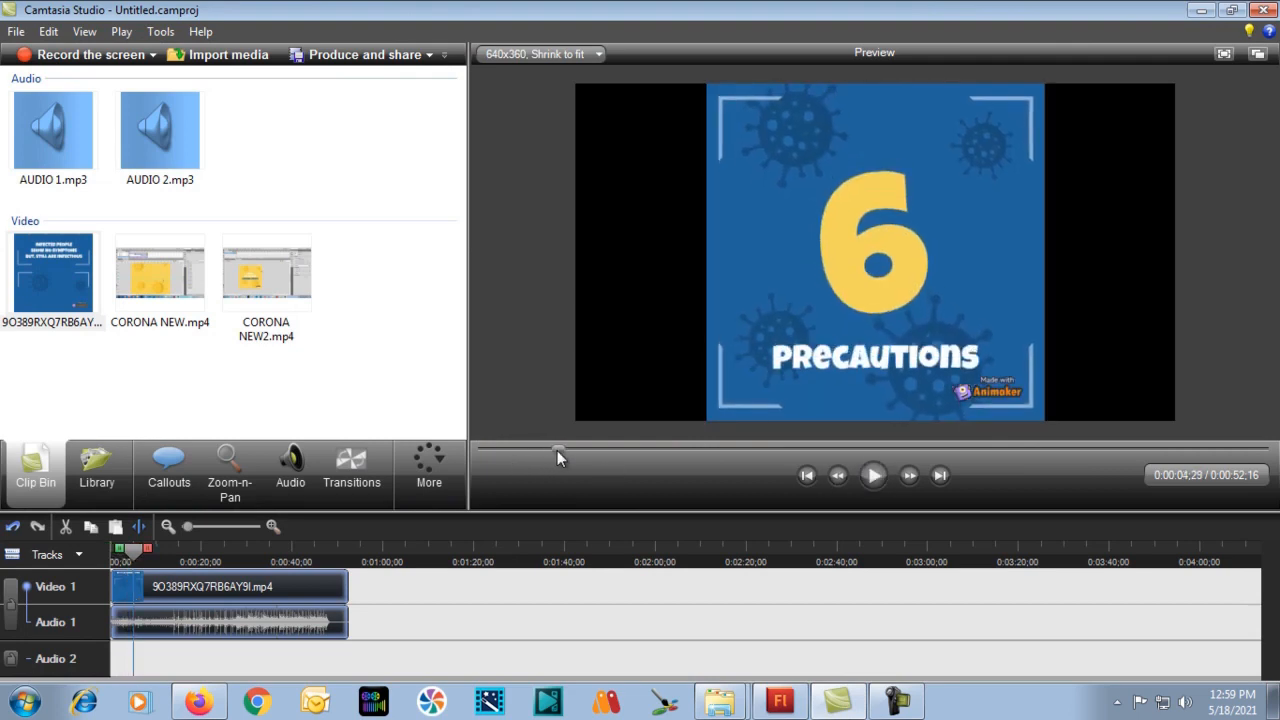
drag(557, 450, 537, 446)
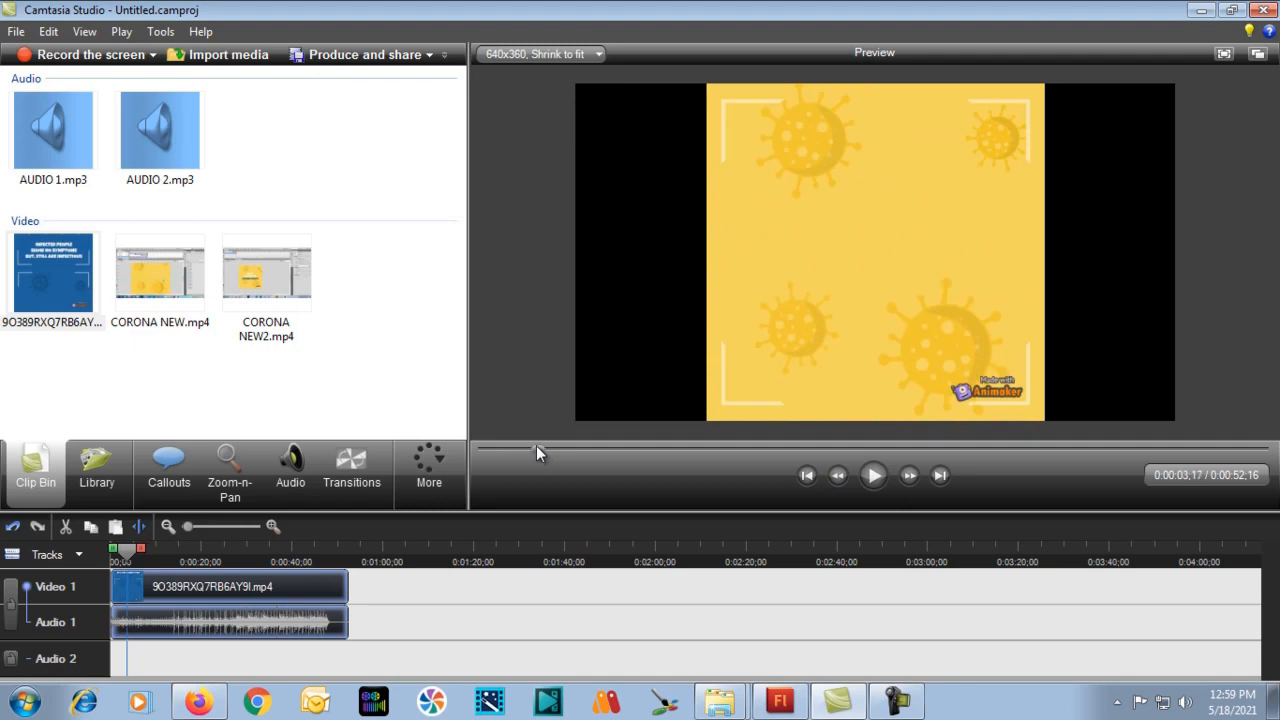
click(871, 476)
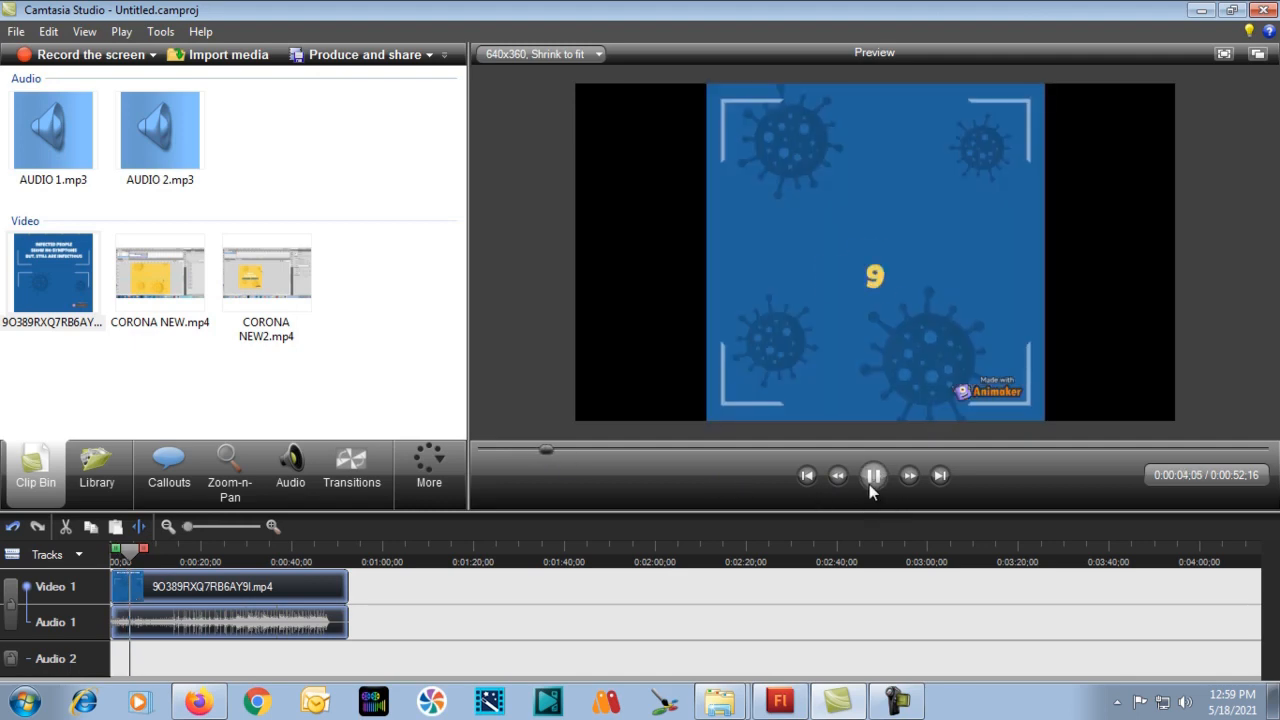
click(871, 476)
Switch to Flash and move the frame 35 keyframes of all layers, including the background layers, to frame 50.
click(780, 703)
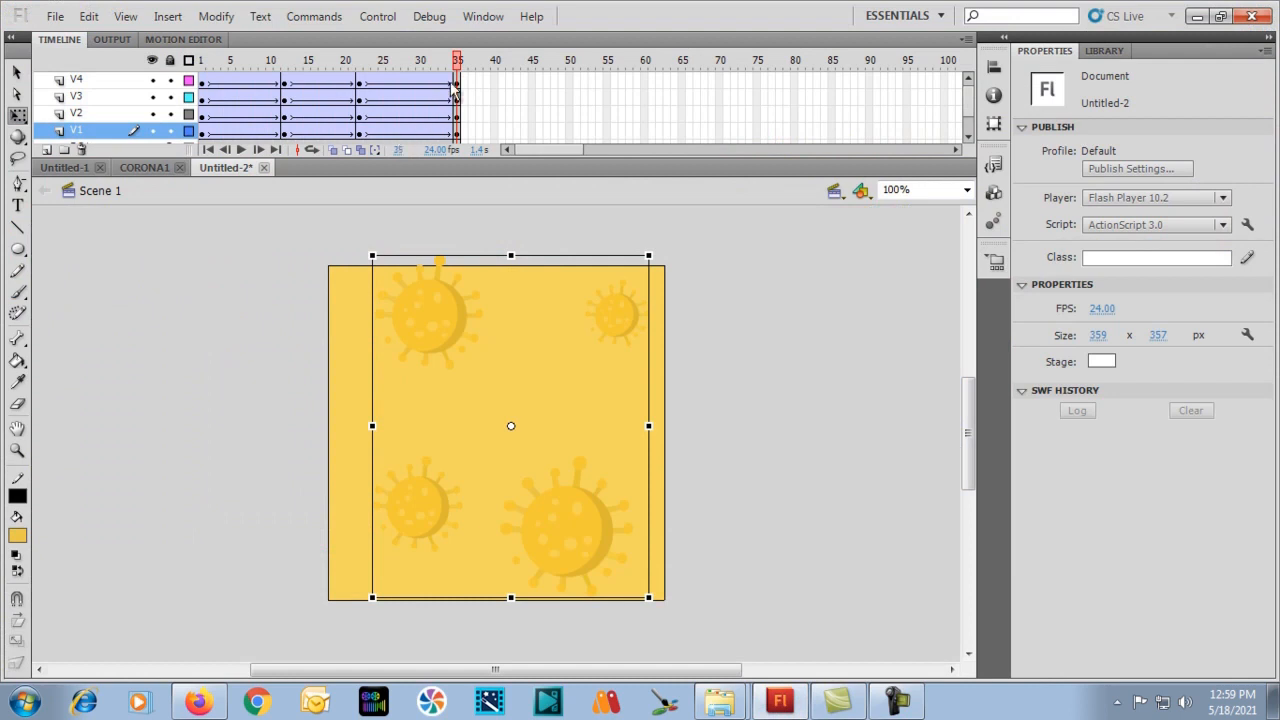
click(458, 78)
click(426, 100)
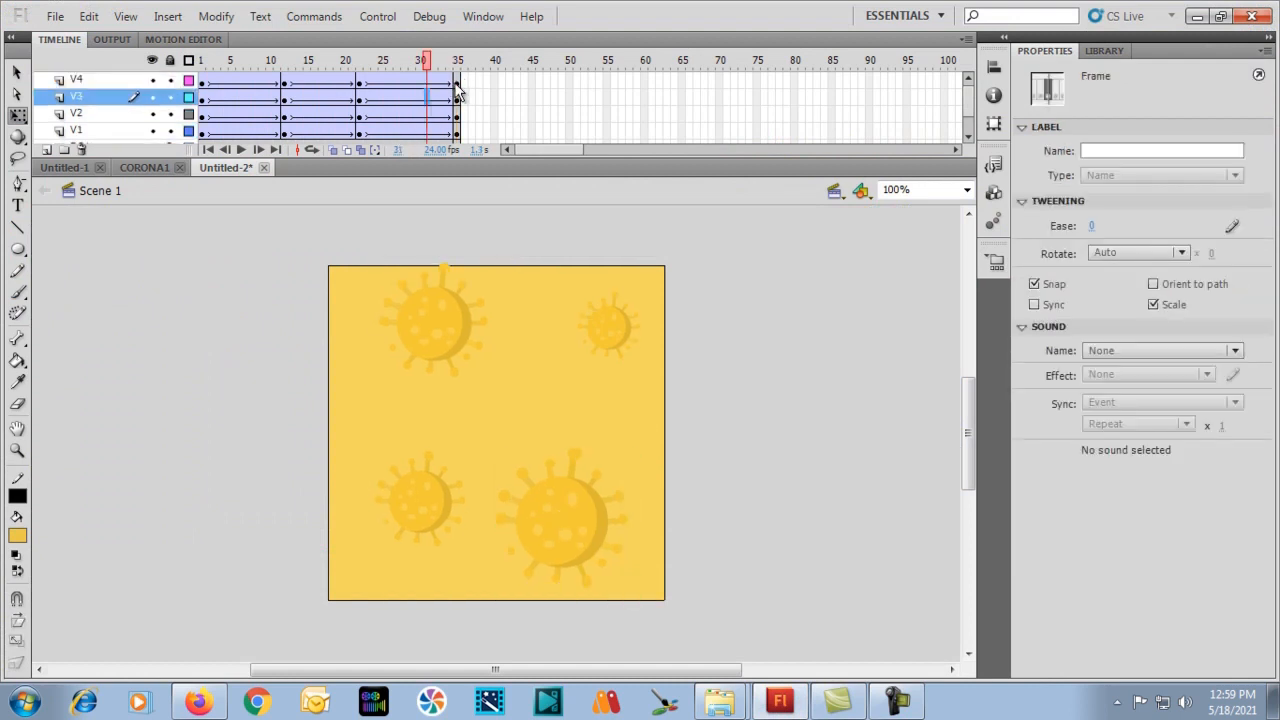
drag(457, 80, 457, 148)
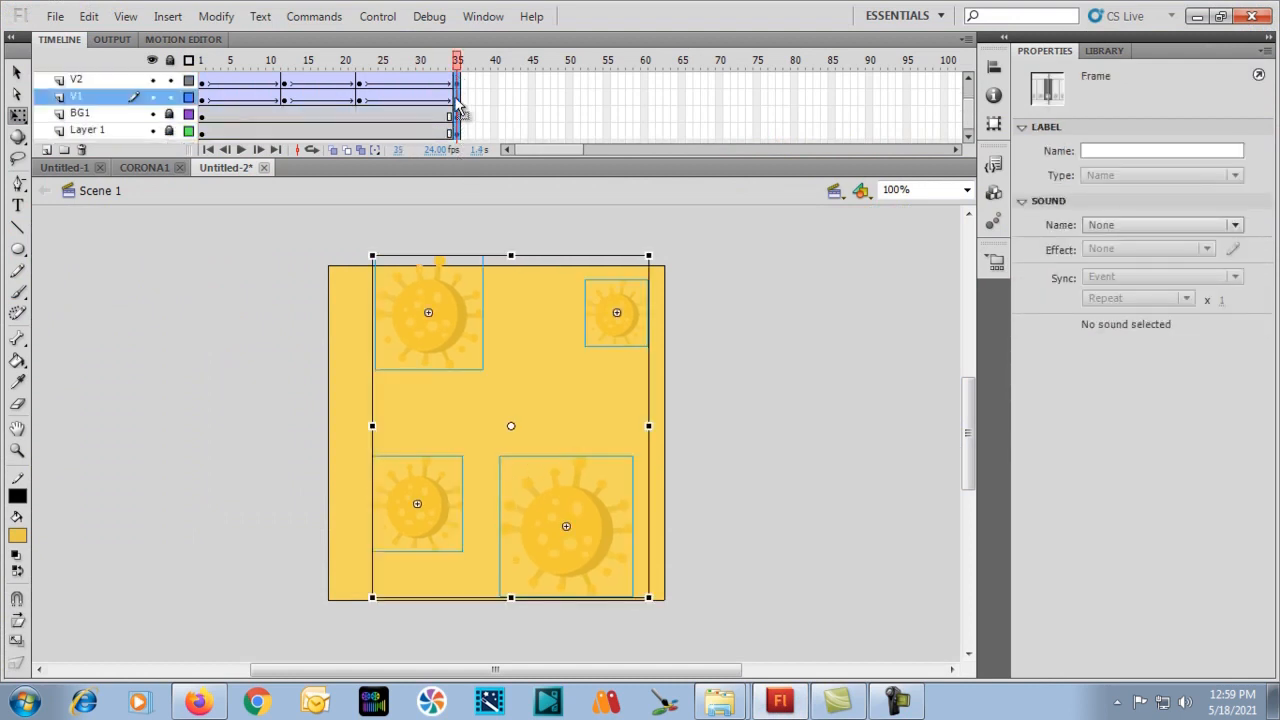
drag(457, 100, 568, 100)
scroll(443, 114, up, 2)
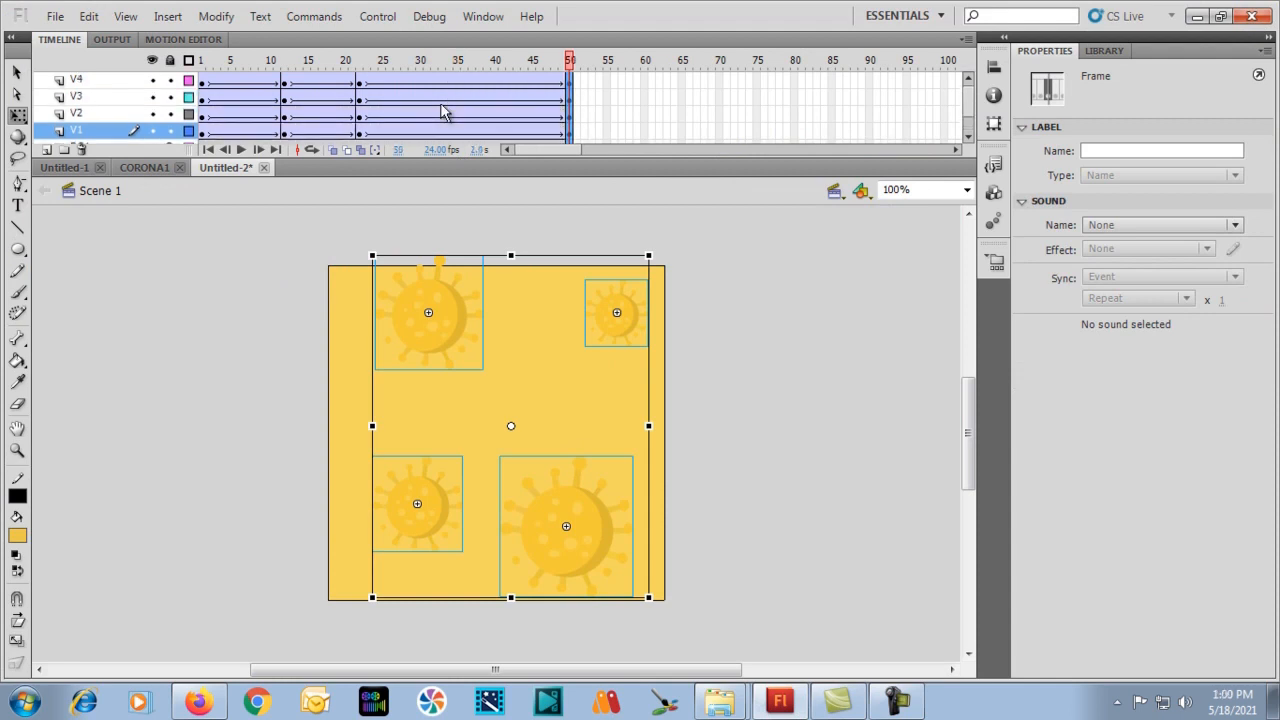
Try to move the frame 22 keyframes of the virus layers to frame 34.
click(360, 130)
scroll(361, 130, down, 2)
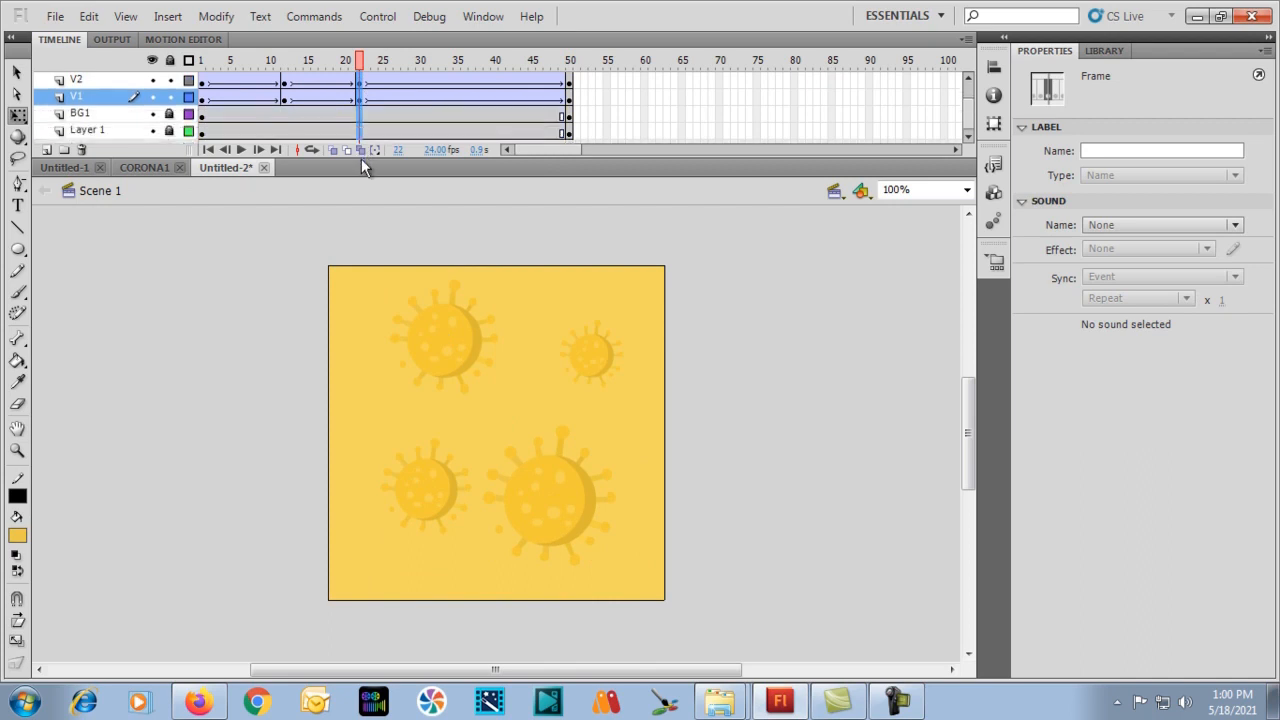
drag(361, 158, 361, 156)
drag(362, 93, 449, 97)
scroll(348, 120, up, 2)
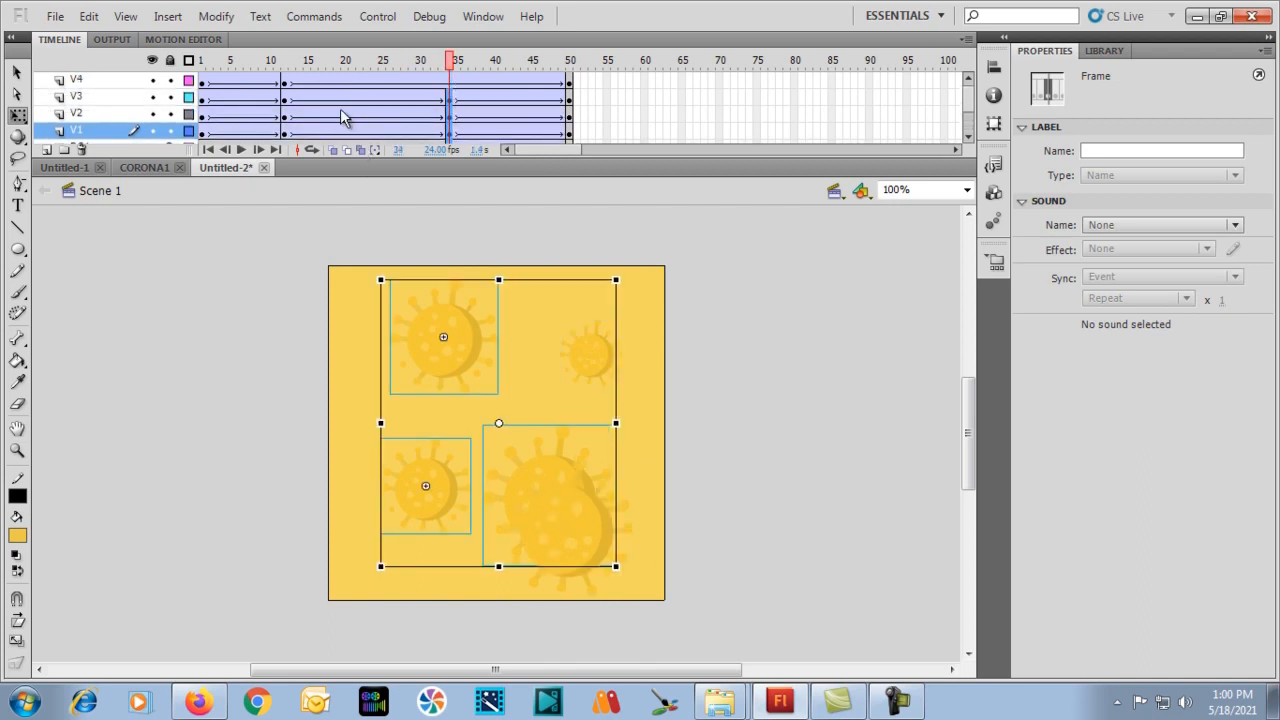
key(ctrl+z)
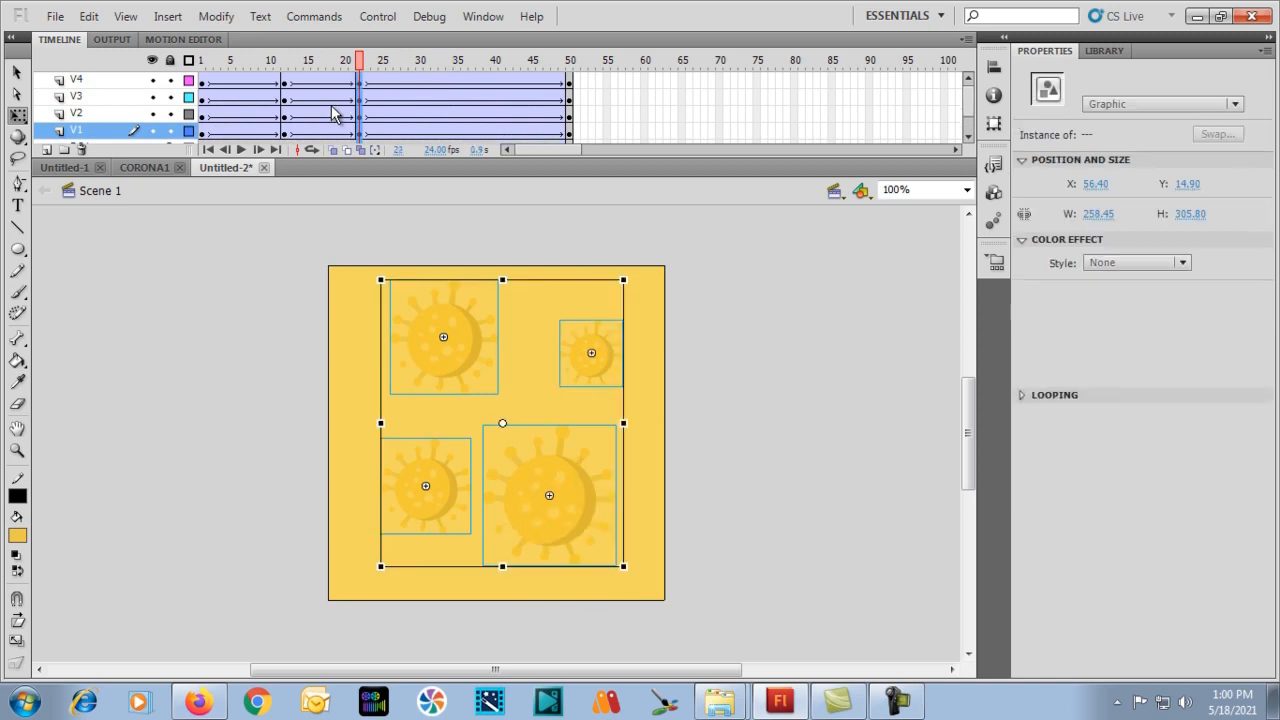
Move the frame 22 keyframes of all layers, from V4 down to the background layers, to frame 37.
scroll(340, 110, down, 1)
scroll(345, 105, up, 1)
click(376, 84)
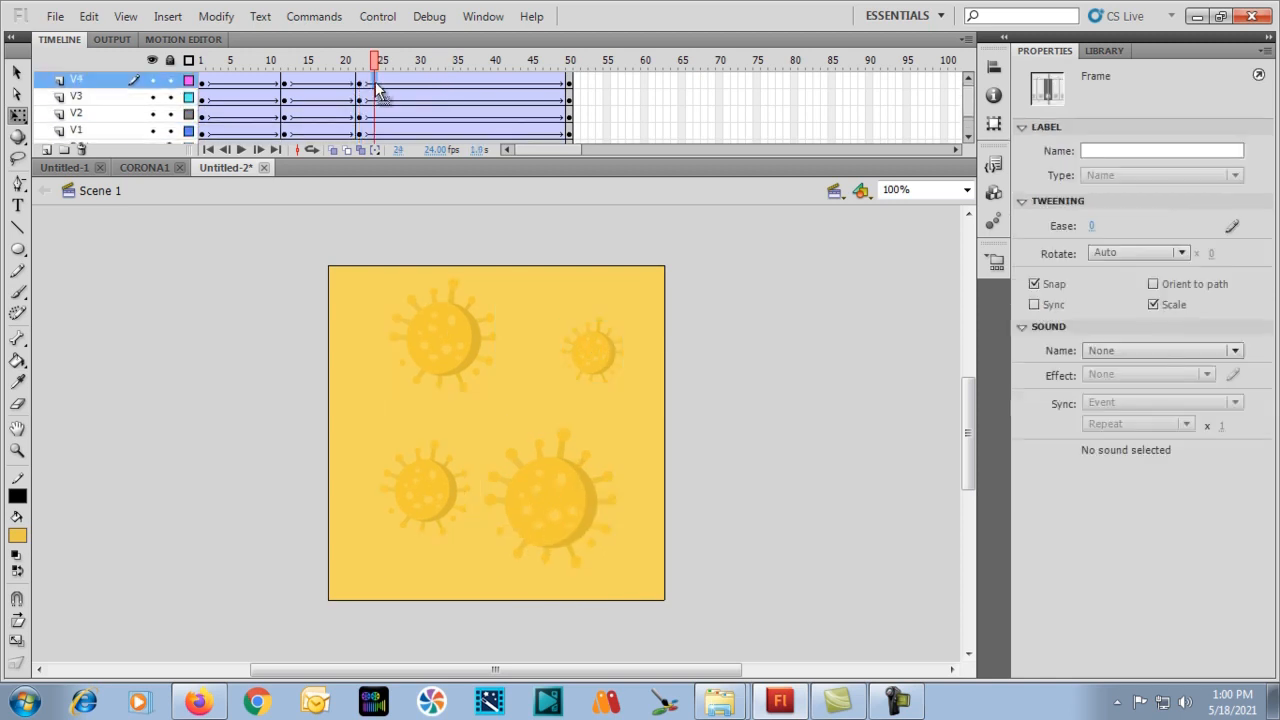
drag(359, 84, 363, 151)
click(361, 96)
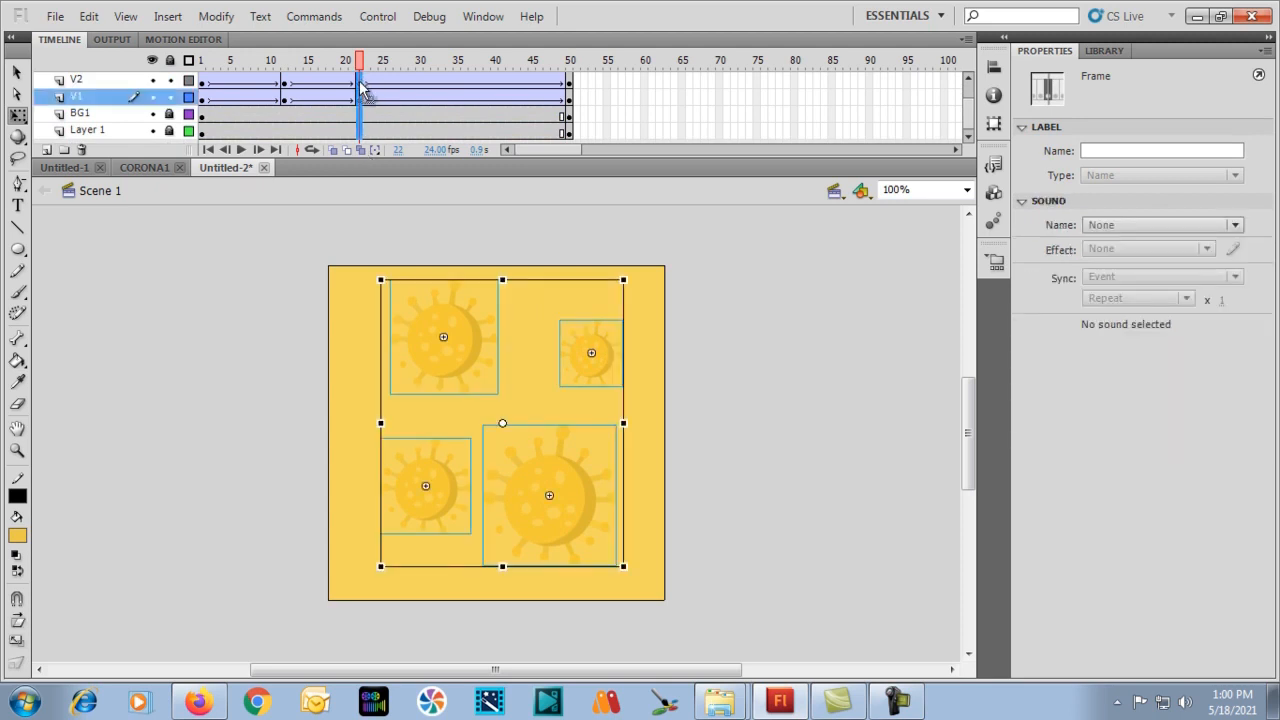
drag(361, 86, 476, 92)
scroll(270, 95, up, 1)
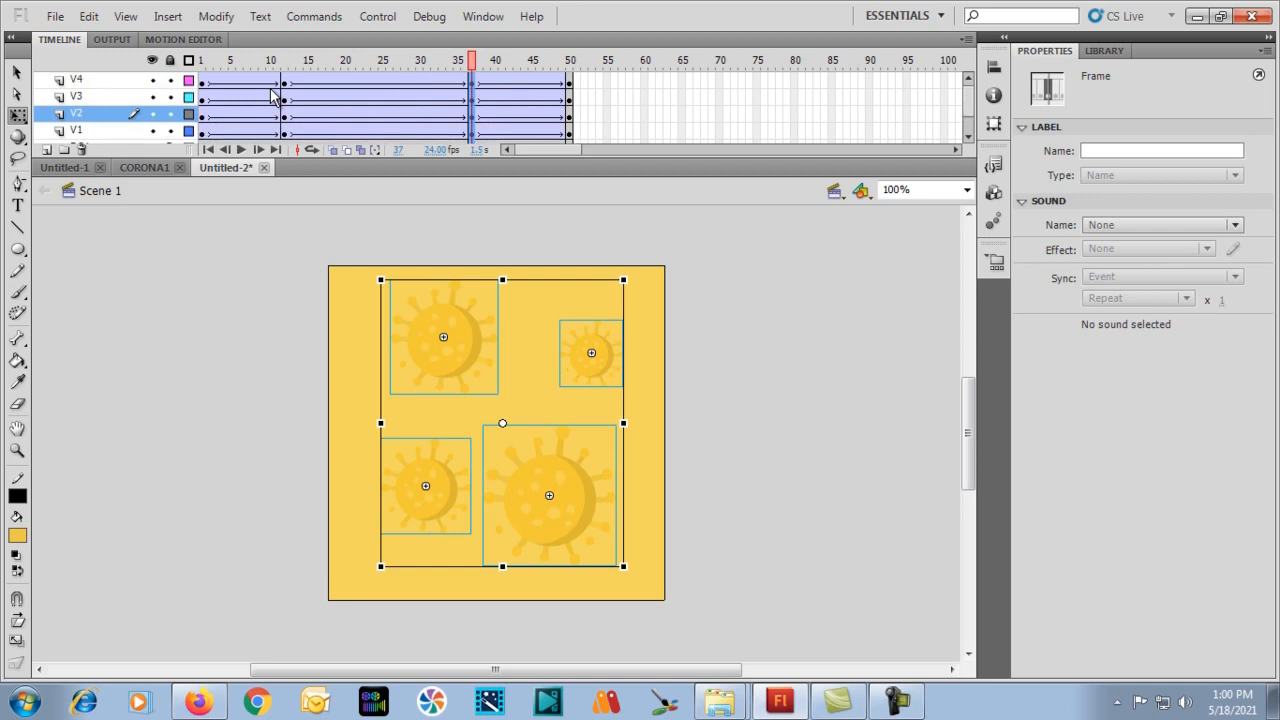
Move the frame 12 keyframes of all layers, including the background layers, to frame 19.
click(286, 112)
drag(286, 102, 286, 149)
drag(286, 93, 340, 97)
scroll(410, 130, up, 2)
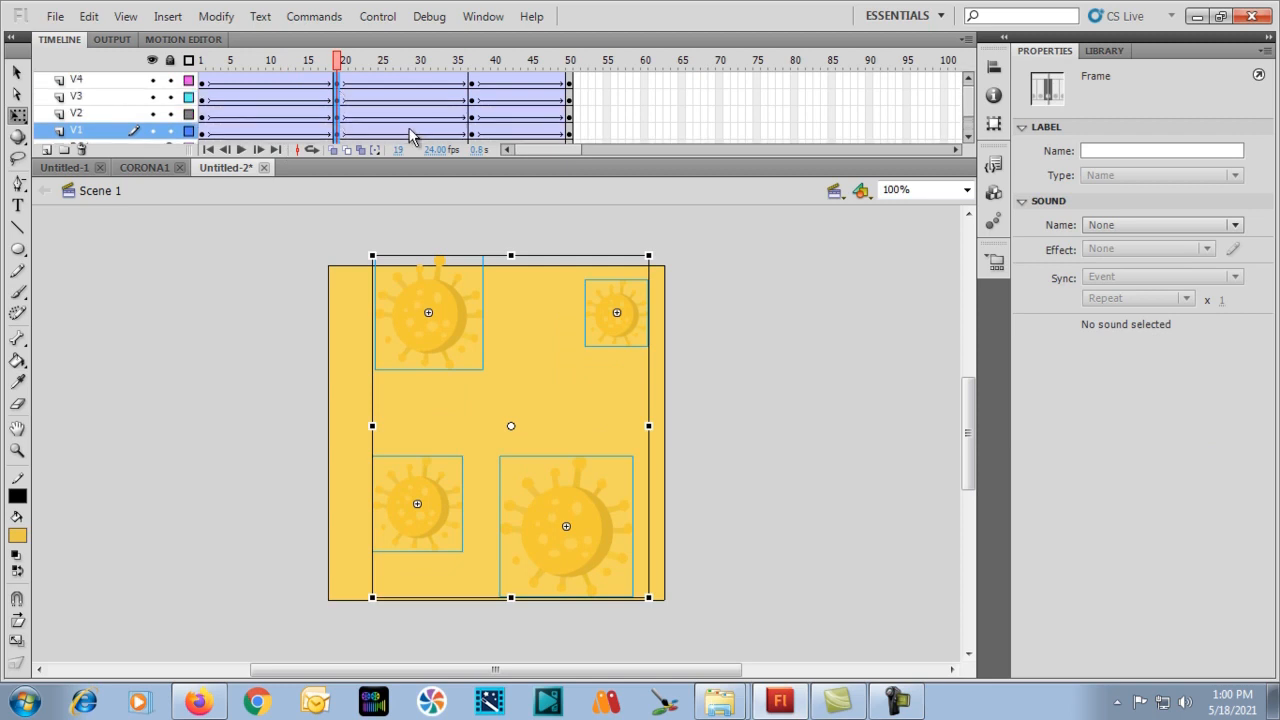
Shift the frame 37 keyframes of all layers to frame 35 and play the animation from frame 1.
drag(471, 82, 472, 153)
drag(460, 100, 240, 50)
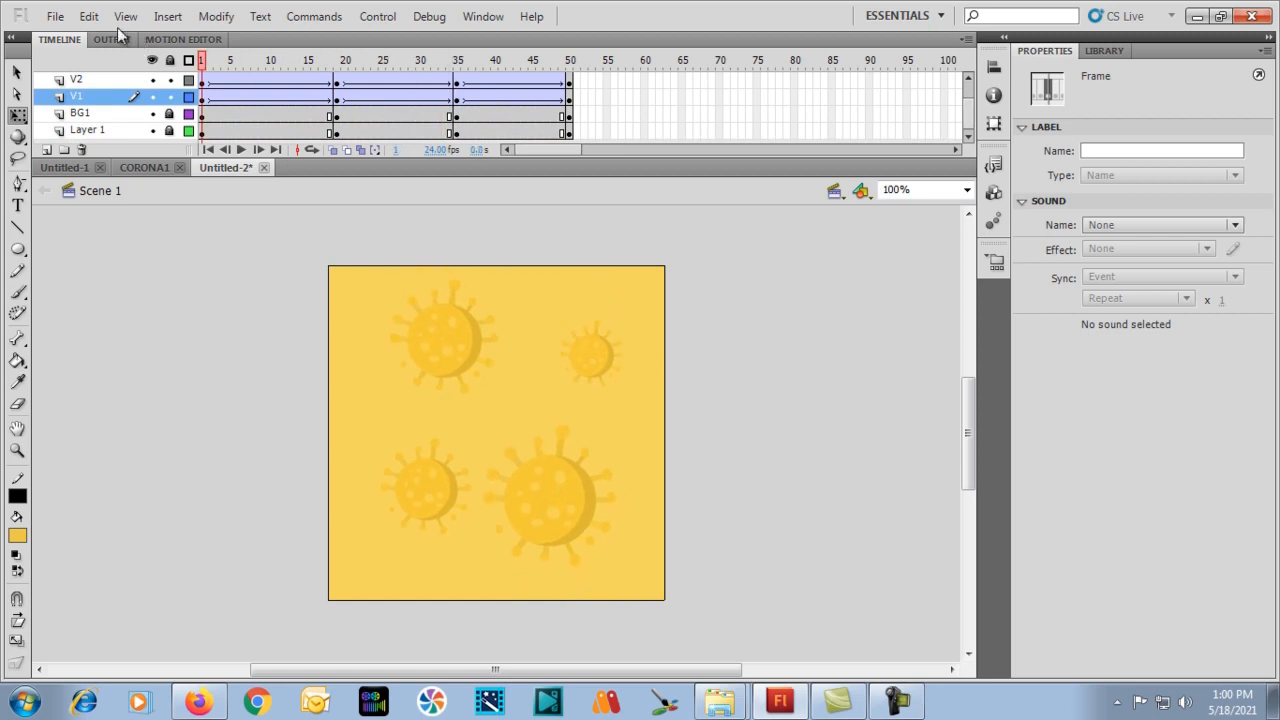
key(Return)
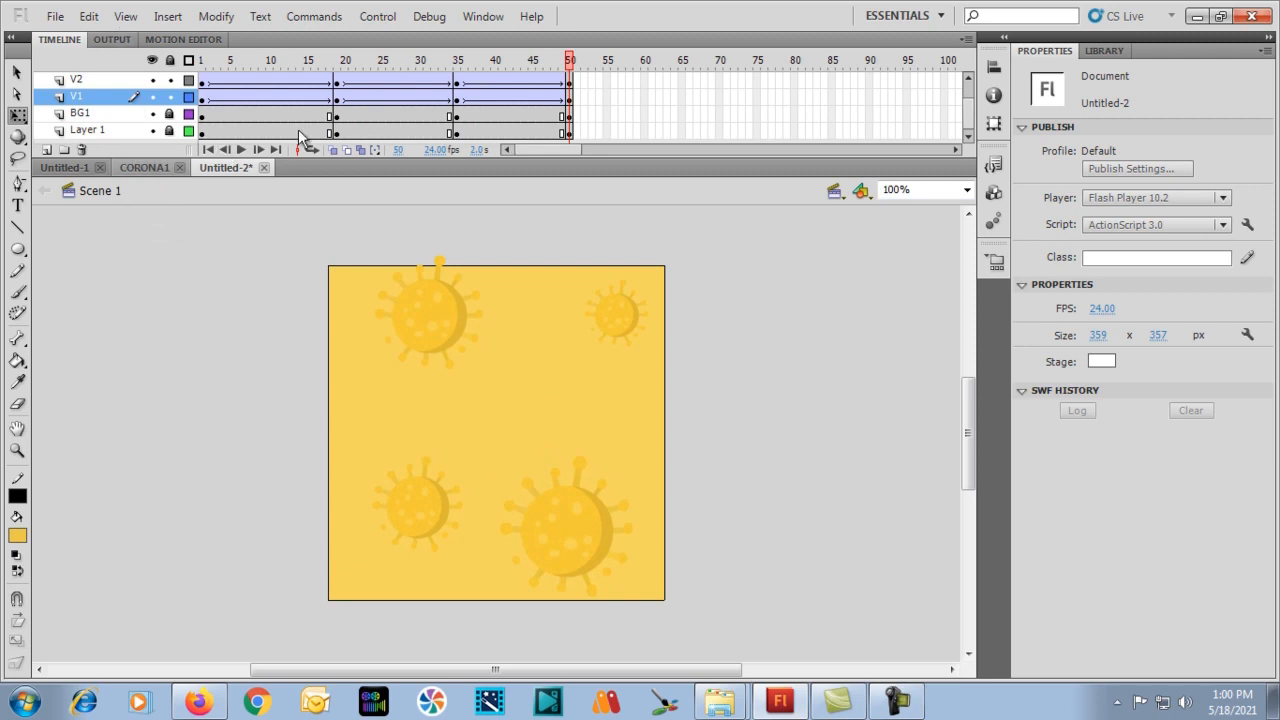
drag(572, 62, 200, 62)
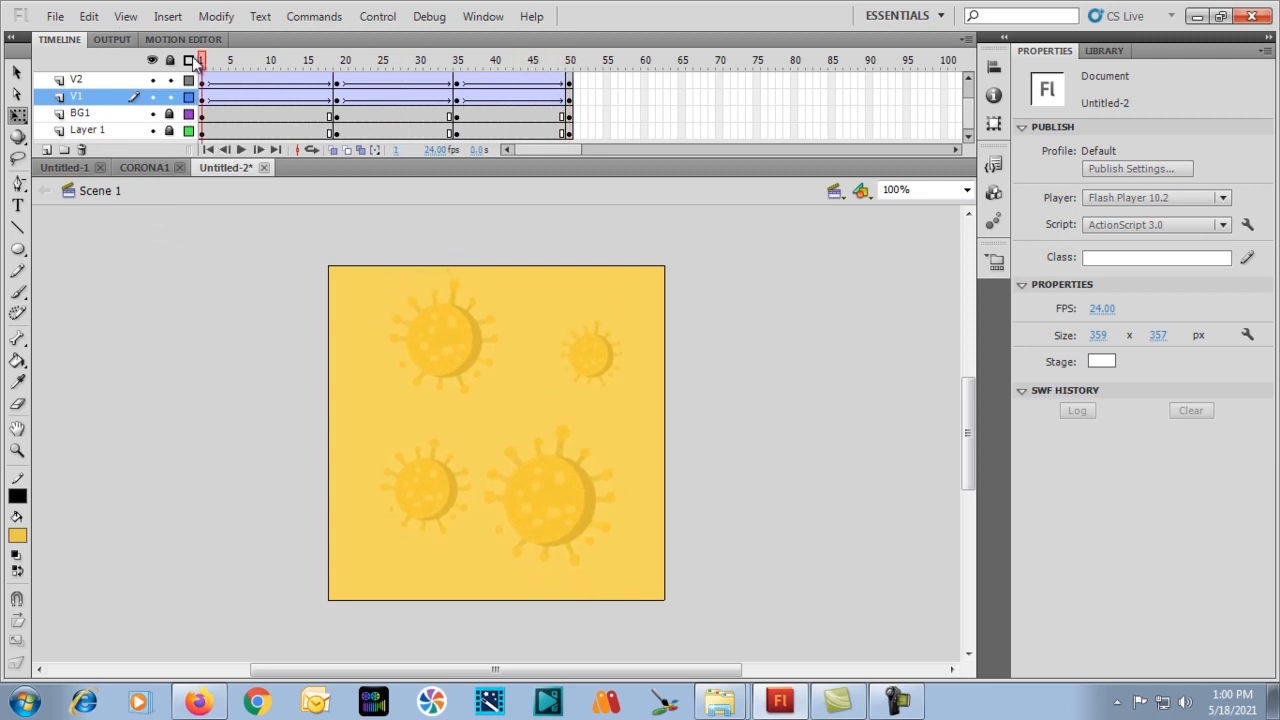
Save the document as CORONA NEW in the restorent animatin folder, in Flash CS5.5 Document format.
click(55, 17)
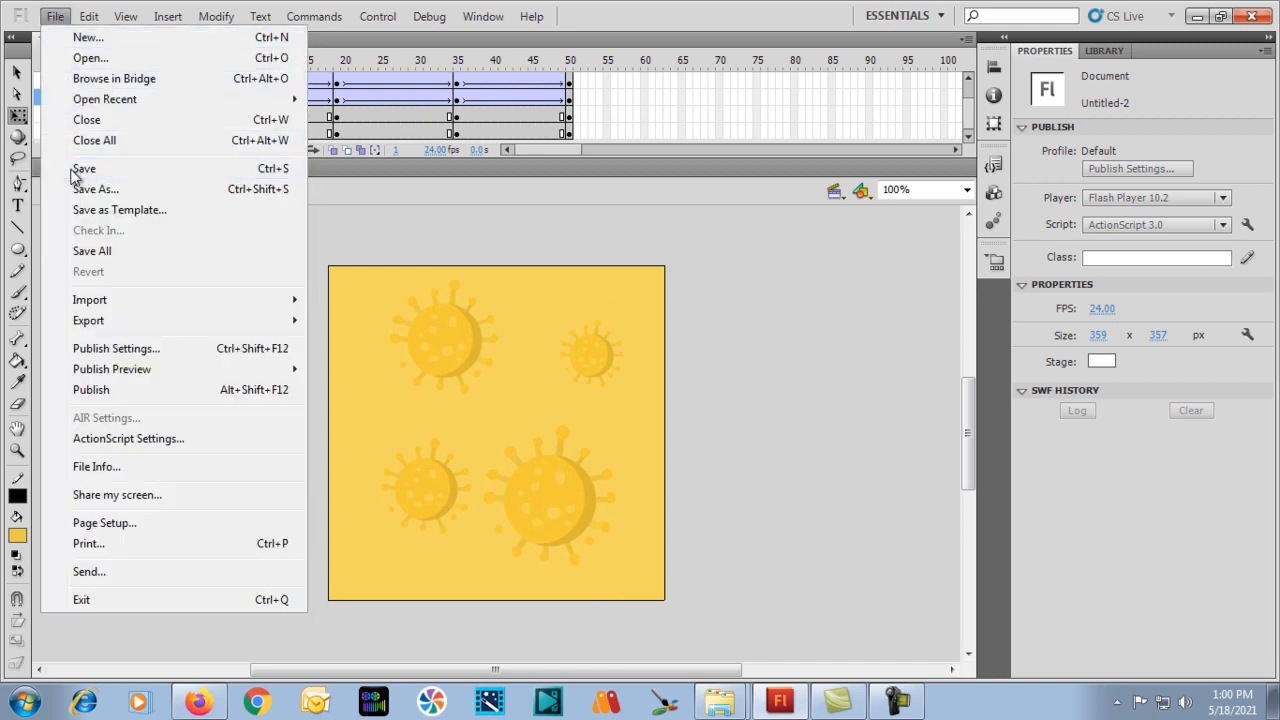
click(85, 189)
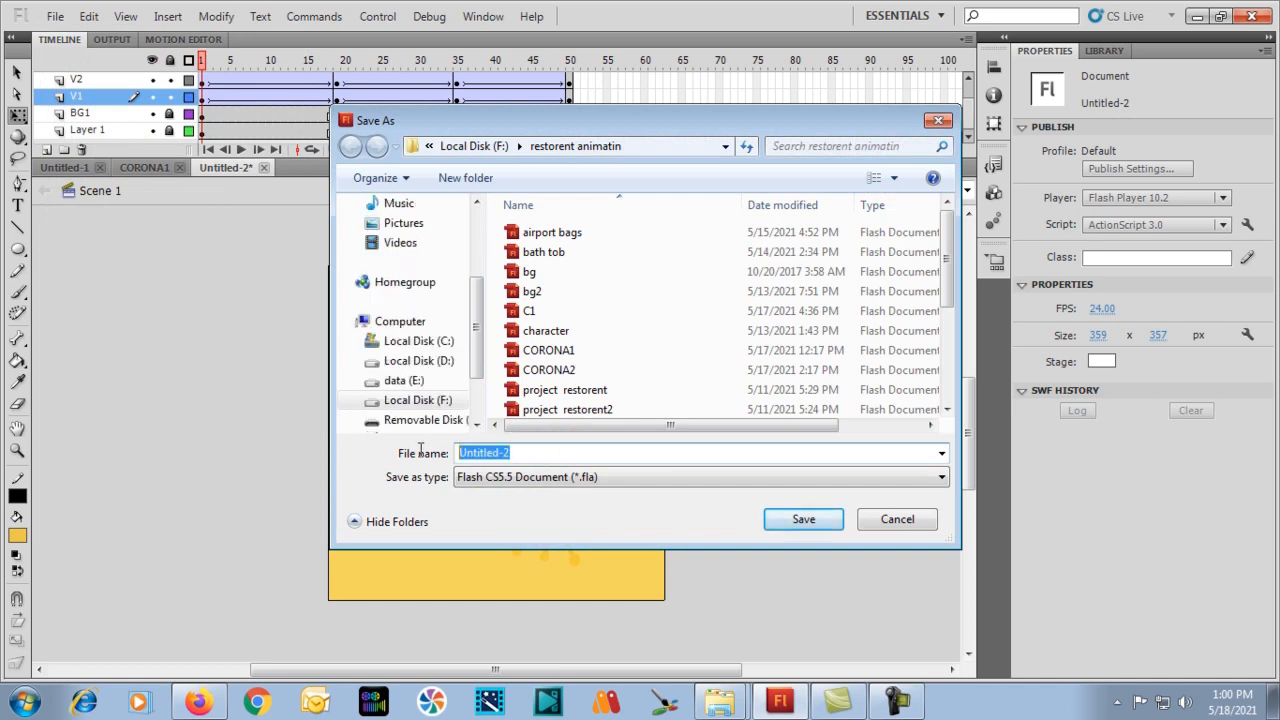
text(CORO)
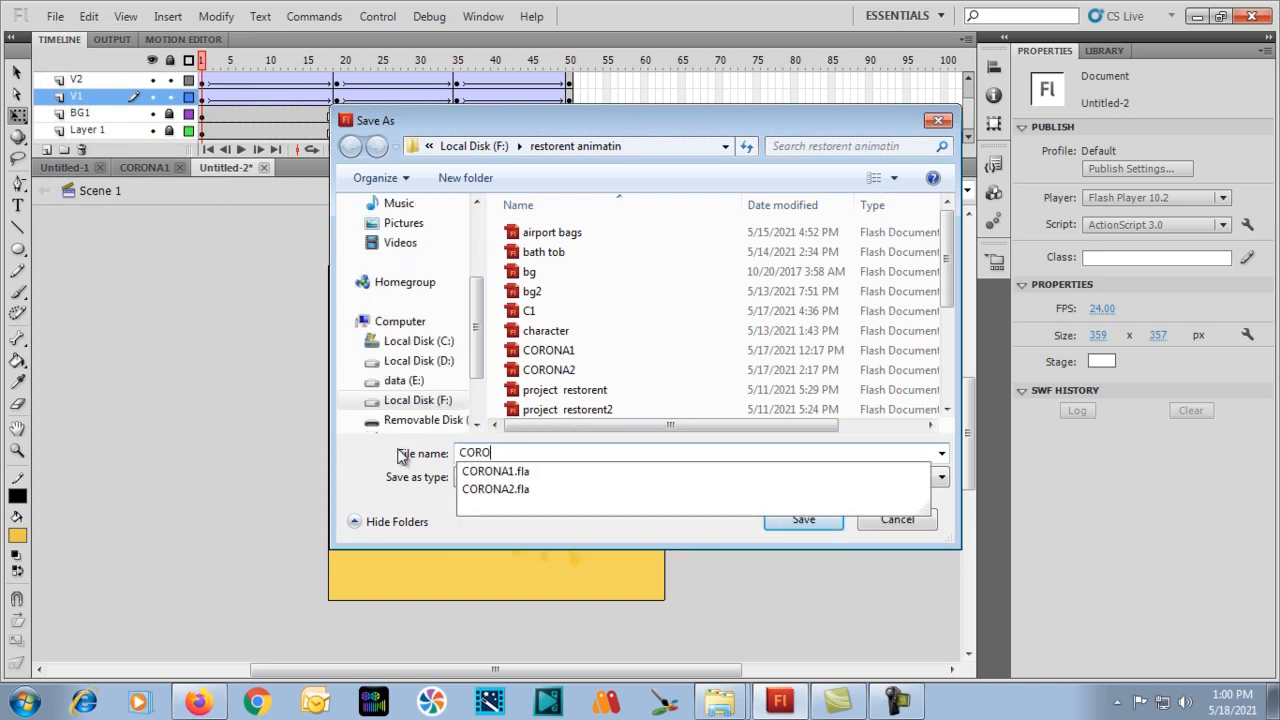
text(NA NEW)
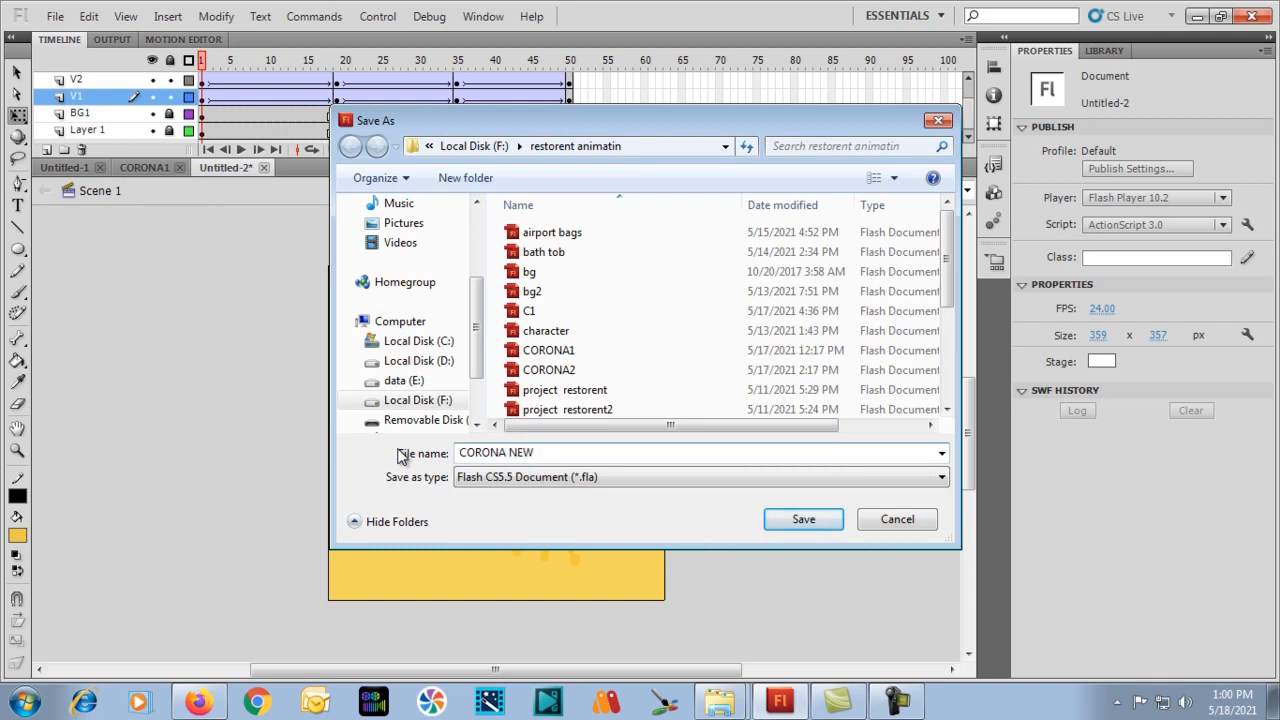
click(803, 519)
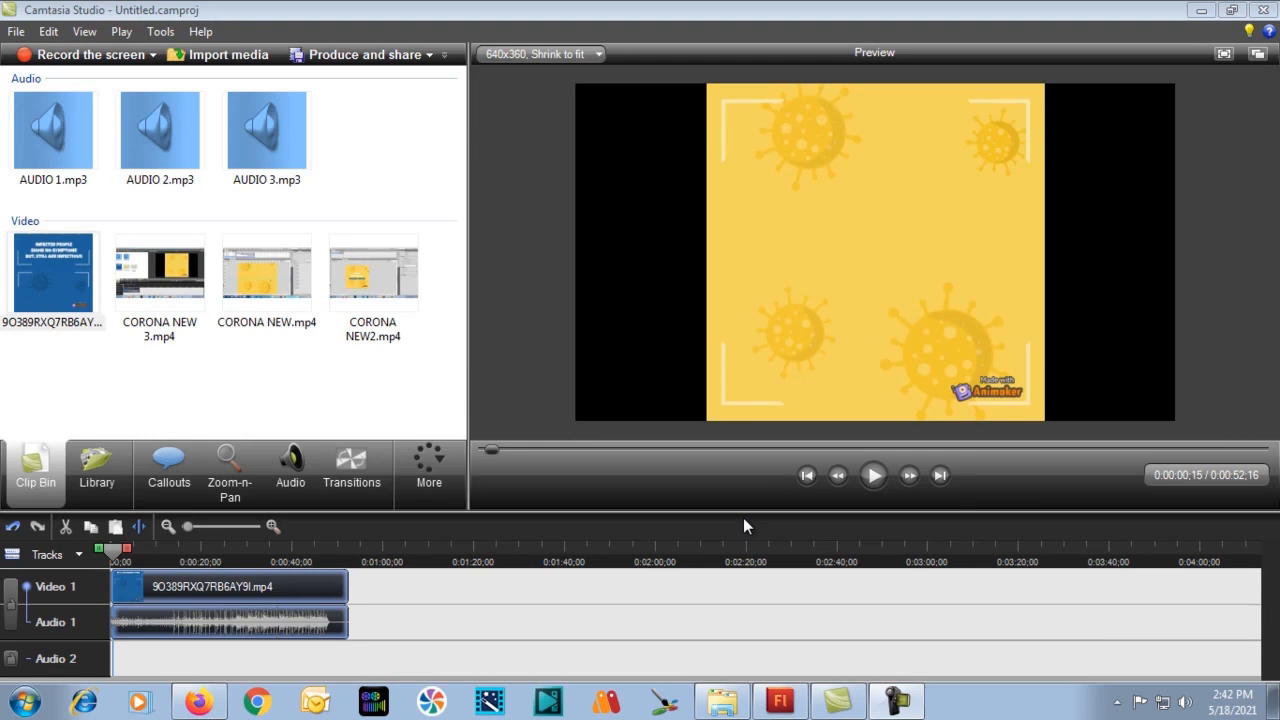
Switch to Flash and play the four-virus animation on the stage from frame 1.
click(780, 701)
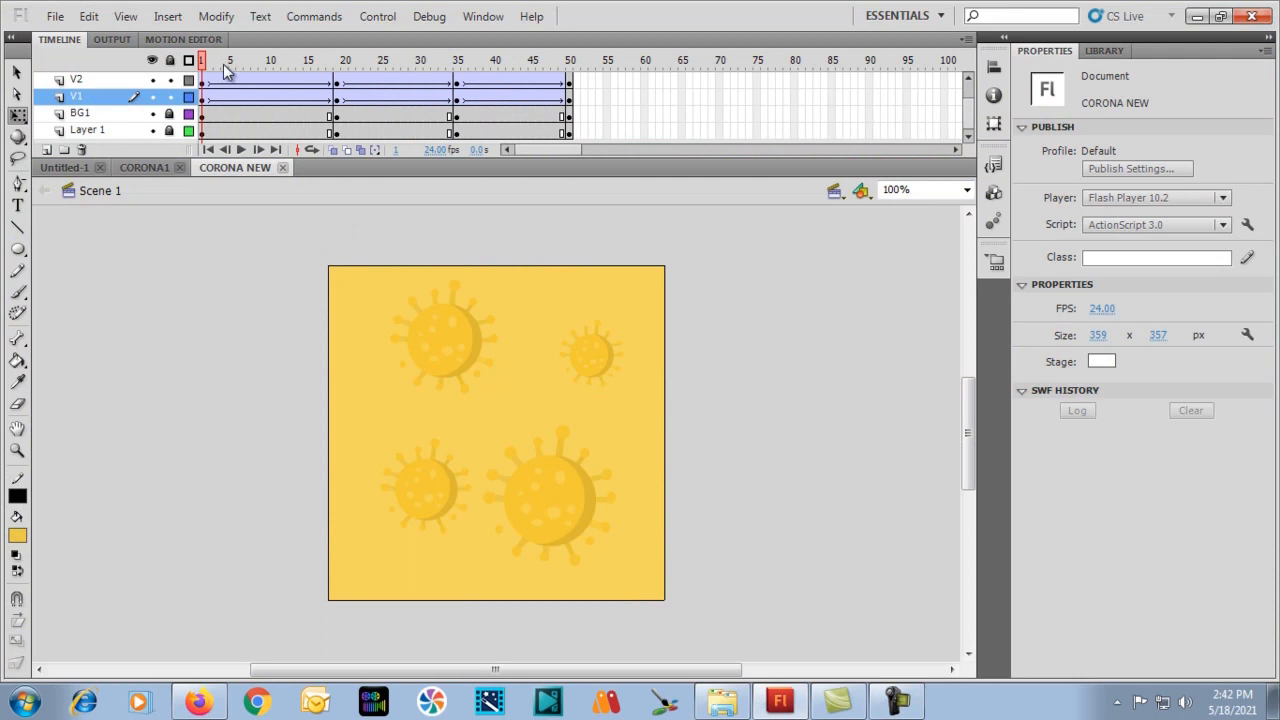
key(Return)
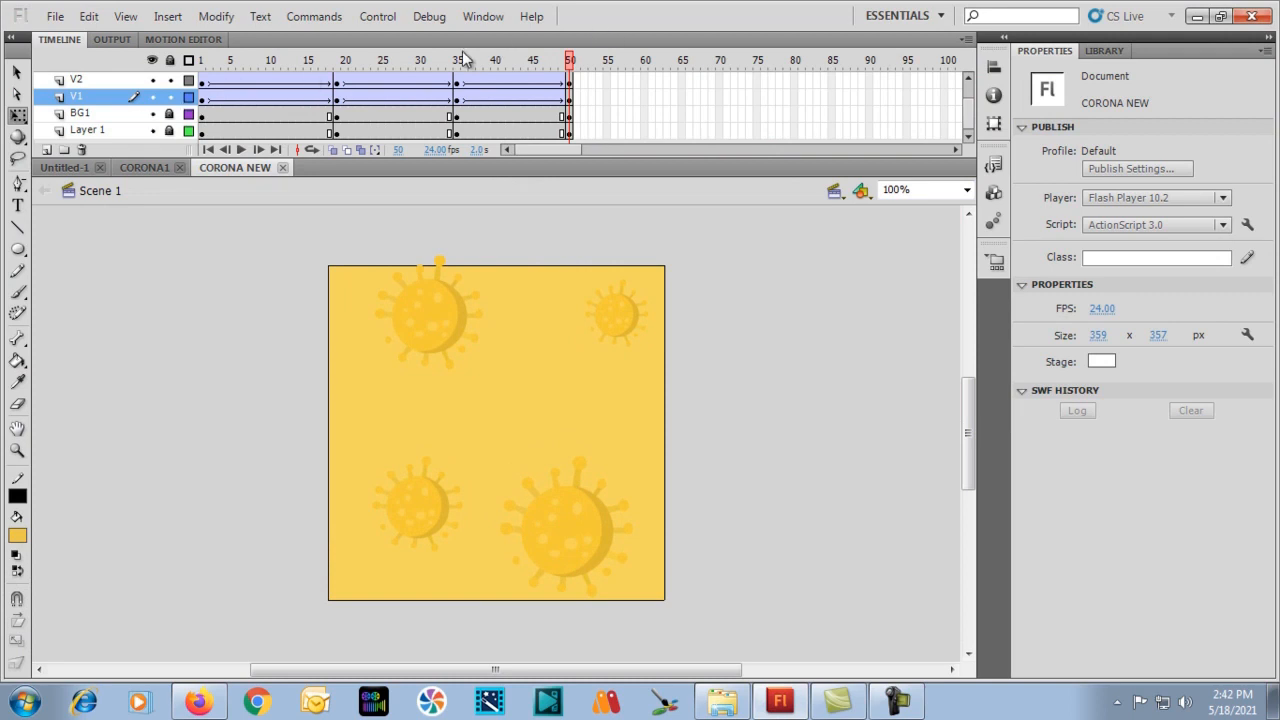
key(Return)
Switch to Camtasia Studio and play the reference clip to the title text, pausing at 0:00:02;23.
click(895, 703)
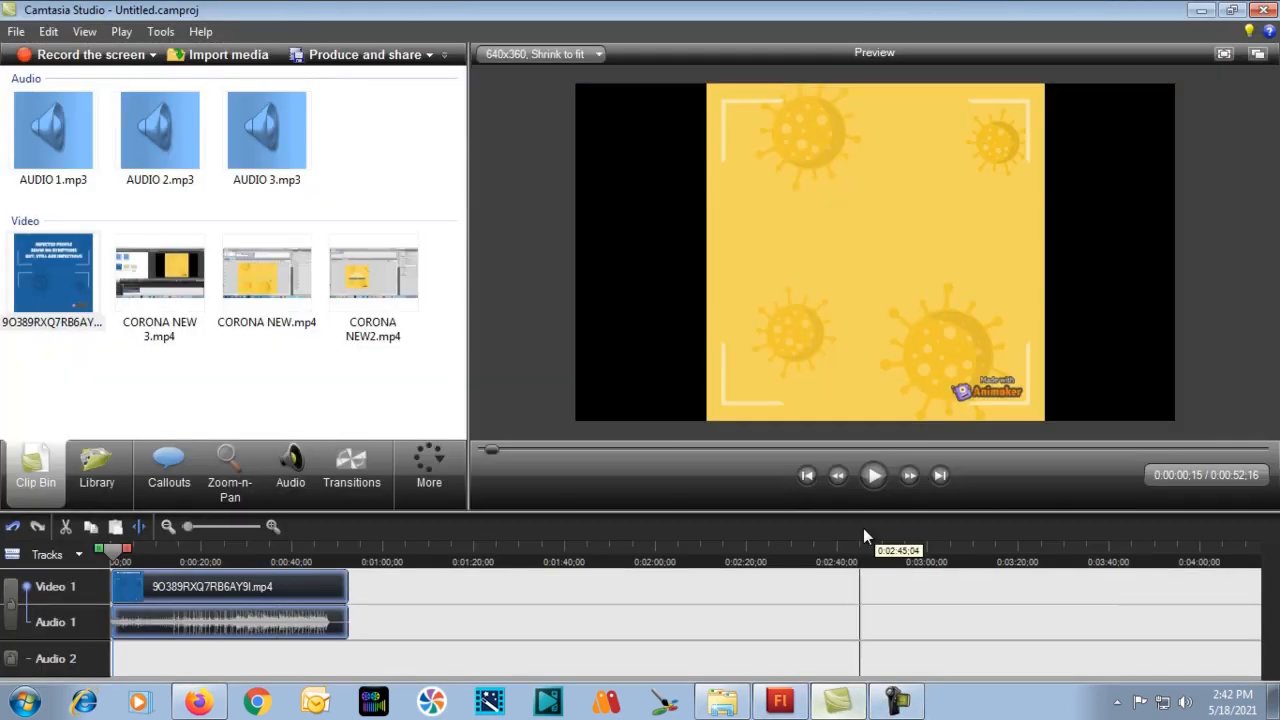
click(872, 477)
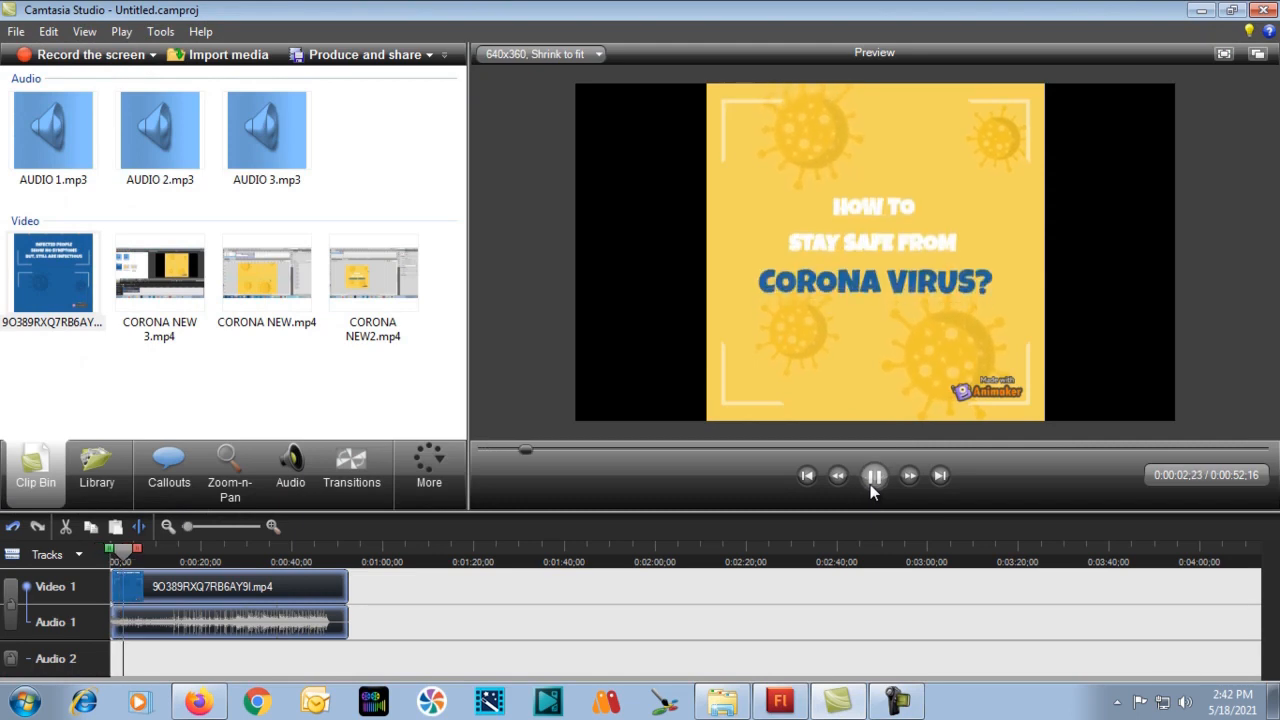
click(872, 477)
Switch to Flash and add a new layer, placing it above layer V4 at the head of the layer stack.
click(780, 700)
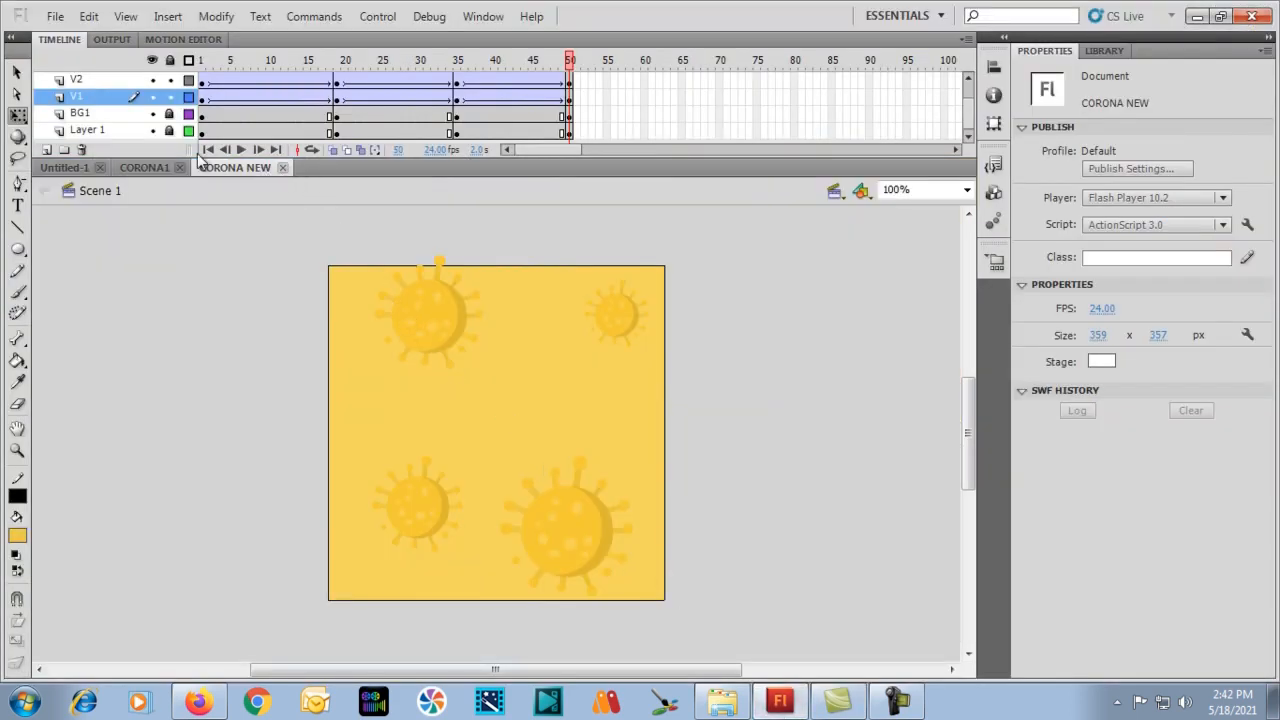
scroll(118, 113, up, 2)
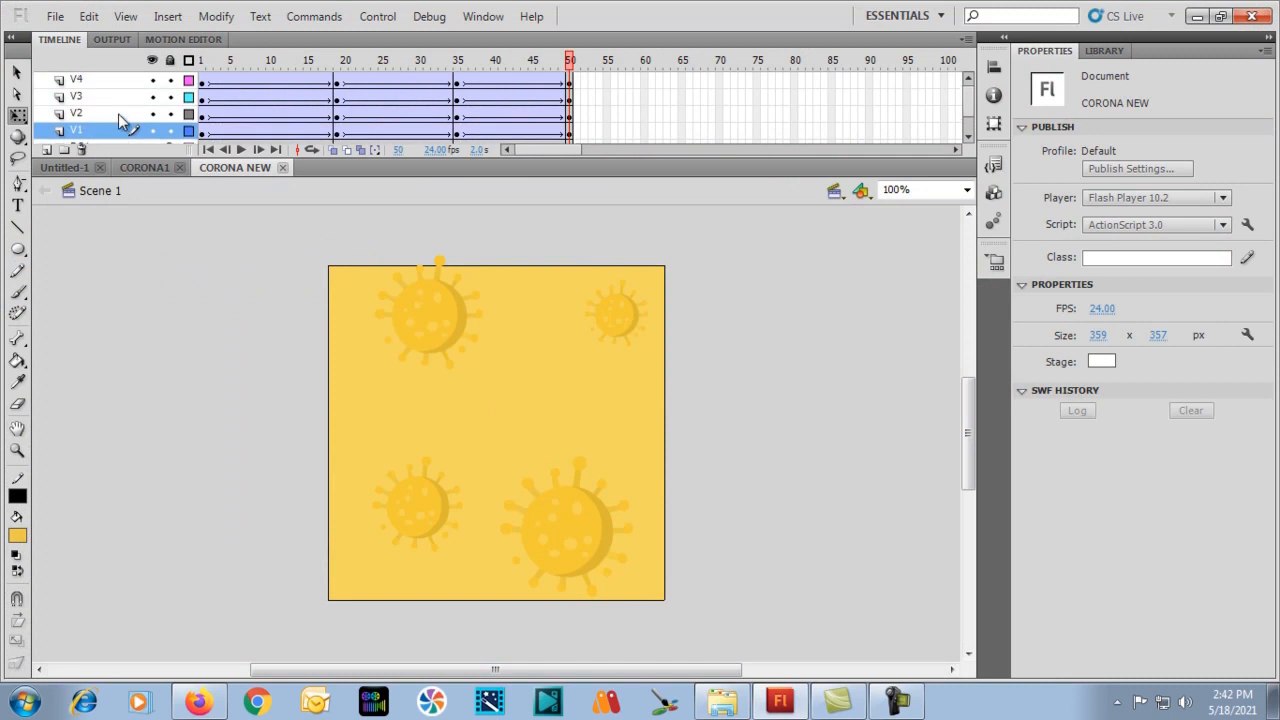
click(47, 149)
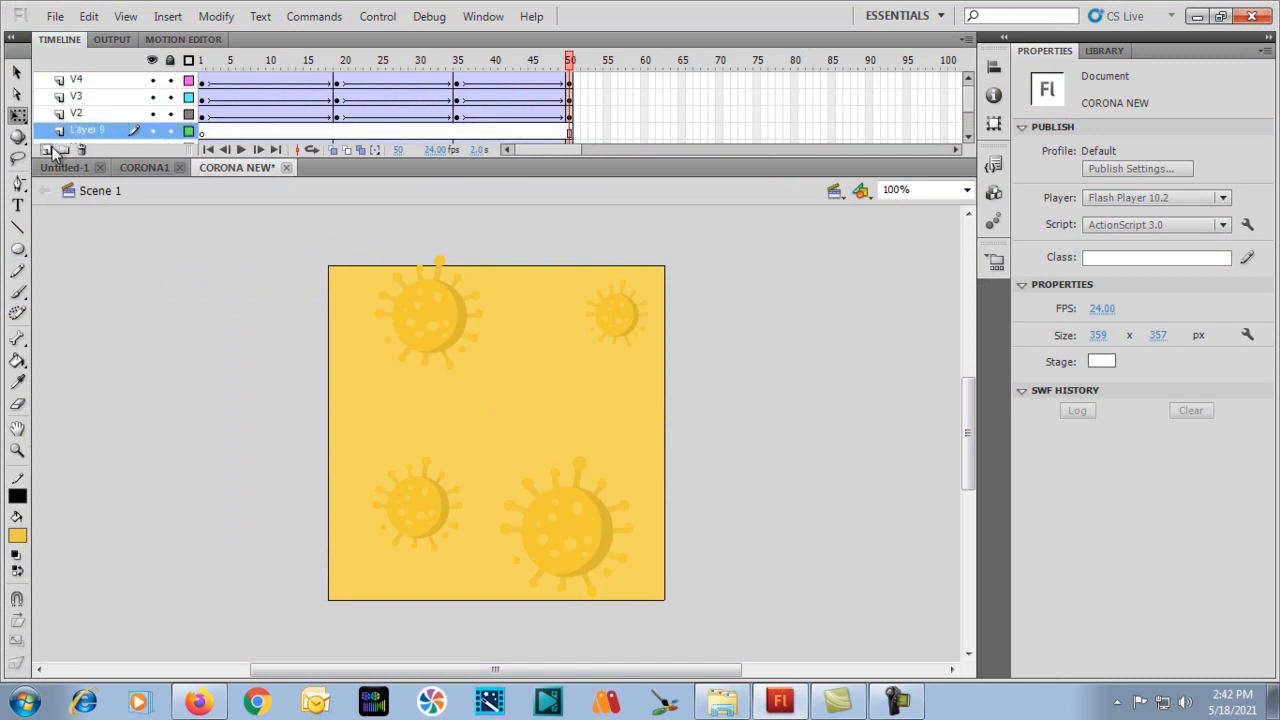
drag(72, 130, 82, 74)
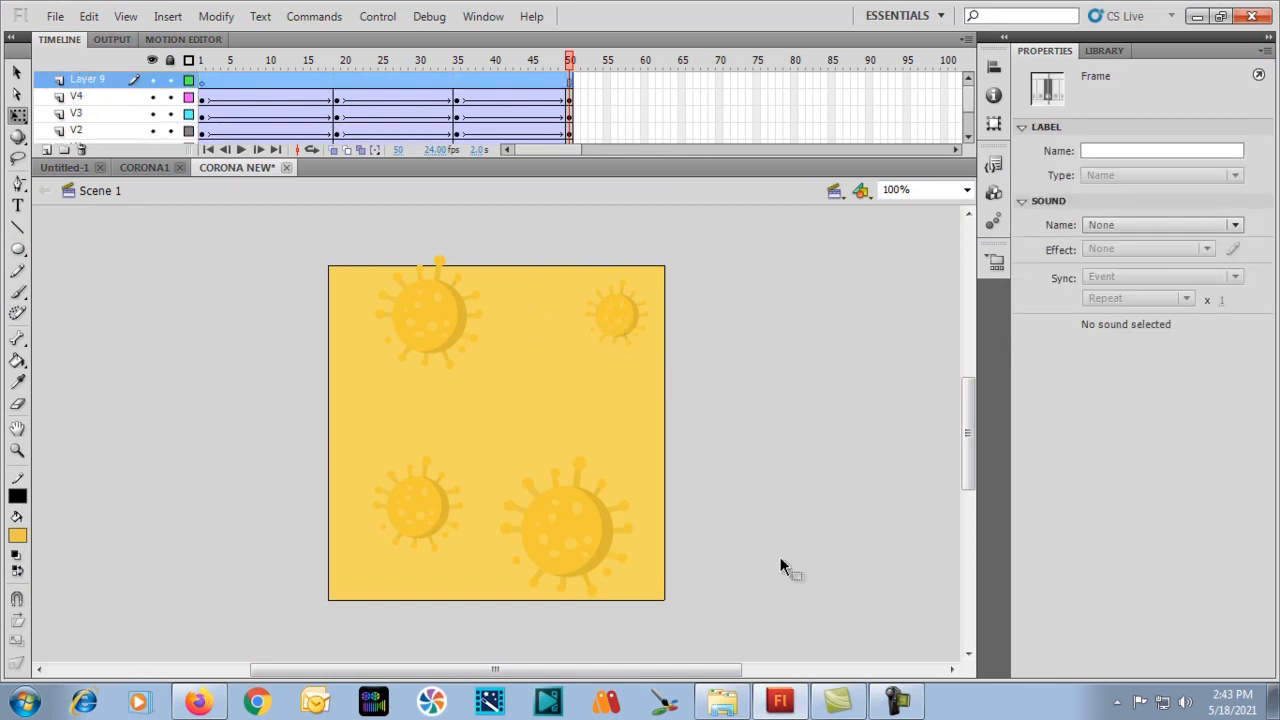
Capture the Camtasia screen showing the title frame, paste it into the new layer beside the stage, and break it apart.
click(838, 701)
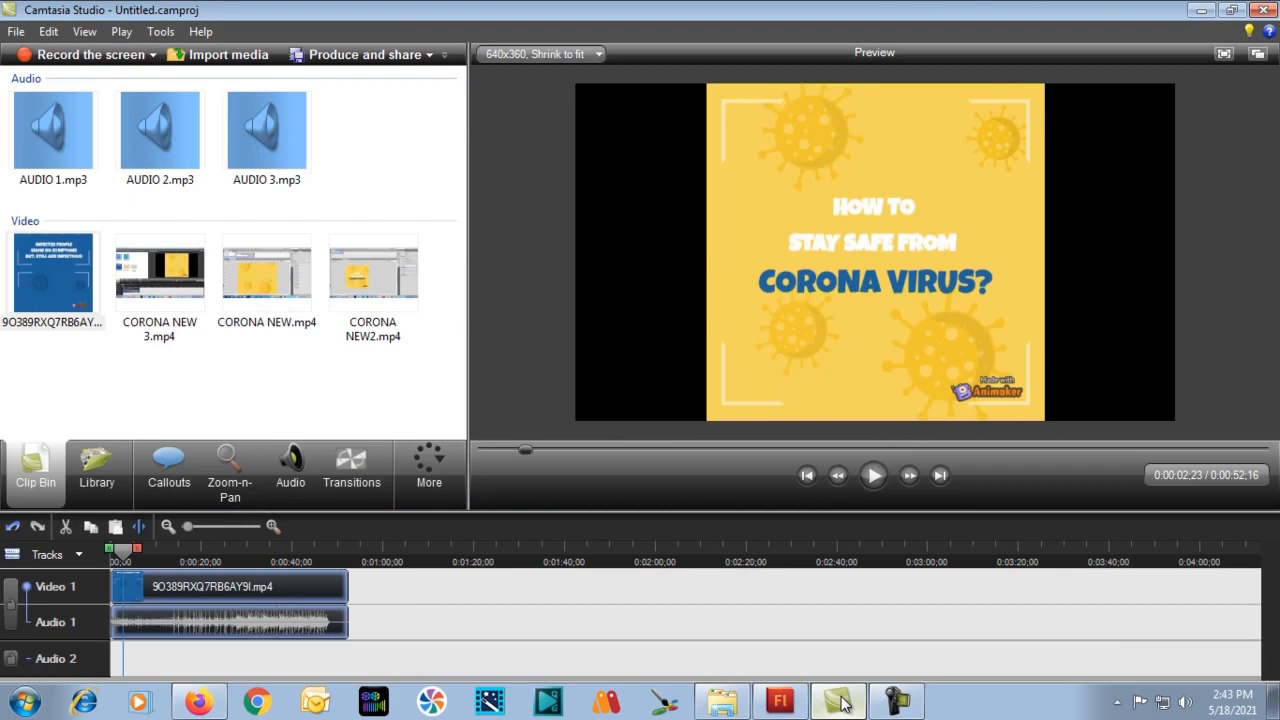
click(780, 701)
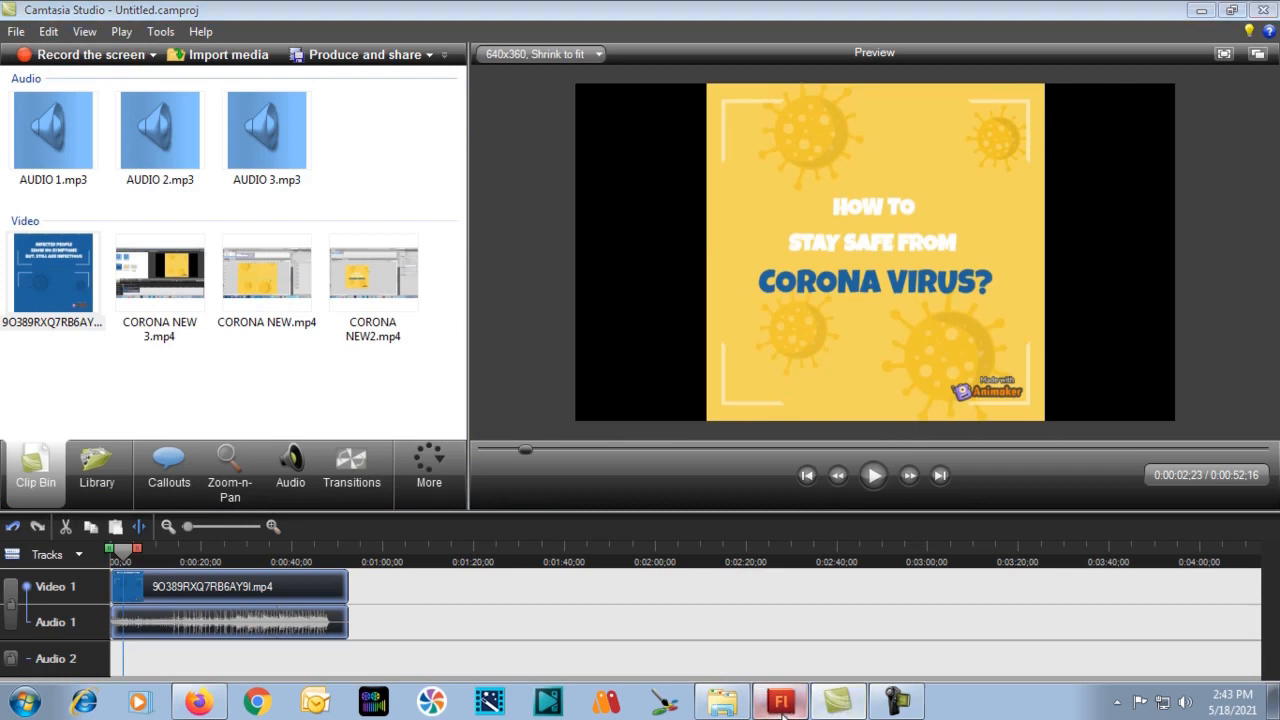
click(265, 297)
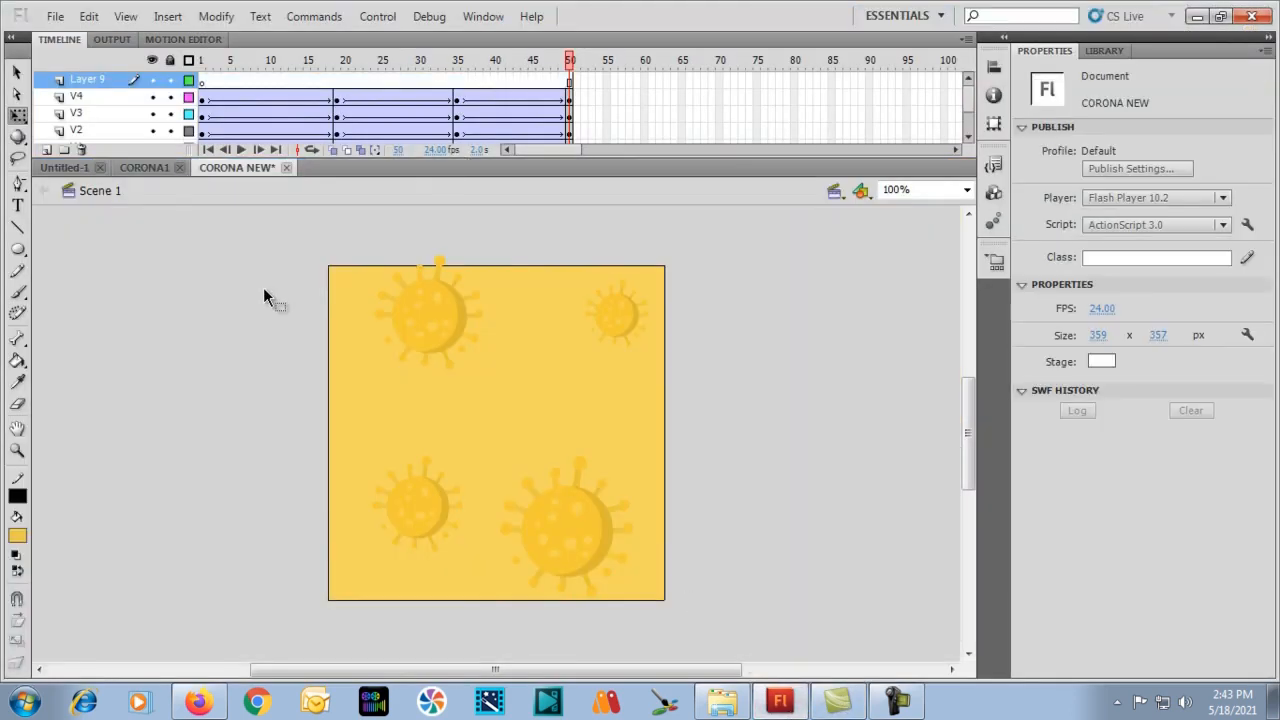
key(ctrl+minus)
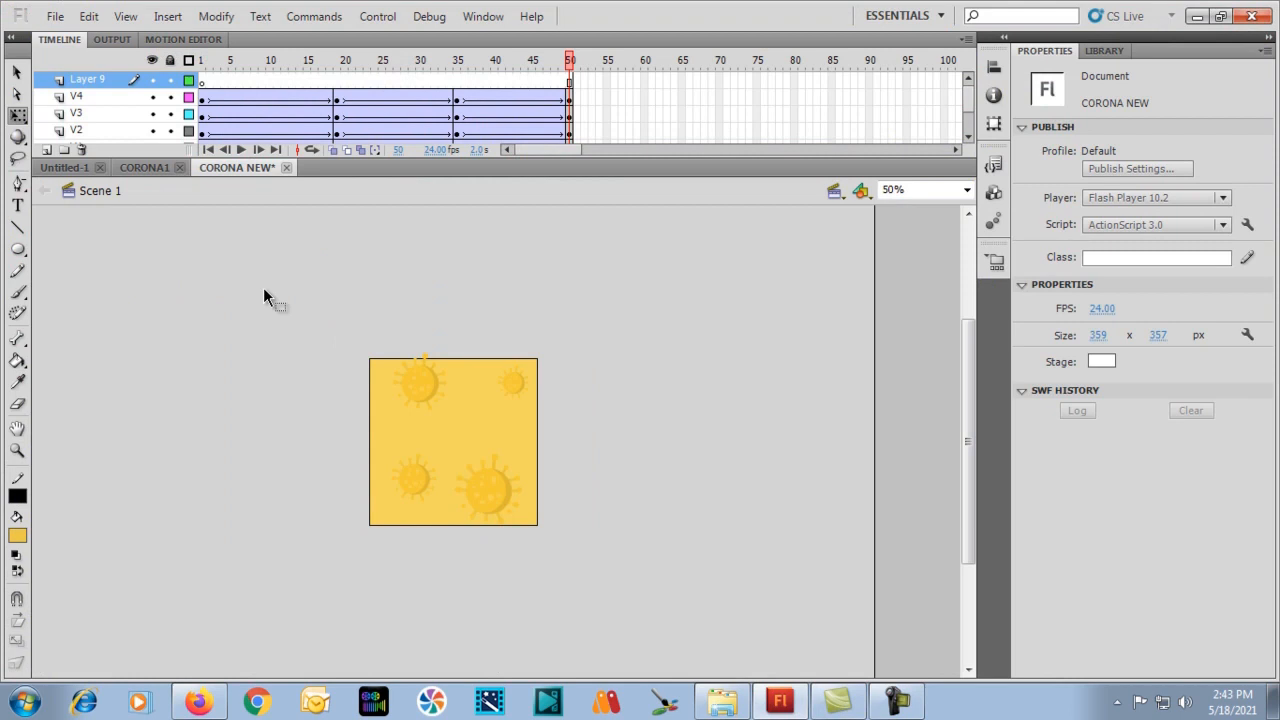
key(ctrl+v)
drag(600, 543, 730, 473)
key(ctrl+b)
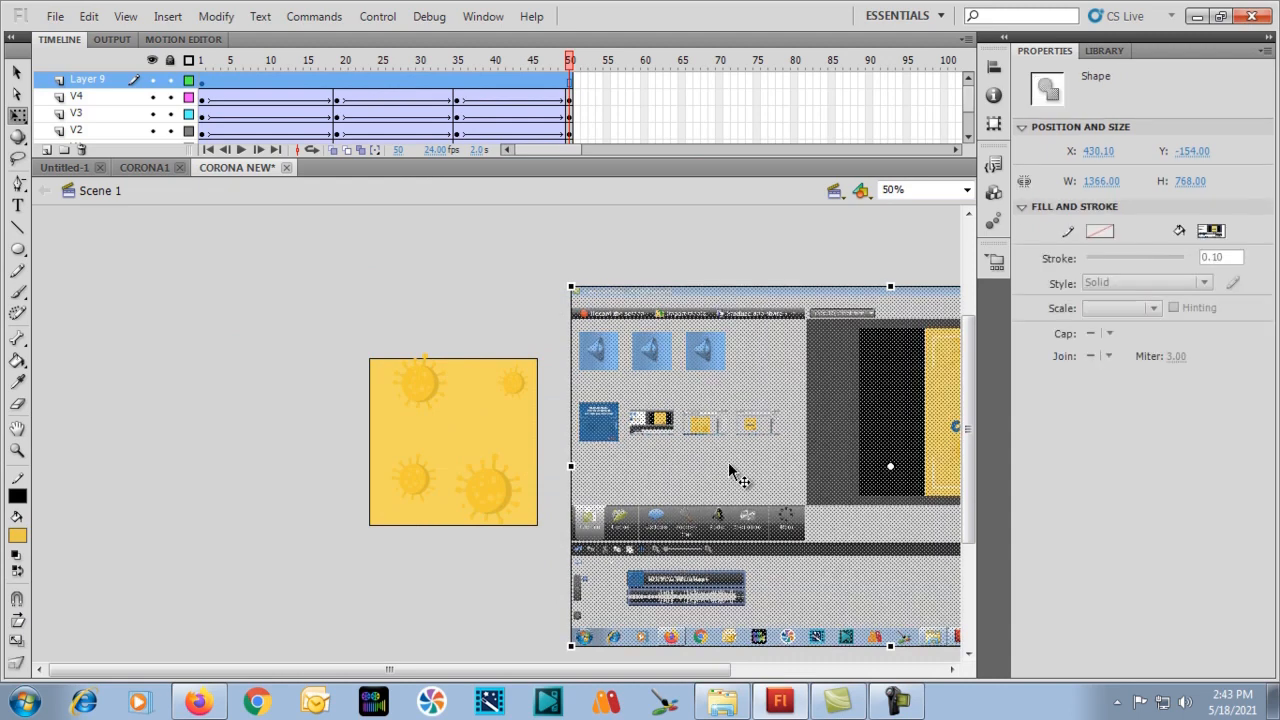
Delete everything around the yellow title frame from the broken-apart screenshot, moving the image closer to the stage while trimming.
click(551, 262)
drag(550, 256, 926, 684)
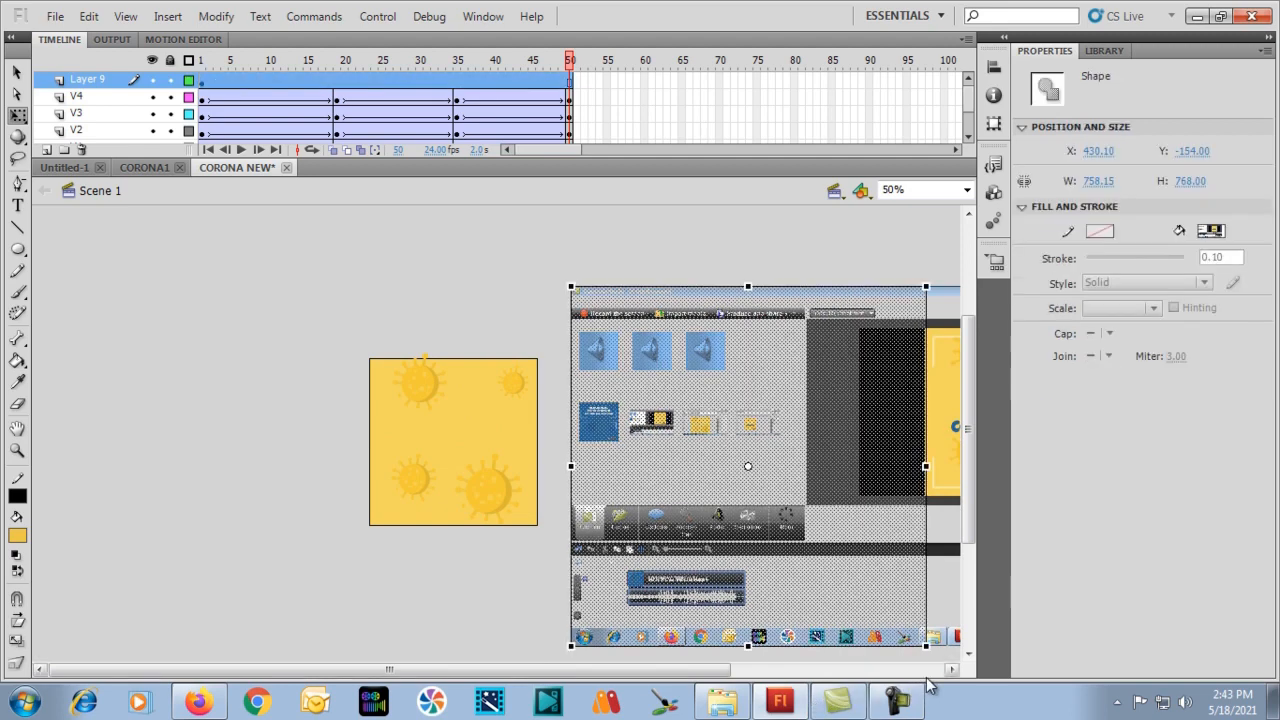
key(Delete)
drag(939, 405, 590, 394)
click(529, 253)
drag(602, 256, 919, 320)
key(Delete)
drag(926, 274, 745, 668)
key(Delete)
drag(522, 647, 826, 582)
drag(558, 470, 815, 652)
key(Delete)
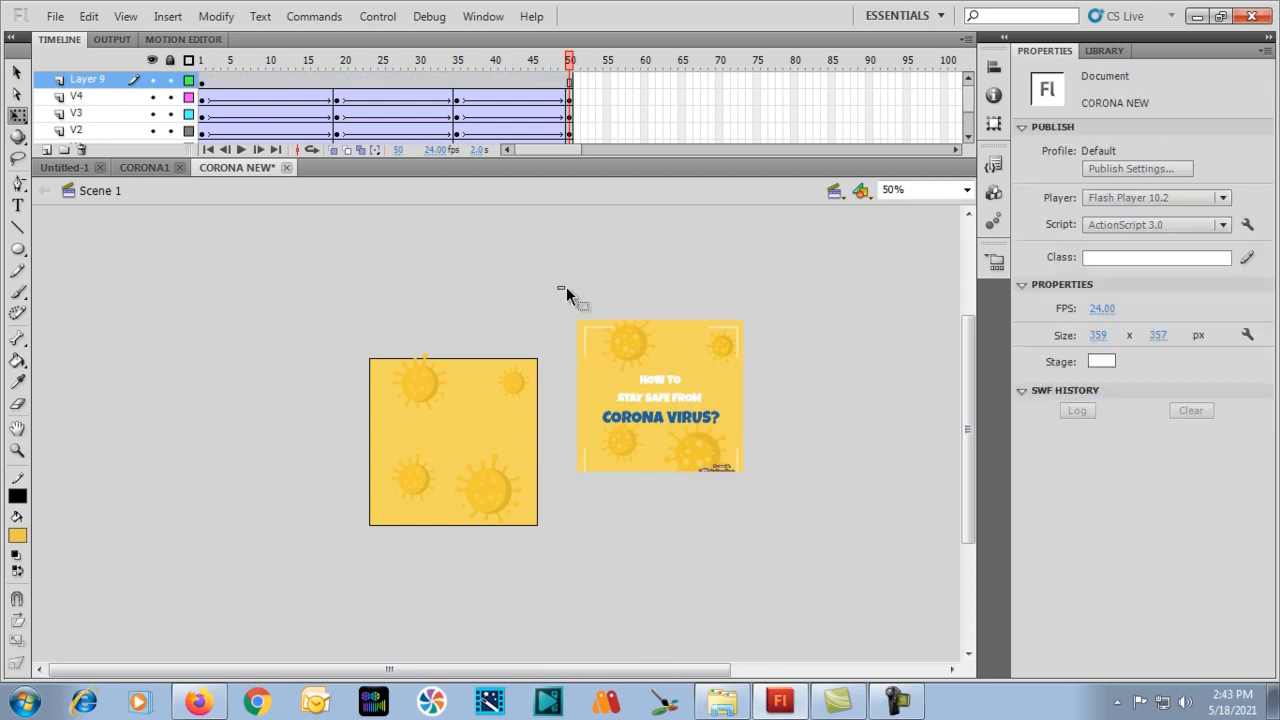
Trim the areas above and below the title text off the yellow image, leaving a strip about 354 x 132 px, and shift it slightly.
drag(566, 289, 791, 370)
key(Delete)
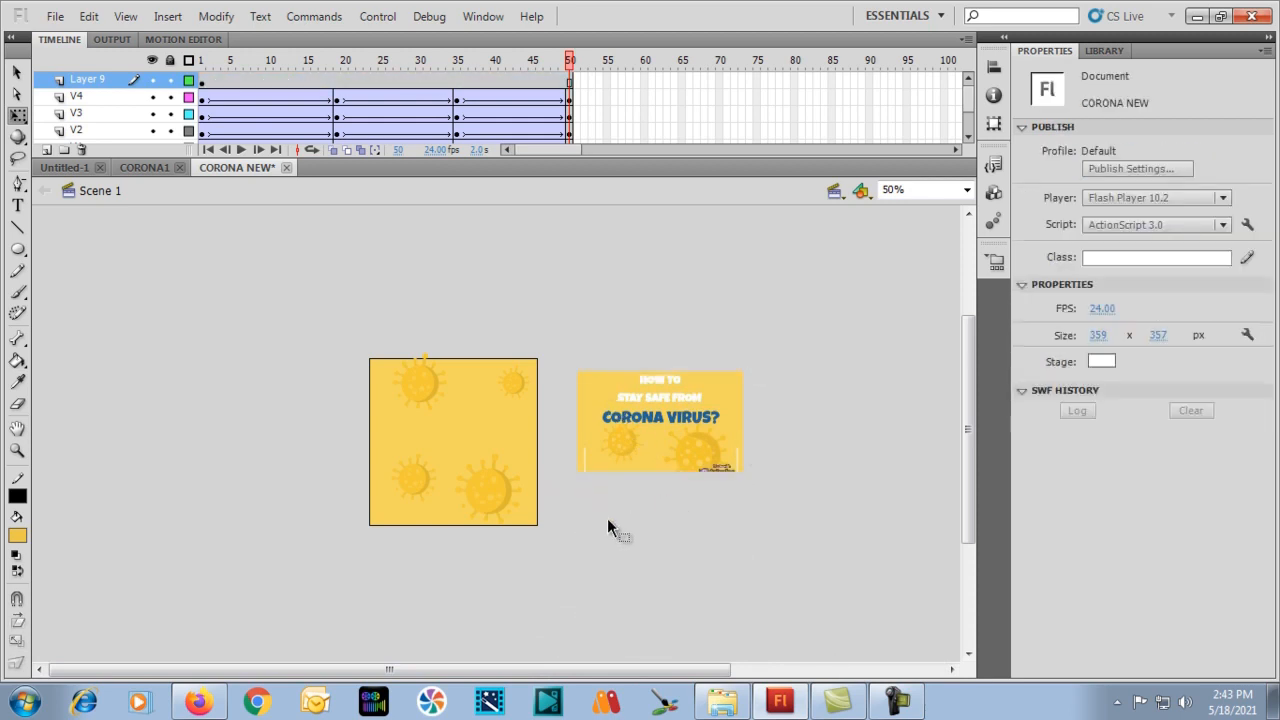
drag(572, 526, 846, 437)
key(Delete)
drag(664, 418, 679, 447)
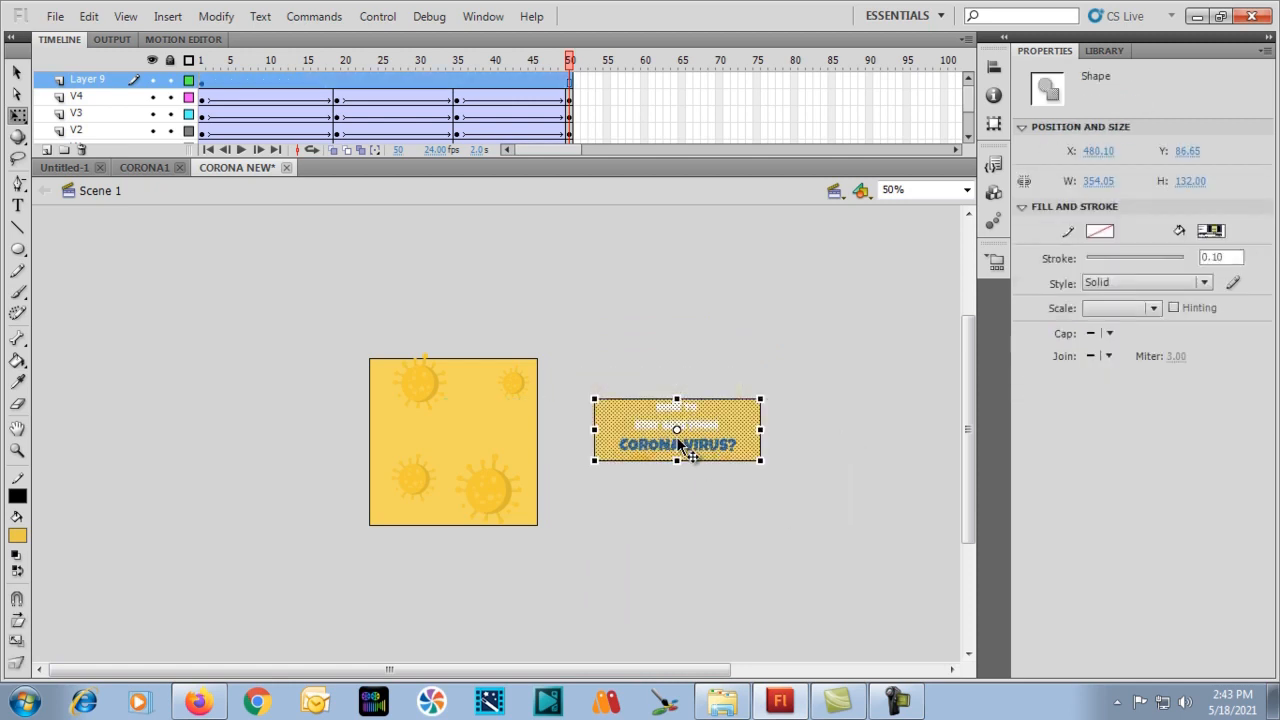
Place a bold 42 pt TLF text box about 148 x 59 px below the title strip in frame 1 of Layer 9.
key(ctrl+equal)
key(space)
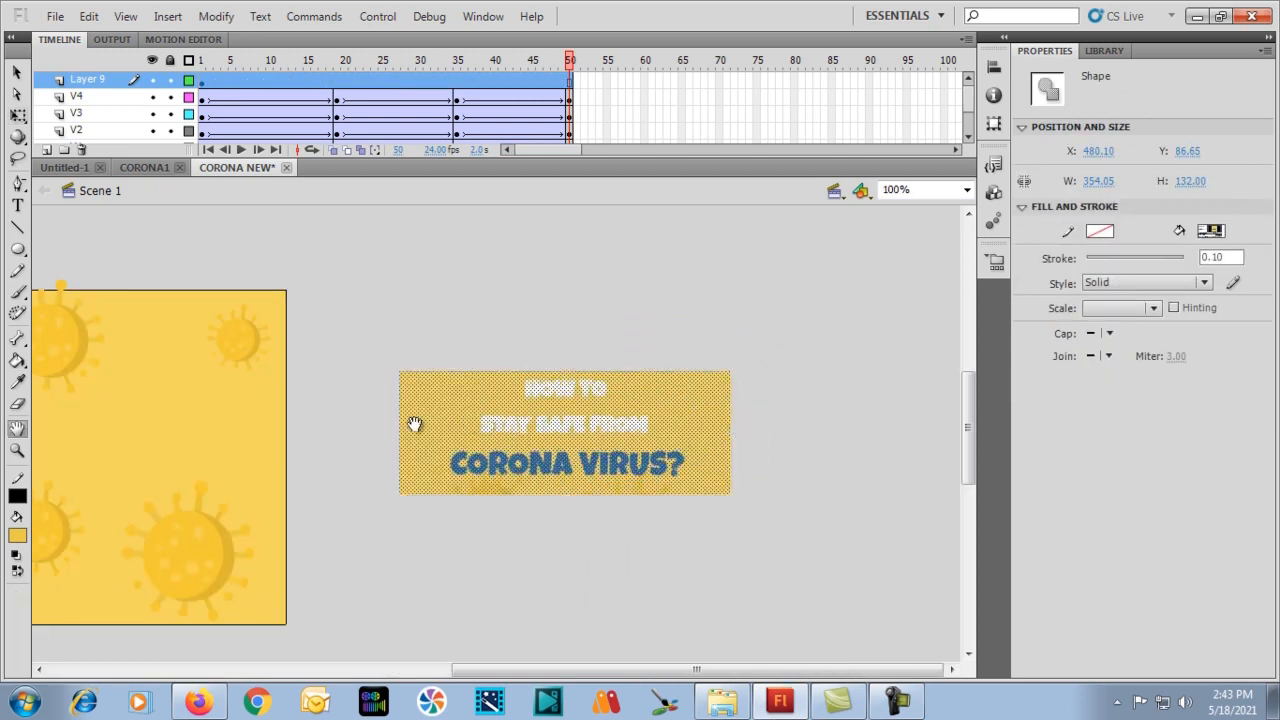
drag(284, 419, 435, 372)
drag(534, 410, 491, 386)
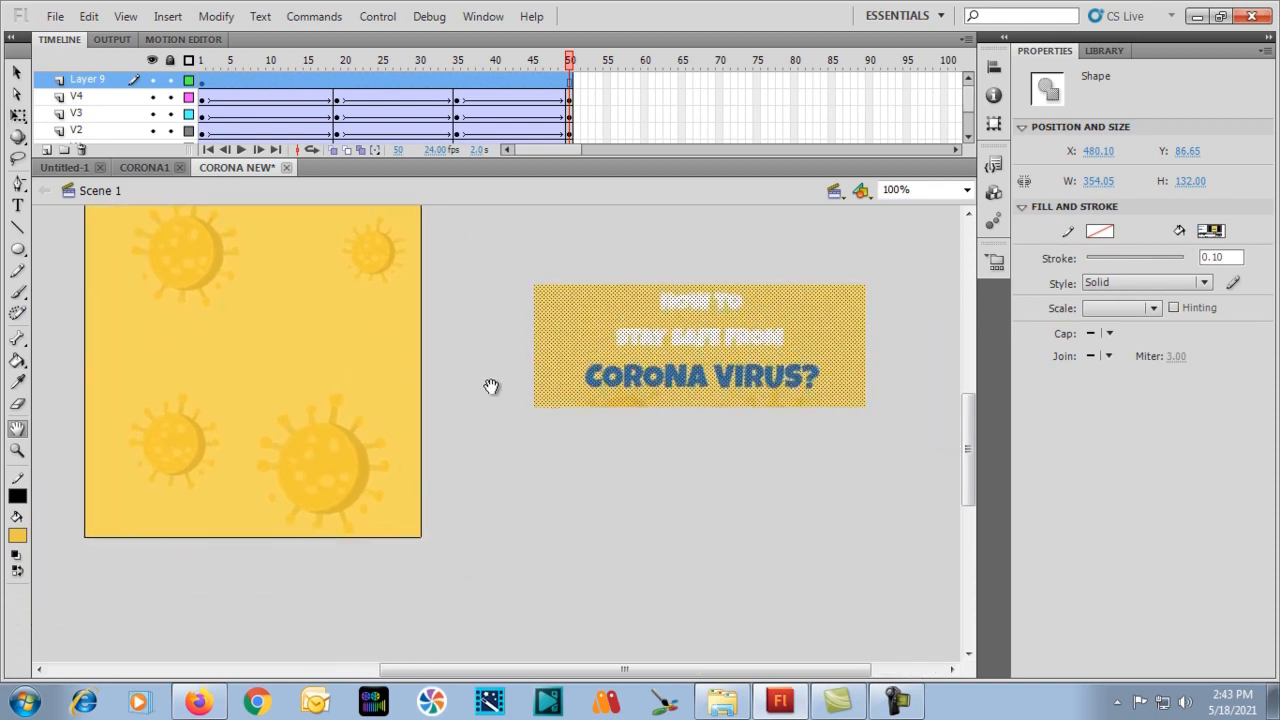
click(200, 79)
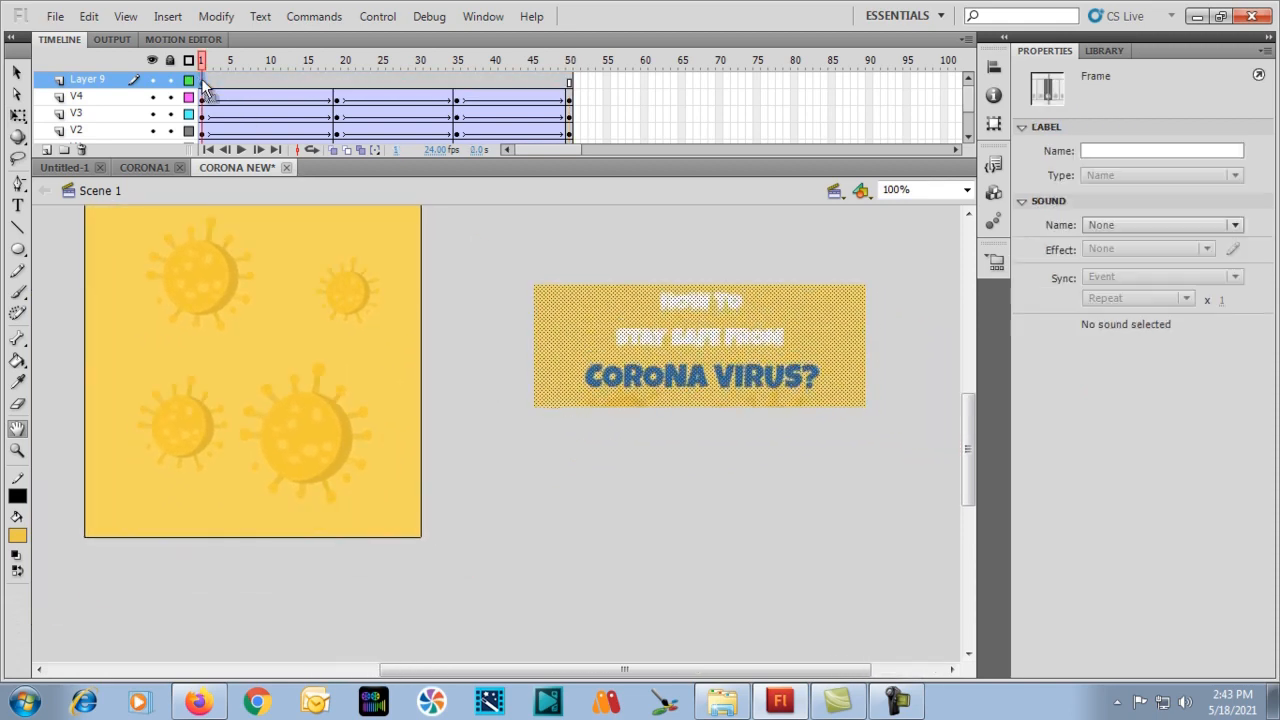
click(17, 206)
click(17, 206)
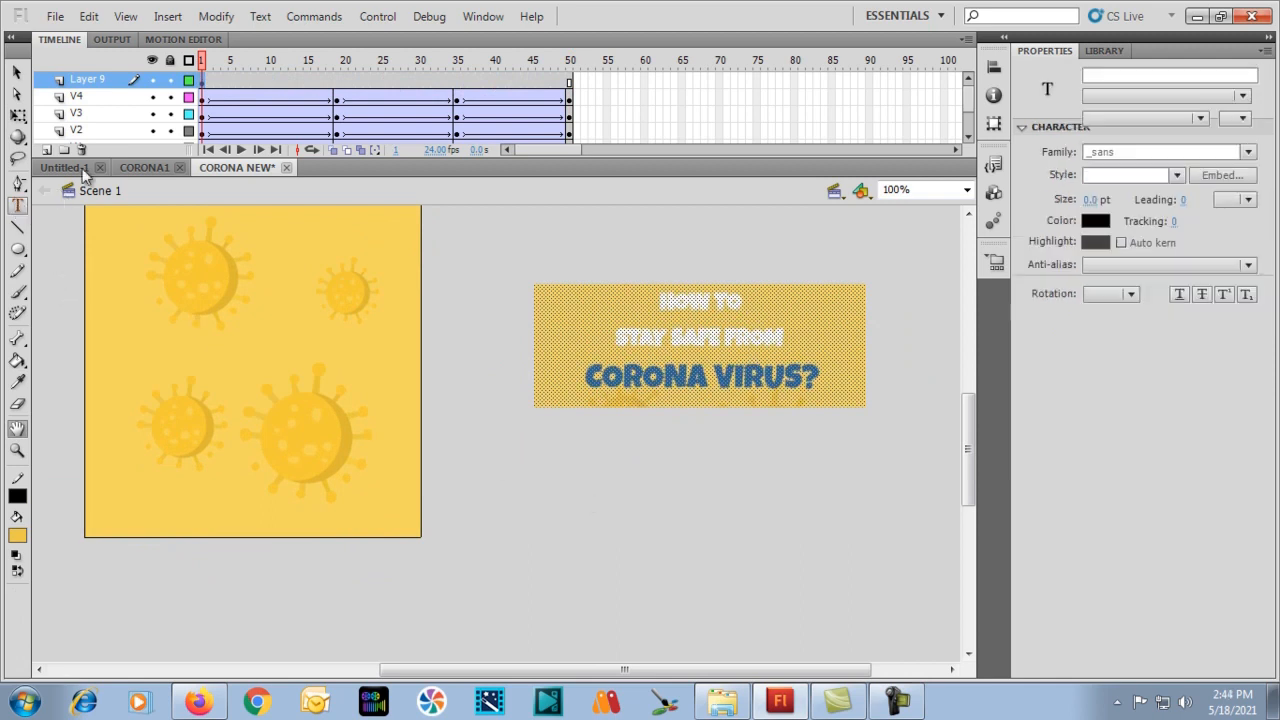
click(200, 79)
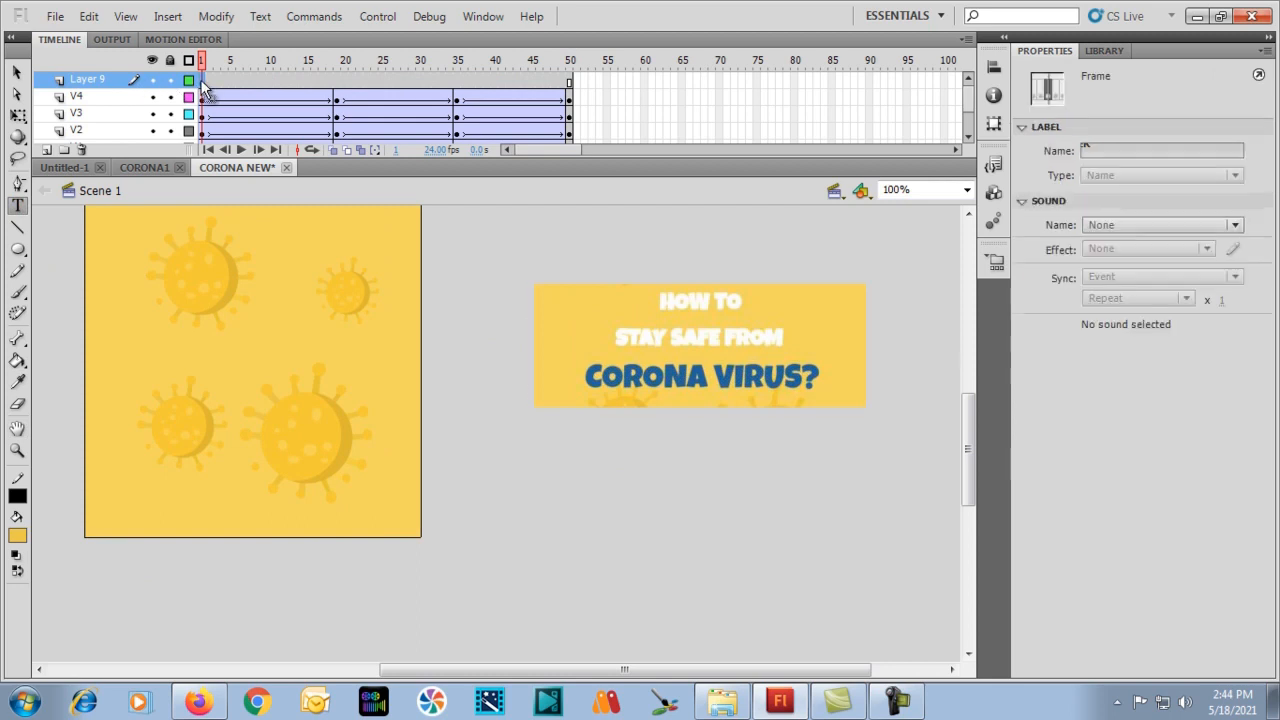
click(580, 516)
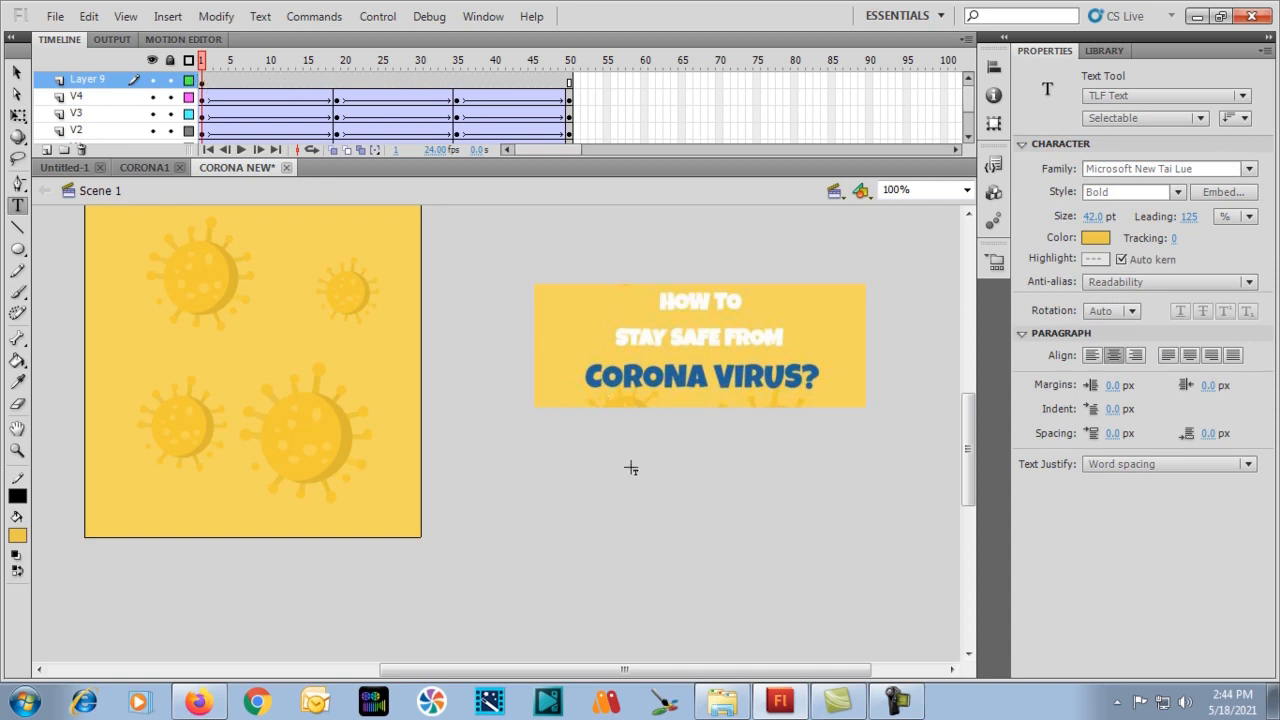
click(603, 481)
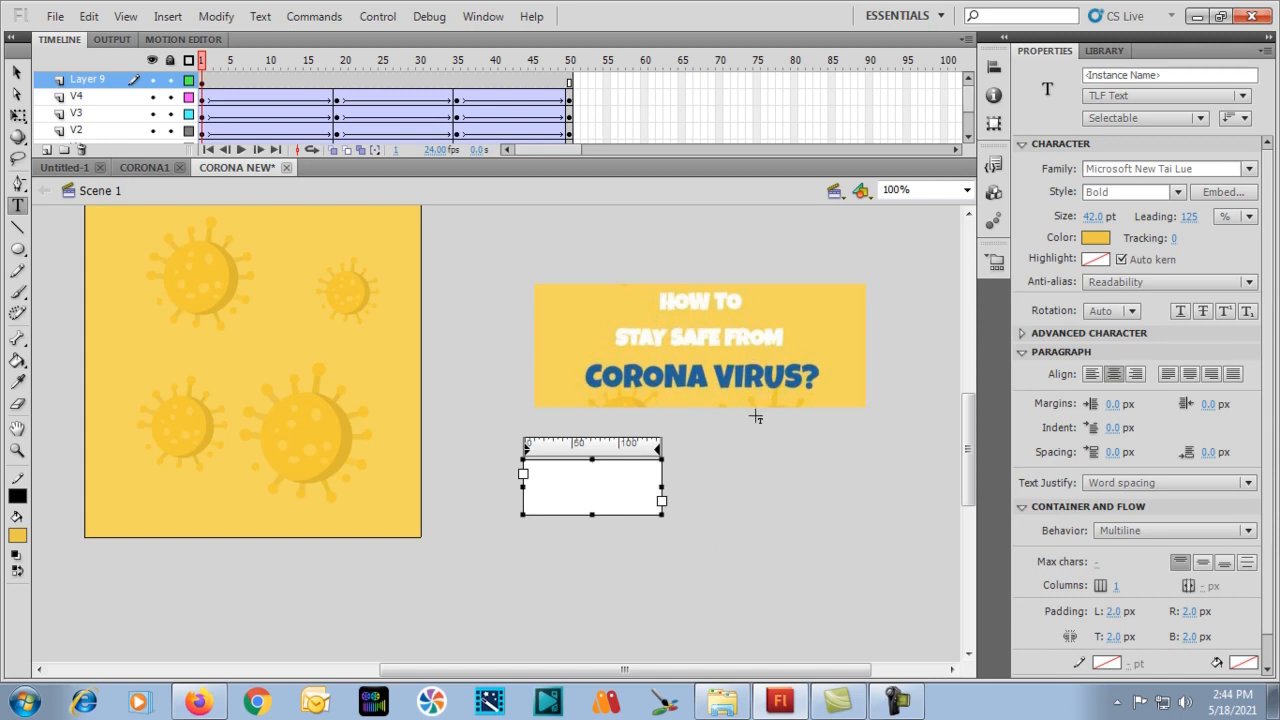
Enter "HOW TO STAY SAFE FROM CORONA VIRUS" in the text box, with a line break after STAY.
text(HO)
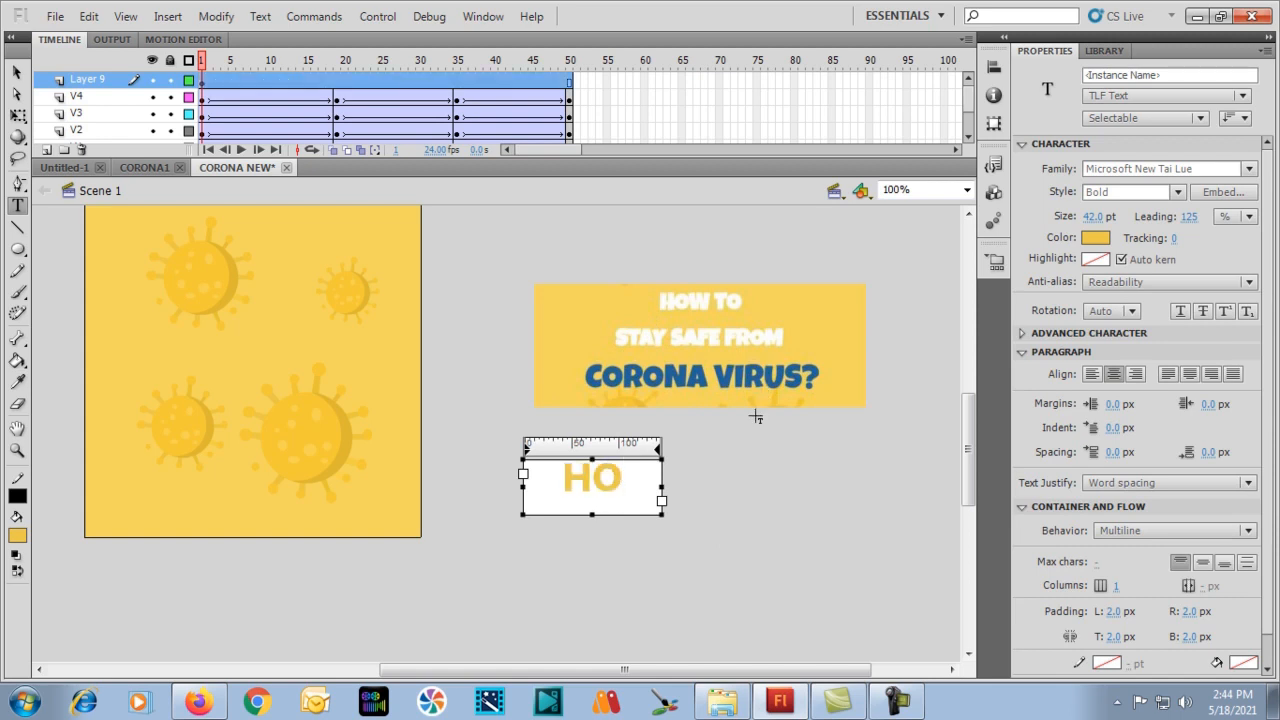
text(W TO )
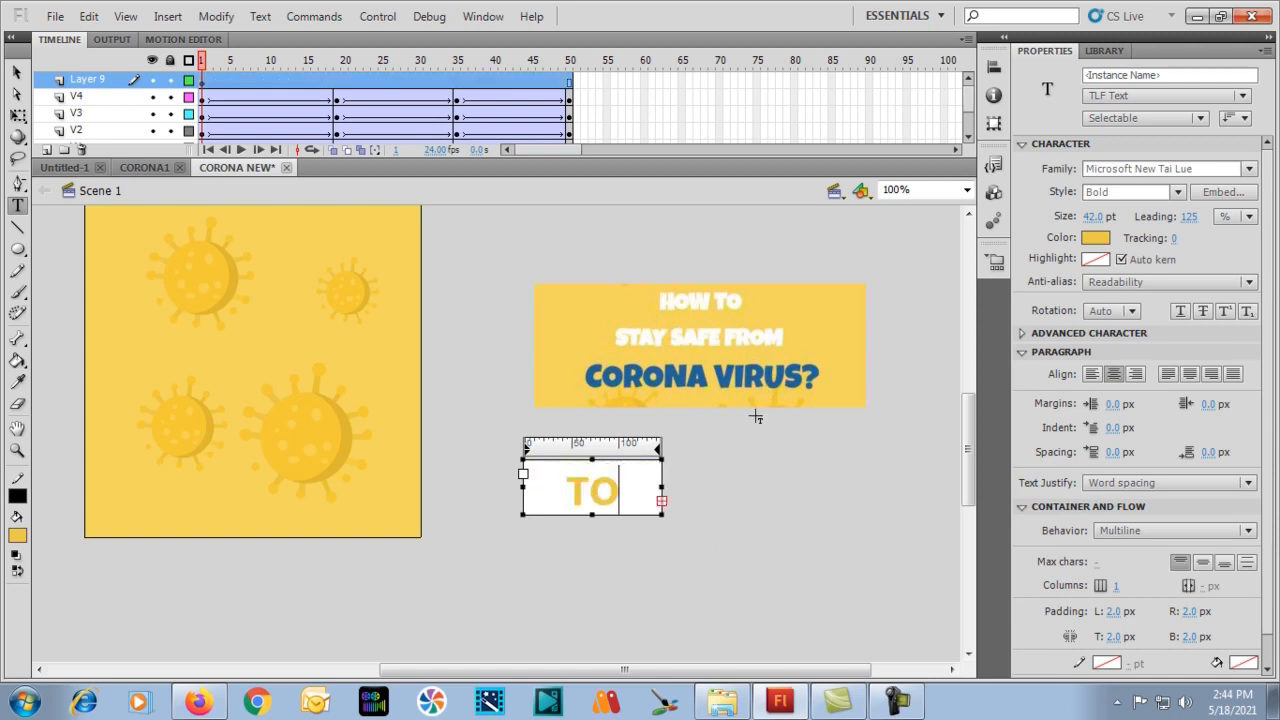
text(STA)
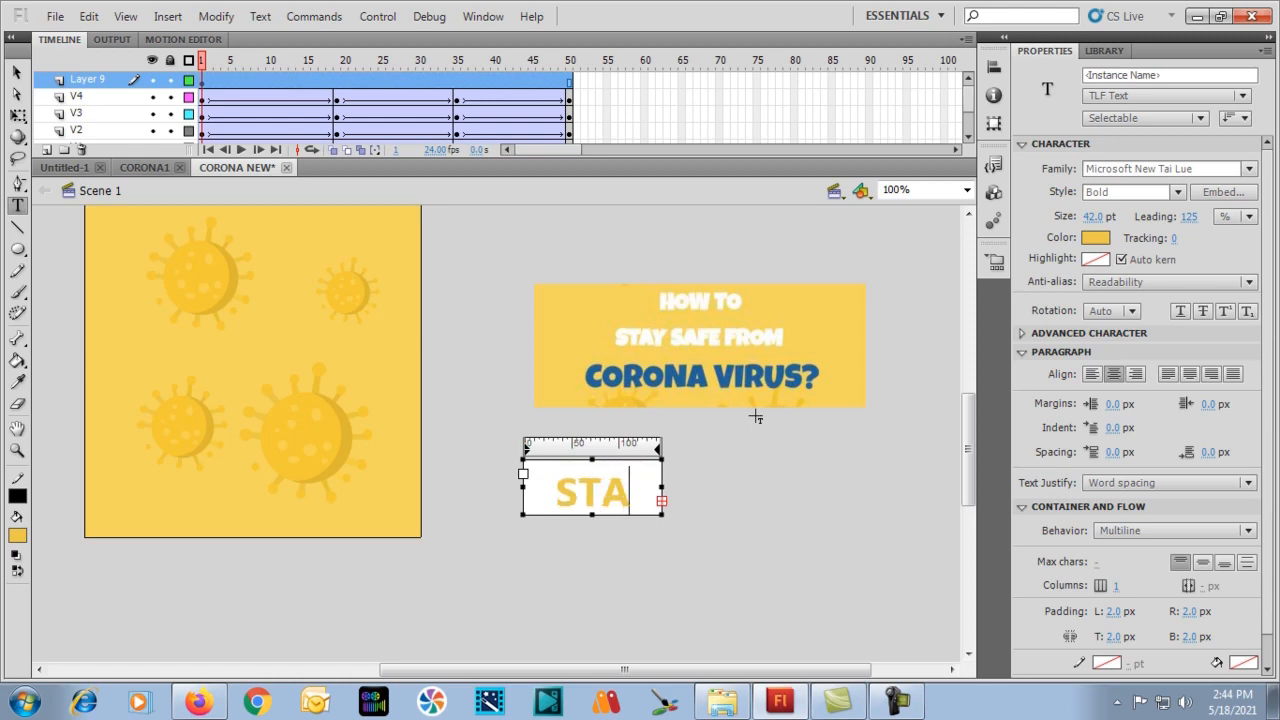
text(Y)
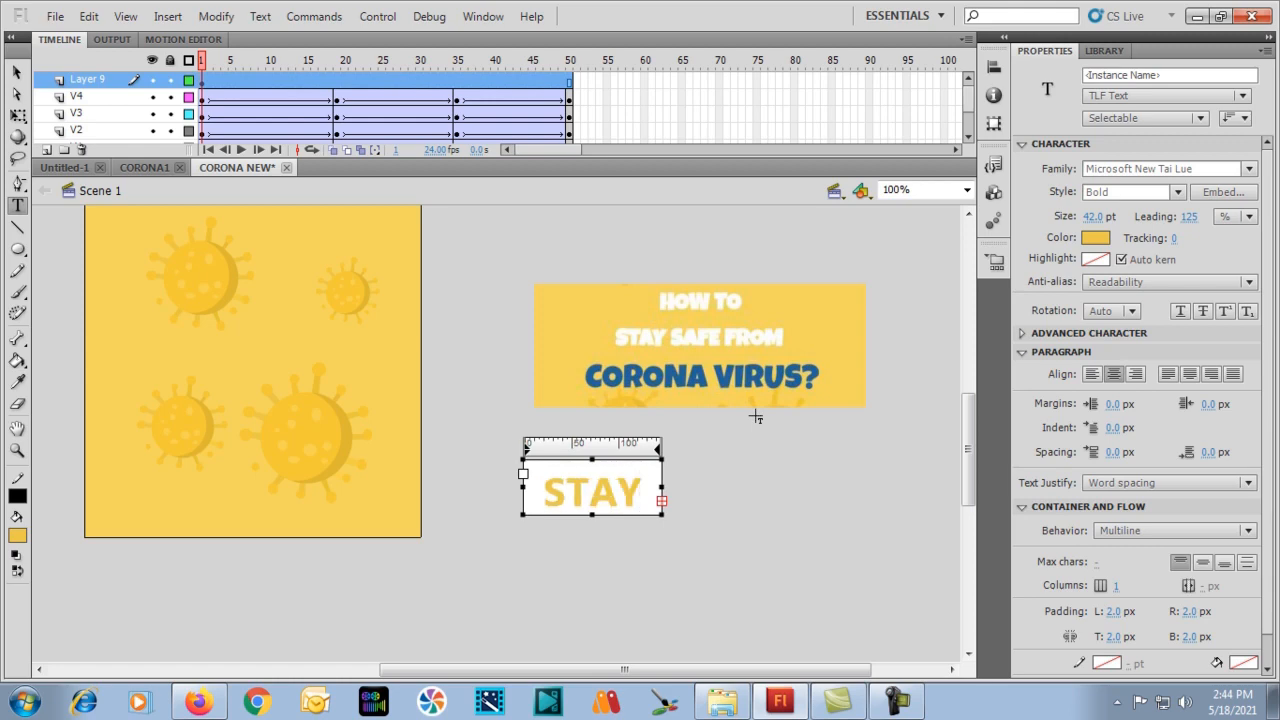
key(Return)
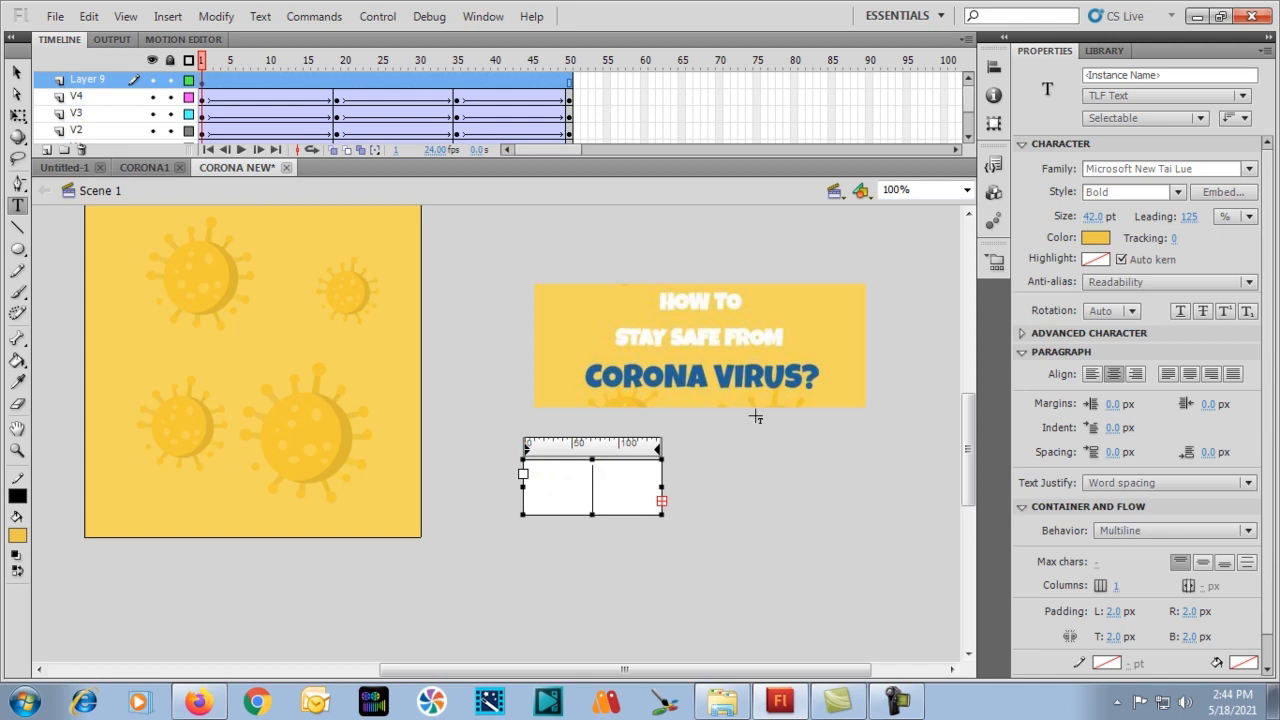
text(SAFE)
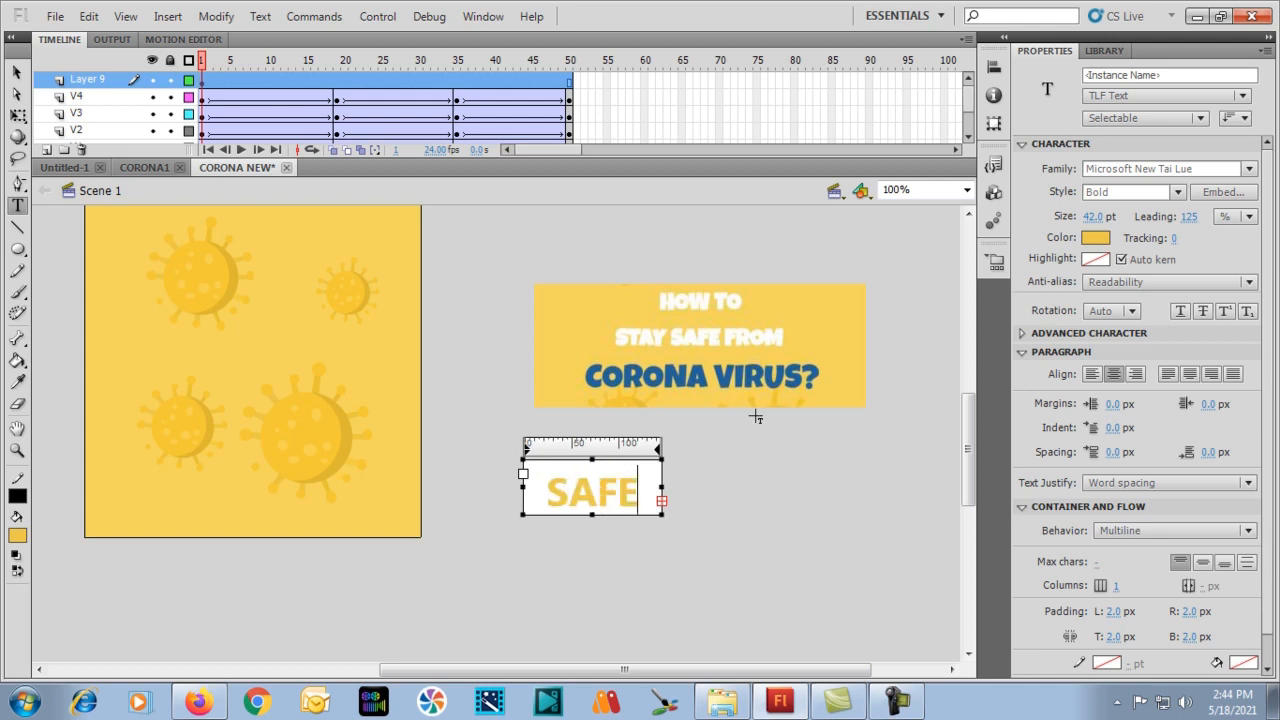
text( FROM)
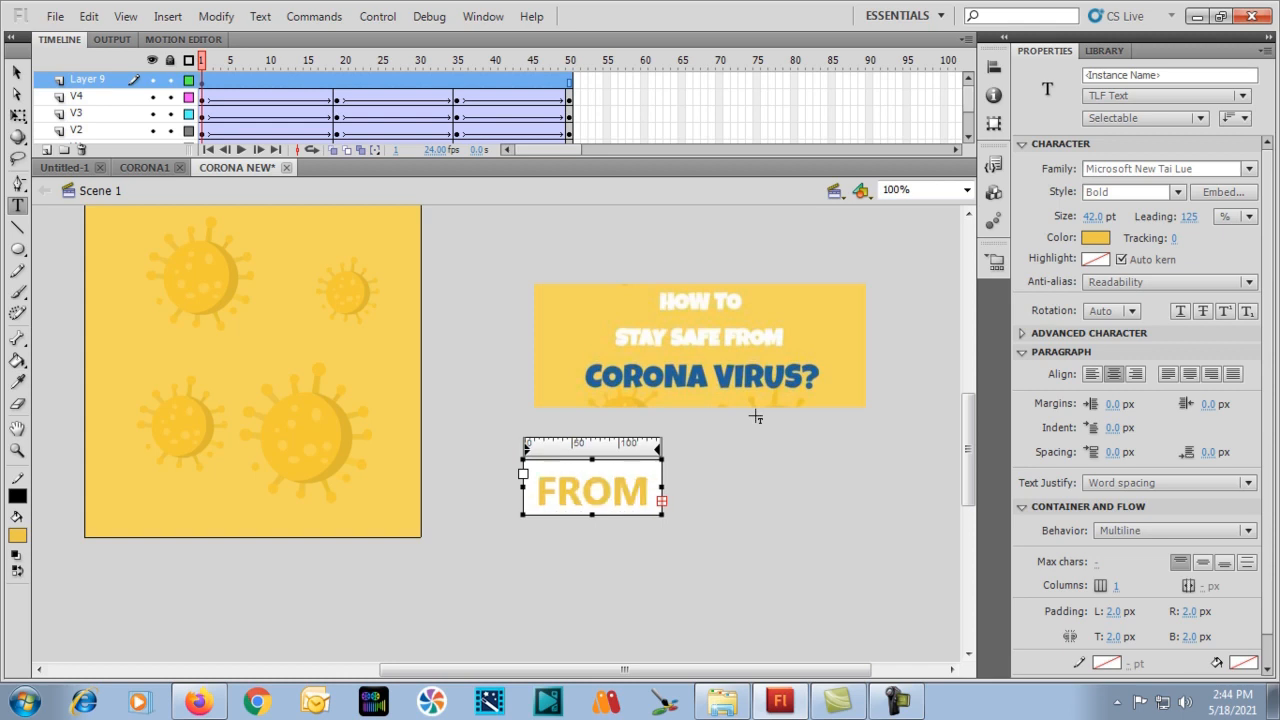
text( CORO)
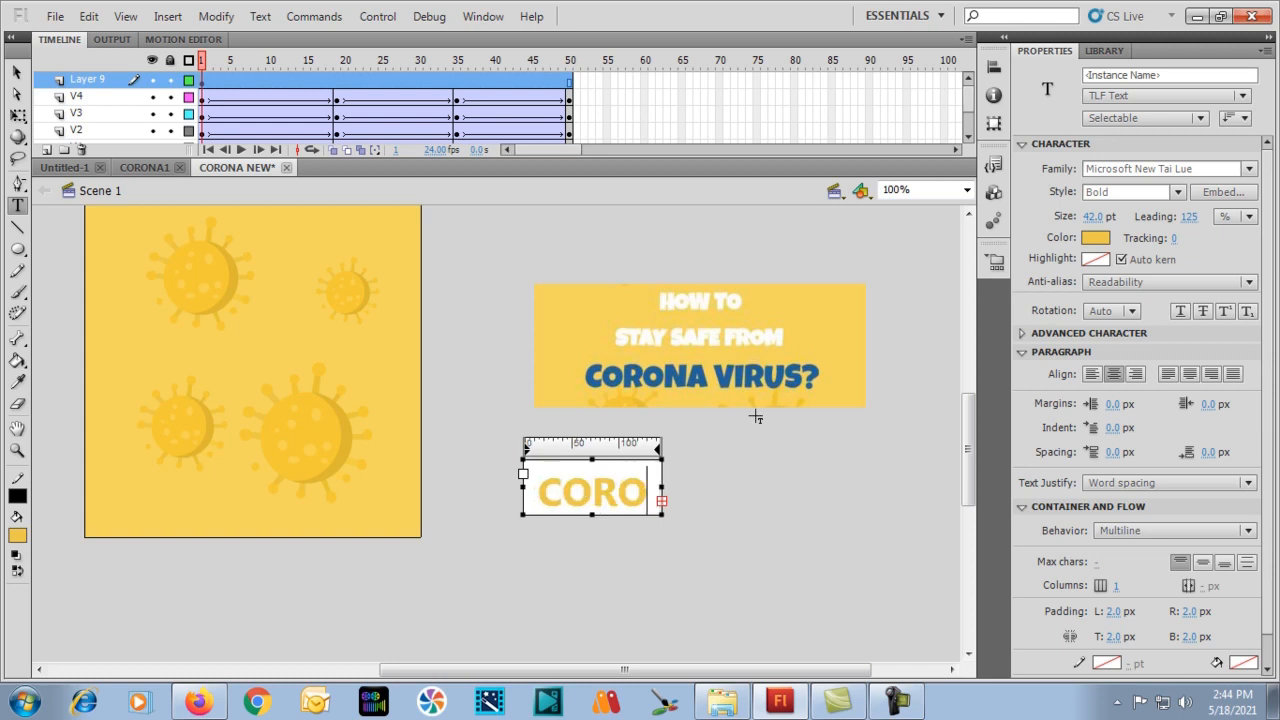
text(NA)
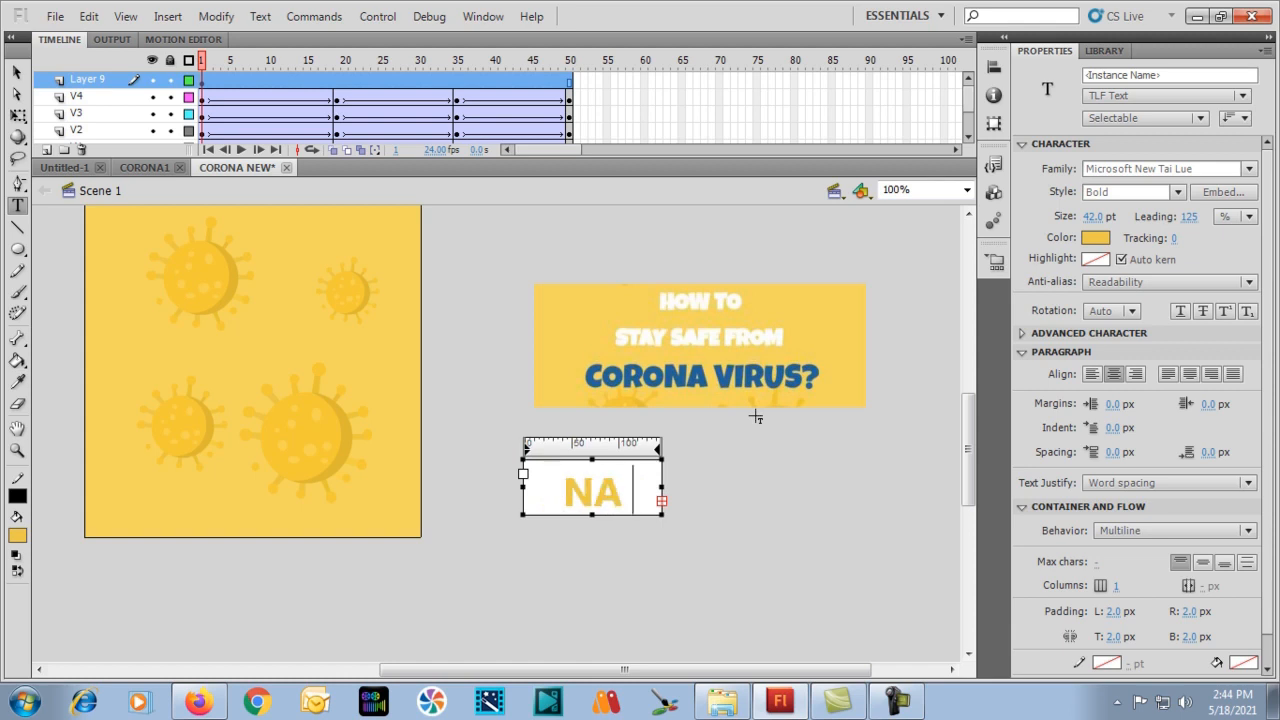
text( VIRUS)
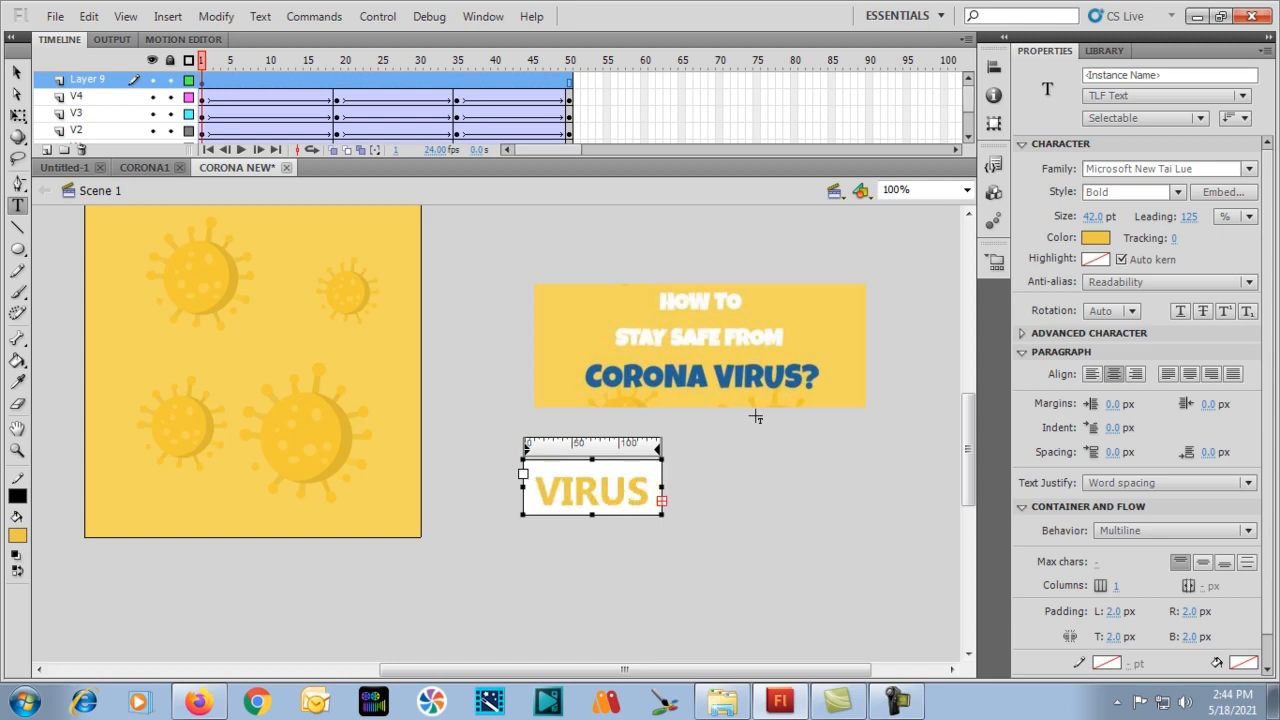
Enlarge the text box to about 386 x 201 px so all the text fits, and move it just under the title strip.
click(17, 74)
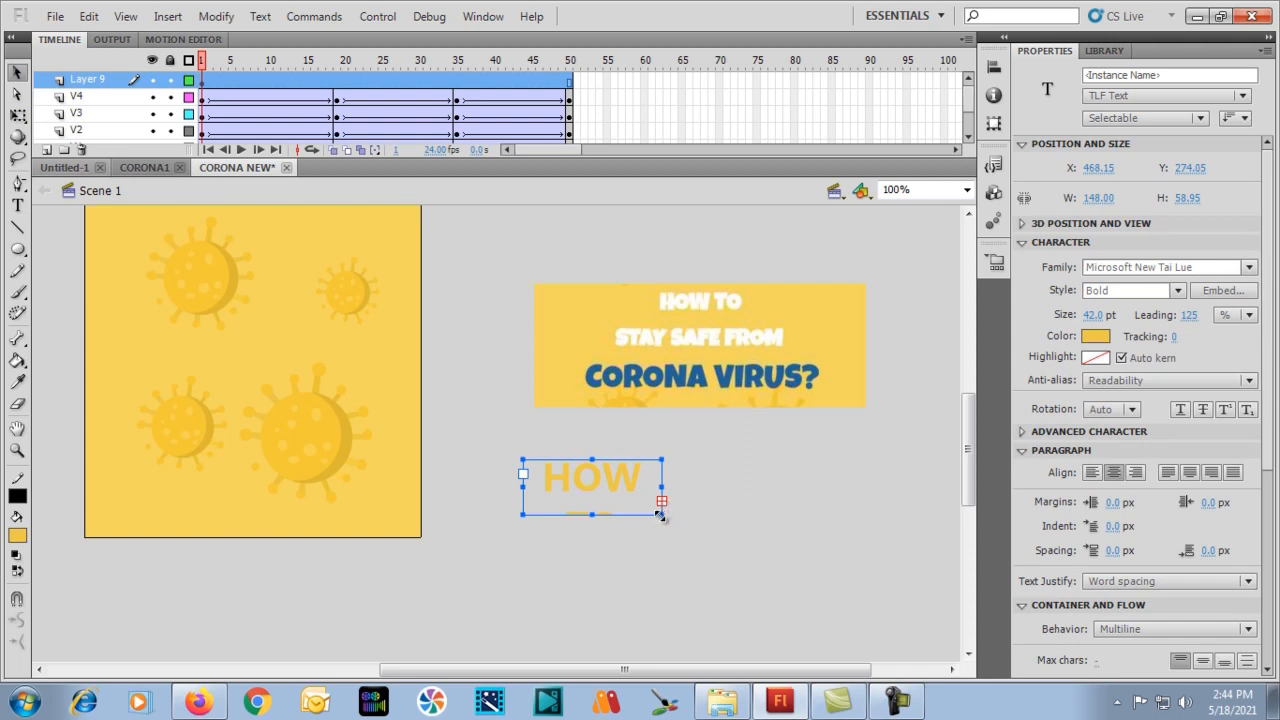
drag(660, 512, 865, 638)
drag(886, 648, 886, 646)
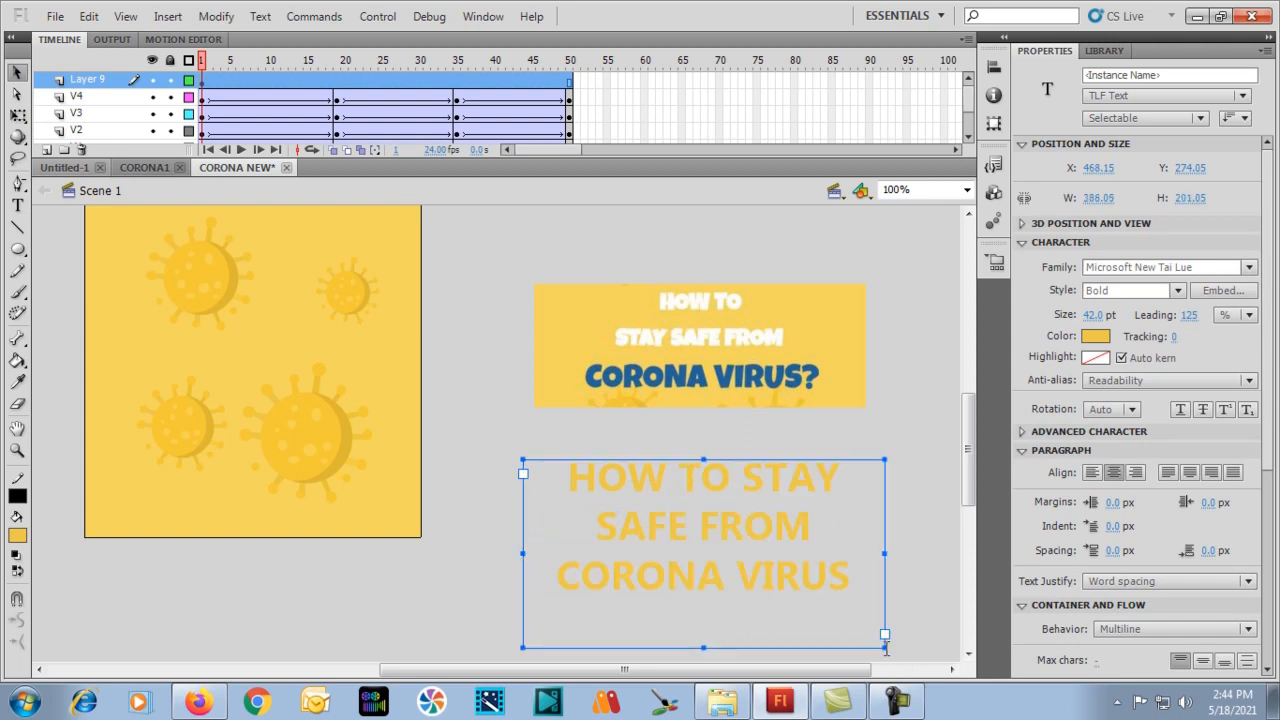
drag(680, 526, 649, 498)
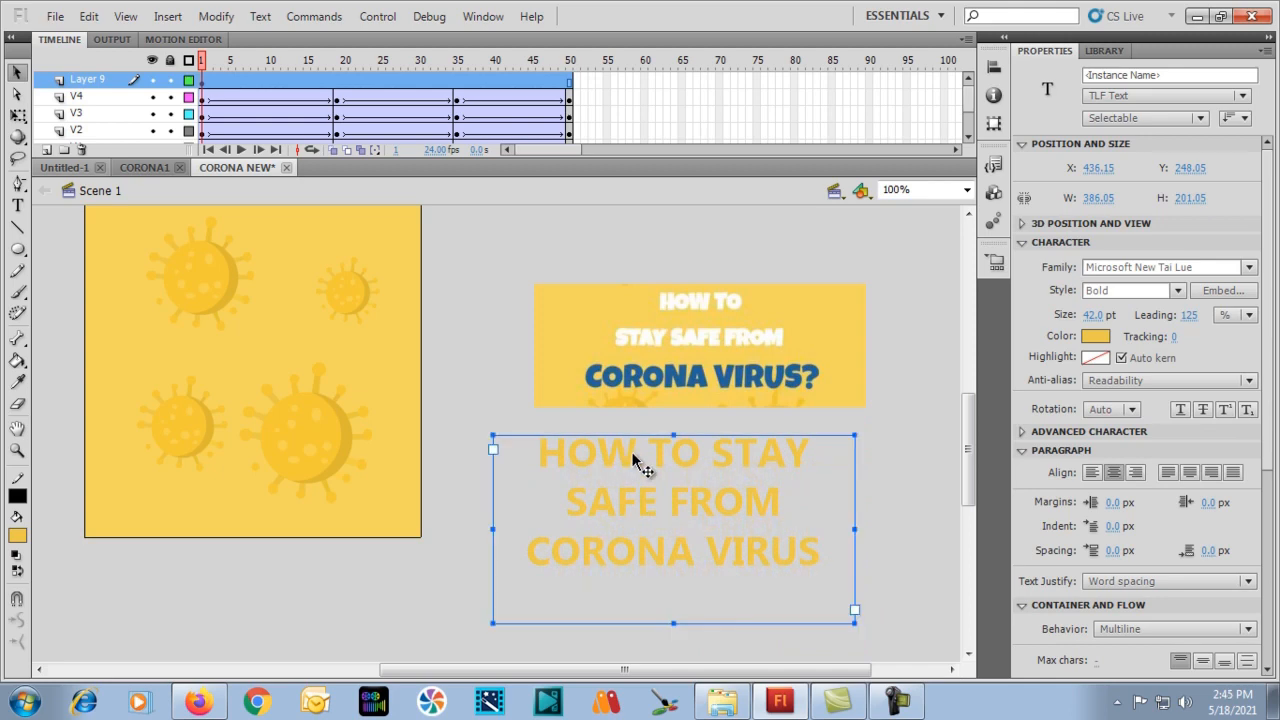
Rearrange the line breaks to read HOW TO / STAY SAFE FROM / CORONA VIRUS, and shift the text box to about X 455, Y 254.
double_click(650, 453)
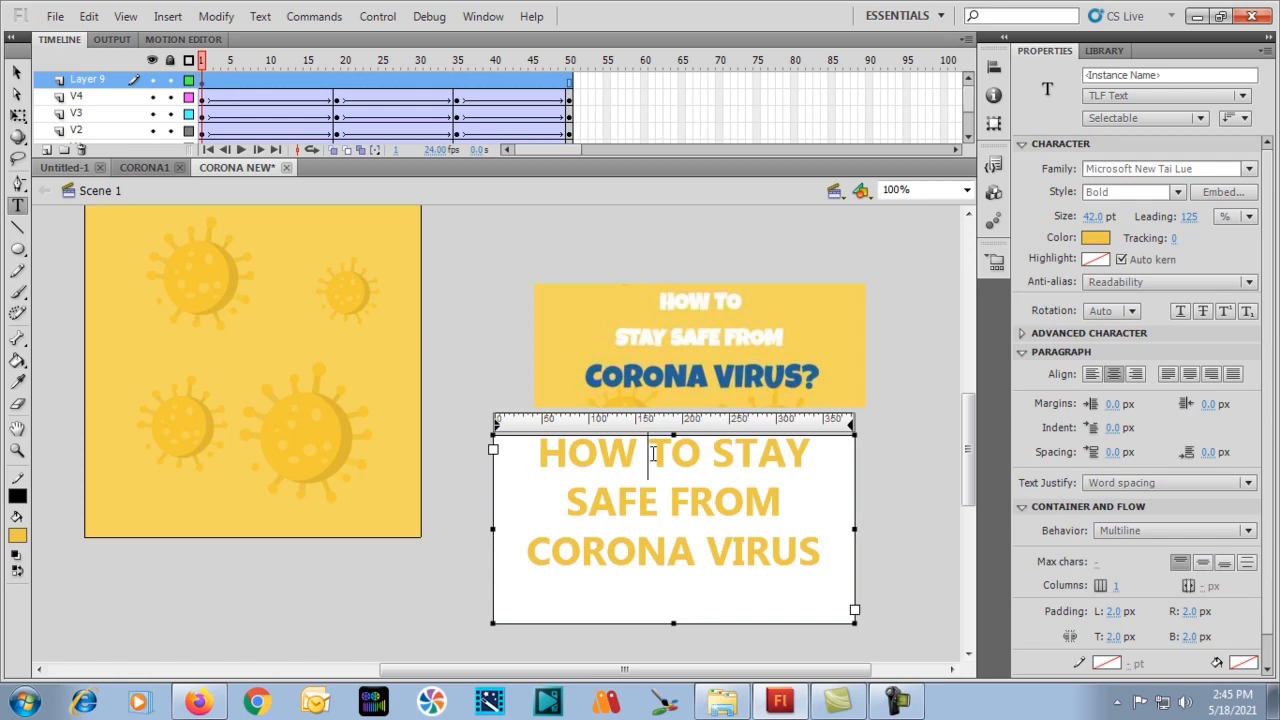
key(Return)
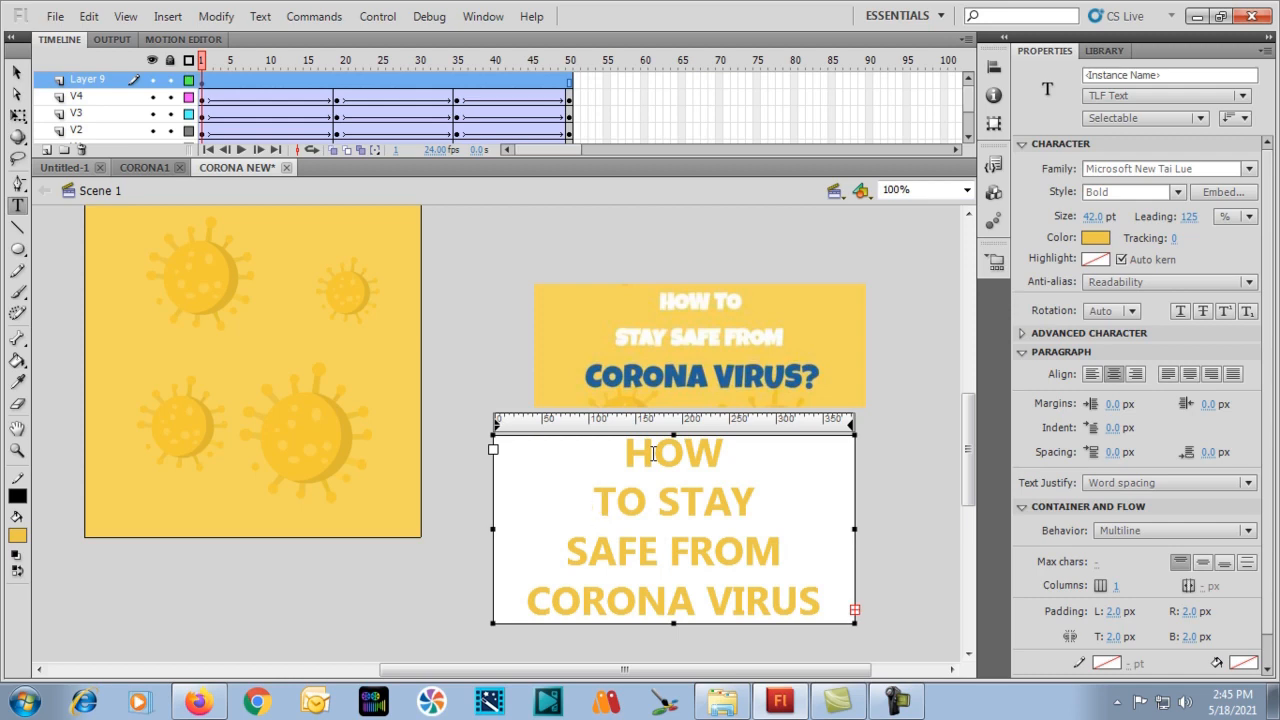
key(BackSpace)
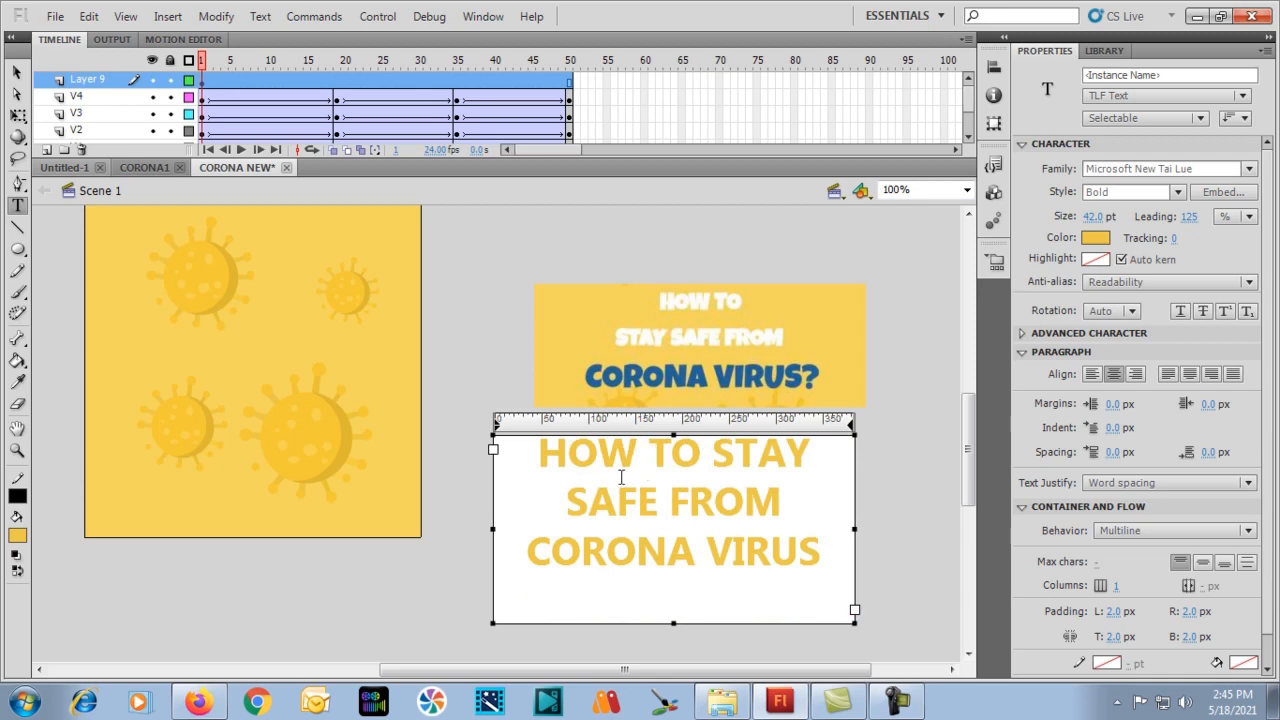
click(713, 457)
key(Return)
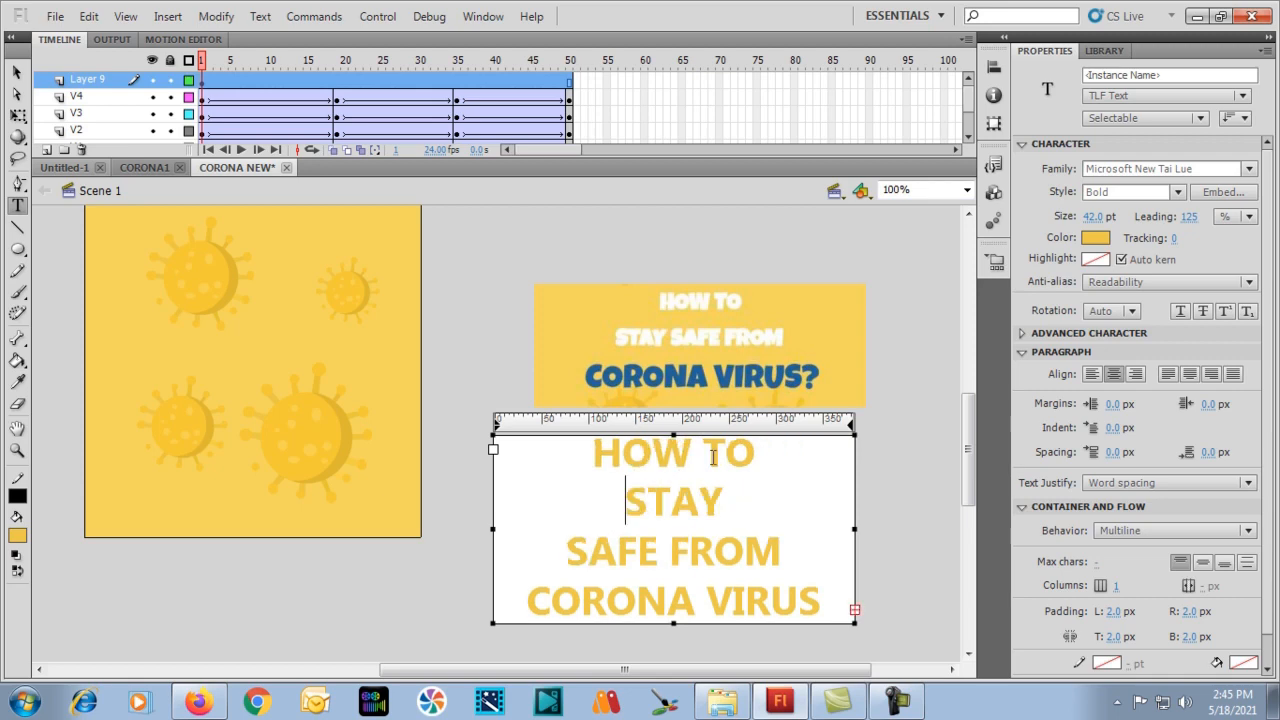
click(548, 540)
key(BackSpace)
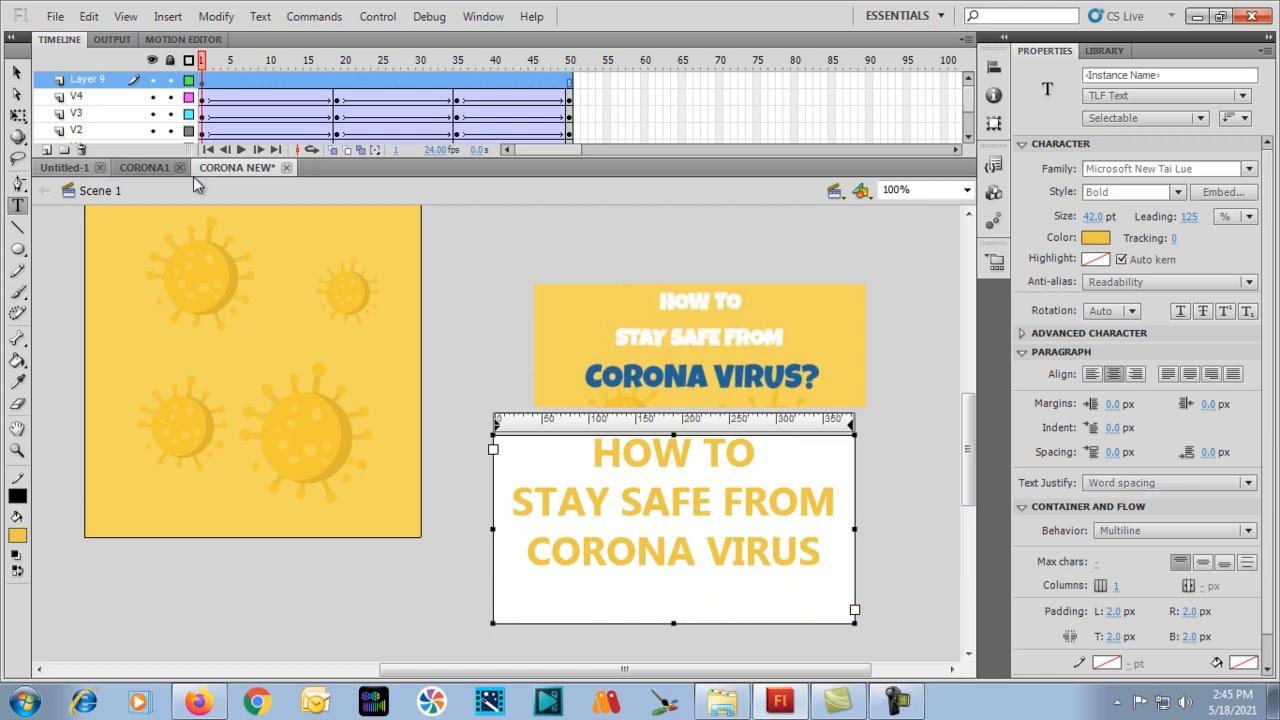
click(16, 72)
drag(615, 492, 644, 502)
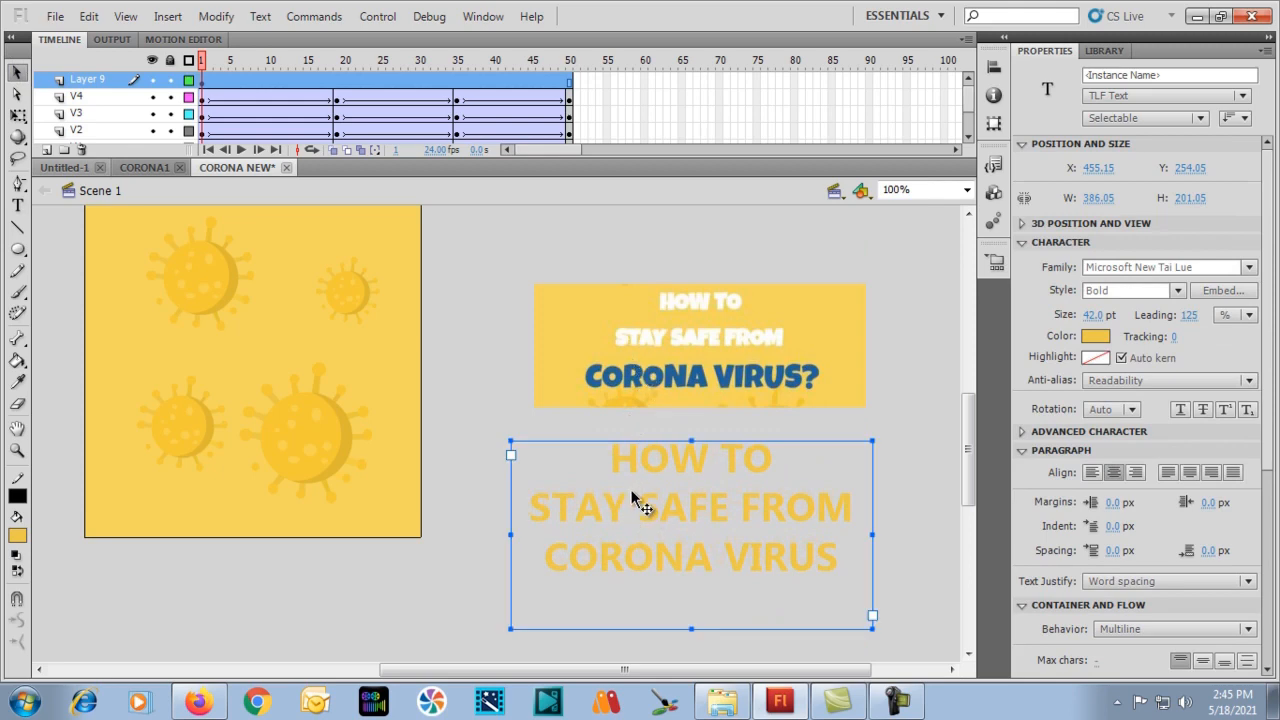
Color the text lines HOW TO and STAY SAFE FROM white.
double_click(640, 464)
drag(803, 476, 606, 462)
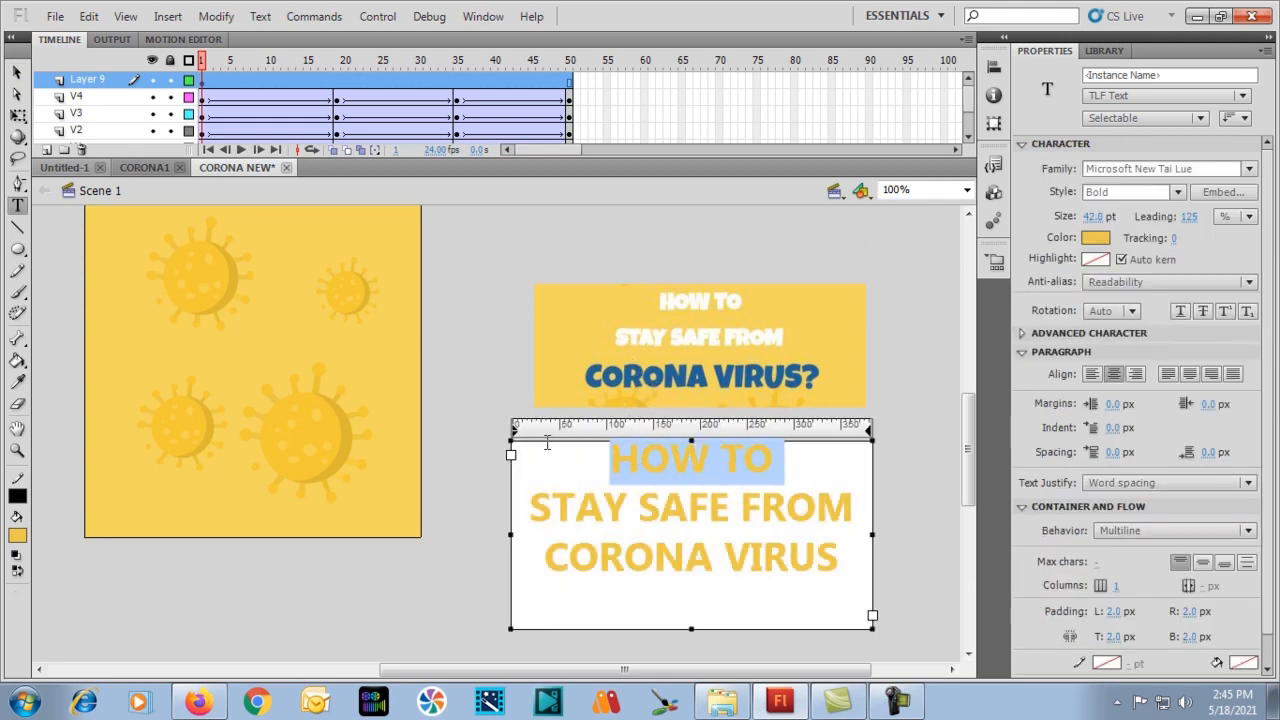
click(17, 535)
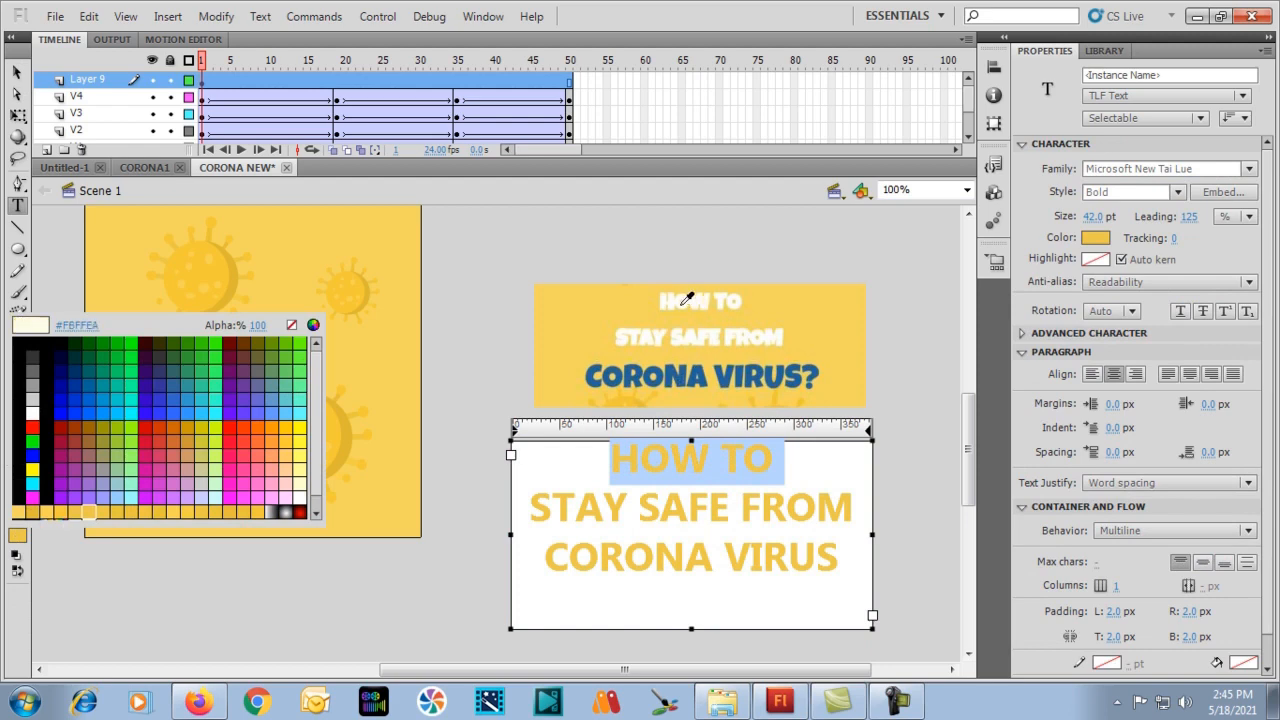
click(35, 408)
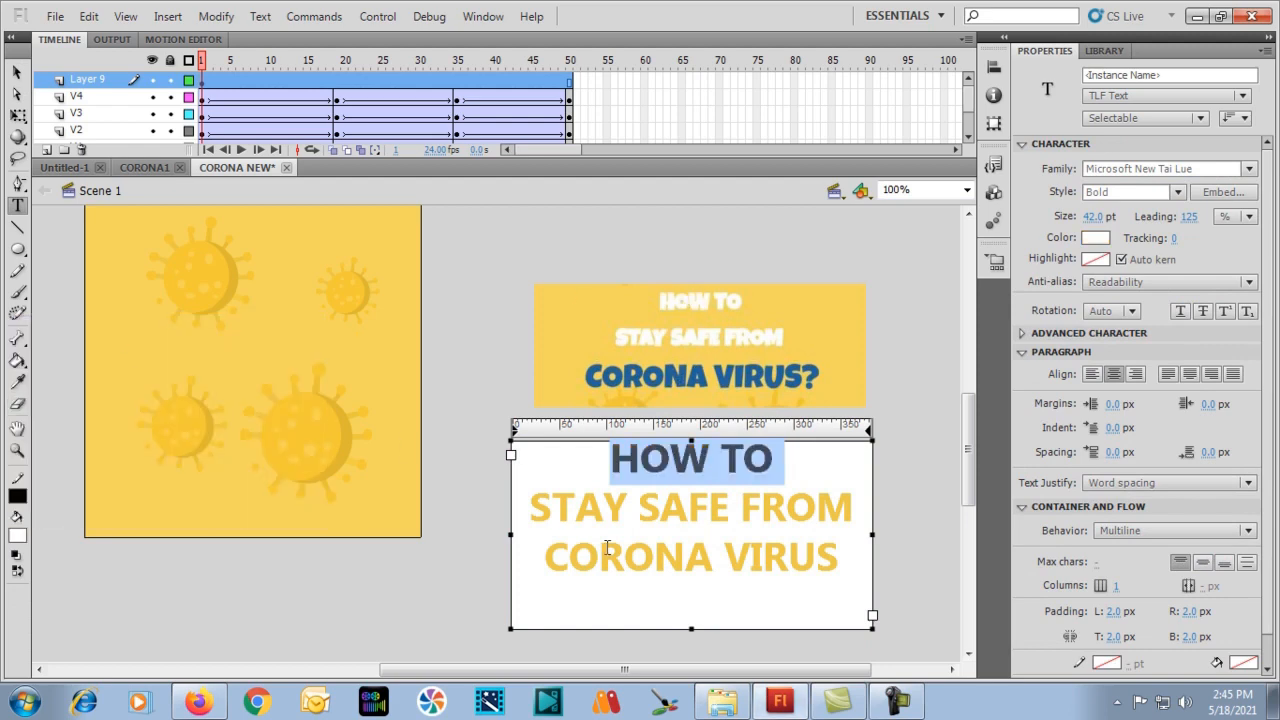
click(660, 514)
drag(862, 508, 466, 506)
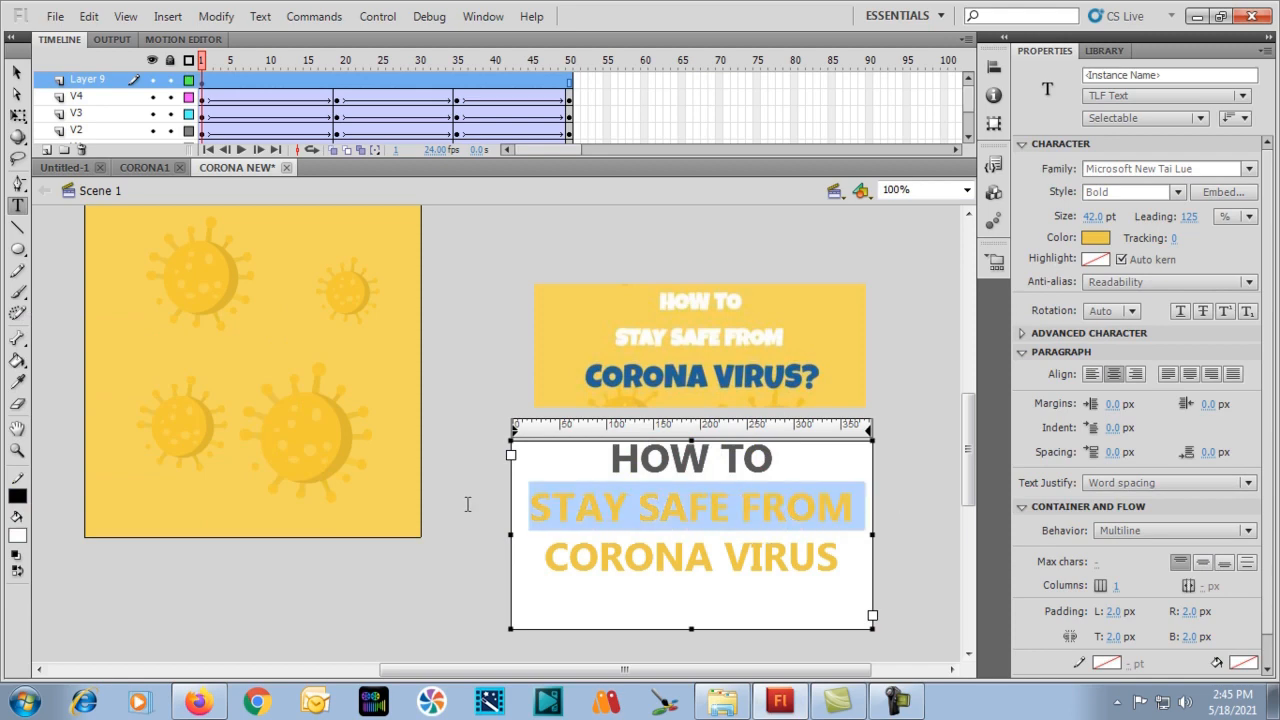
click(17, 537)
click(18, 543)
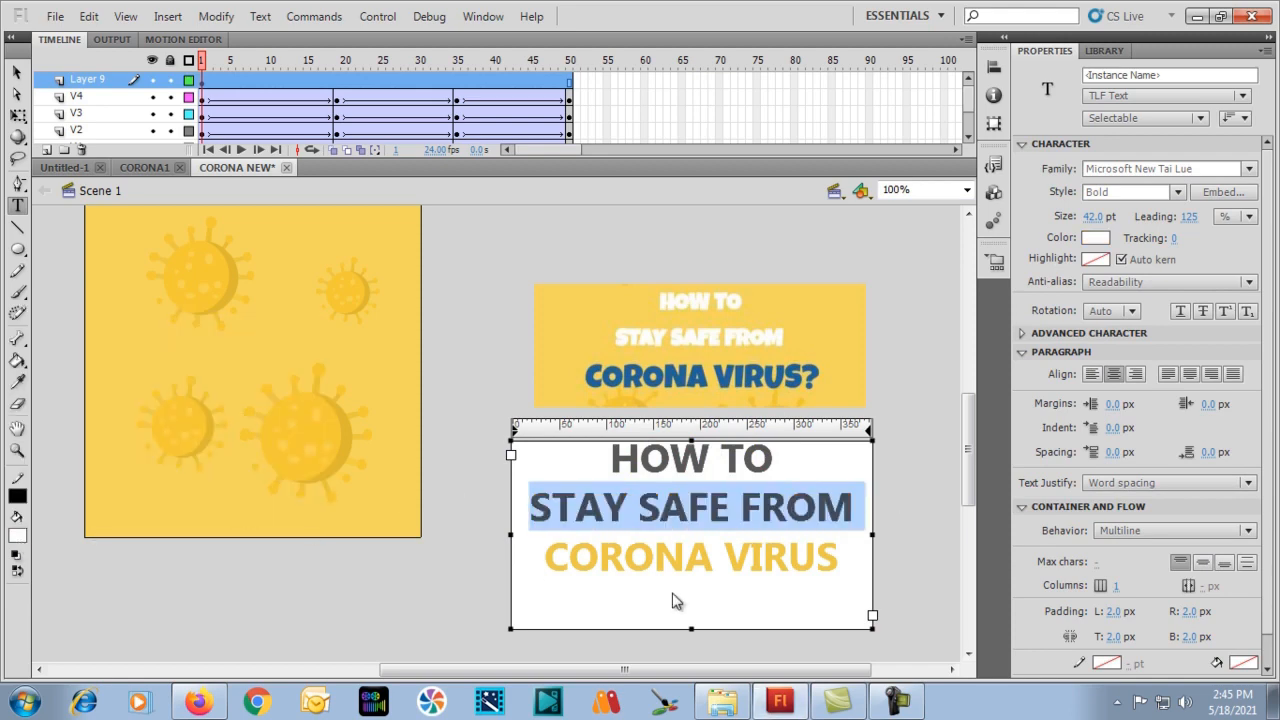
Color the CORONA VIRUS line with the blue sampled from the reference title, and shift the text box to about X 475, Y 237.
click(16, 72)
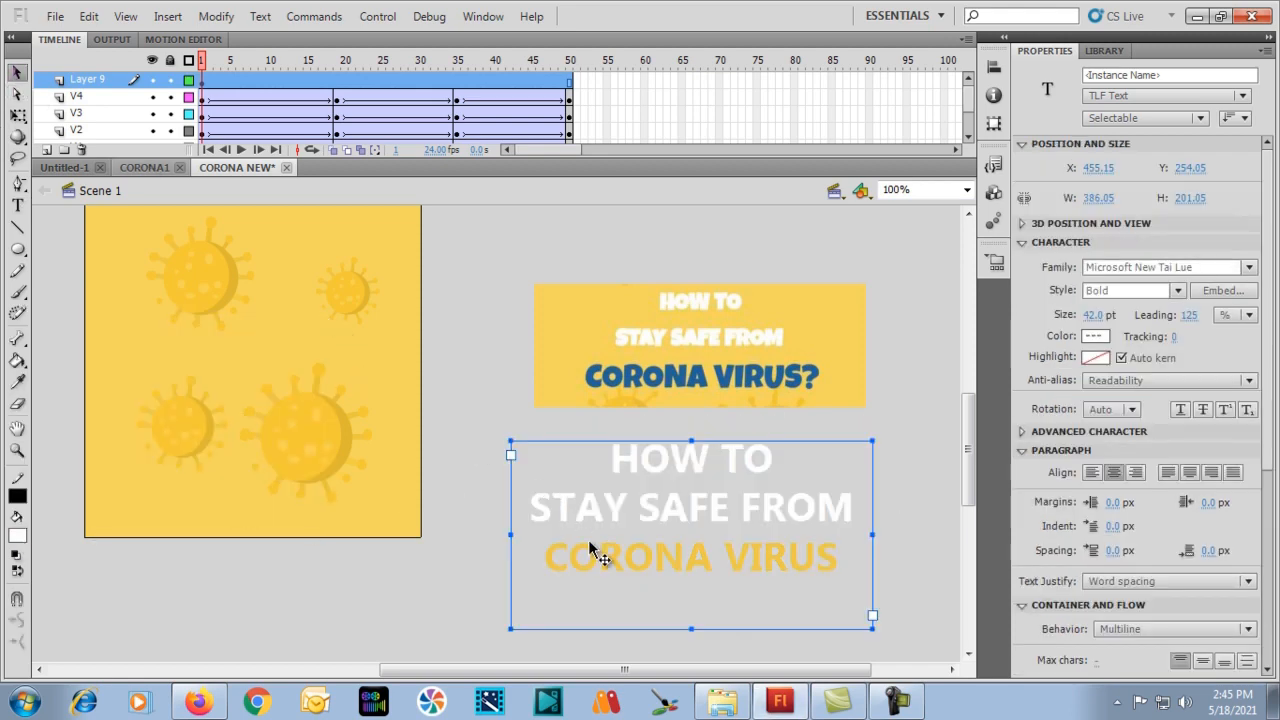
double_click(588, 539)
click(855, 555)
drag(855, 555, 515, 560)
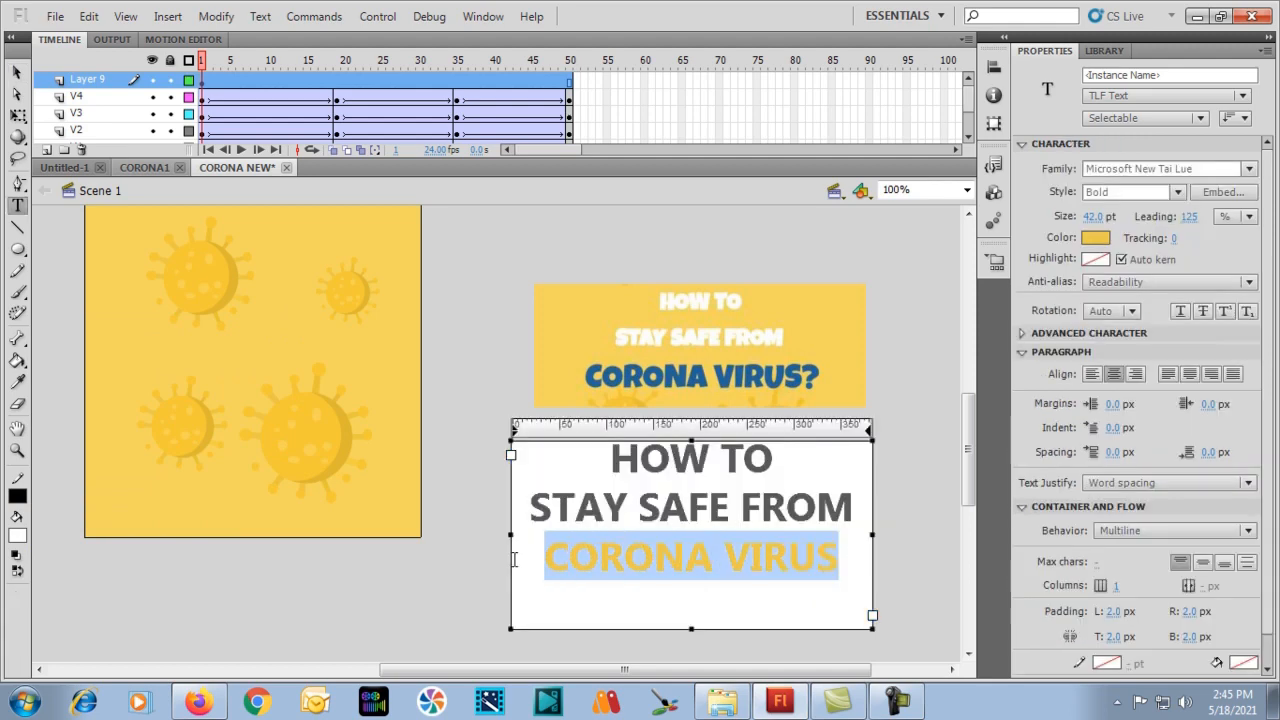
click(17, 537)
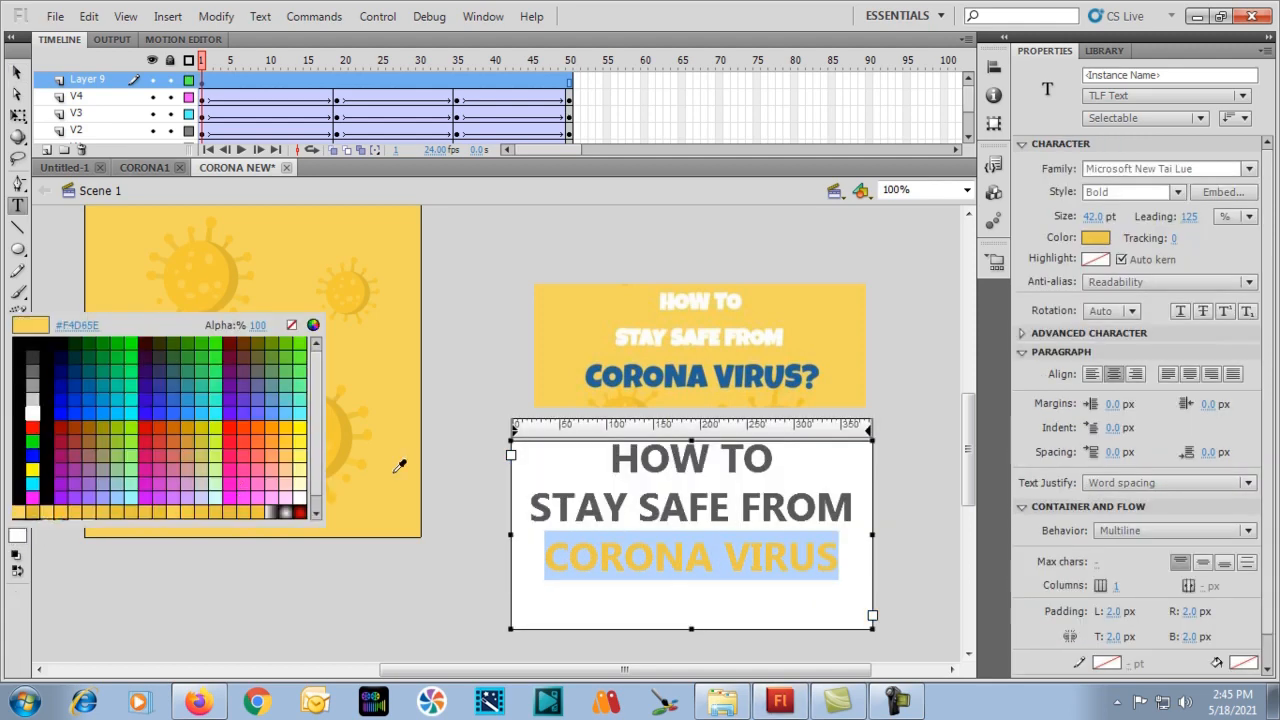
click(616, 366)
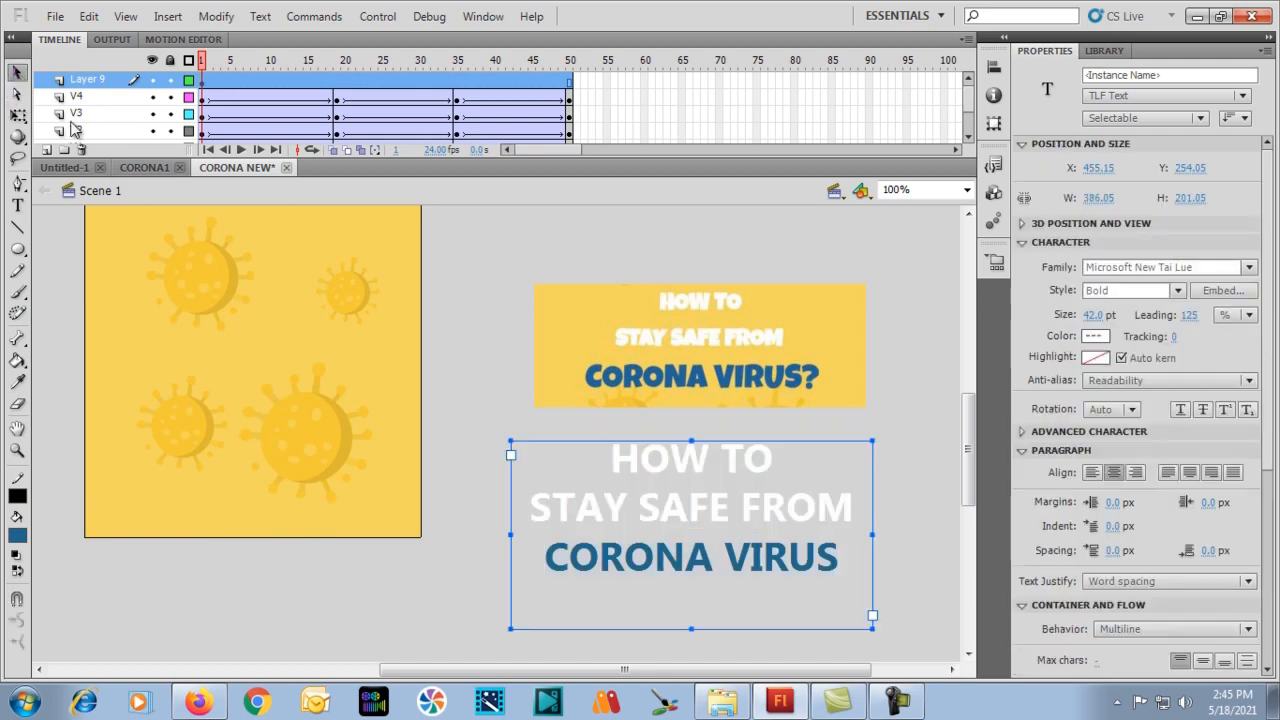
click(17, 72)
click(490, 526)
drag(614, 521, 638, 512)
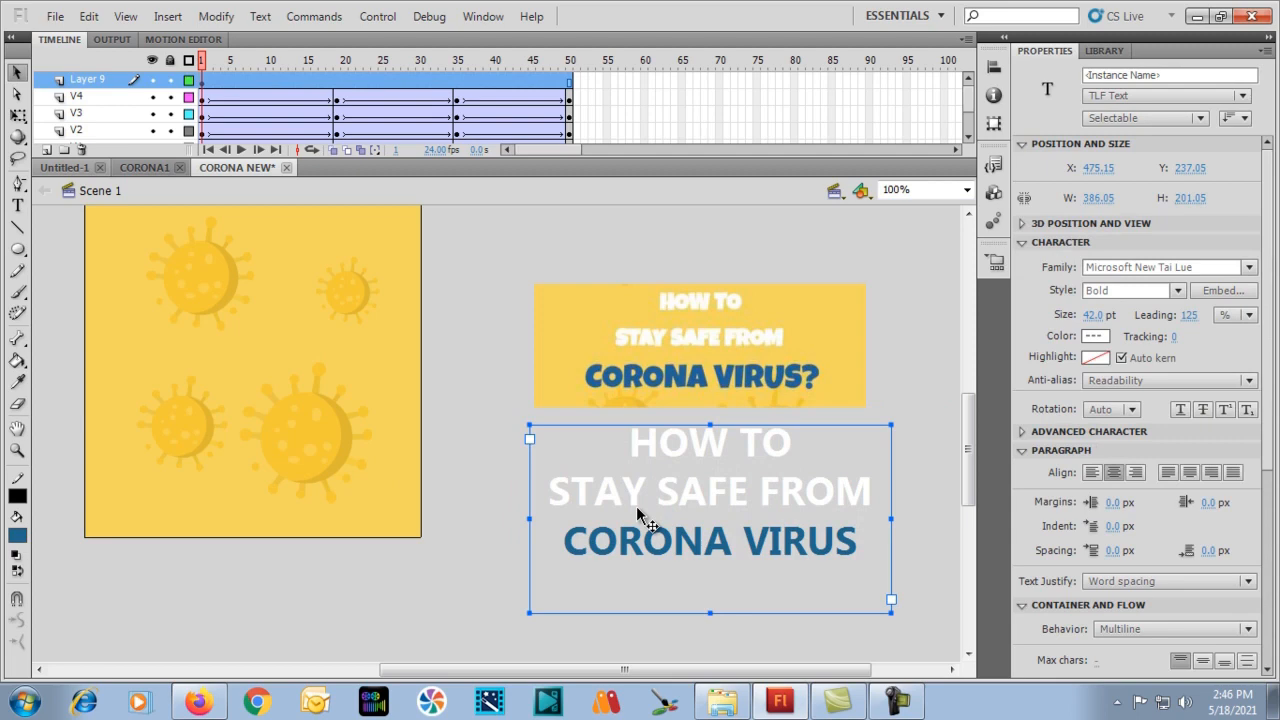
Try the Regular font style on all three title lines and set them back to Bold.
double_click(638, 512)
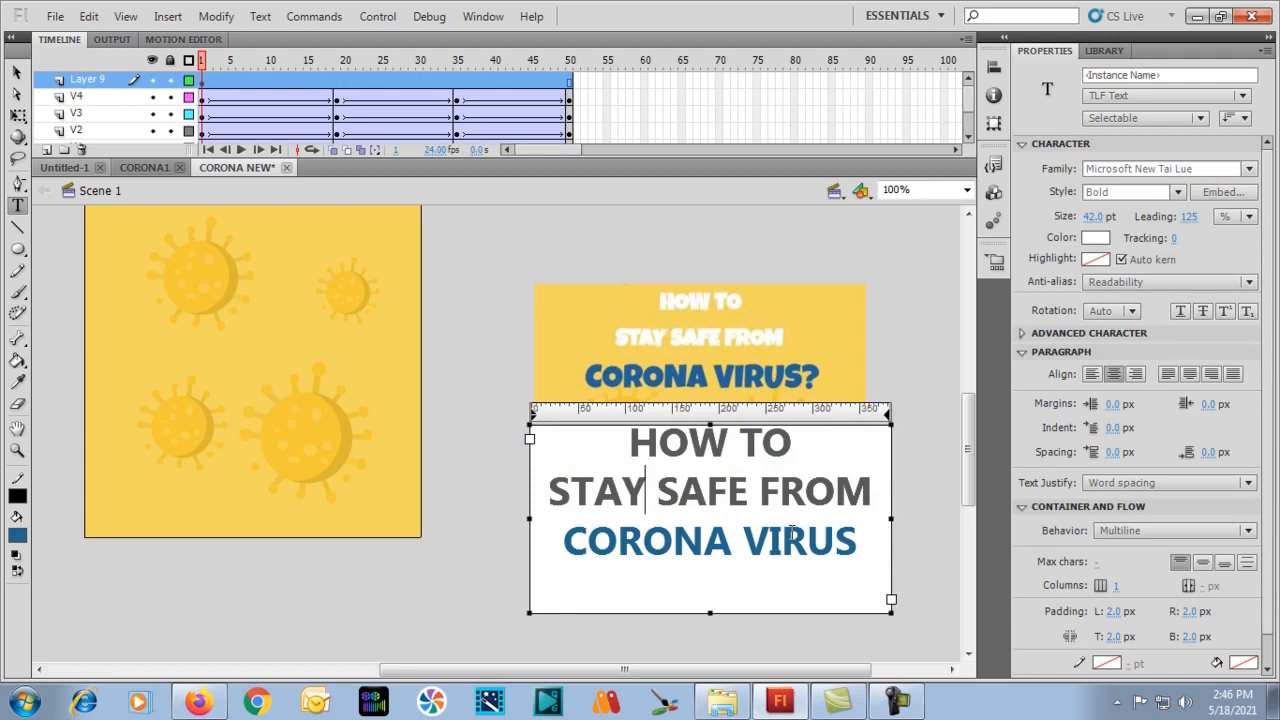
drag(860, 545, 591, 437)
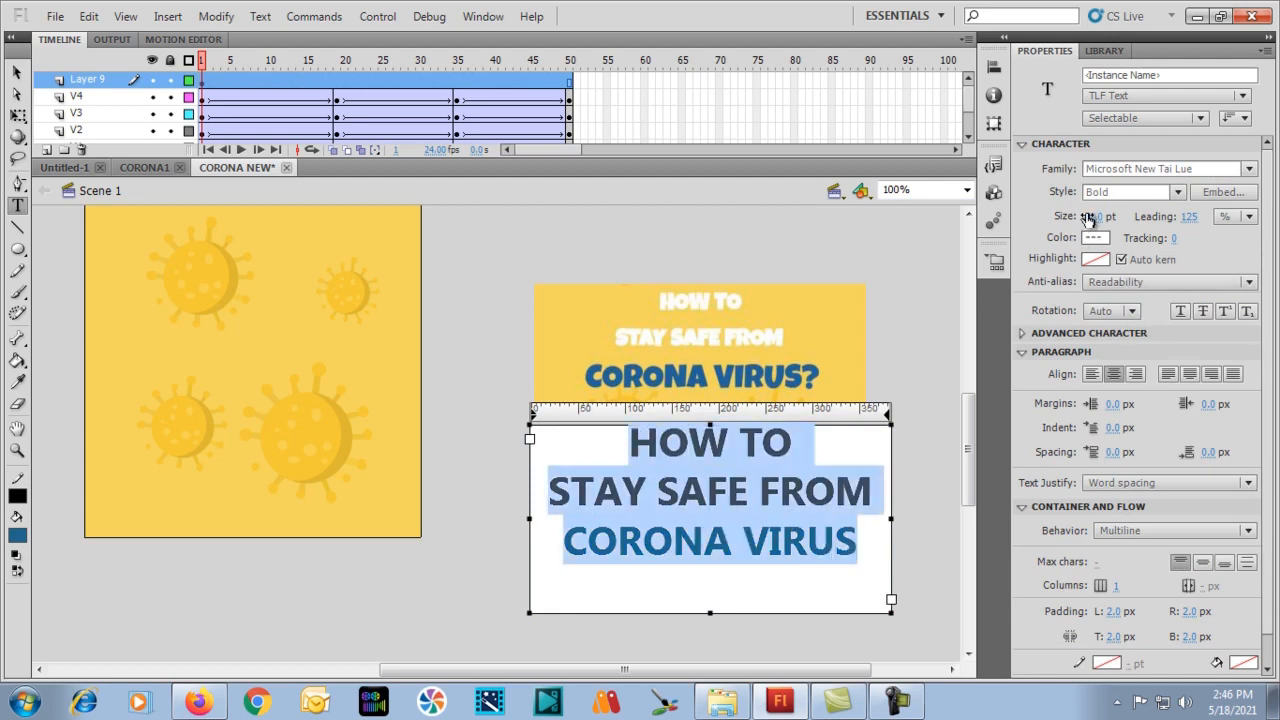
click(1170, 193)
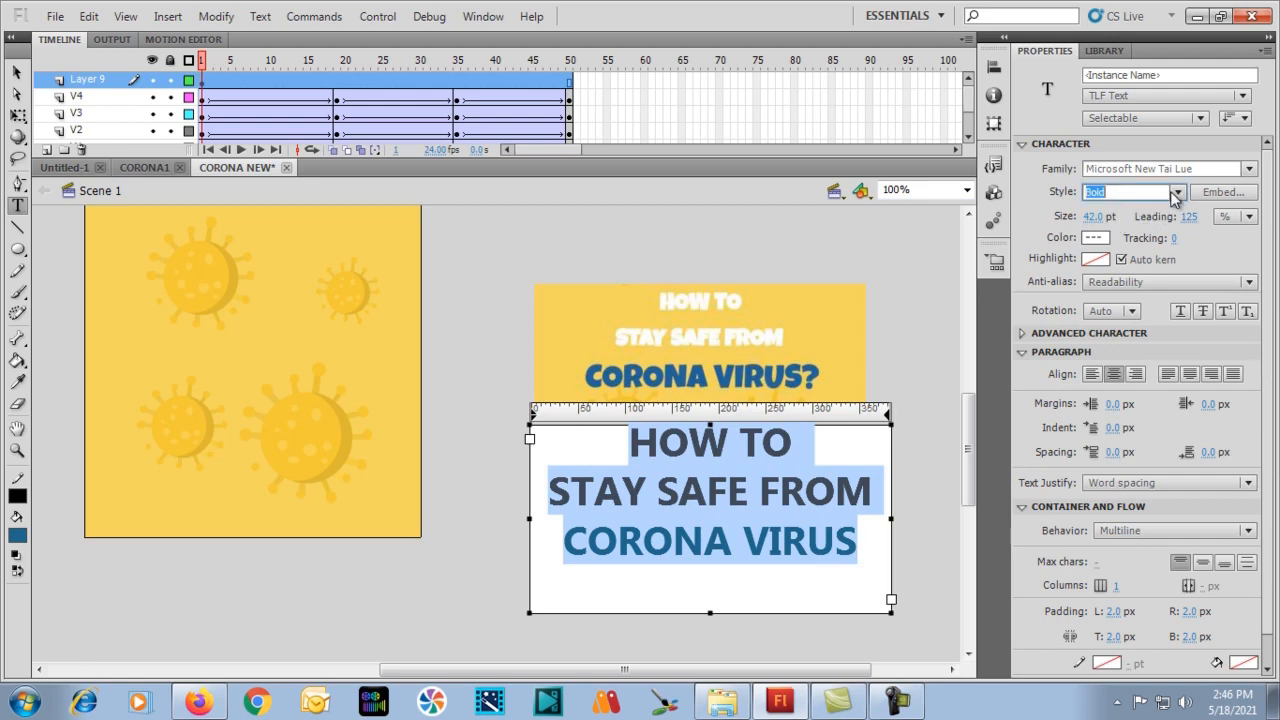
click(1177, 192)
click(1176, 210)
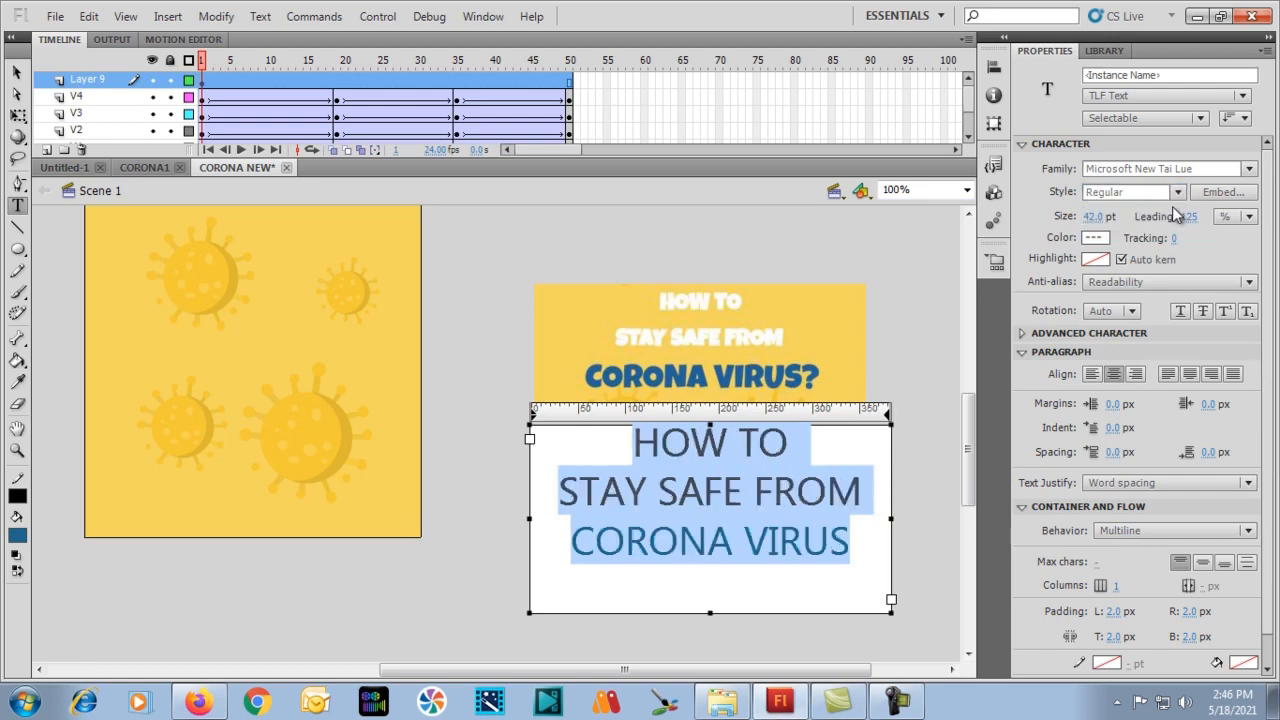
click(1177, 192)
click(1162, 229)
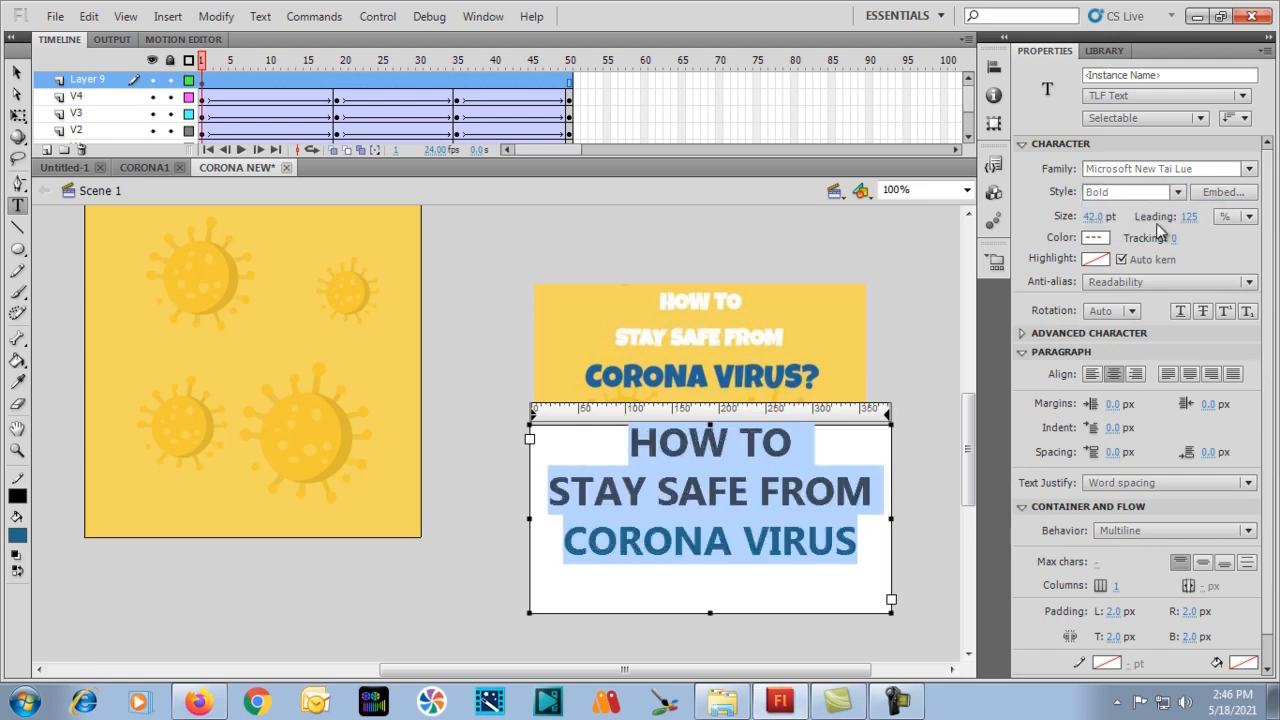
click(655, 492)
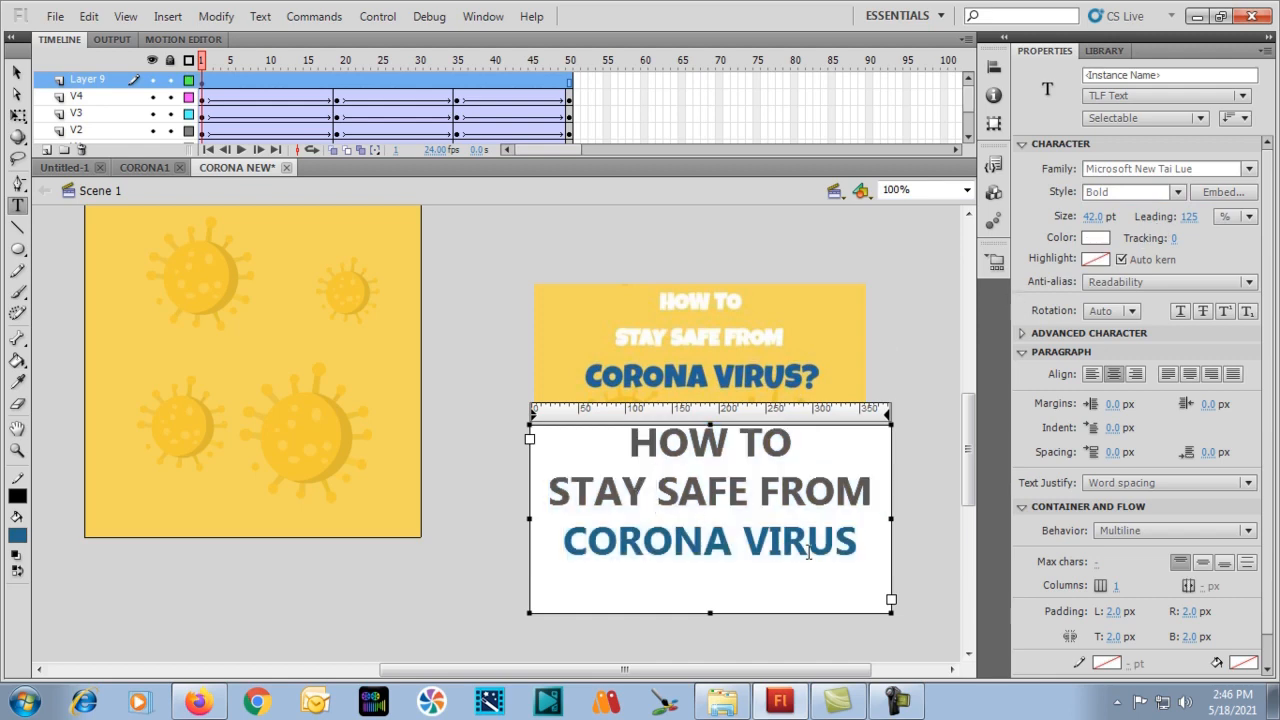
drag(862, 545, 623, 441)
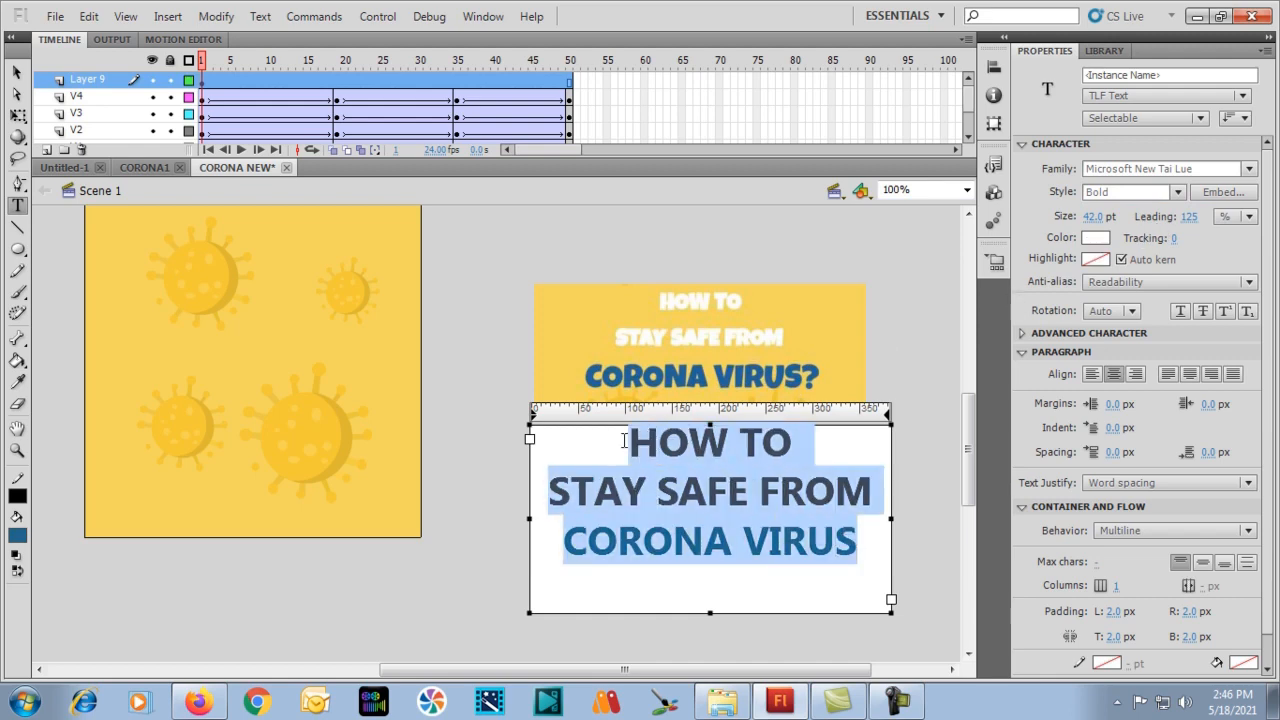
click(657, 492)
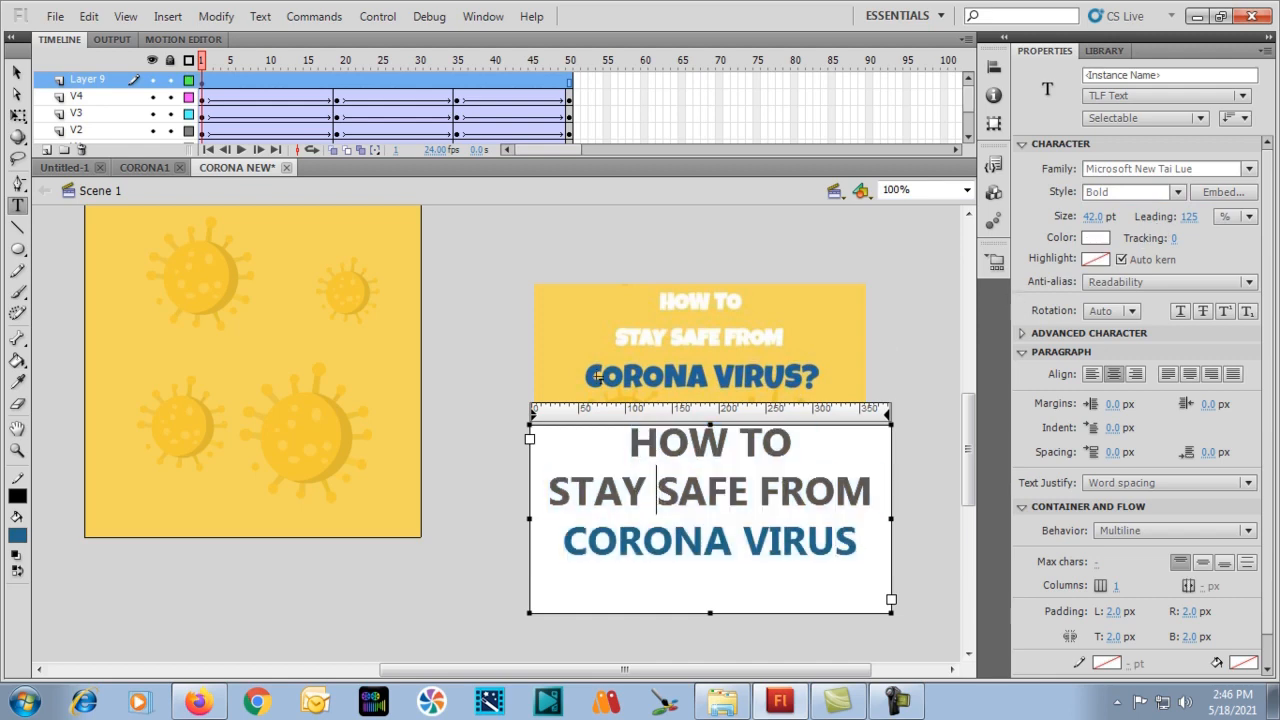
click(16, 75)
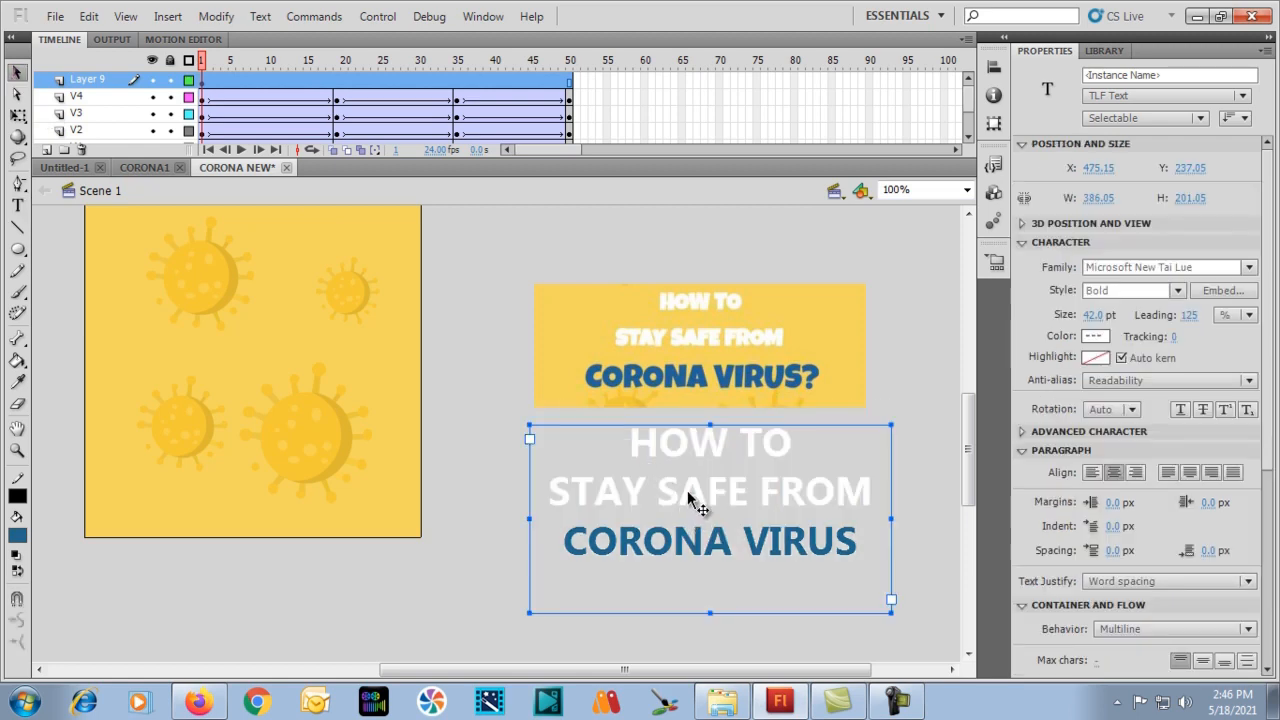
Delete the yellow reference title strip and move the text box up to about X 436, Y 145.
click(690, 375)
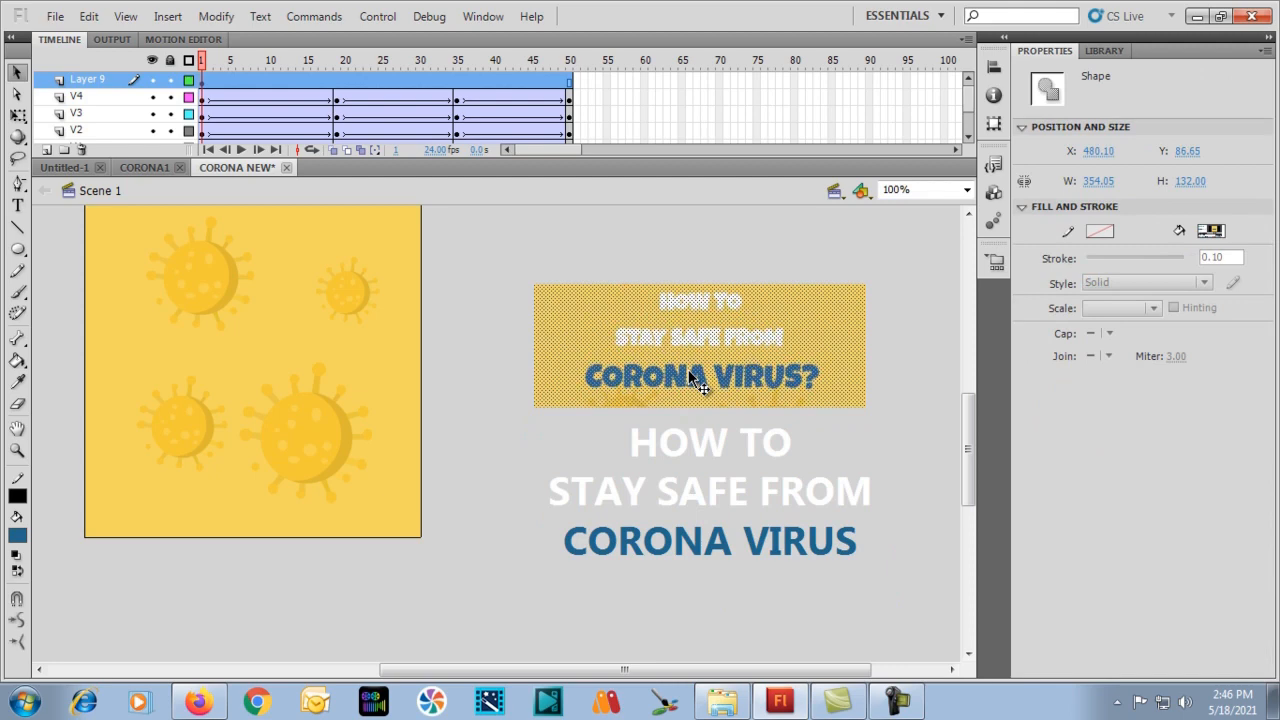
key(Delete)
click(648, 484)
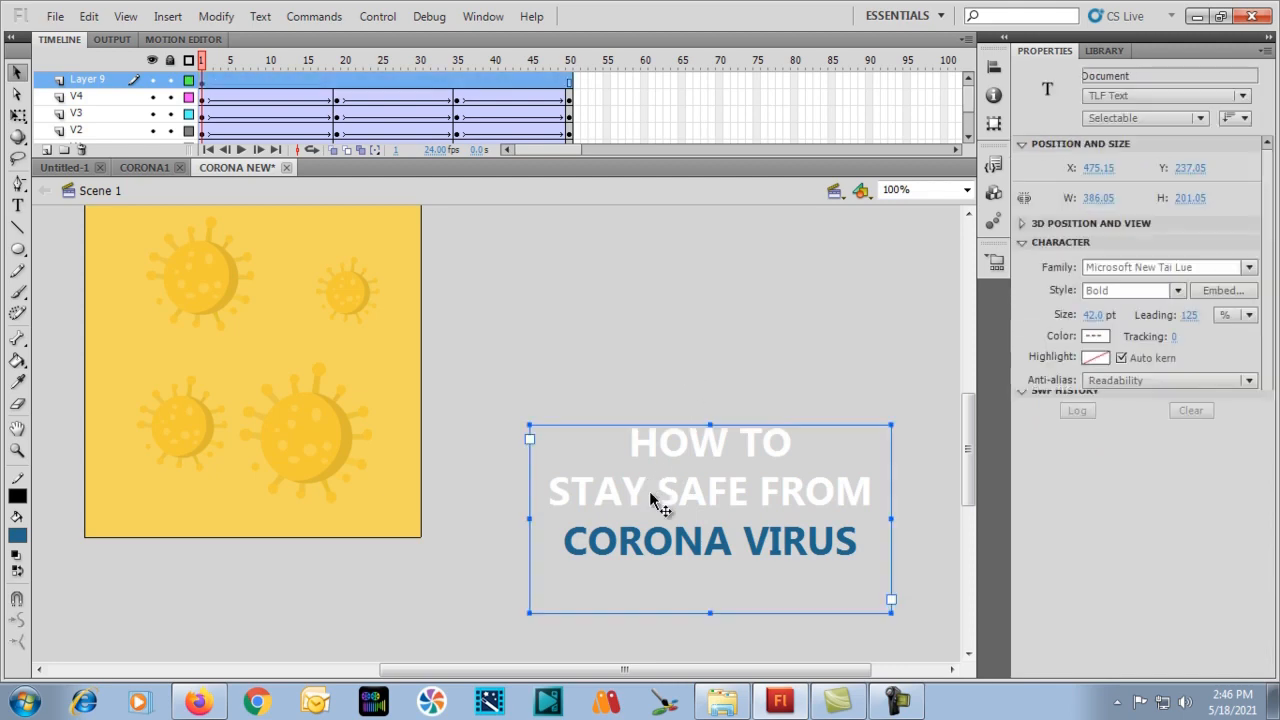
drag(660, 490, 627, 412)
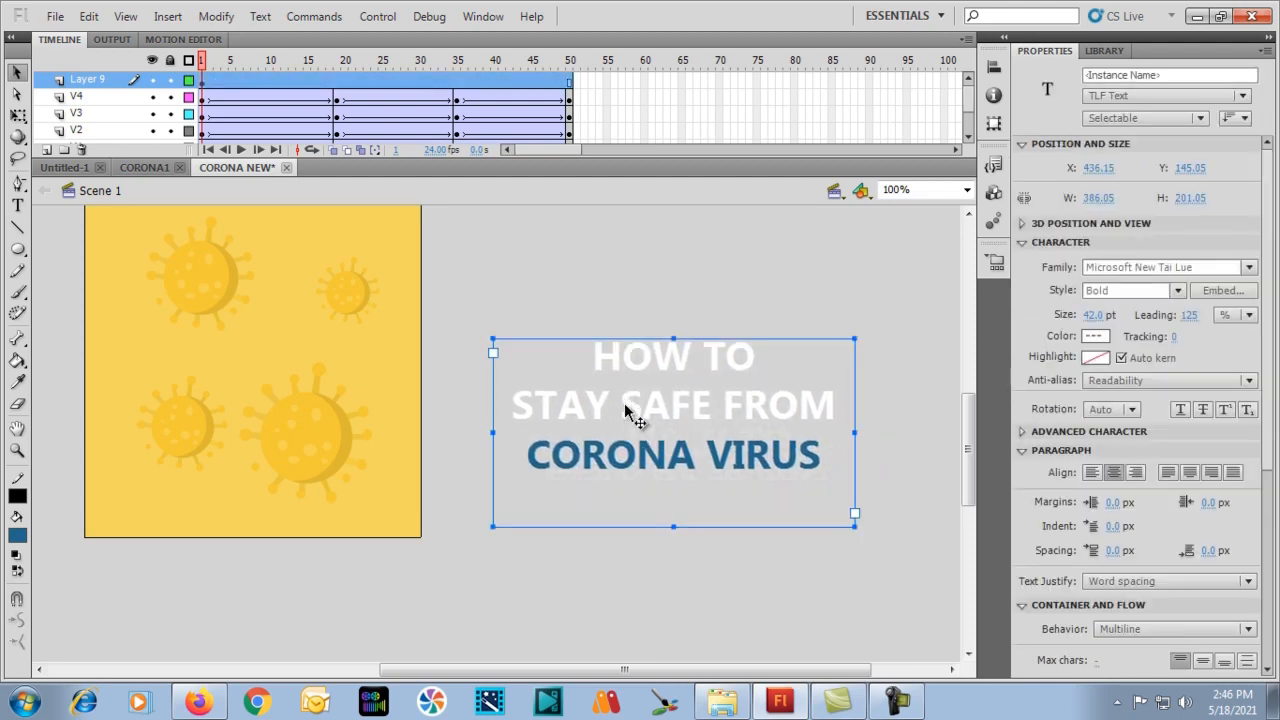
Break the title text apart into individual letter shapes.
key(ctrl+b)
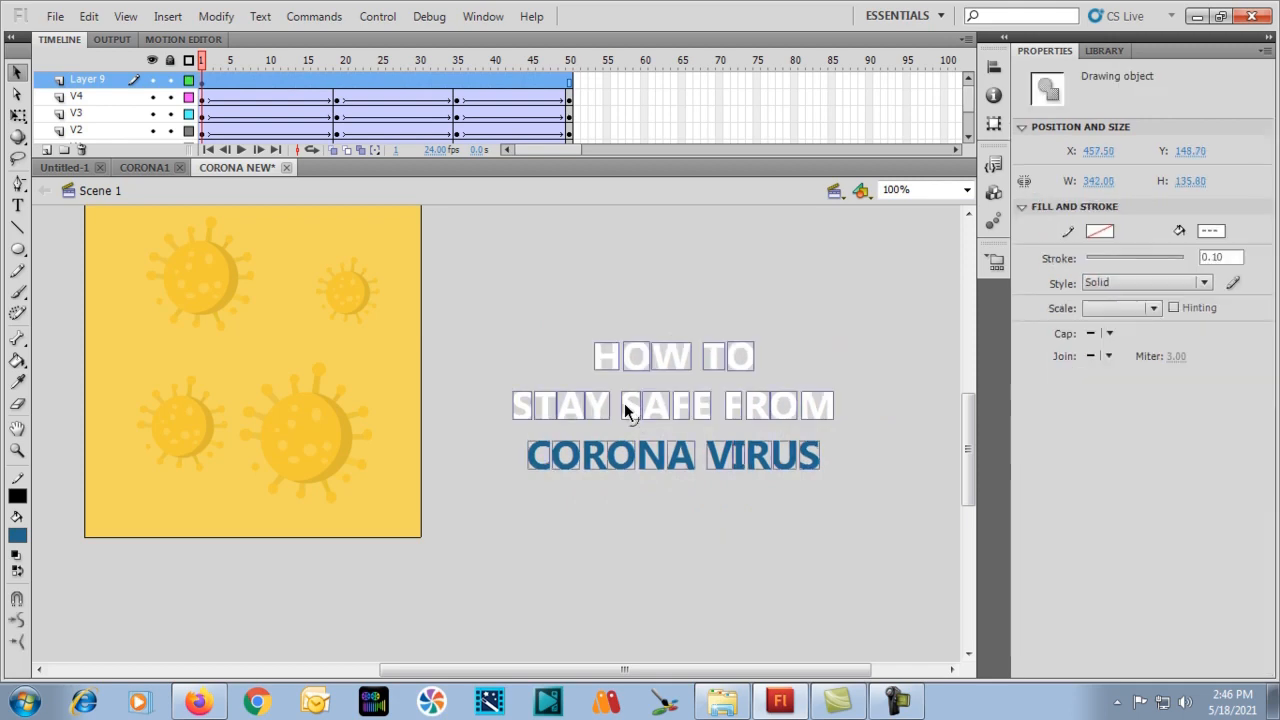
click(555, 341)
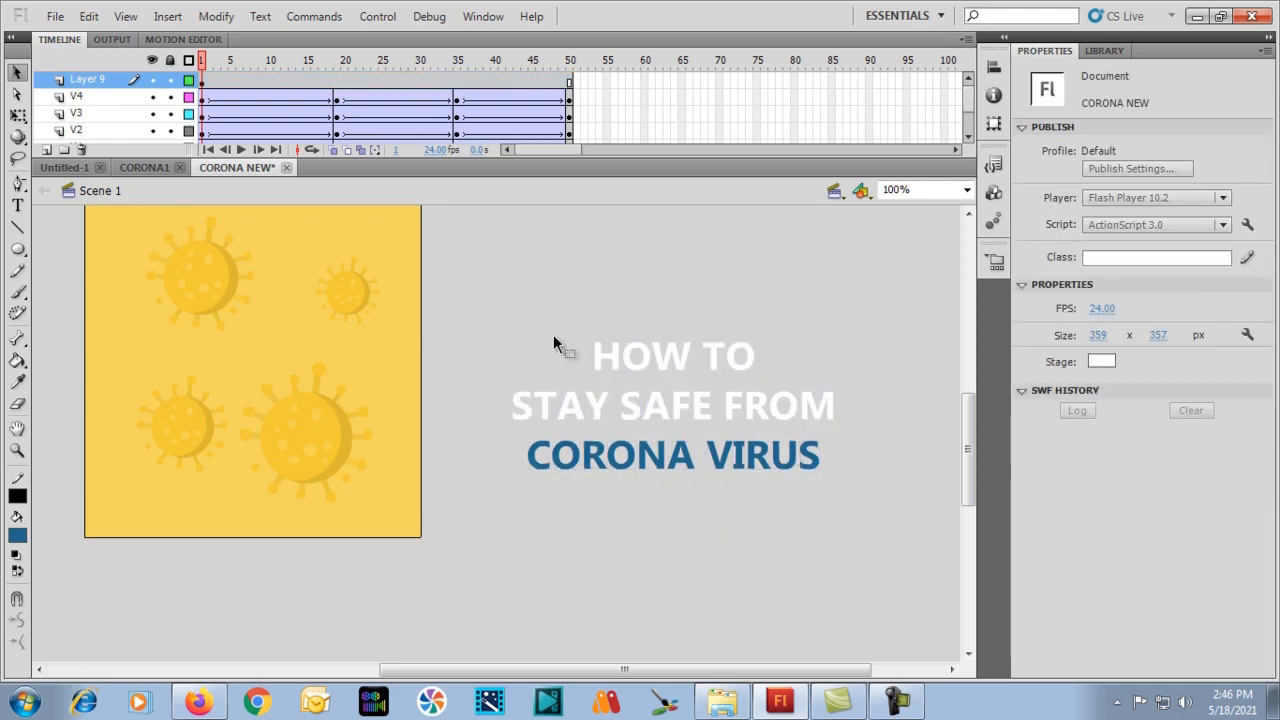
click(620, 368)
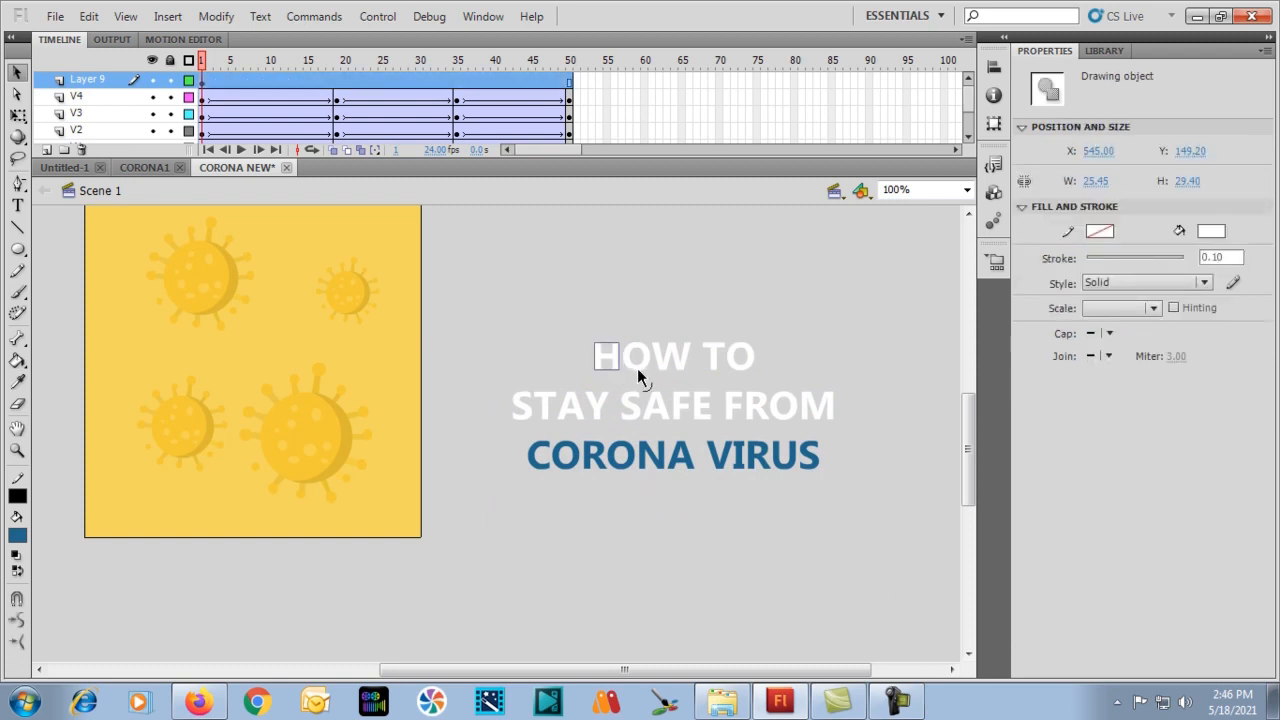
click(679, 365)
click(714, 361)
click(526, 405)
Group the letters line by line into three separate groups: HOW TO, STAY SAFE FROM and CORONA VIRUS.
drag(550, 304, 811, 378)
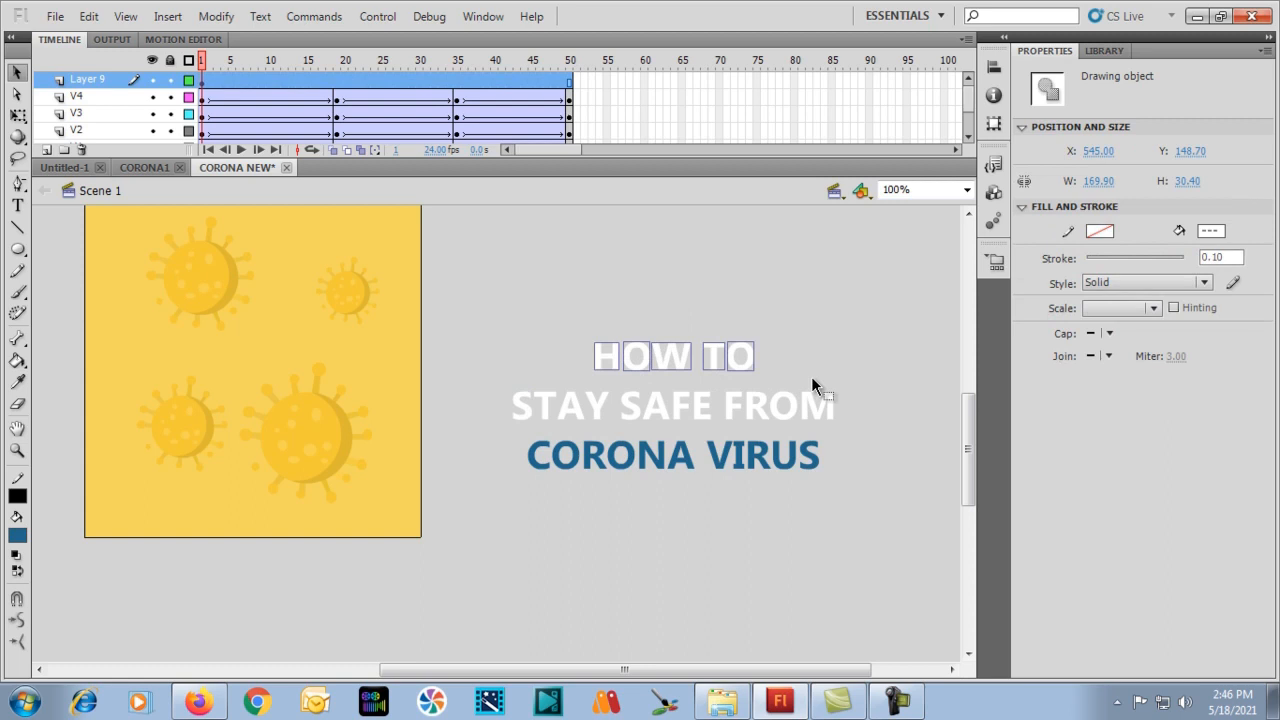
key(ctrl+g)
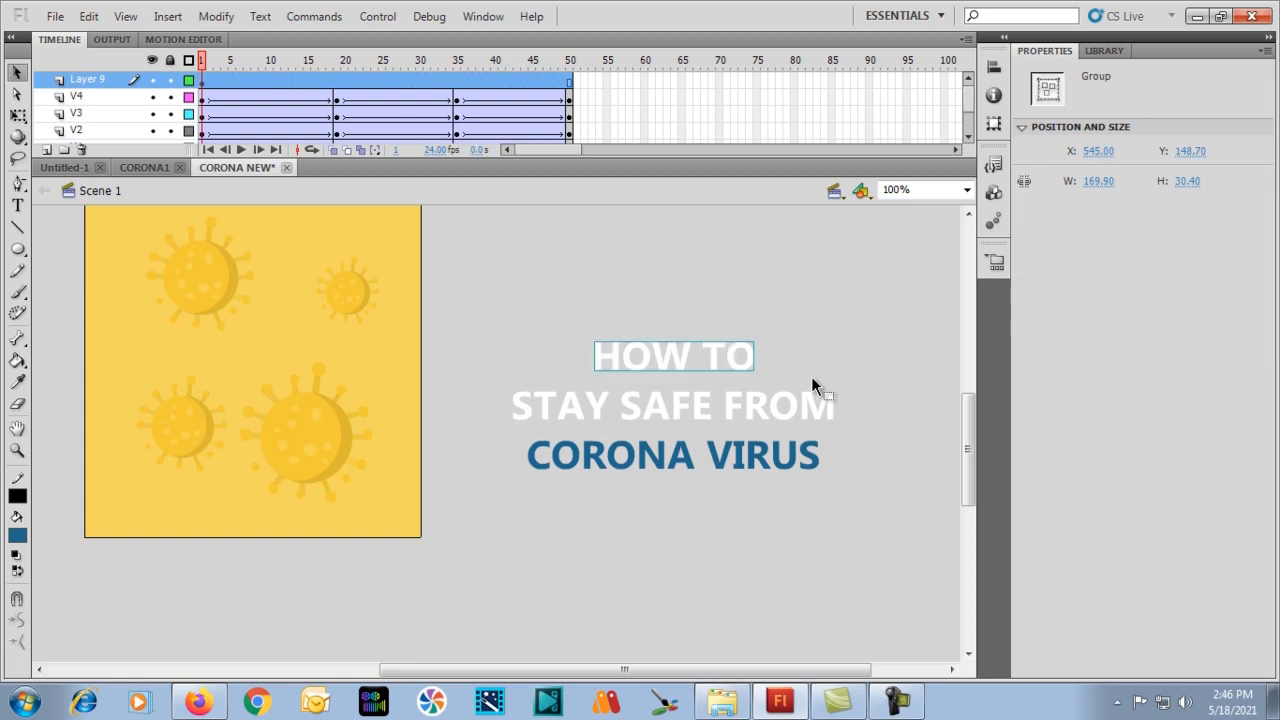
drag(669, 360, 704, 315)
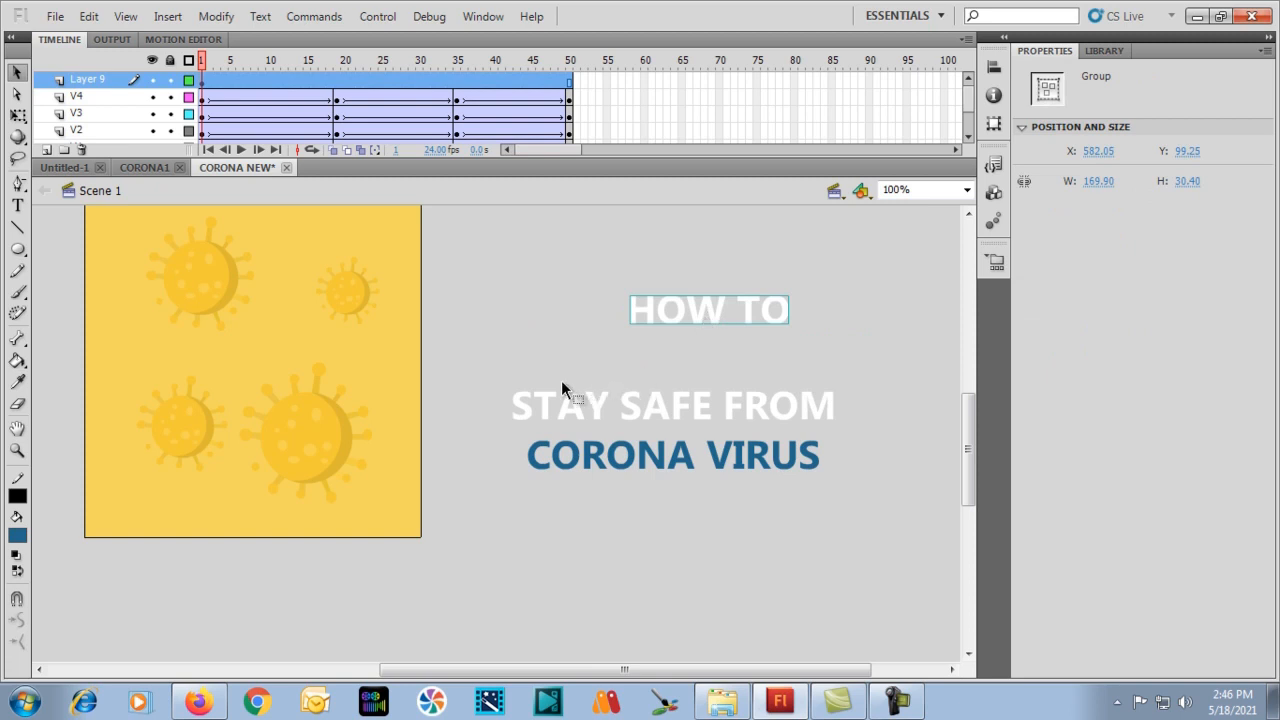
key(ctrl+z)
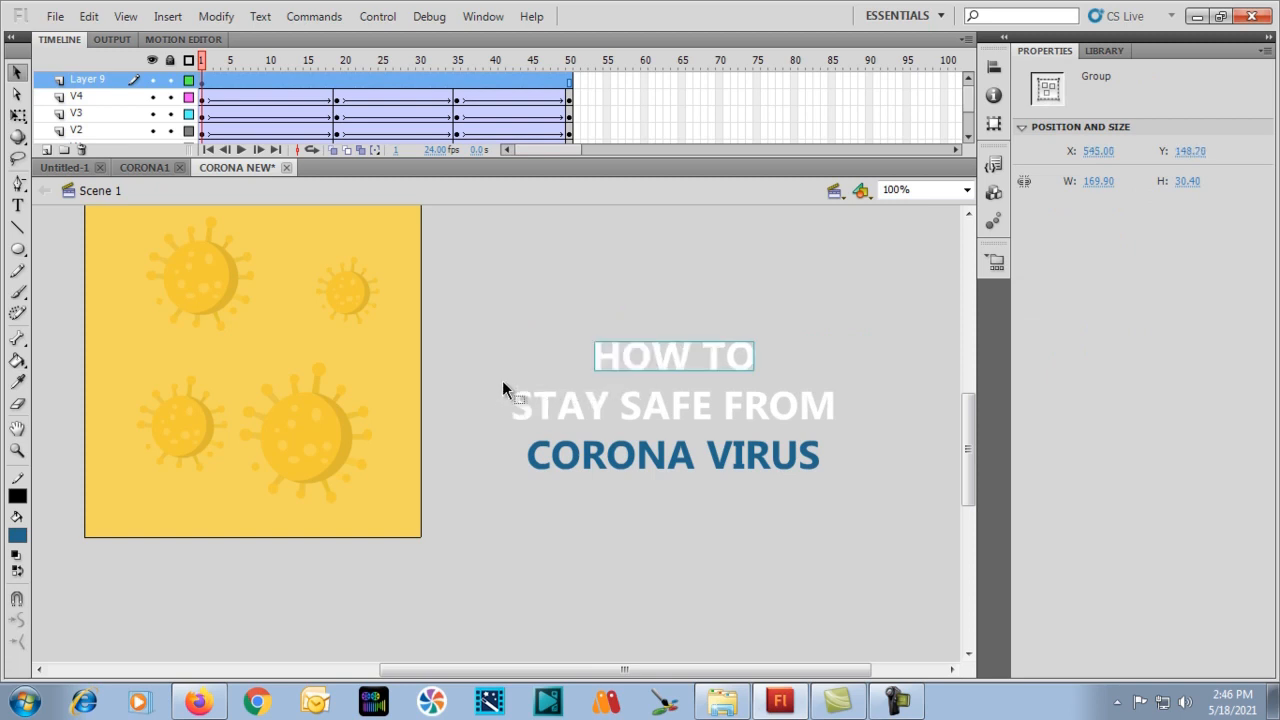
mouse_move(496, 380)
mouse_down()
mouse_move(848, 440)
mouse_move(909, 424)
mouse_up()
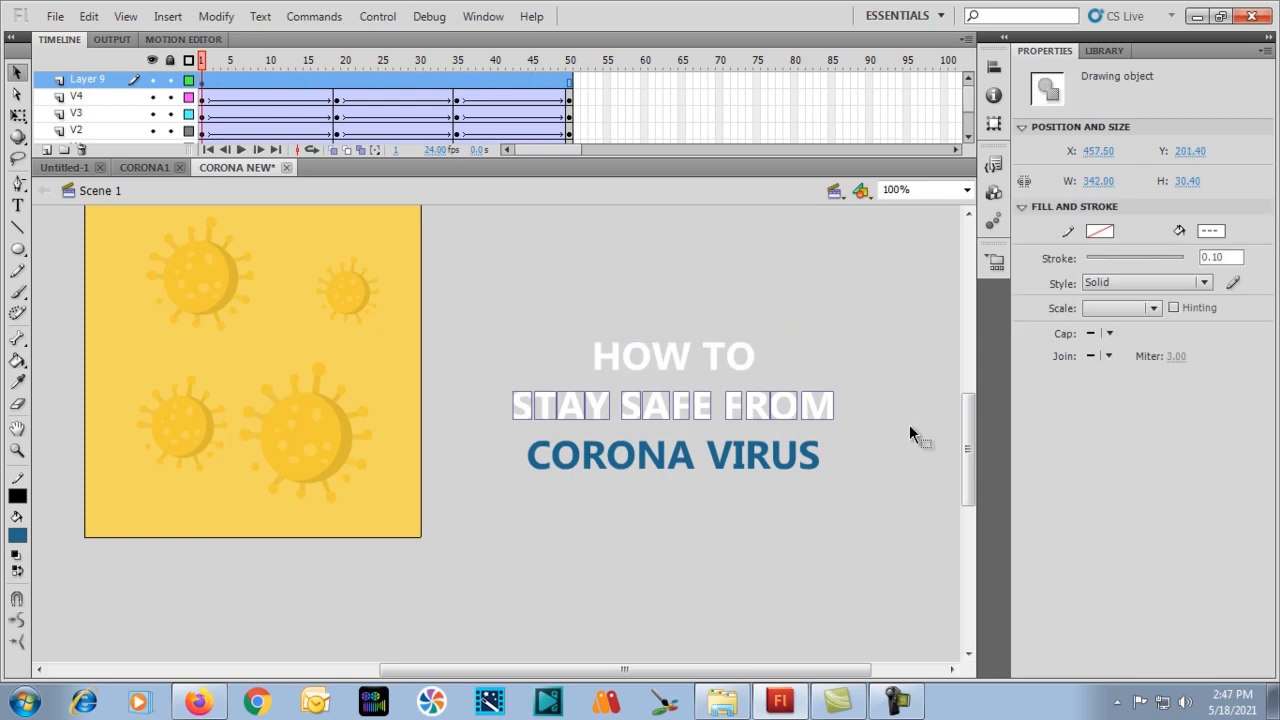
key(ctrl+g)
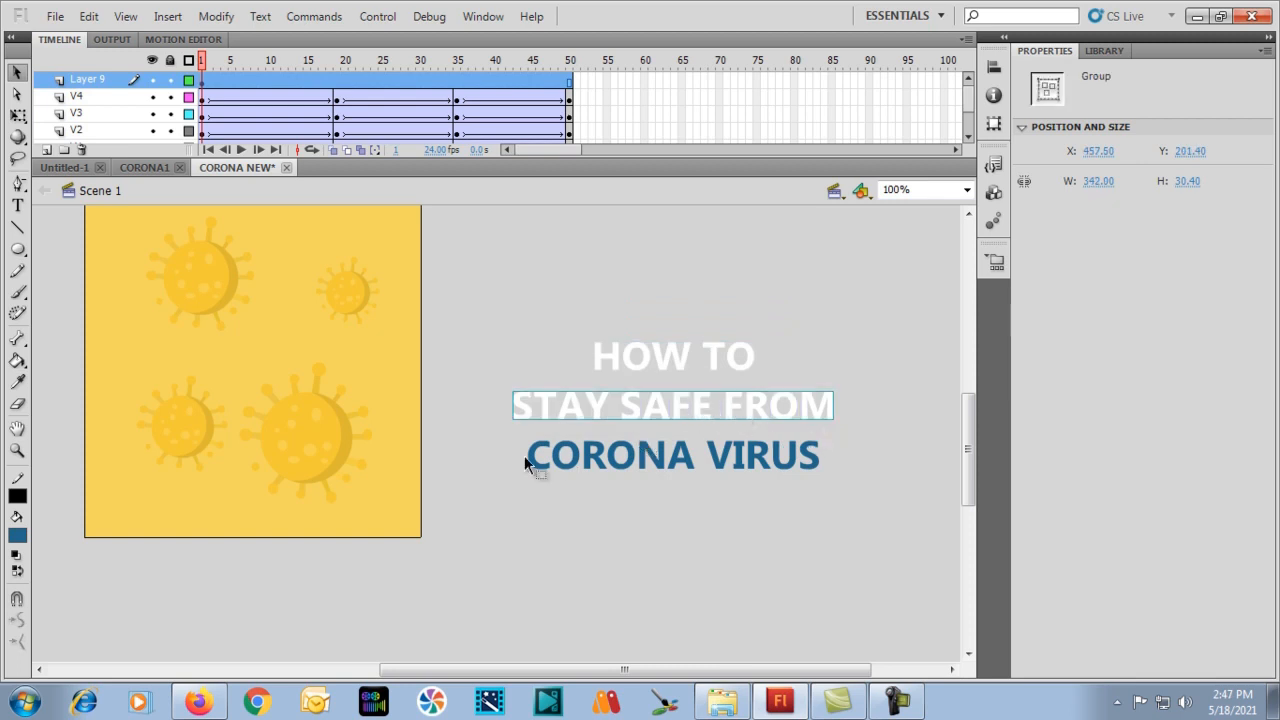
mouse_move(497, 435)
mouse_down()
mouse_move(773, 494)
mouse_move(869, 491)
mouse_up()
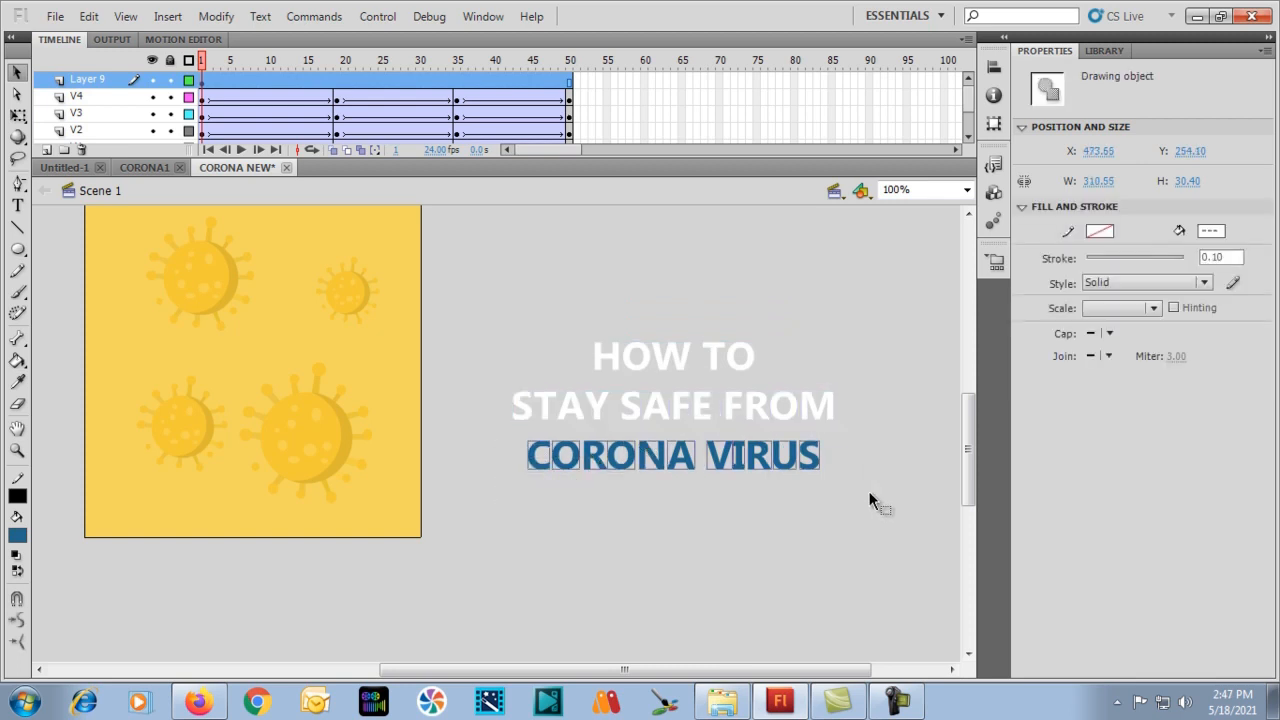
key(ctrl+g)
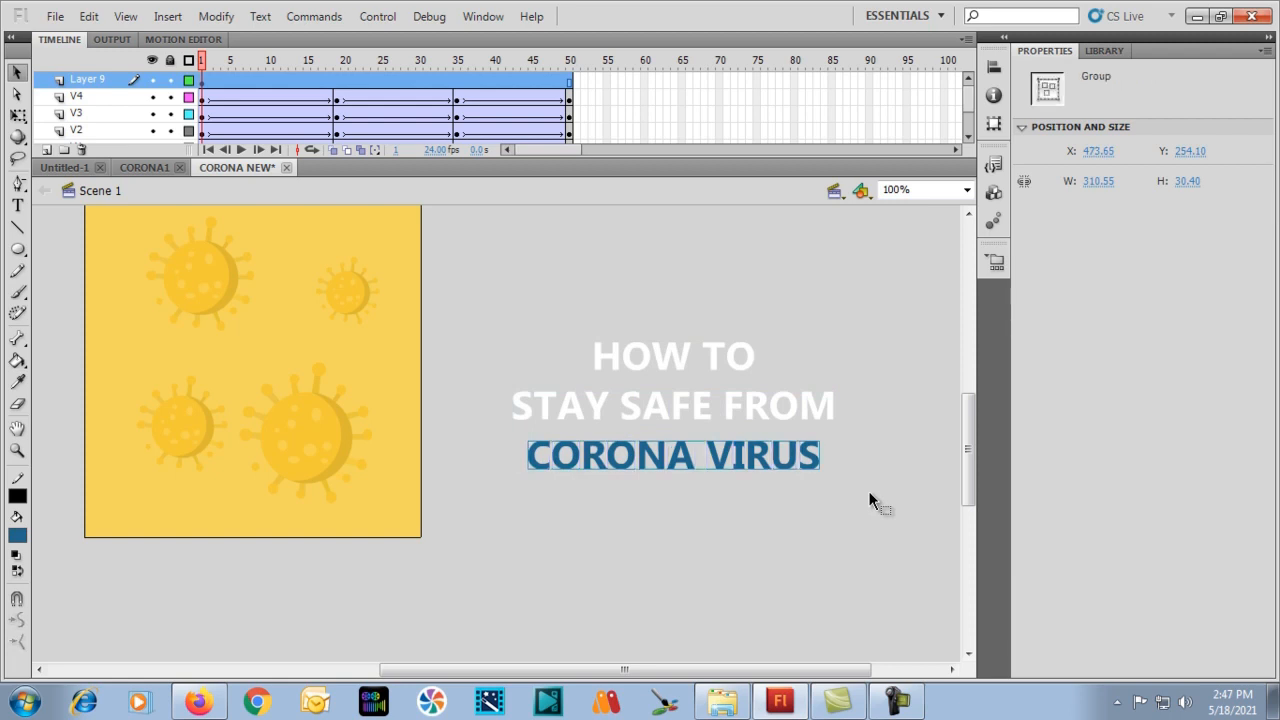
click(600, 401)
click(623, 359)
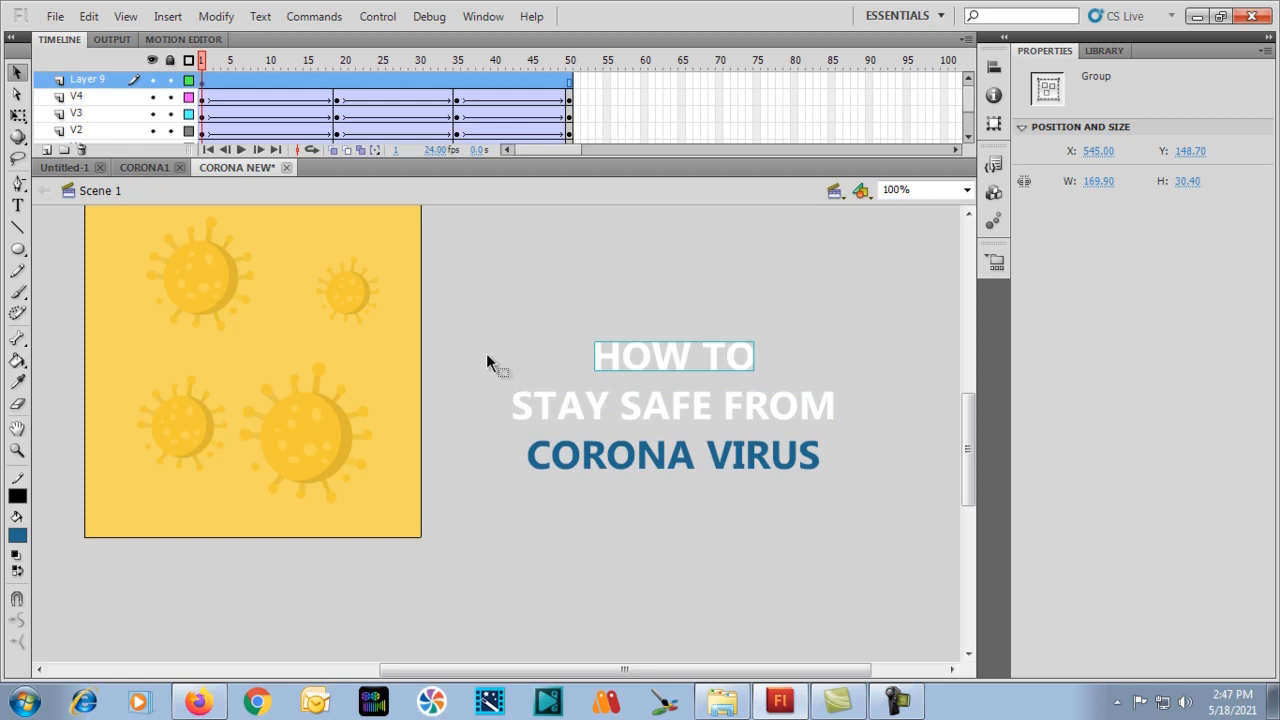
Move all three title groups together onto the yellow stage, at about X 17, Y 104.
key(h)
drag(451, 363, 537, 408)
key(v)
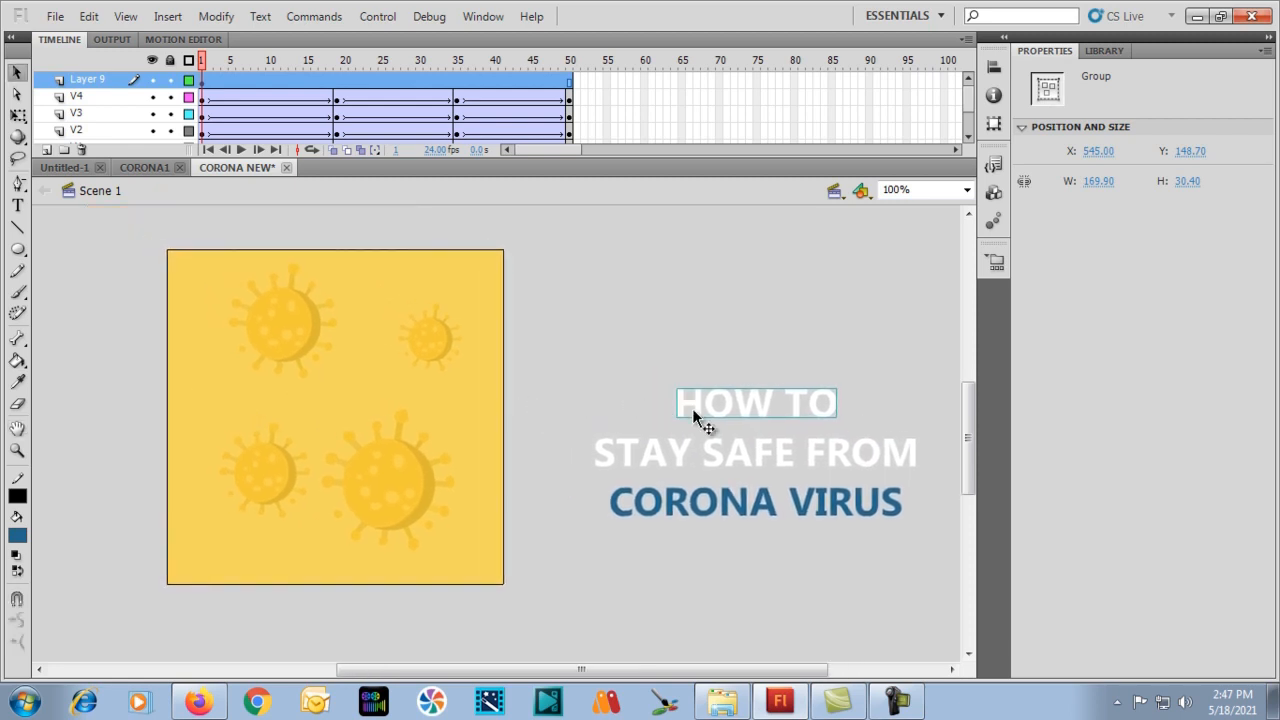
drag(587, 354, 898, 534)
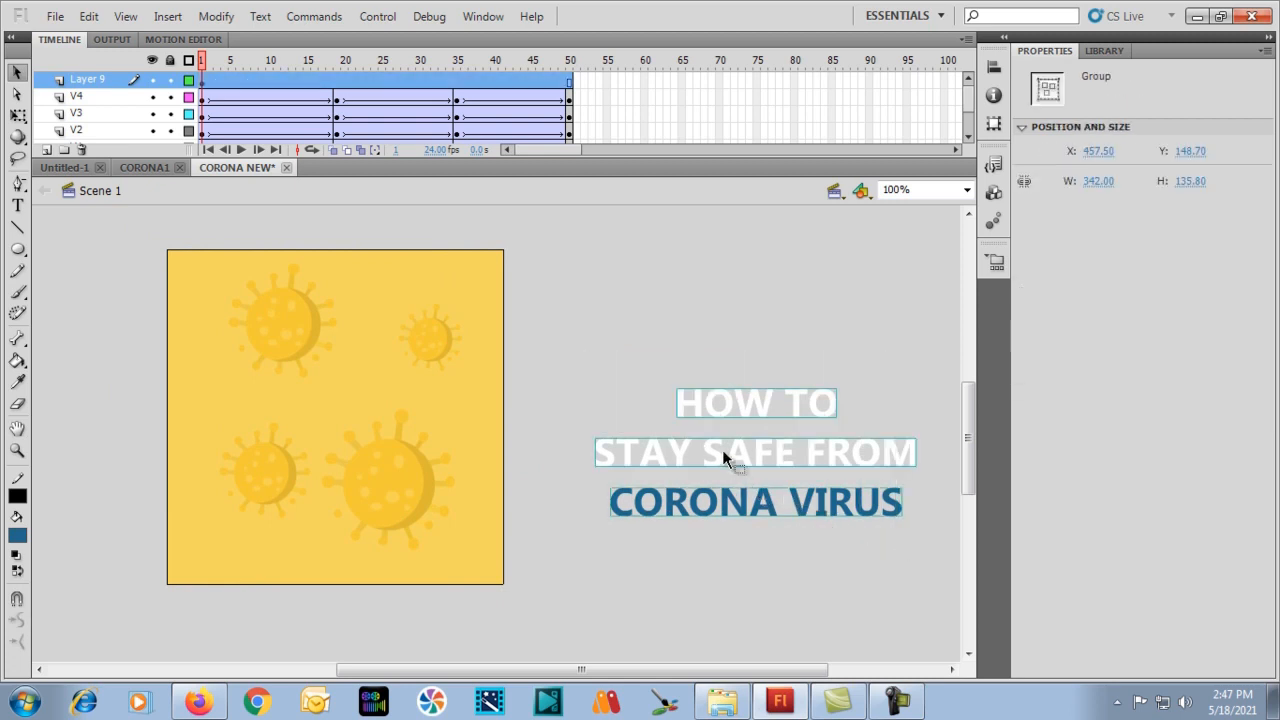
drag(727, 460, 308, 414)
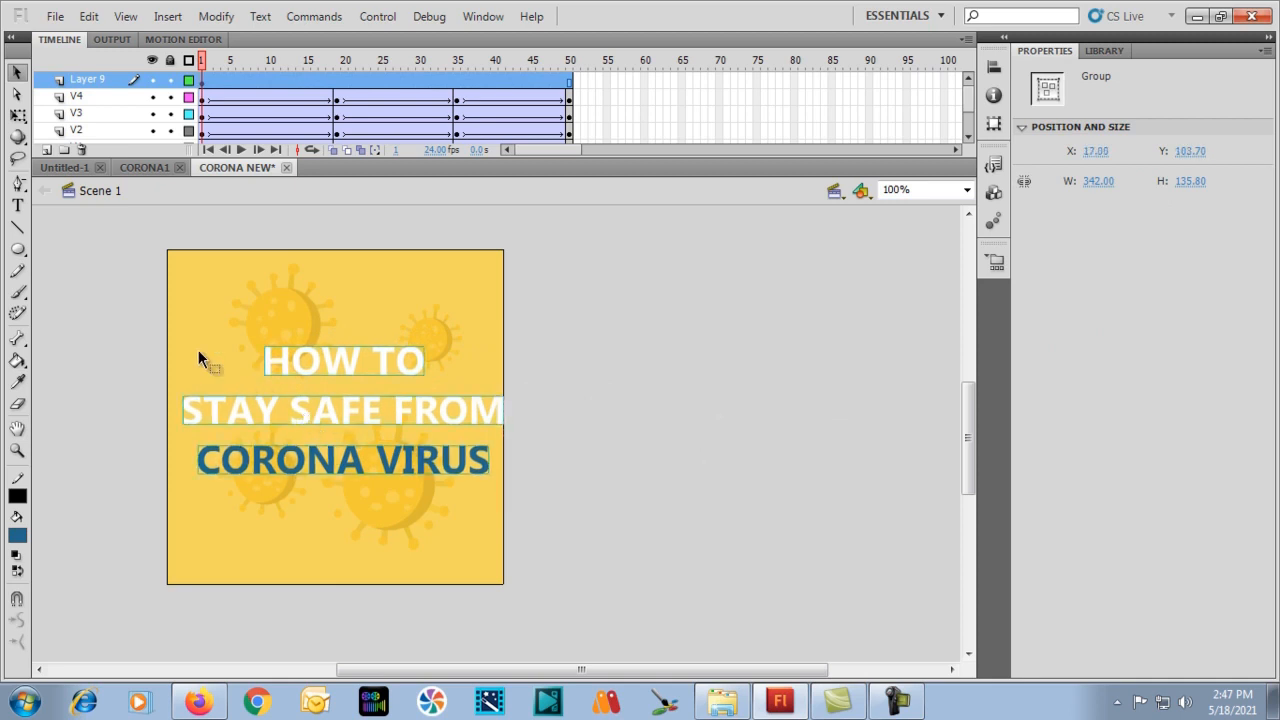
Scale the three title groups down together to about 289 x 115 px with Free Transform.
click(18, 115)
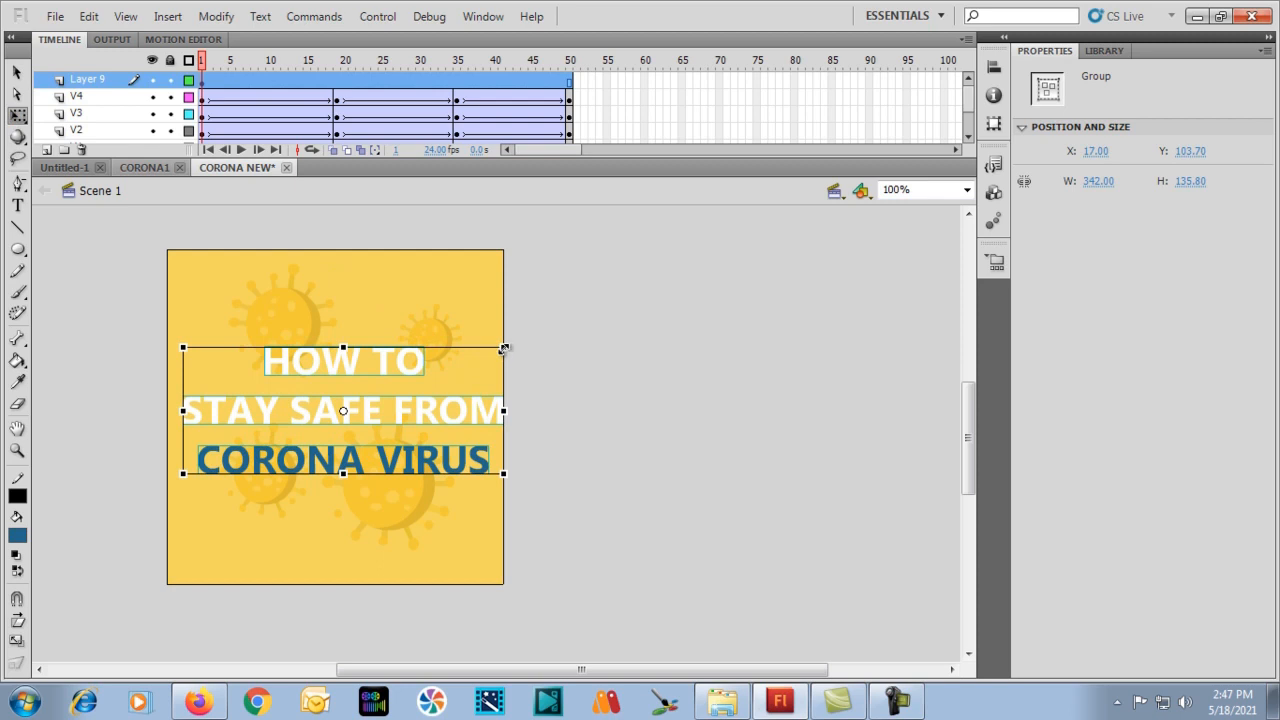
drag(503, 348, 456, 367)
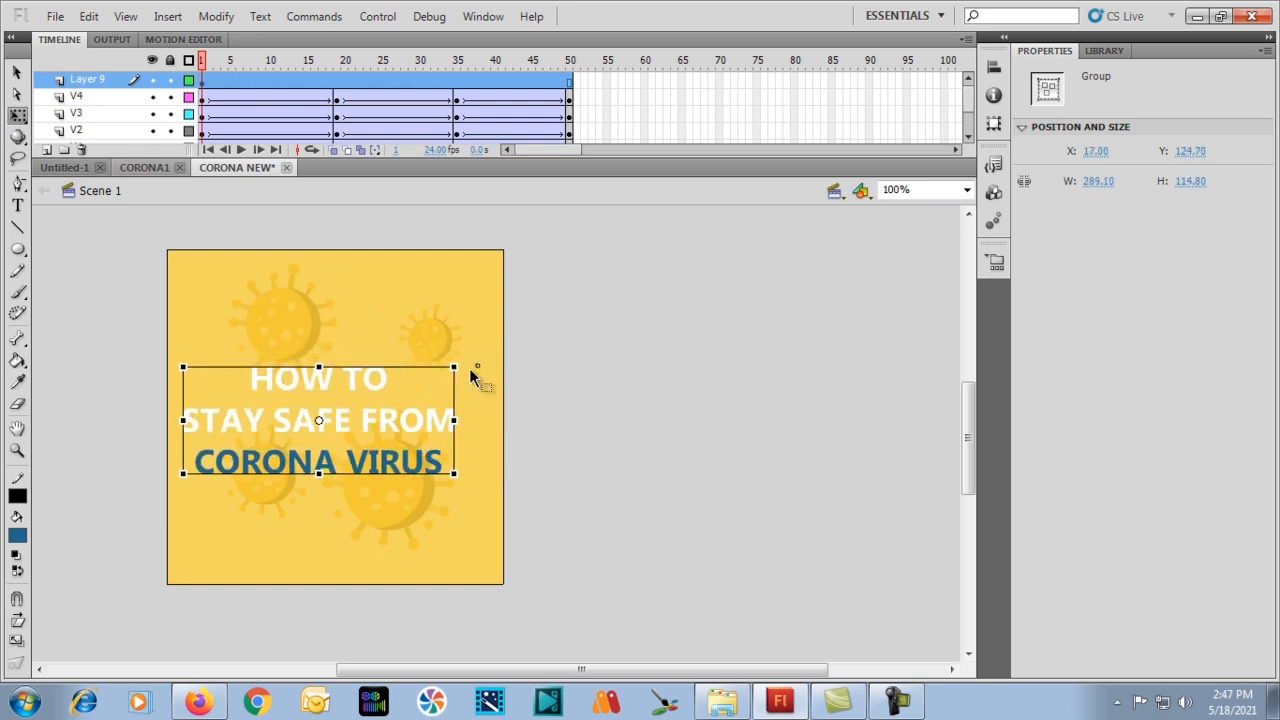
click(293, 420)
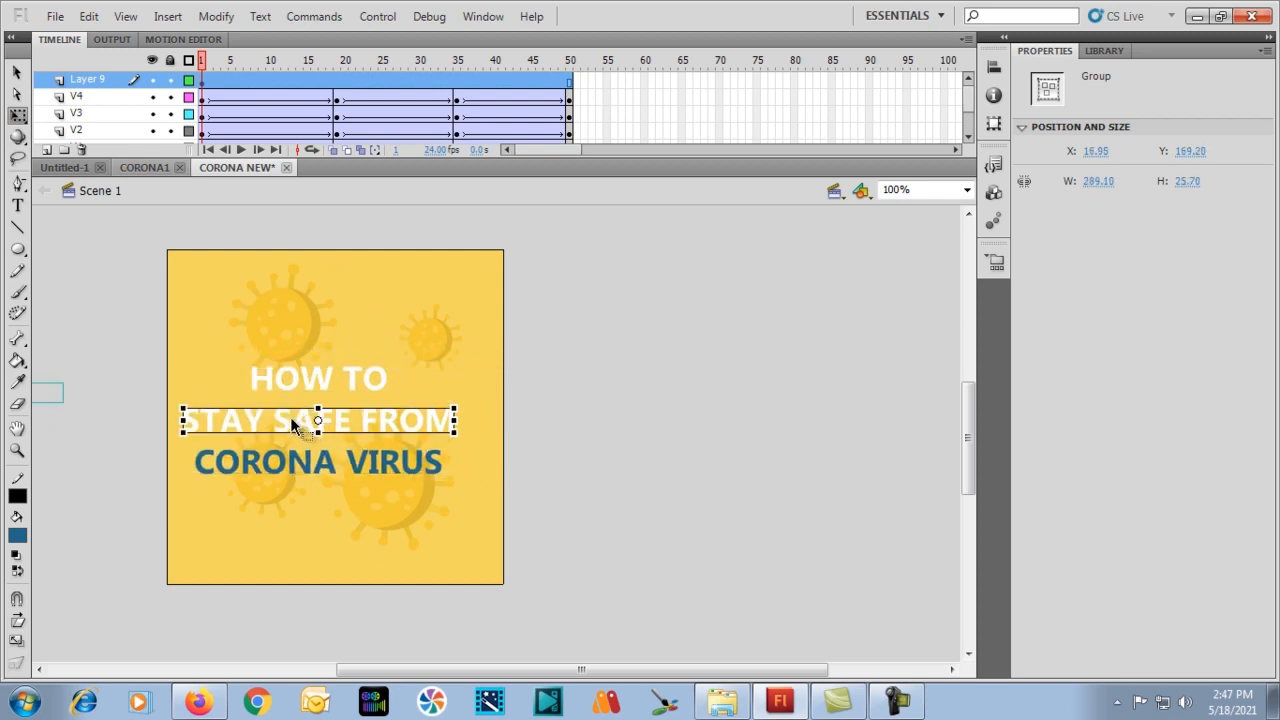
Move the three title groups toward the stage centre, check against the reference video in Camtasia Studio, and scale them to about 279 x 111 px.
click(290, 416)
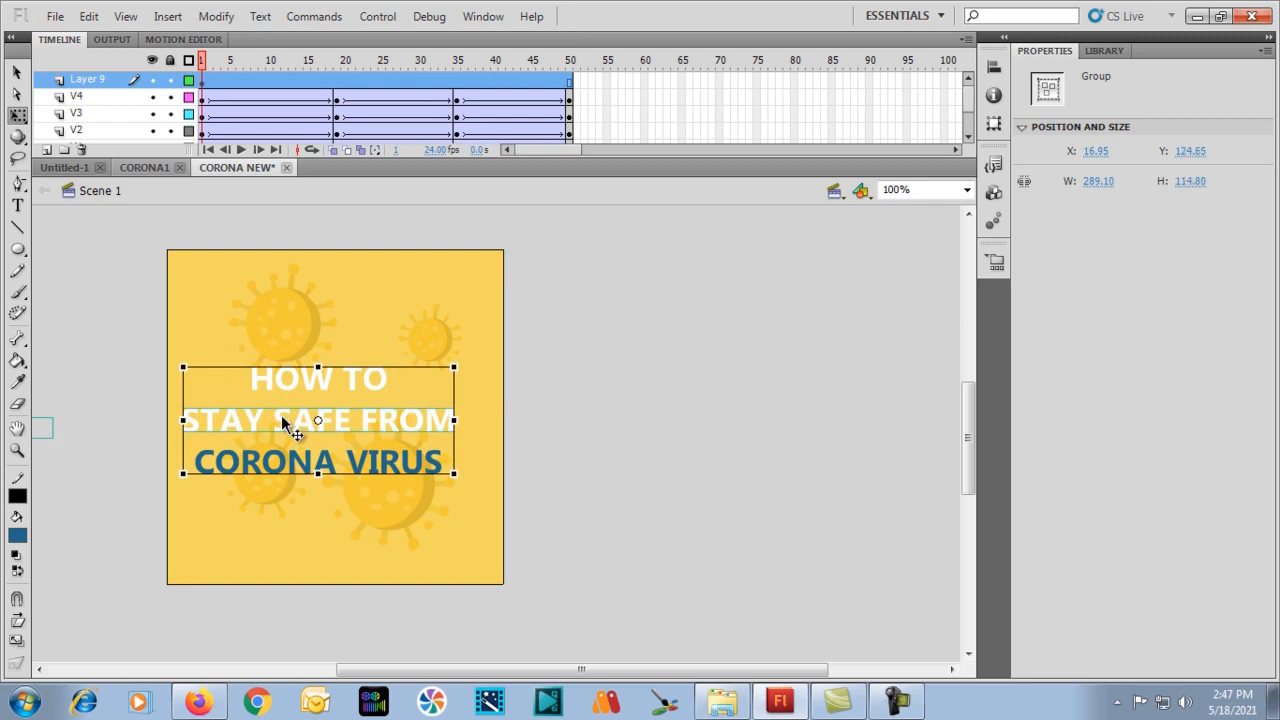
drag(281, 415, 299, 408)
key(alt+Tab)
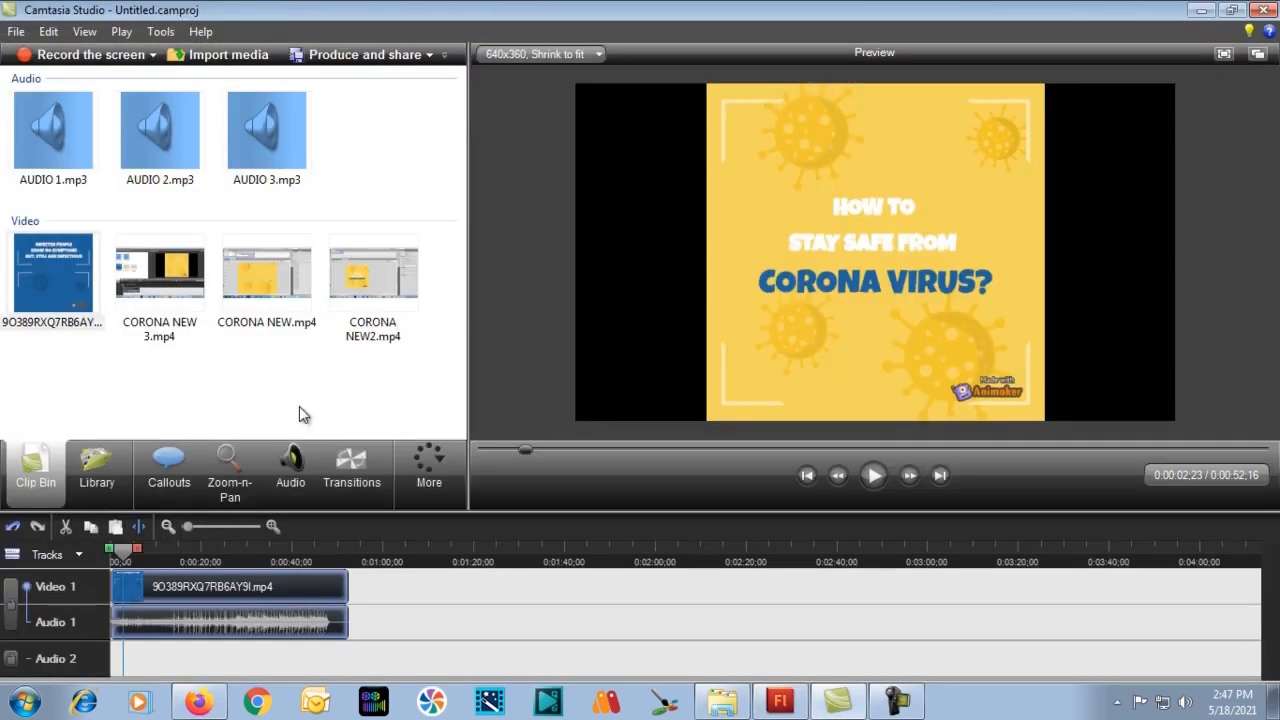
key(alt+Tab)
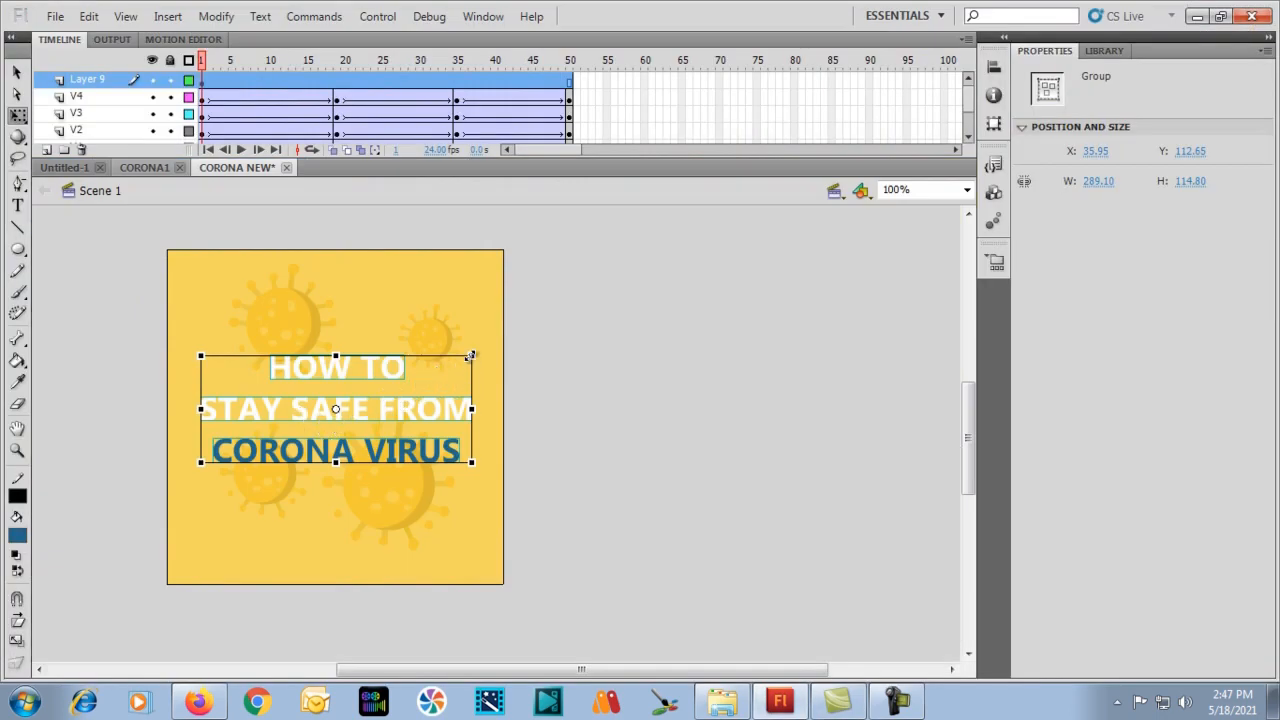
drag(470, 355, 462, 359)
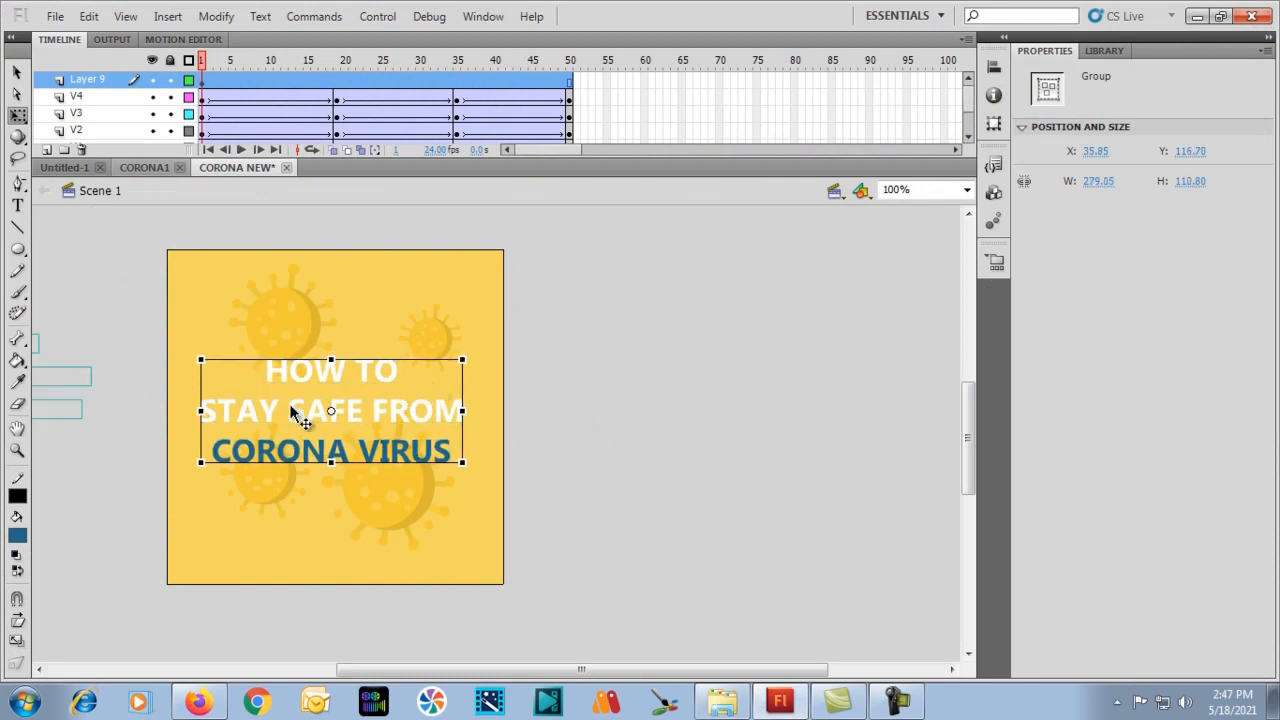
Position the three title groups together in the middle of the stage, at about X 43, Y 116.
drag(305, 418, 308, 420)
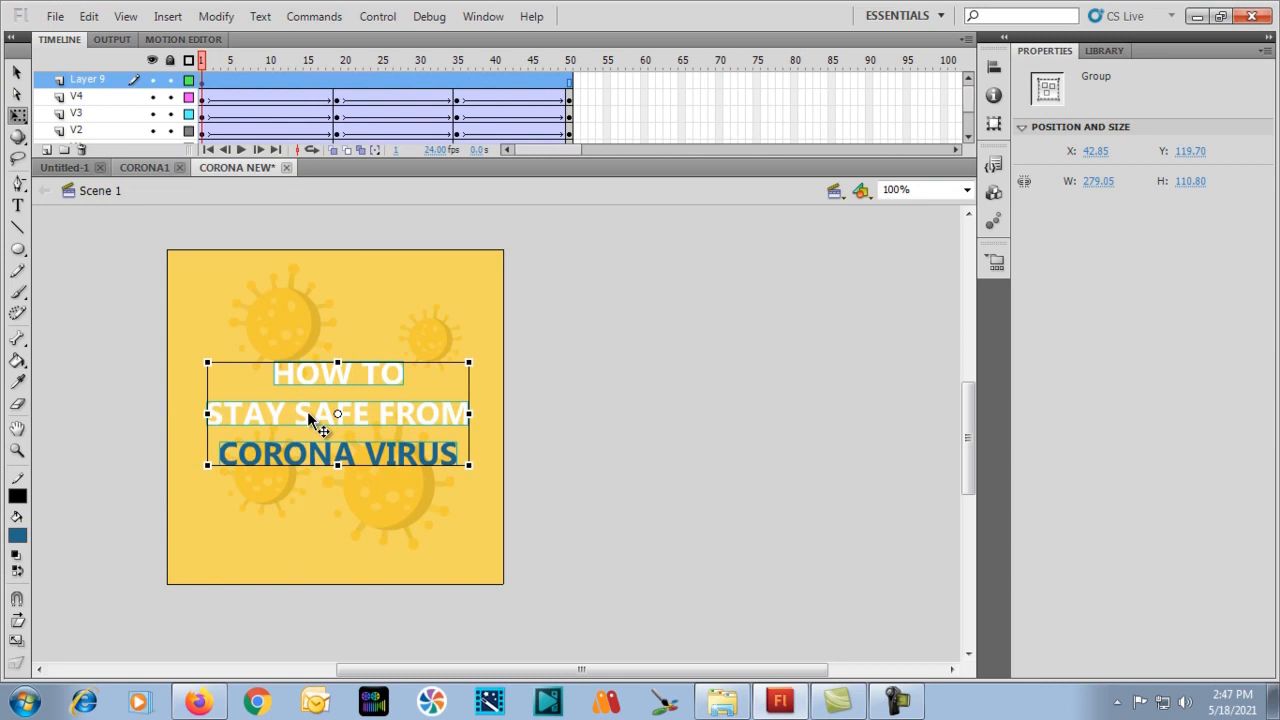
key(Up)
key(Up)
key(Up)
key(Up)
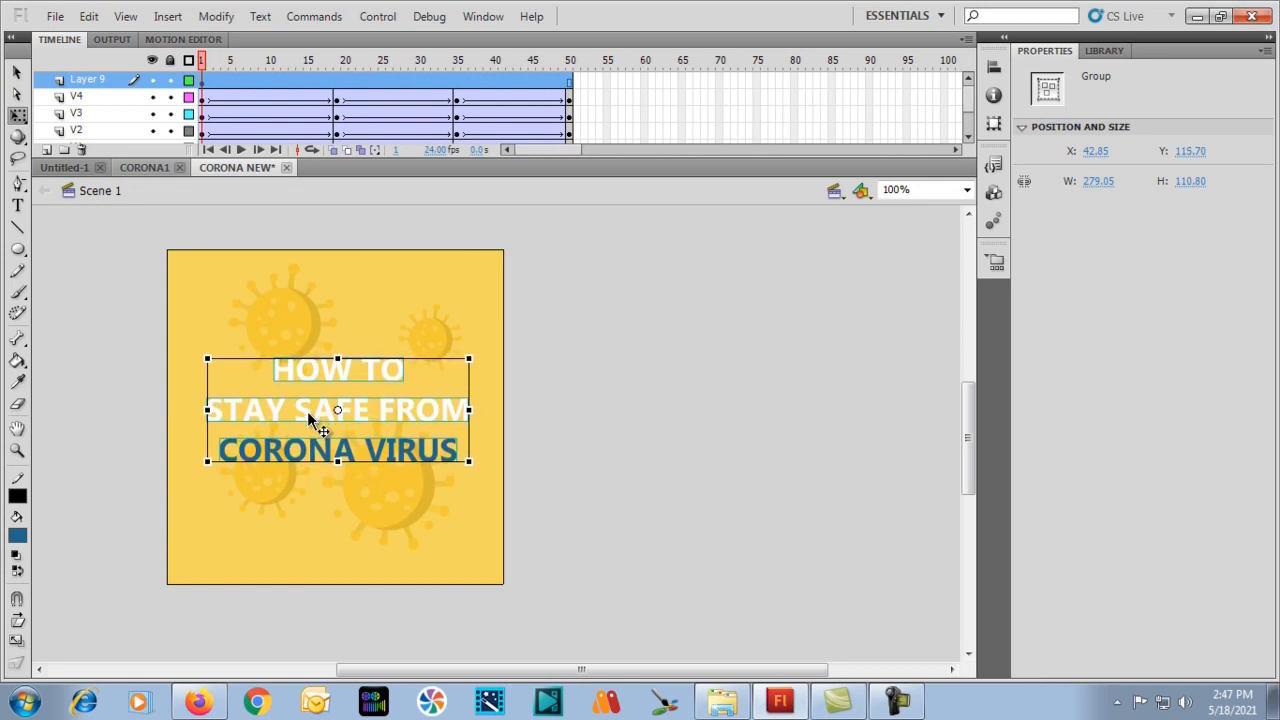
Select the HOW TO, STAY SAFE FROM and CORONA VIRUS groups and distribute them to separate layers.
click(106, 95)
click(107, 77)
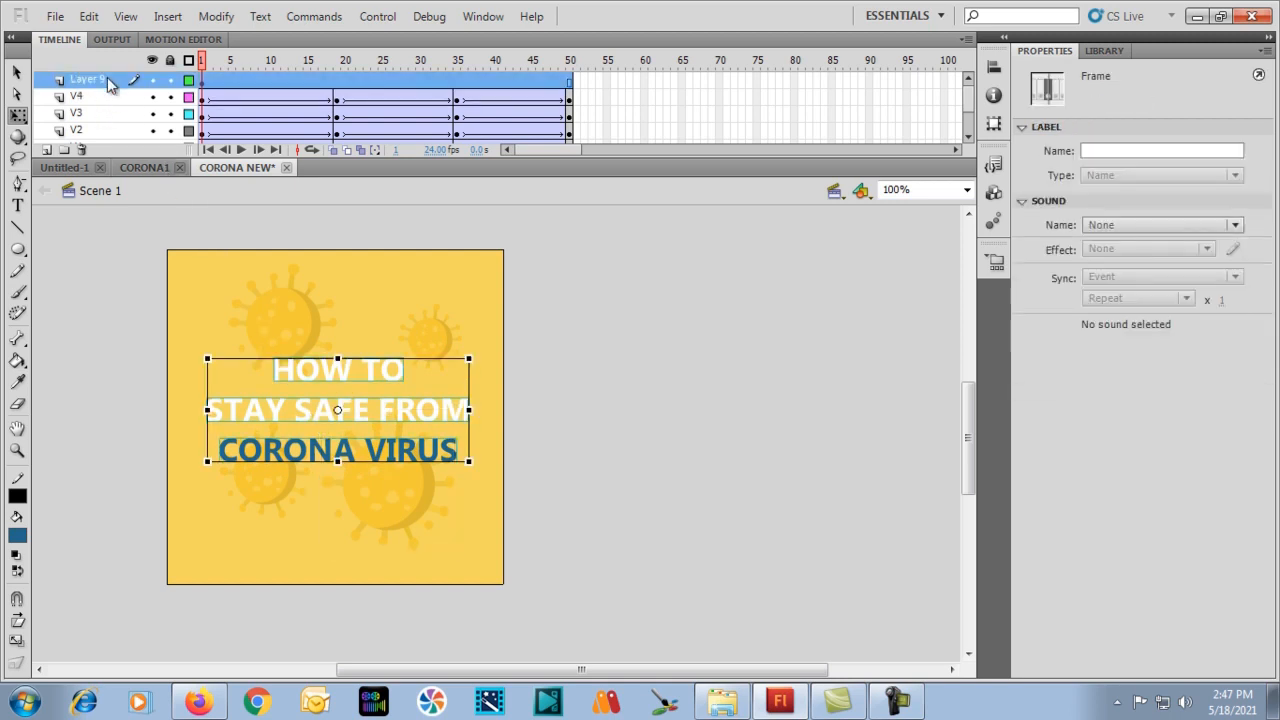
click(95, 312)
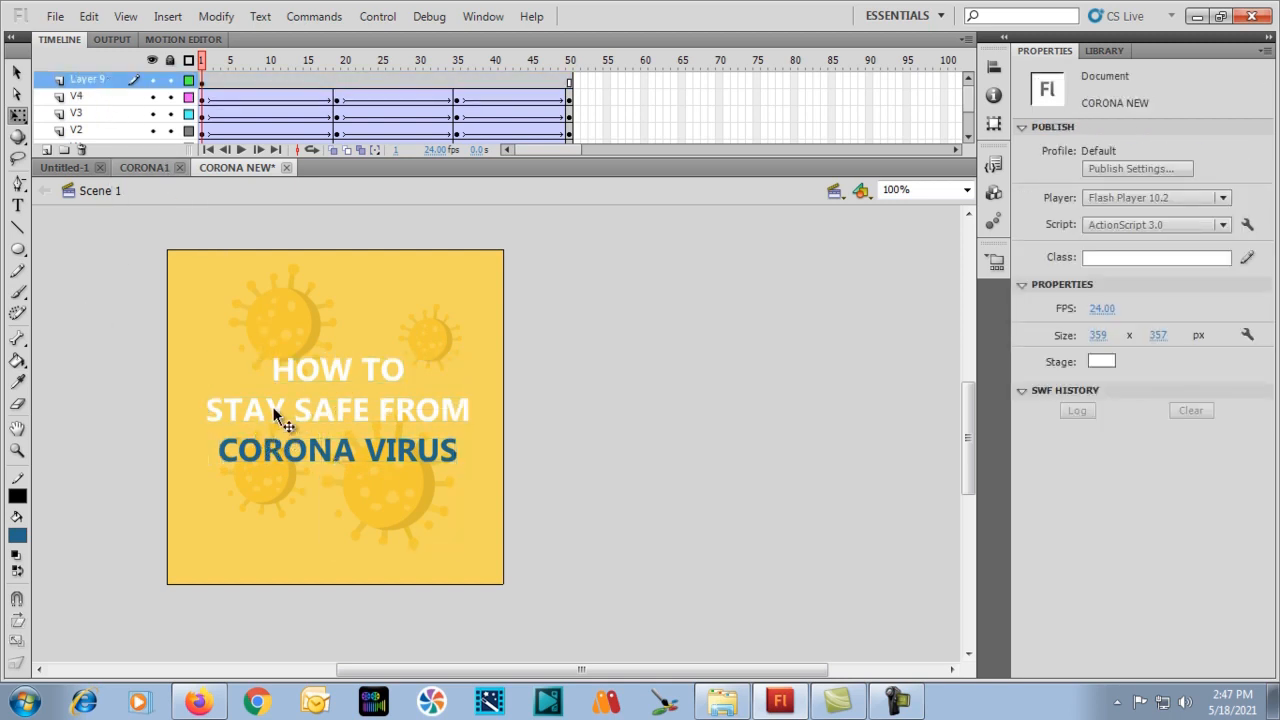
click(273, 407)
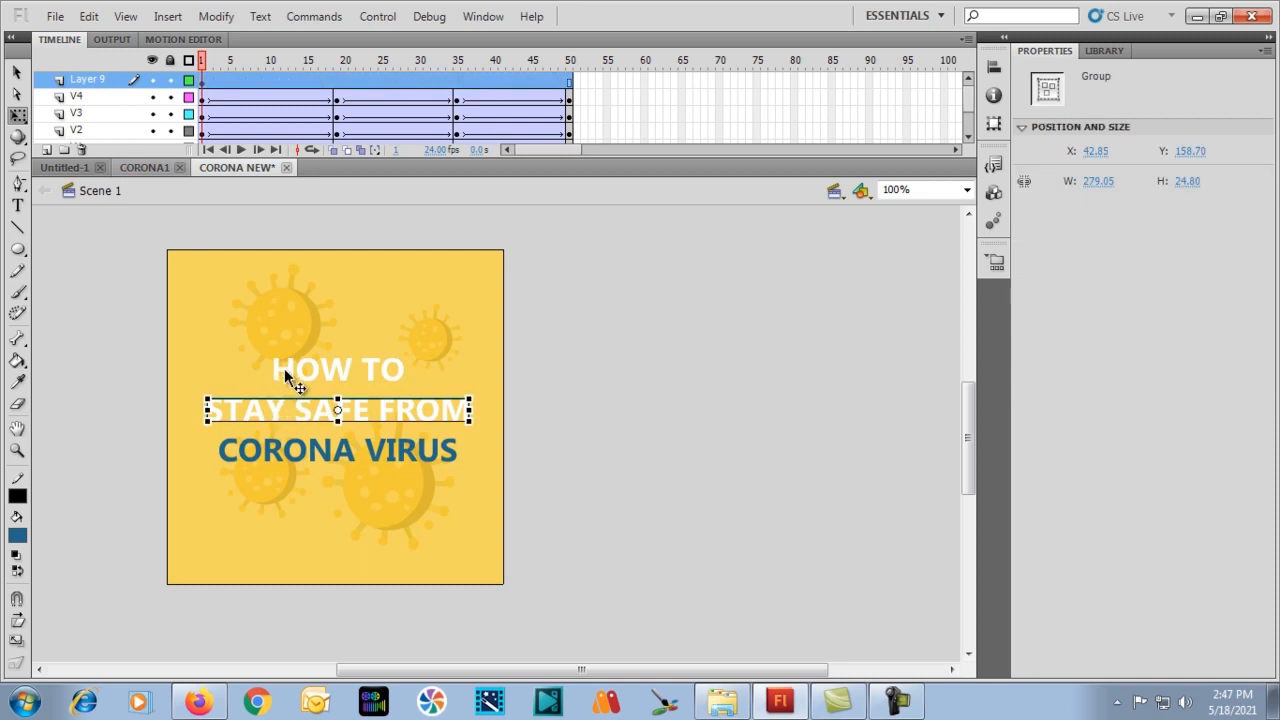
shift+click(286, 374)
shift+click(269, 447)
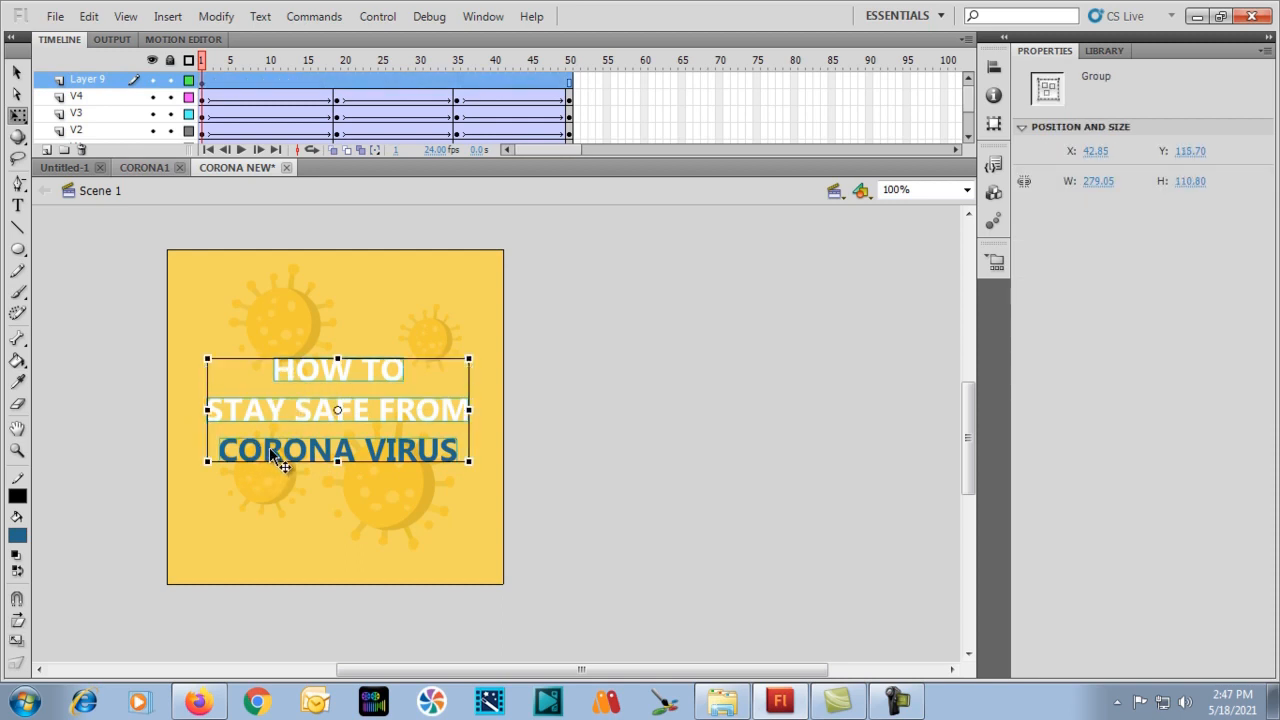
right_click(270, 450)
click(316, 564)
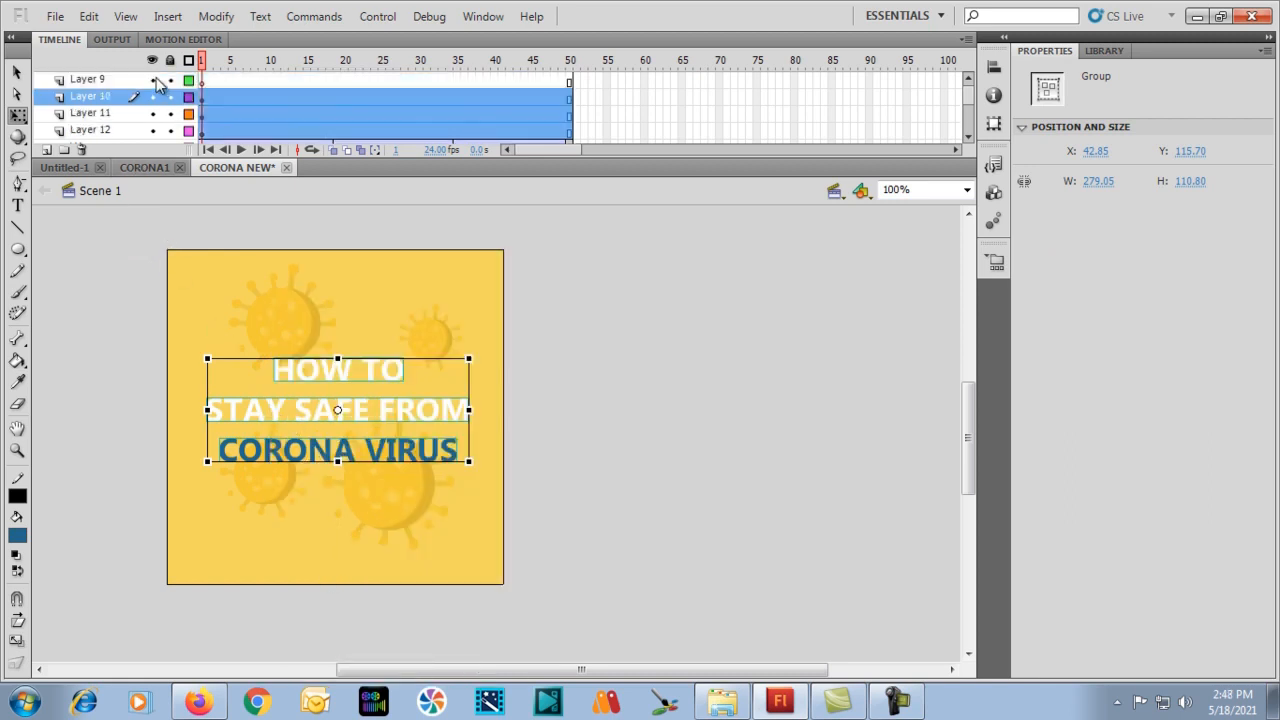
Delete the emptied Layer 9 from the timeline.
click(106, 79)
right_click(106, 78)
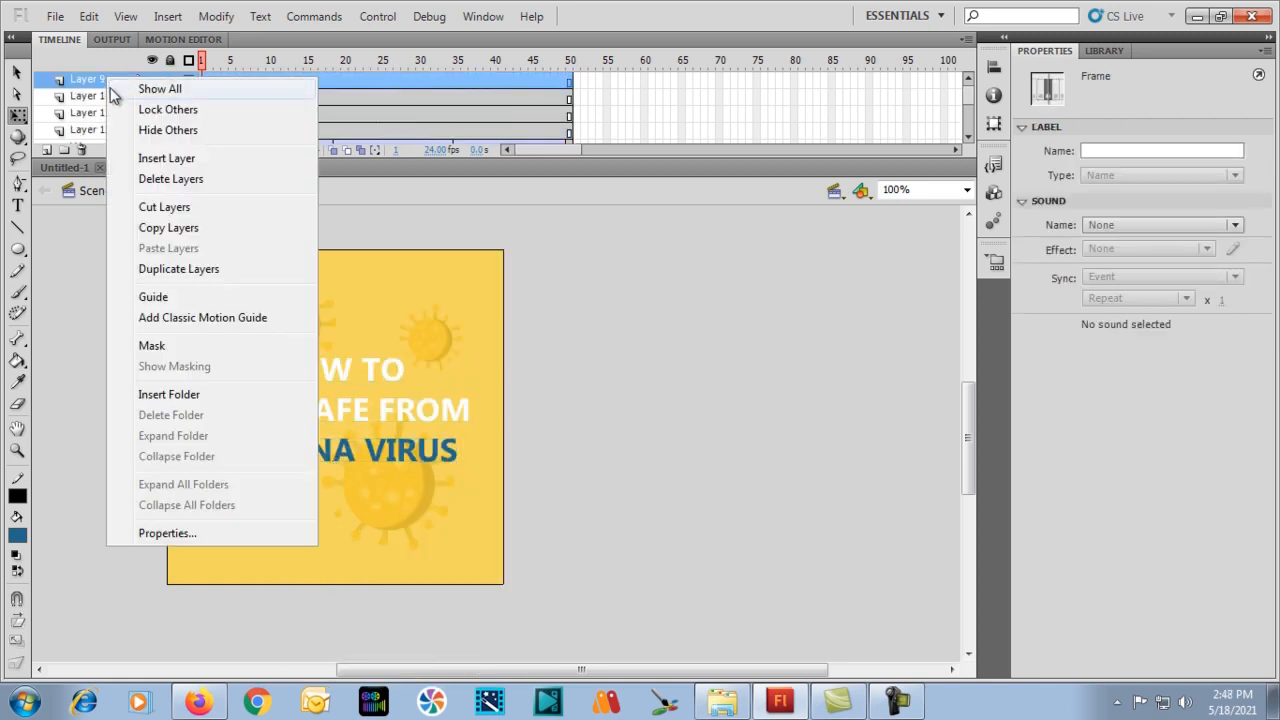
click(150, 180)
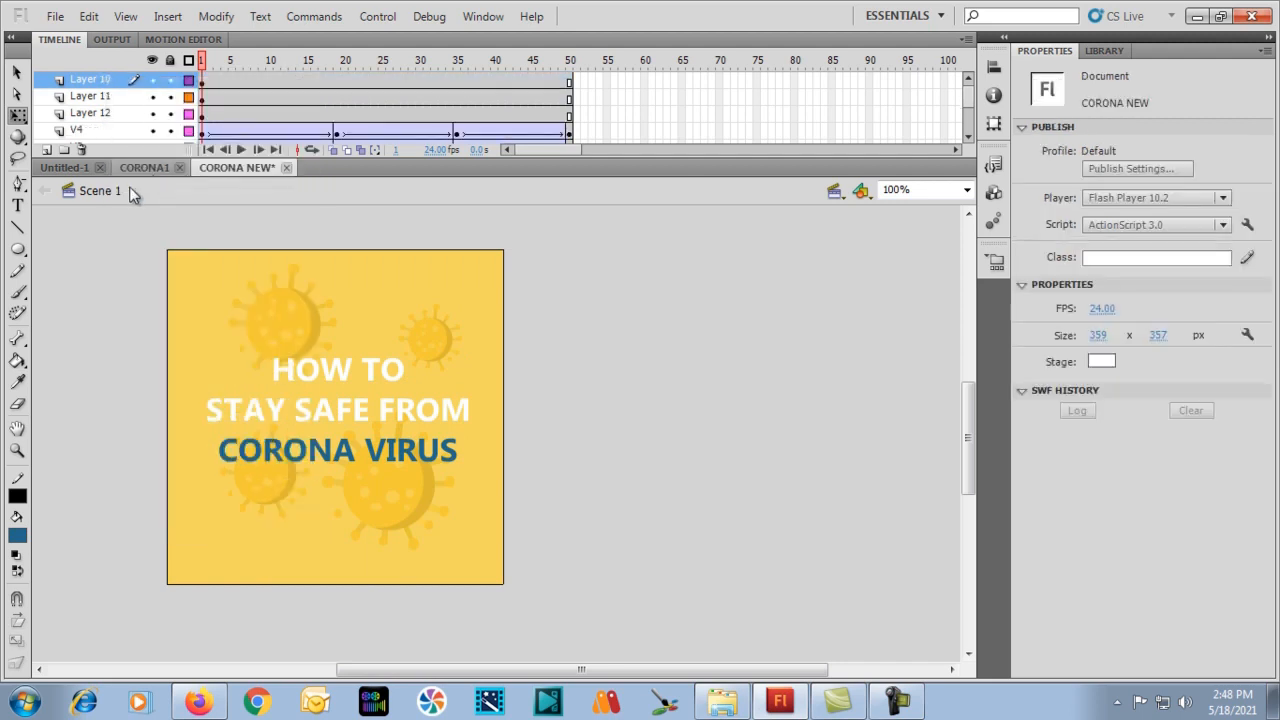
Rename the title layers: C1 for CORONA VIRUS, C2 for STAY SAFE FROM and C3 for HOW TO.
click(92, 116)
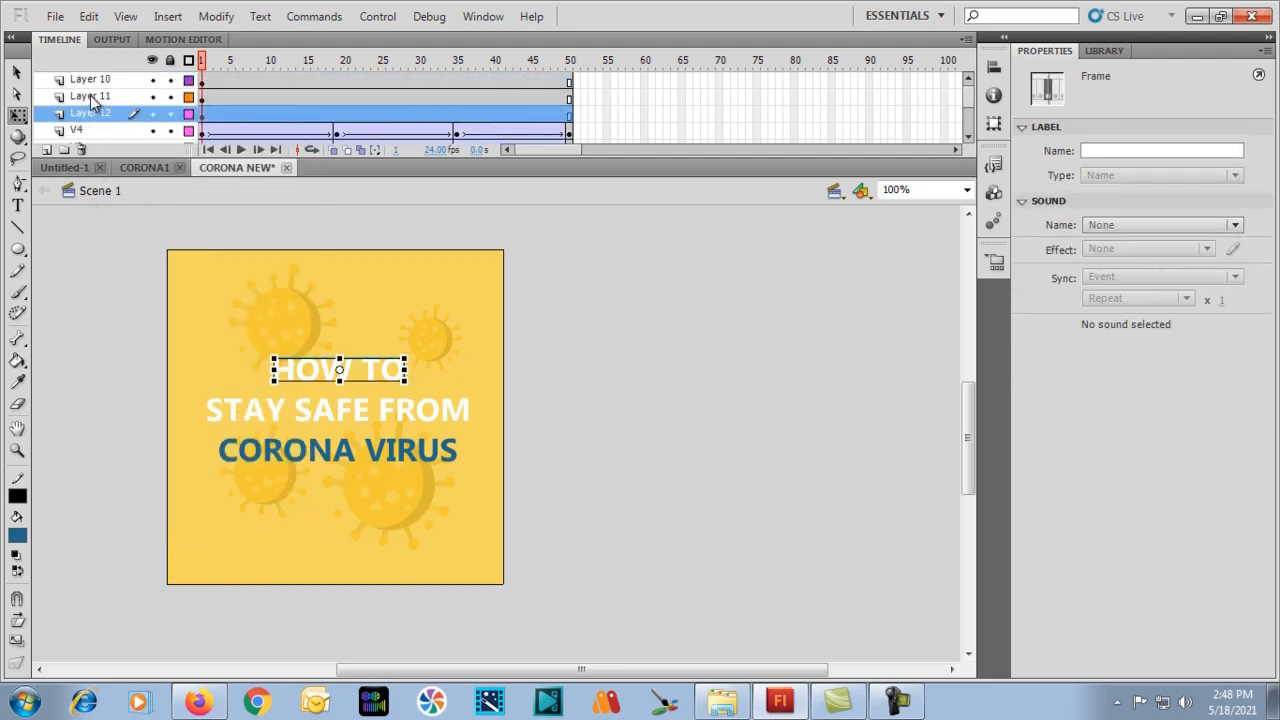
click(90, 96)
click(92, 80)
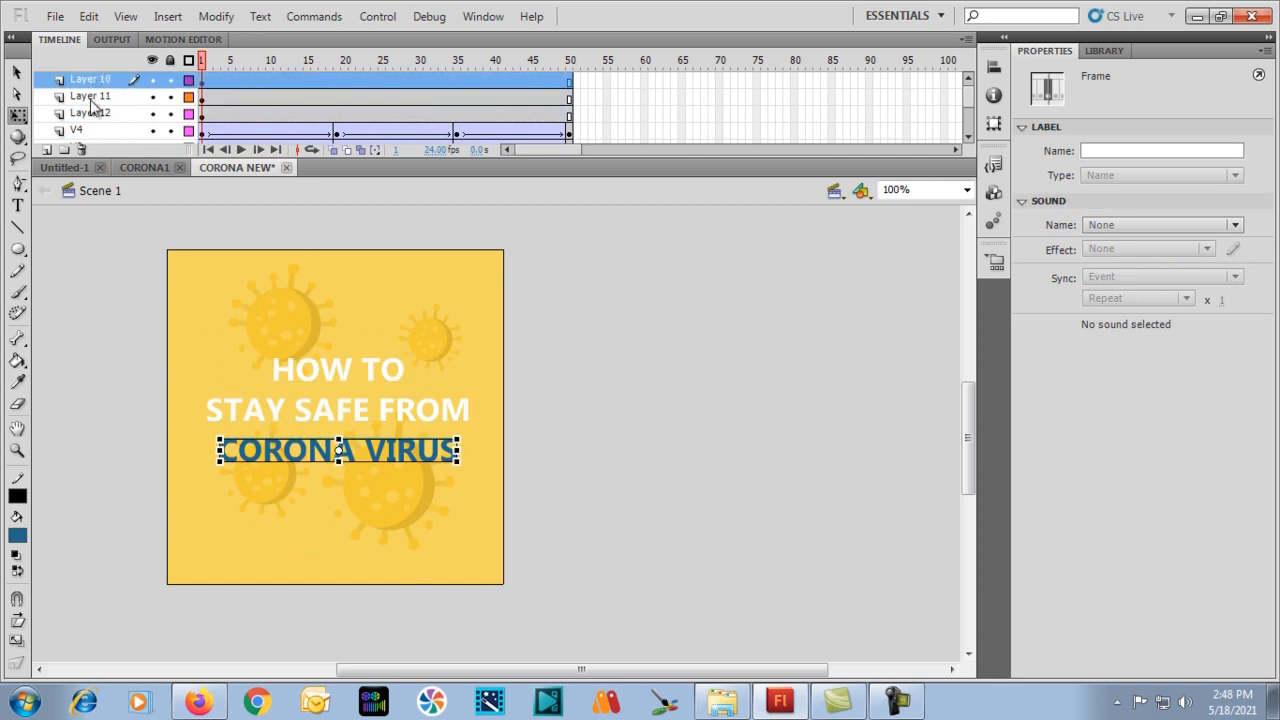
double_click(98, 82)
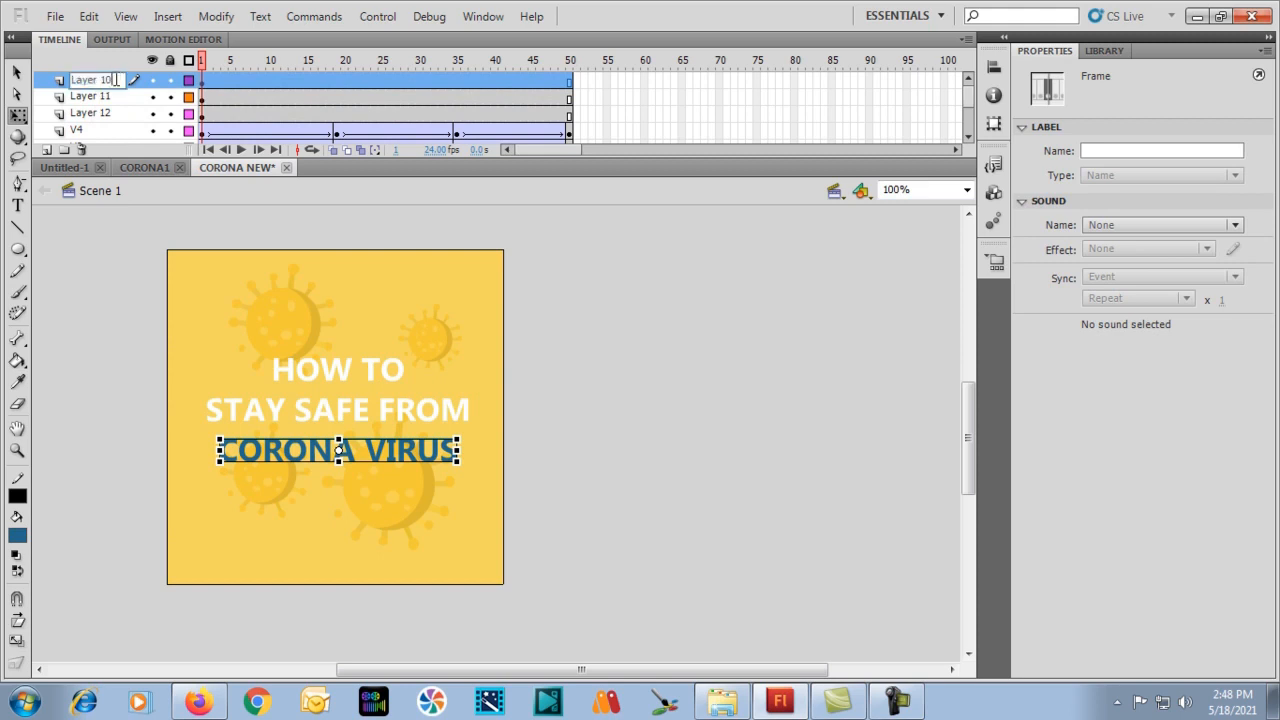
text(C1)
click(77, 100)
double_click(77, 97)
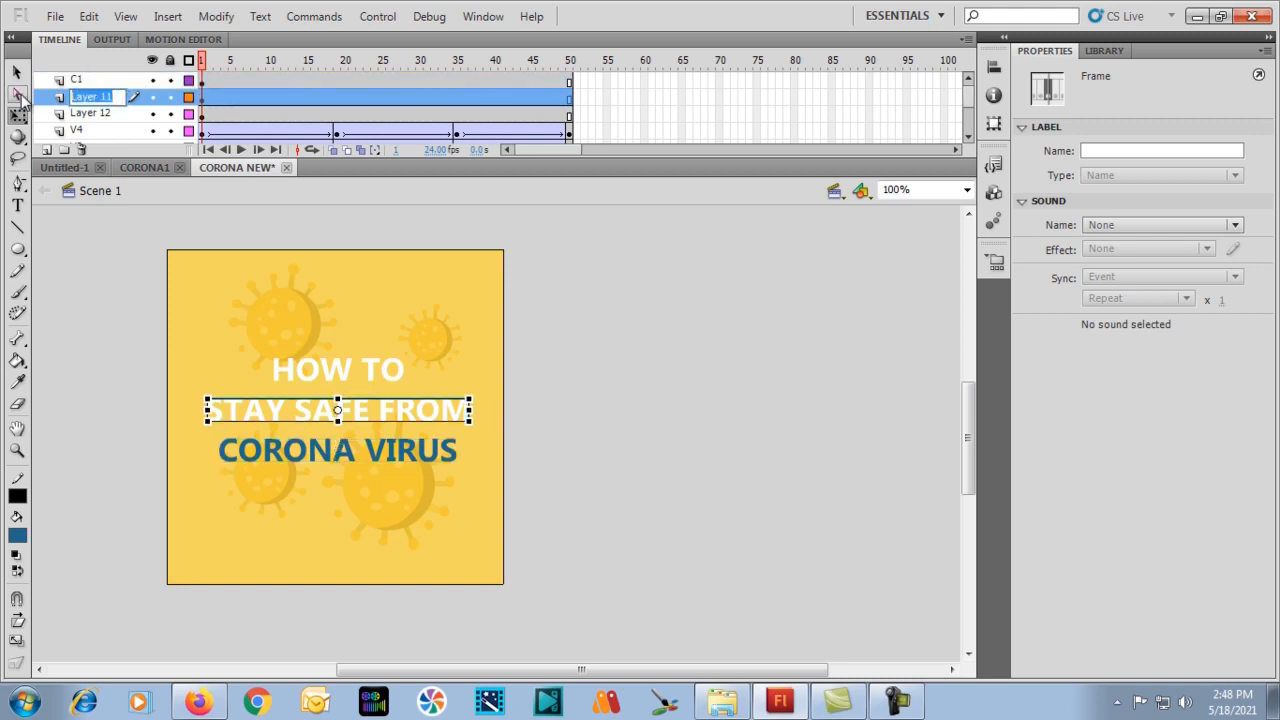
text(C2)
double_click(77, 113)
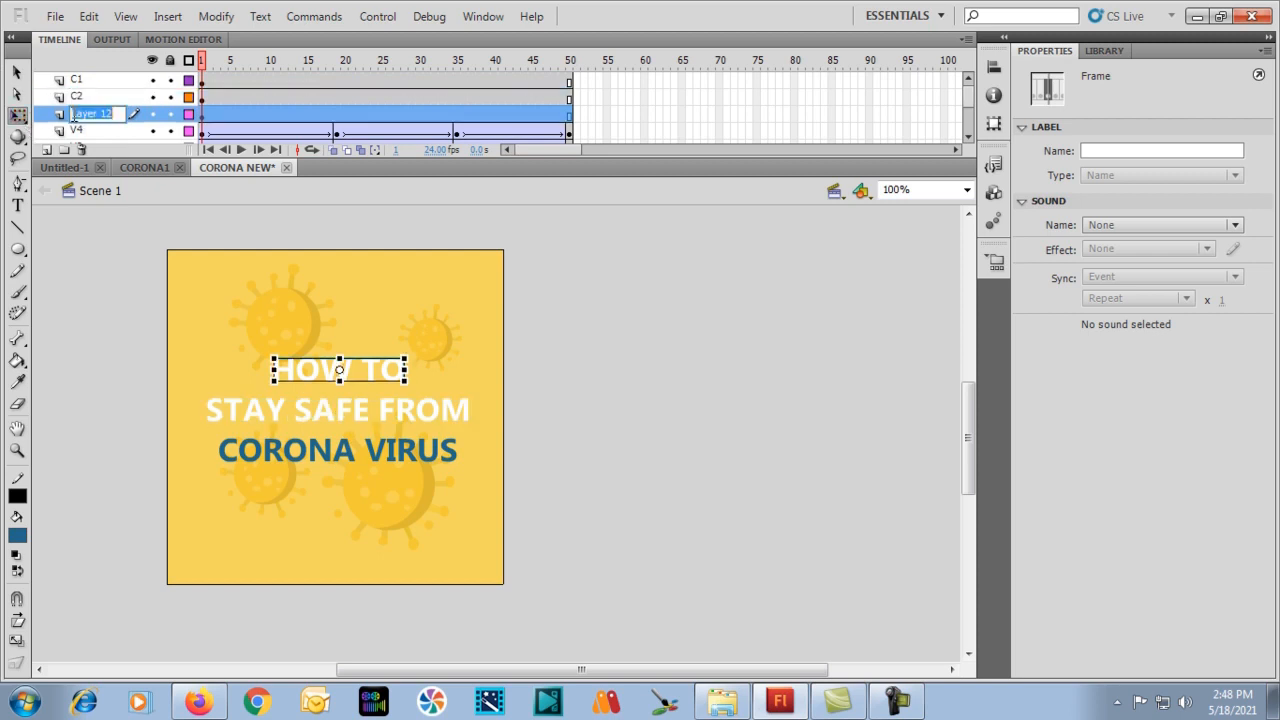
text(C3)
Examine layers C1, C2 and C3 and their frames to check which title line each layer holds.
click(91, 87)
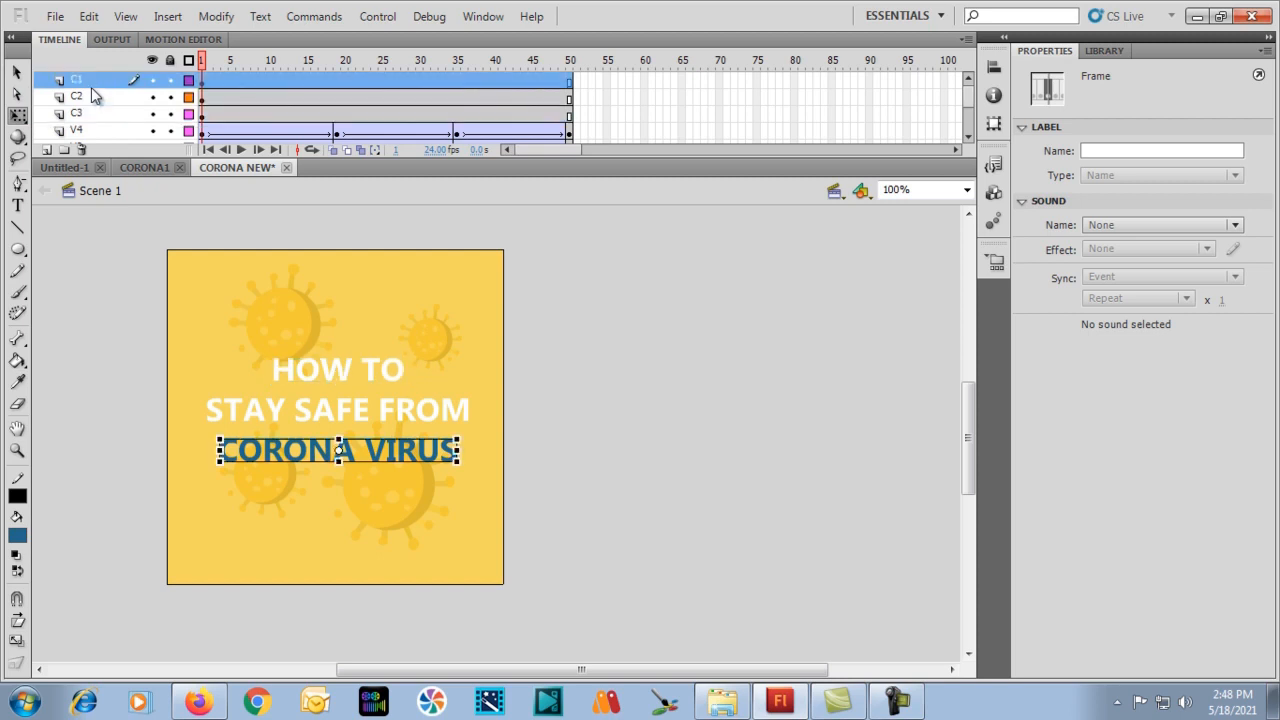
click(88, 97)
click(88, 113)
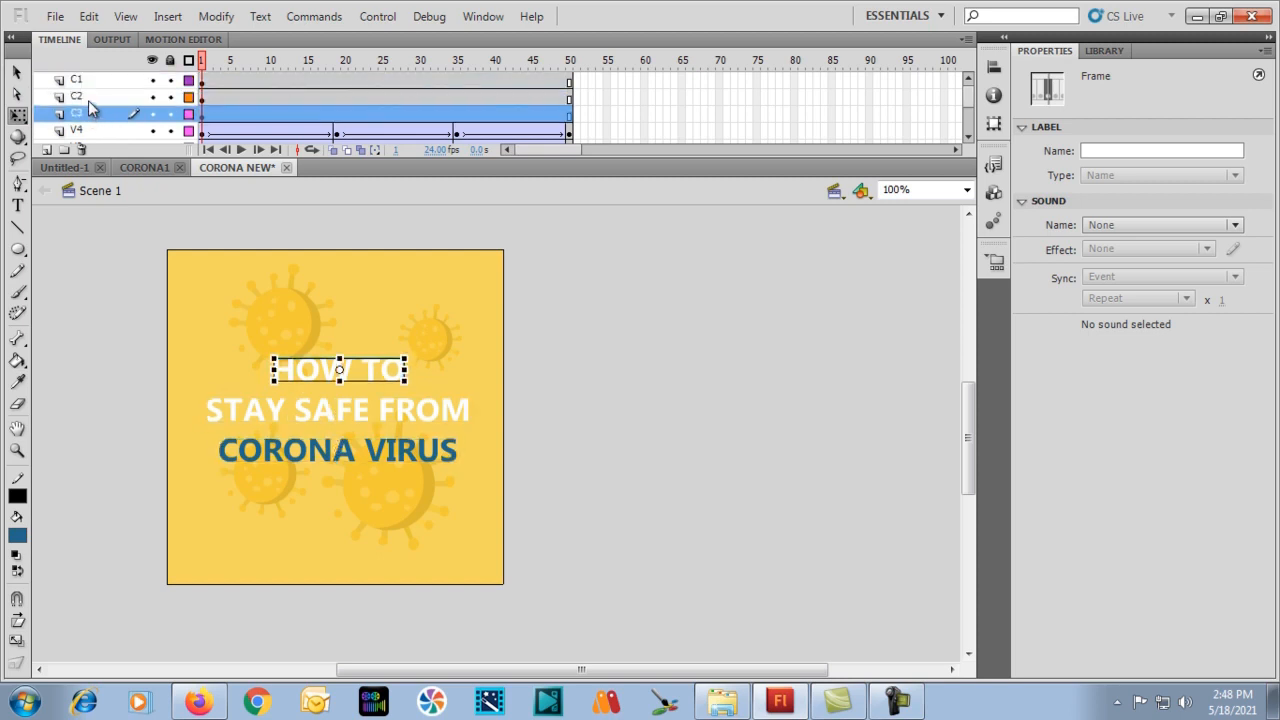
click(88, 96)
click(88, 81)
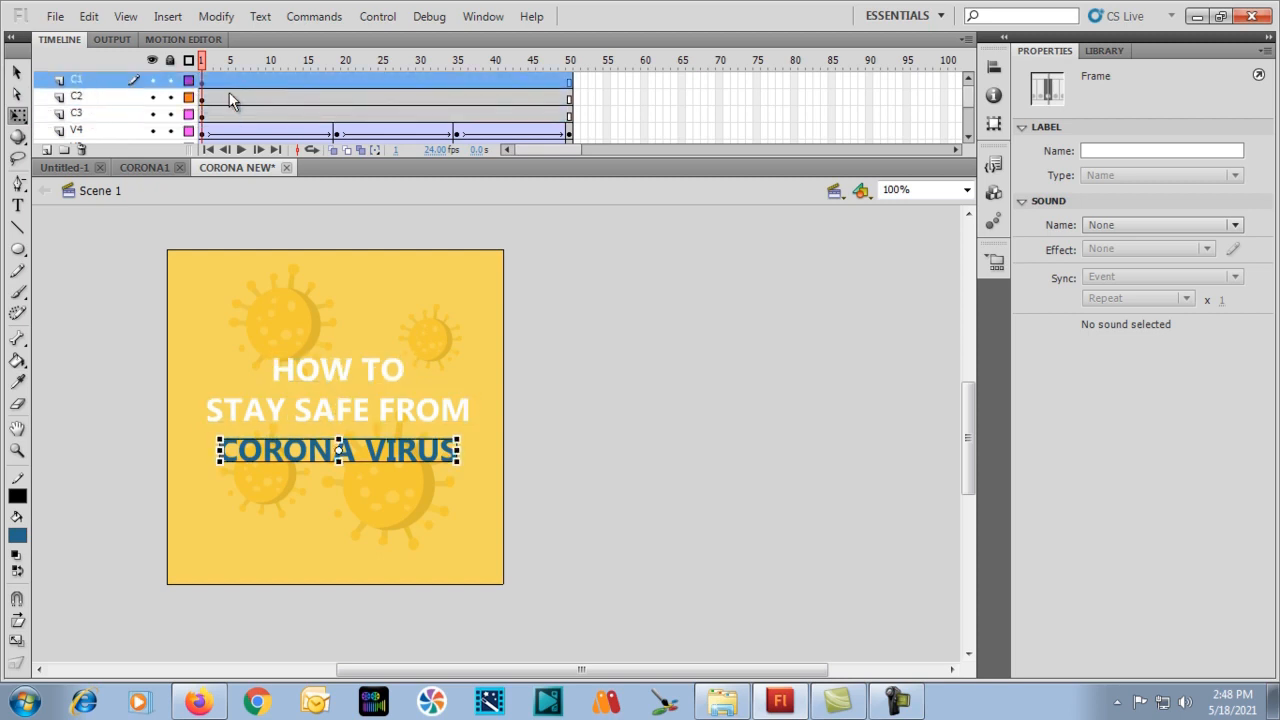
click(285, 96)
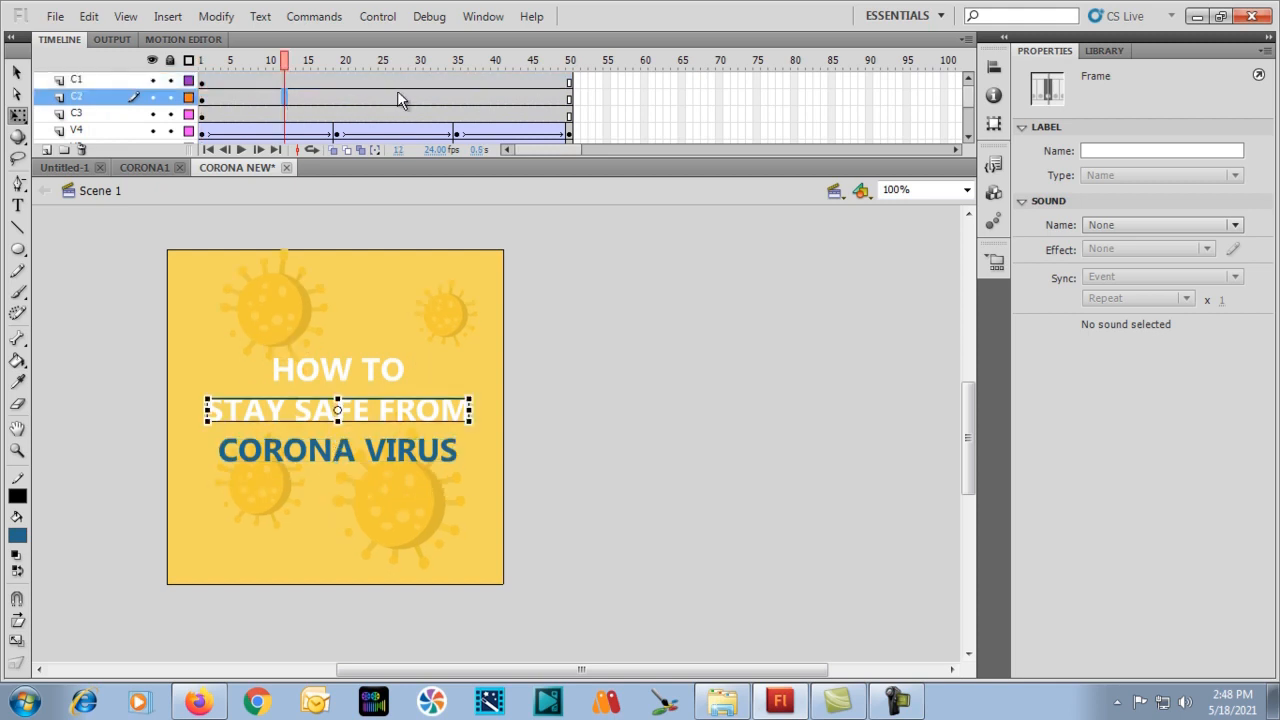
click(397, 92)
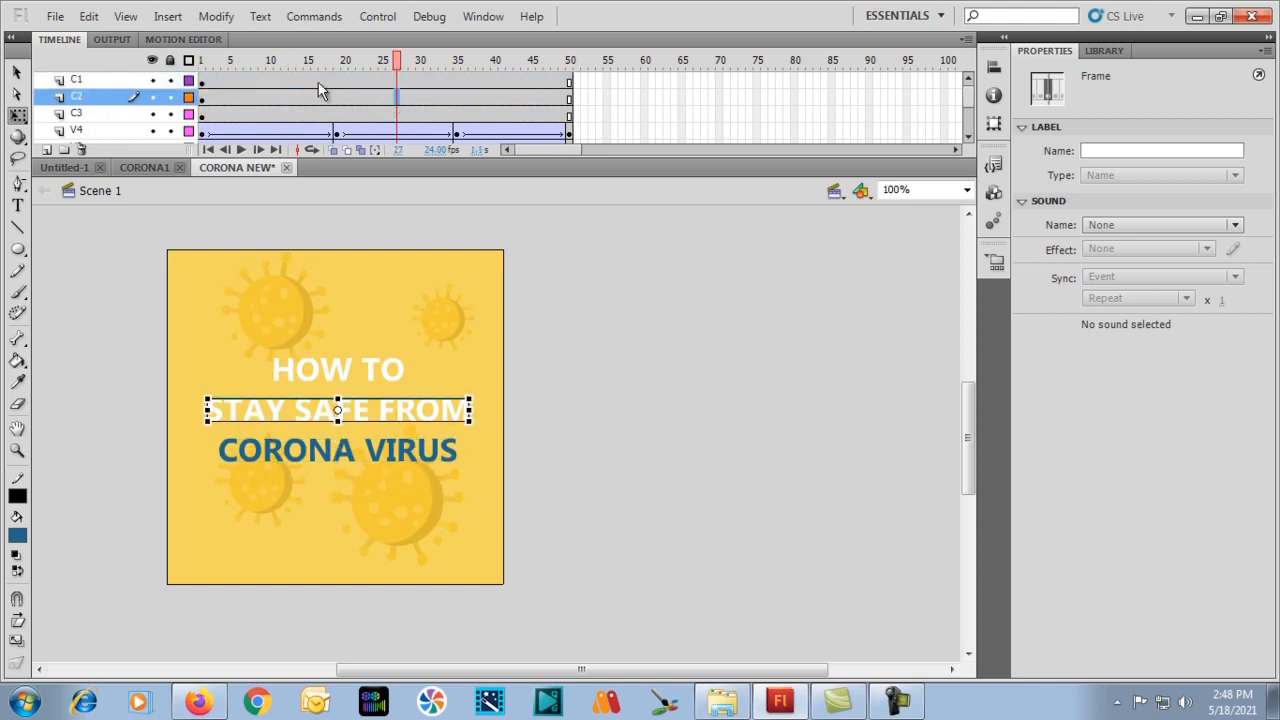
scroll(270, 87, down, 3)
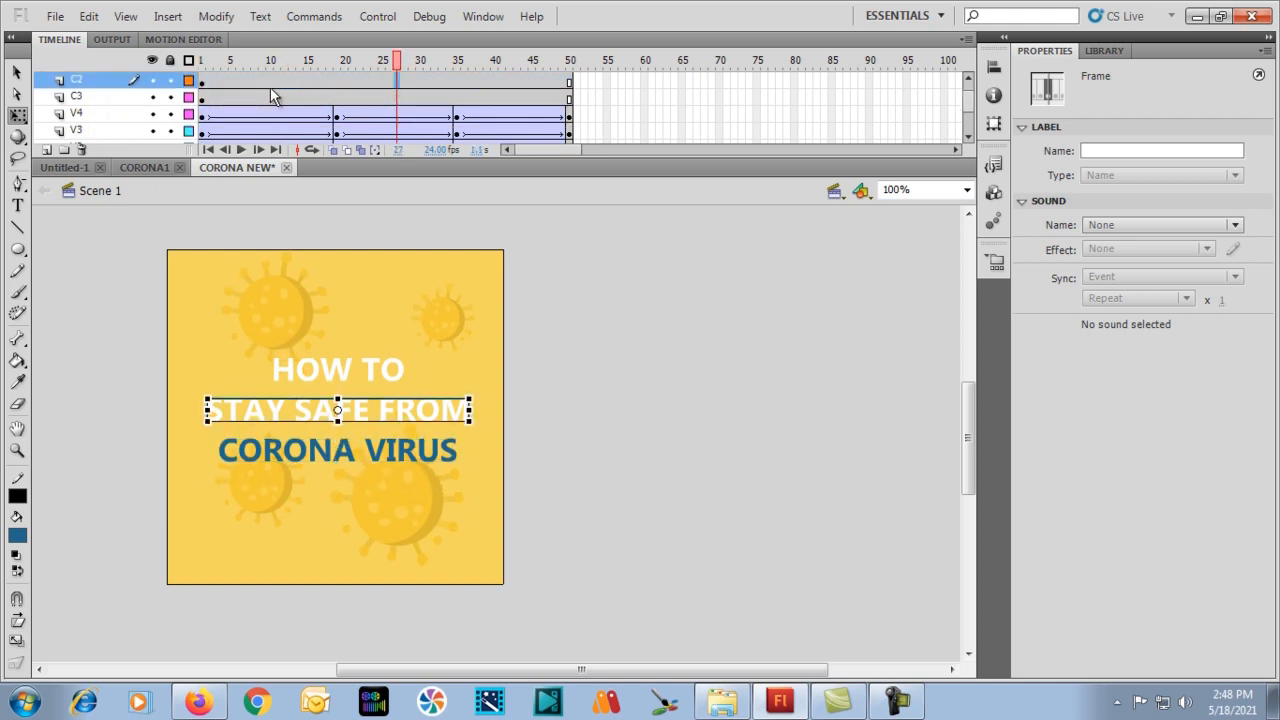
scroll(270, 87, up, 3)
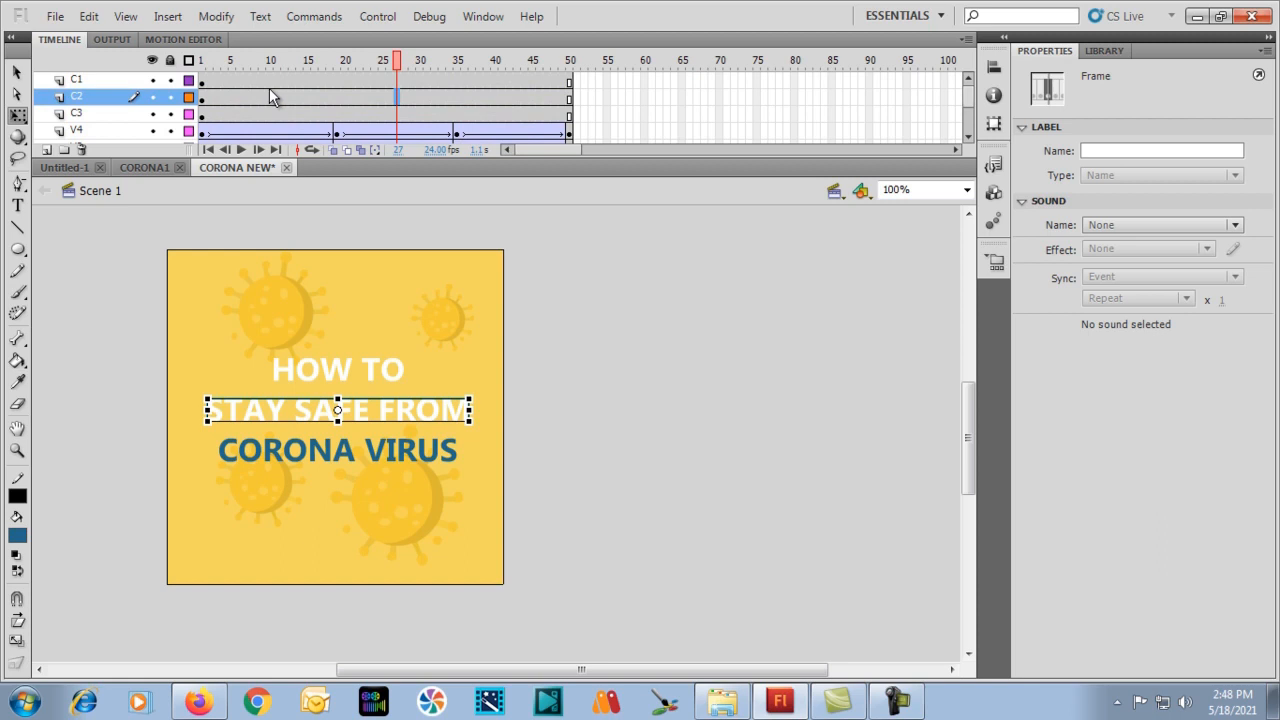
click(269, 96)
drag(205, 80, 202, 114)
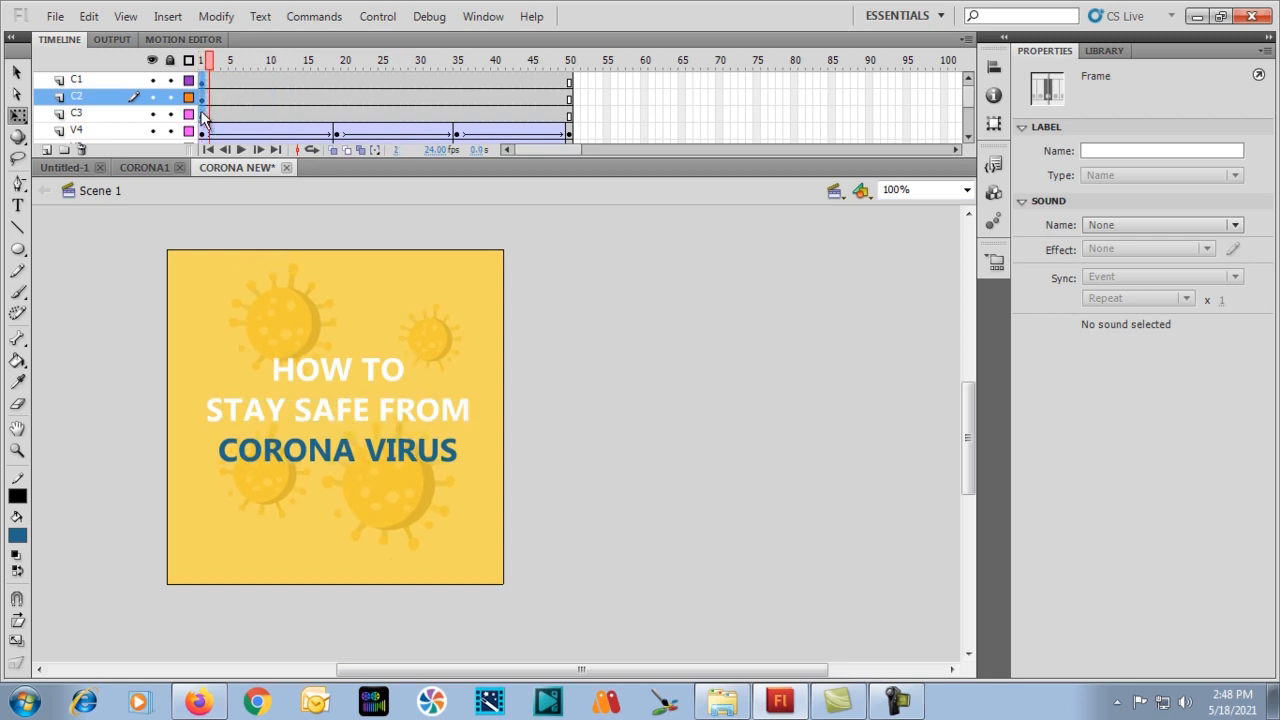
click(203, 116)
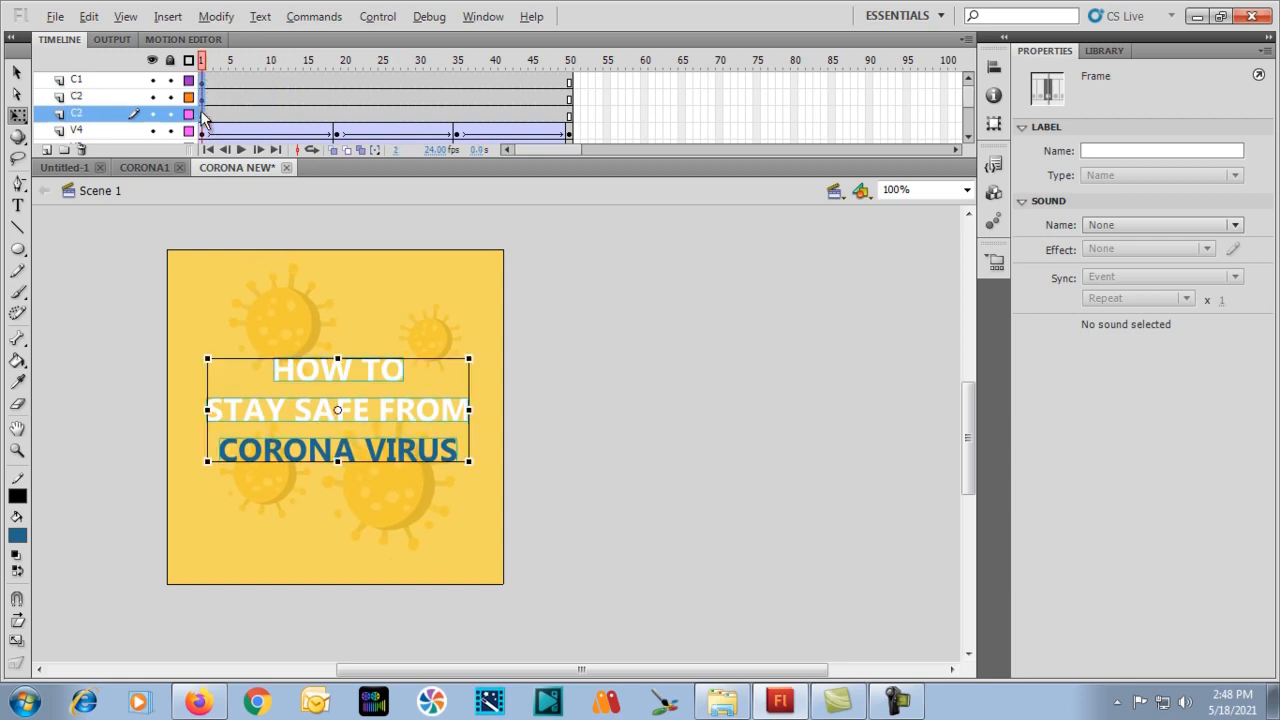
click(201, 113)
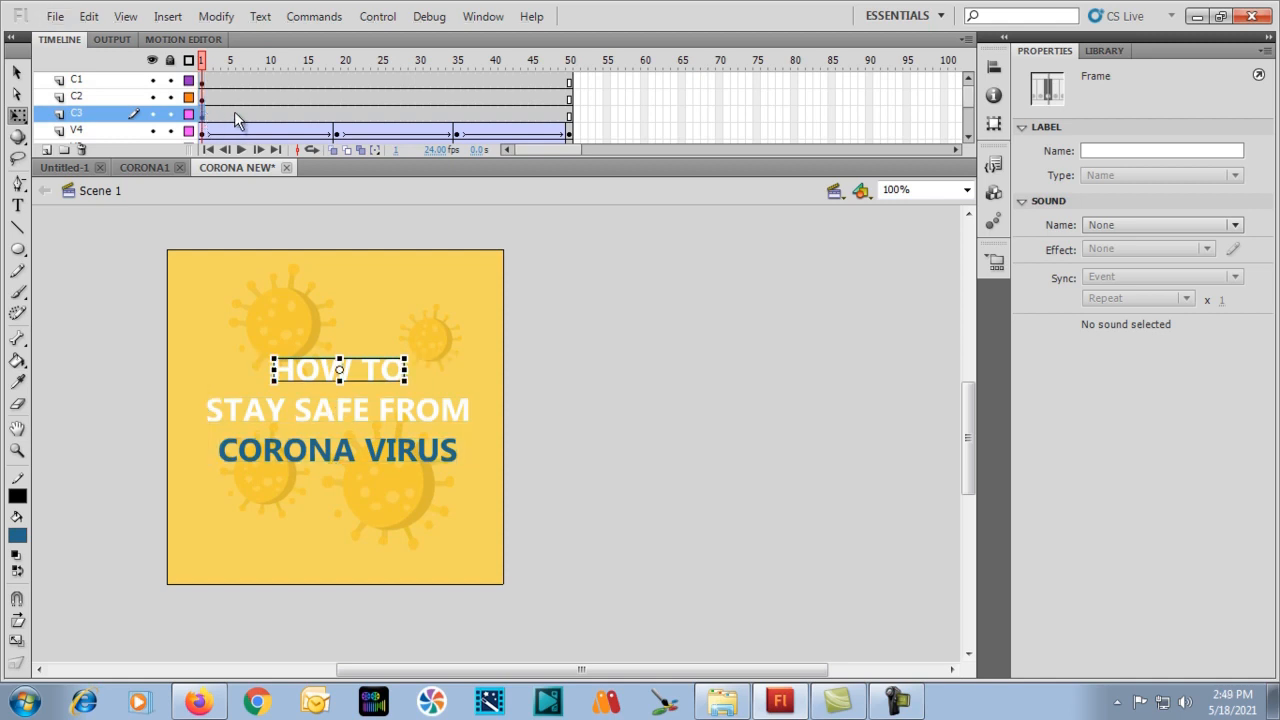
click(120, 101)
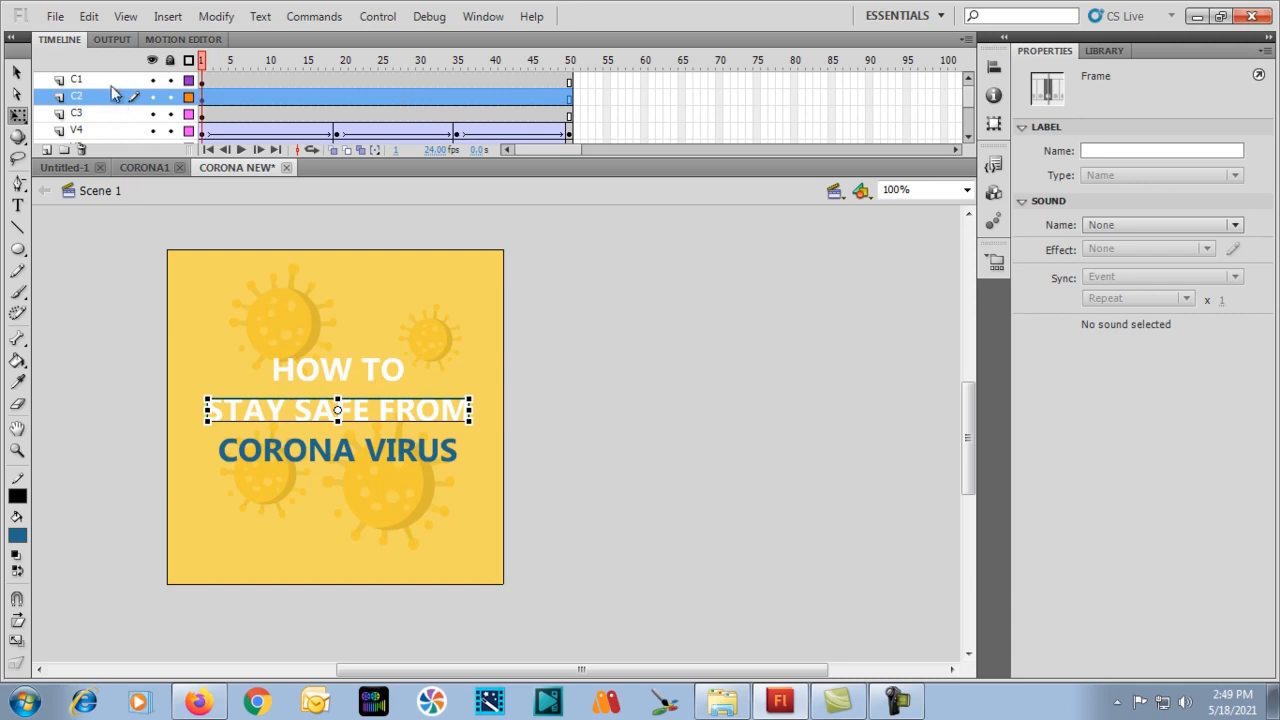
click(110, 84)
Switch to Camtasia Studio and replay the opening of the reference video to study how the title lines animate in.
key(alt+Tab)
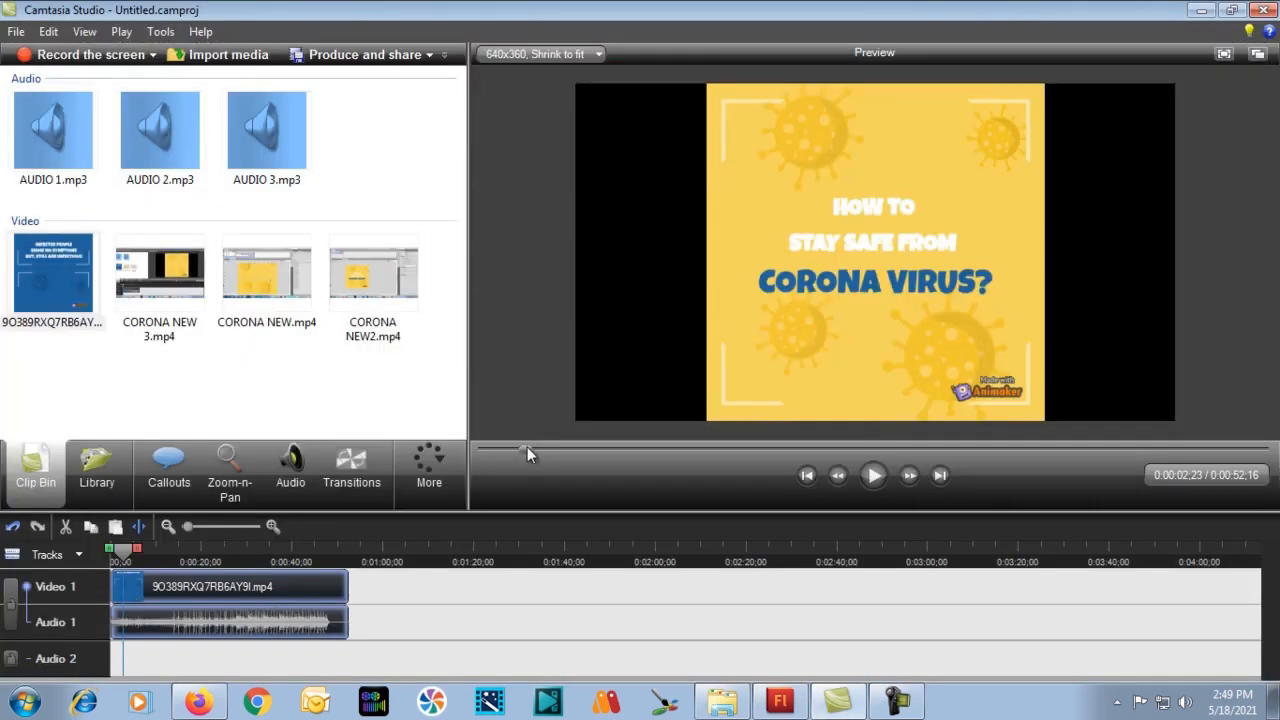
drag(527, 447, 494, 453)
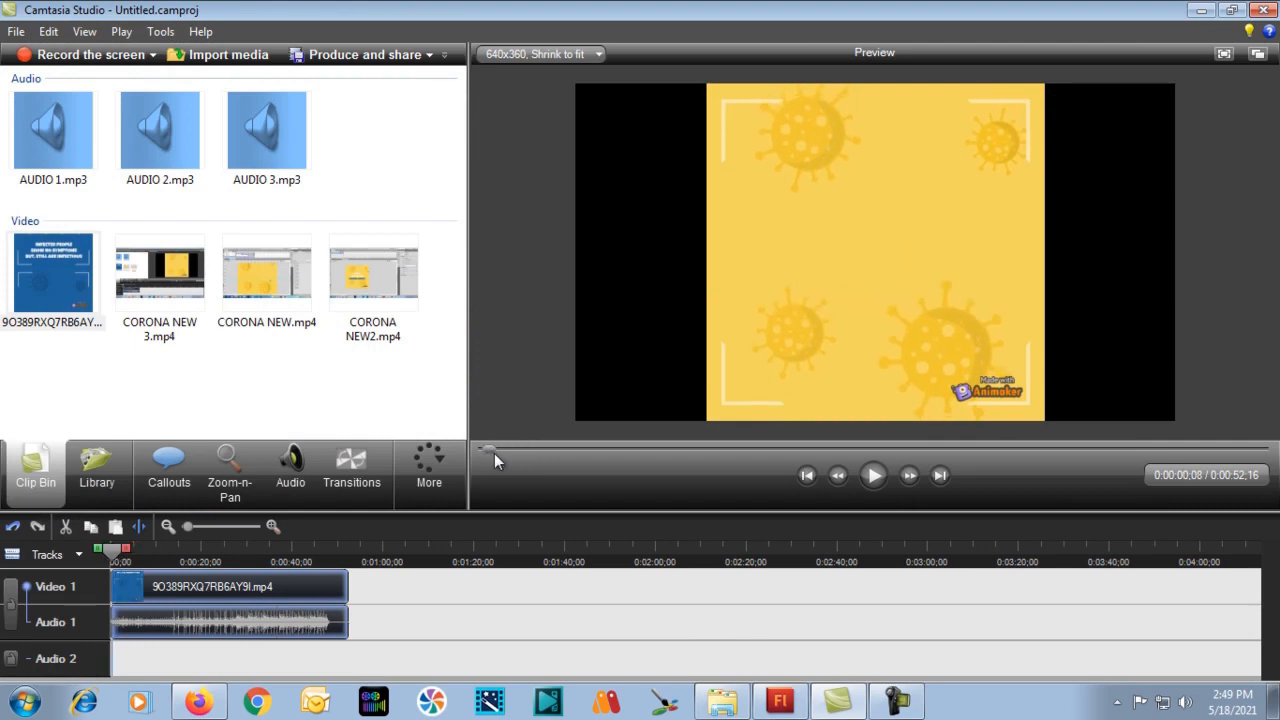
click(871, 480)
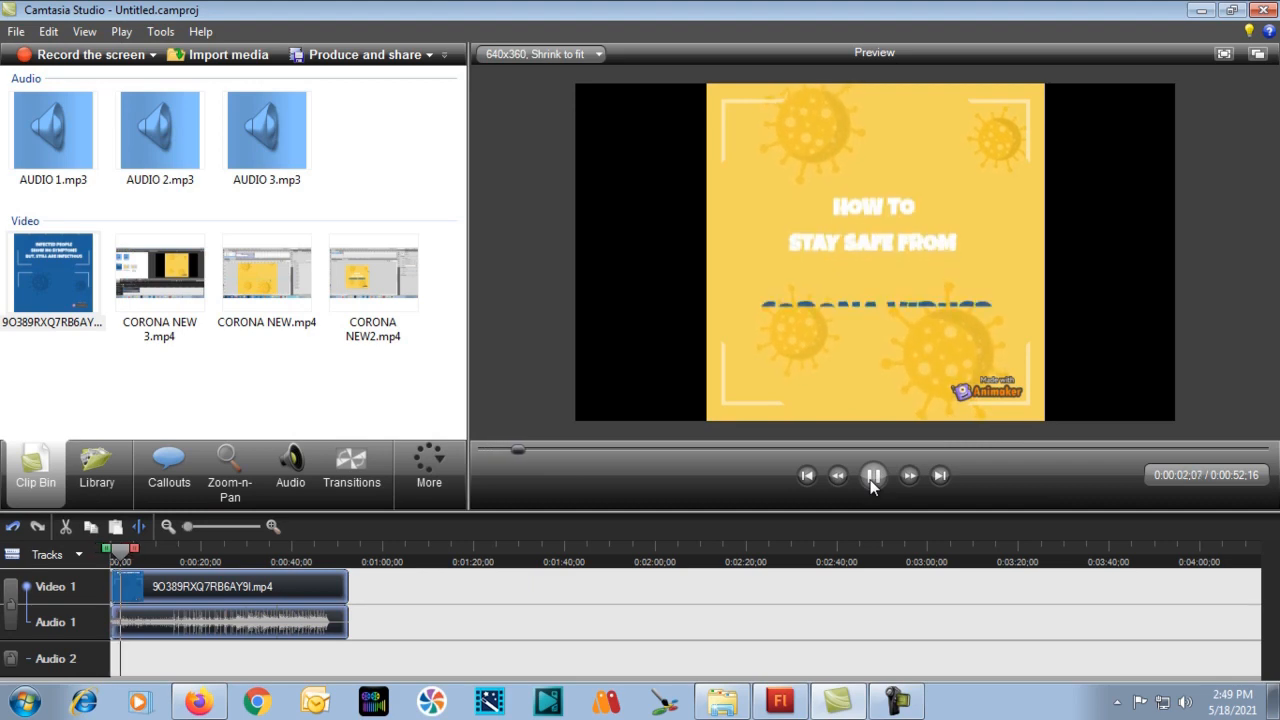
click(871, 480)
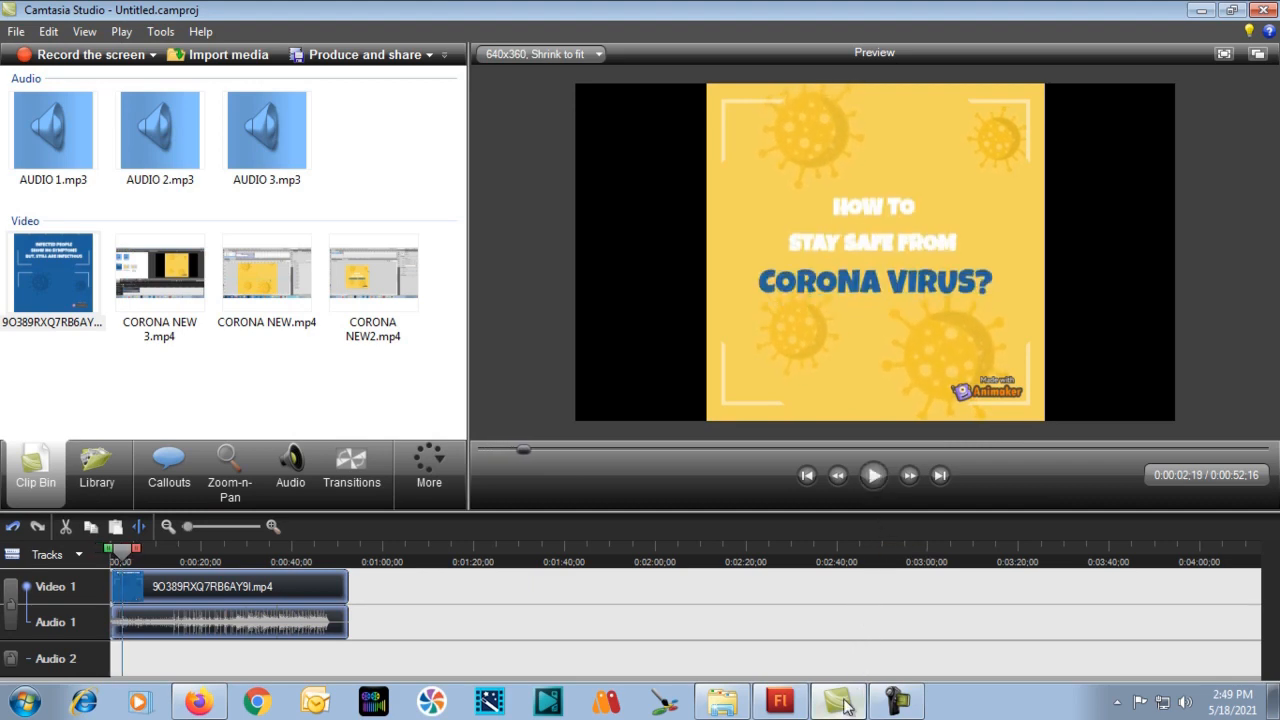
click(781, 703)
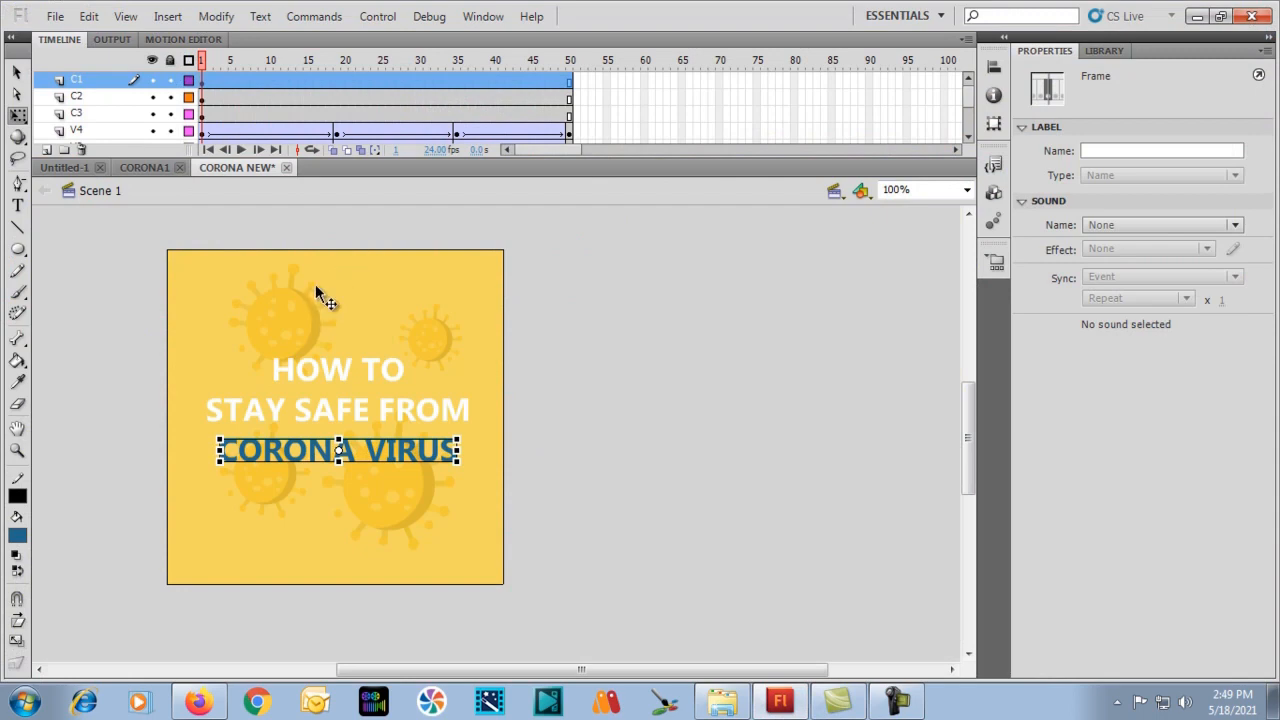
key(alt+Tab)
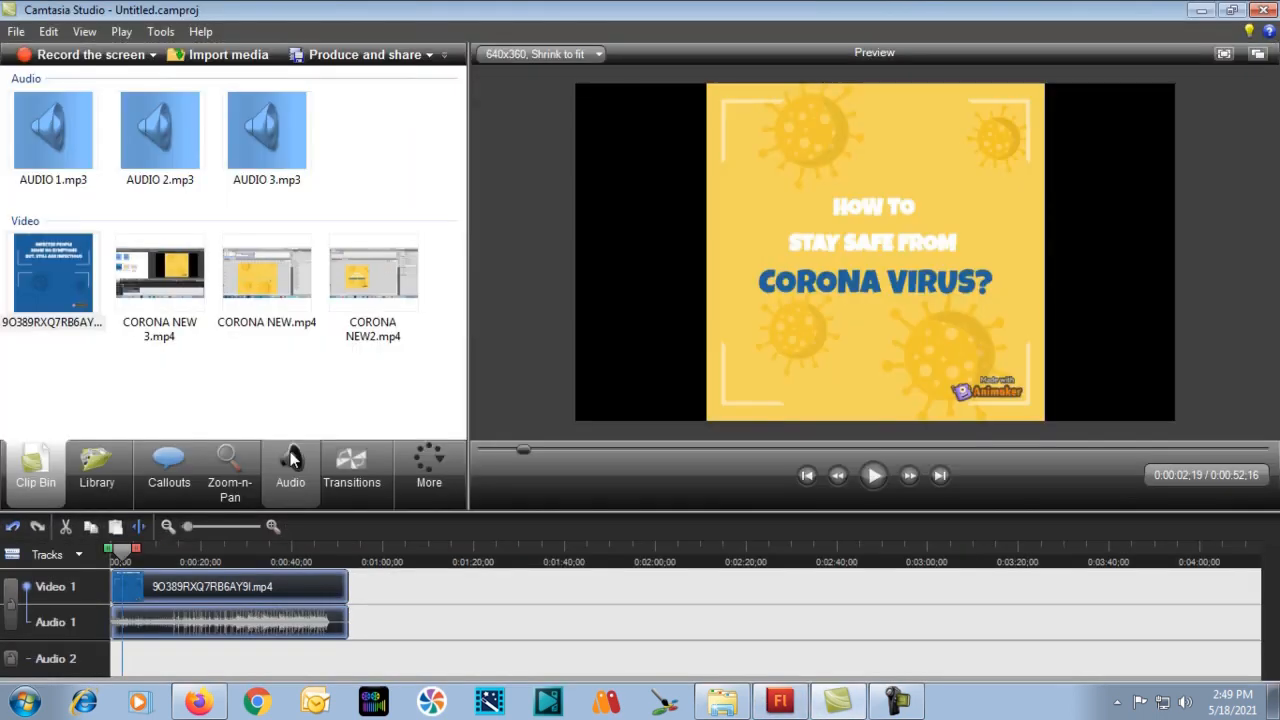
Switch back to Flash and enlarge the CORONA VIRUS title about its centre to about 315 px wide.
key(alt+Tab)
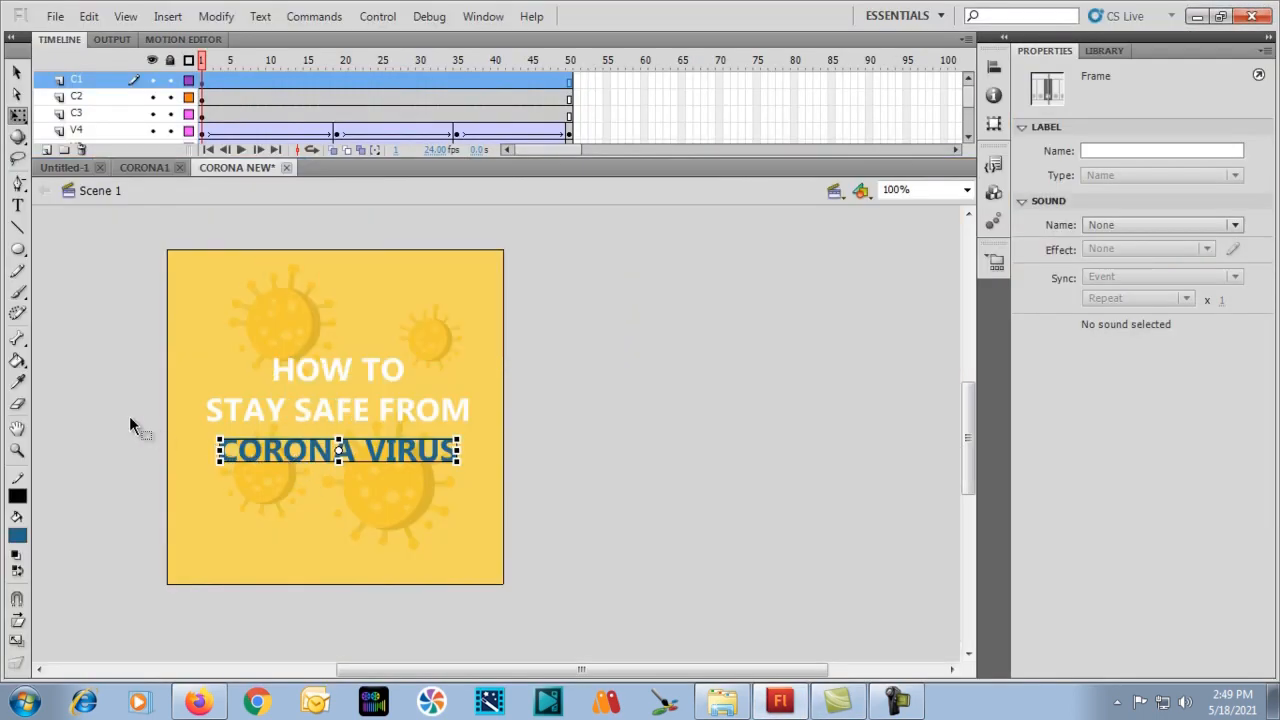
click(129, 416)
click(244, 452)
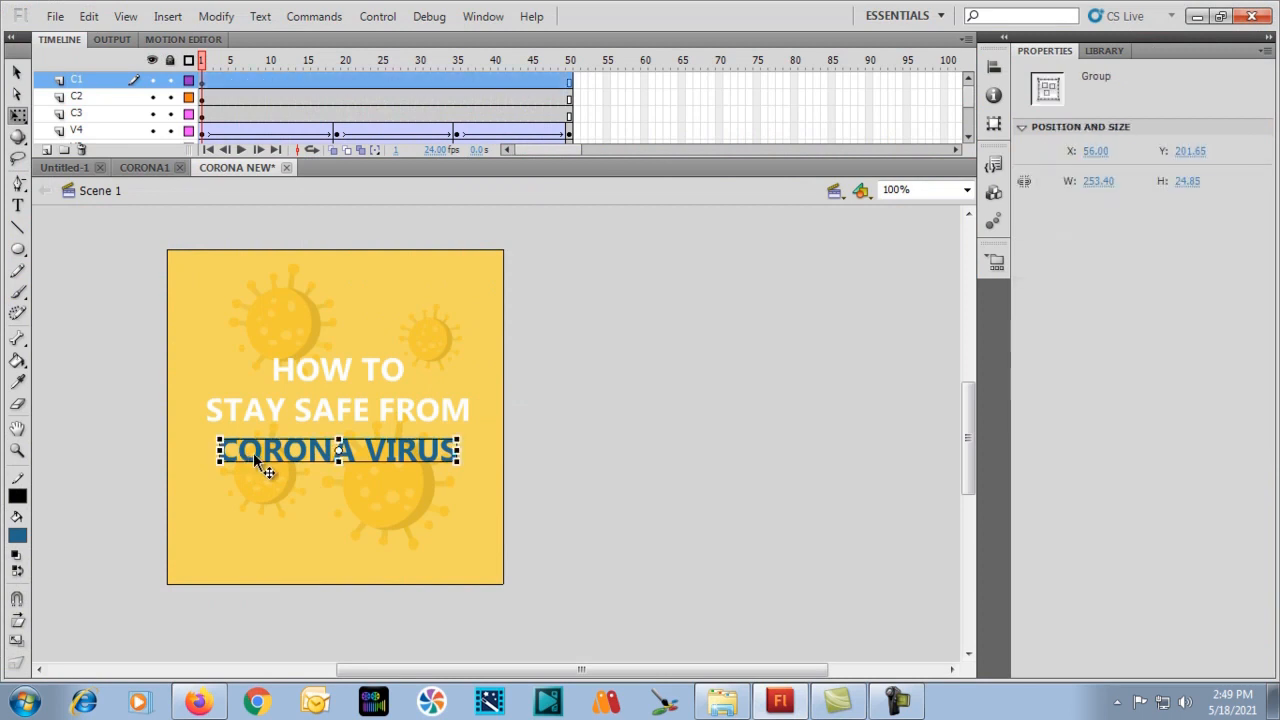
drag(457, 429, 485, 429)
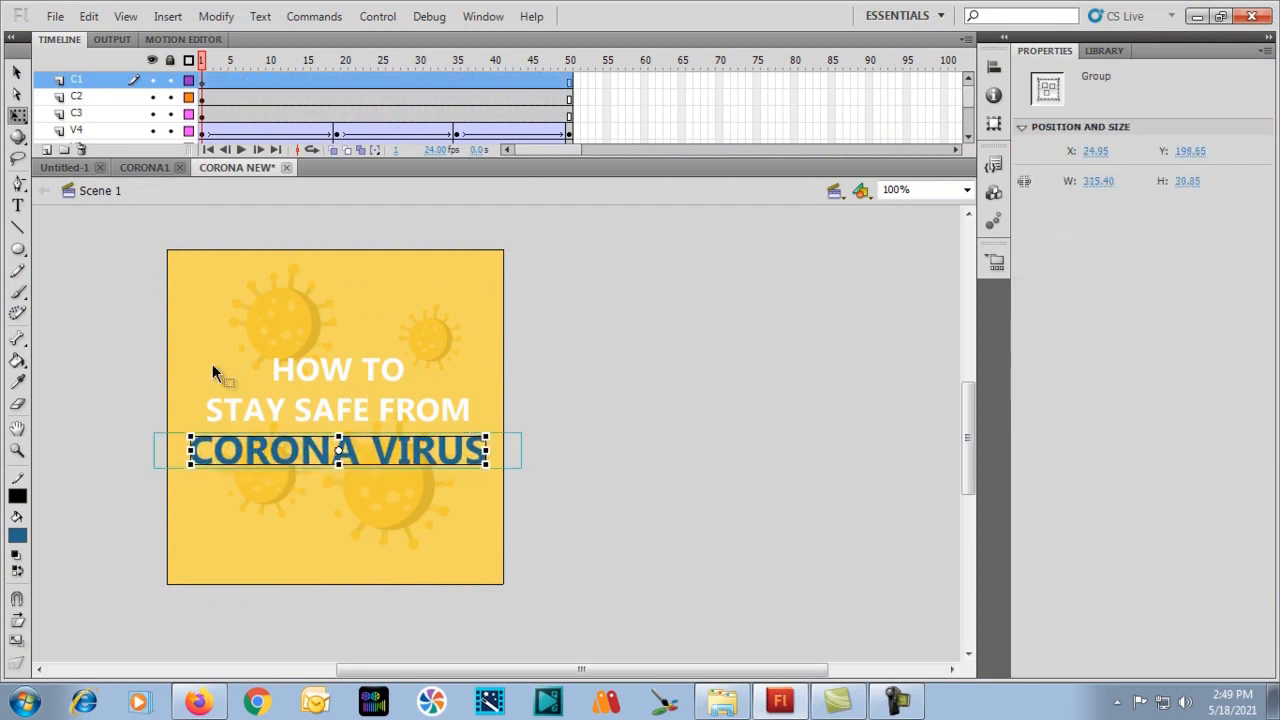
click(127, 358)
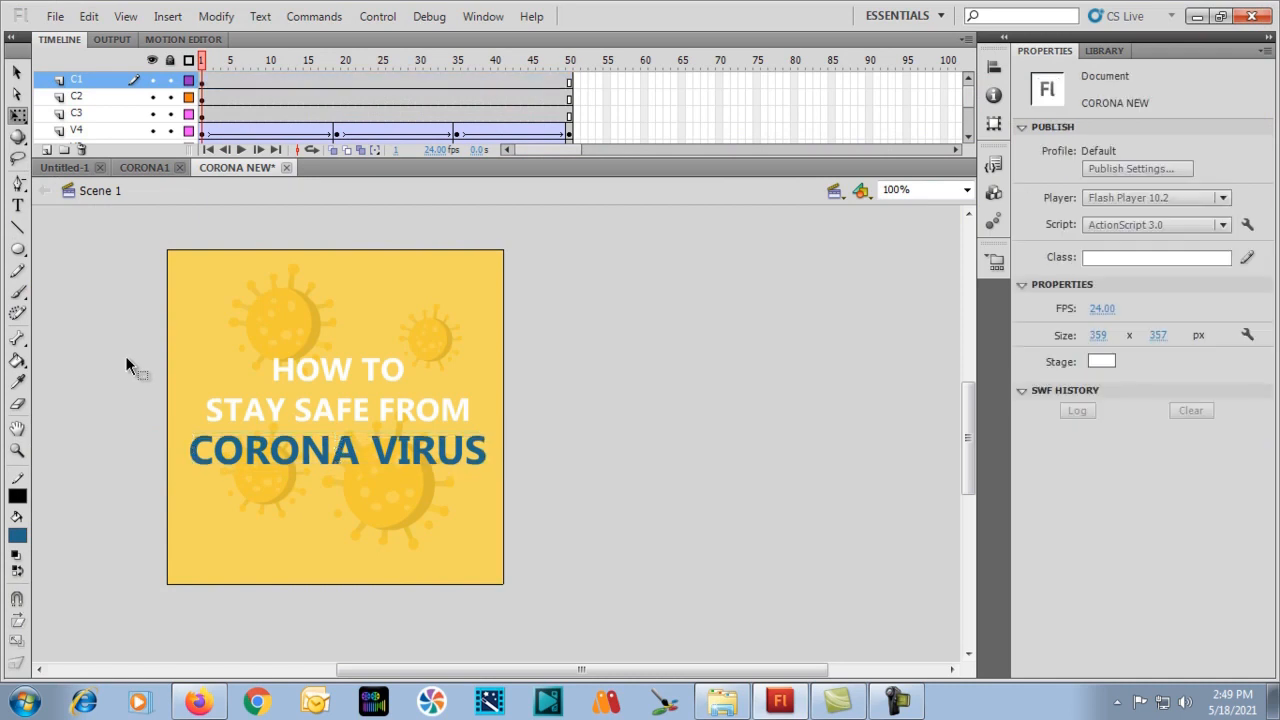
Move layer C1 below C3, directly above layer V4.
click(244, 411)
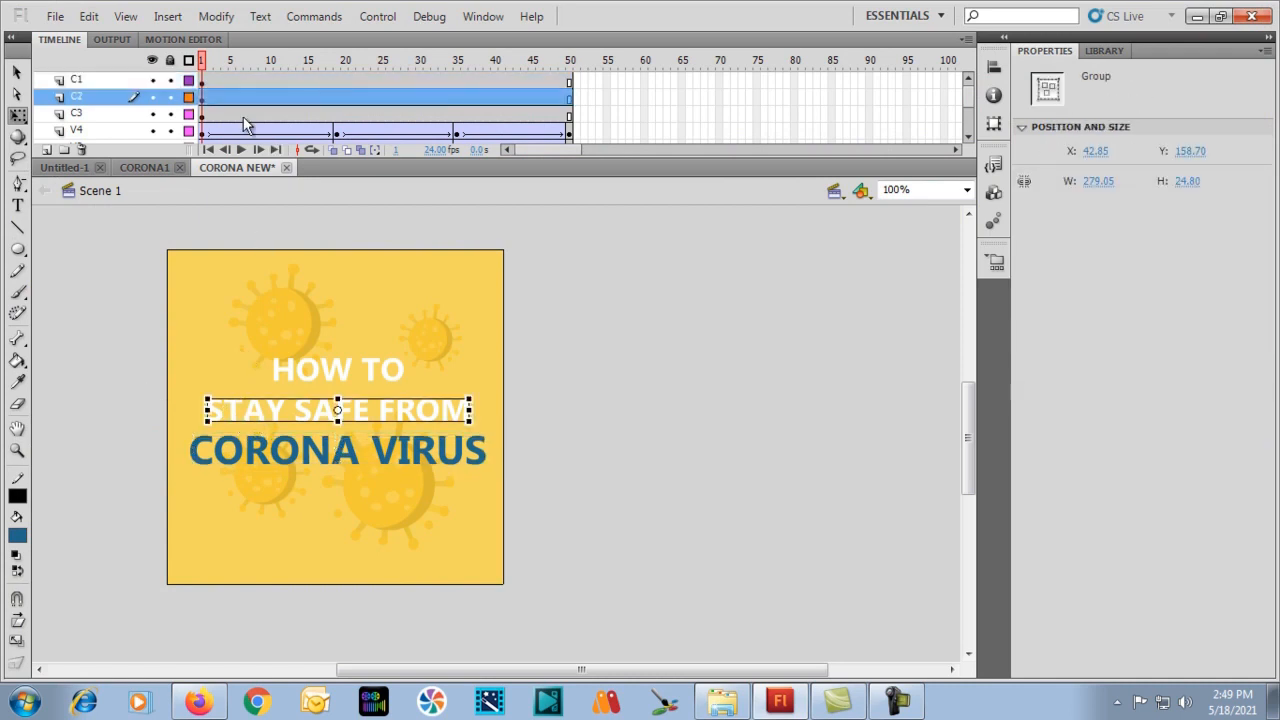
click(90, 82)
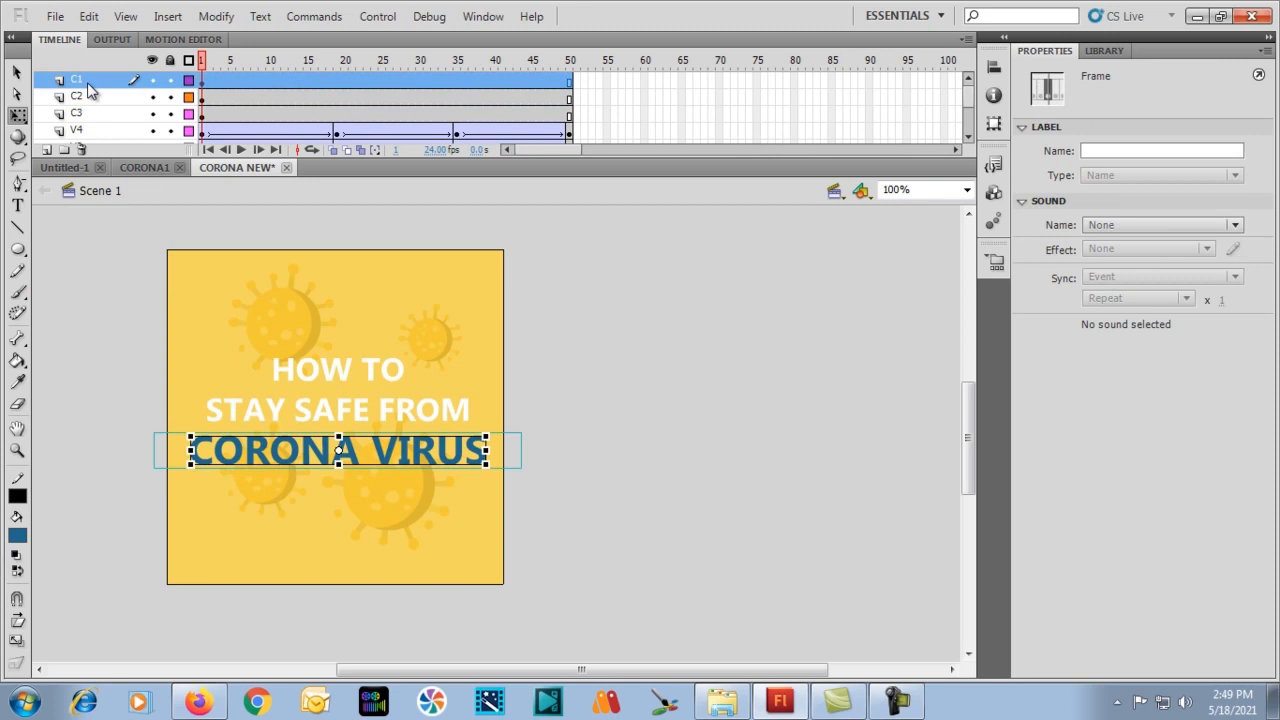
click(88, 97)
click(88, 117)
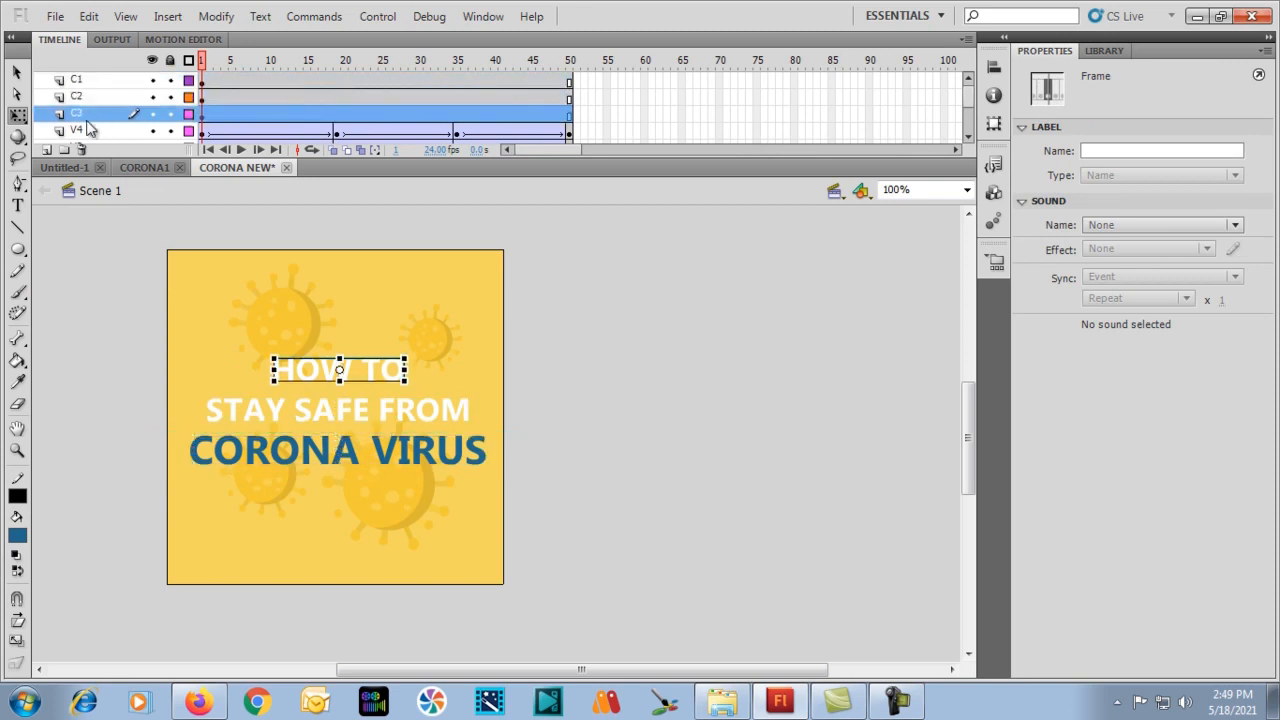
click(86, 96)
click(84, 81)
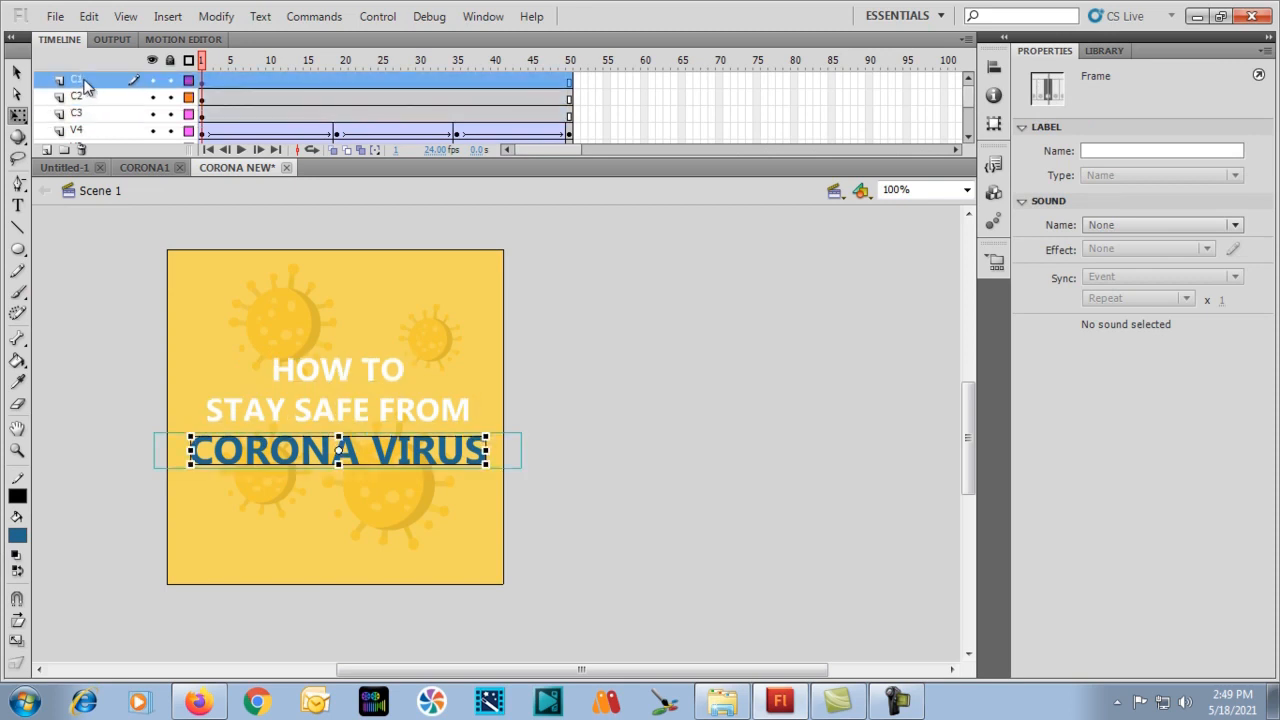
drag(84, 81, 90, 128)
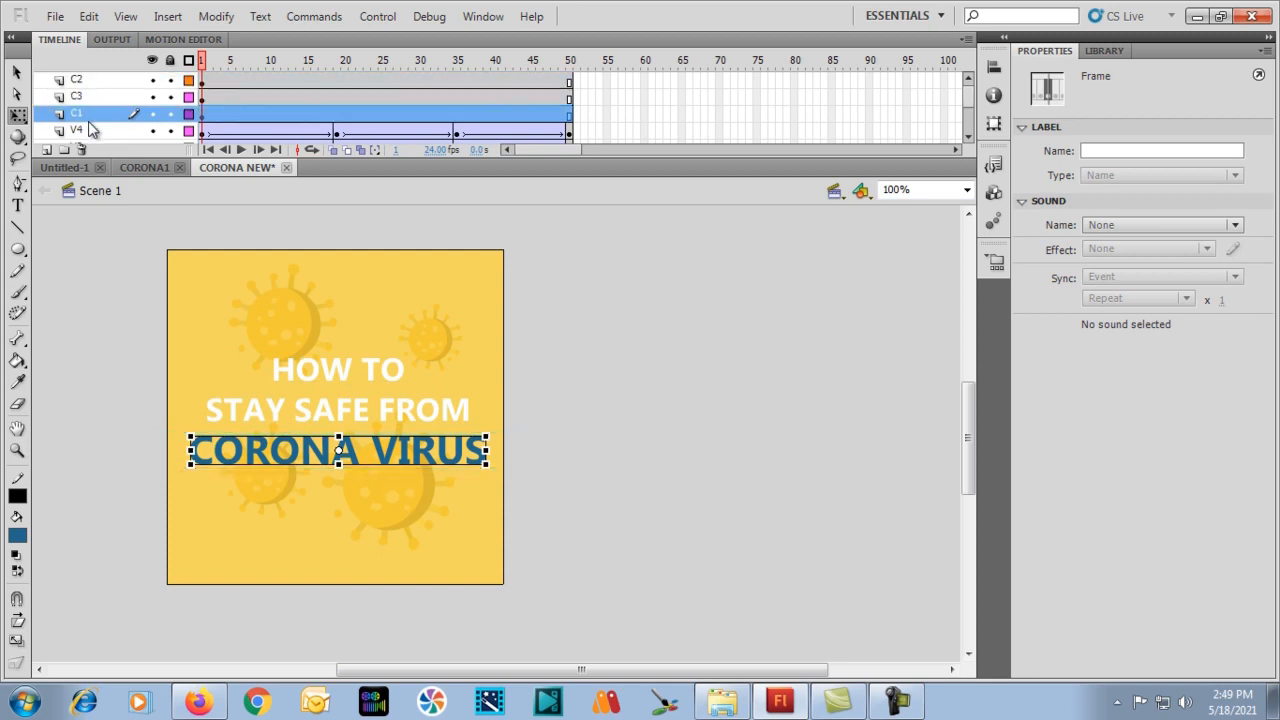
Move layer C2 below C1 so that C3 heads the layer stack.
click(84, 97)
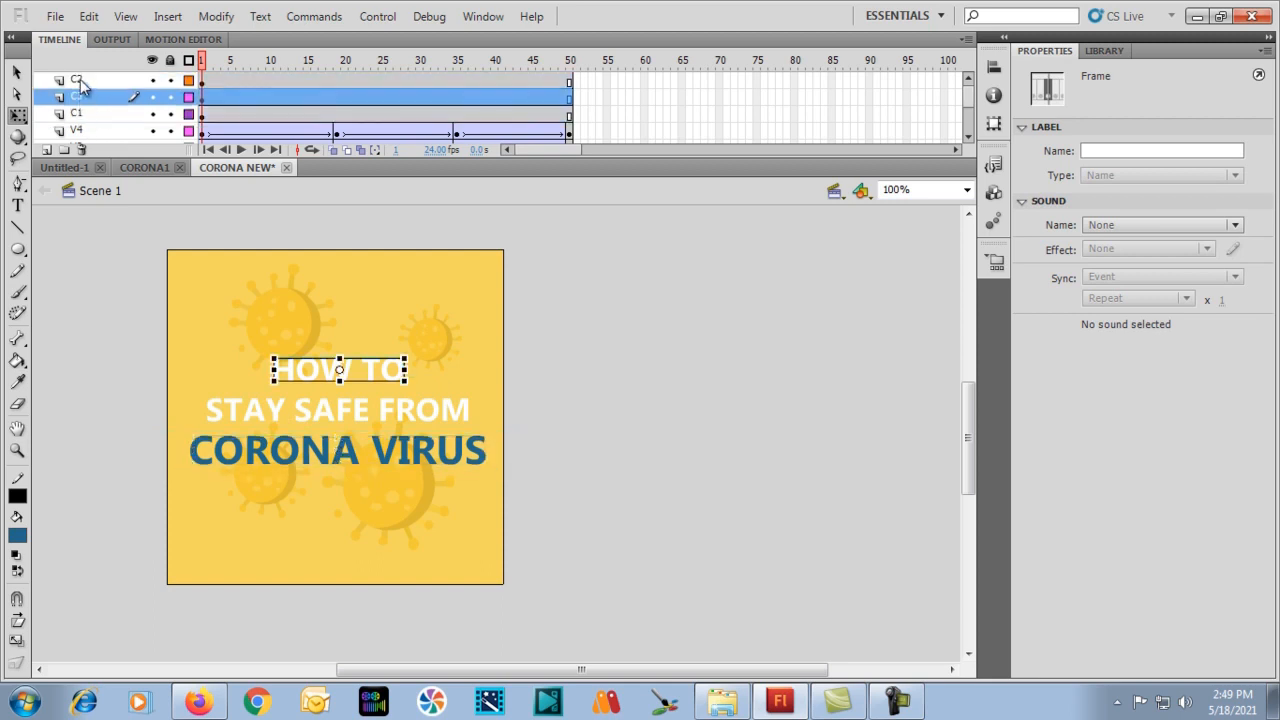
click(81, 82)
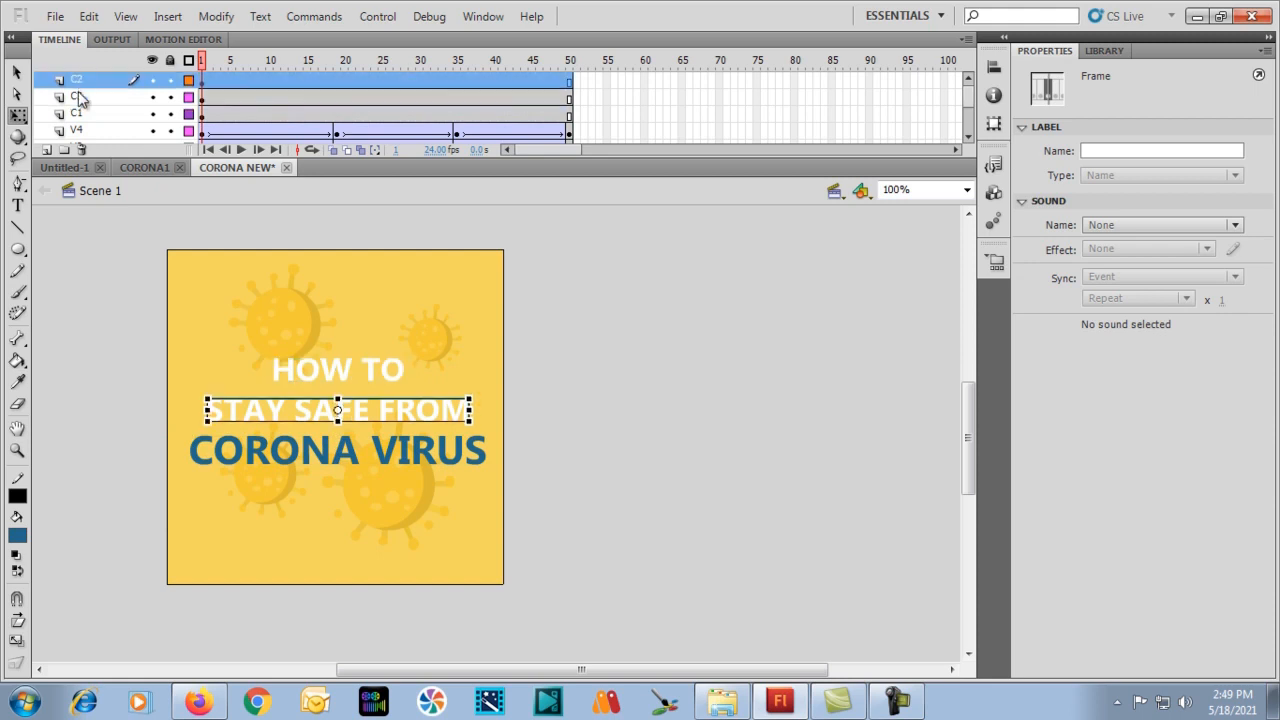
click(82, 97)
click(84, 115)
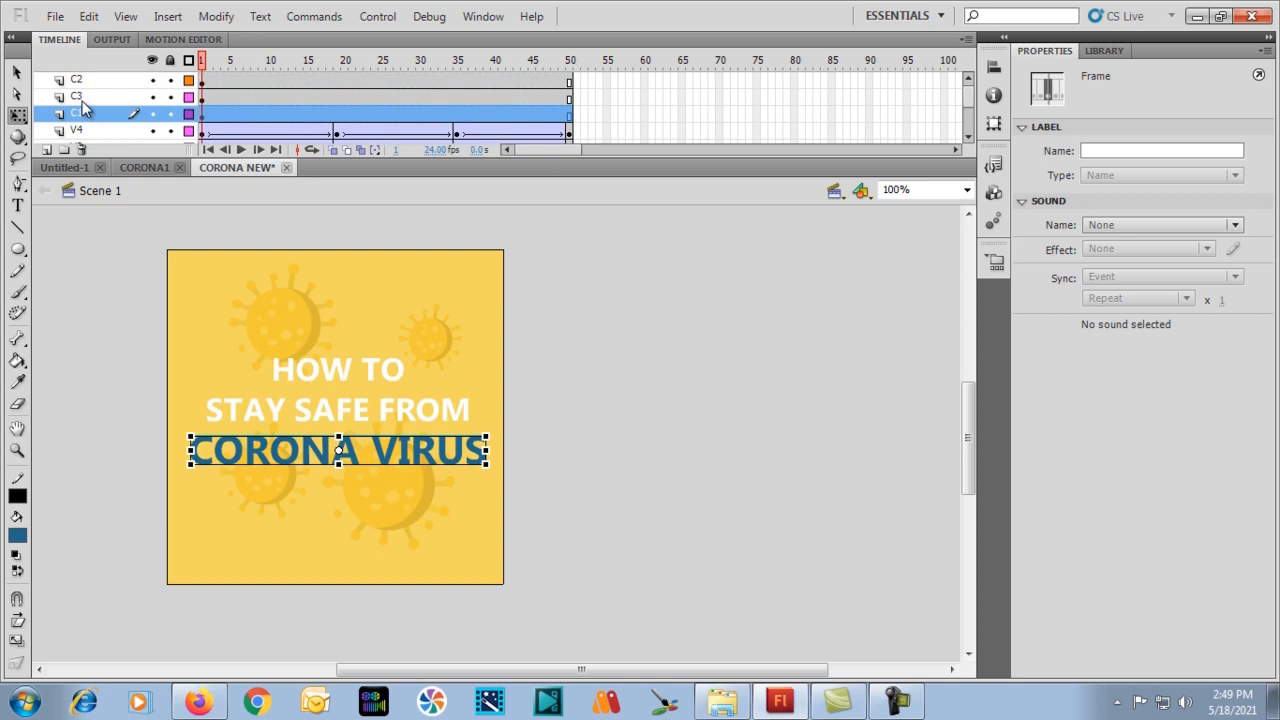
click(83, 97)
click(84, 82)
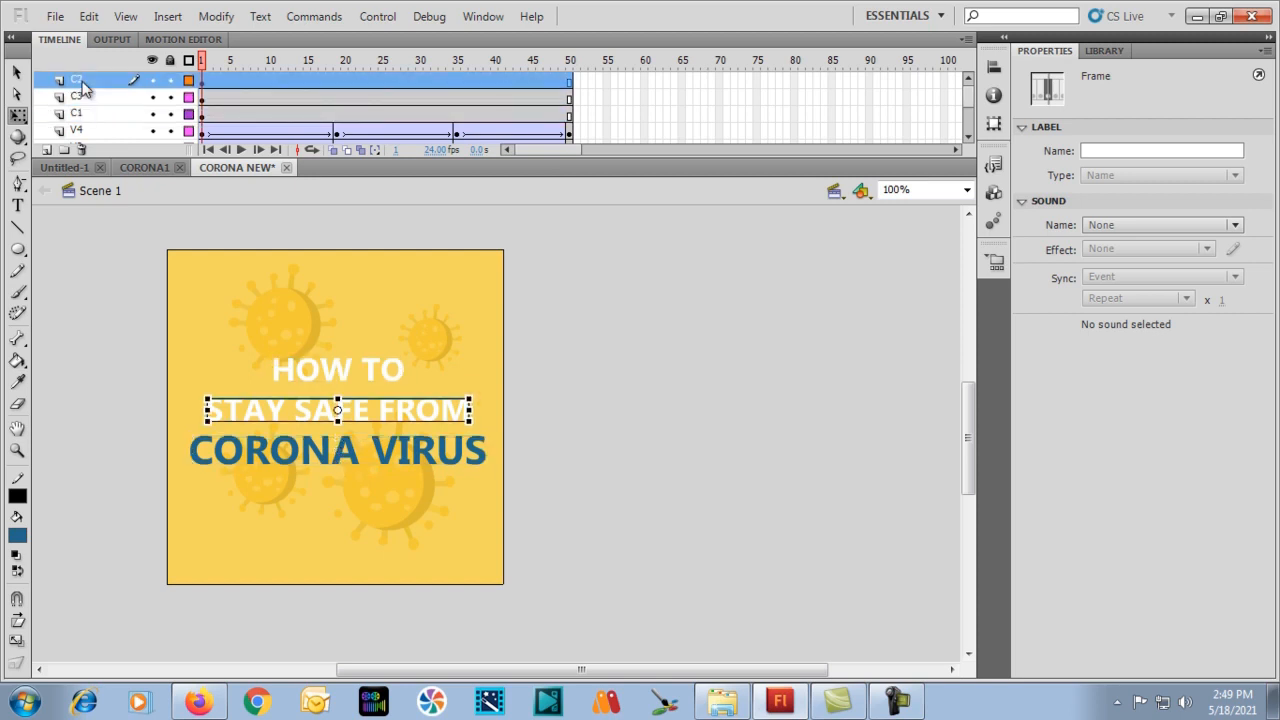
drag(83, 85, 86, 120)
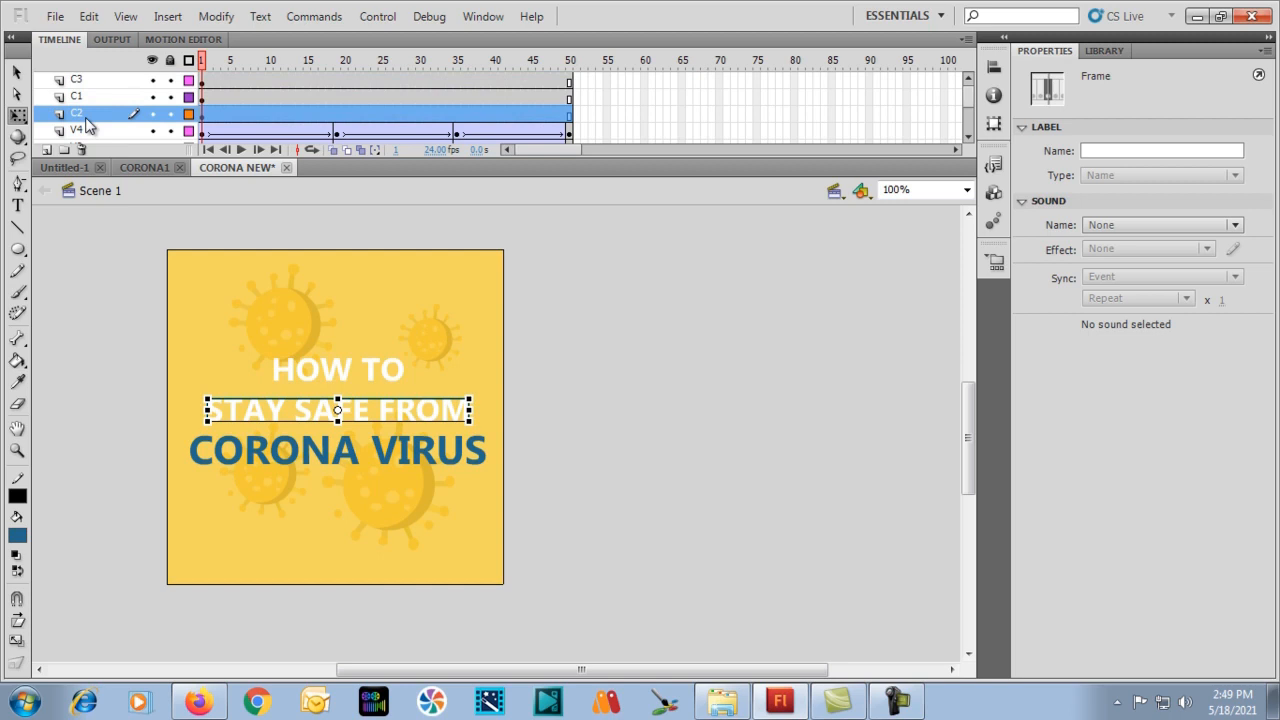
Save the CORONA NEW document with auto-recovery enabled.
click(82, 97)
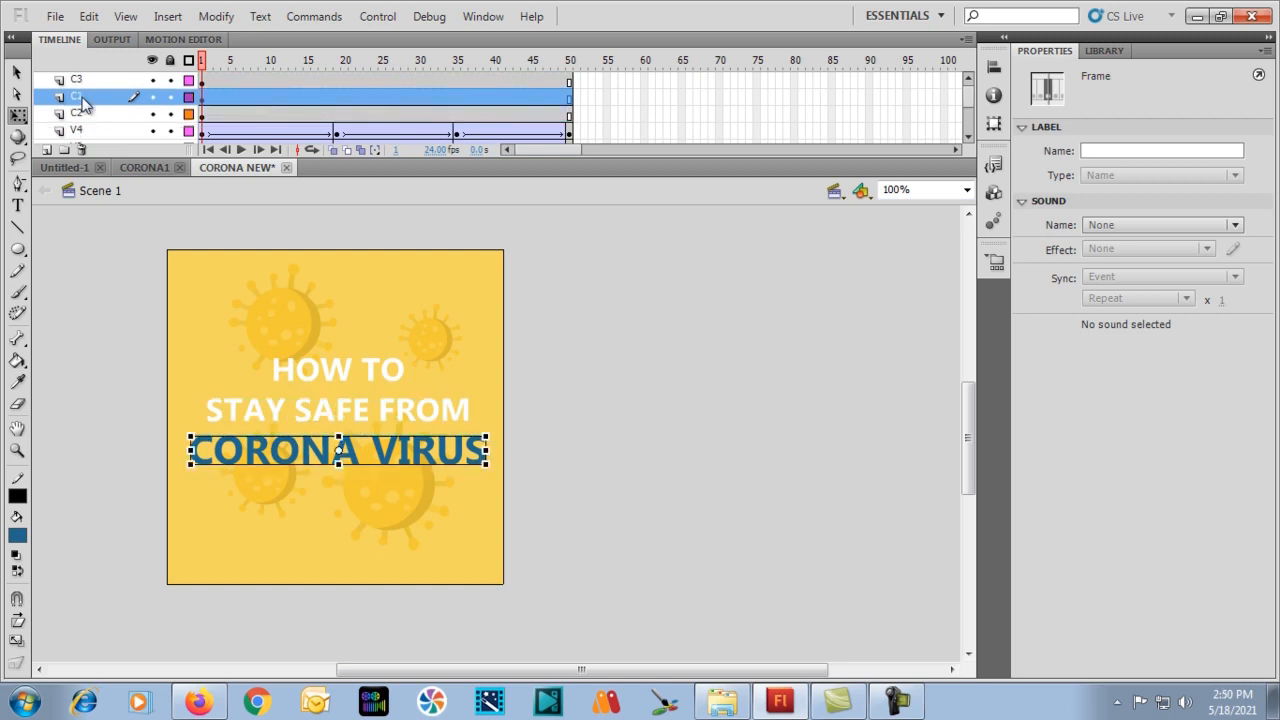
click(81, 82)
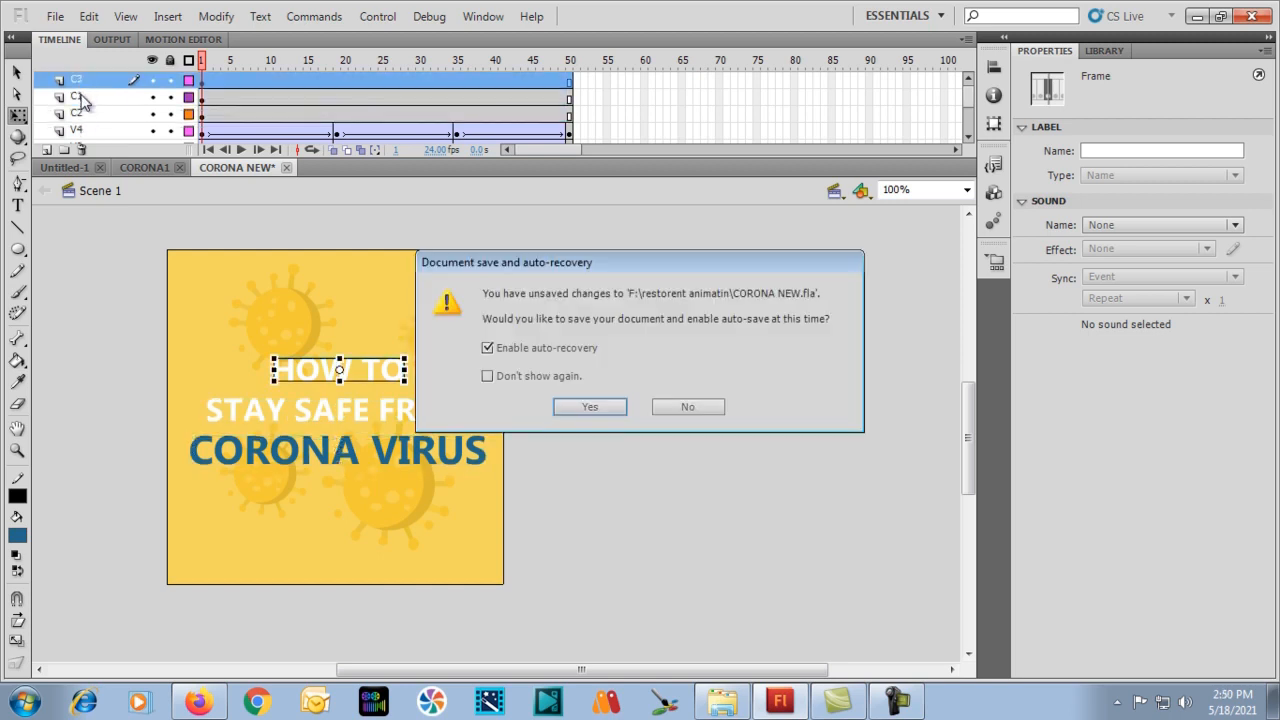
click(600, 407)
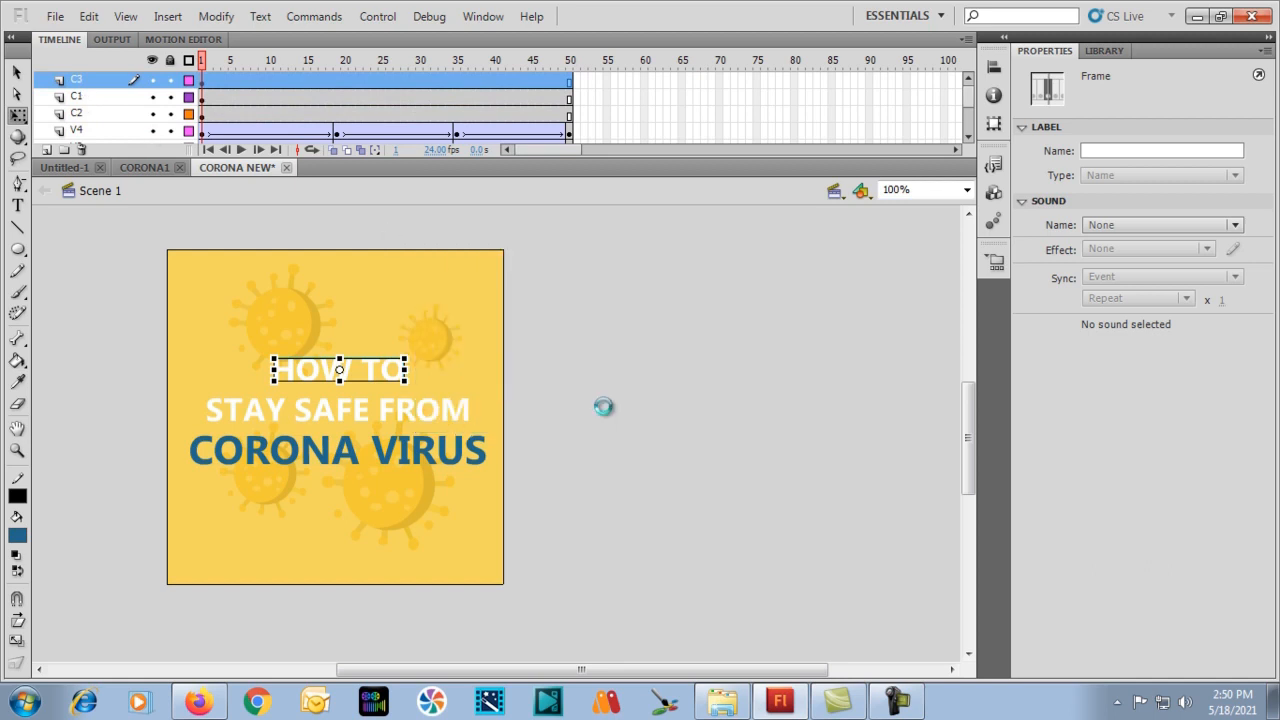
Move layer C2 between C3 and C1, and check each layer's title line against the stacking order.
click(98, 104)
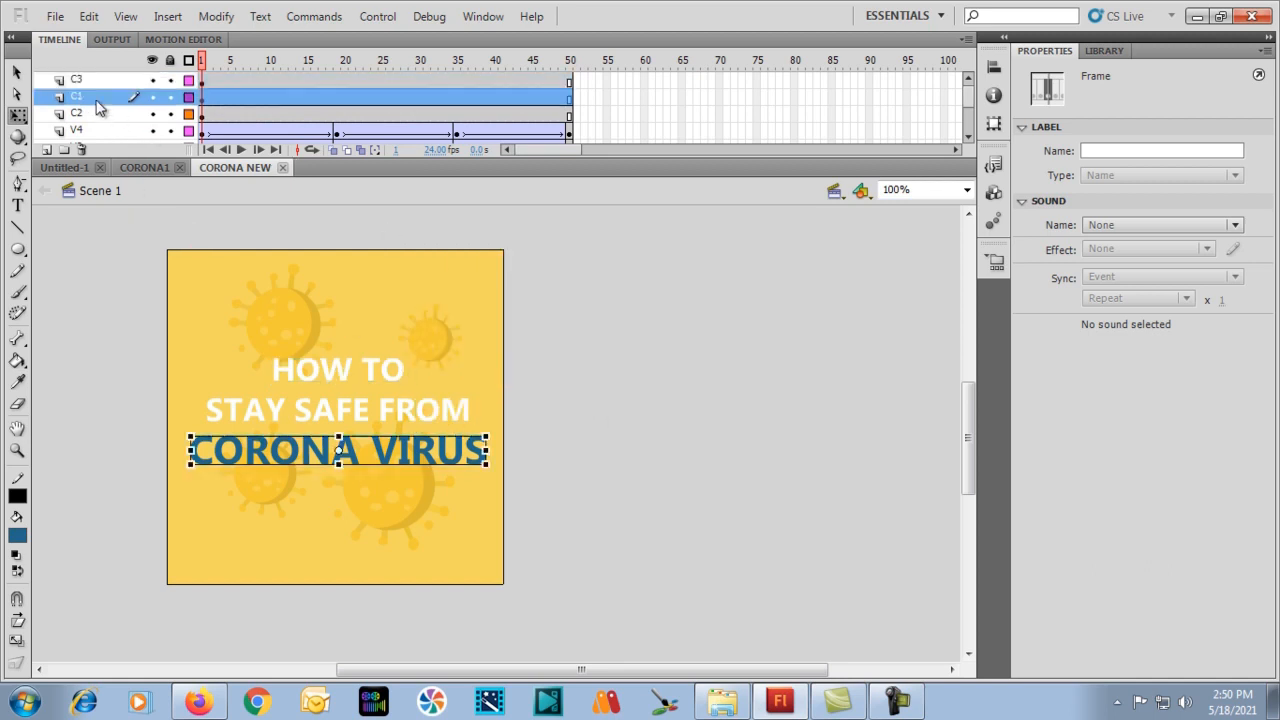
click(86, 82)
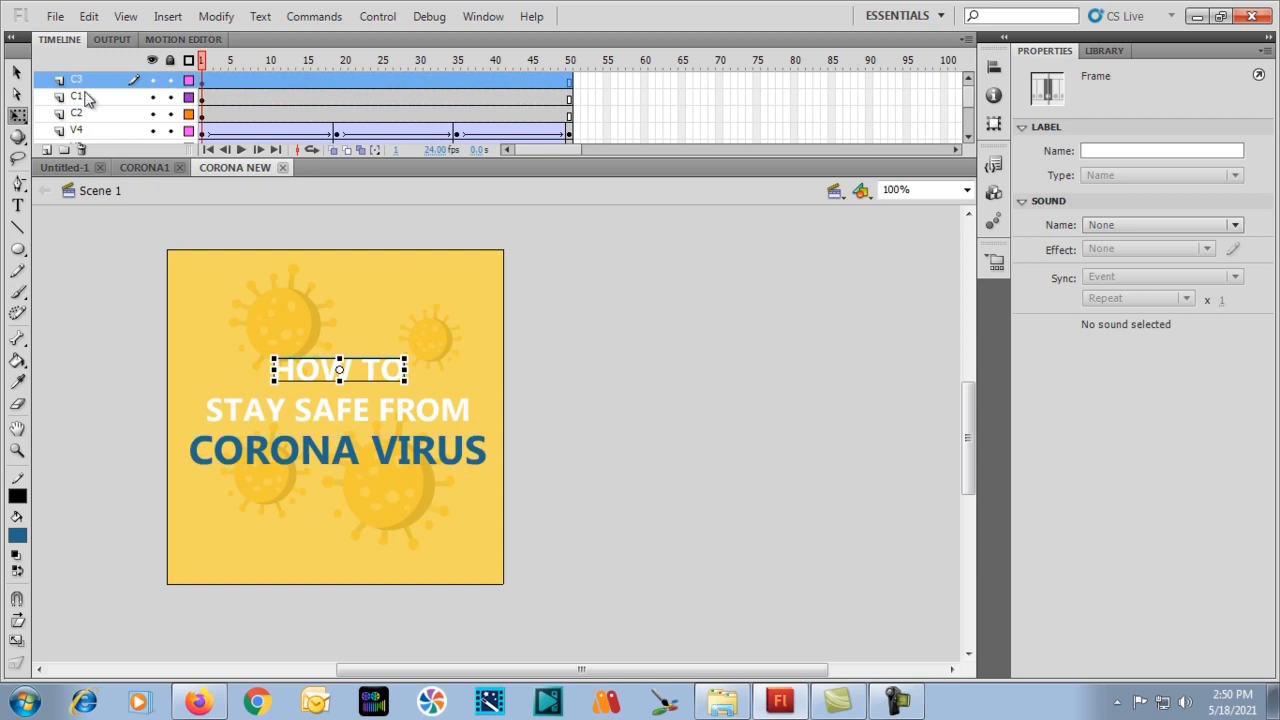
click(87, 114)
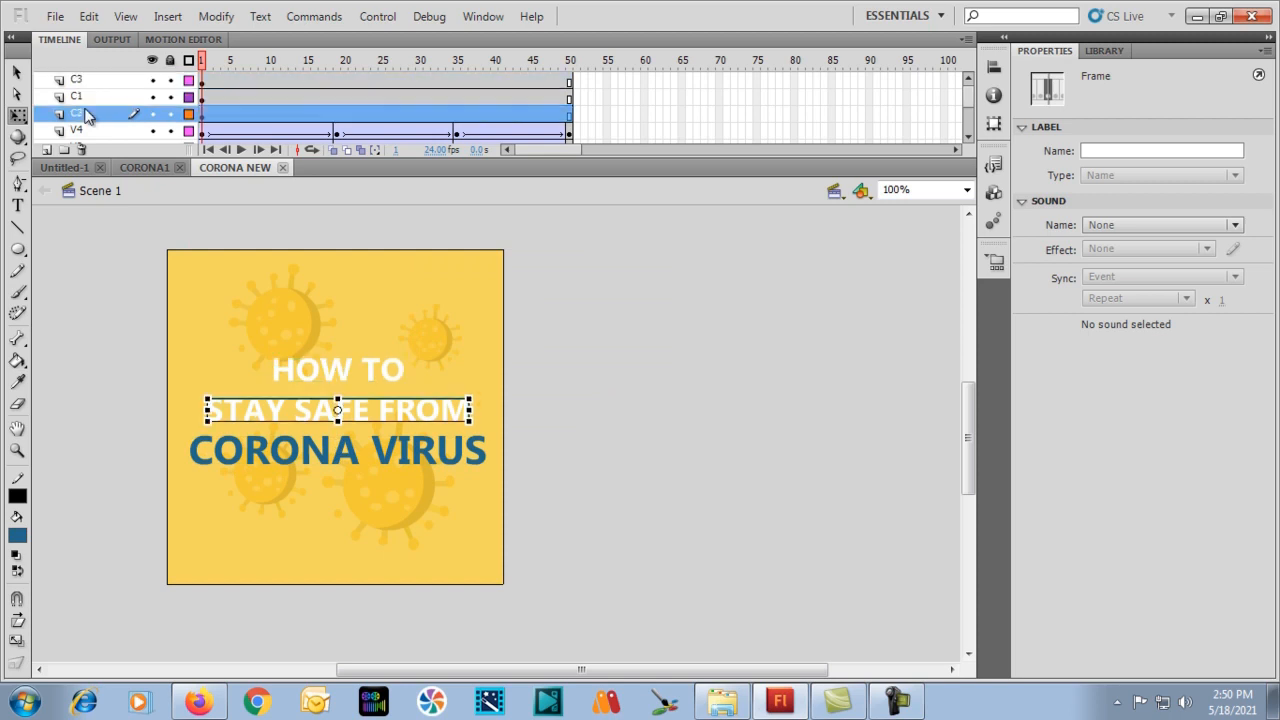
drag(87, 114, 87, 97)
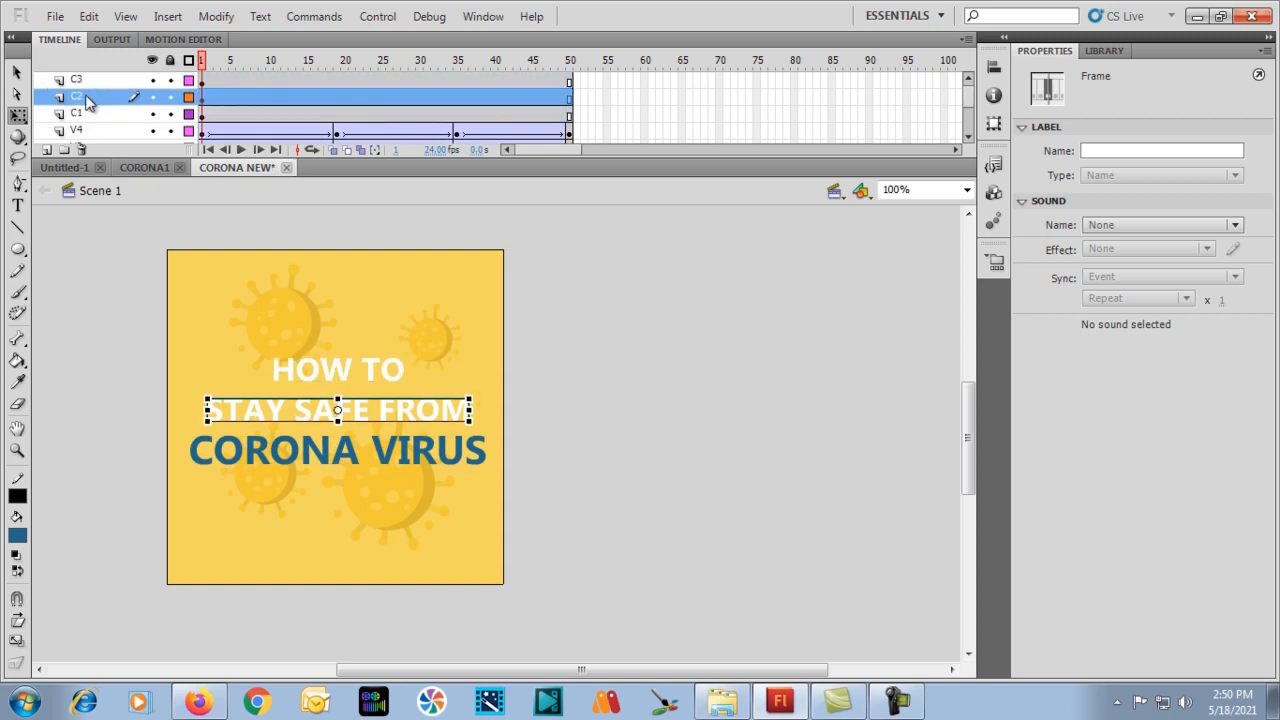
click(86, 82)
click(87, 98)
click(87, 83)
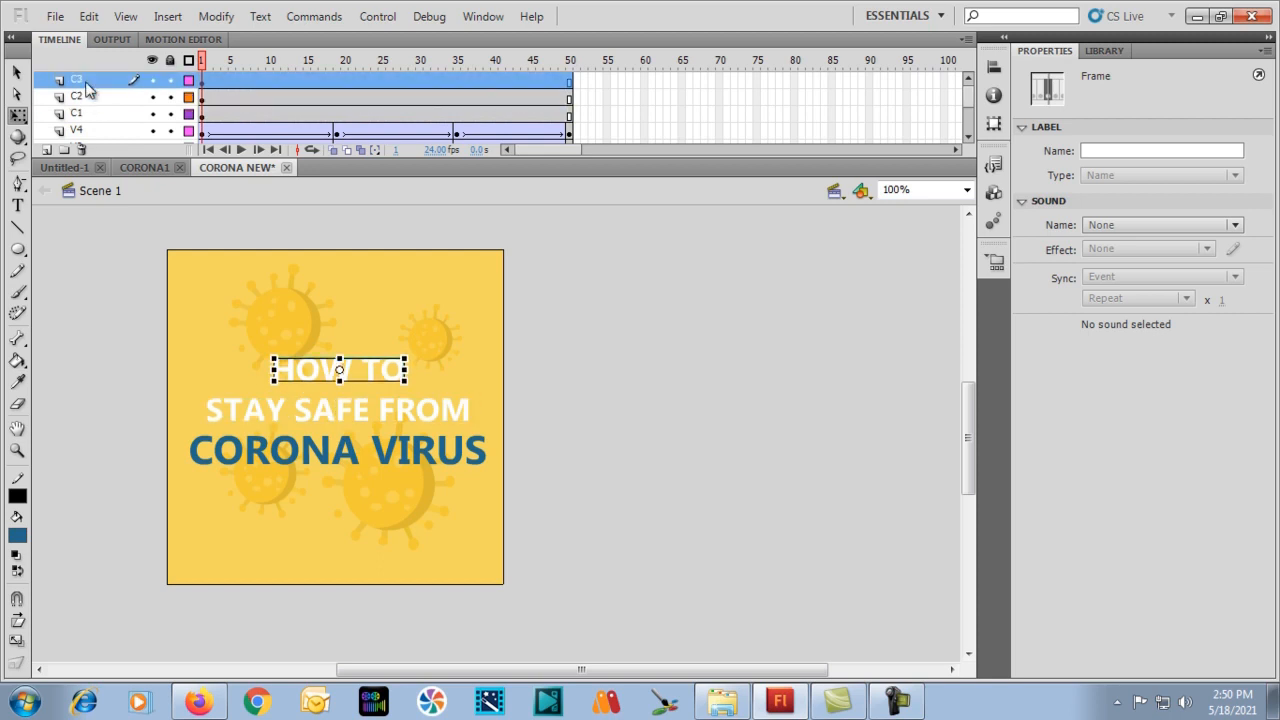
click(87, 98)
click(87, 116)
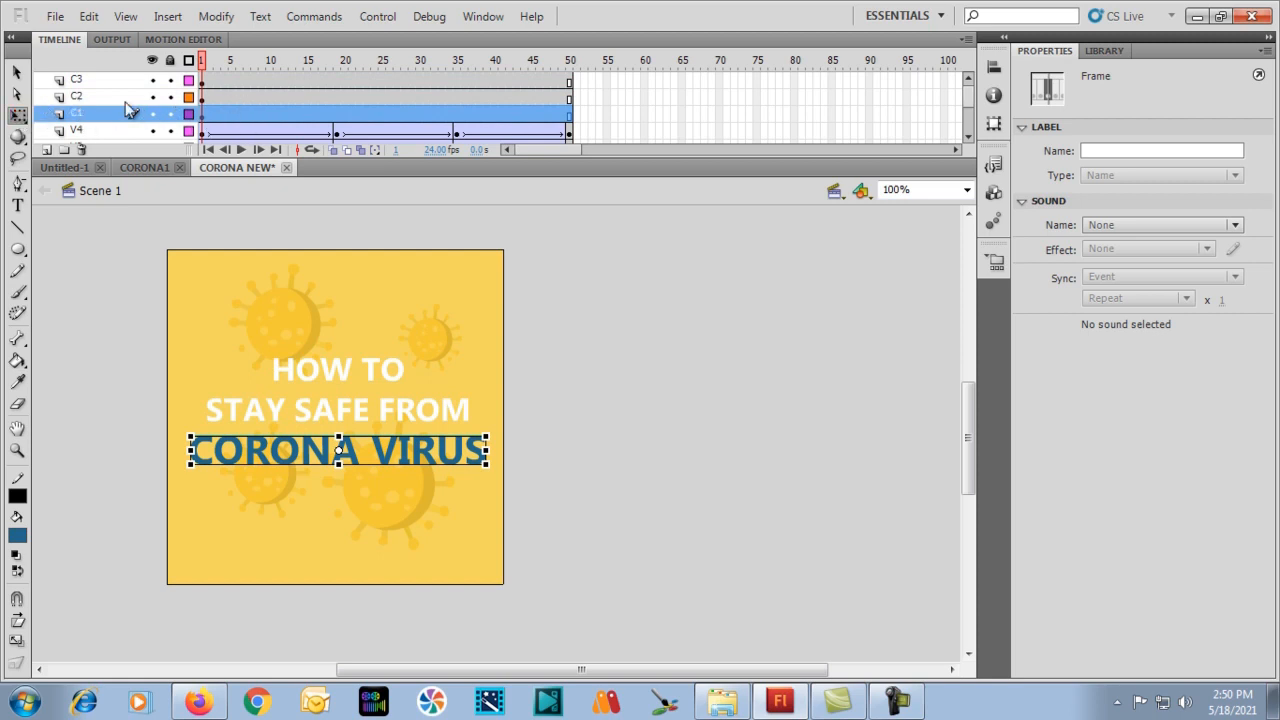
Insert a keyframe at frame 10 of layer C3 and create a classic tween from frame 1.
click(247, 81)
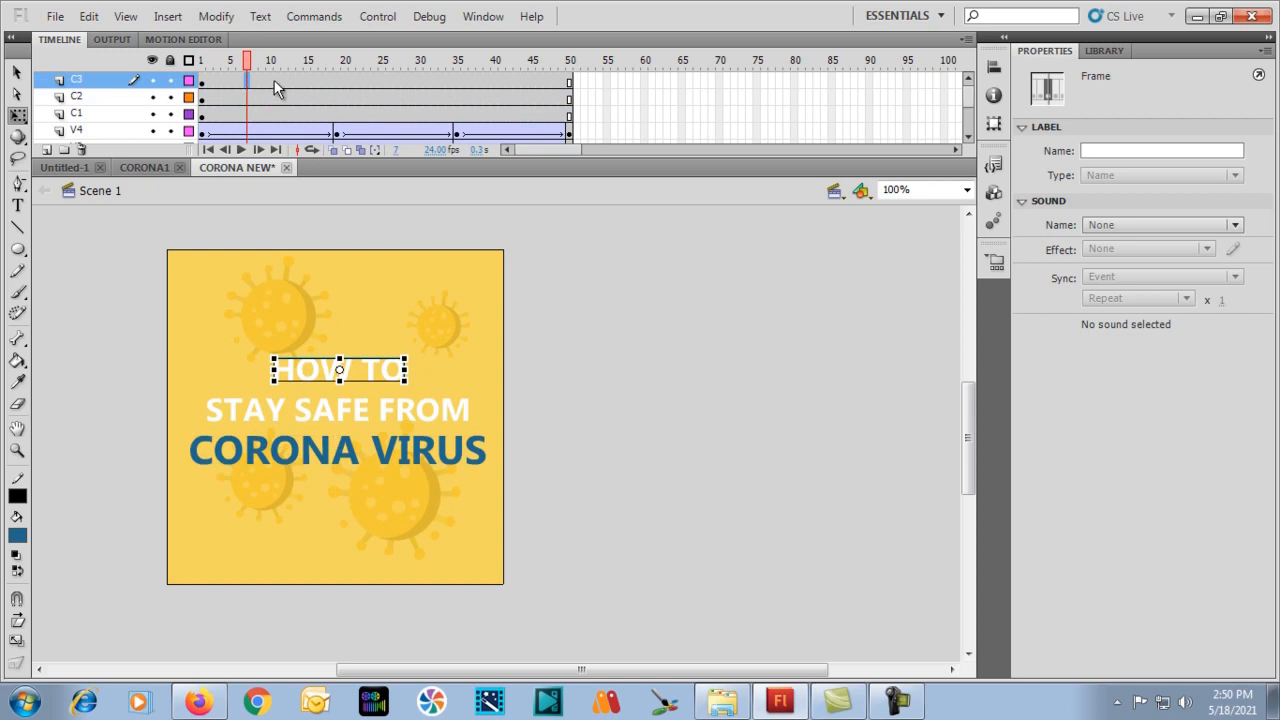
click(270, 80)
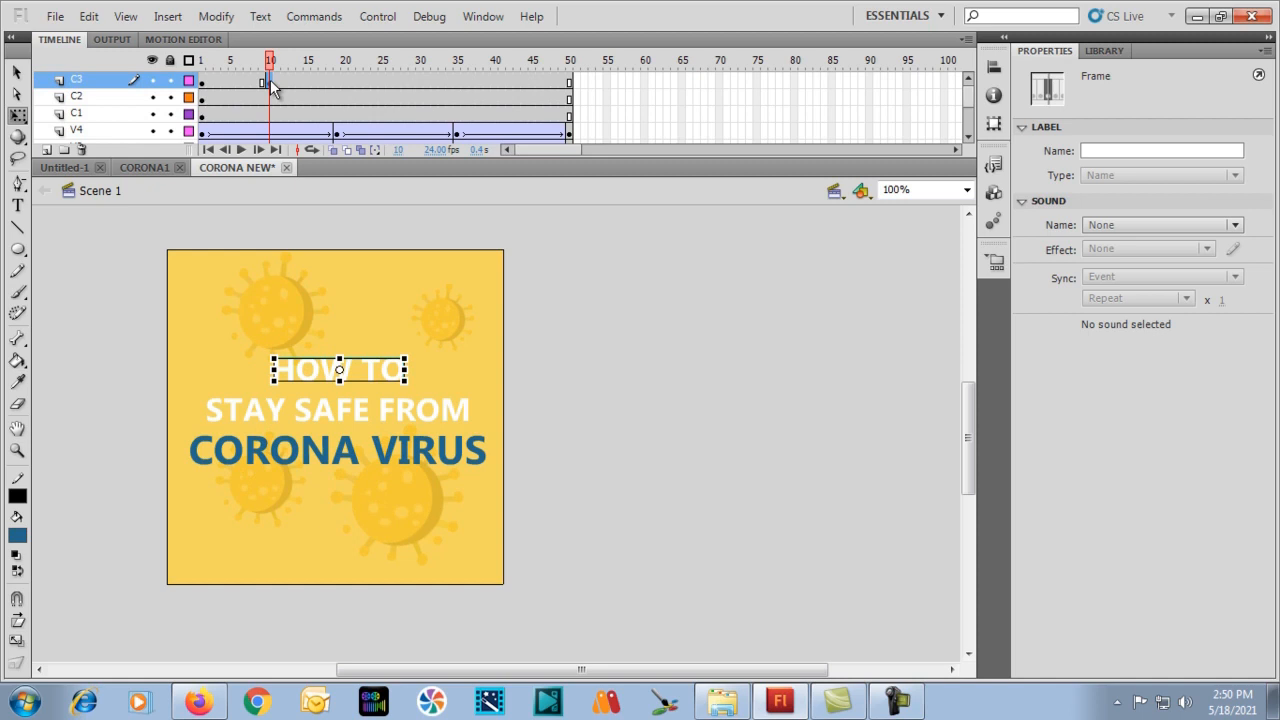
click(203, 81)
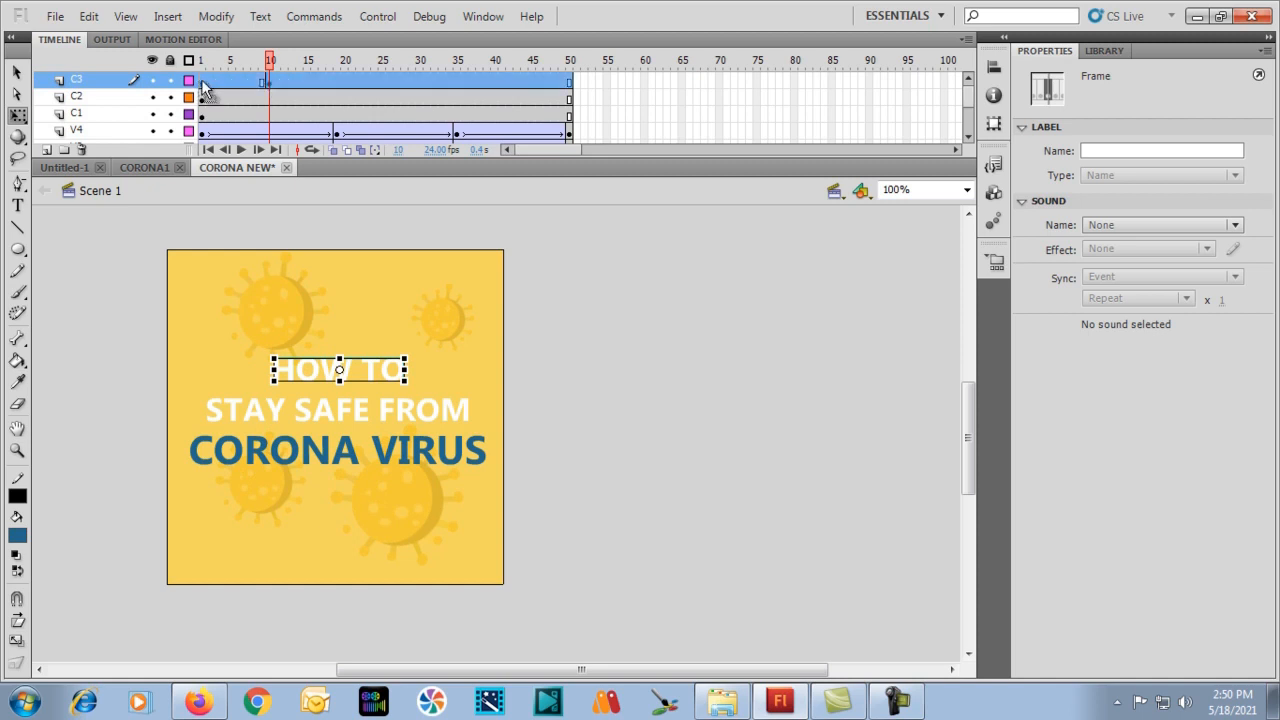
right_click(213, 82)
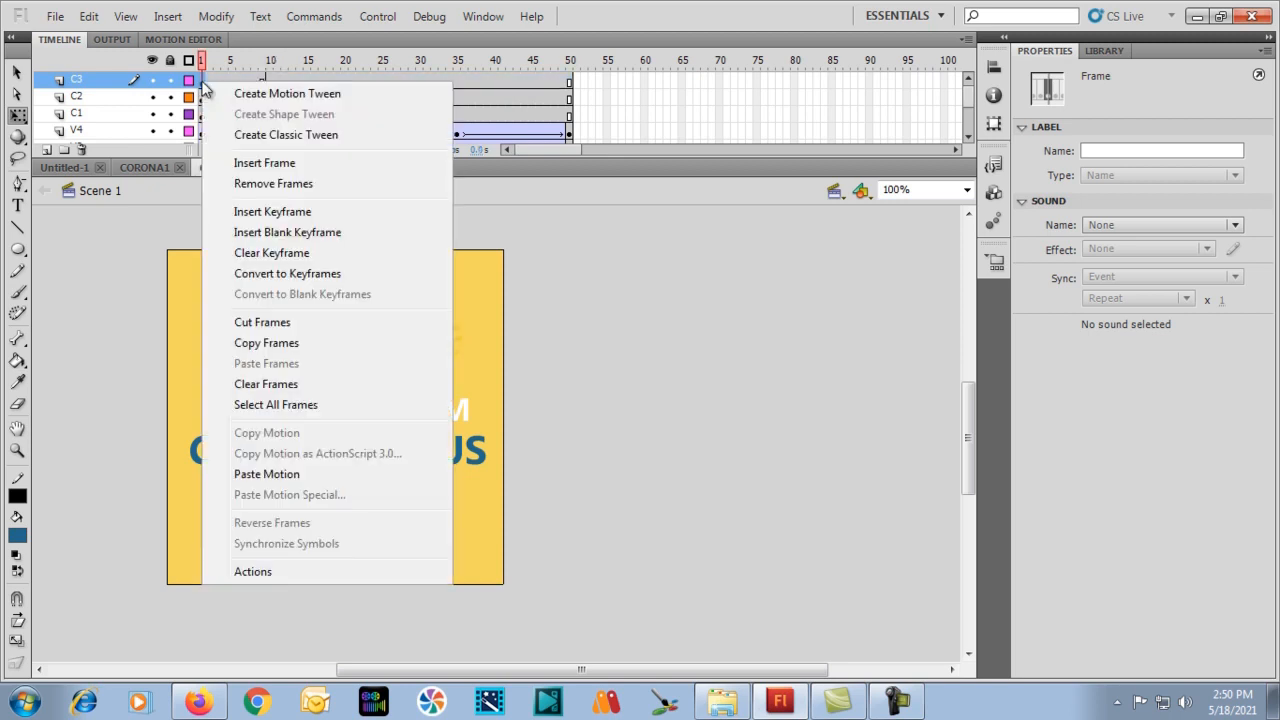
click(236, 131)
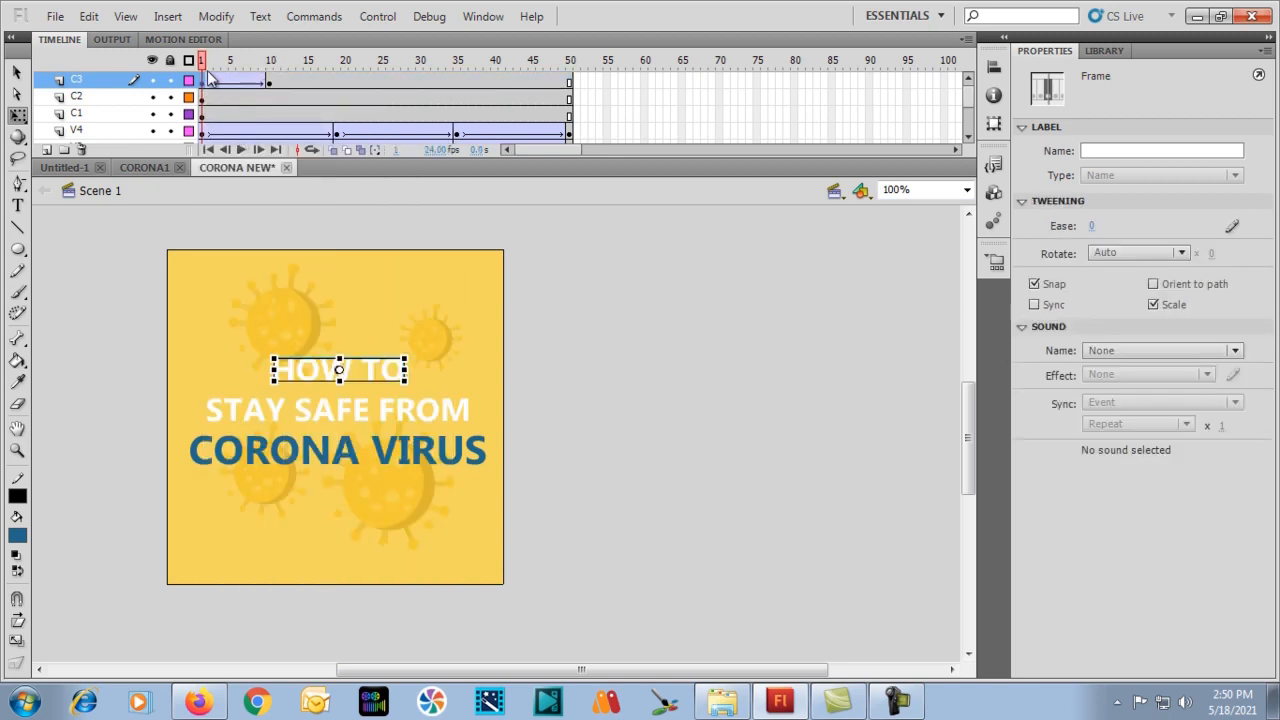
Lower the HOW TO title in frame 1 of layer C3 onto the CORONA VIRUS line, at a Y position of about 208.
mouse_move(205, 62)
mouse_down()
mouse_move(270, 65)
mouse_move(201, 62)
mouse_up()
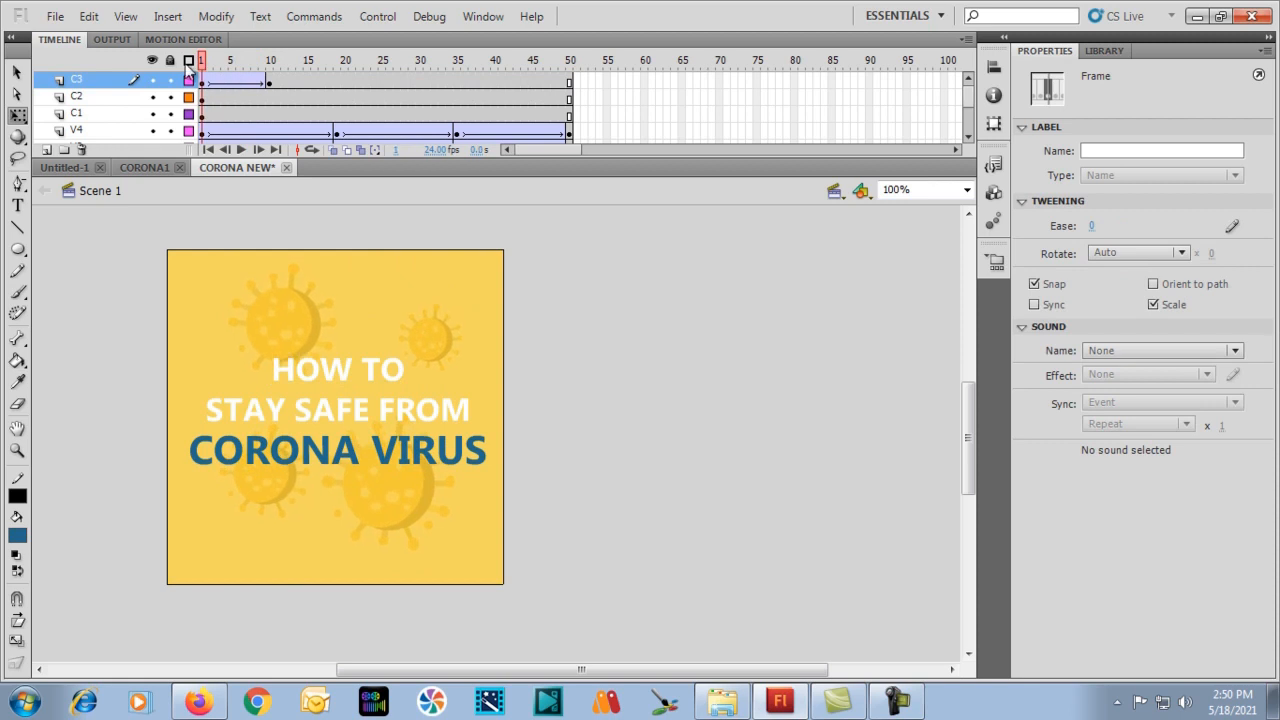
click(205, 81)
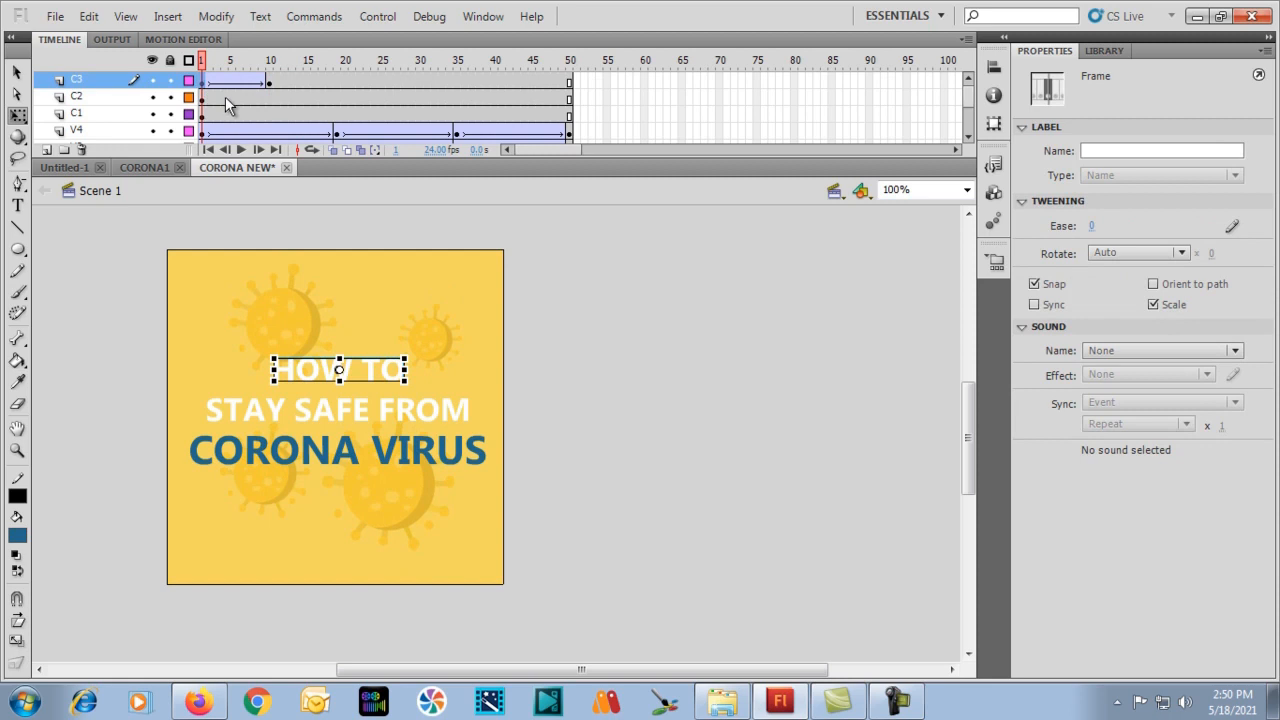
key(Down)
key(Down)
key(Down)
key(Down)
key(Down)
key(Down)
key(Down)
key(Down)
key(Down)
key(Down)
key(Down)
key(Down)
key(Down)
key(Down)
key(Down)
key(Down)
key(Down)
key(Down)
key(Down)
key(Down)
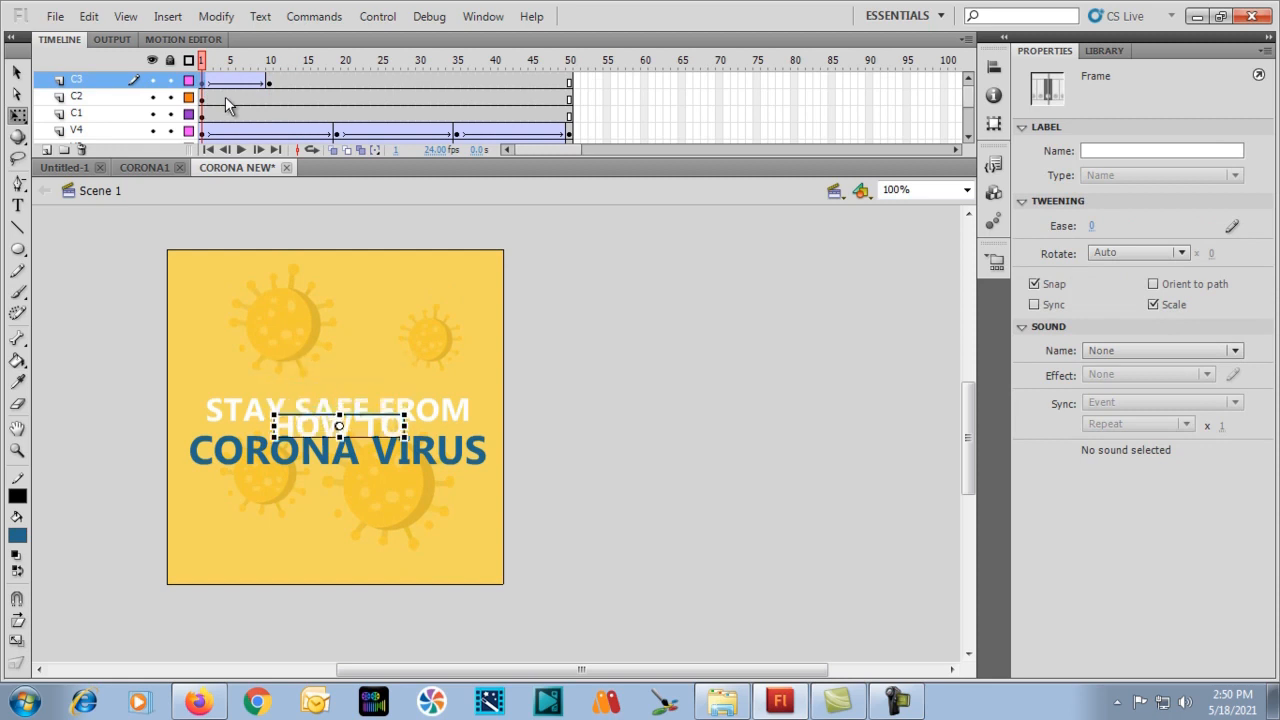
key(shift+Down)
key(shift+Up)
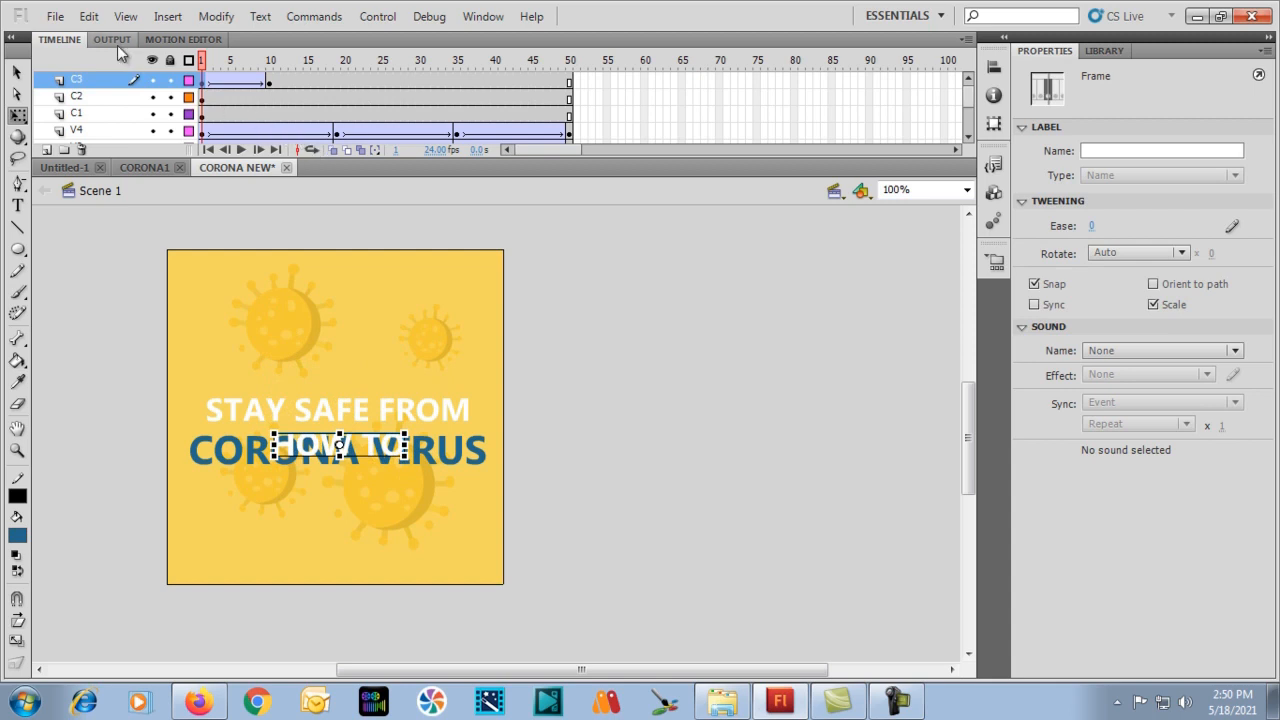
Set the HOW TO title's alpha to 0% in frame 1 of layer C3 and play back the animation.
click(112, 320)
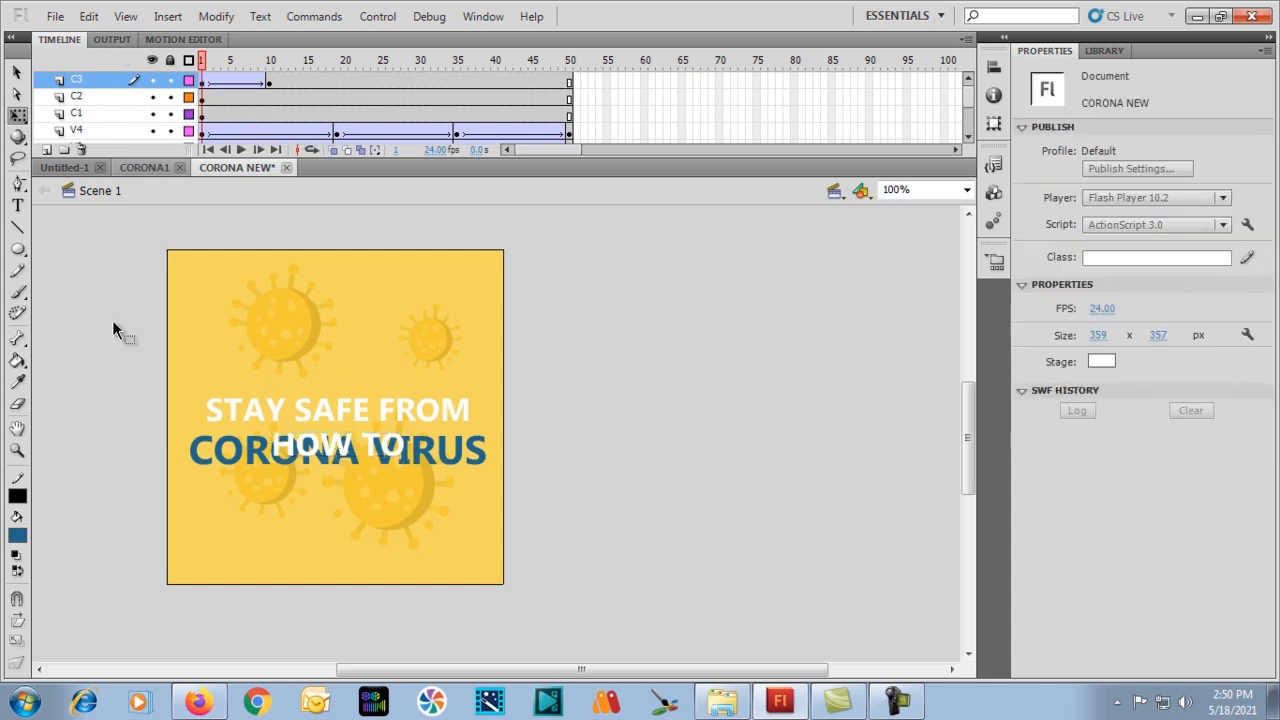
click(202, 82)
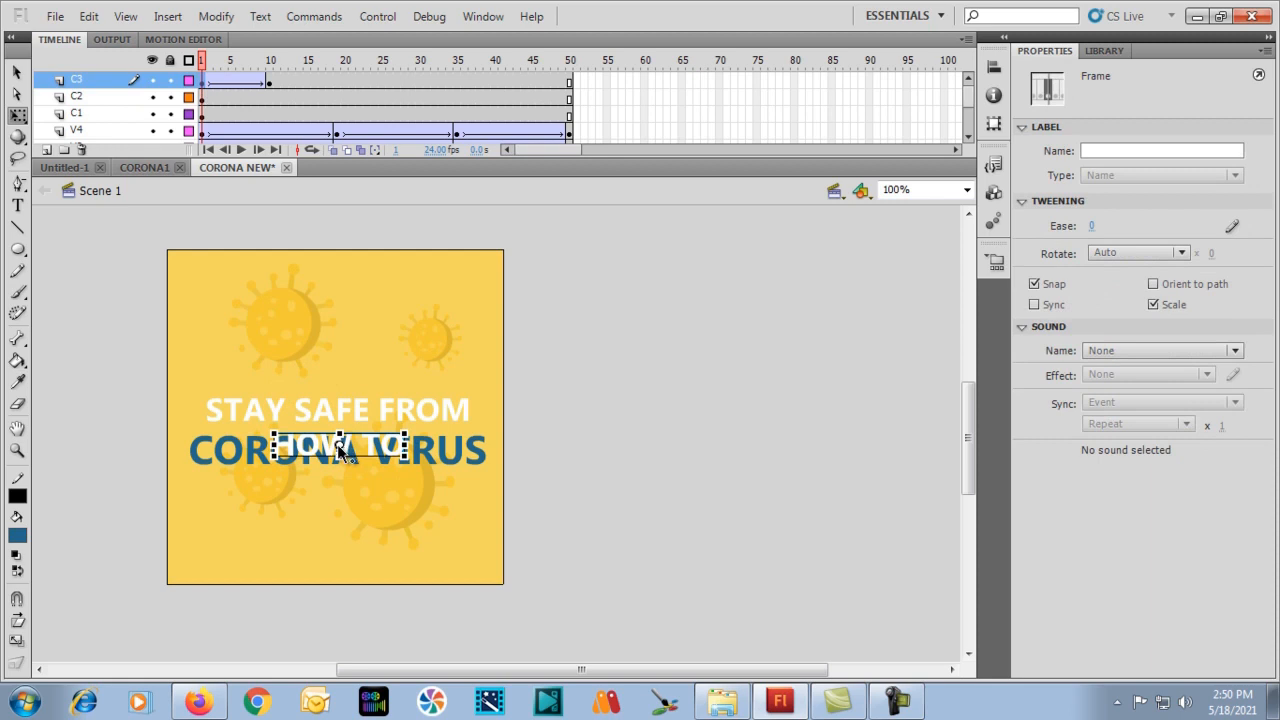
click(340, 452)
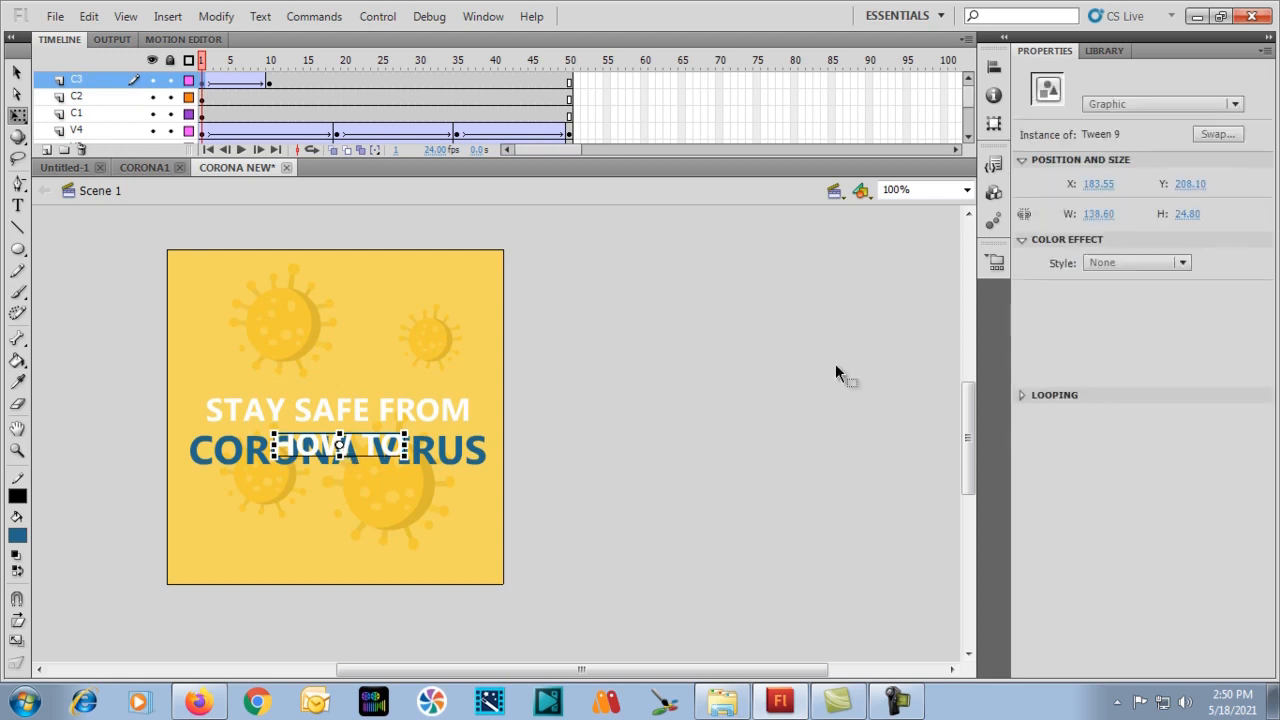
click(1183, 263)
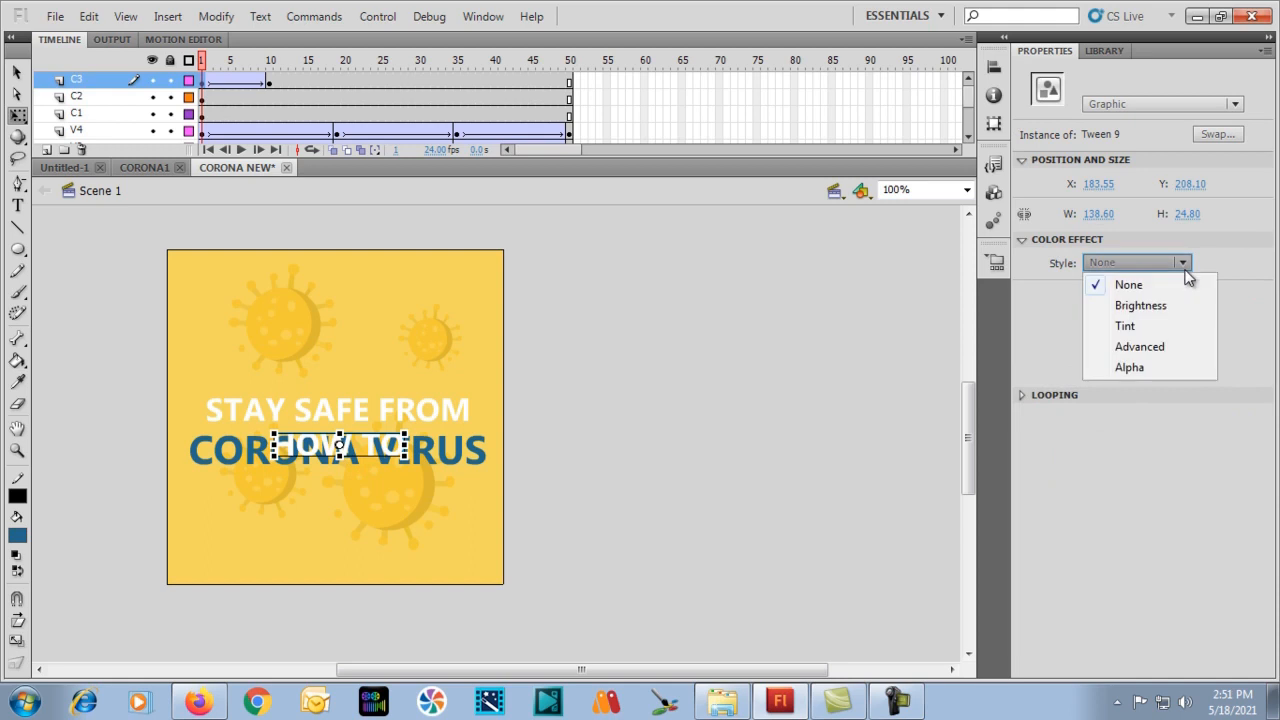
click(1130, 367)
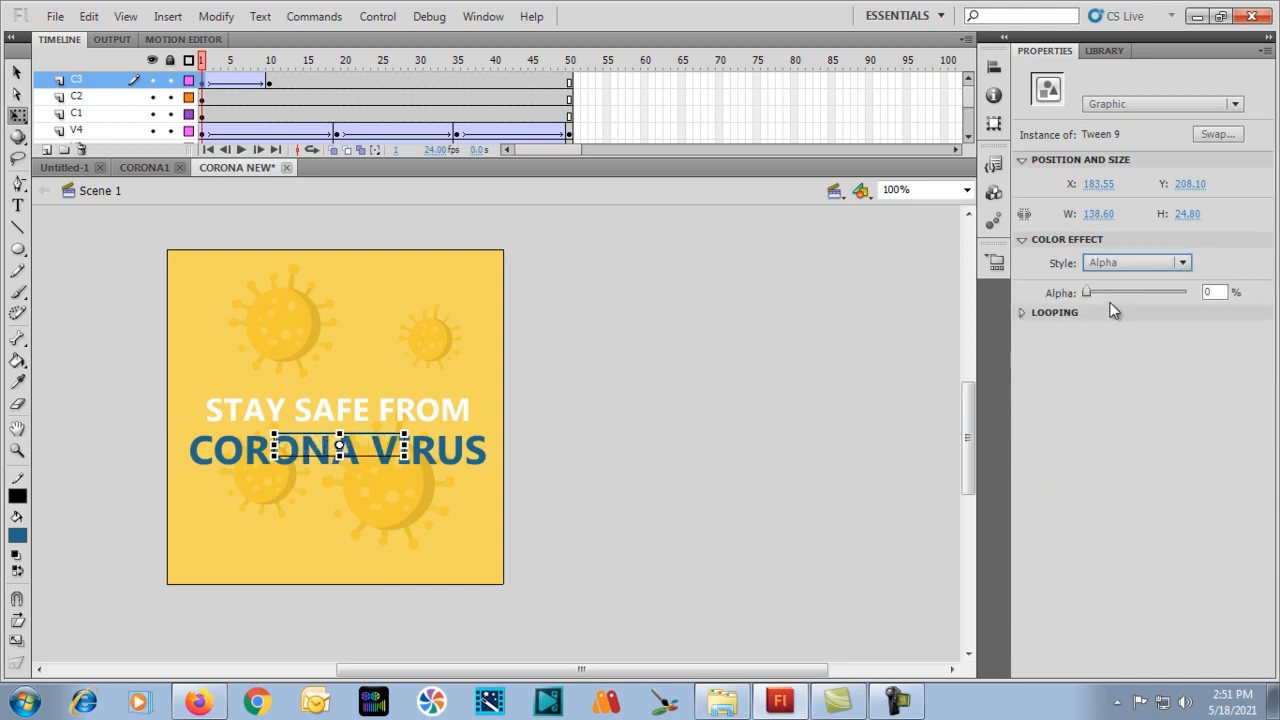
mouse_move(1086, 292)
mouse_down()
mouse_move(1128, 292)
mouse_move(1079, 294)
mouse_up()
click(201, 63)
key(Return)
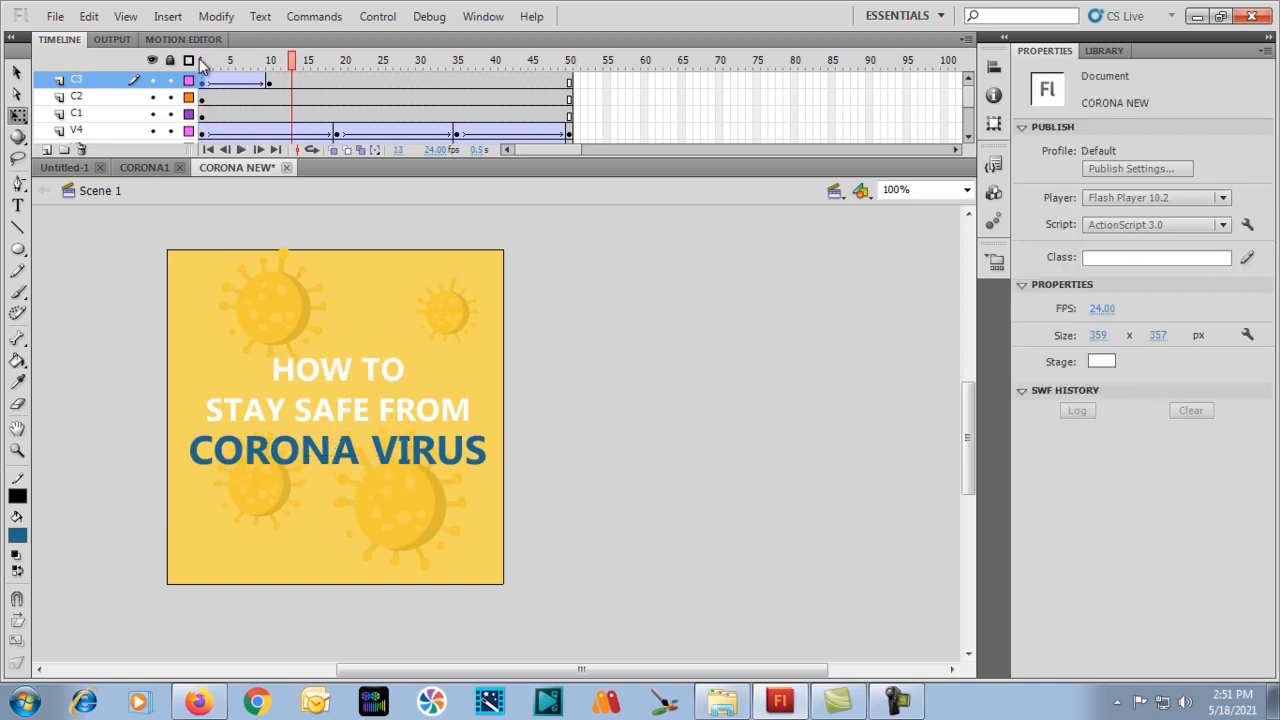
Insert keyframes at frames 10 and 20 of layer C2 and create a classic tween between them.
mouse_move(291, 62)
mouse_down()
mouse_move(197, 66)
mouse_move(274, 64)
mouse_up()
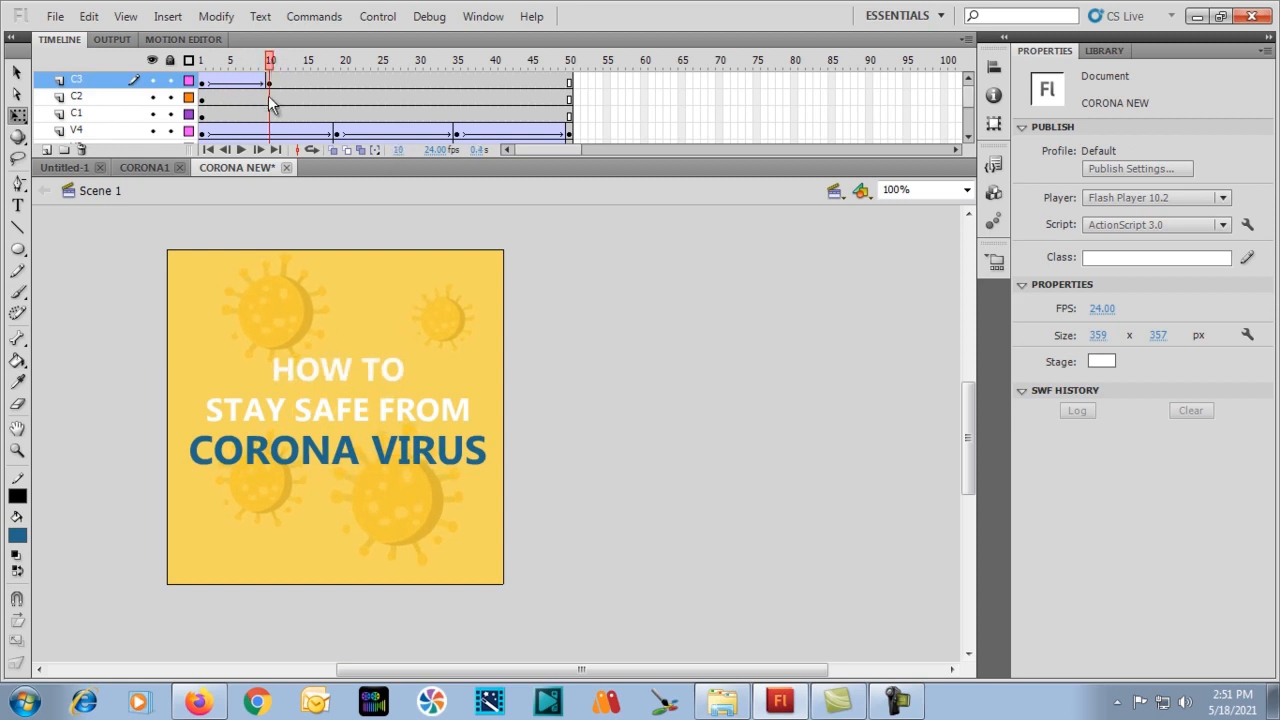
click(268, 96)
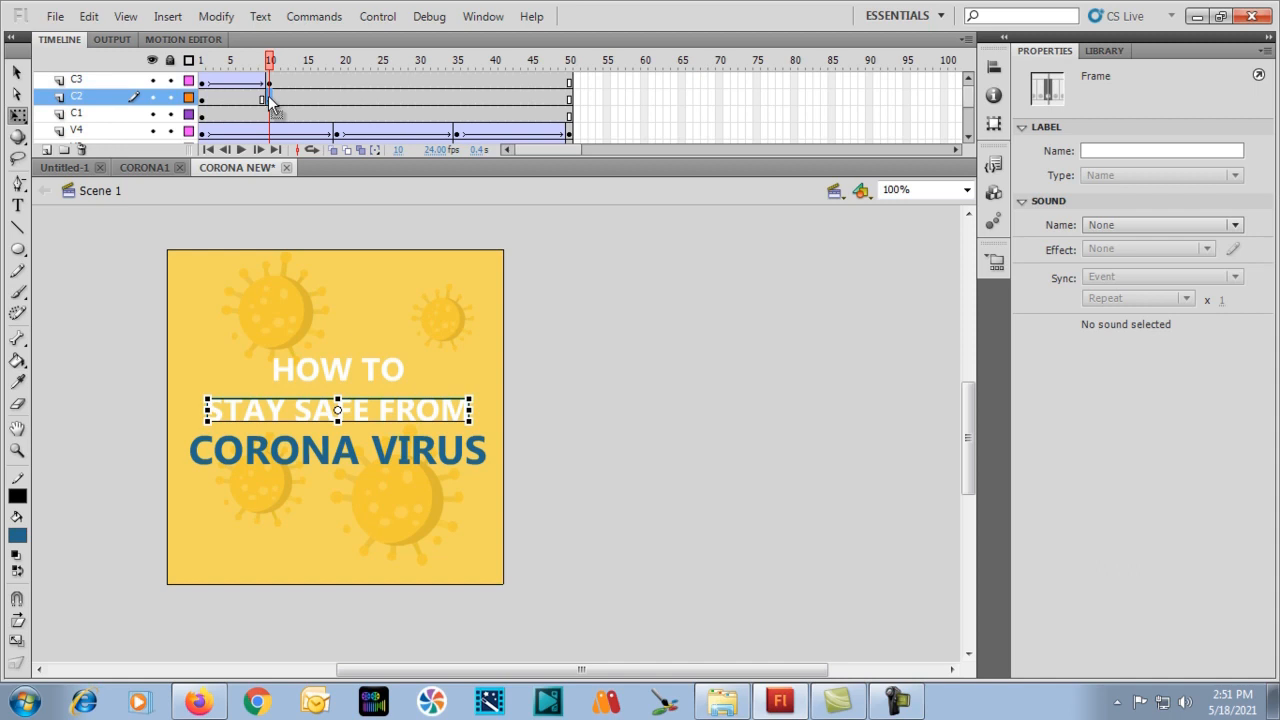
click(343, 99)
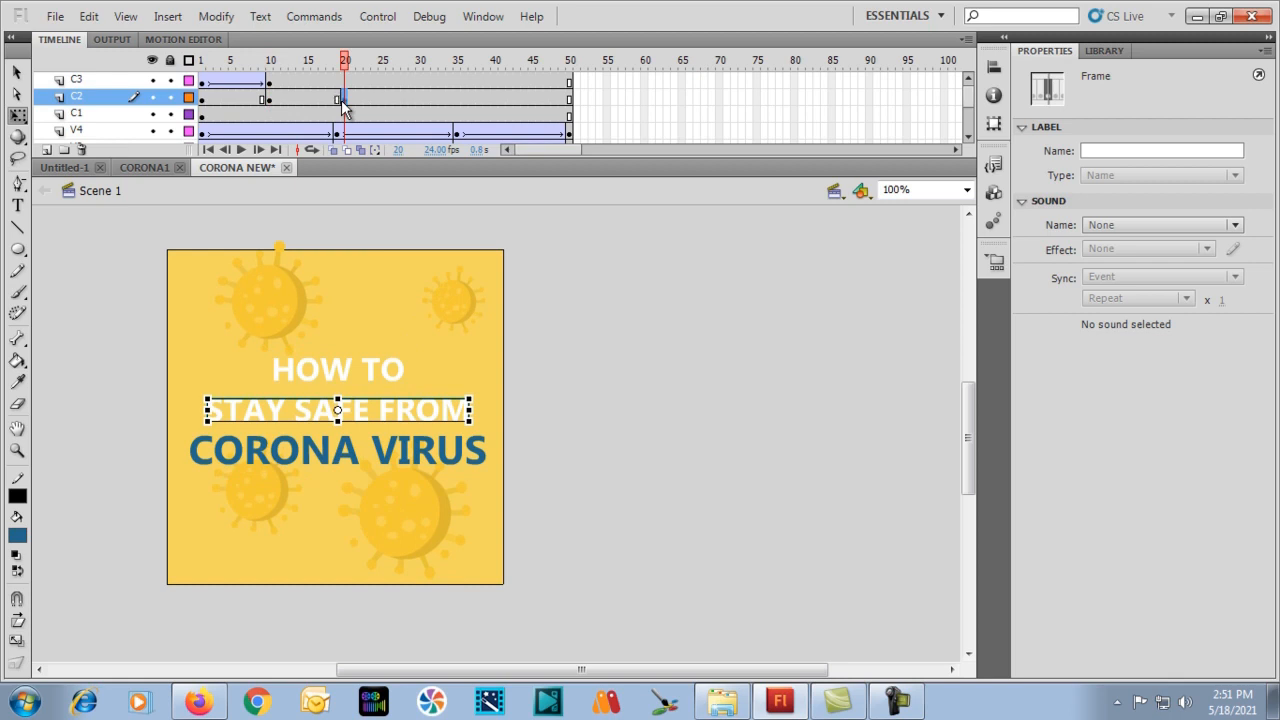
click(269, 99)
right_click(269, 100)
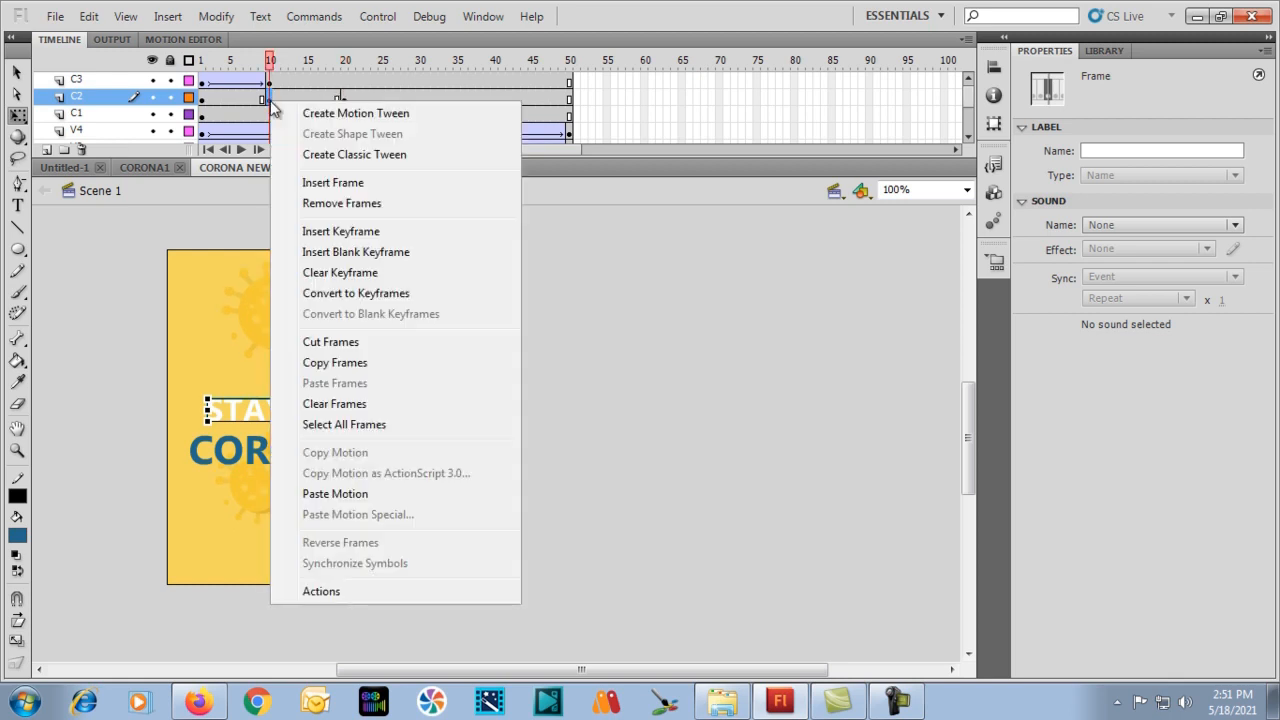
click(290, 154)
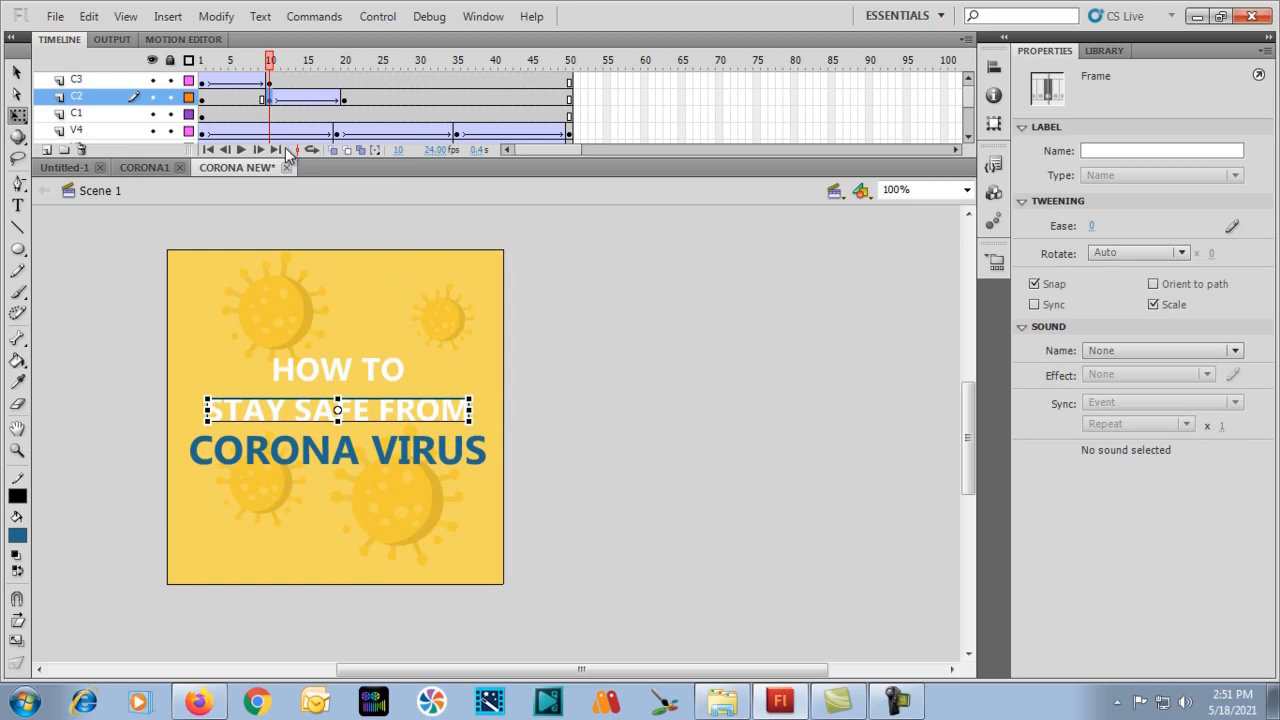
Lower the STAY SAFE FROM title in frame 10 of layer C2 onto the CORONA VIRUS line, at a Y position of about 211.
click(263, 100)
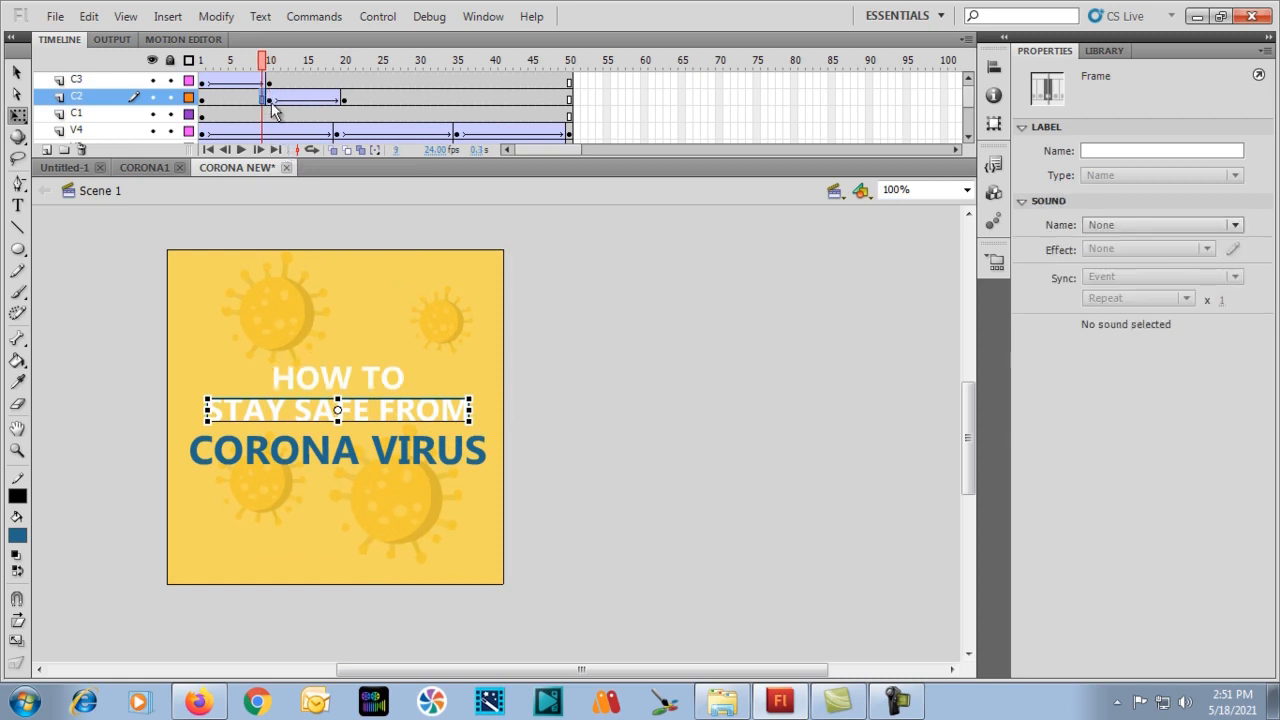
click(270, 101)
key(shift+Down)
key(shift+Down)
key(shift+Down)
key(shift+Down)
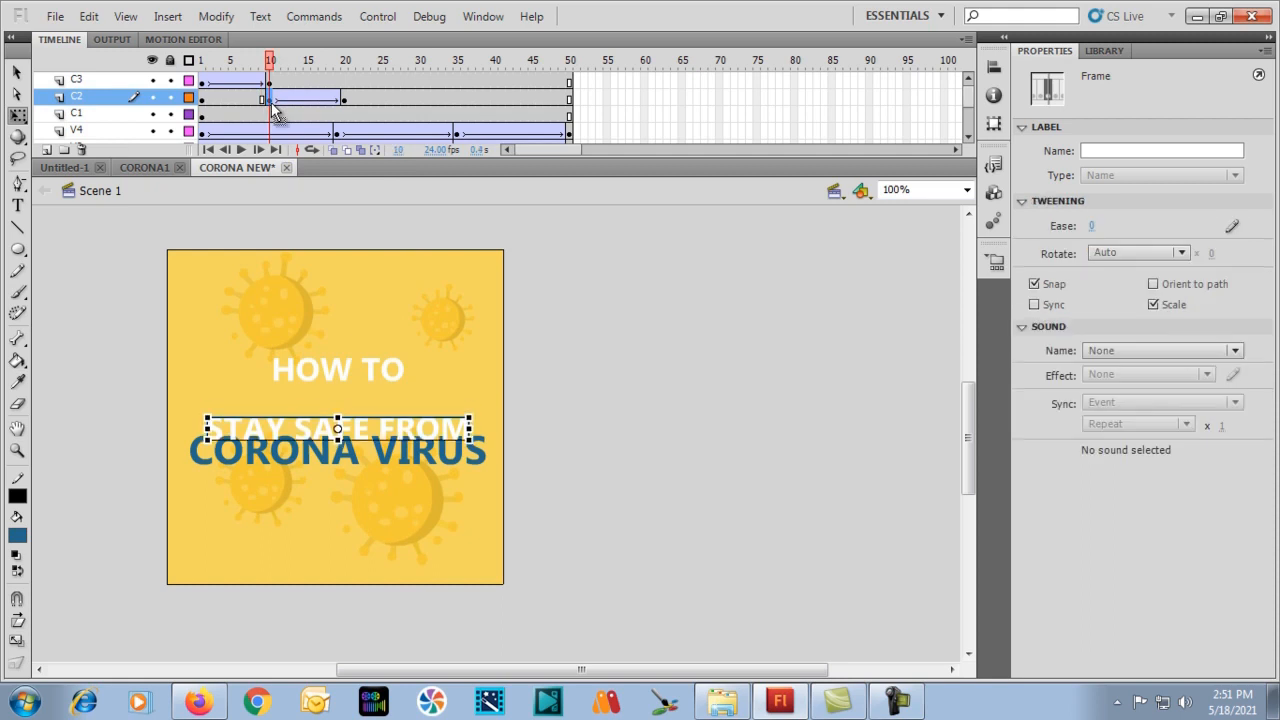
key(shift+Down)
key(shift+Up)
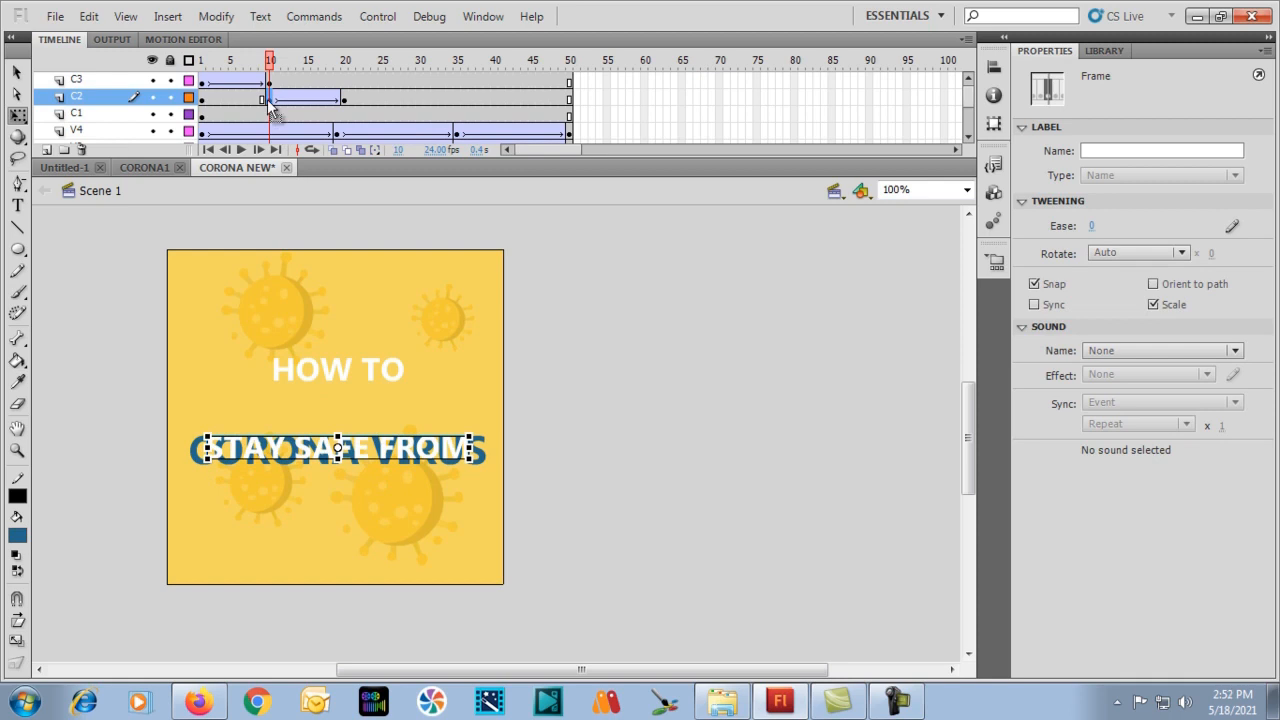
Set the STAY SAFE FROM title's alpha to 0% in frame 10 of layer C2 and play the animation from frame 1.
click(269, 99)
click(848, 290)
click(849, 291)
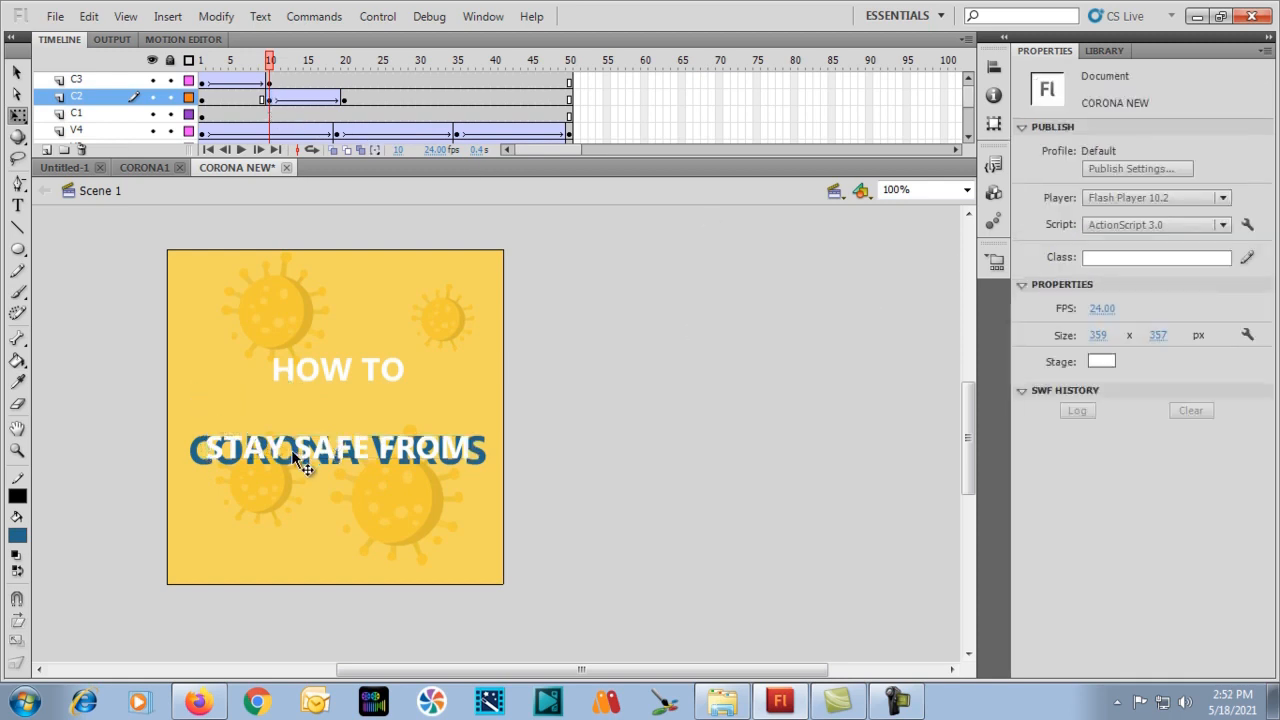
click(257, 447)
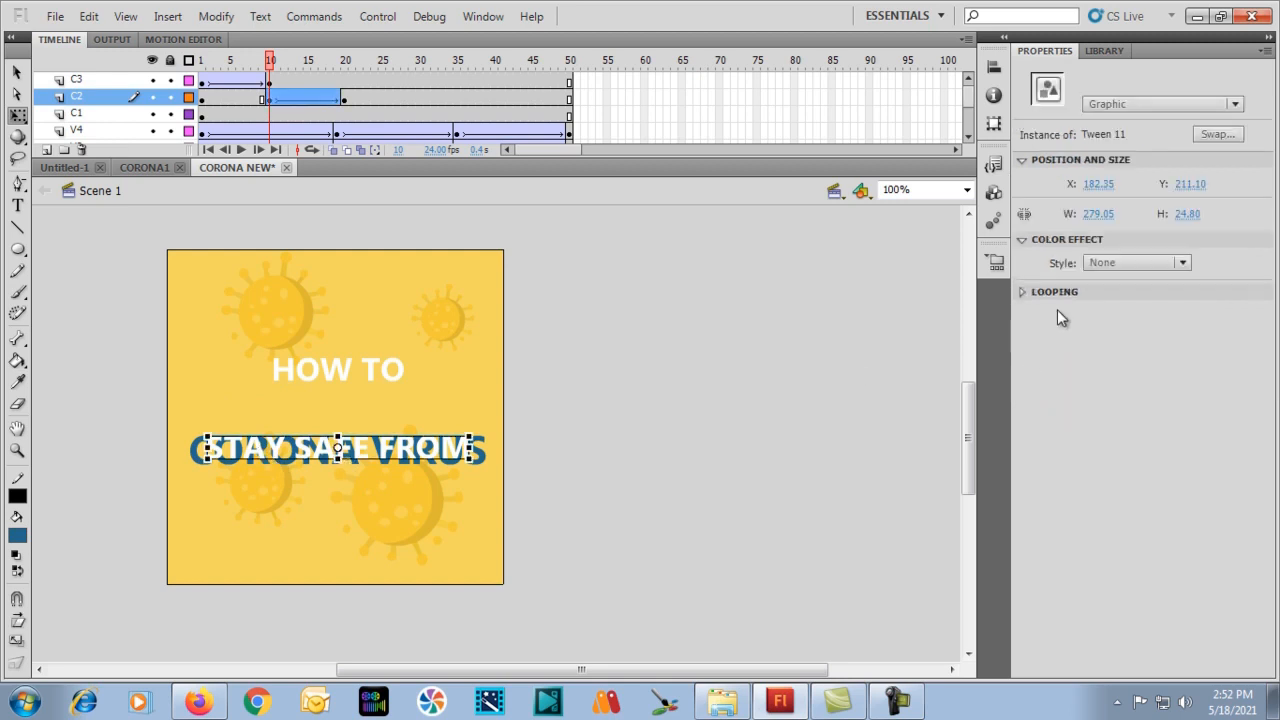
click(1127, 263)
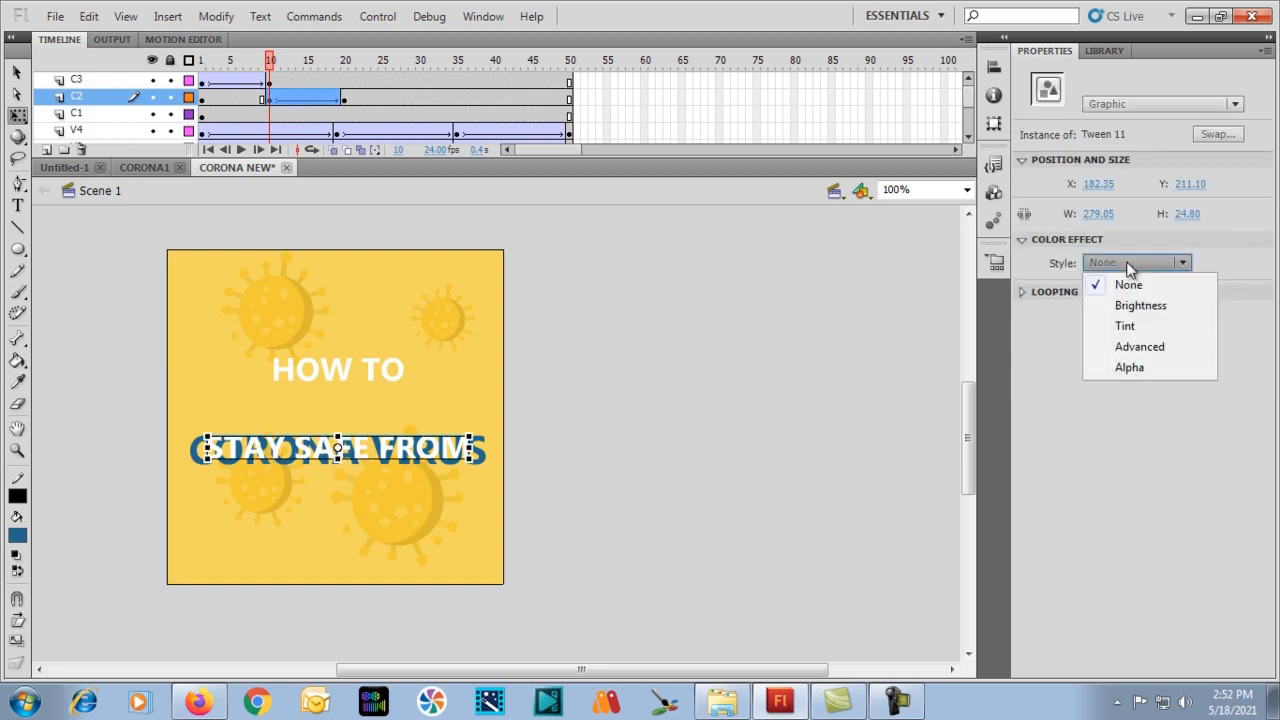
click(1129, 367)
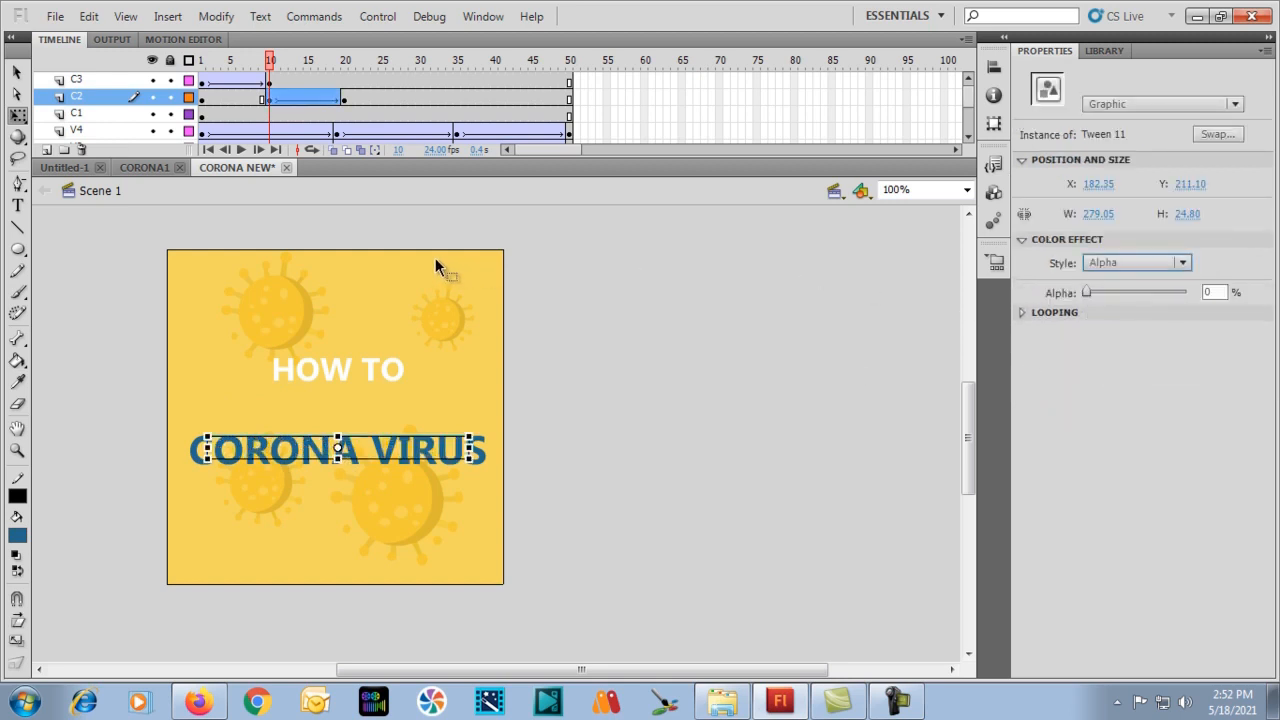
drag(270, 62, 172, 75)
key(Return)
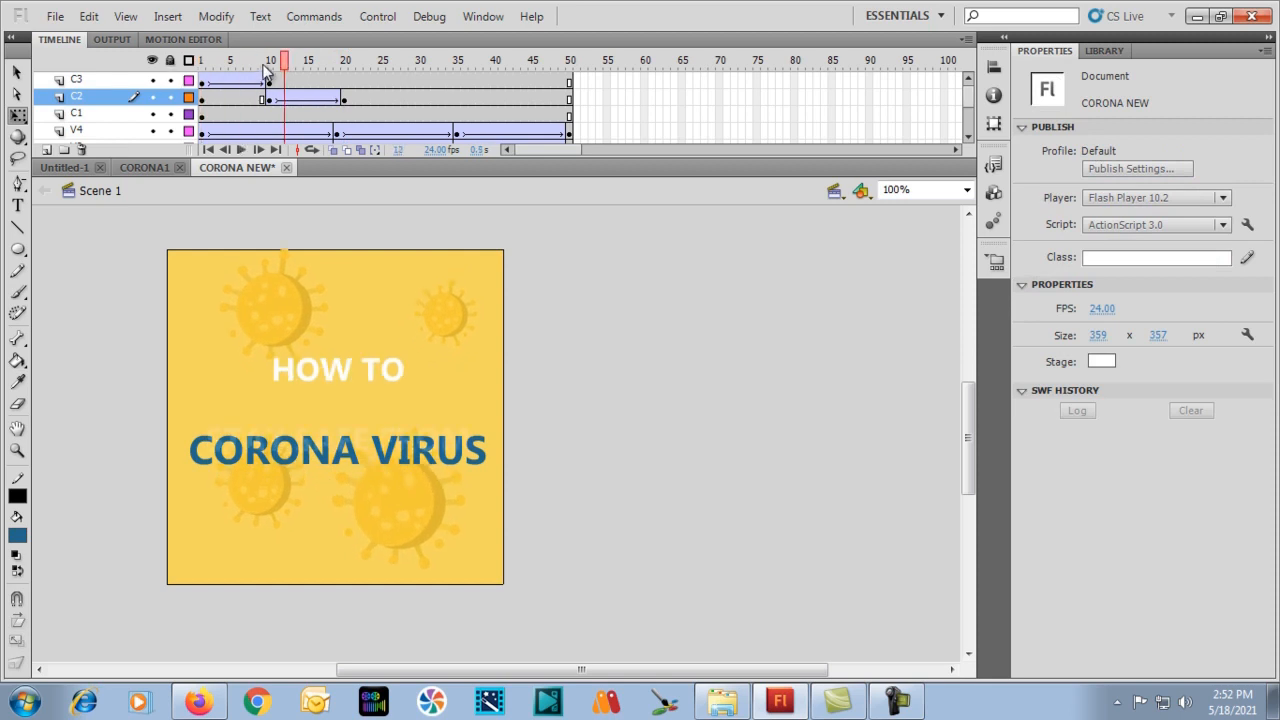
Try clearing the keyframe at frame 1 of layer C2, and undo the change.
drag(271, 61, 197, 72)
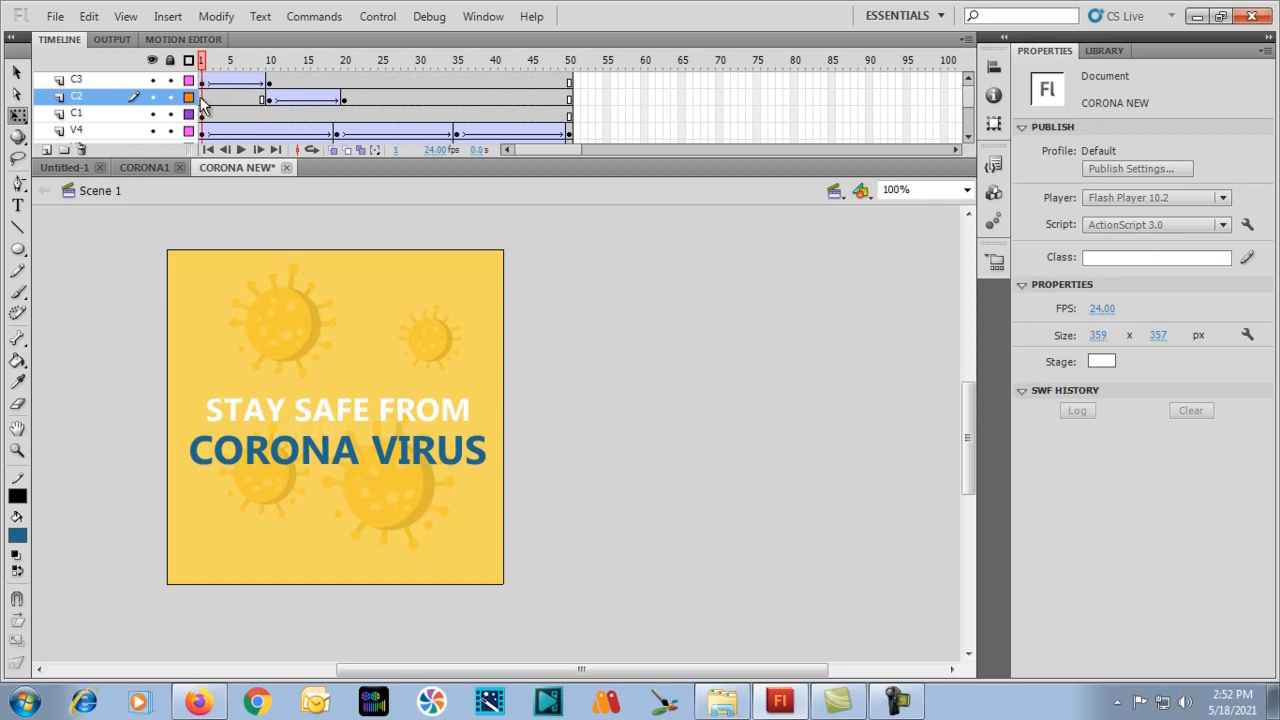
click(203, 99)
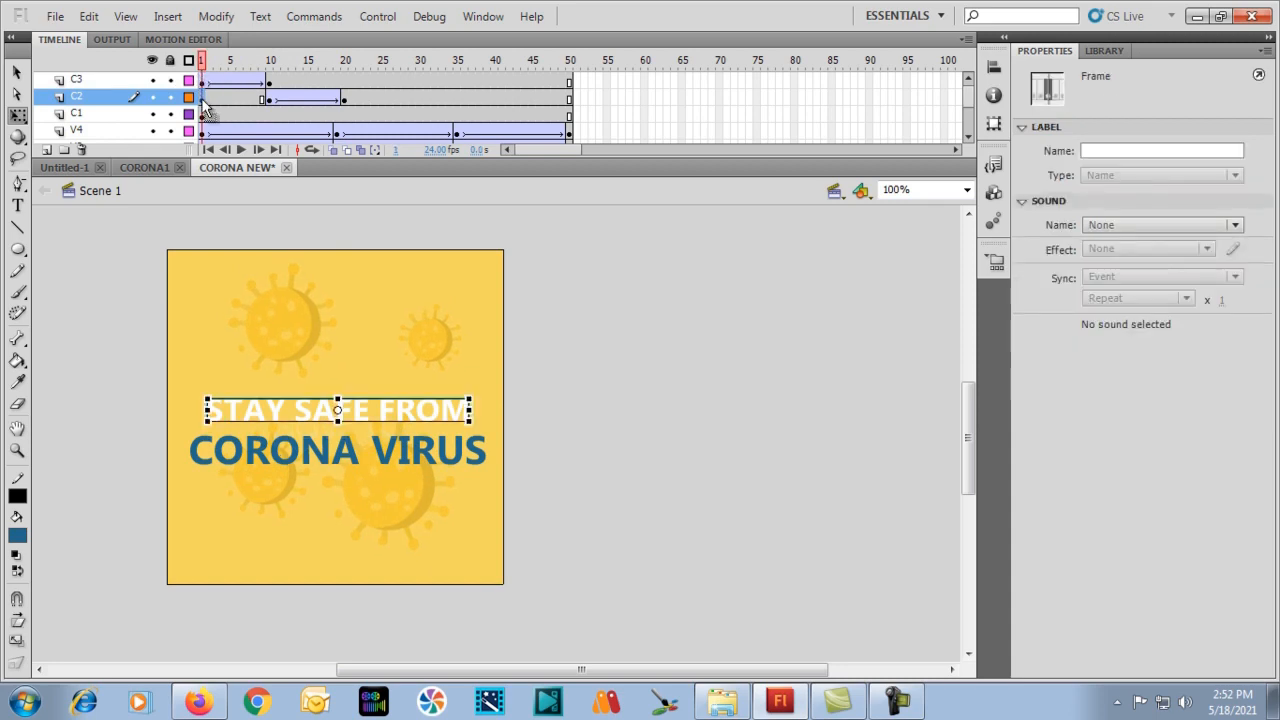
right_click(203, 101)
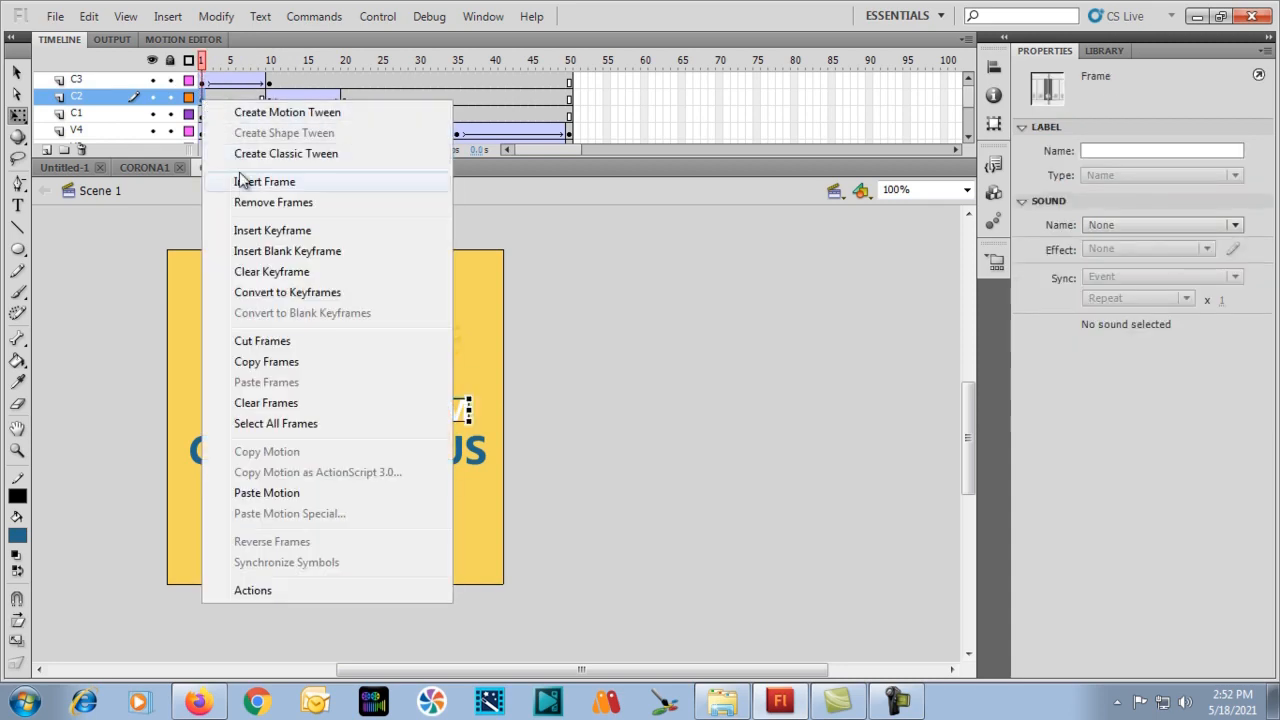
click(244, 272)
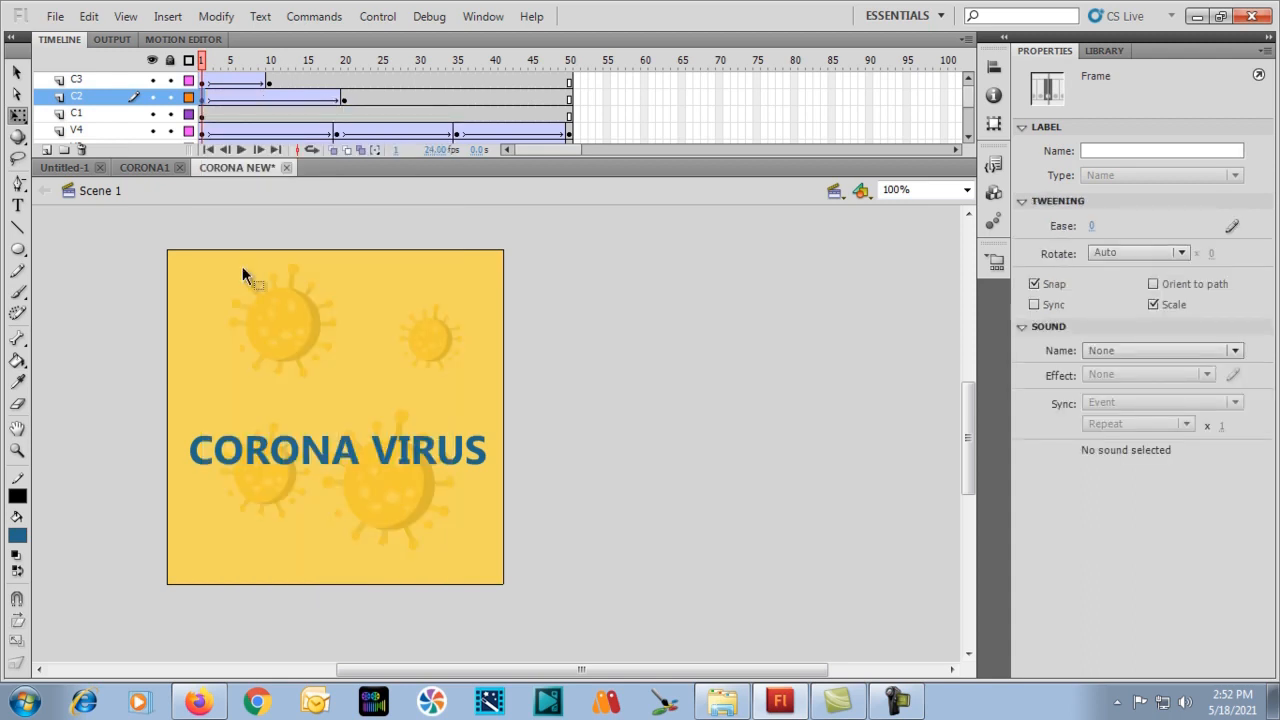
key(ctrl+z)
Delete the STAY SAFE FROM title from frame 1 of layer C2, leaving its keyframe in place.
click(203, 102)
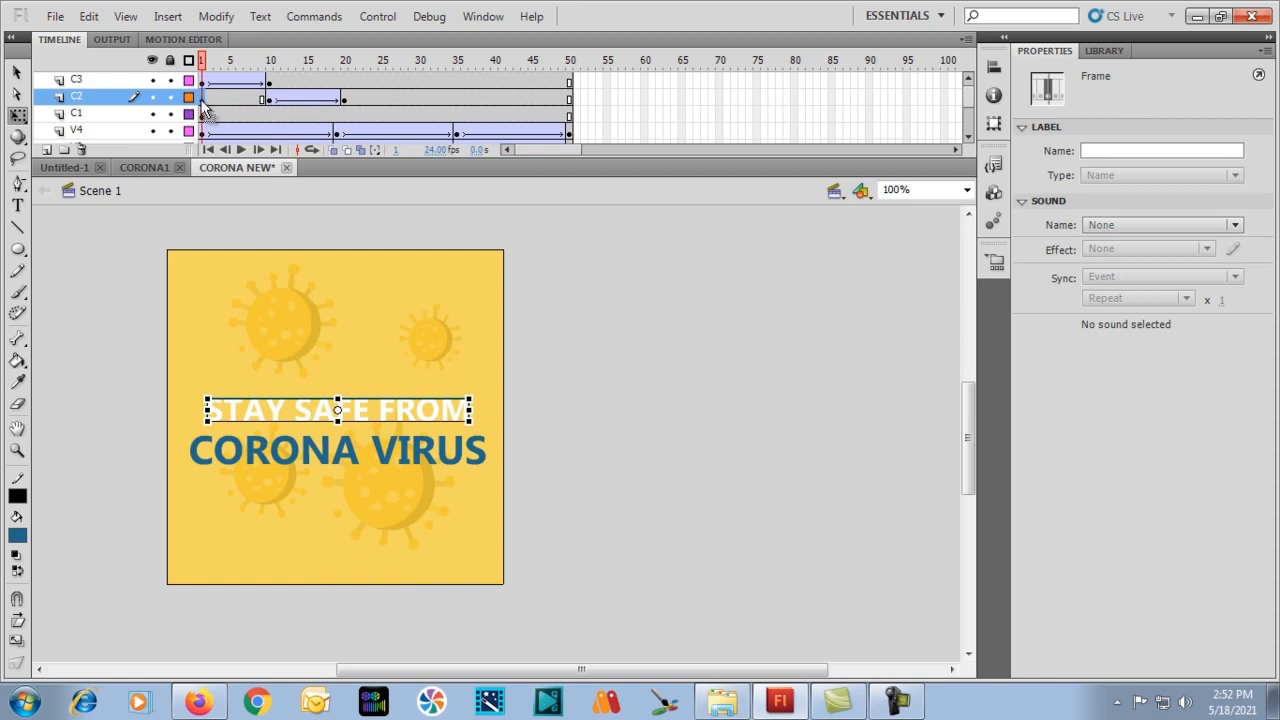
key(Delete)
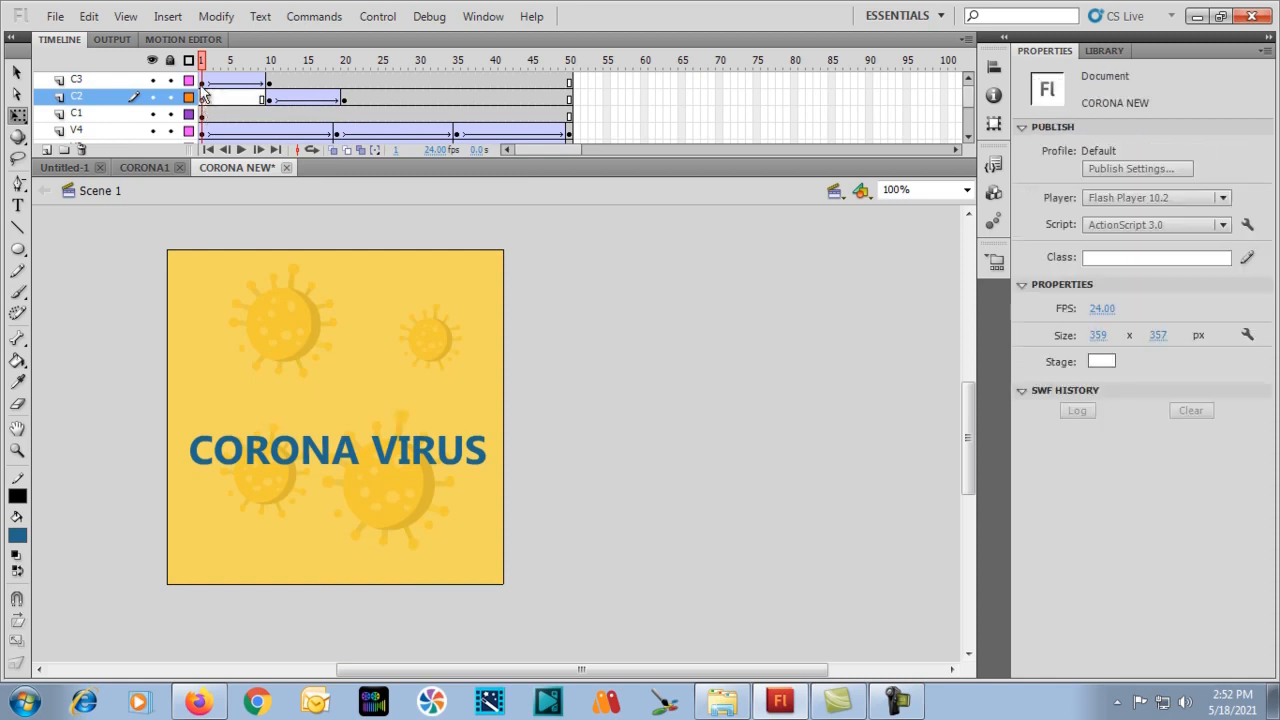
Insert keyframes at frames 20 and 30 of layer C1 and create a classic tween between them.
drag(205, 63, 345, 63)
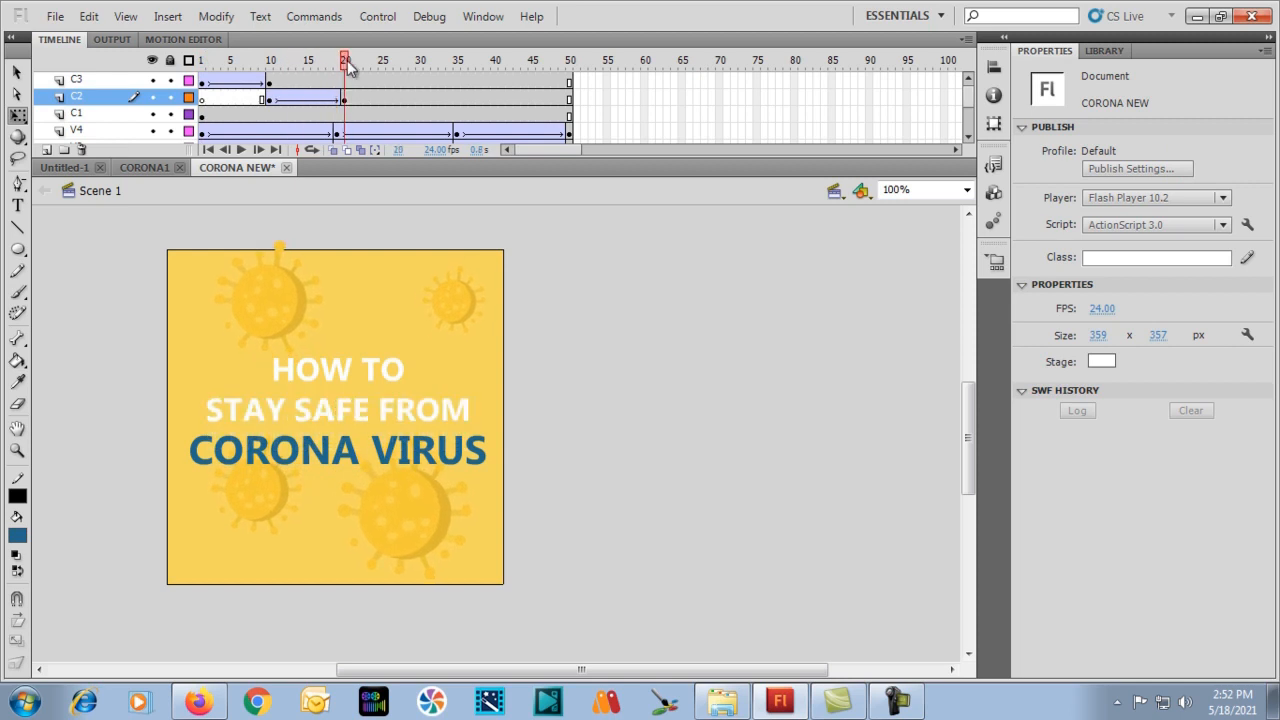
click(346, 114)
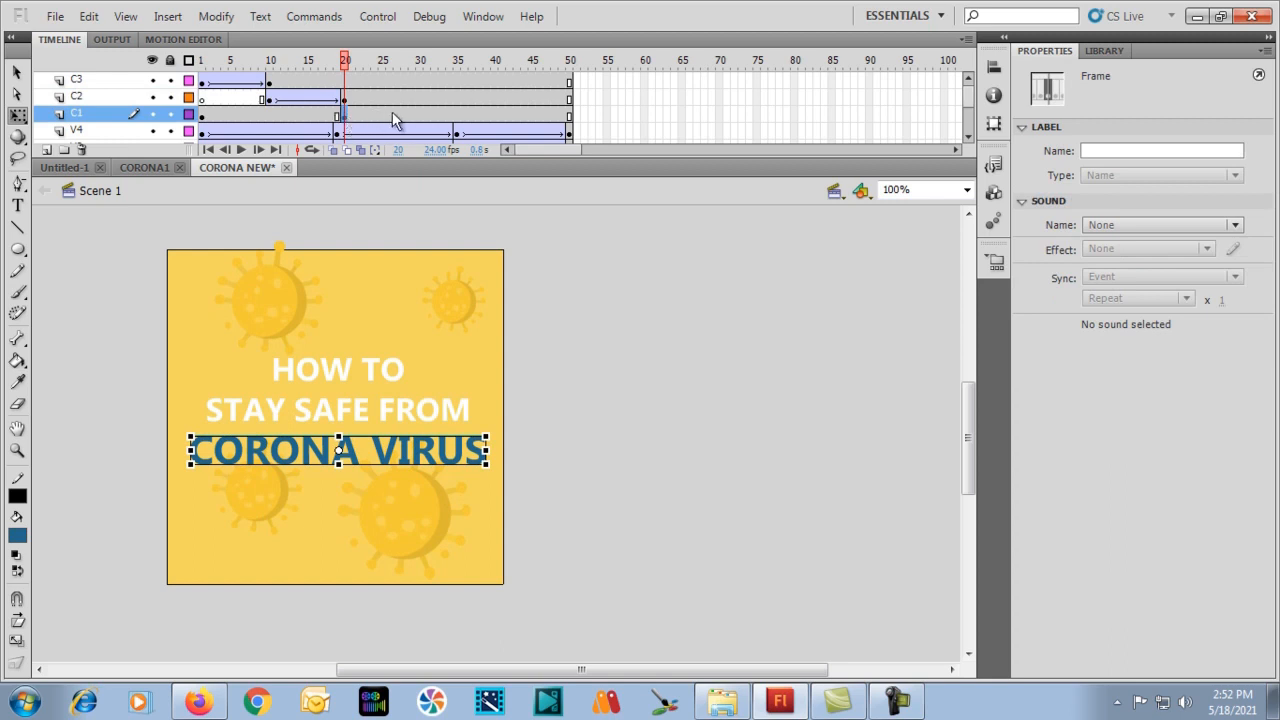
click(420, 114)
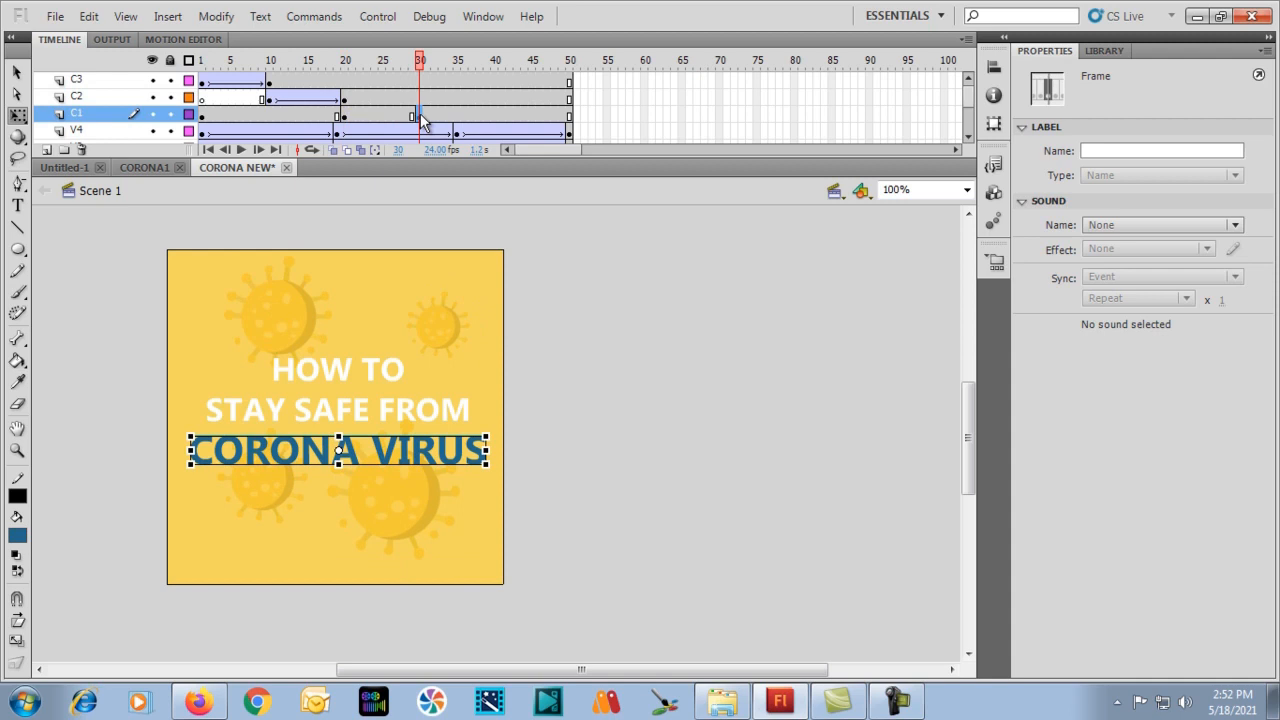
right_click(346, 116)
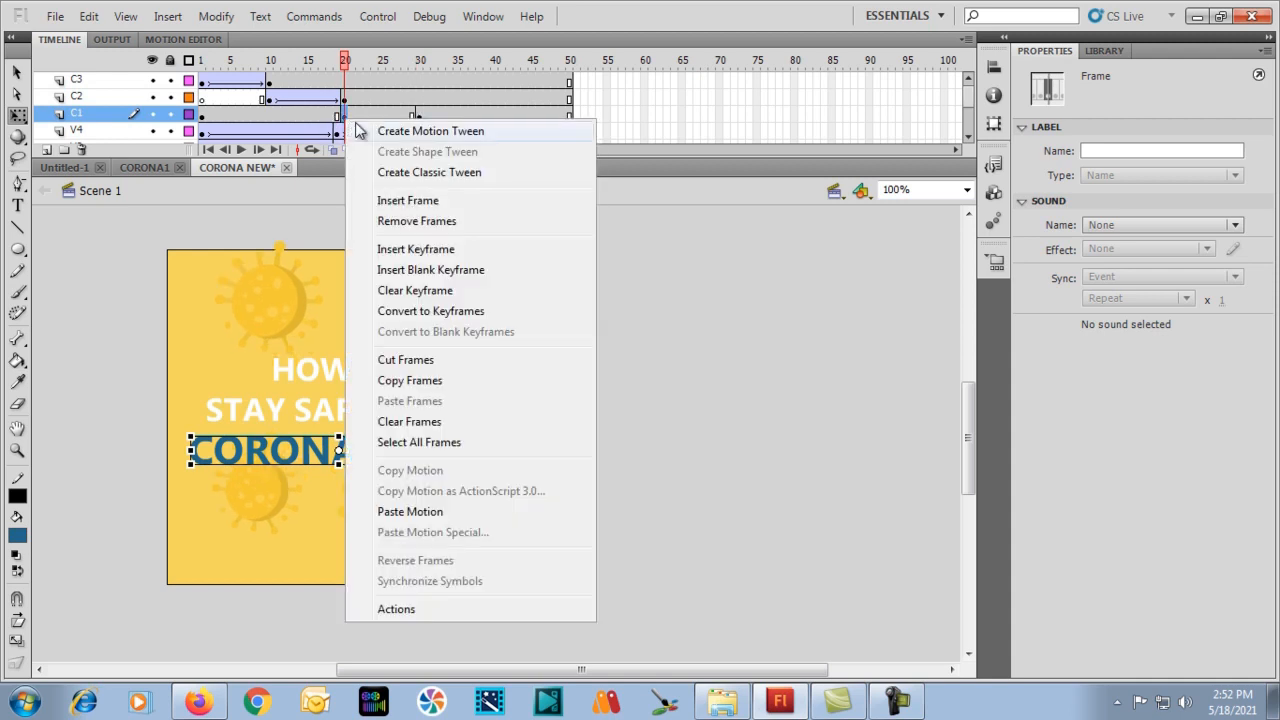
click(362, 172)
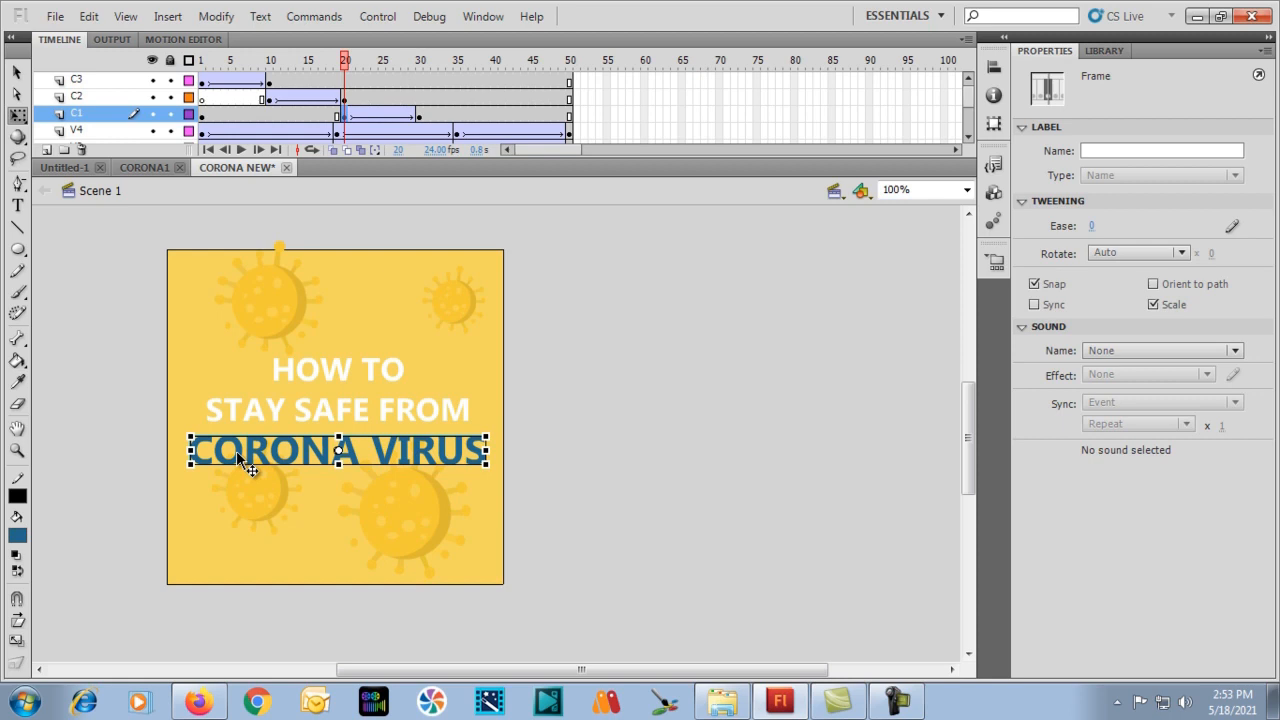
Lower the CORONA VIRUS title in frame 20 of layer C1 to a Y position of about 284.
key(shift+Down)
key(shift+Down)
key(shift+Down)
key(shift+Down)
key(shift+Down)
key(shift+Down)
key(shift+Down)
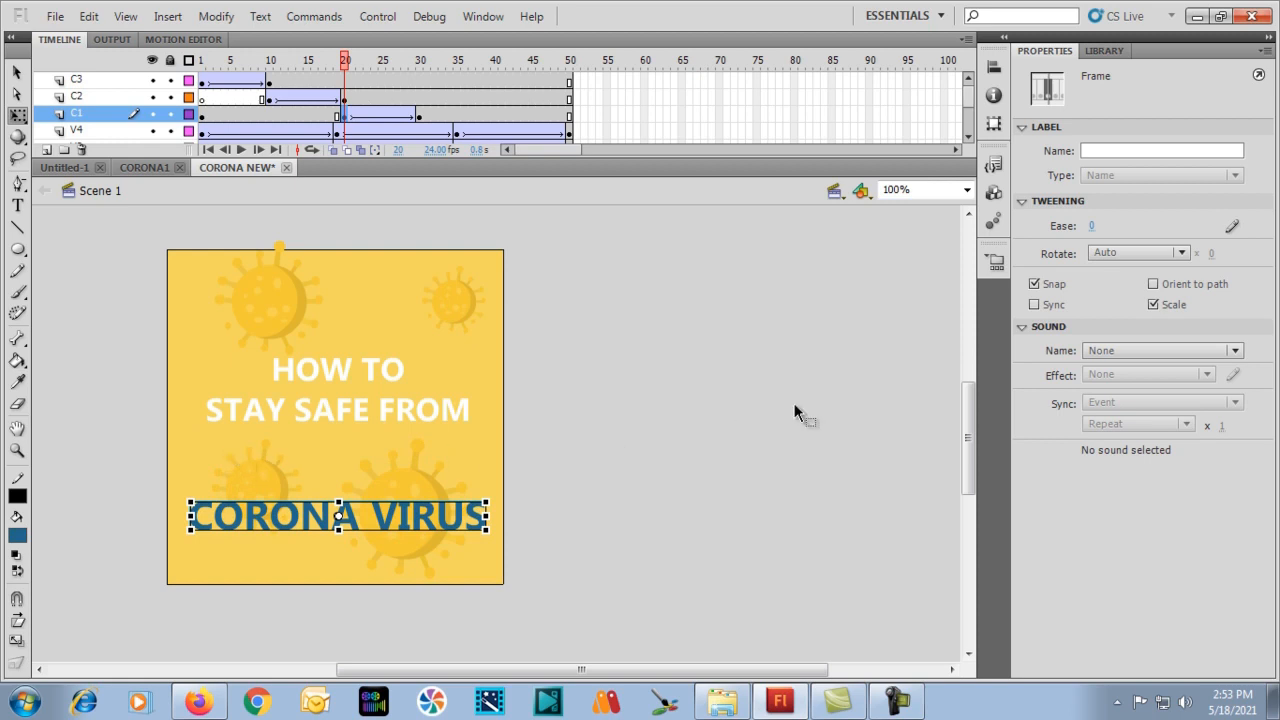
Set the CORONA VIRUS title's alpha to 0% in frame 20 of layer C1.
click(338, 518)
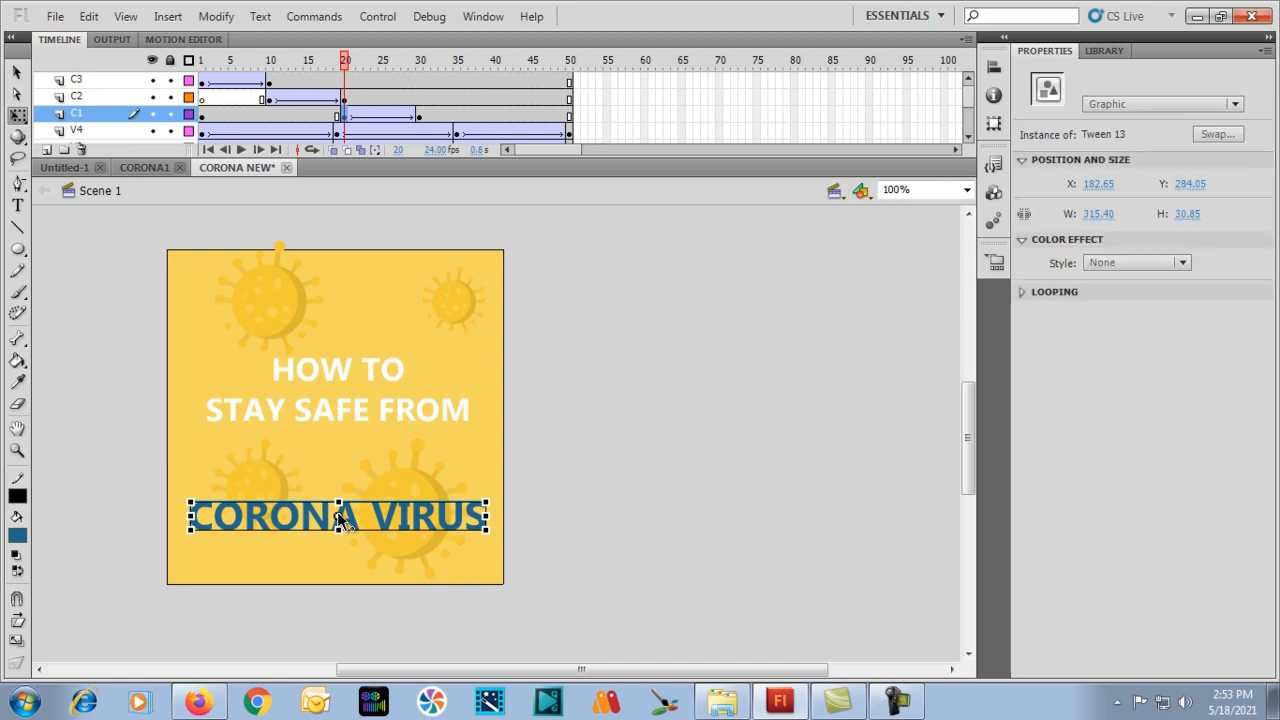
click(1184, 263)
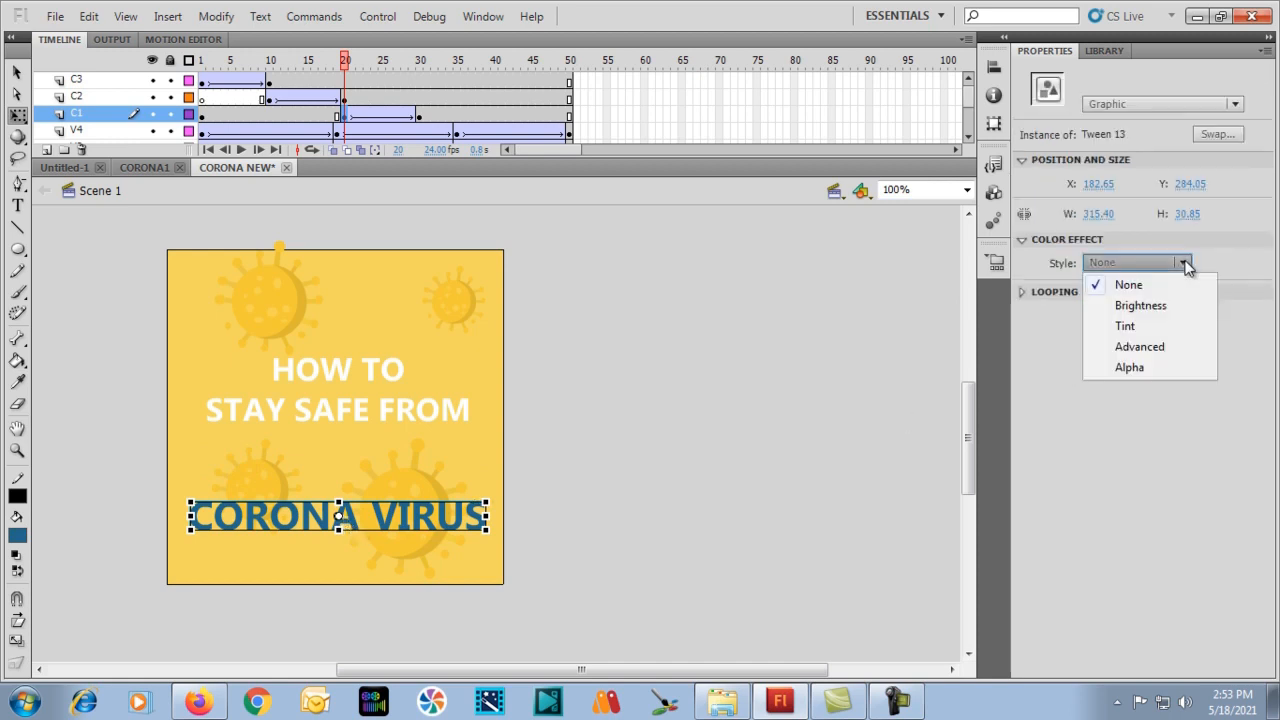
click(1156, 368)
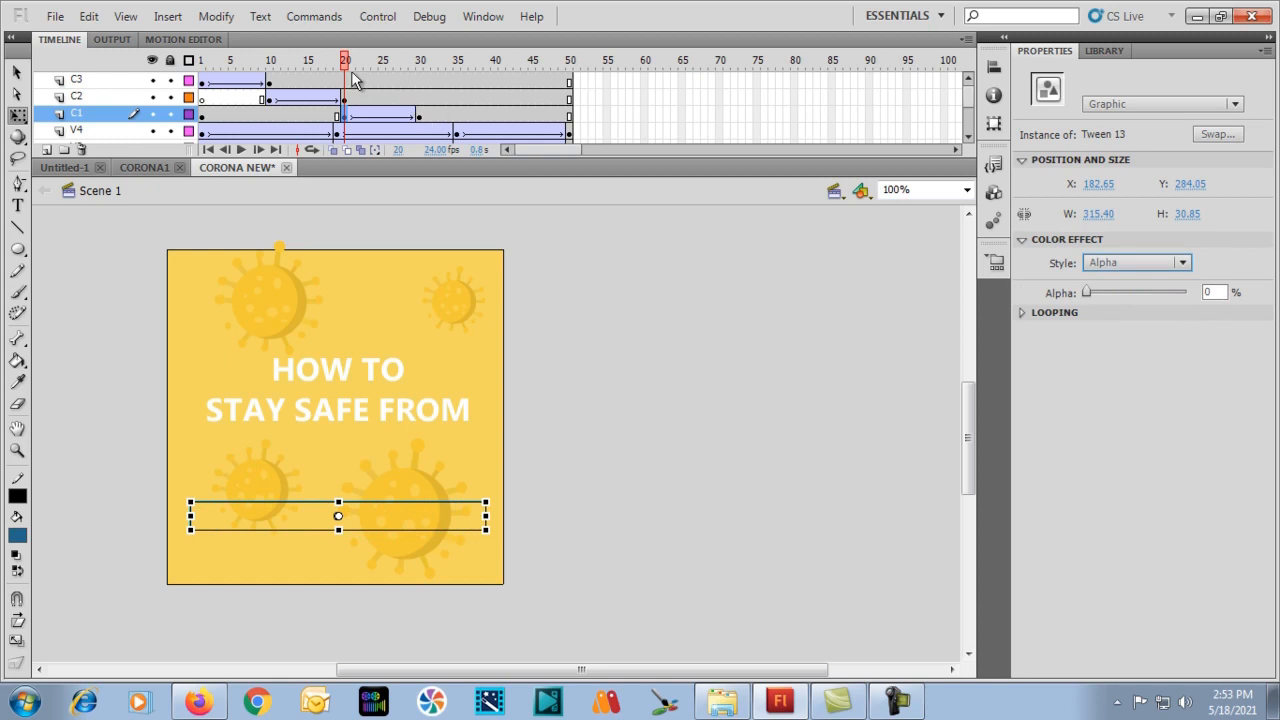
Delete the CORONA VIRUS title from frame 1 of layer C1 and play the animation.
click(204, 115)
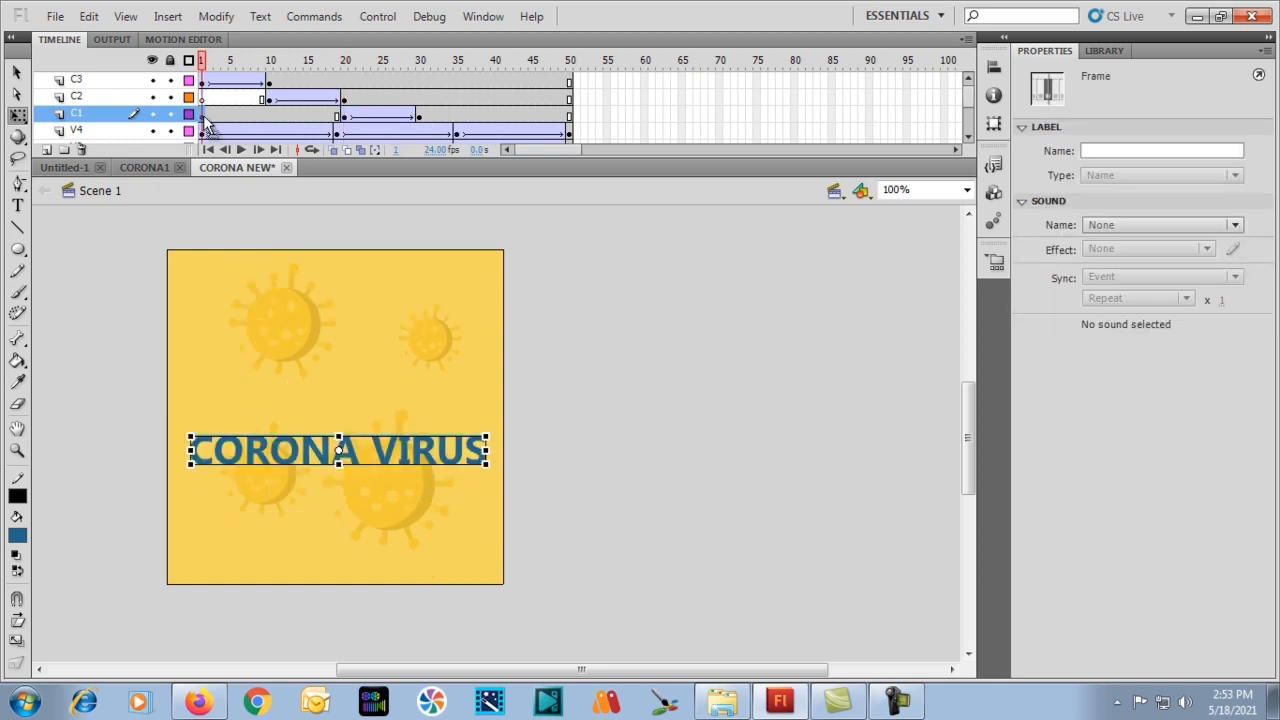
key(Delete)
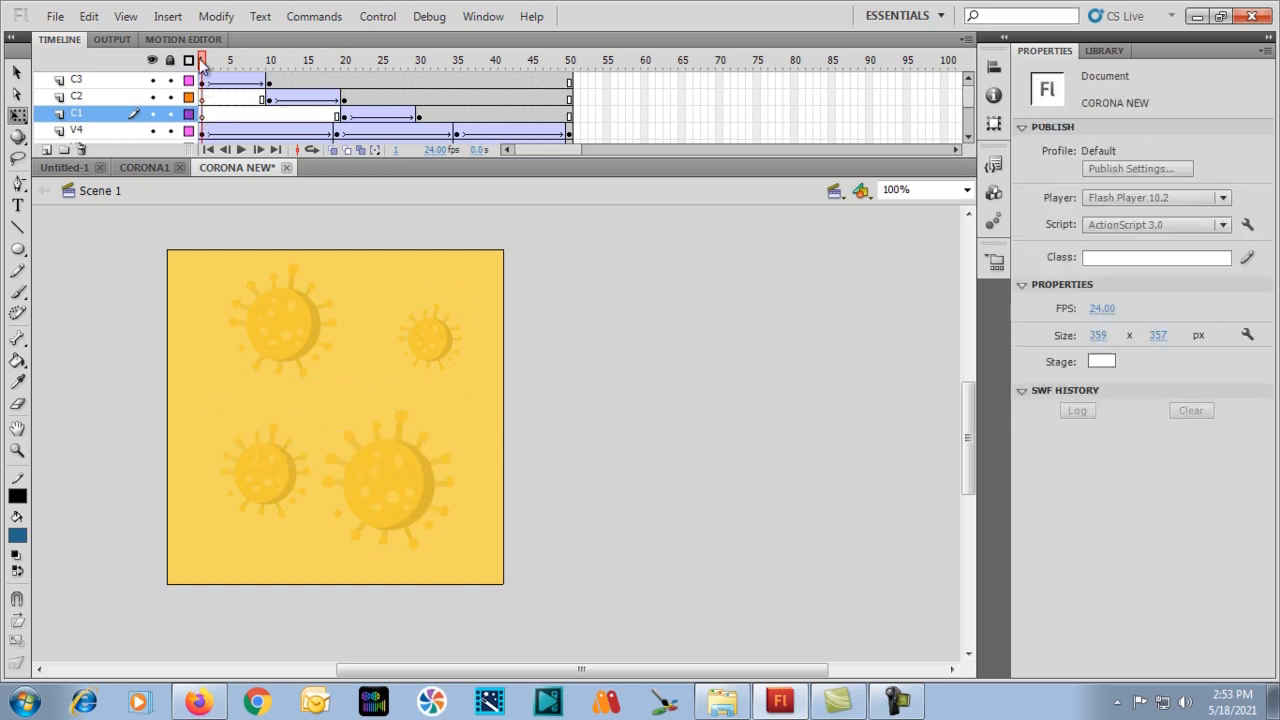
key(Return)
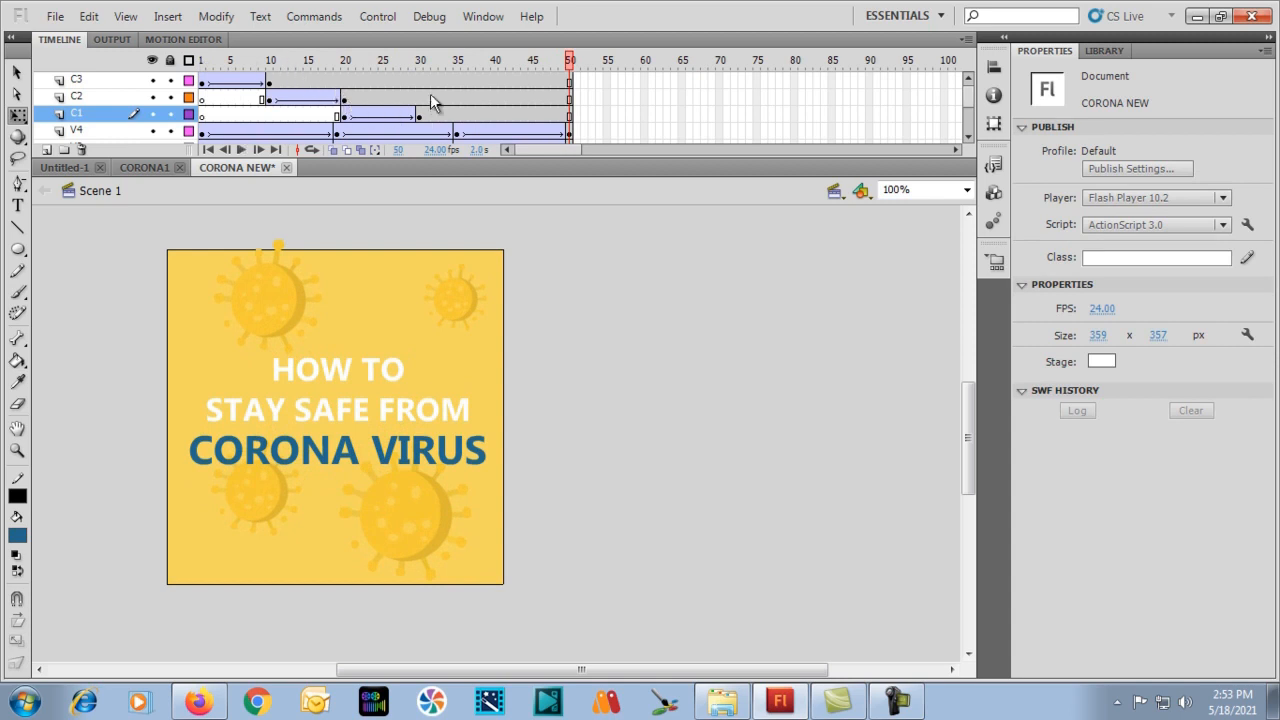
Move C1's end keyframe to frame 33, the C2 end and C1 start keyframes to 22, and the C3 end and C2 start keyframes to 12.
click(418, 114)
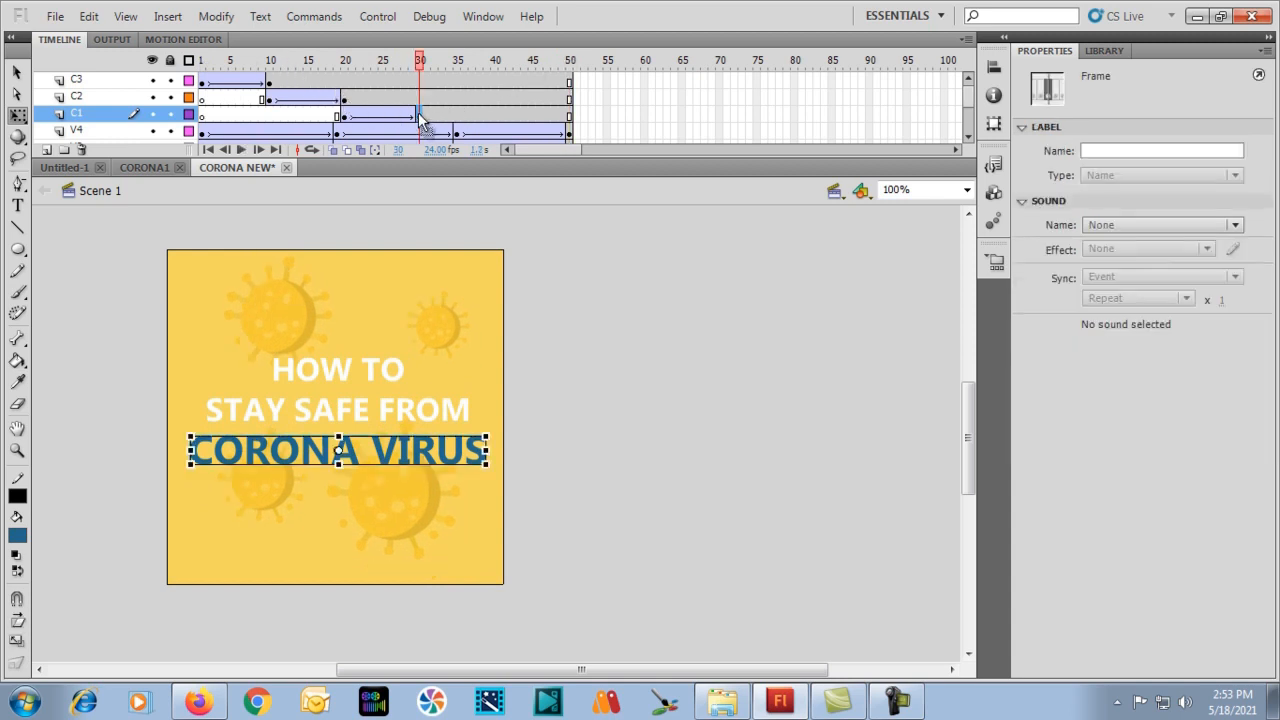
drag(418, 116, 441, 115)
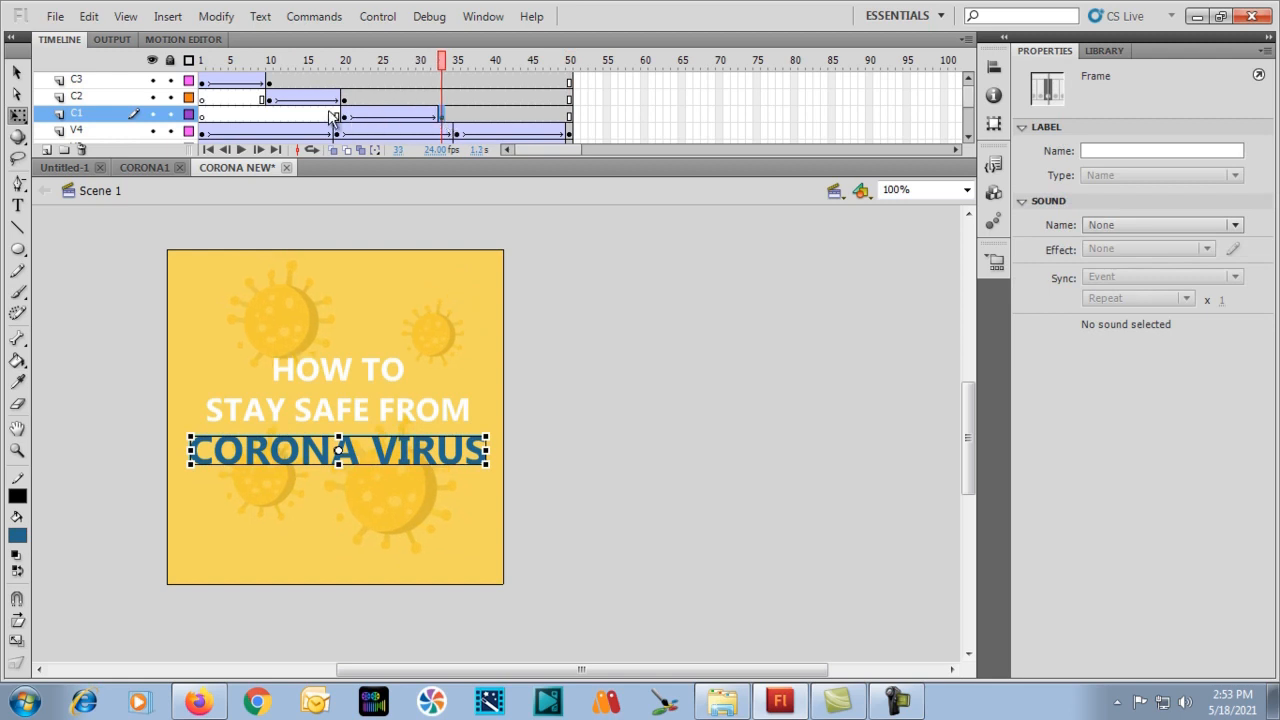
mouse_move(345, 98)
mouse_down()
mouse_move(345, 111)
mouse_move(362, 110)
mouse_up()
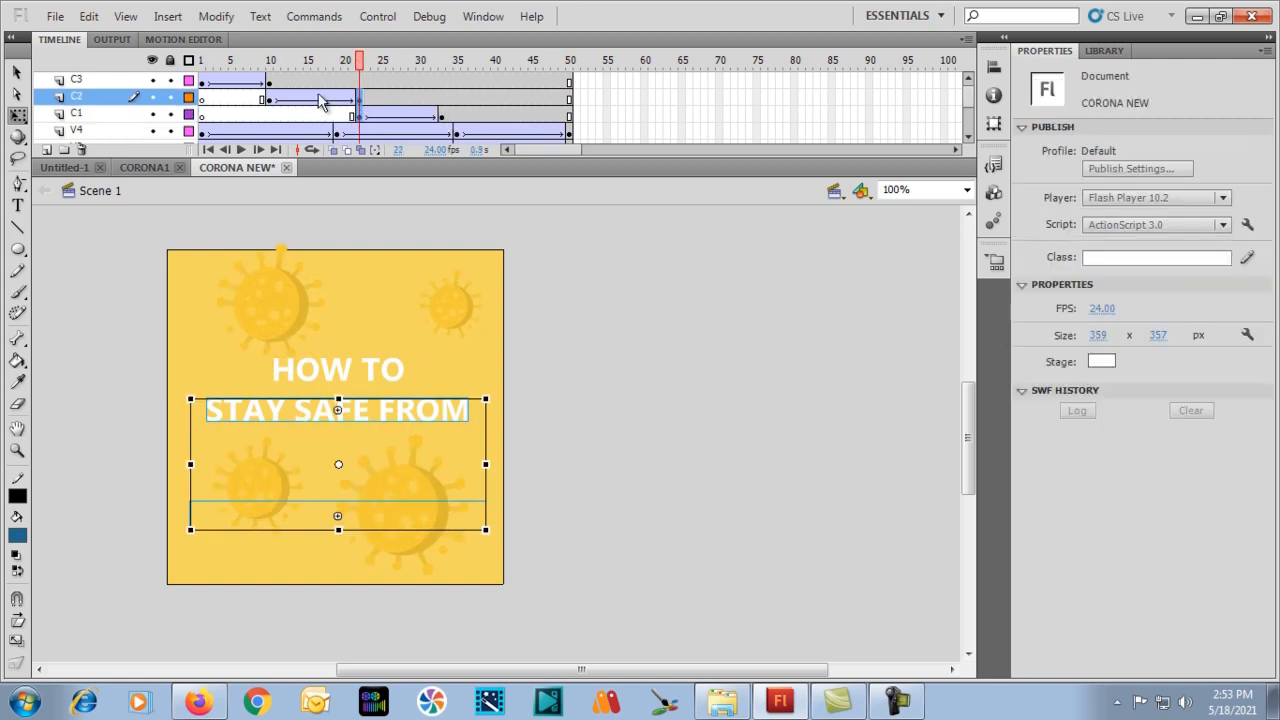
click(271, 98)
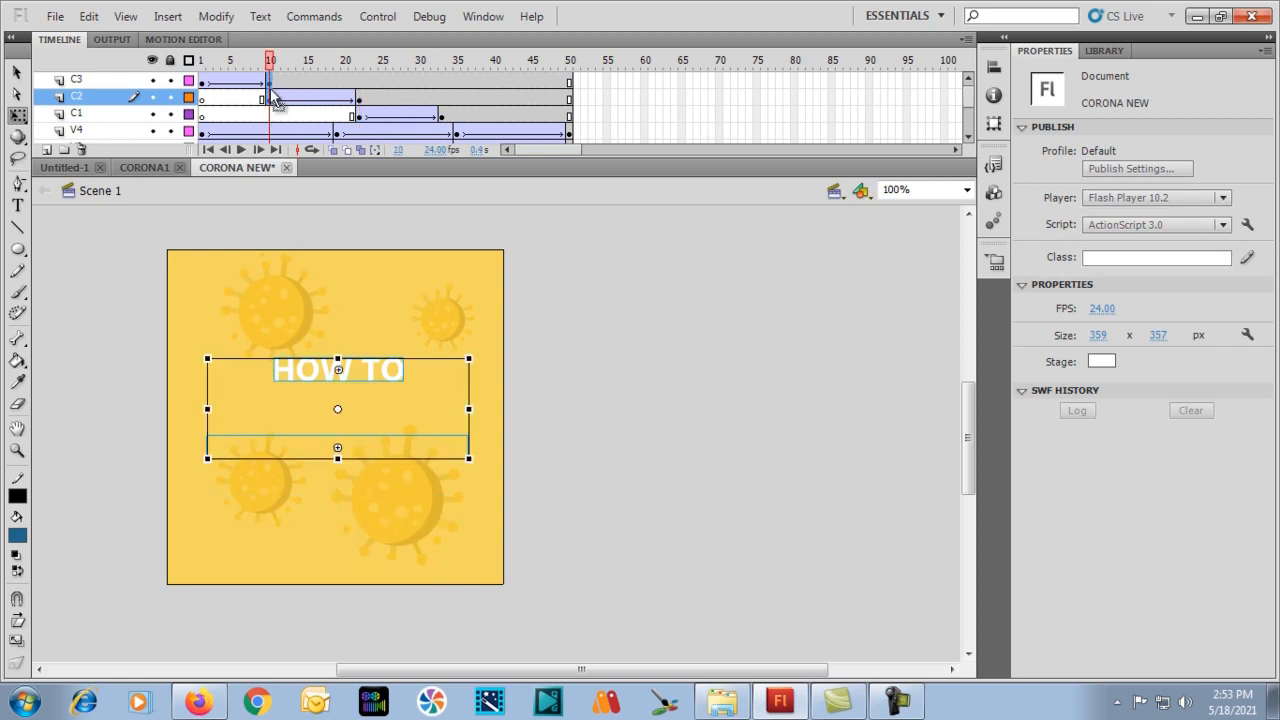
drag(275, 101, 282, 88)
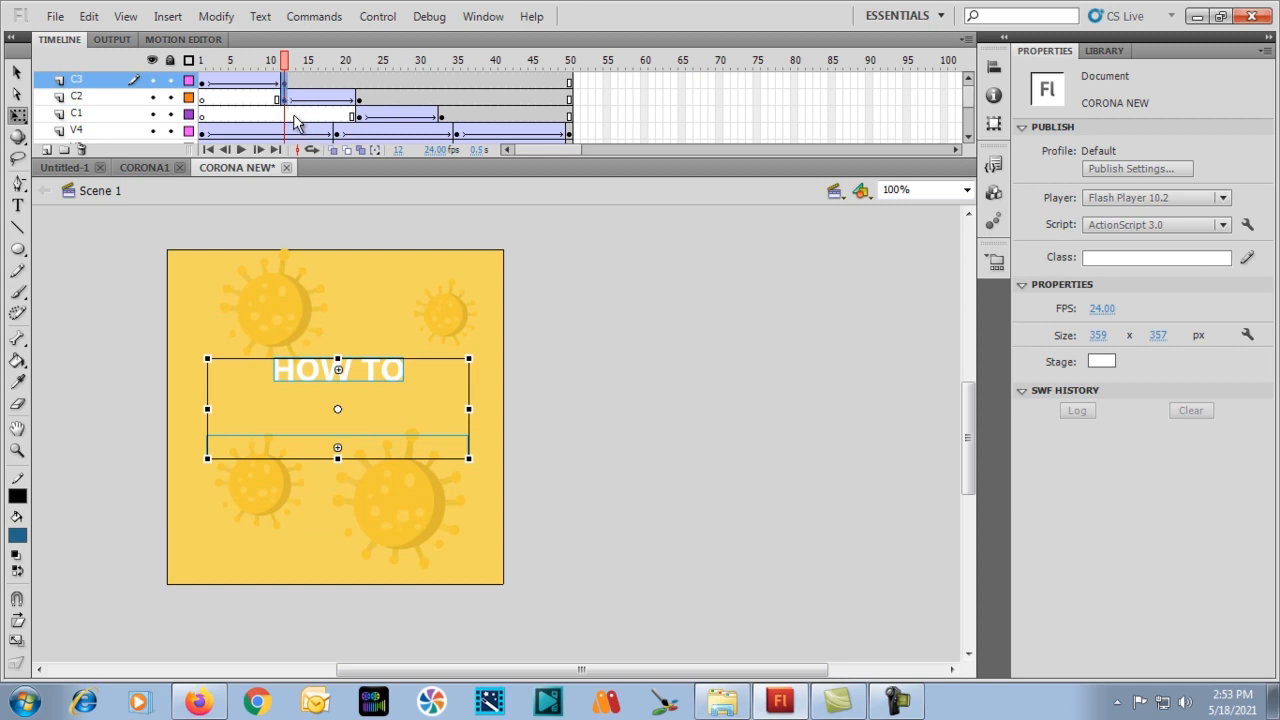
Move the C2 end and C1 start keyframes to frame 23 and C1's end keyframe to frame 35, and play the animation from frame 1.
click(360, 116)
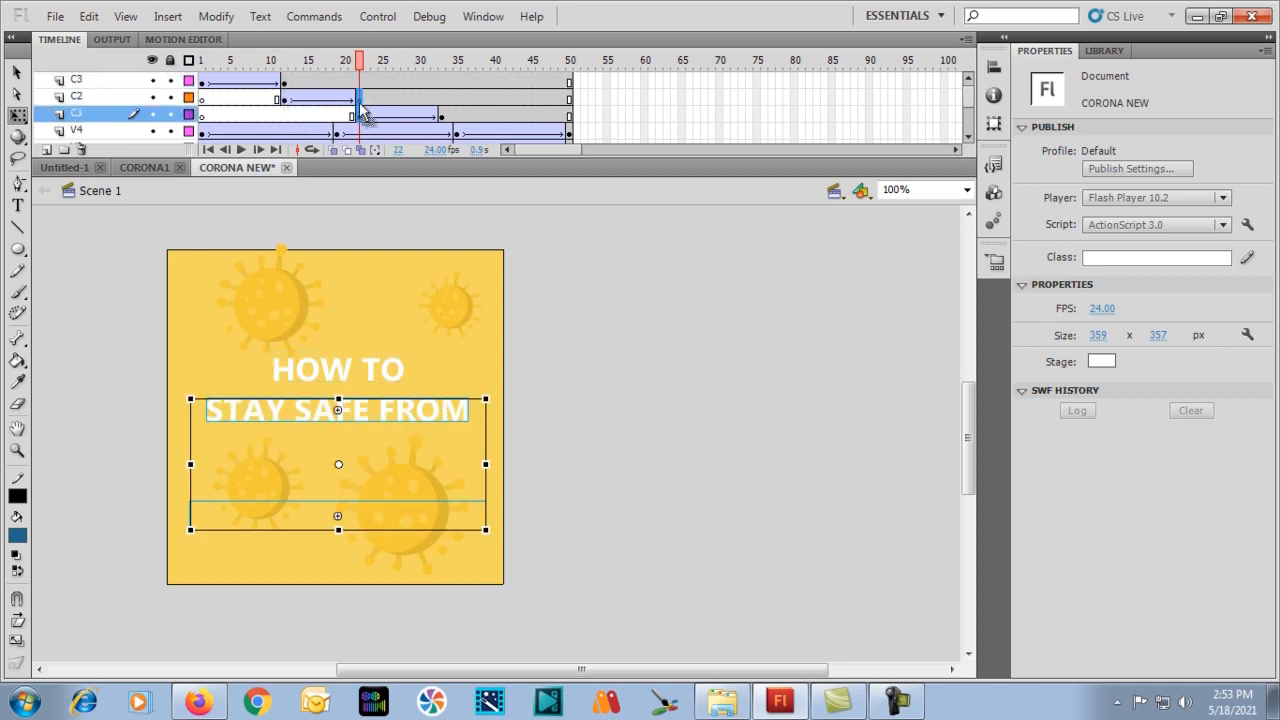
drag(361, 112, 369, 112)
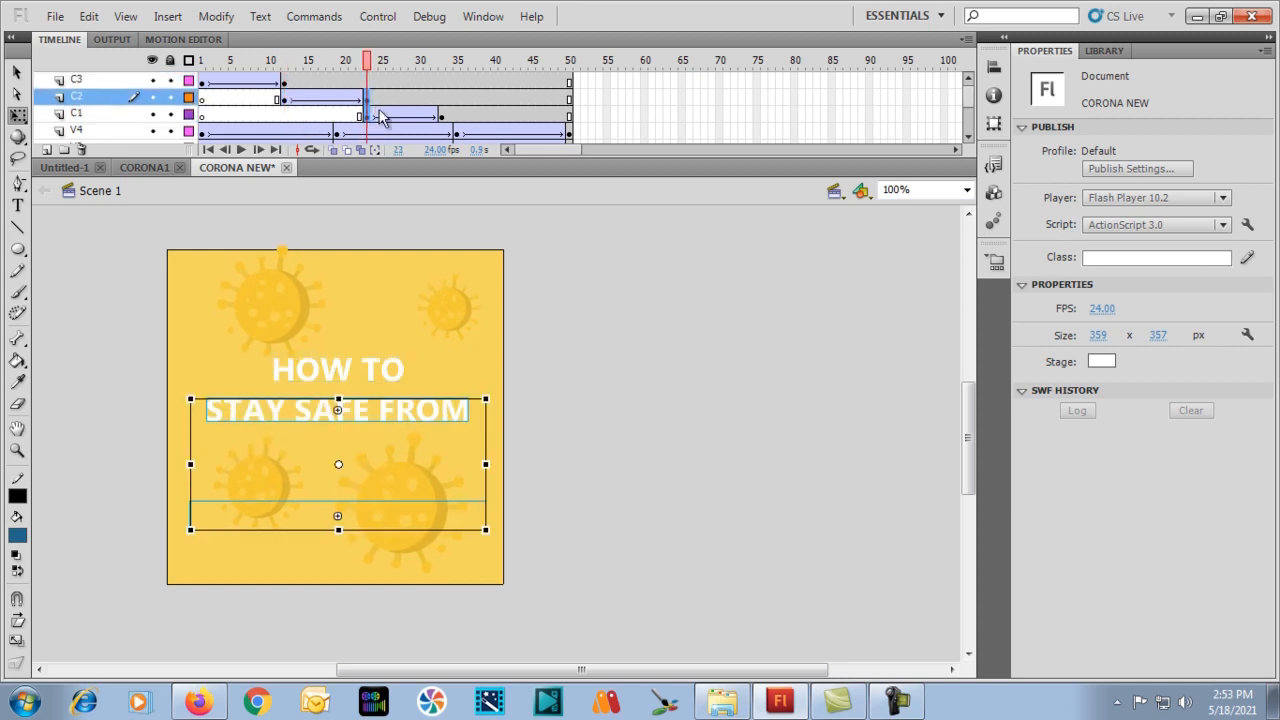
click(444, 116)
drag(447, 116, 456, 116)
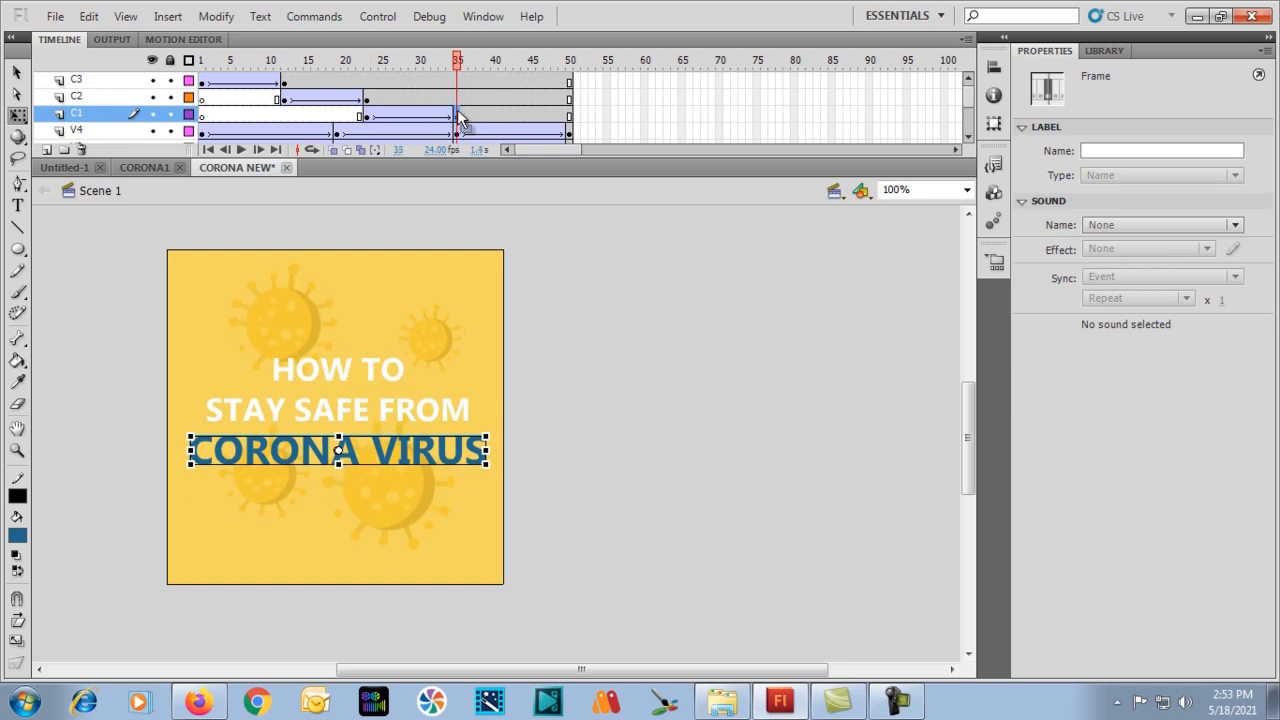
drag(458, 63, 157, 65)
key(Return)
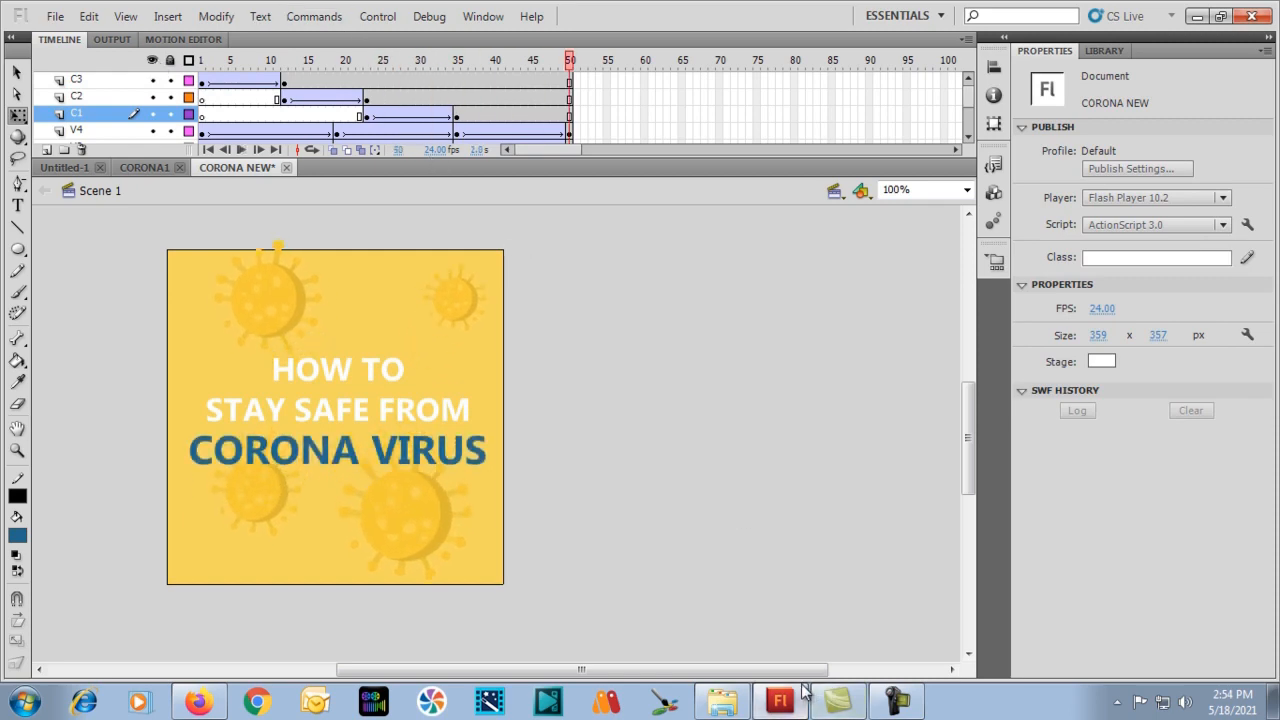
Switch to Camtasia Studio and play the reference video's opening title sequence to compare its timing.
click(852, 702)
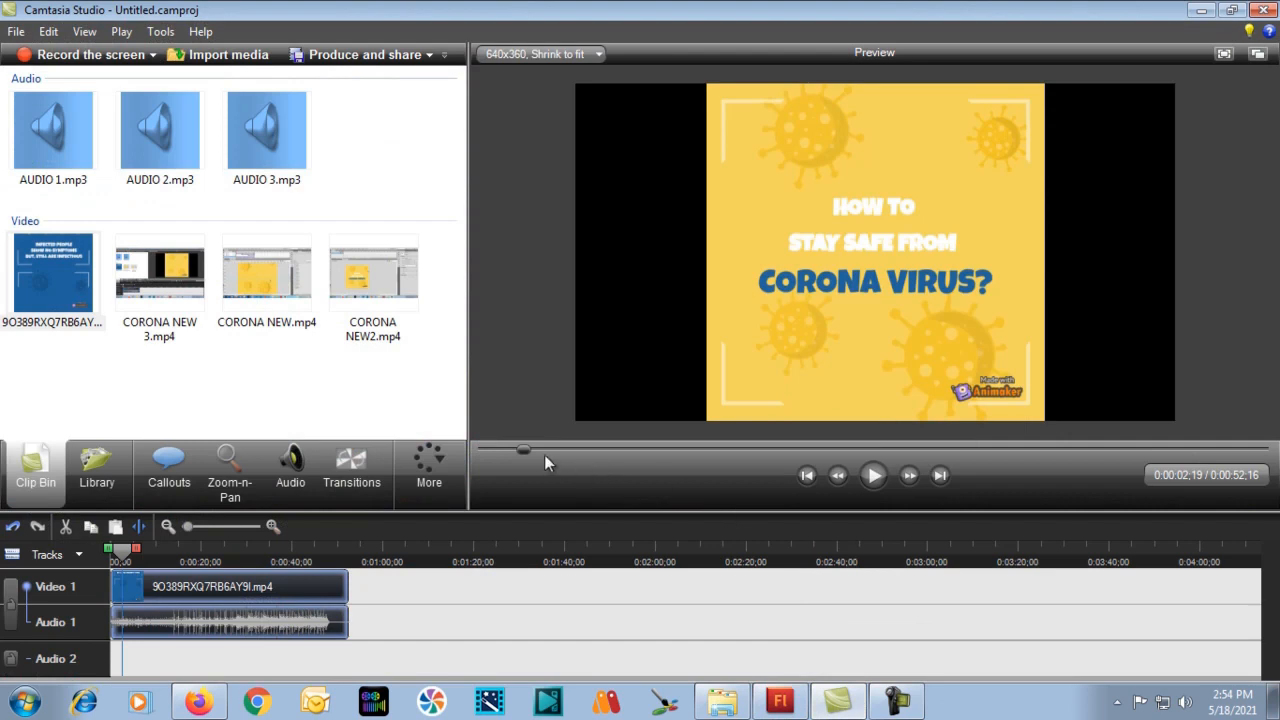
drag(528, 449, 498, 451)
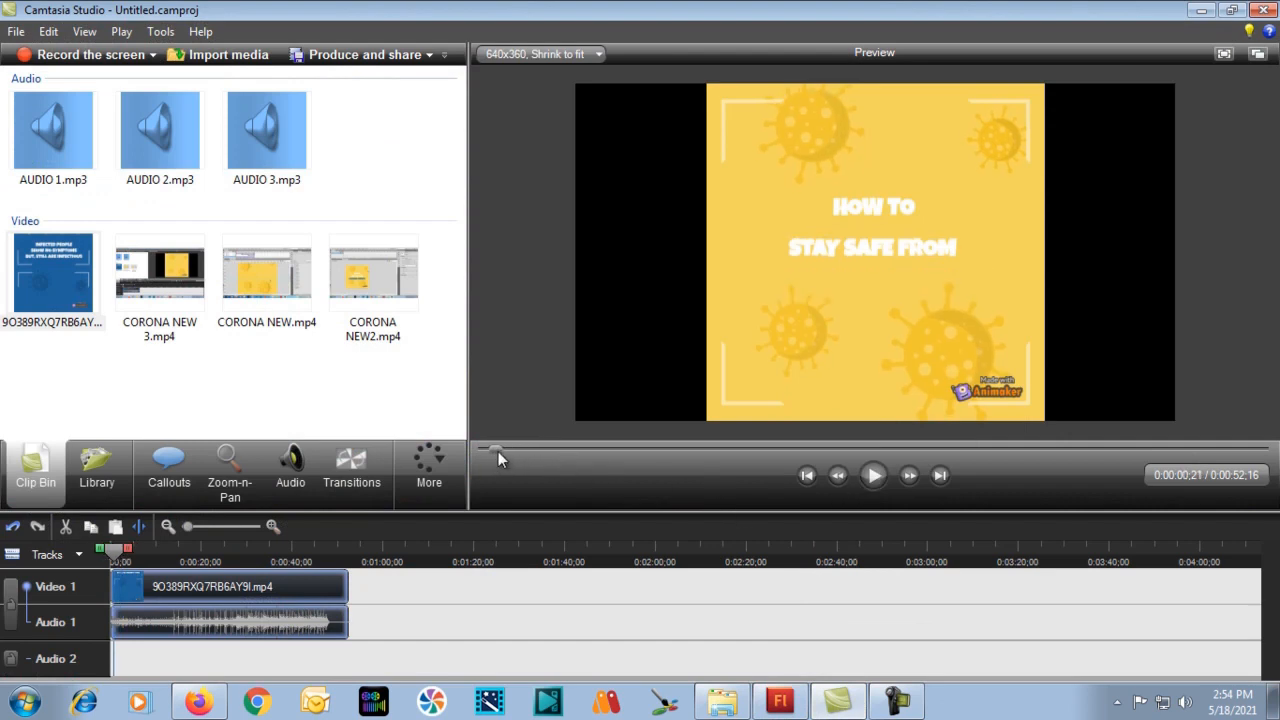
click(873, 477)
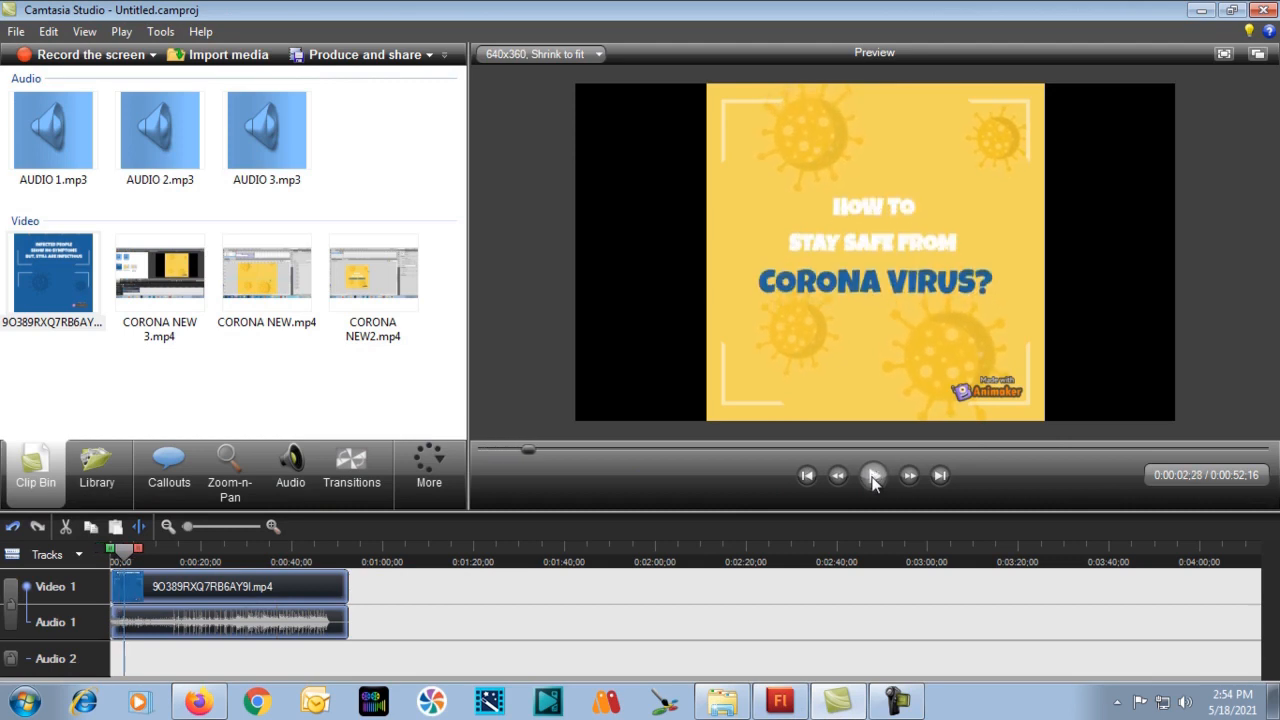
click(873, 477)
Switch back to Flash, replay the title animation and save the CORONA NEW document.
click(782, 702)
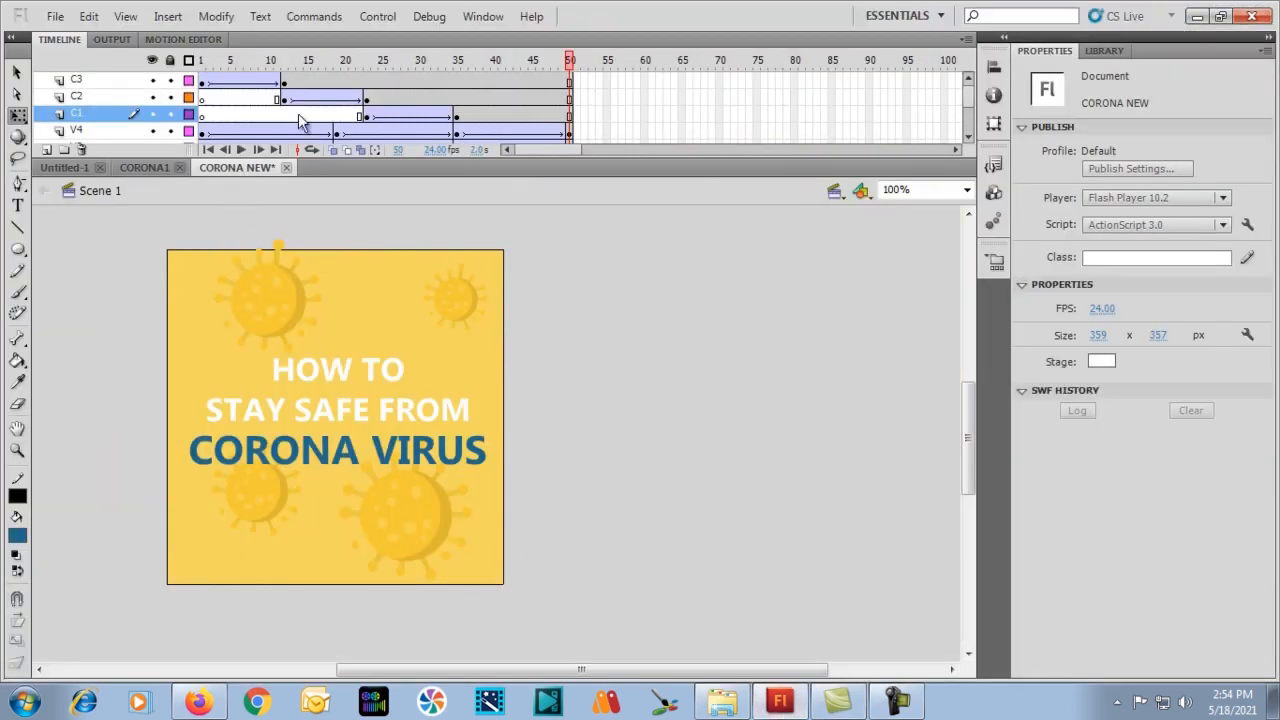
key(Return)
click(55, 17)
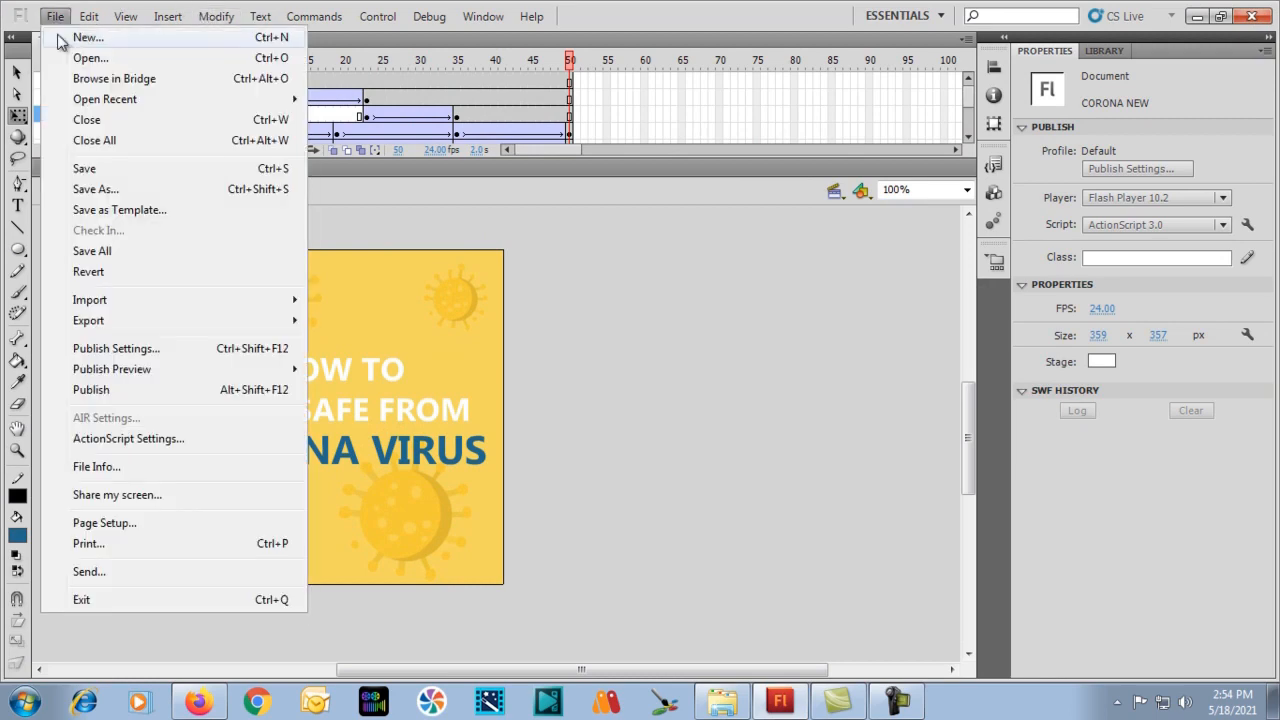
click(77, 169)
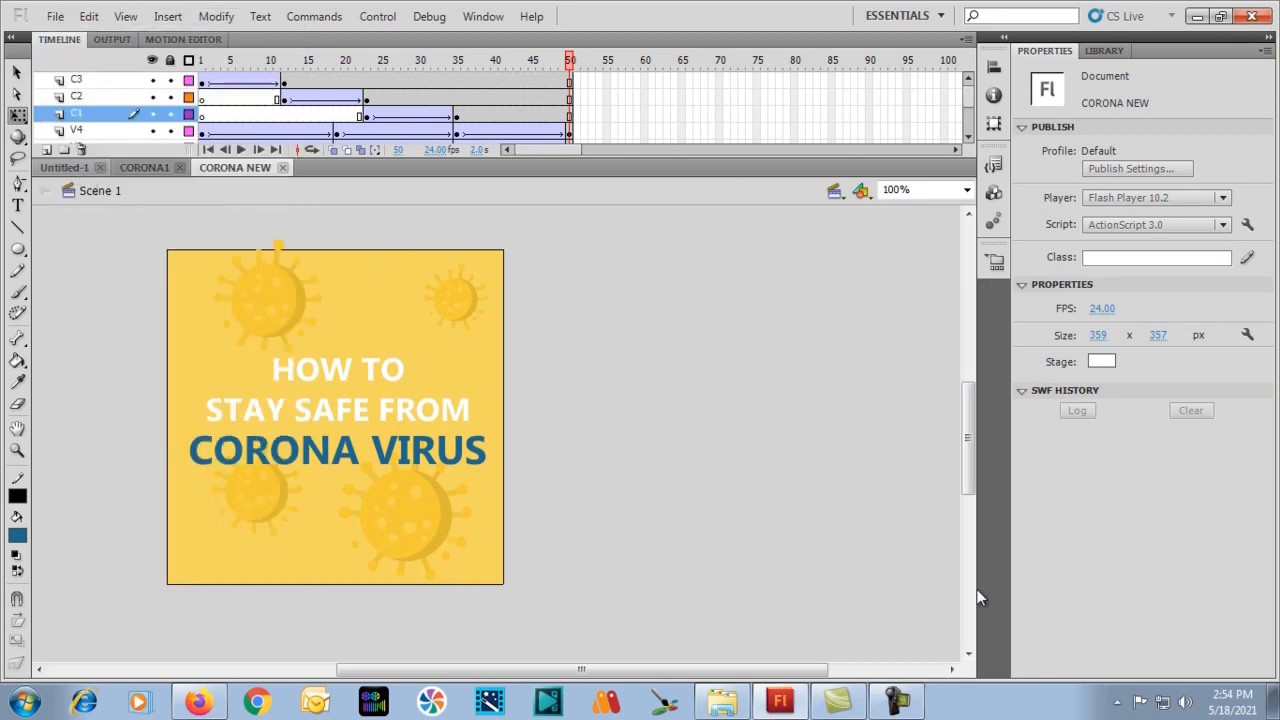